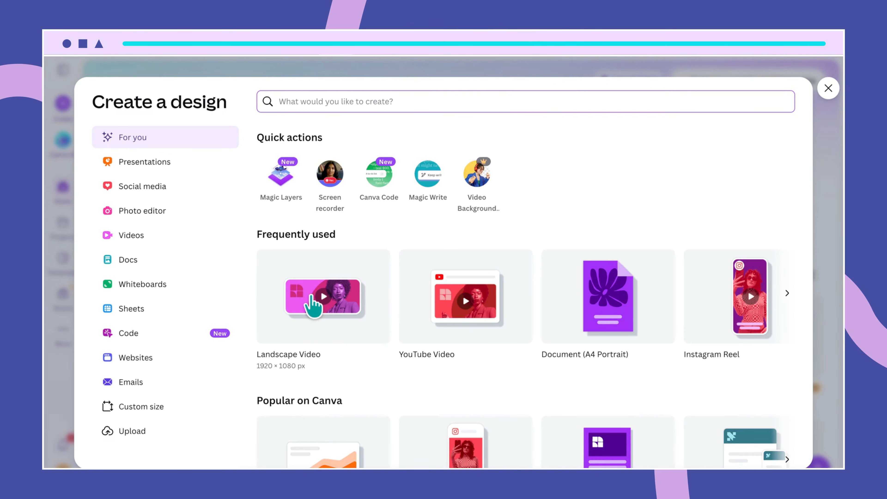
# - Create a blank 1920 × 1080 Landscape Video design and dismiss the template suggestions
pyautogui.click(310, 298)
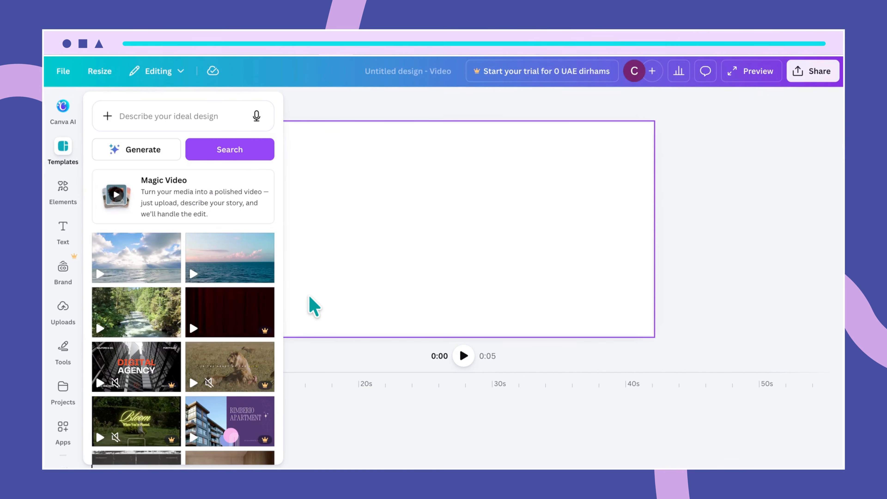
pyautogui.click(339, 115)
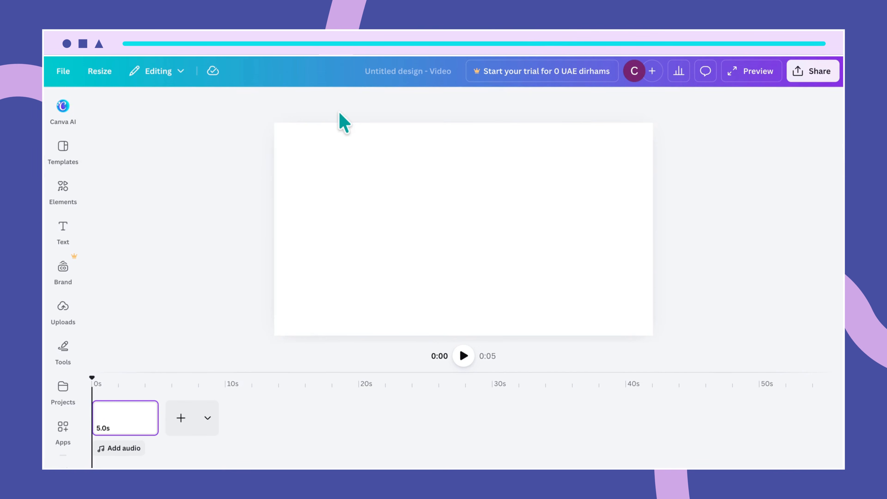
# - Fill the page background with the custom gray colour #BBB9B1
pyautogui.click(311, 240)
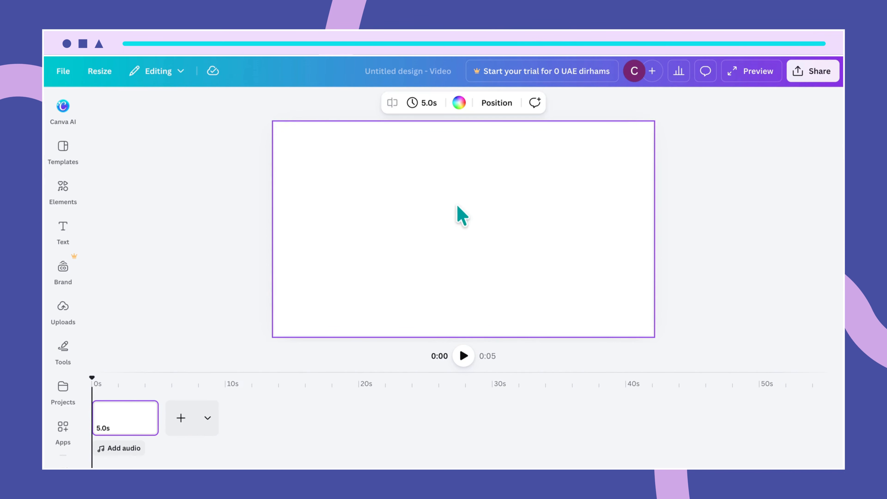
pyautogui.click(460, 103)
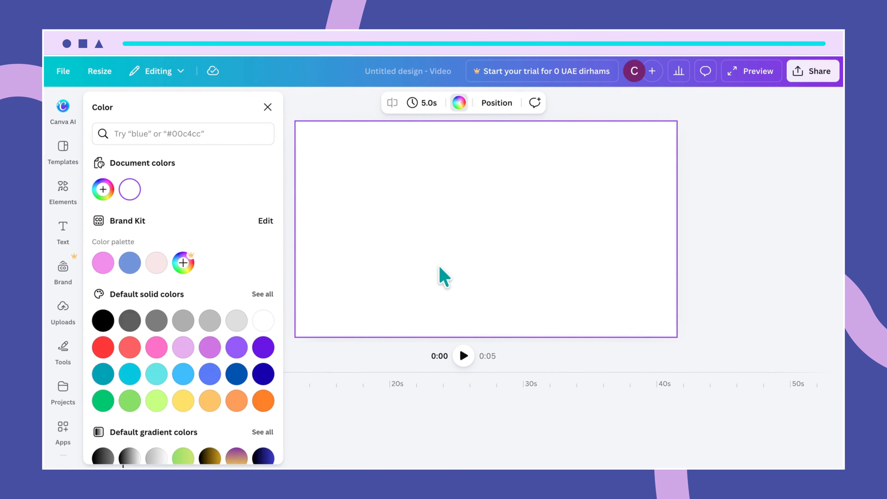
pyautogui.click(267, 107)
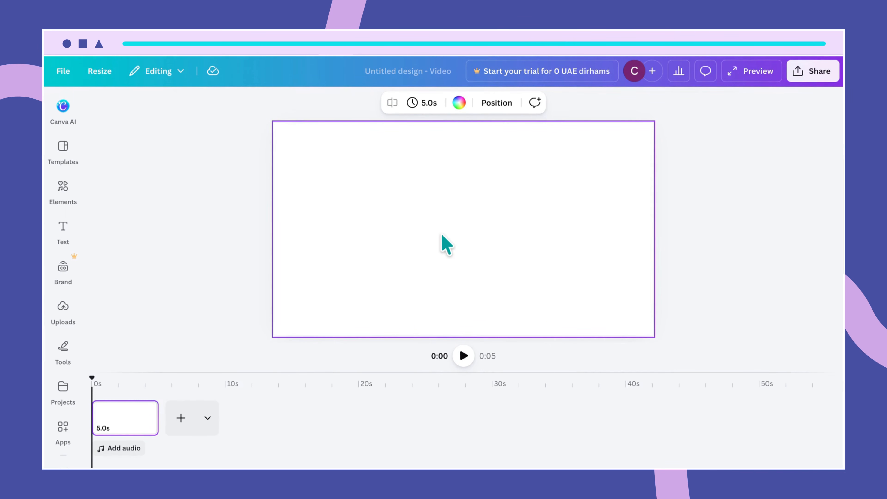
pyautogui.click(459, 103)
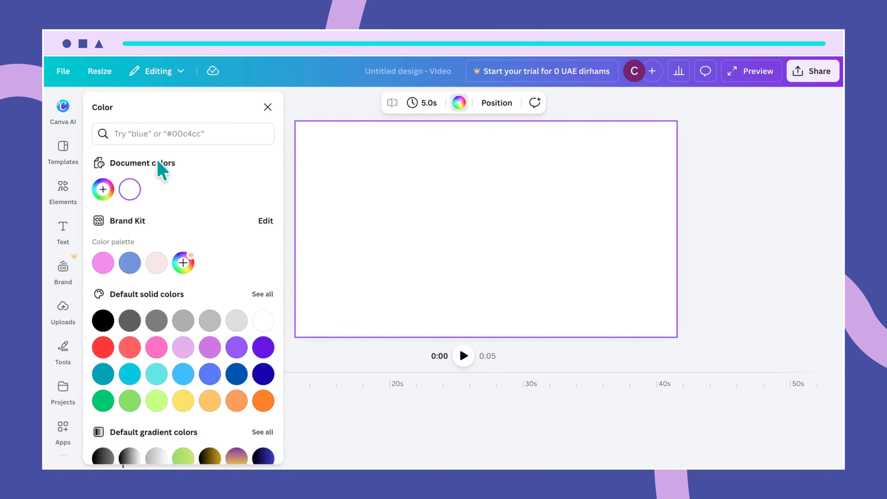
pyautogui.click(103, 190)
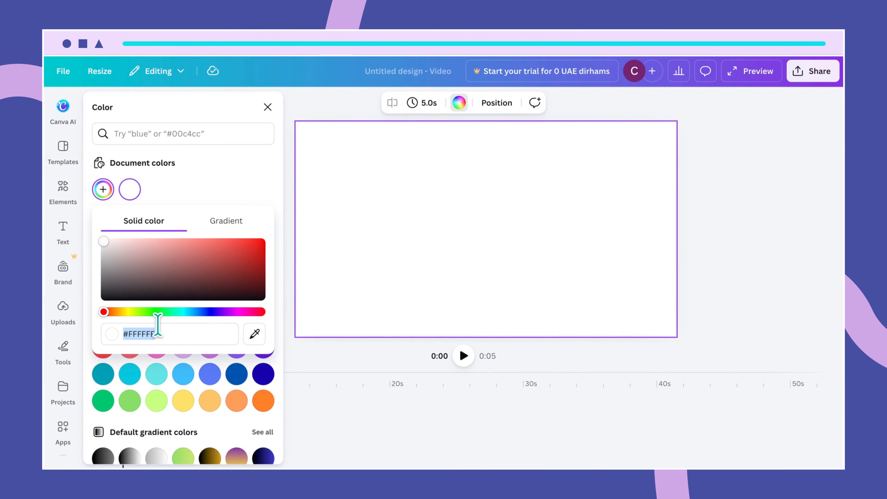
pyautogui.write('#BB')
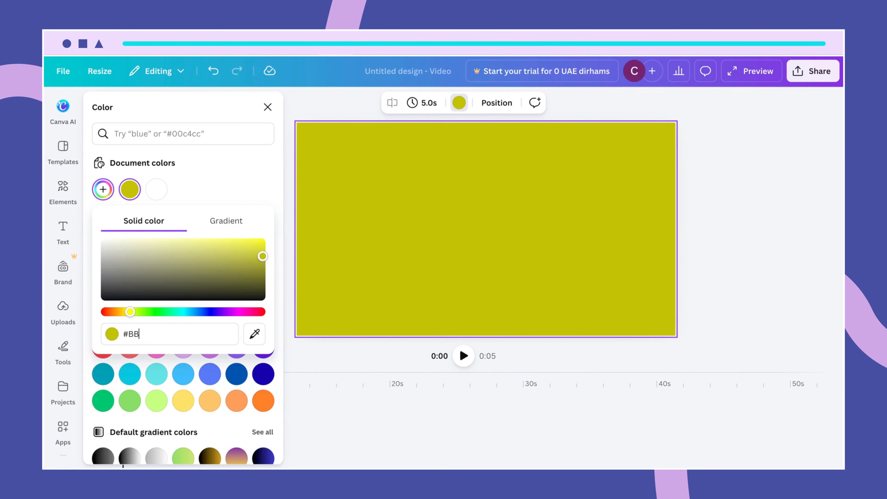
pyautogui.write('B9B1')
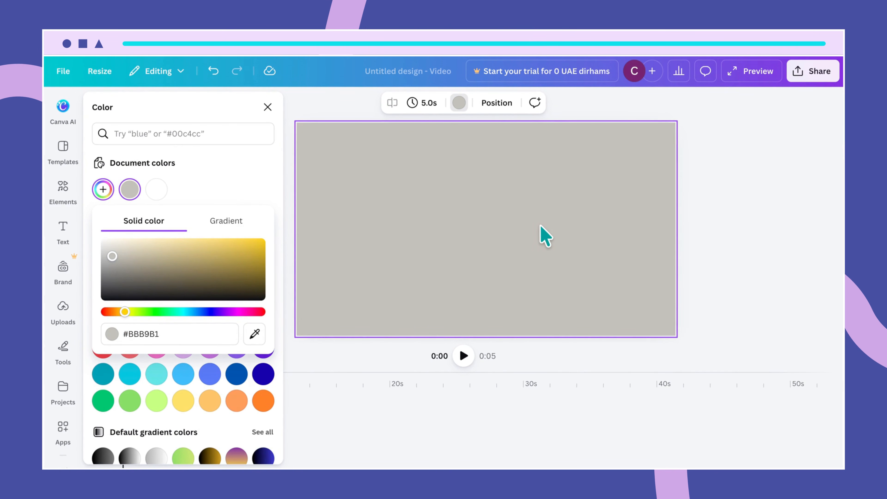
pyautogui.click(522, 218)
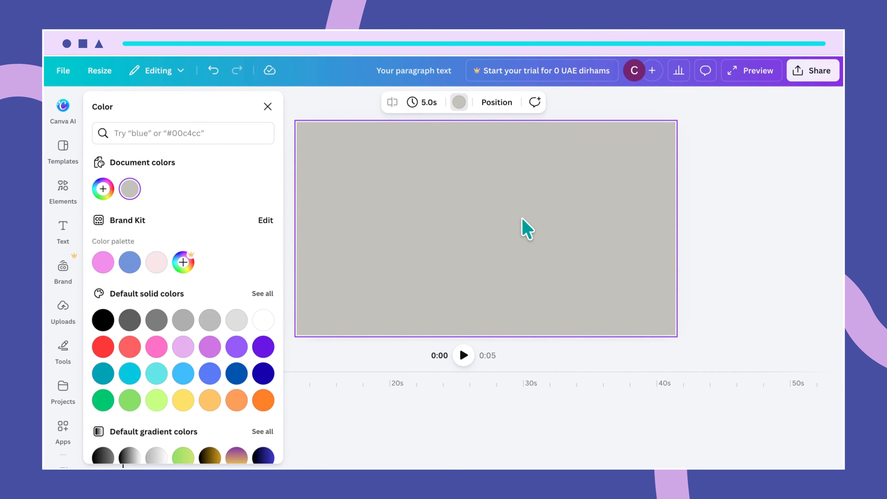
# - Add a text box reading FONTS and move it to the top centre of the page
pyautogui.press('t')
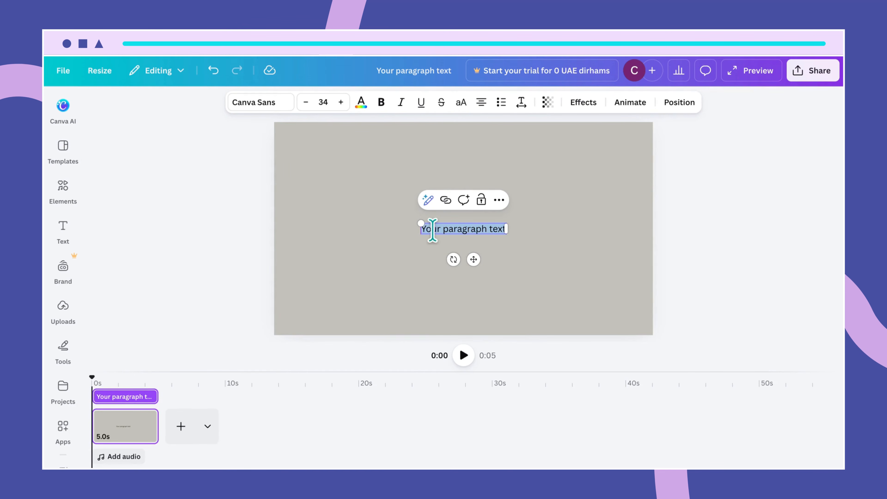
pyautogui.moveTo(418, 222)
pyautogui.mouseDown()
pyautogui.moveTo(374, 208)
pyautogui.moveTo(416, 220)
pyautogui.mouseUp()
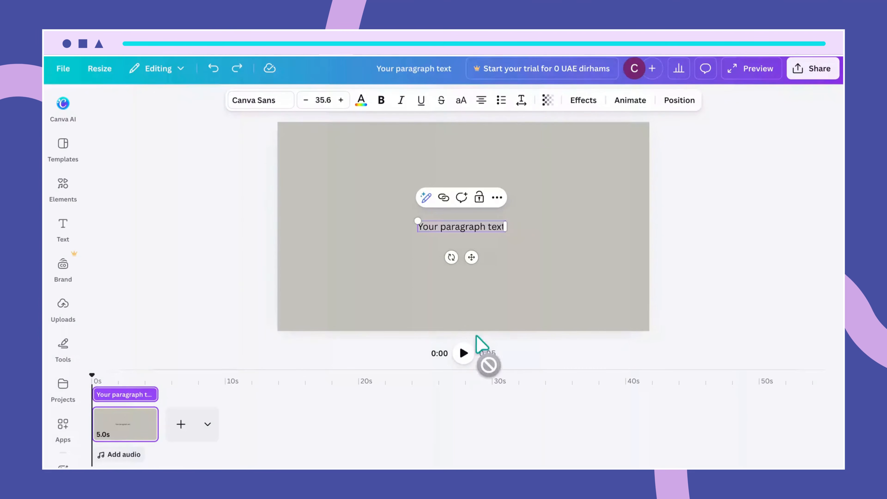
pyautogui.doubleClick(481, 227)
pyautogui.moveTo(418, 228); pyautogui.dragTo(504, 228)
pyautogui.write('FONTAS')
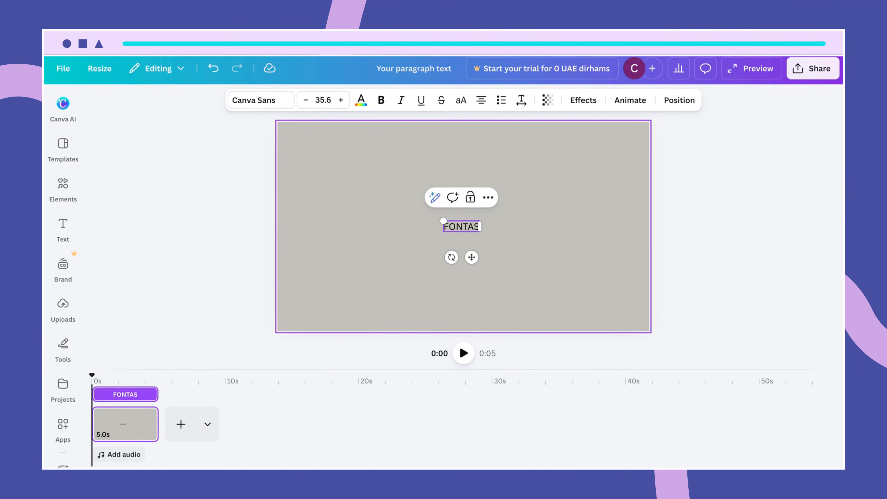
pyautogui.press('BackSpace')
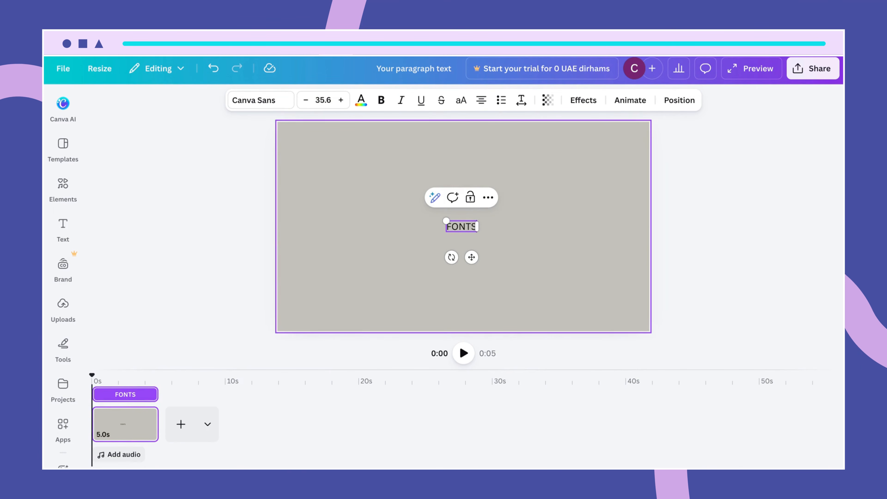
pyautogui.click(491, 242)
pyautogui.moveTo(466, 234); pyautogui.dragTo(461, 146)
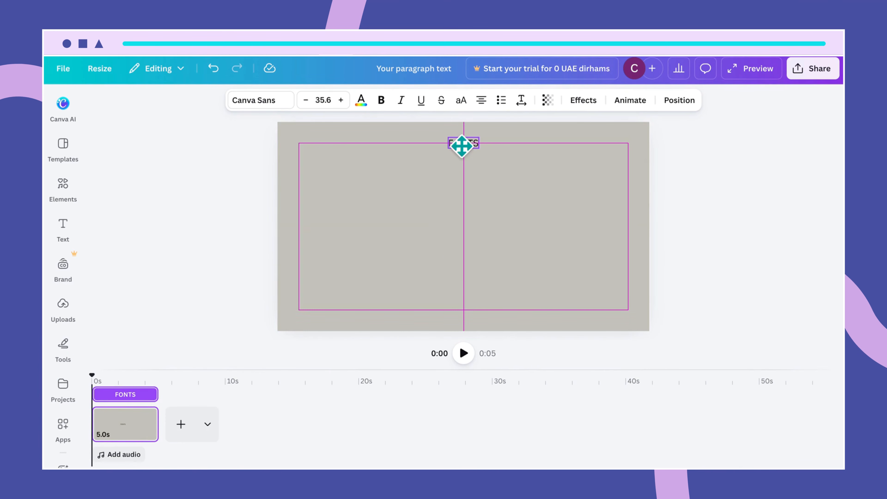
# - Set the FONTS title's font size to 67
pyautogui.click(322, 100)
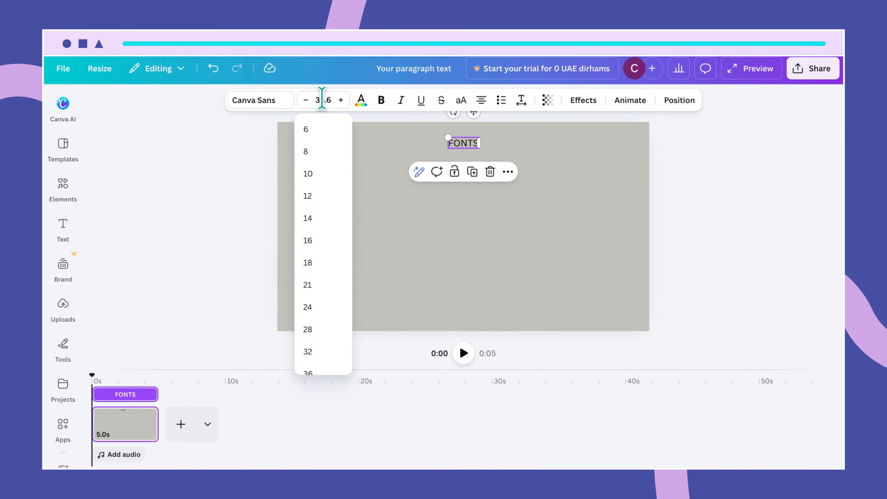
pyautogui.moveTo(331, 100); pyautogui.dragTo(314, 100)
pyautogui.write('67')
pyautogui.press('Return')
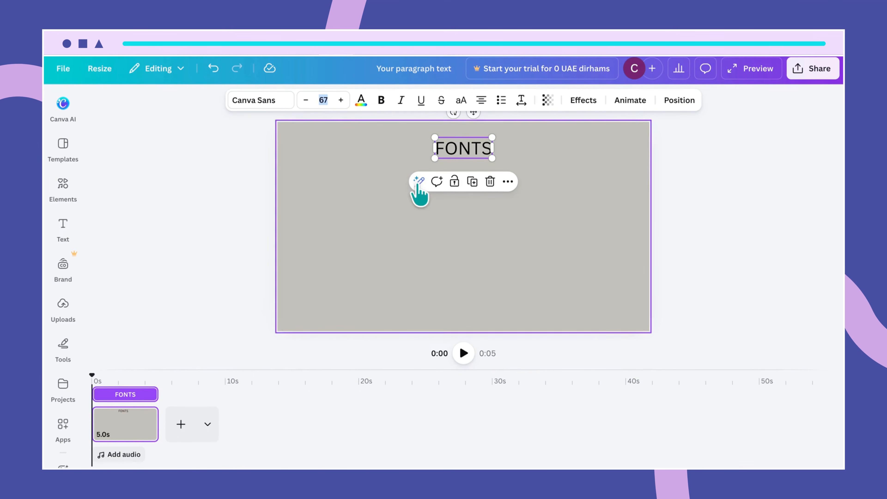
pyautogui.click(460, 252)
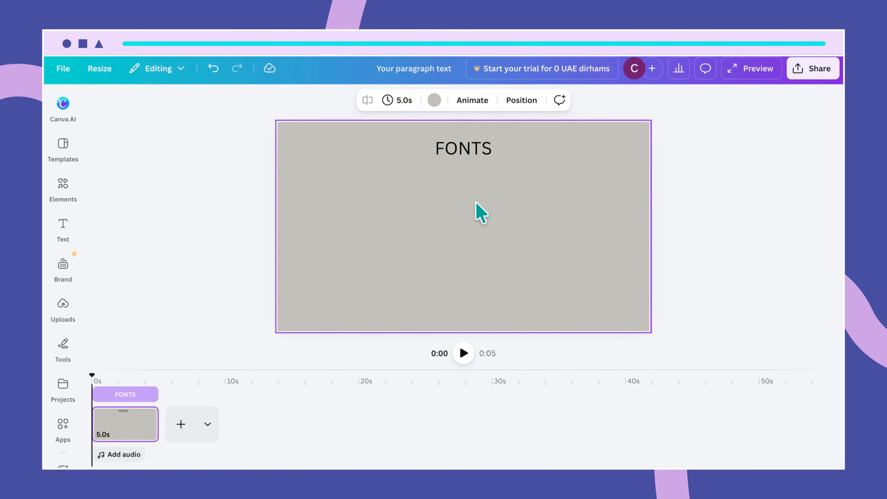
# - Add a HEADING text box at the upper left of the page
pyautogui.write('text')
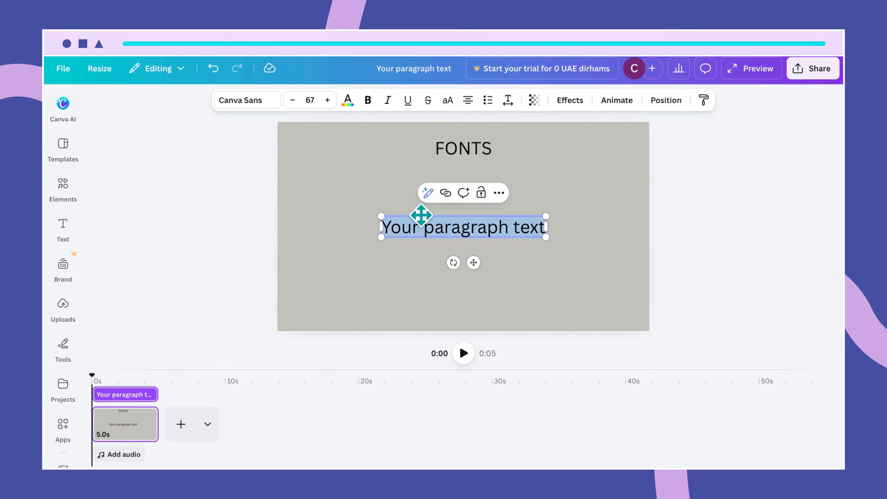
pyautogui.write('HEADING')
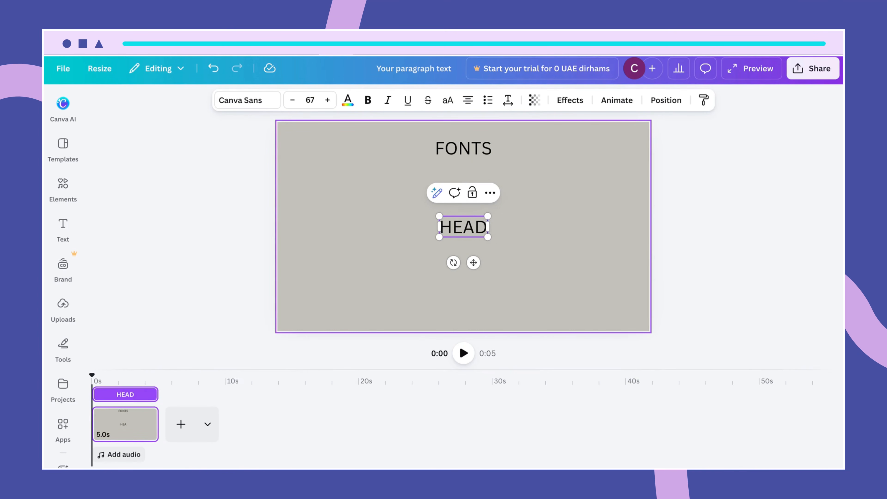
pyautogui.click(526, 258)
pyautogui.moveTo(471, 229); pyautogui.dragTo(349, 165)
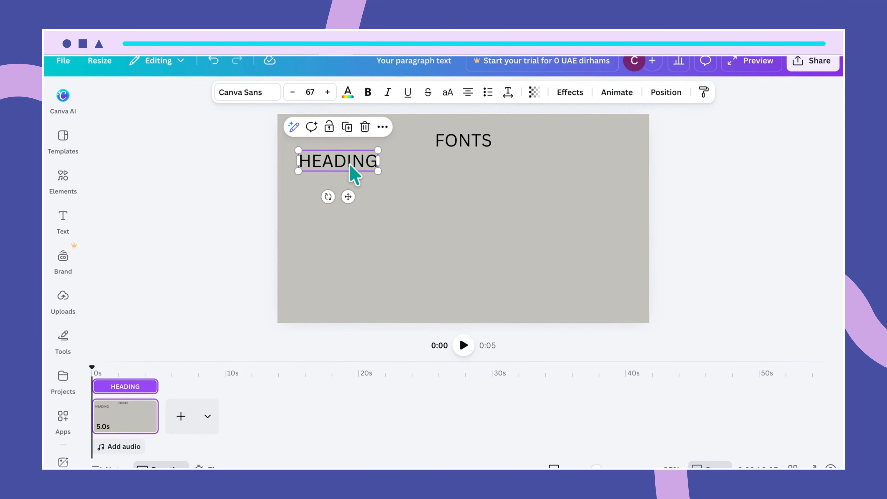
pyautogui.click(362, 165)
pyautogui.click(406, 181)
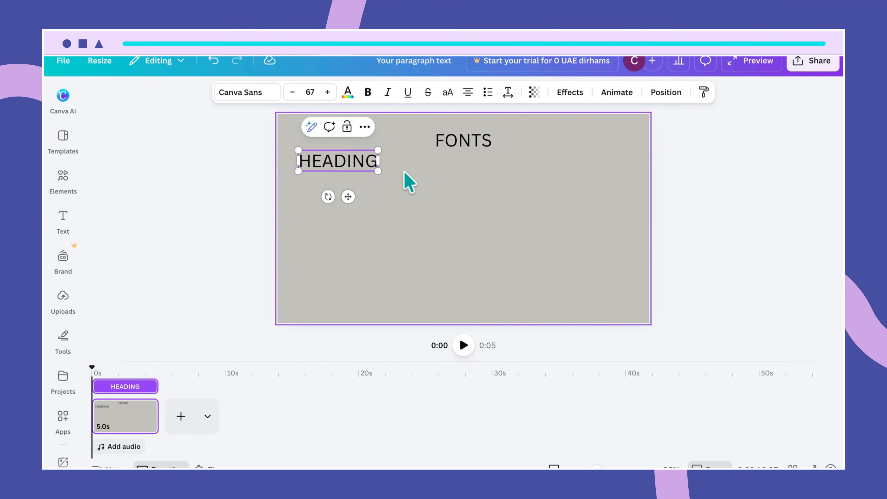
# - Duplicate HEADING directly below it and retype the copy as League Spartan
pyautogui.click(371, 166)
pyautogui.hotkey('ctrl', 'd')
pyautogui.moveTo(360, 172); pyautogui.dragTo(358, 188)
pyautogui.doubleClick(358, 187)
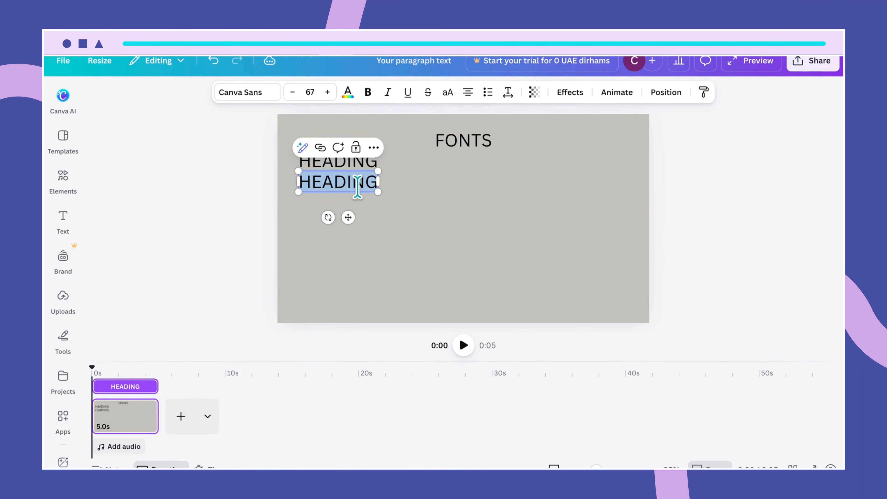
pyautogui.write('Leag')
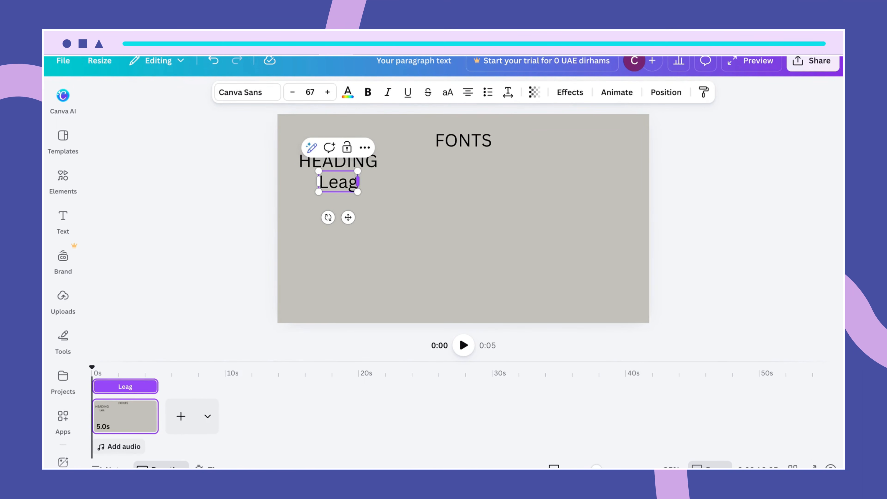
pyautogui.write('ue Spartan')
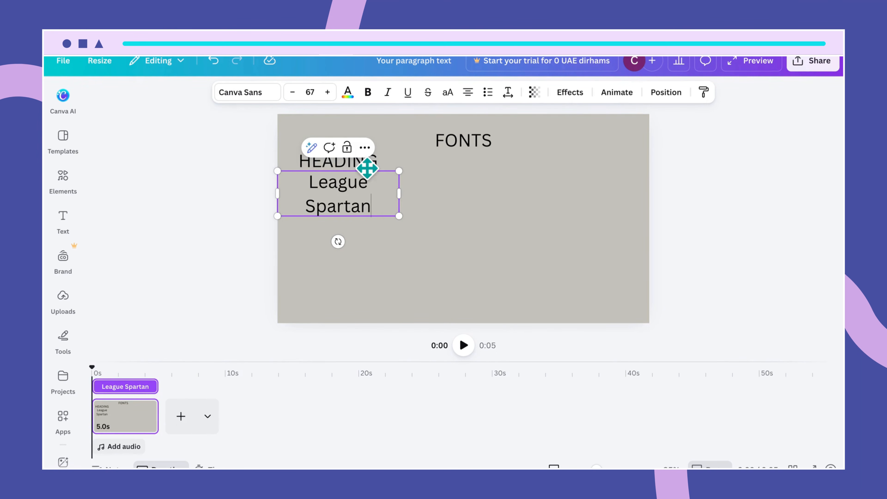
# - Set the League Spartan line in the League Spartan font, widened to one line
pyautogui.click(258, 93)
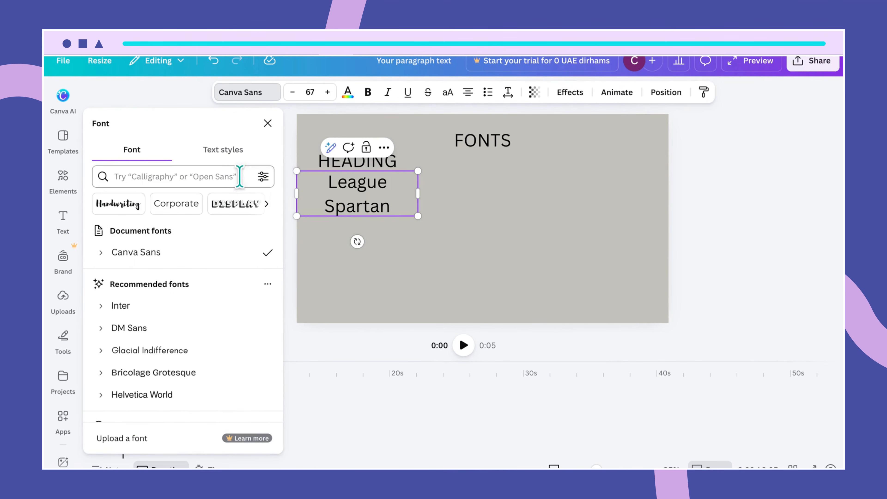
pyautogui.click(137, 174)
pyautogui.write('league')
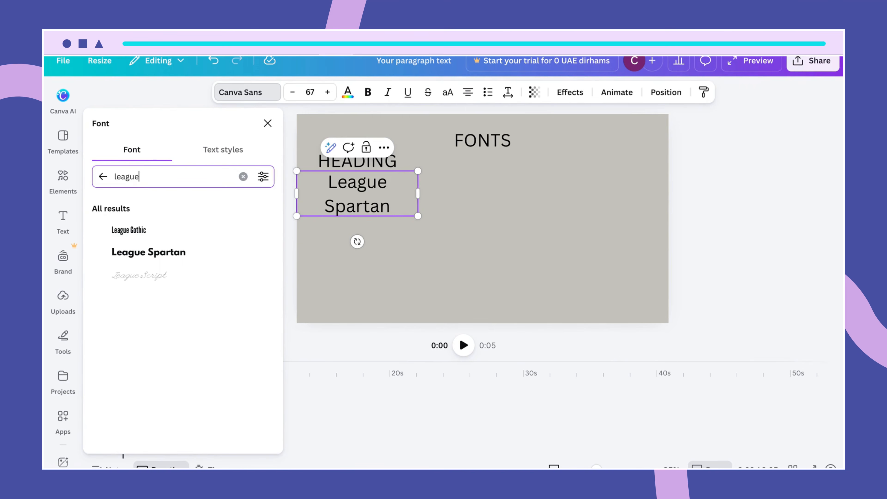
pyautogui.click(153, 251)
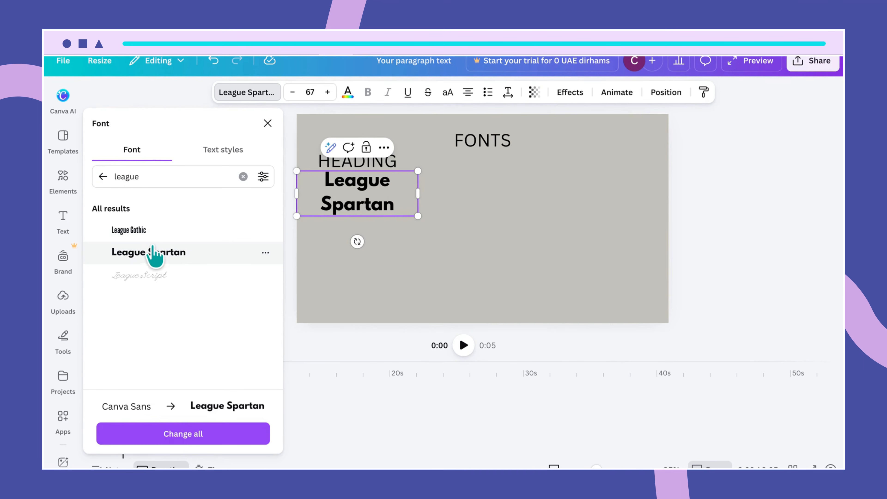
pyautogui.moveTo(419, 193); pyautogui.dragTo(468, 204)
pyautogui.click(490, 258)
pyautogui.click(408, 185)
pyautogui.moveTo(407, 185); pyautogui.dragTo(403, 184)
pyautogui.click(463, 214)
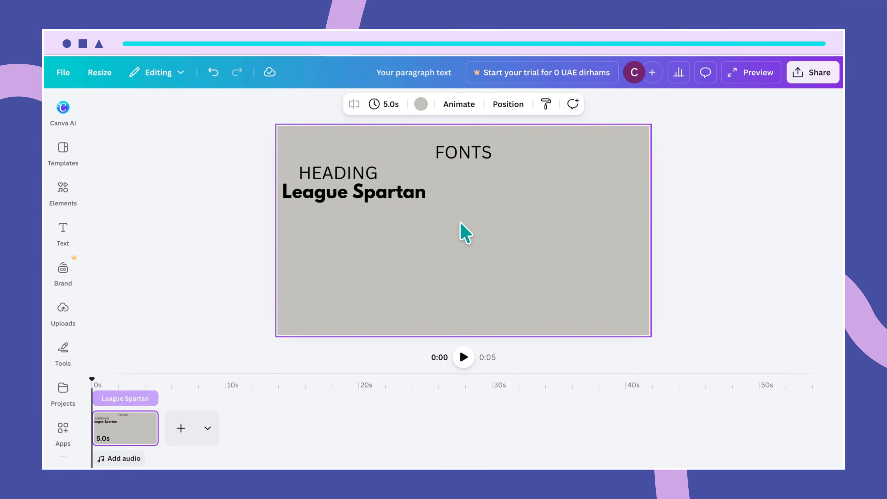
# - Resize the League Spartan line to 42 and align it under HEADING
pyautogui.click(430, 200)
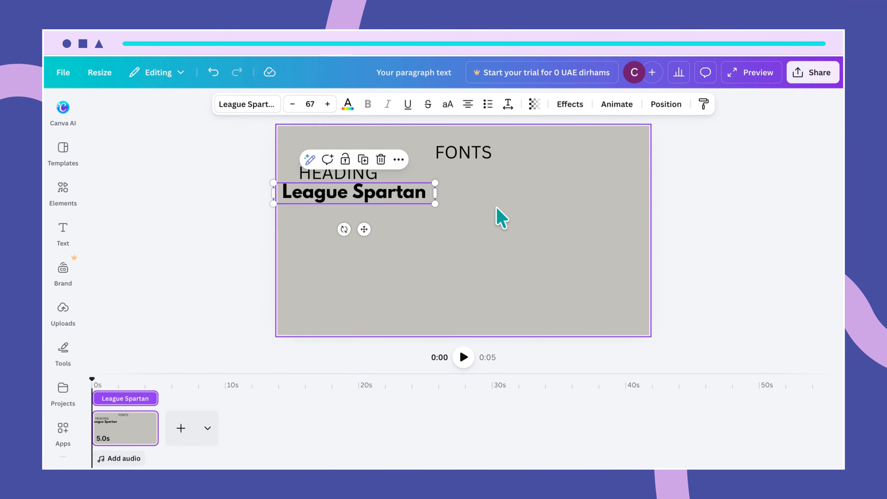
pyautogui.click(315, 105)
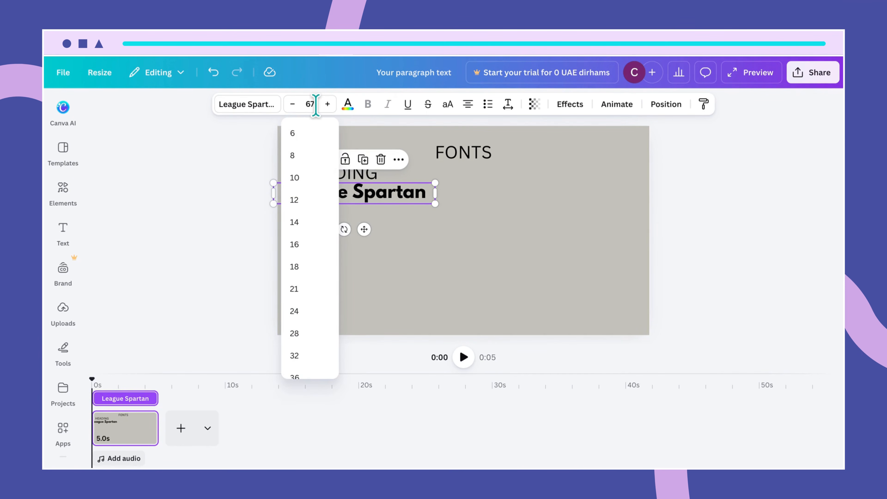
pyautogui.press('BackSpace')
pyautogui.press('BackSpace')
pyautogui.write('42')
pyautogui.press('Return')
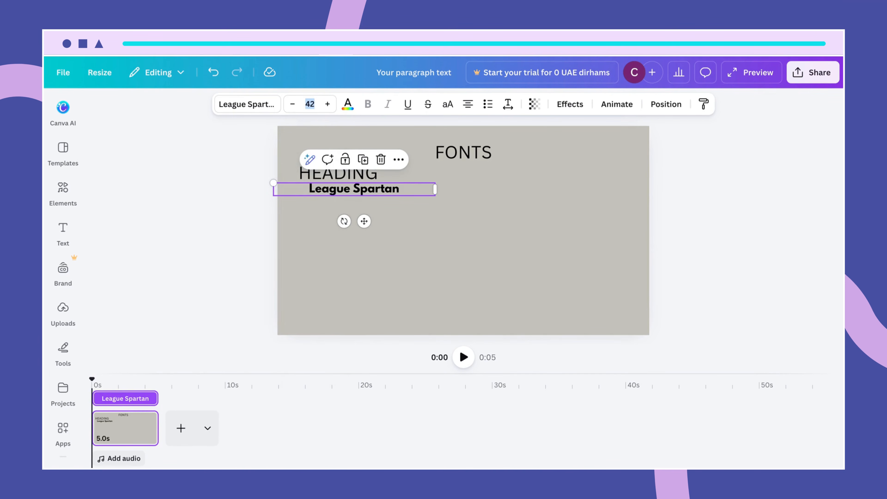
pyautogui.click(432, 266)
pyautogui.click(384, 194)
pyautogui.moveTo(385, 194); pyautogui.dragTo(364, 193)
pyautogui.click(382, 204)
# - Place a duplicate of HEADING beside the FONTS title
pyautogui.click(366, 180)
pyautogui.hotkey('ctrl', 'd')
pyautogui.moveTo(357, 174); pyautogui.dragTo(462, 172)
# - Retype the copied heading as SUBHEADING and center it under FONTS
pyautogui.doubleClick(462, 171)
pyautogui.write('S')
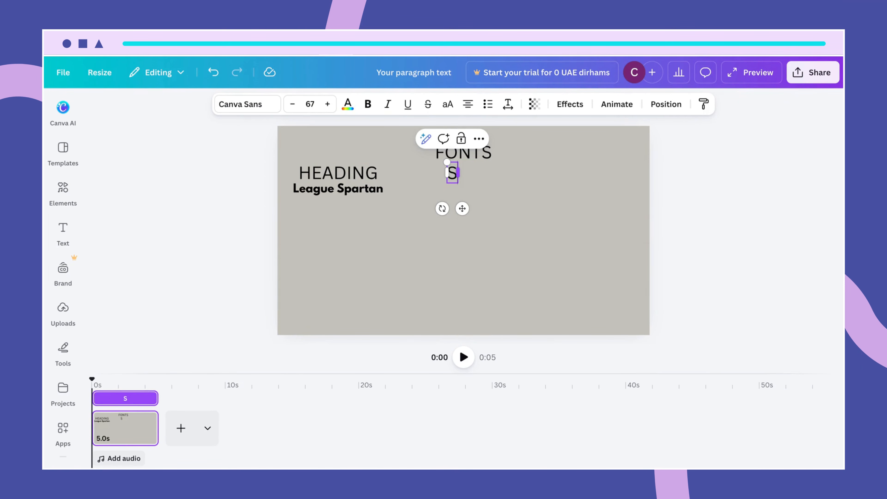
pyautogui.write('UBHEA')
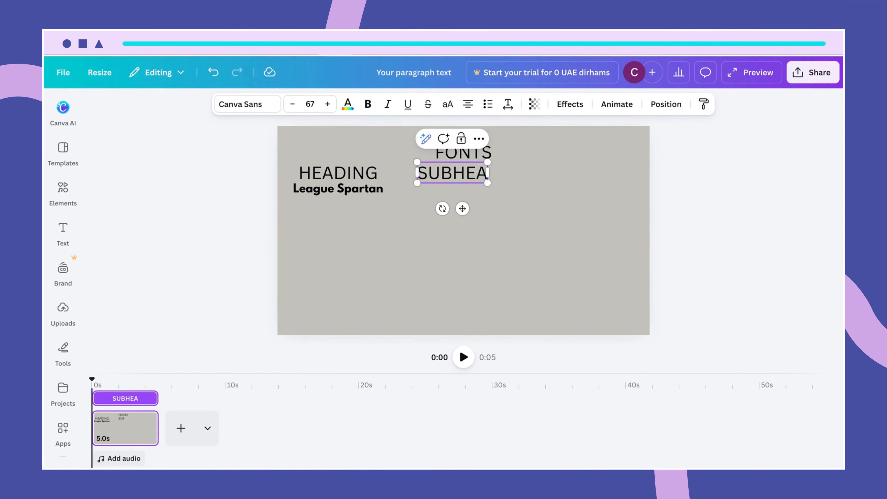
pyautogui.write('DING')
pyautogui.click(530, 224)
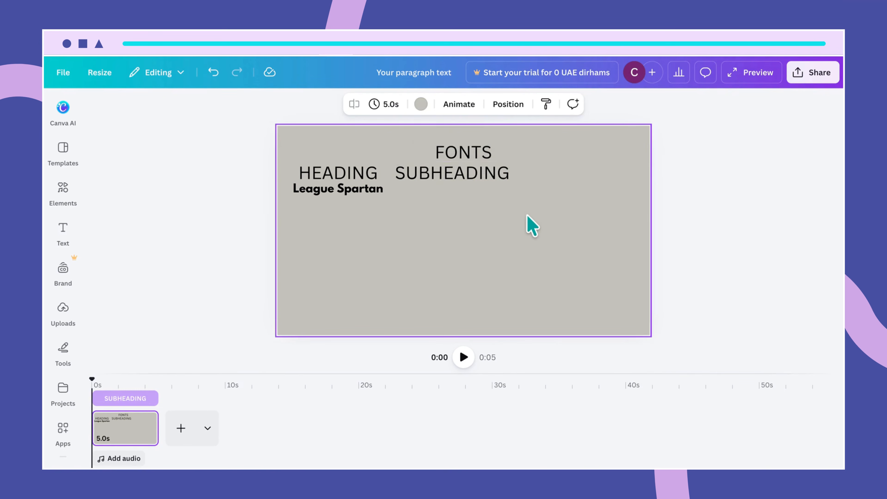
pyautogui.moveTo(463, 172); pyautogui.dragTo(475, 172)
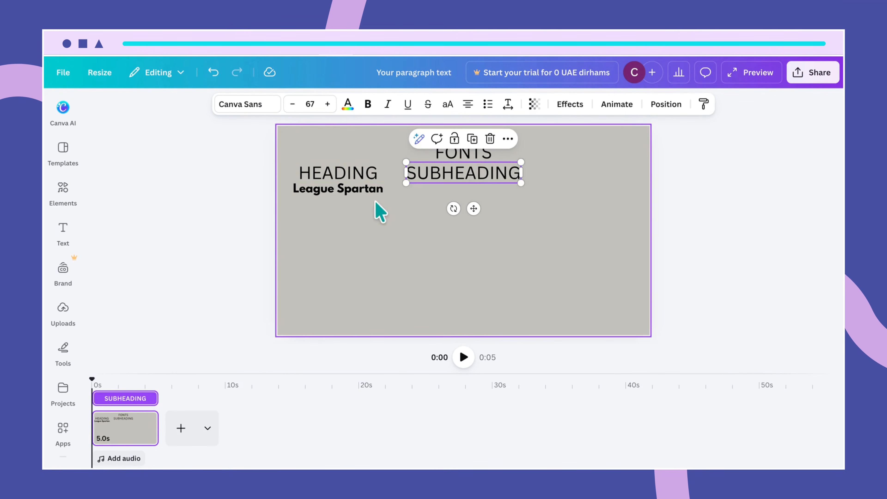
# - Duplicate the League Spartan line under SUBHEADING and retype it as 'Tan mon cheri'
pyautogui.click(351, 201)
pyautogui.hotkey('ctrl', 'd')
pyautogui.moveTo(362, 199); pyautogui.dragTo(475, 189)
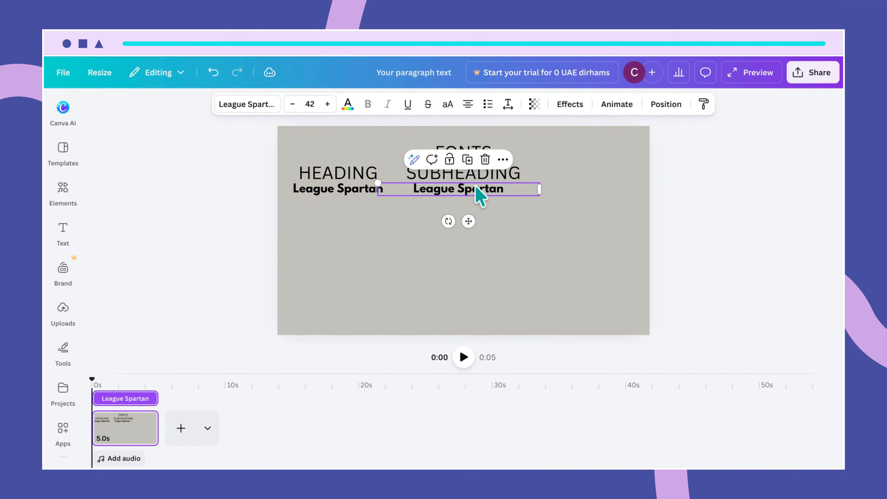
pyautogui.doubleClick(474, 191)
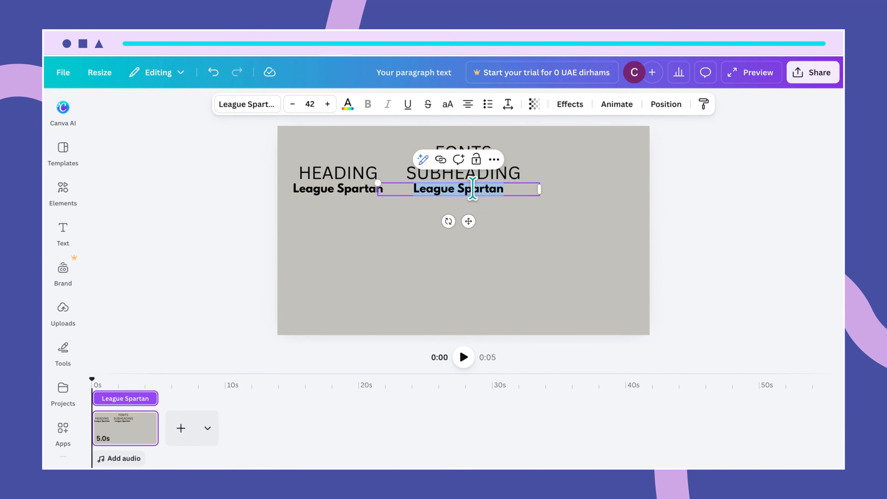
pyautogui.click(506, 191)
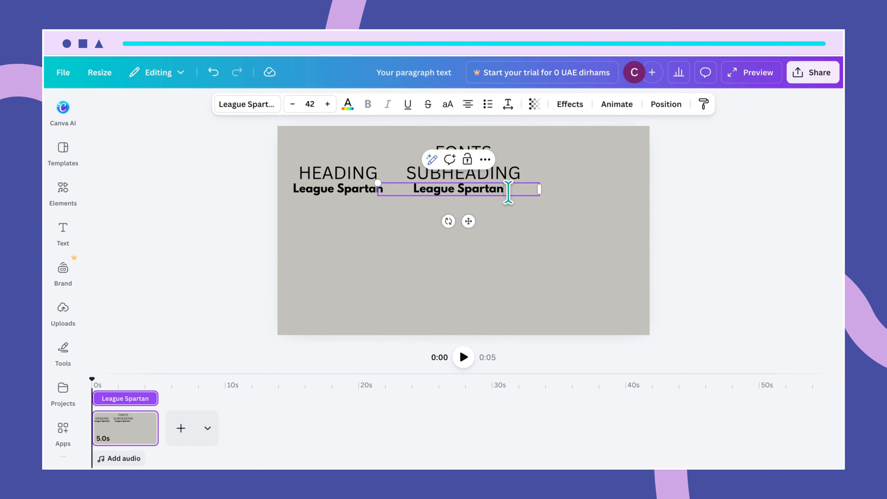
pyautogui.press('BackSpace')
pyautogui.press('BackSpace')
pyautogui.press('BackSpace')
pyautogui.press('BackSpace')
pyautogui.press('BackSpace')
pyautogui.press('BackSpace')
pyautogui.press('BackSpace')
pyautogui.press('BackSpace')
pyautogui.press('BackSpace')
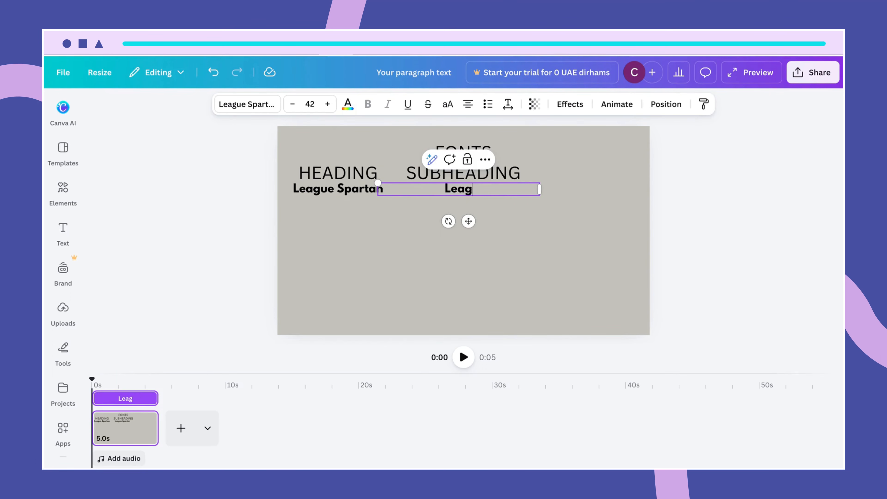
pyautogui.press('BackSpace')
pyautogui.write('Tan mon cherei')
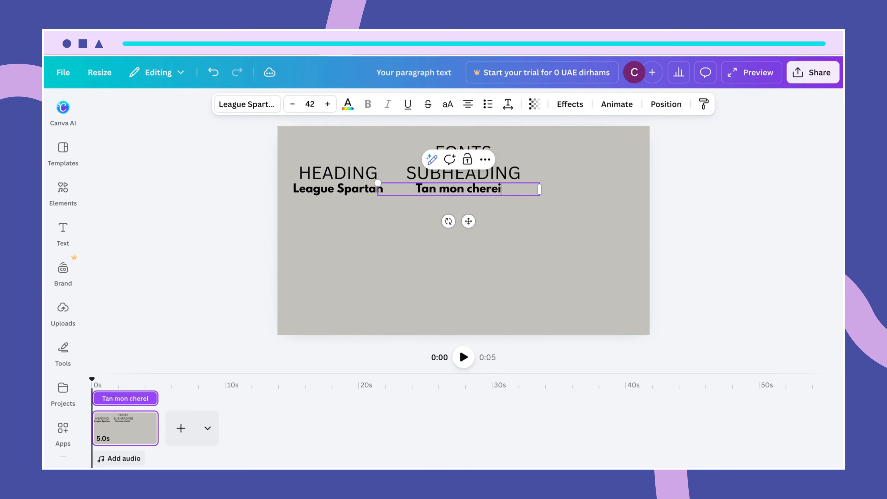
pyautogui.press('BackSpace')
pyautogui.press('BackSpace')
pyautogui.write('i')
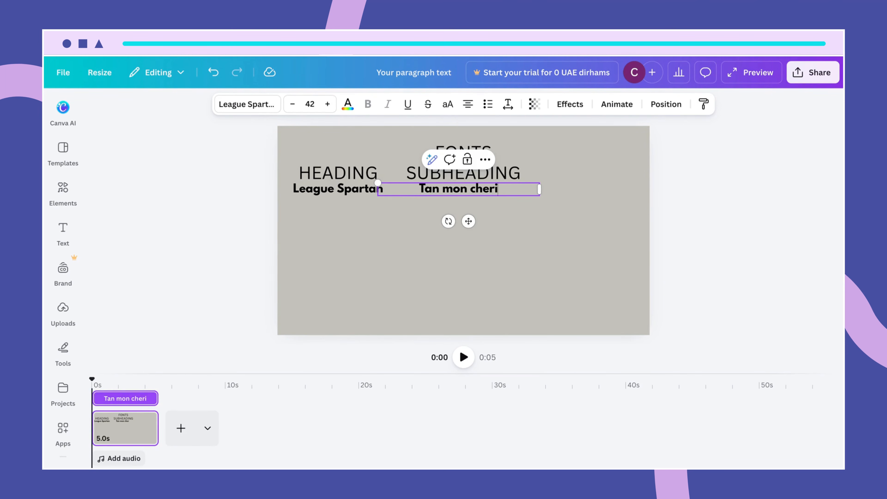
pyautogui.click(561, 210)
pyautogui.click(468, 192)
pyautogui.click(465, 190)
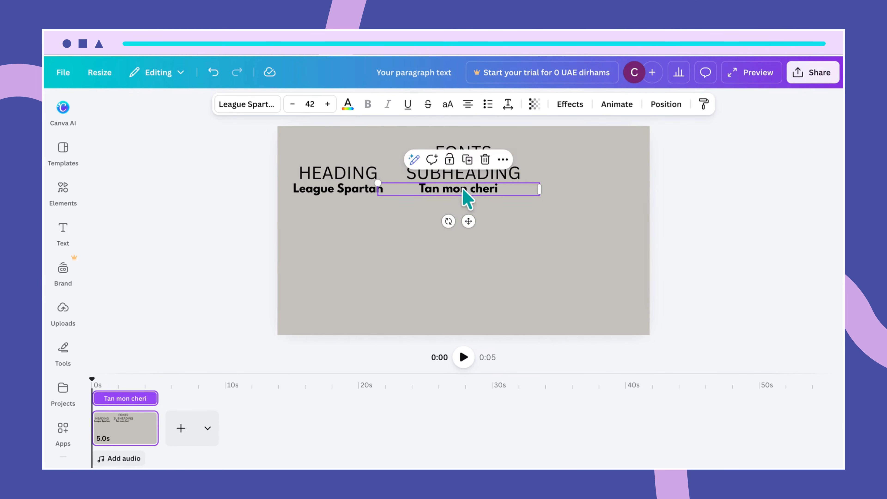
# - Search fonts for 'Tan mon' and apply TAN Mon Cheri to the Tan mon cheri line
pyautogui.click(251, 107)
pyautogui.click(150, 189)
pyautogui.moveTo(150, 189); pyautogui.dragTo(103, 191)
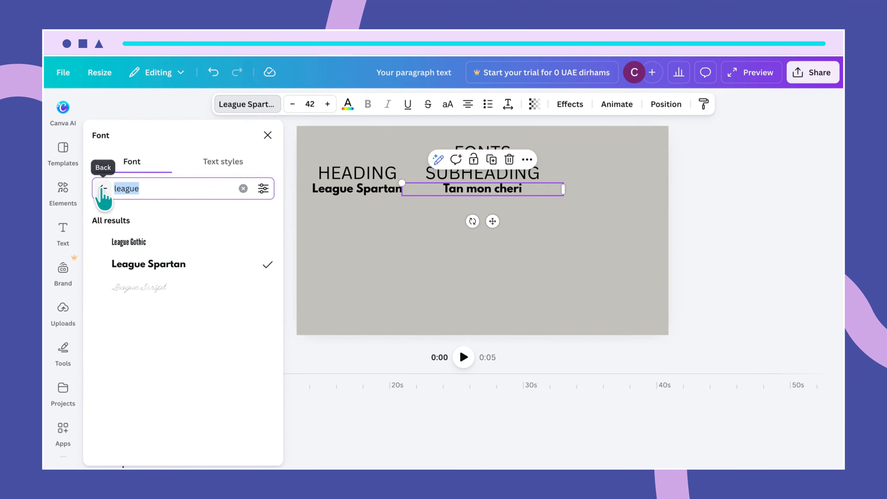
pyautogui.write('Tan')
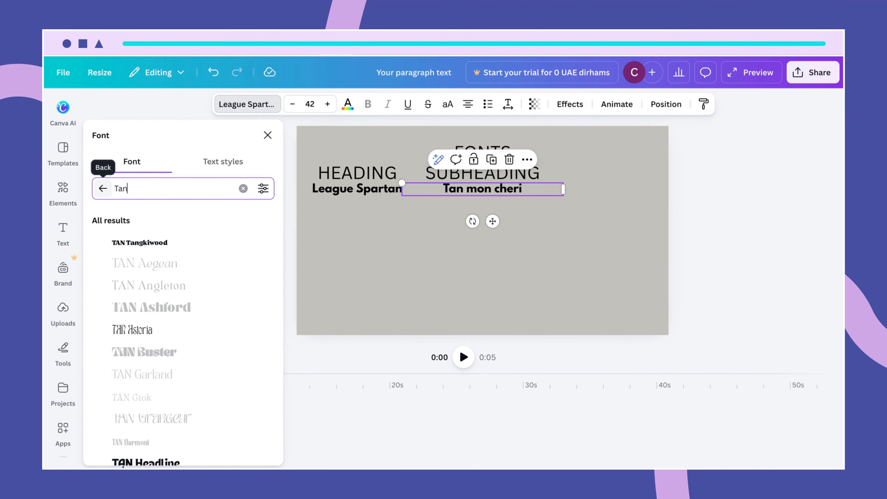
pyautogui.scroll(-4, 127, 341)
pyautogui.scroll(-6, 154, 344)
pyautogui.scroll(5, 152, 345)
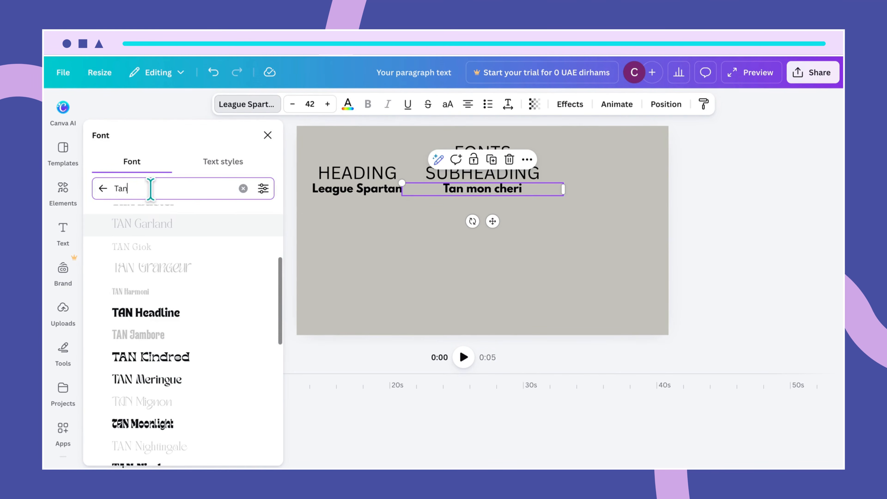
pyautogui.write('mon')
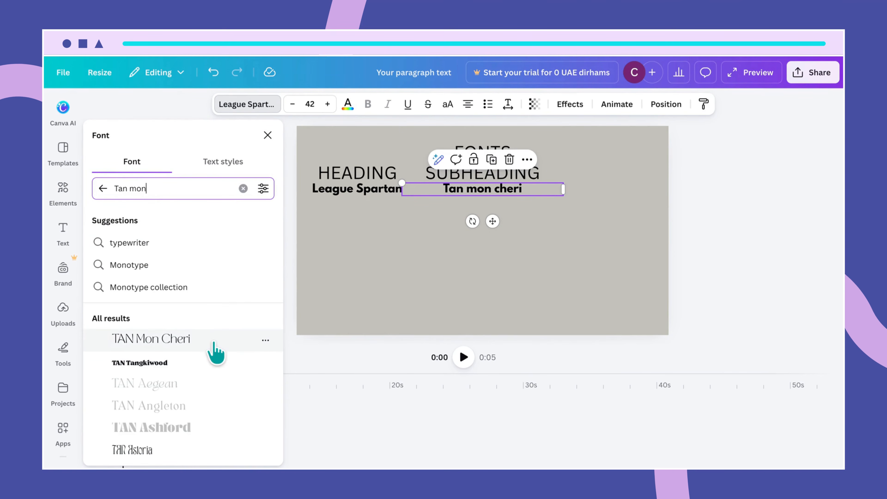
pyautogui.click(264, 338)
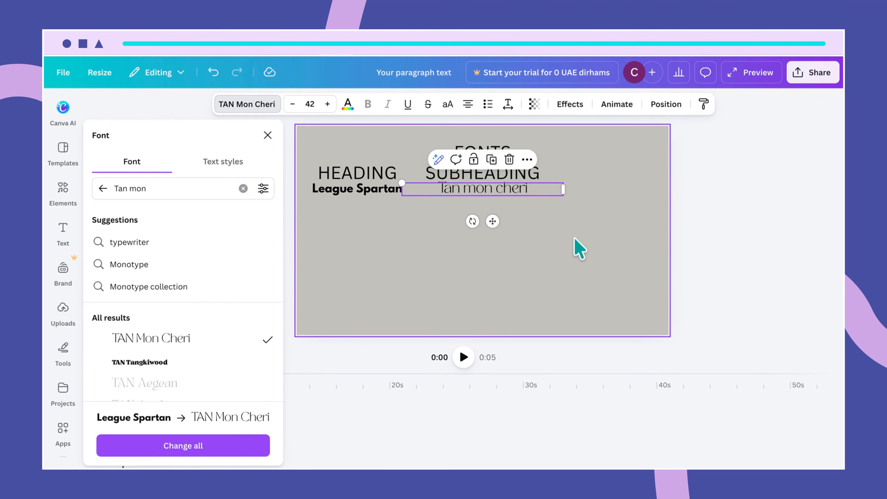
pyautogui.click(542, 222)
# - Duplicate SUBHEADING to the slide's right side and retype it as BODY
pyautogui.click(507, 176)
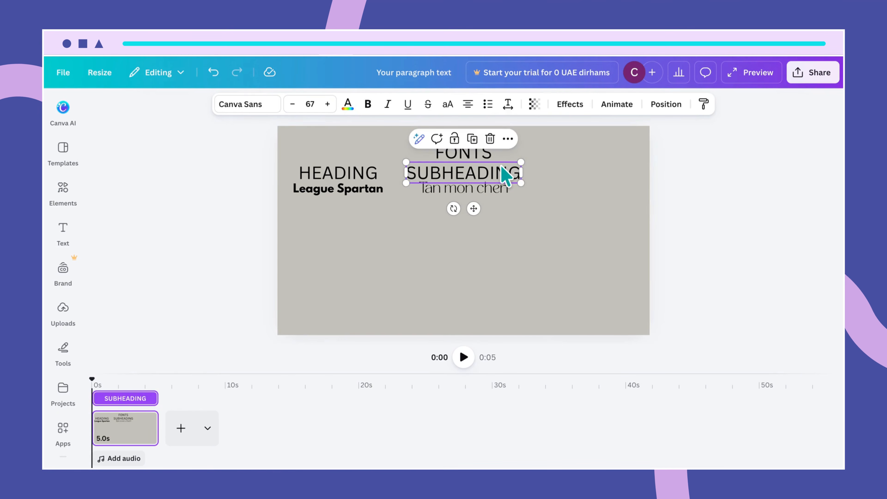
pyautogui.hotkey('ctrl', 'd')
pyautogui.moveTo(503, 176); pyautogui.dragTo(623, 166)
pyautogui.doubleClick(619, 172)
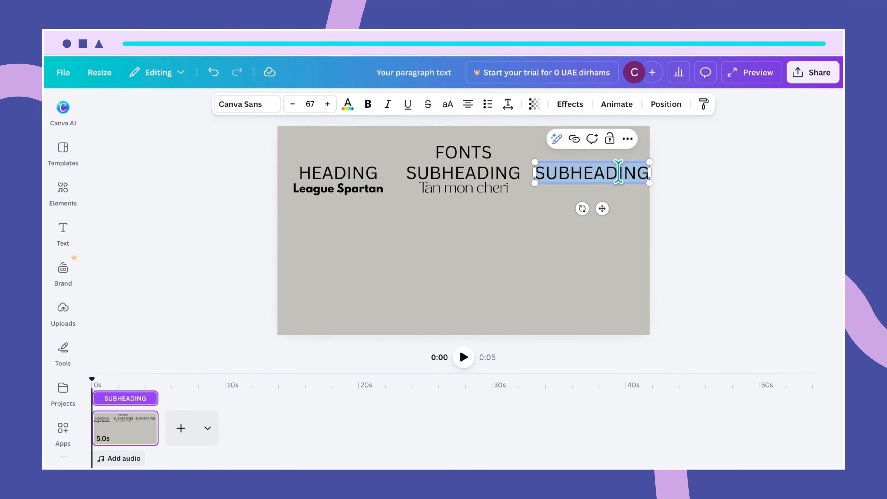
pyautogui.write('BODY')
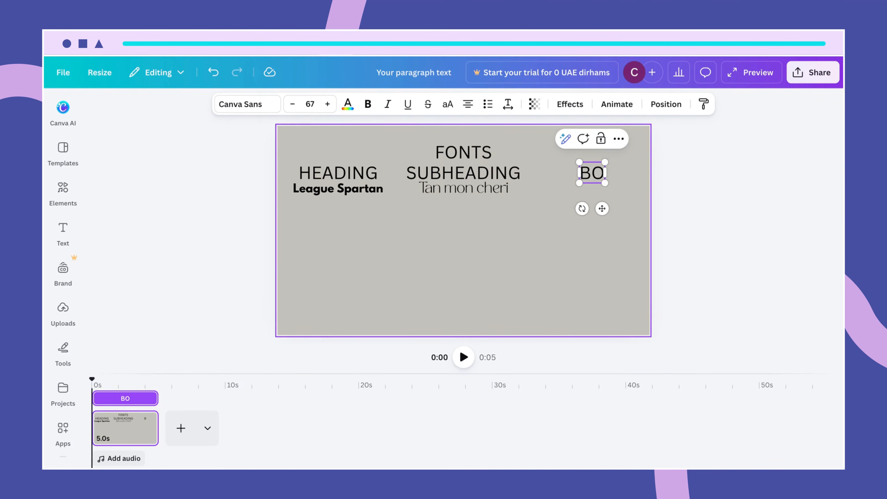
pyautogui.click(570, 198)
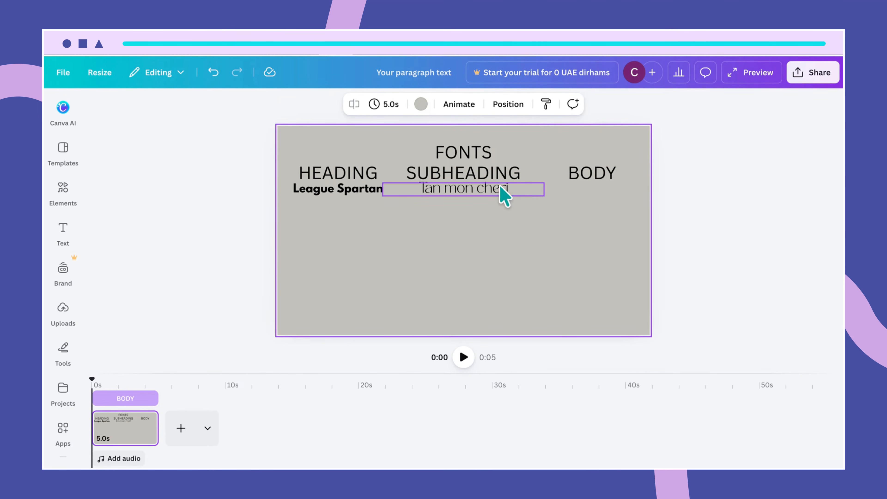
# - Copy the Tan mon cheri line beneath BODY and retype it as 'Quicksdand'
pyautogui.click(499, 189)
pyautogui.moveTo(496, 191); pyautogui.dragTo(613, 188)
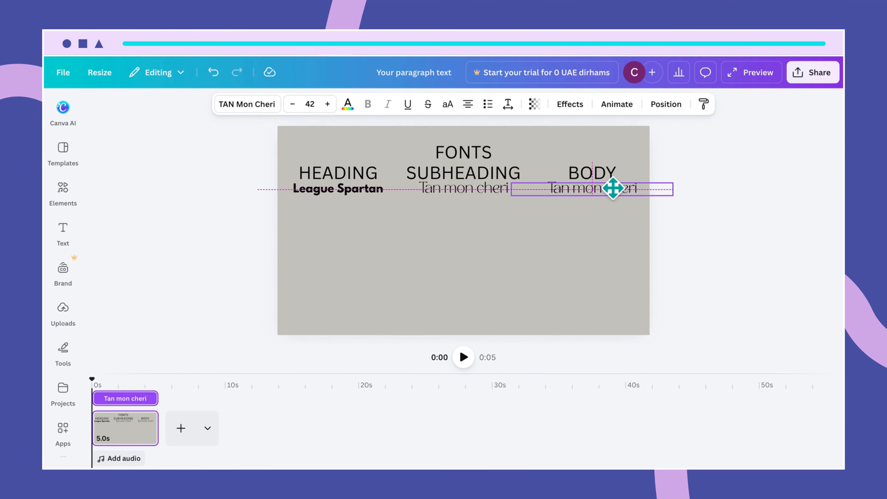
pyautogui.moveTo(613, 187); pyautogui.dragTo(613, 188)
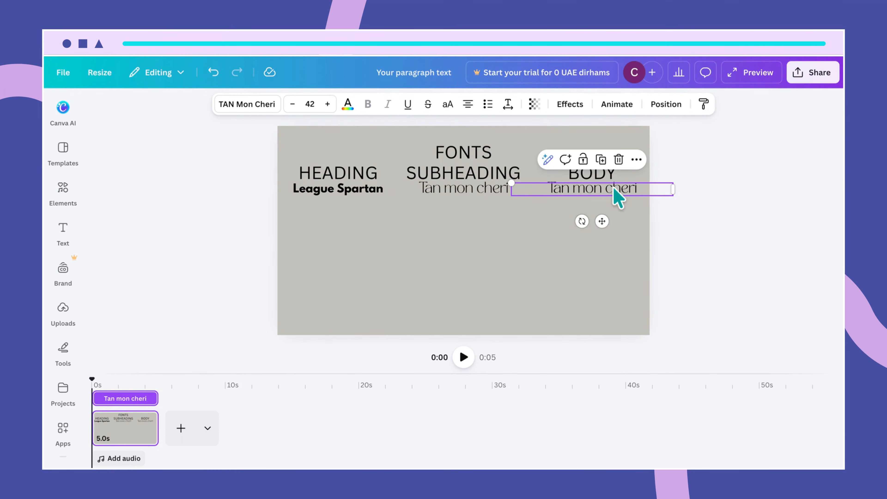
pyautogui.click(643, 189)
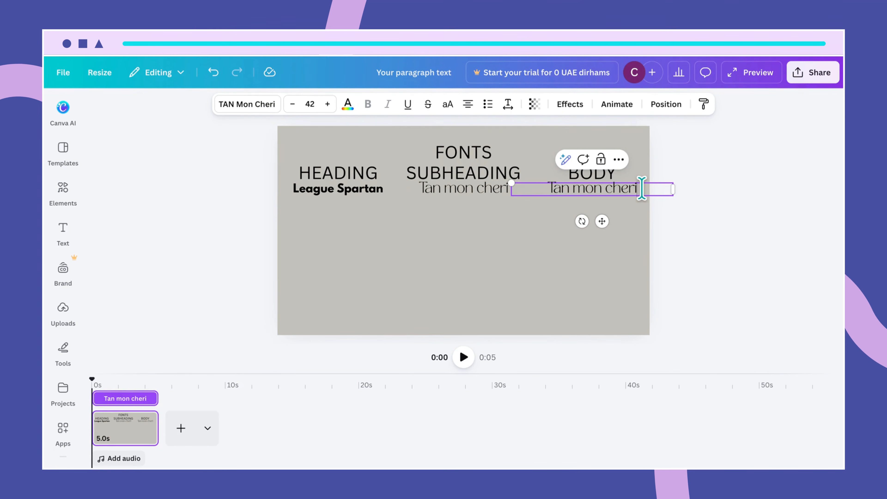
pyautogui.moveTo(642, 188); pyautogui.dragTo(542, 190)
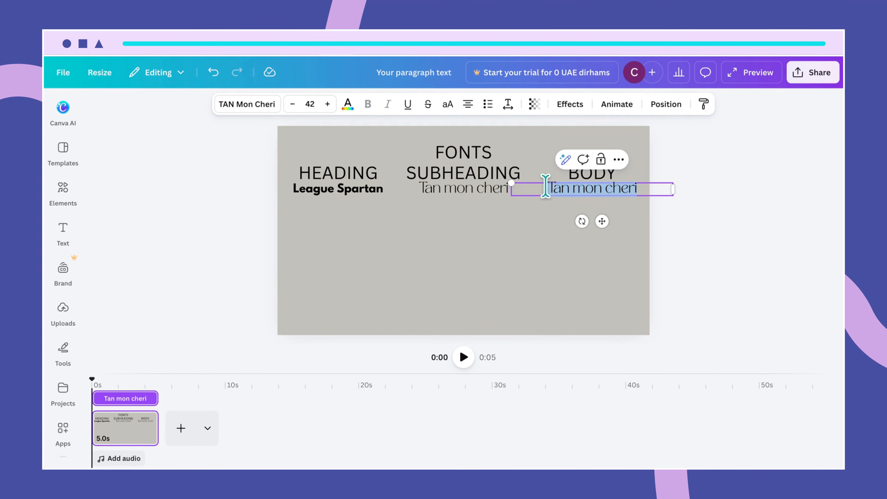
pyautogui.write('Quicksdand')
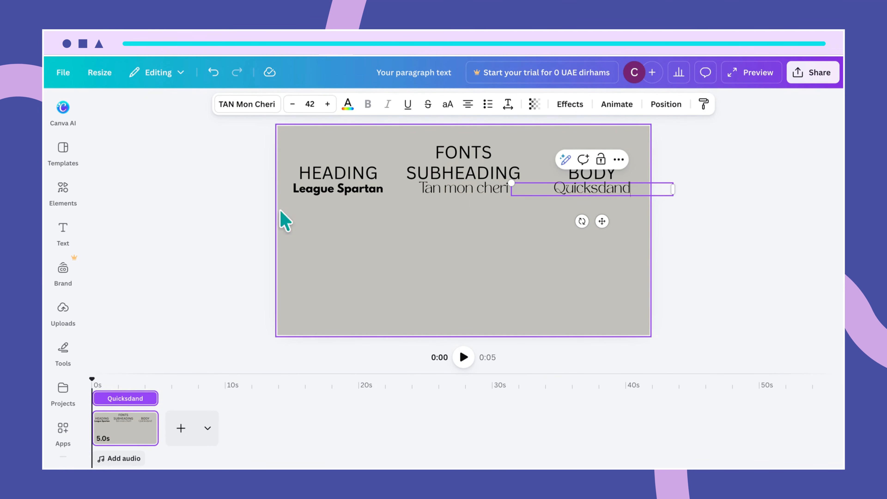
# - Apply the Quicksand font to the Quicksdand line under BODY
pyautogui.click(247, 109)
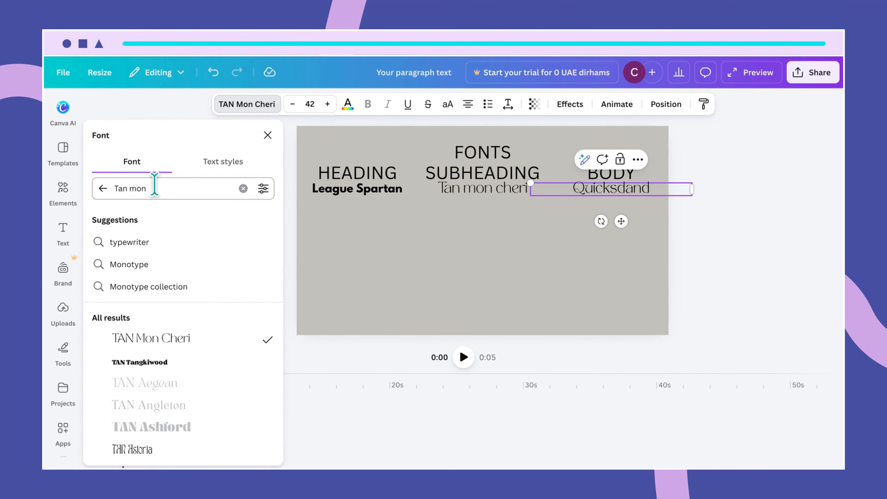
pyautogui.moveTo(147, 189); pyautogui.dragTo(113, 193)
pyautogui.write('WQu')
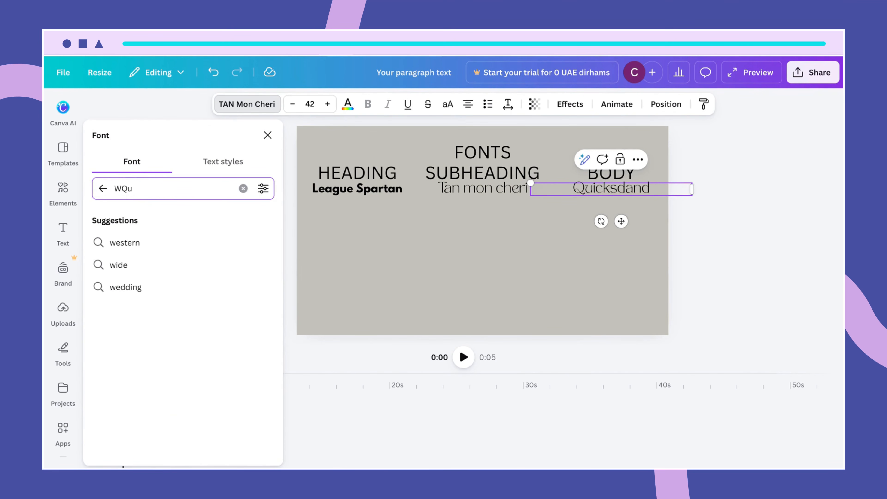
pyautogui.press('BackSpace')
pyautogui.press('BackSpace')
pyautogui.press('BackSpace')
pyautogui.write('Quick')
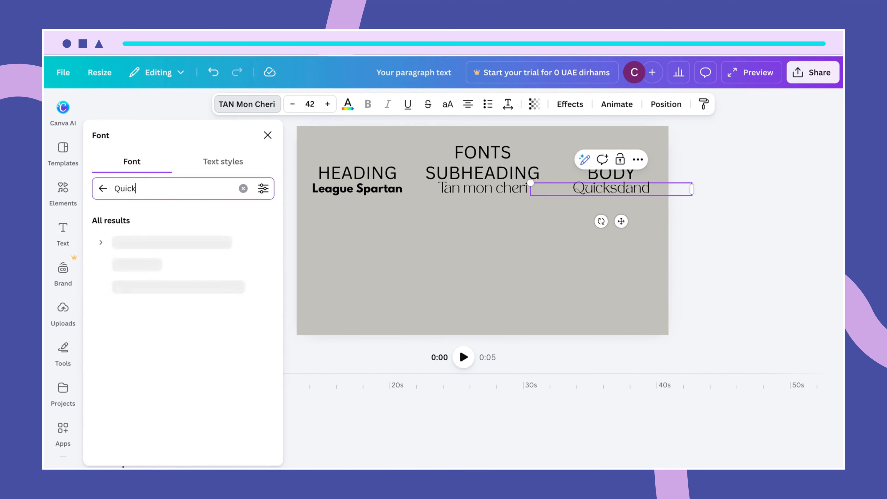
pyautogui.write('sand')
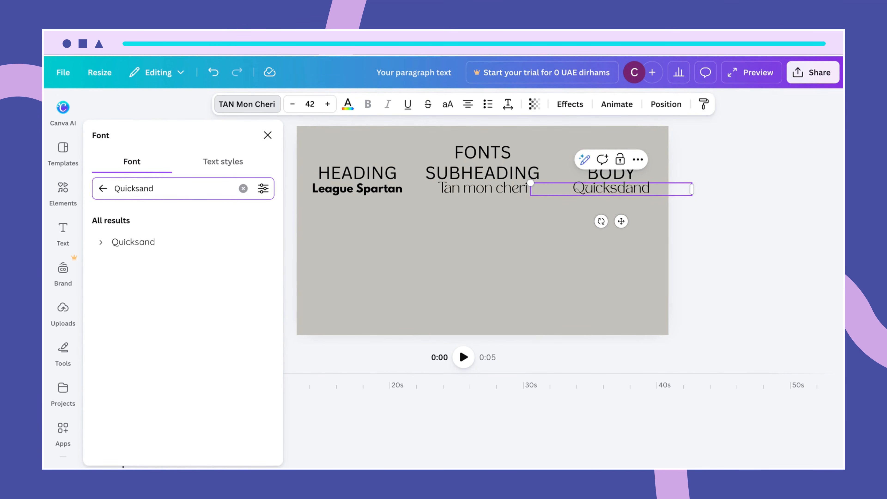
pyautogui.click(115, 243)
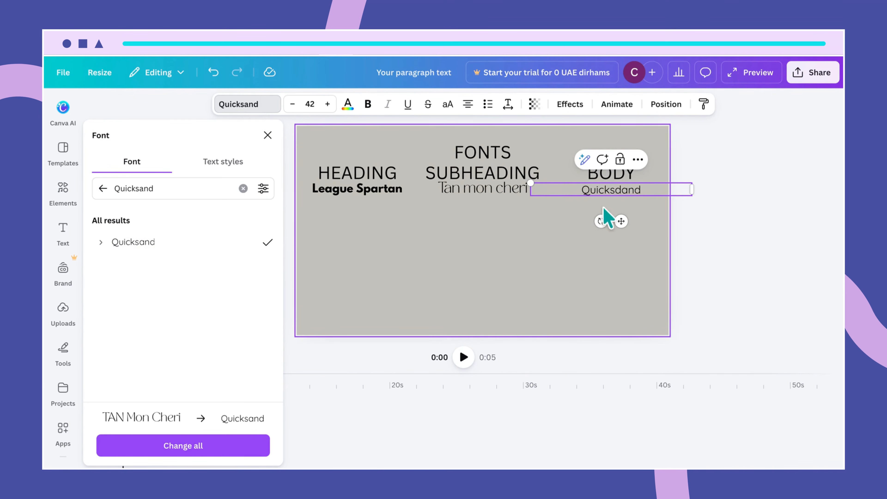
pyautogui.click(533, 243)
pyautogui.click(587, 178)
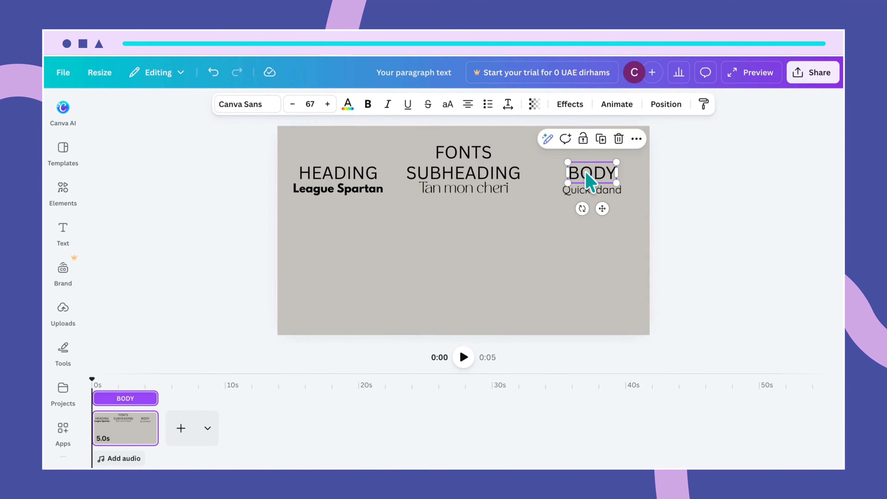
# - Nudge BODY and the Tan mon cheri line, and recentre FONTS above the columns
pyautogui.moveTo(588, 171); pyautogui.dragTo(589, 173)
pyautogui.click(476, 195)
pyautogui.moveTo(475, 194); pyautogui.dragTo(472, 189)
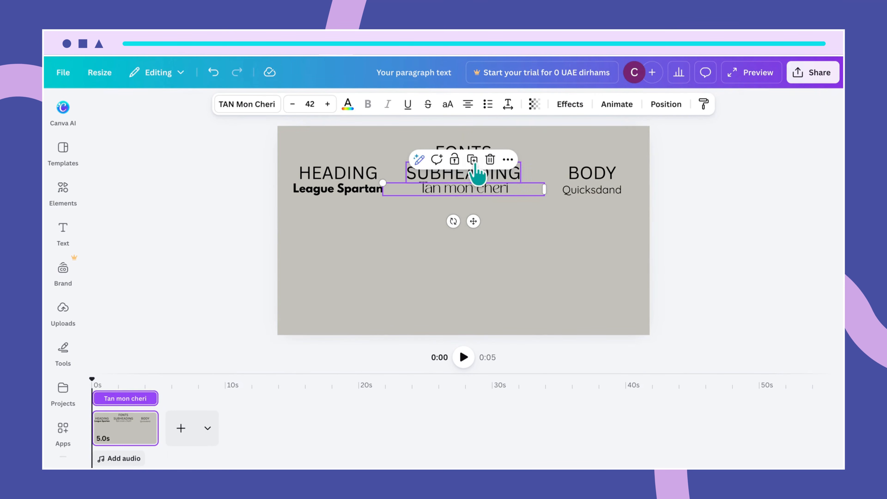
pyautogui.click(513, 138)
pyautogui.click(467, 156)
pyautogui.moveTo(467, 155)
pyautogui.mouseDown()
pyautogui.moveTo(465, 143)
pyautogui.moveTo(468, 151)
pyautogui.mouseUp()
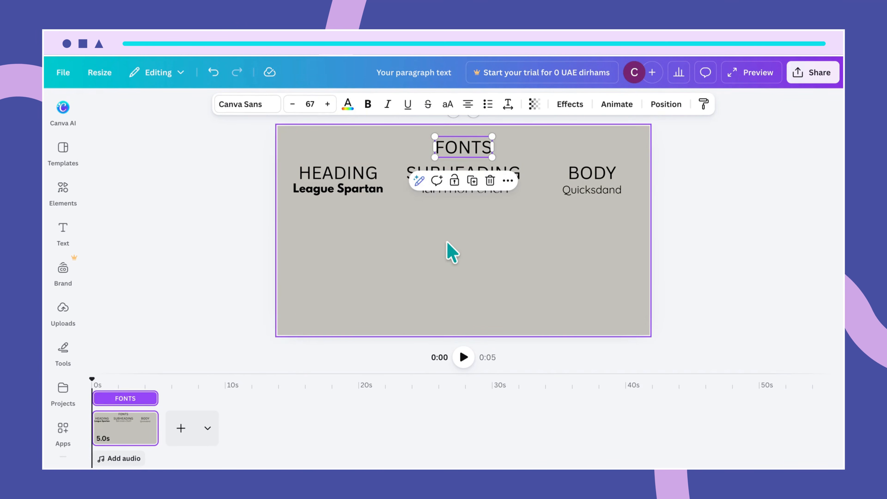
pyautogui.click(451, 252)
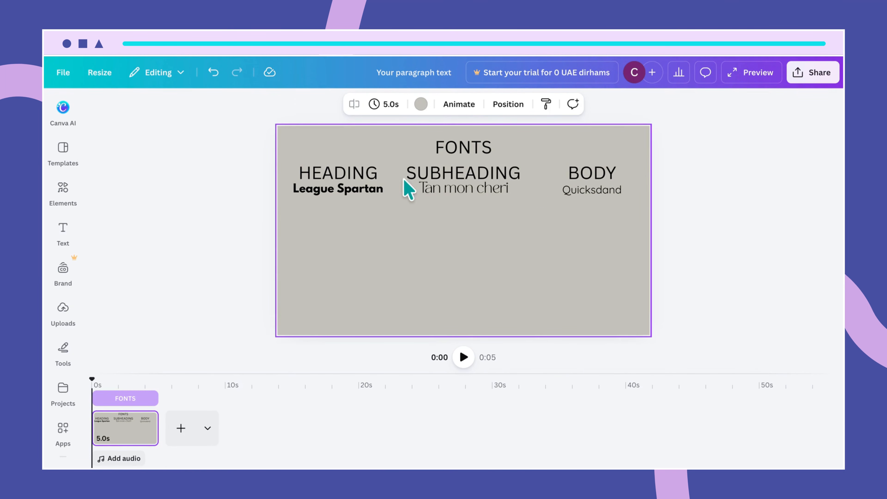
# - Shift BODY slightly right and drag a copy of FONTS down near the page centre
pyautogui.moveTo(403, 161); pyautogui.dragTo(390, 174)
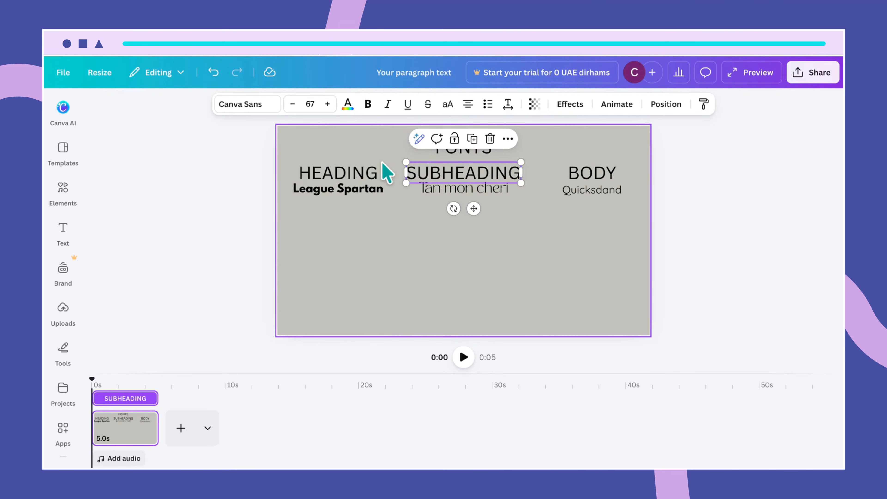
pyautogui.click(382, 159)
pyautogui.click(599, 182)
pyautogui.moveTo(596, 172); pyautogui.dragTo(604, 190)
pyautogui.click(606, 197)
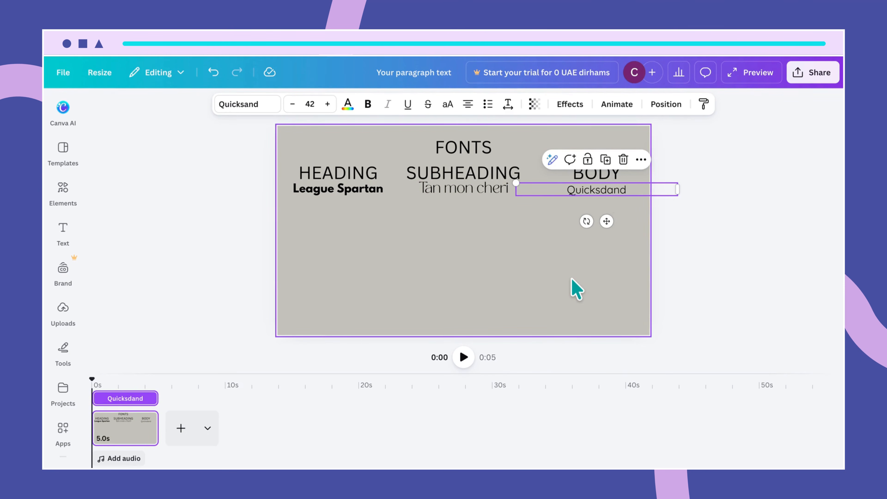
pyautogui.click(463, 147)
pyautogui.moveTo(463, 148); pyautogui.dragTo(458, 234)
# - Retype the copied heading as COLORS and add a pink circle at the slide's lower left
pyautogui.doubleClick(458, 233)
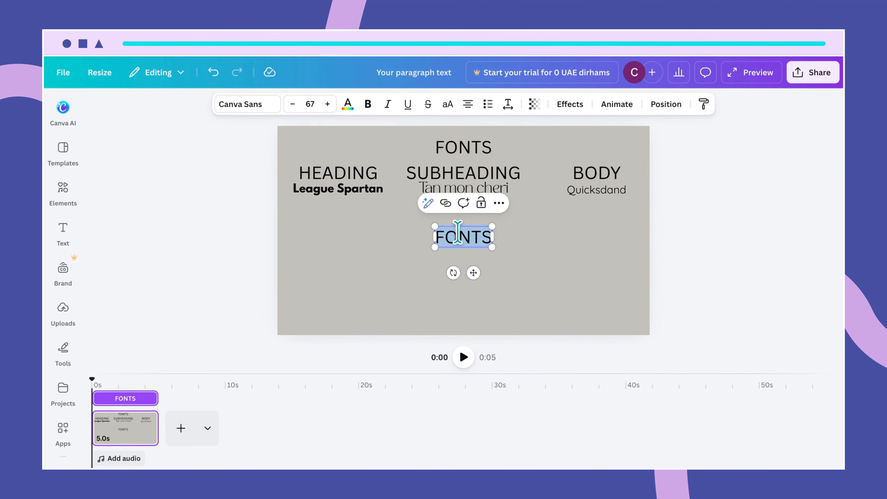
pyautogui.write('COLOR')
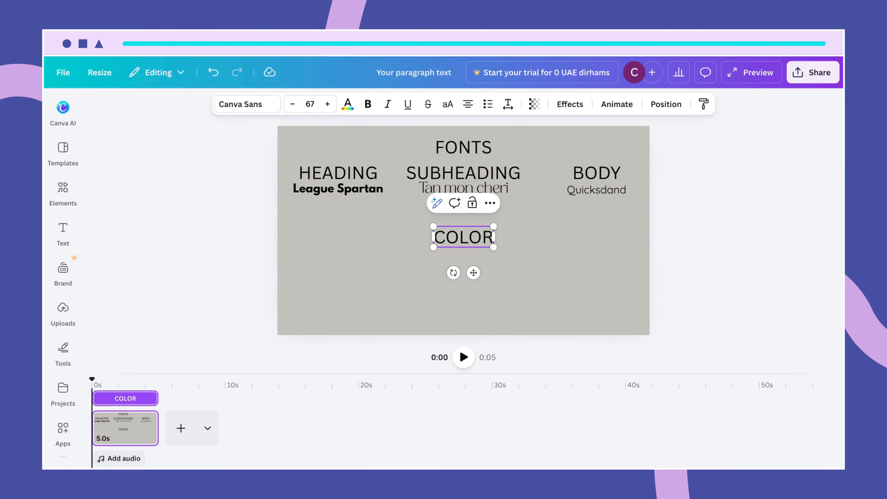
pyautogui.write('S')
pyautogui.click(530, 278)
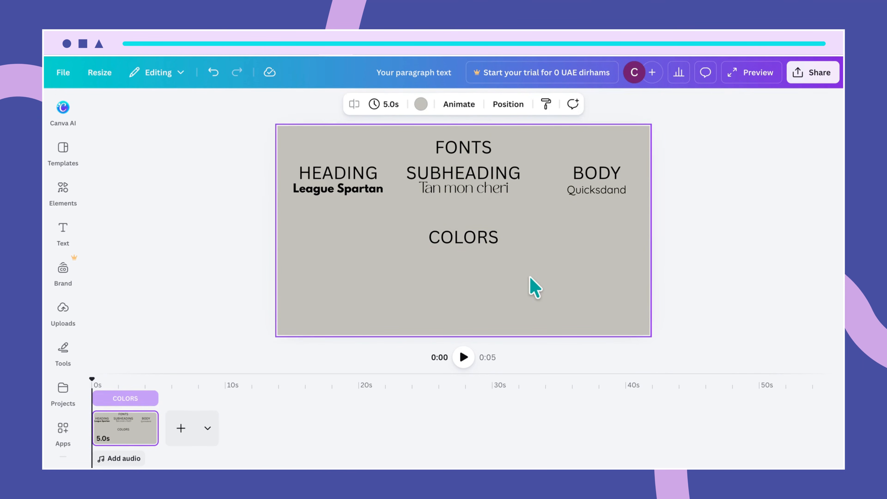
pyautogui.press('c')
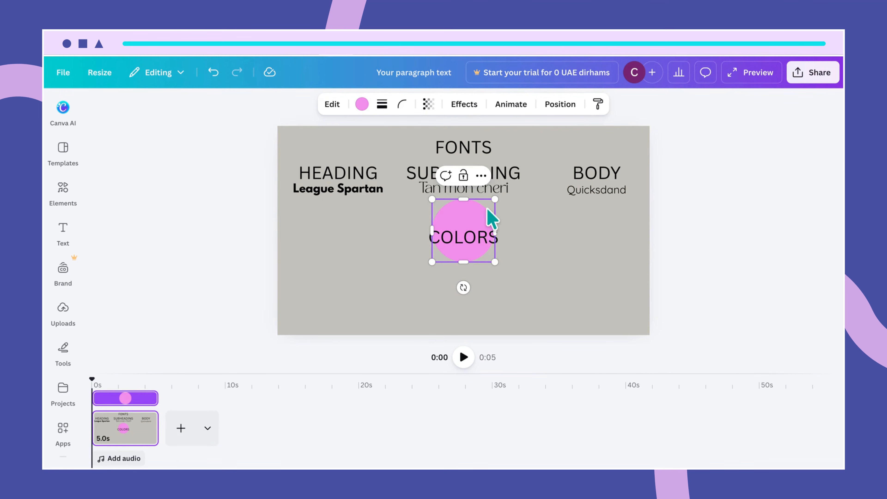
pyautogui.moveTo(486, 210); pyautogui.dragTo(367, 269)
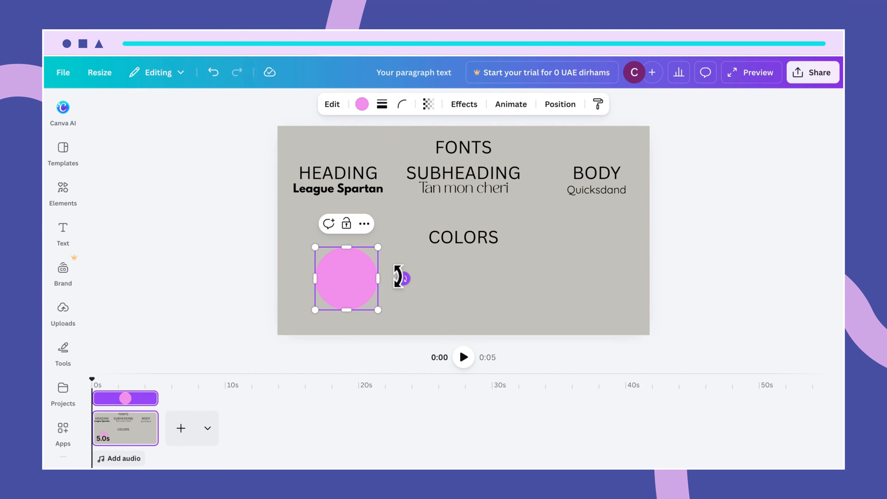
# - Fill the palette circle with dark slate grey #515561
pyautogui.click(362, 104)
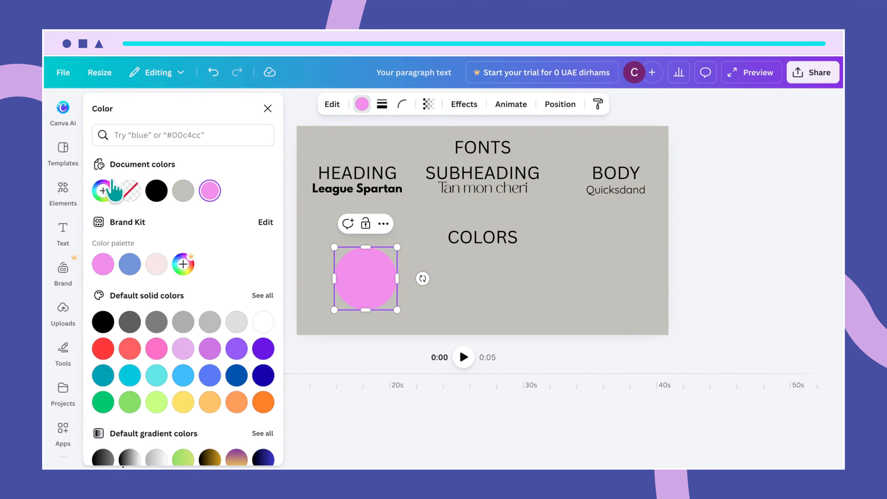
pyautogui.click(103, 191)
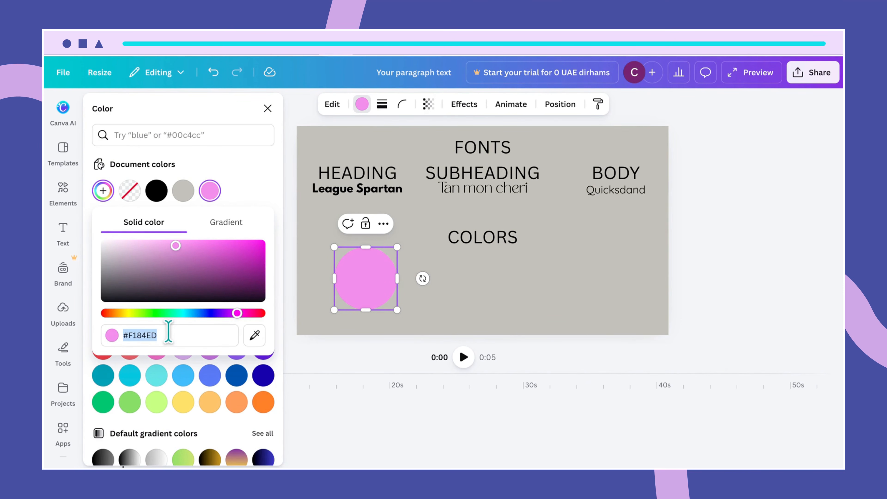
pyautogui.write('#515')
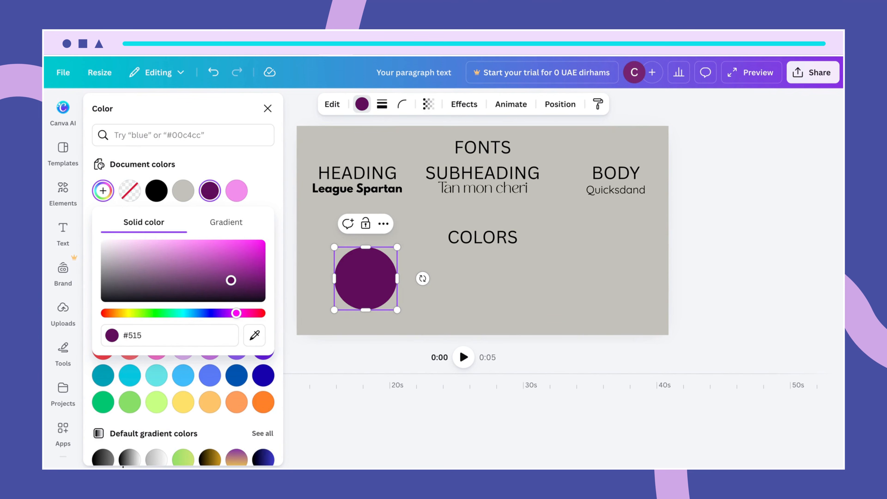
pyautogui.write('561')
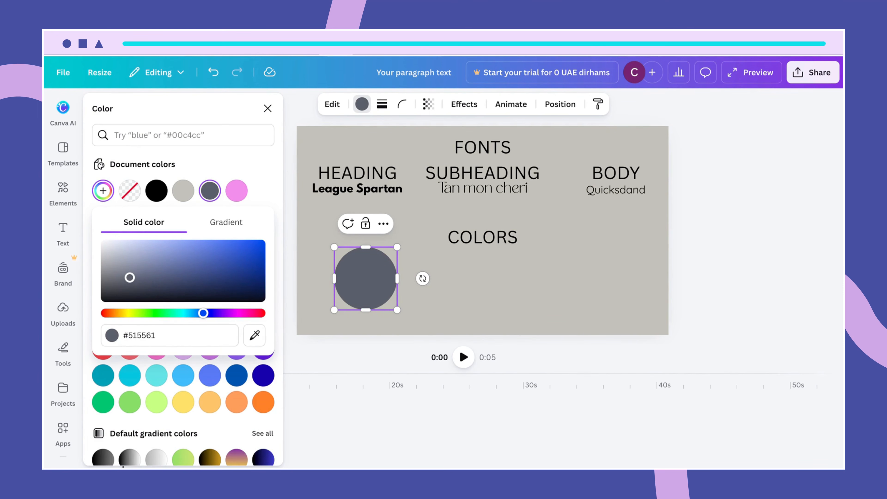
pyautogui.click(466, 297)
# - Shrink the grey circle to 281 × 281 px
pyautogui.click(344, 279)
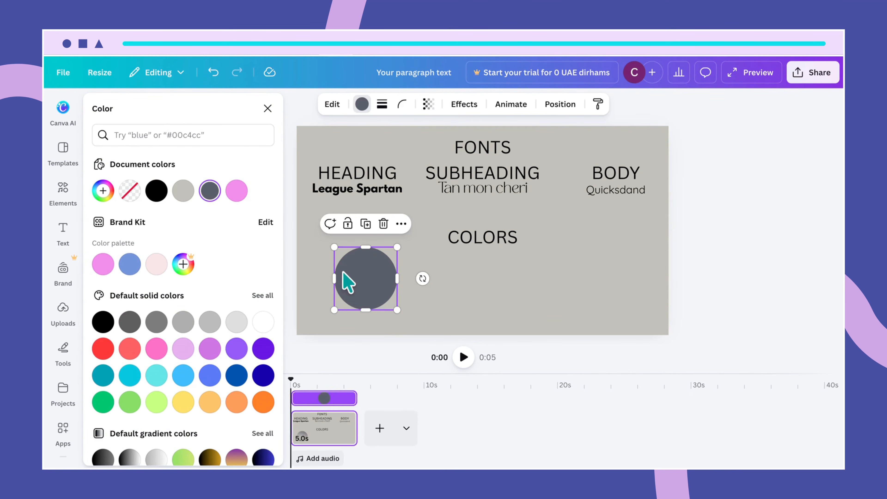
pyautogui.moveTo(334, 247); pyautogui.dragTo(342, 258)
pyautogui.press('Escape')
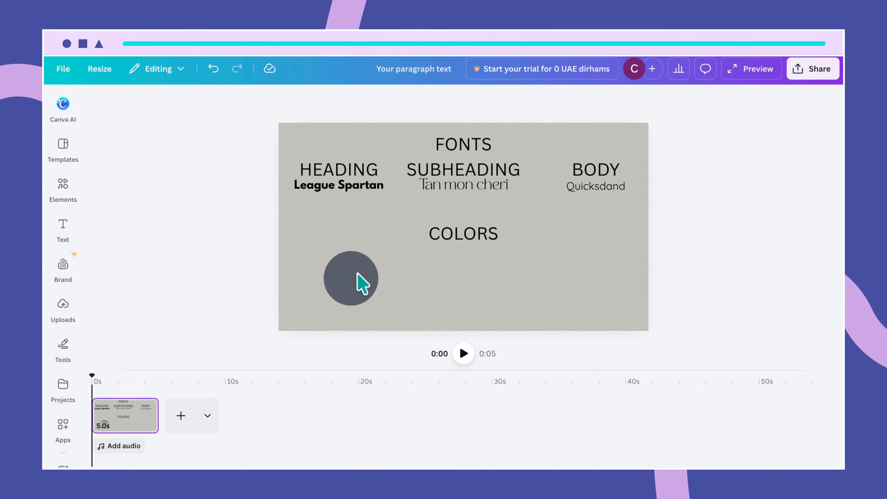
# - Duplicate the dark grey circle under the COLORS heading, level with the first swatch
pyautogui.click(366, 274)
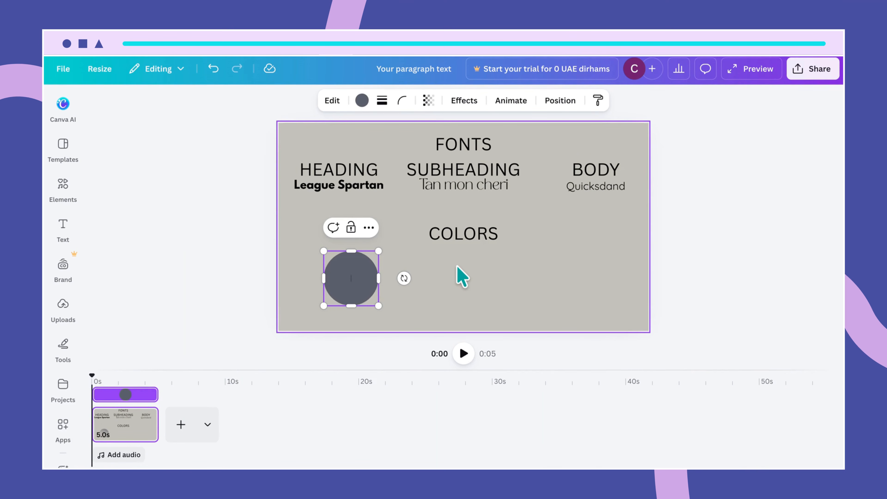
pyautogui.click(389, 297)
pyautogui.click(350, 282)
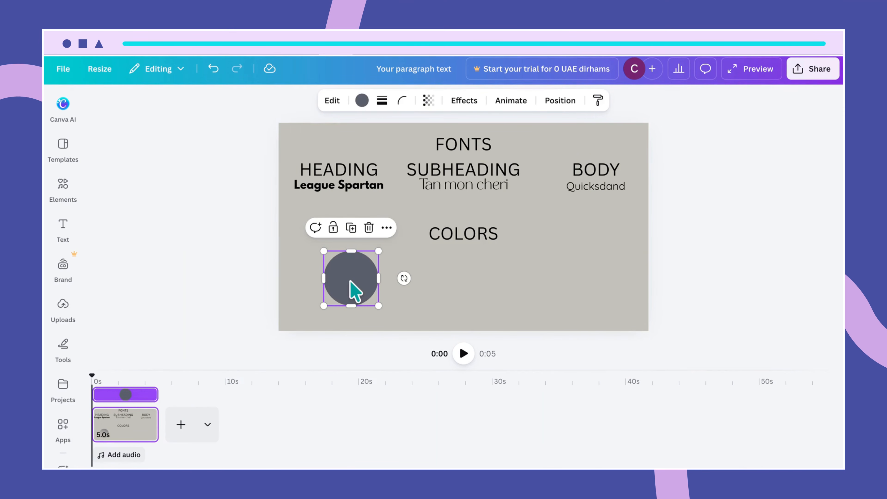
pyautogui.keyDown('alt'); pyautogui.moveTo(350, 282); pyautogui.dragTo(470, 278); pyautogui.keyUp('alt')
pyautogui.click(556, 278)
pyautogui.click(486, 296)
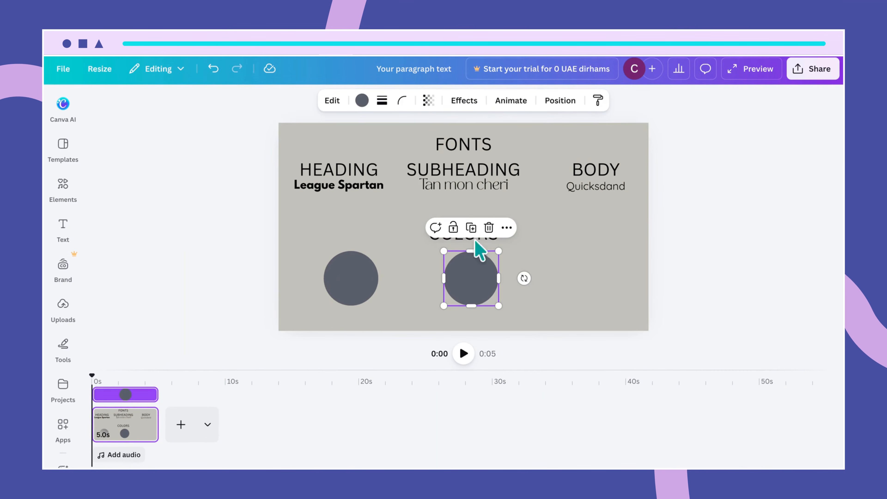
pyautogui.click(362, 104)
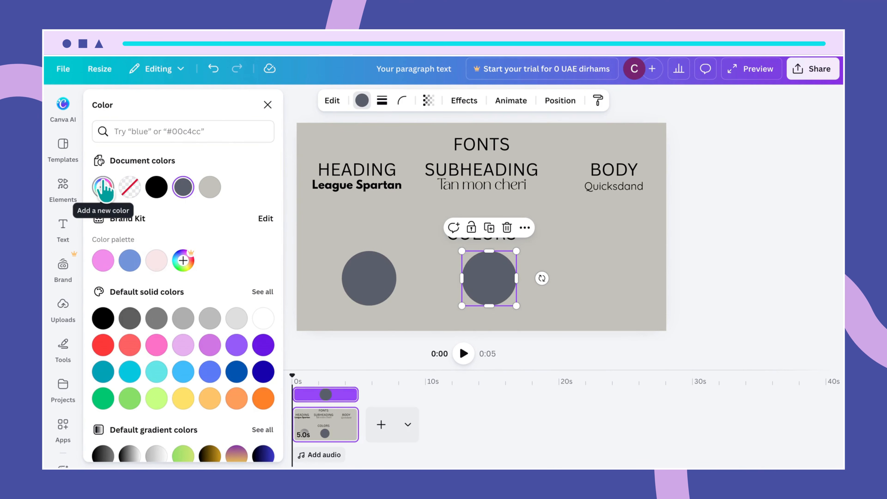
# - Replace the copied circle's hex code with light grey #D9D9D9
pyautogui.click(103, 189)
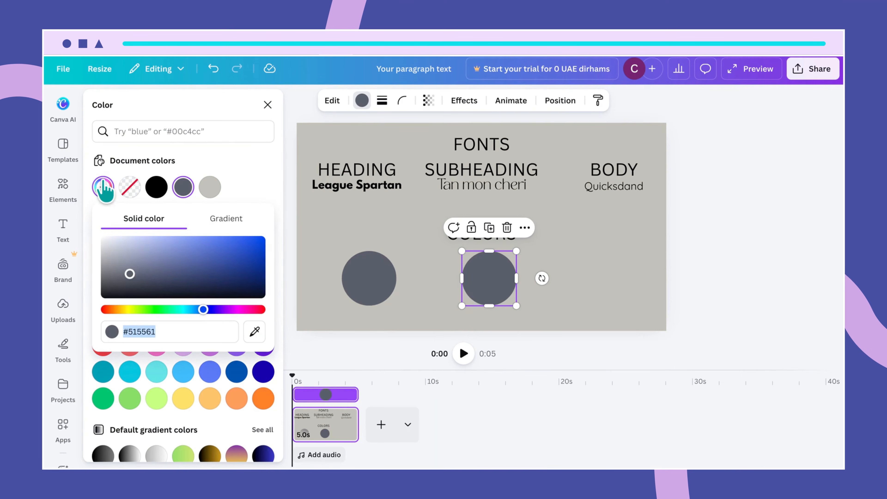
pyautogui.click(168, 332)
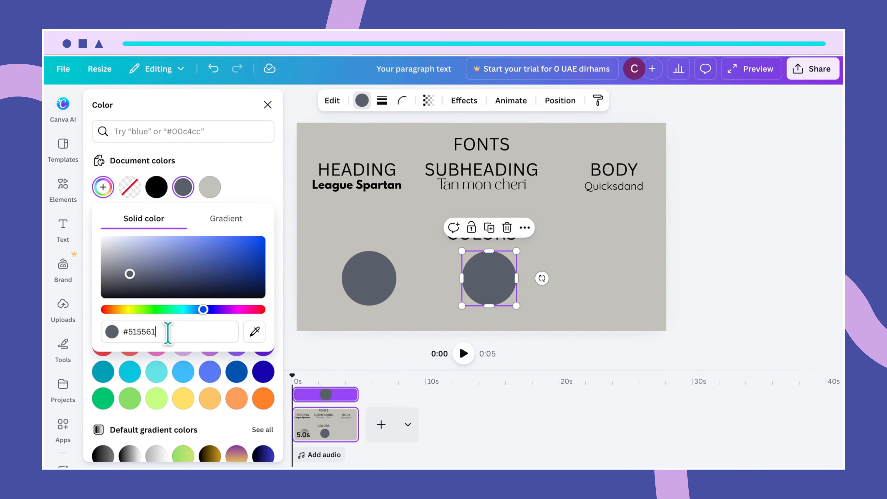
pyautogui.press('BackSpace')
pyautogui.press('BackSpace')
pyautogui.press('BackSpace')
pyautogui.press('BackSpace')
pyautogui.press('BackSpace')
pyautogui.press('BackSpace')
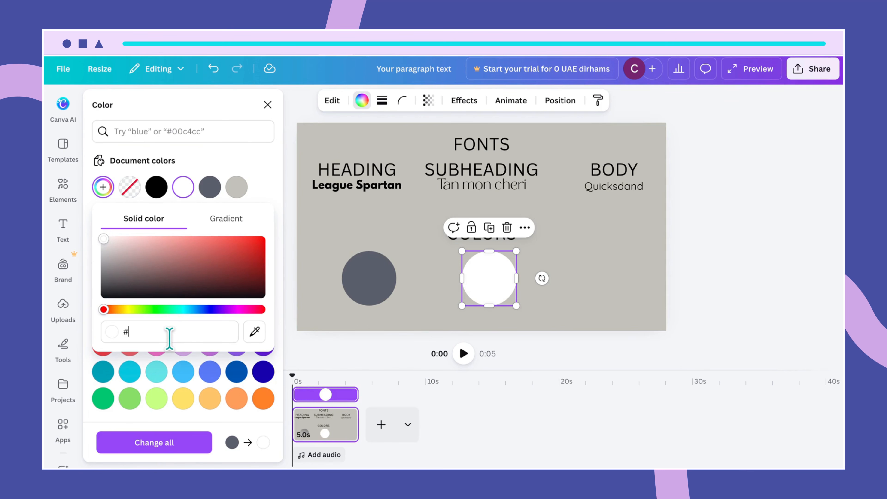
pyautogui.write('D')
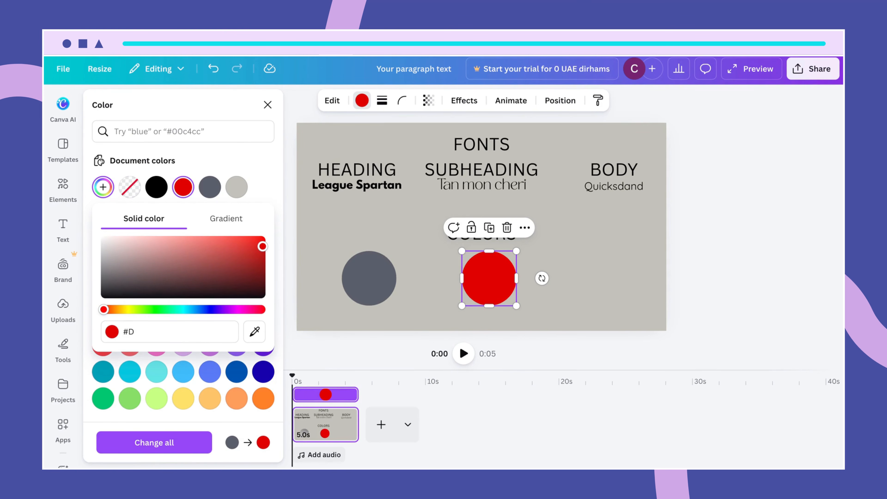
pyautogui.write('9D9D9')
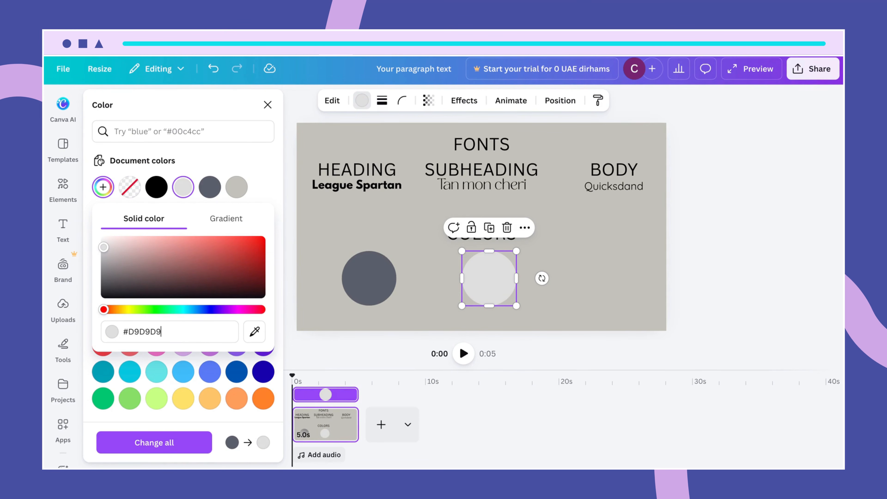
pyautogui.click(573, 303)
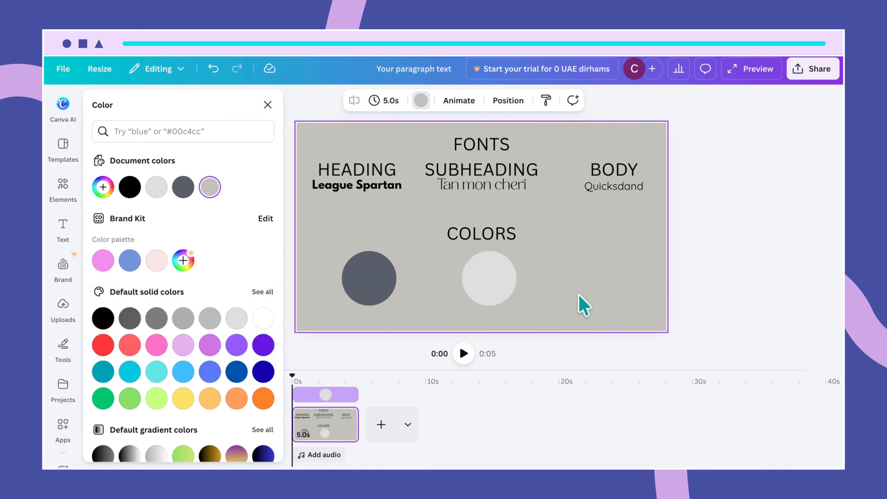
# - Duplicate the light grey circle and move the copy right under BODY
pyautogui.click(501, 286)
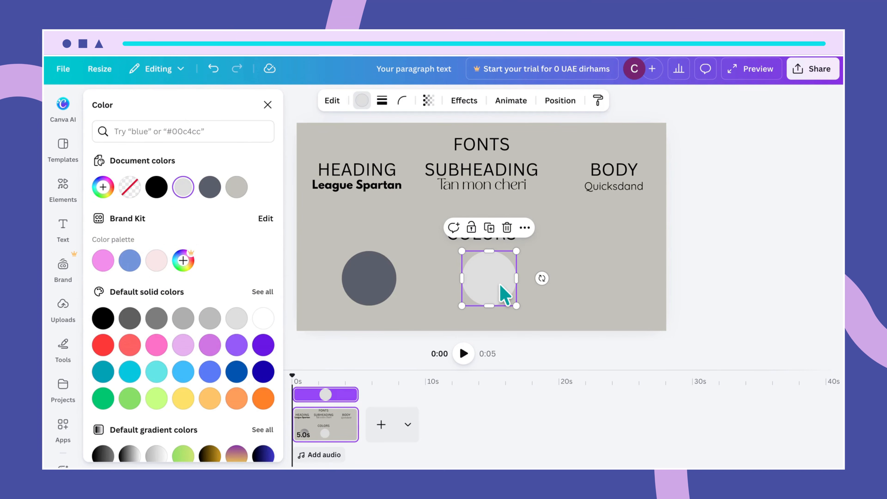
pyautogui.hotkey('ctrl', 'd')
pyautogui.moveTo(500, 287); pyautogui.dragTo(616, 280)
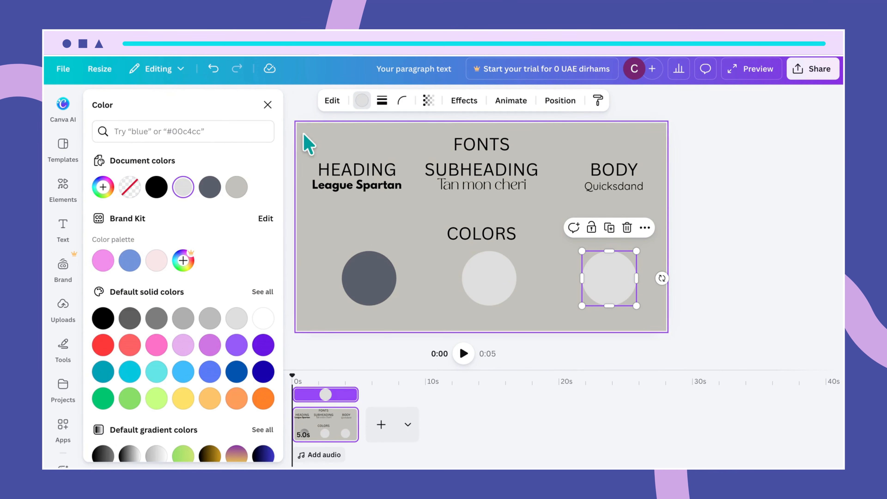
# - Colour the new right-hand circle navy #242740
pyautogui.click(103, 187)
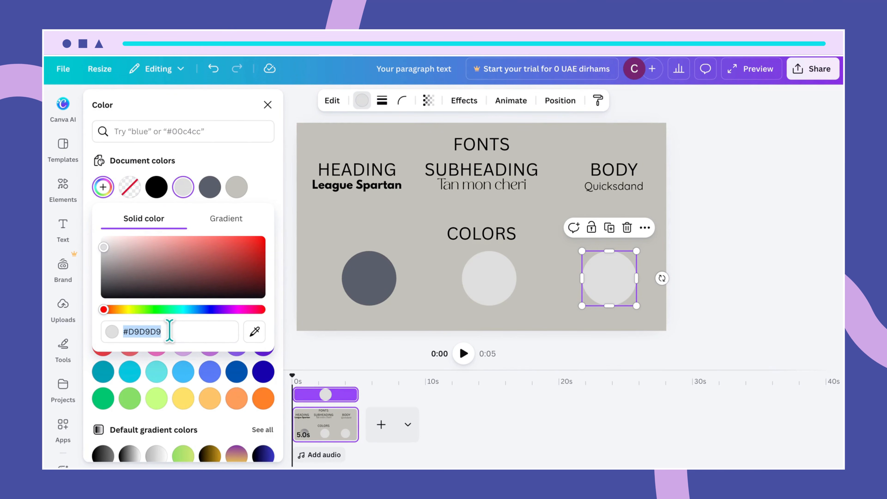
pyautogui.write('#24')
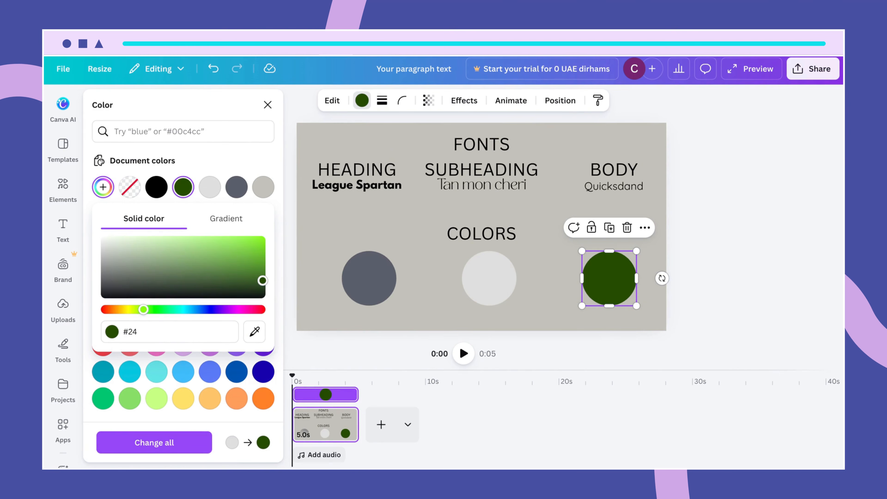
pyautogui.write('2')
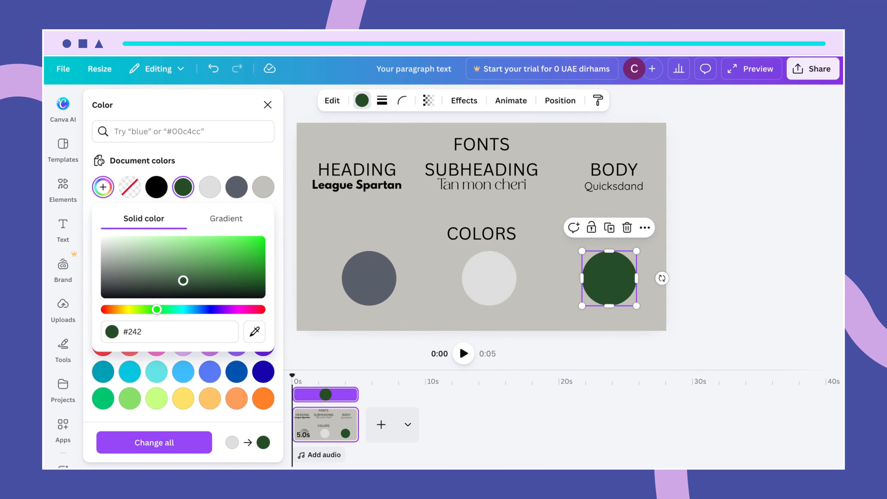
pyautogui.write('740')
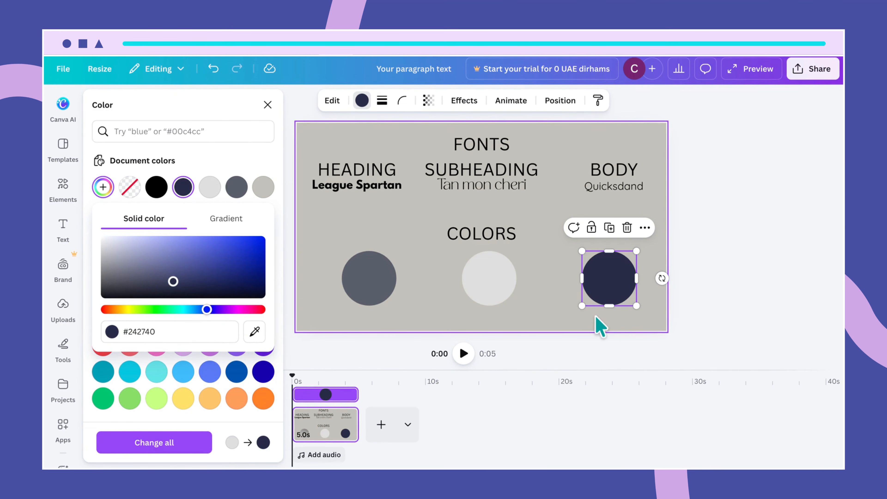
pyautogui.click(555, 264)
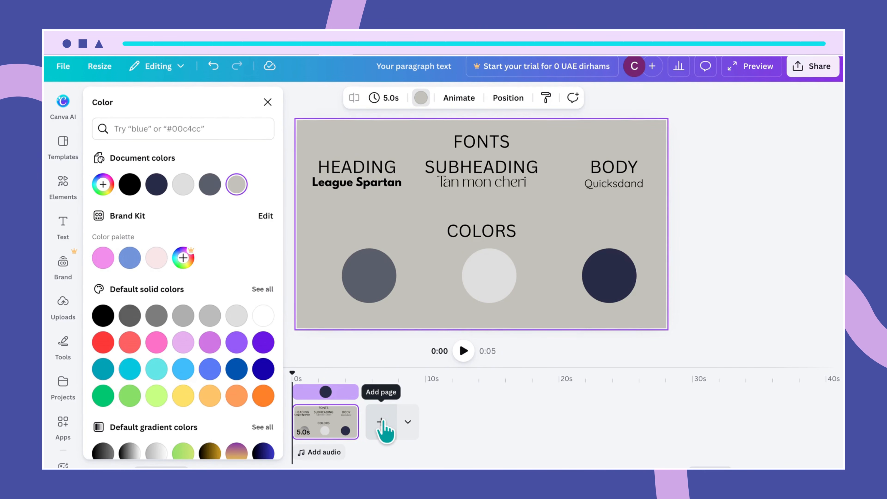
# - Add a new page and fill its background dark grey #545454
pyautogui.click(384, 430)
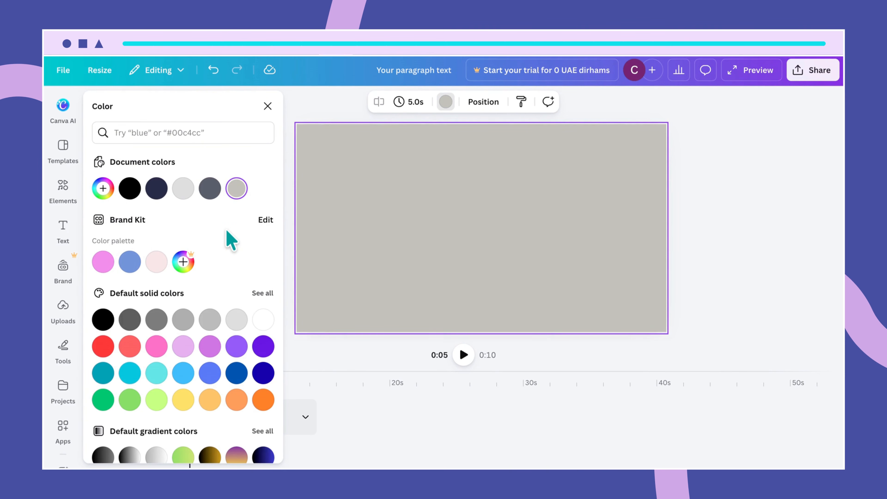
pyautogui.click(103, 189)
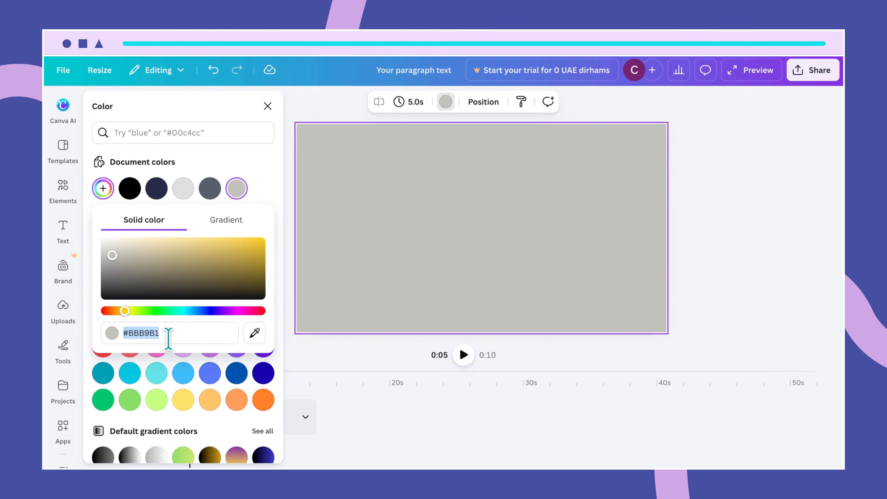
pyautogui.write('#545454')
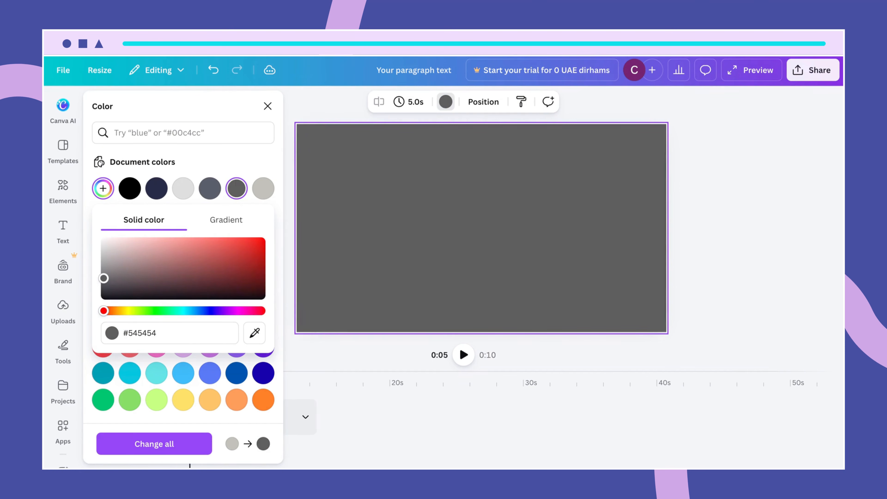
pyautogui.click(705, 273)
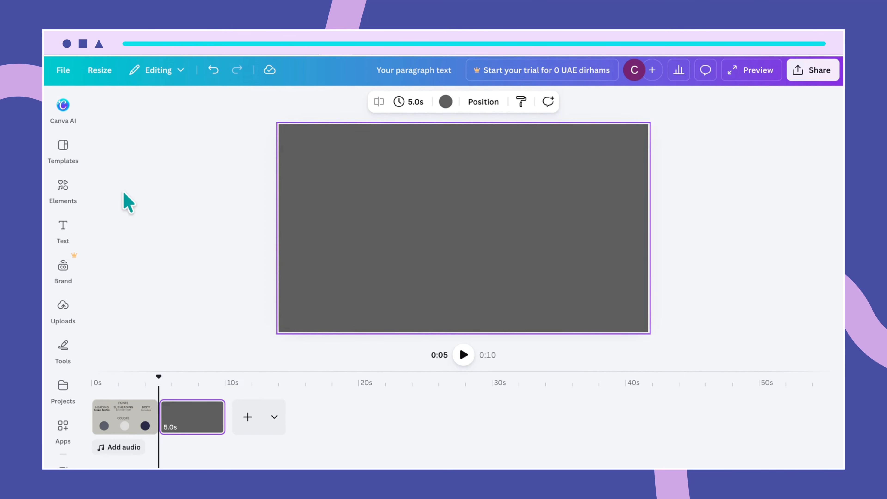
# - Search Elements for 'rounded square' and add the shape to the slide
pyautogui.click(69, 193)
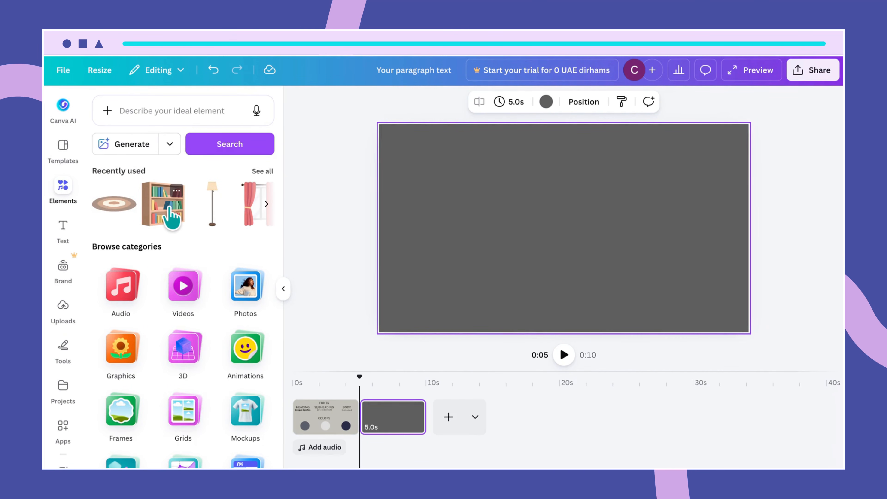
pyautogui.click(146, 111)
pyautogui.write('rounde')
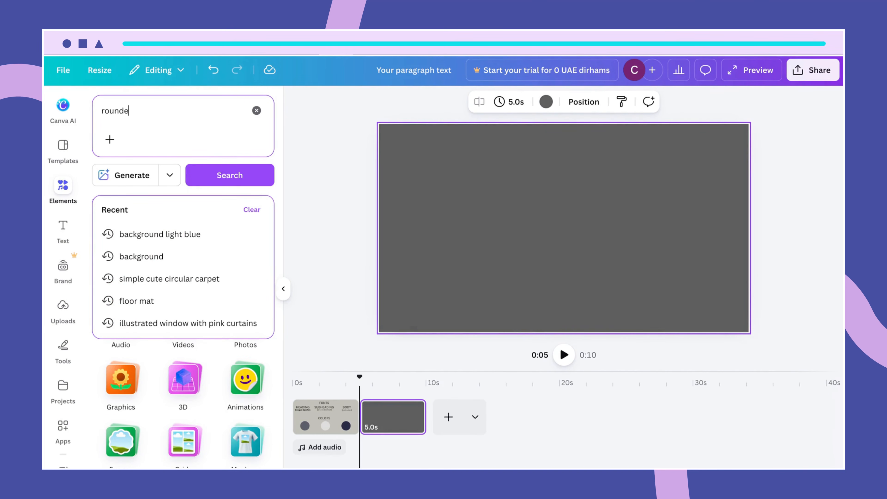
pyautogui.write('d square')
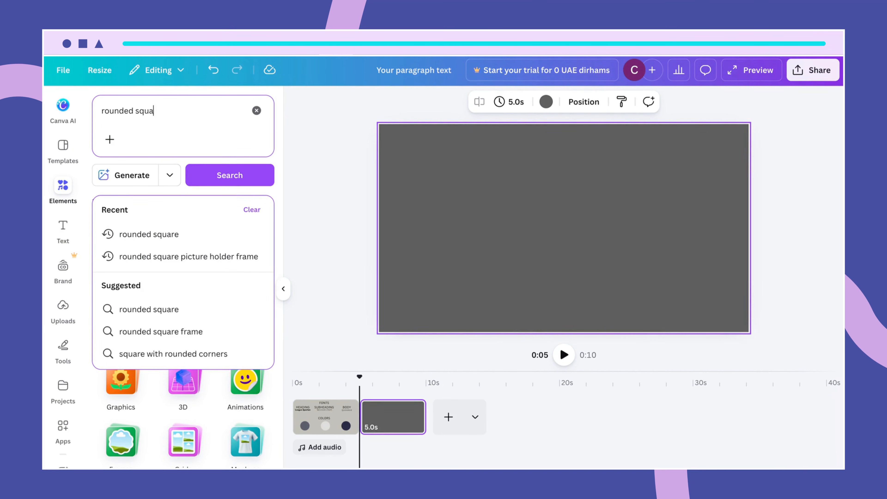
pyautogui.click(148, 234)
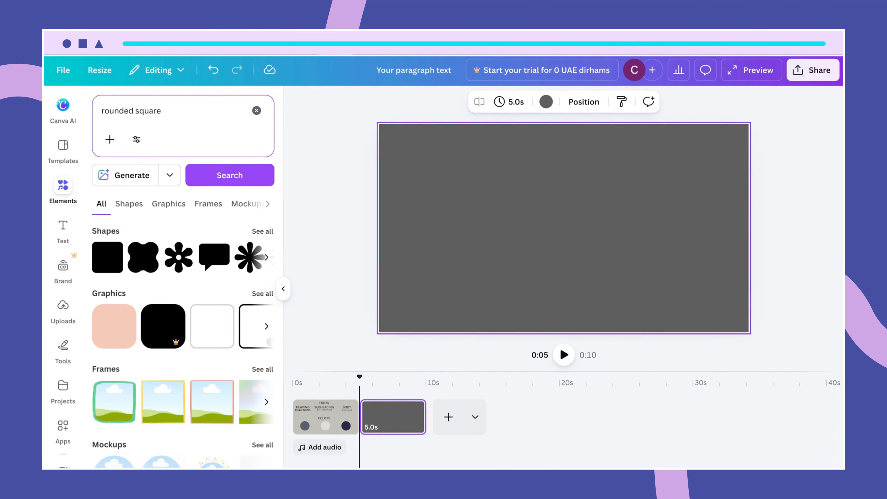
pyautogui.click(104, 265)
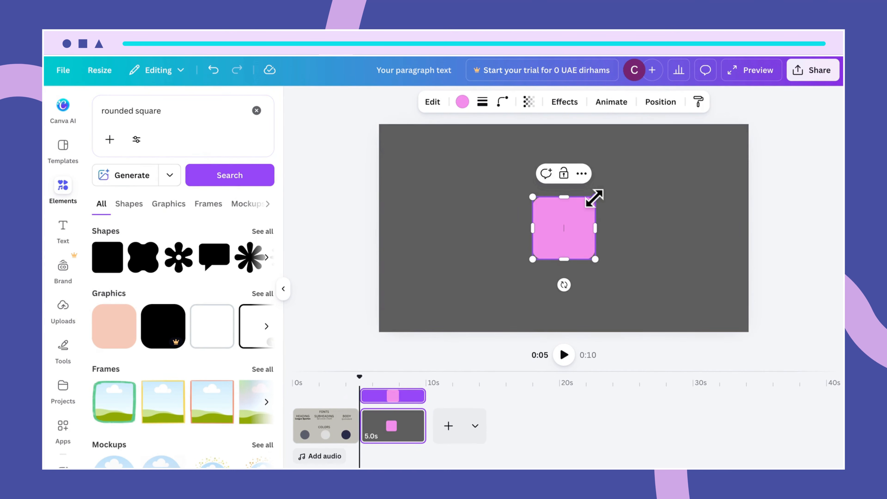
# - Stretch the pink rounded rectangle edge to edge over the whole slide
pyautogui.moveTo(596, 196); pyautogui.dragTo(699, 133)
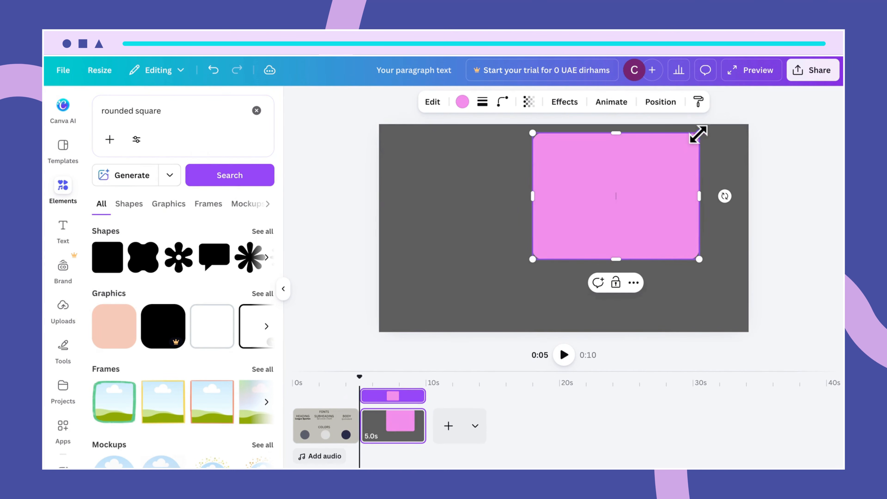
pyautogui.moveTo(532, 259); pyautogui.dragTo(400, 332)
pyautogui.moveTo(700, 233); pyautogui.dragTo(747, 225)
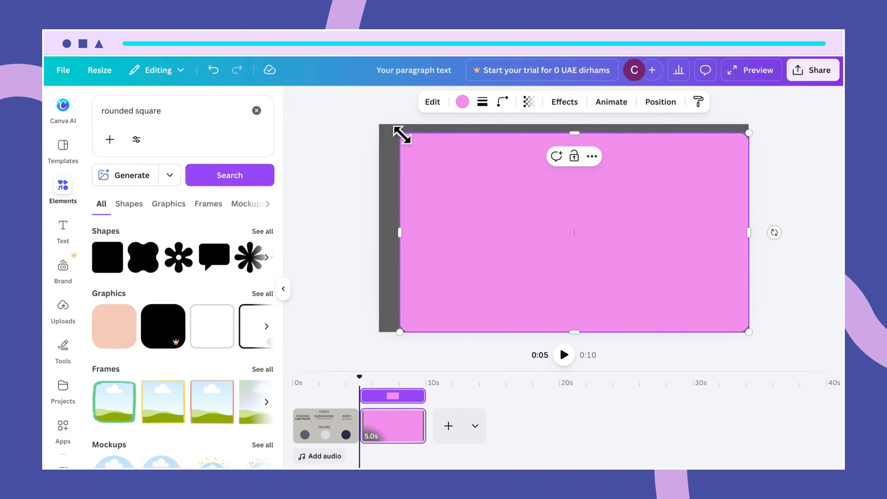
pyautogui.moveTo(402, 134); pyautogui.dragTo(380, 124)
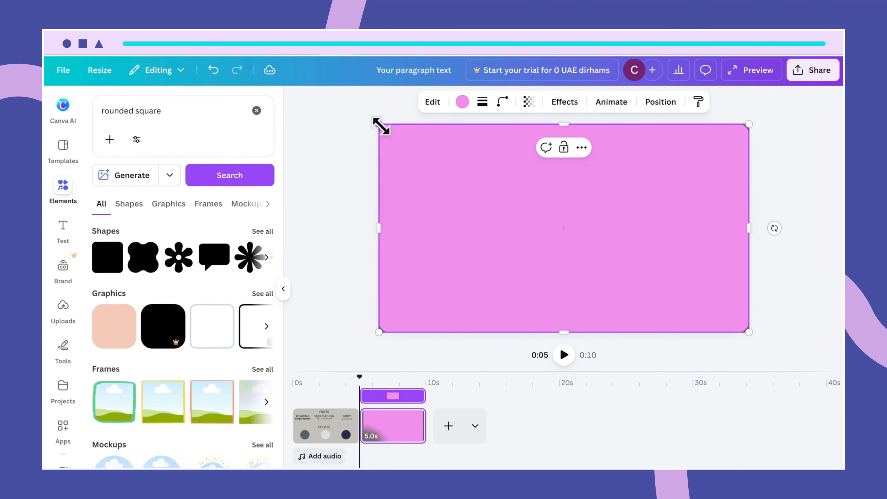
pyautogui.click(821, 281)
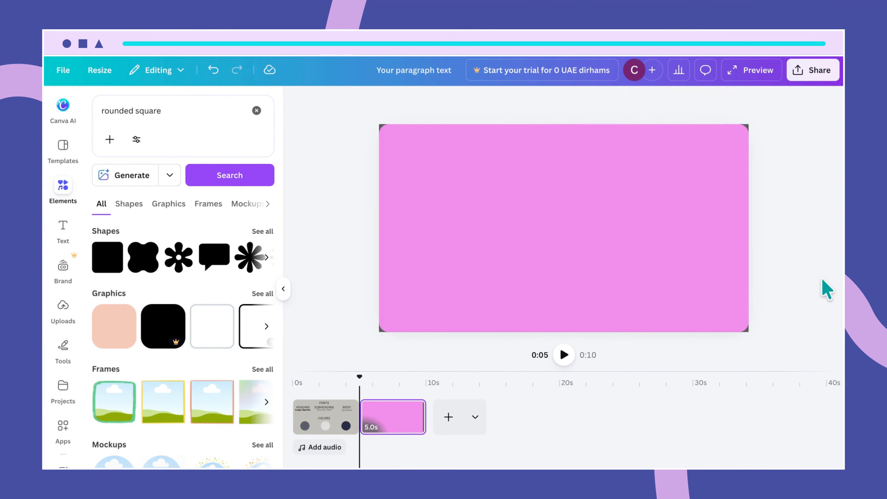
pyautogui.click(702, 232)
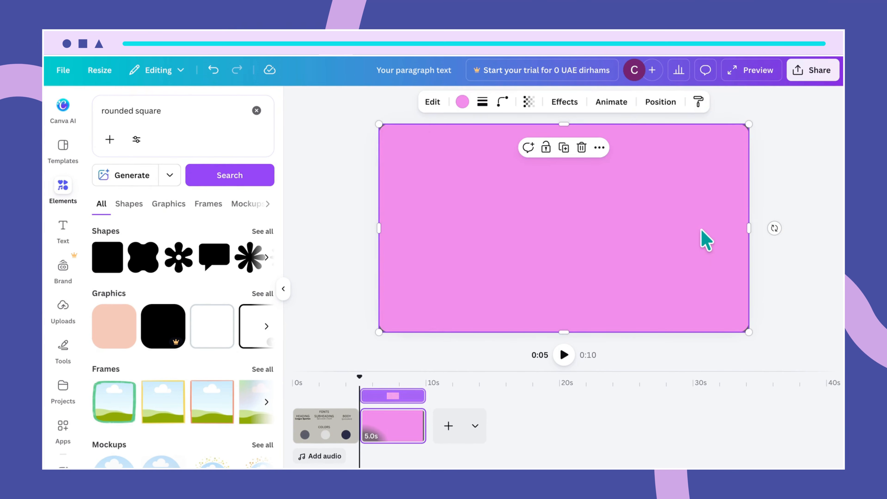
# - Give the page-filling rectangle the light grey document colour instead of pink
pyautogui.click(350, 140)
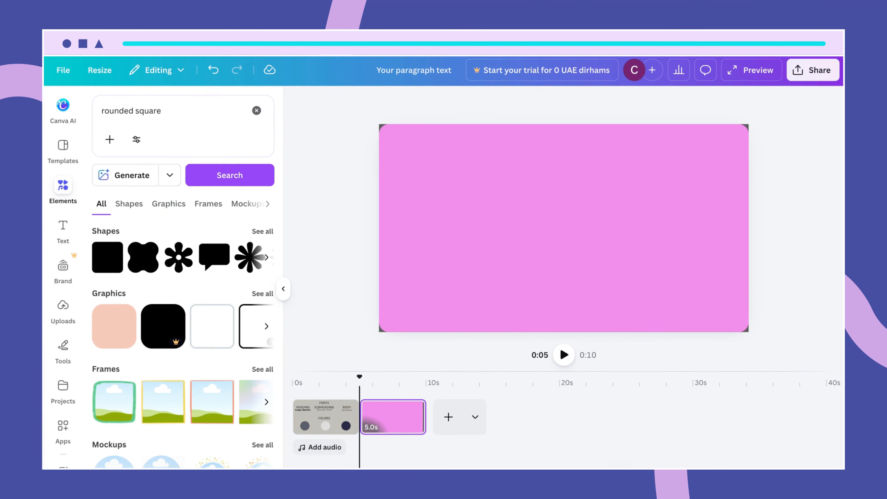
pyautogui.scroll(3, 564, 227)
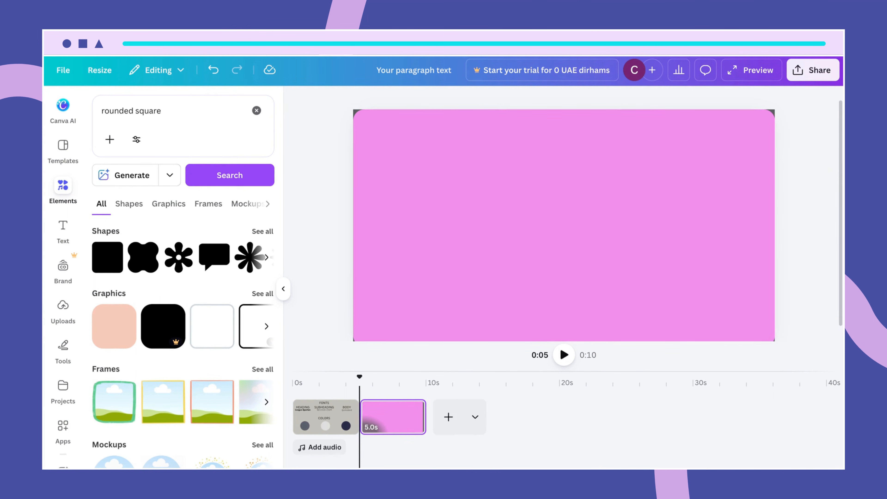
pyautogui.click(679, 264)
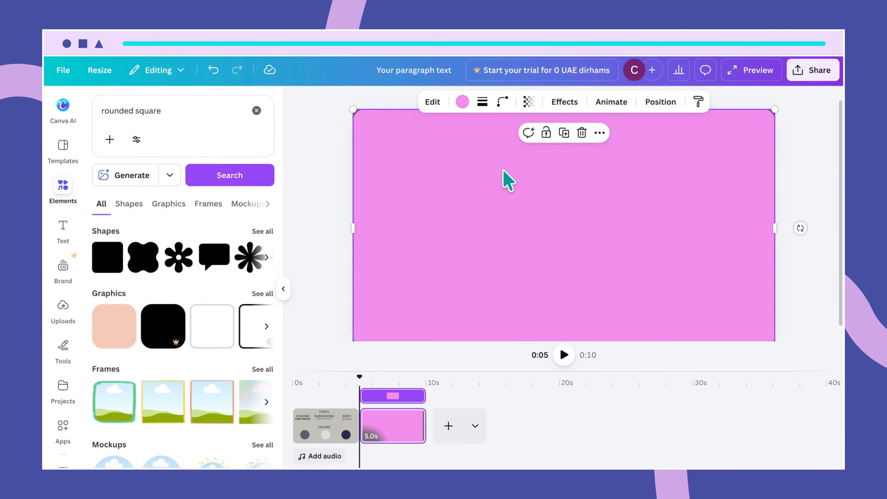
pyautogui.click(462, 102)
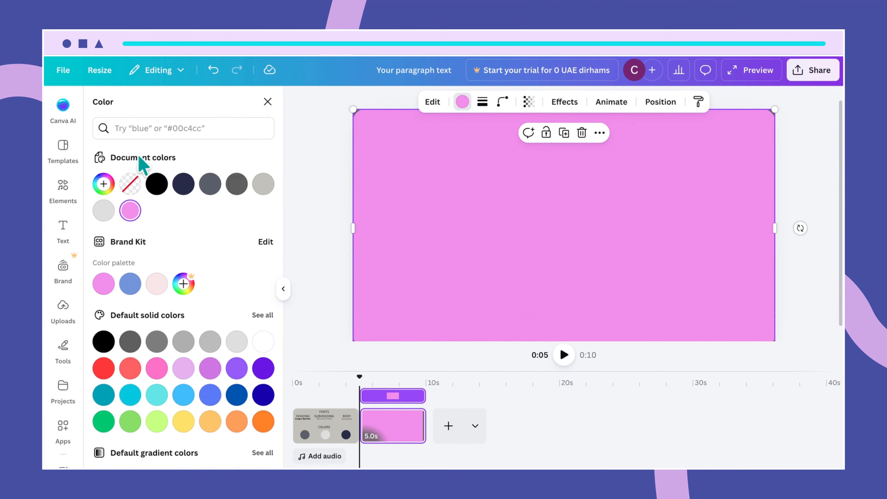
pyautogui.click(103, 210)
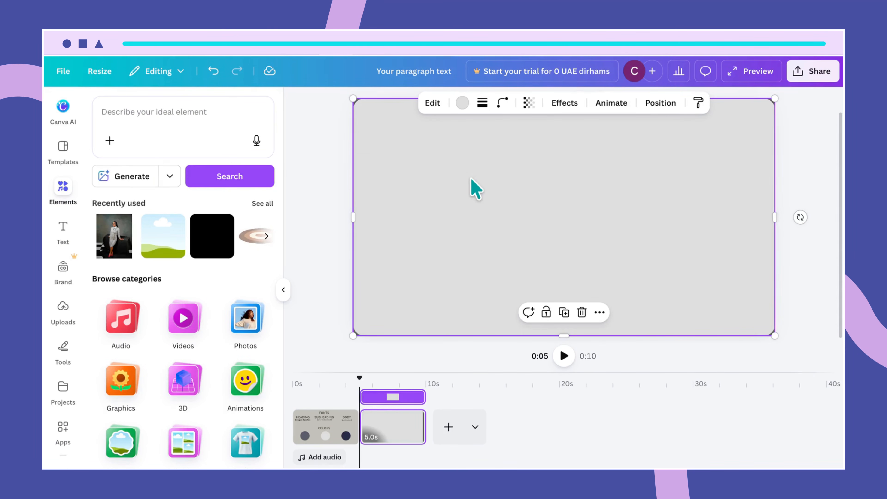
# - Search Frames for 'rounded frame' and add the rounded-square frame to the slide
pyautogui.click(172, 104)
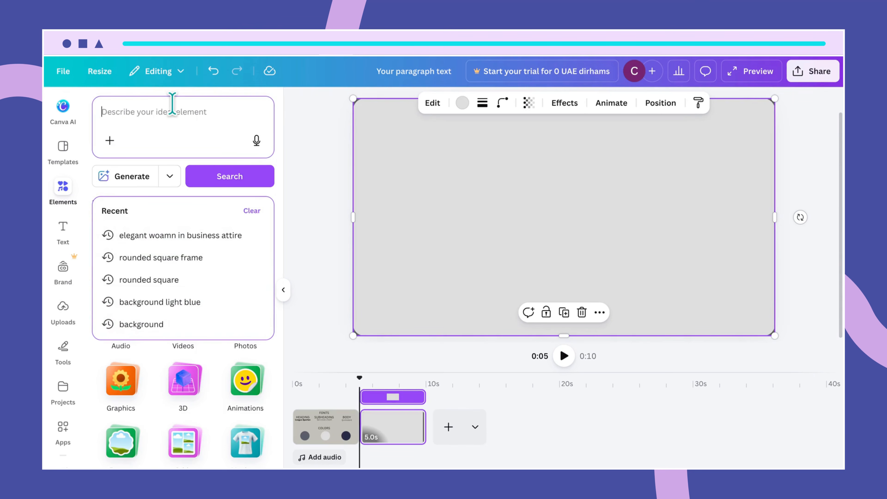
pyautogui.write('rounded frame')
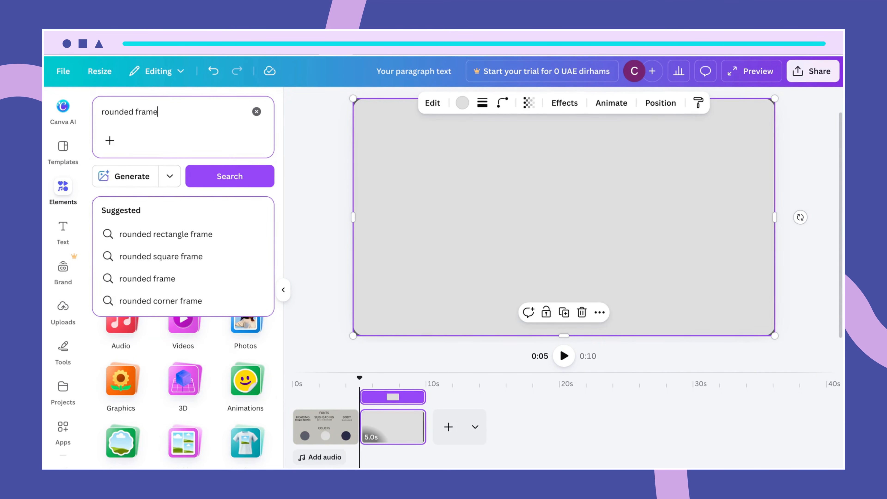
pyautogui.press('Return')
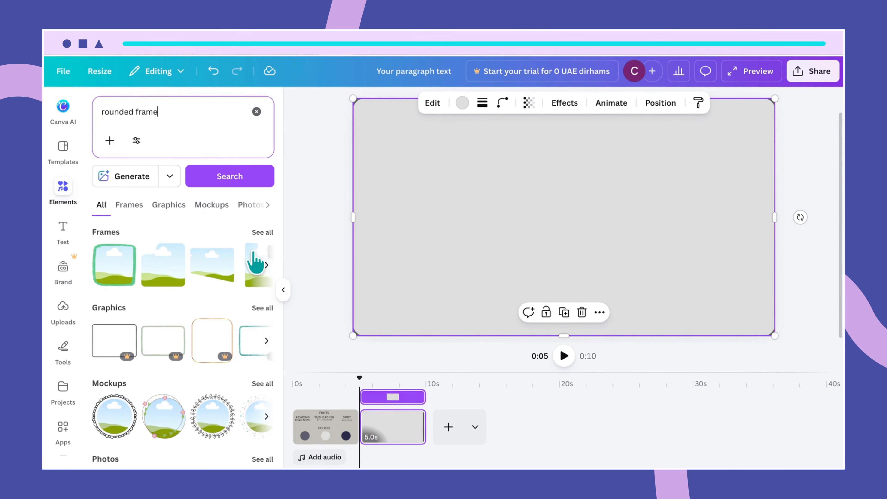
pyautogui.click(260, 233)
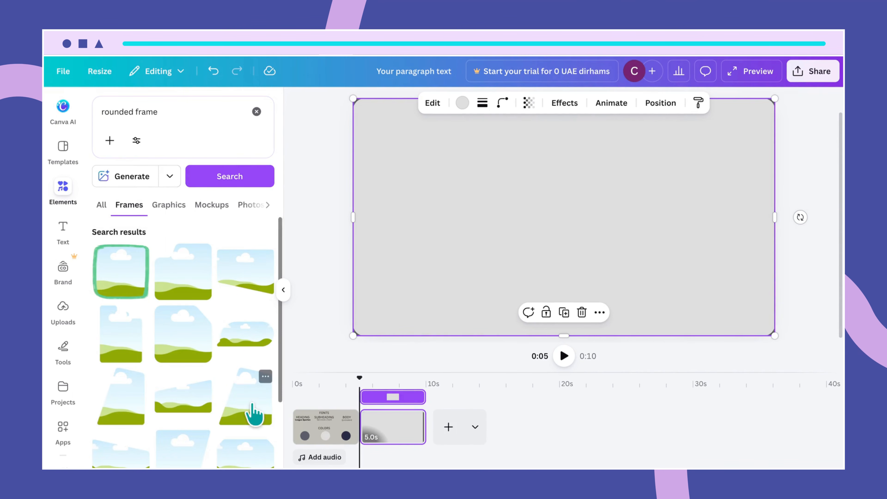
pyautogui.scroll(-10, 253, 414)
pyautogui.scroll(-10, 249, 402)
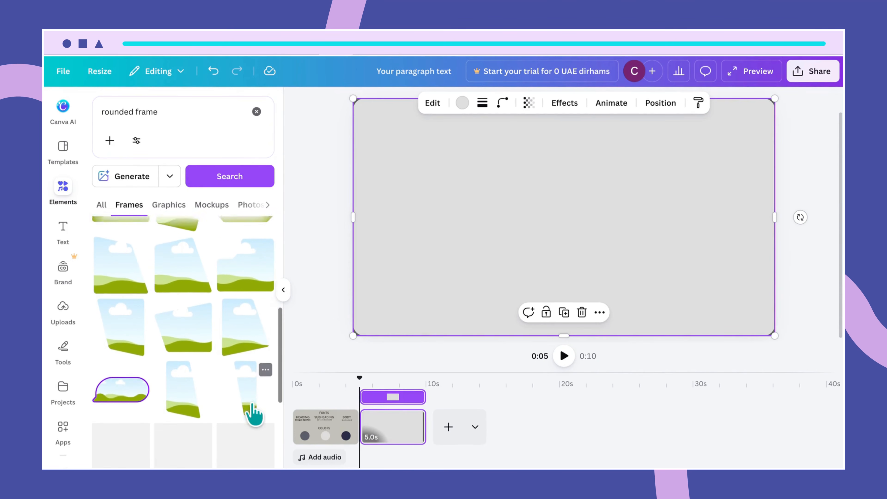
pyautogui.scroll(-5, 249, 402)
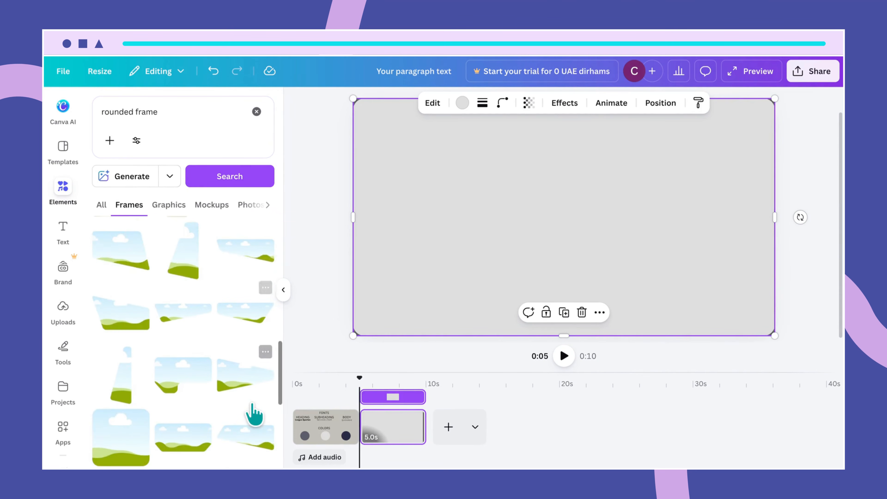
pyautogui.scroll(-10, 252, 405)
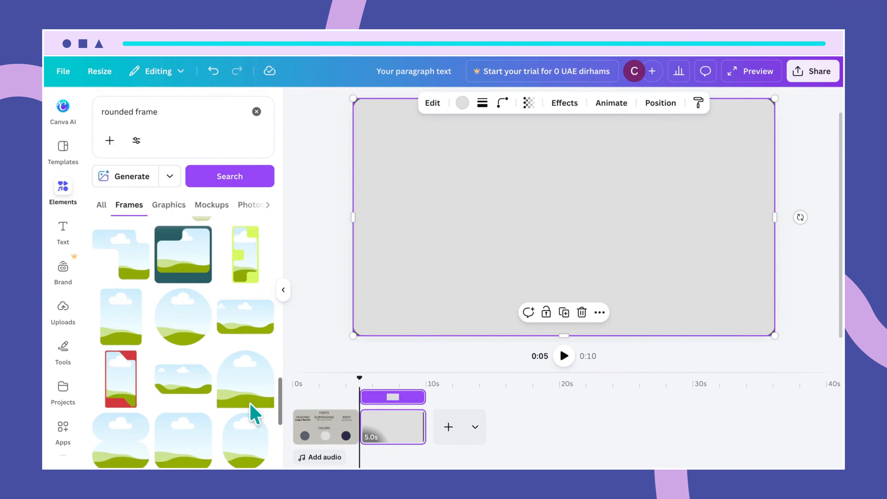
pyautogui.scroll(-3, 250, 404)
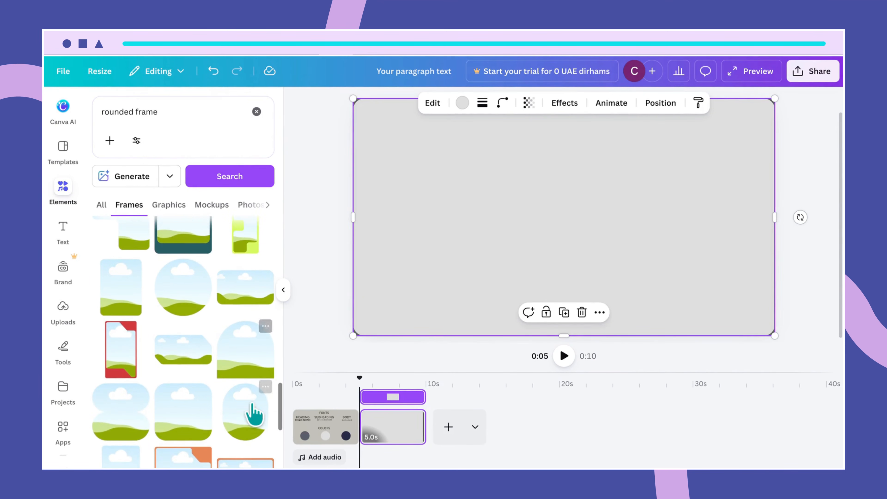
pyautogui.click(184, 416)
pyautogui.click(661, 273)
pyautogui.click(588, 241)
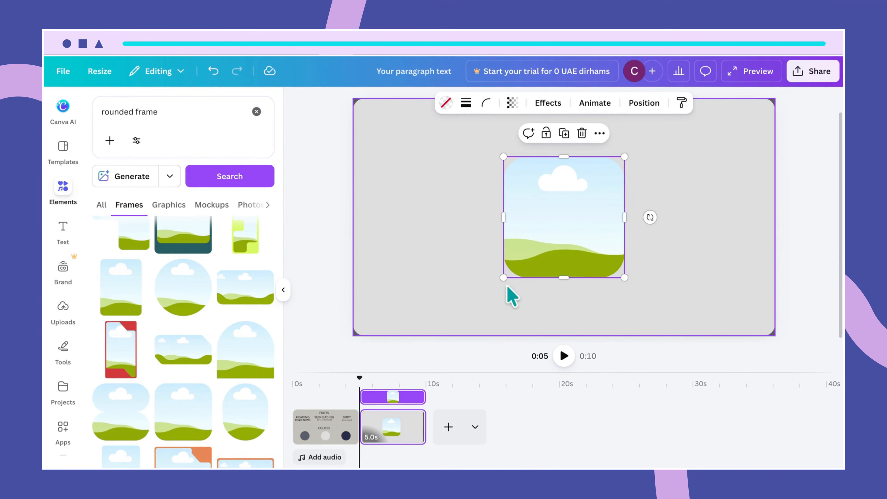
# - Resize the rounded frame to 519 × 519, centre it horizontally, and clear the search
pyautogui.moveTo(502, 277); pyautogui.dragTo(512, 268)
pyautogui.moveTo(582, 231); pyautogui.dragTo(578, 230)
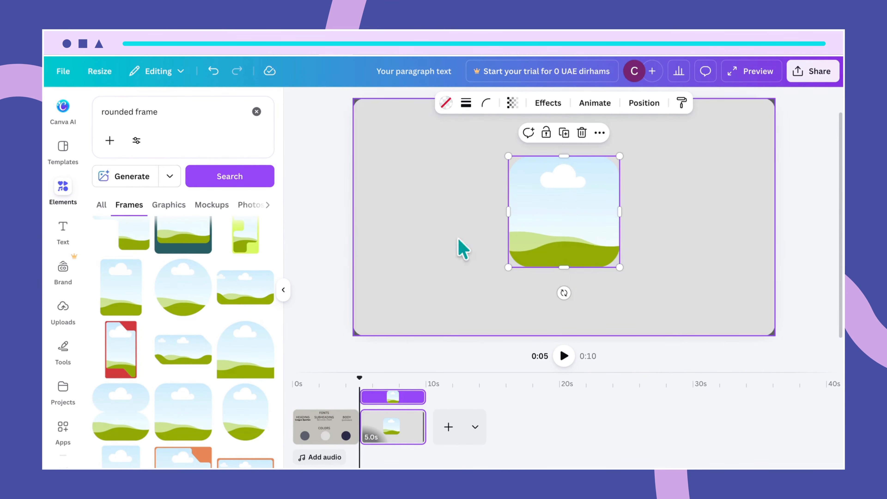
pyautogui.click(257, 112)
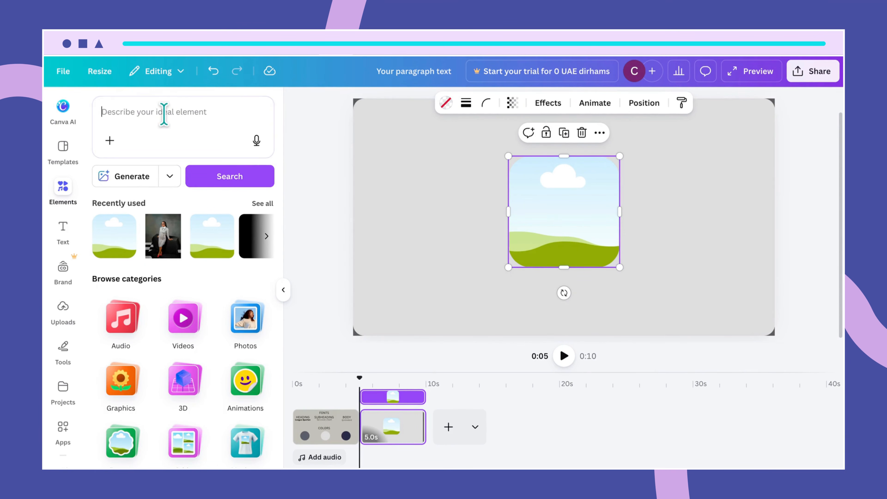
pyautogui.click(164, 113)
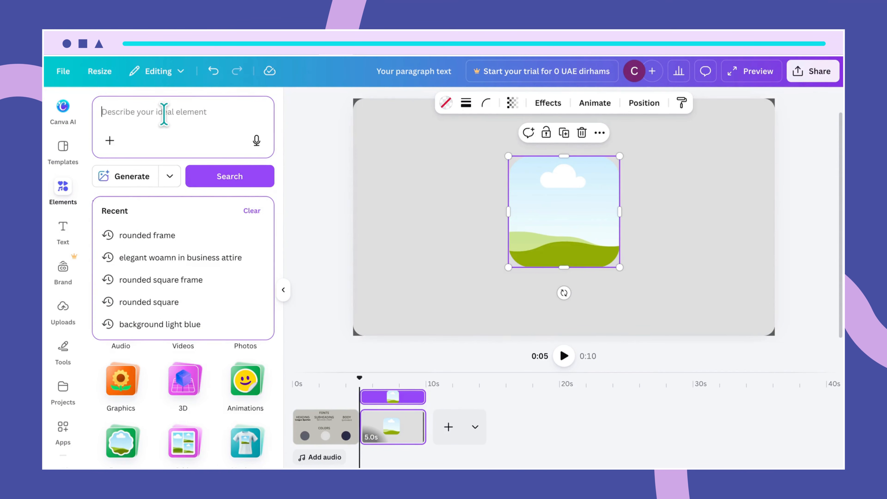
# - Search Elements for 'elegant woman in business attire' to fill the frame
pyautogui.write('wom')
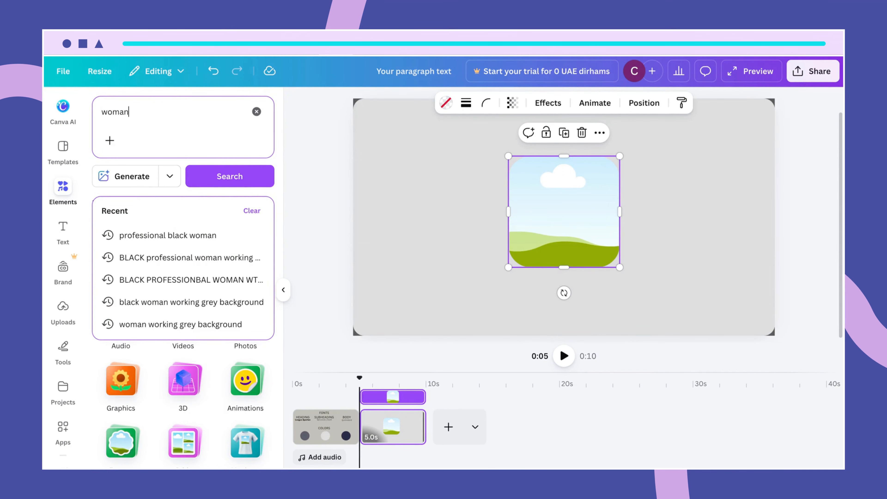
pyautogui.write('an')
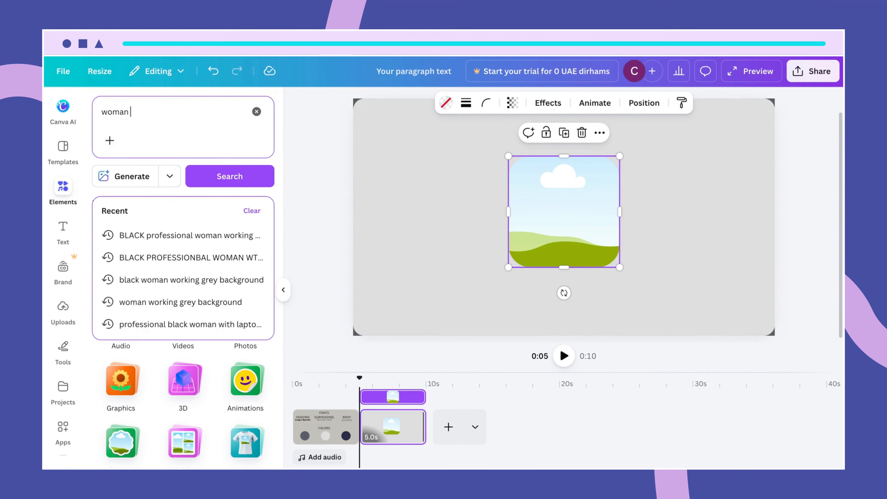
pyautogui.press('BackSpace')
pyautogui.press('BackSpace')
pyautogui.press('BackSpace')
pyautogui.press('BackSpace')
pyautogui.press('BackSpace')
pyautogui.press('BackSpace')
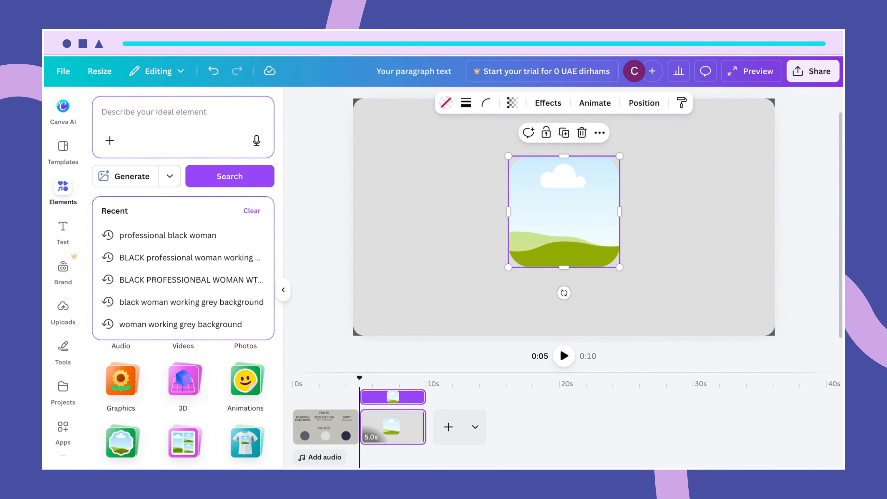
pyautogui.write('elegant ')
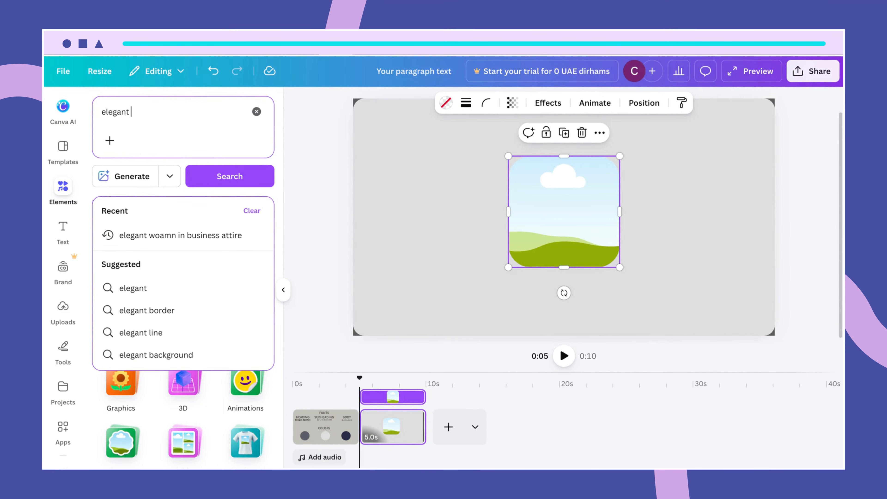
pyautogui.write('woman in v')
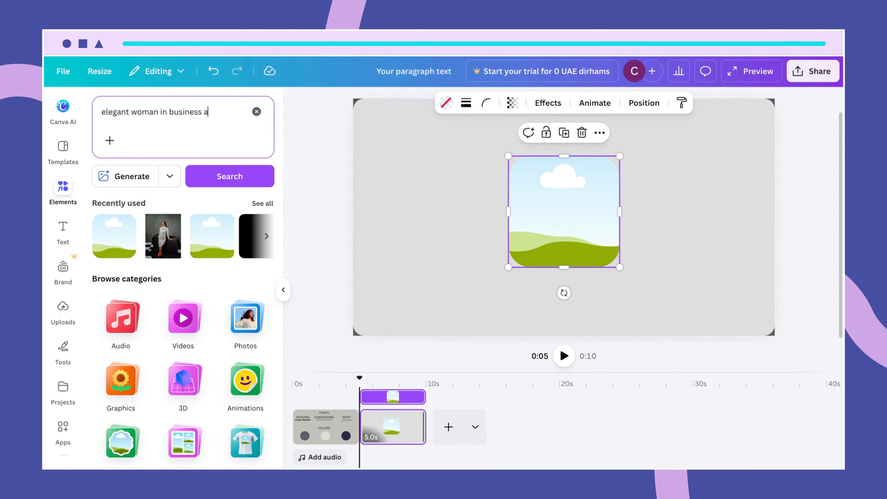
pyautogui.press('Return')
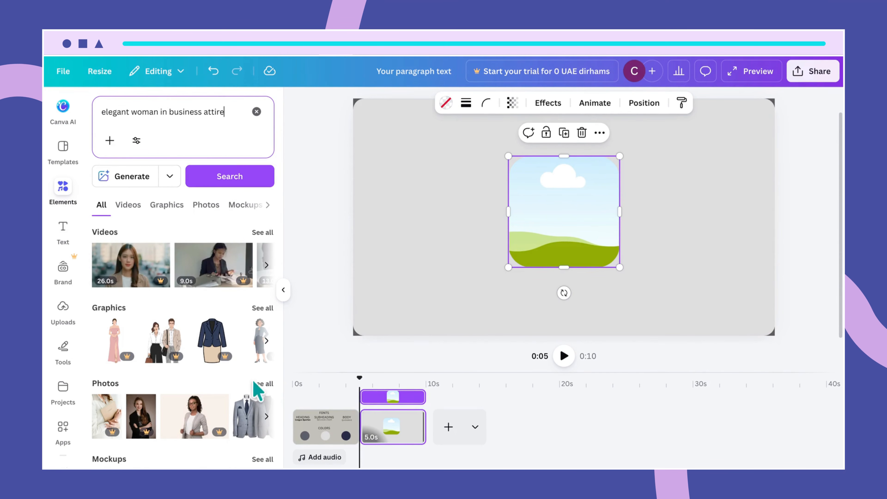
# - Browse all photo results and drop the grey-suit woman photo into the rounded frame
pyautogui.click(262, 384)
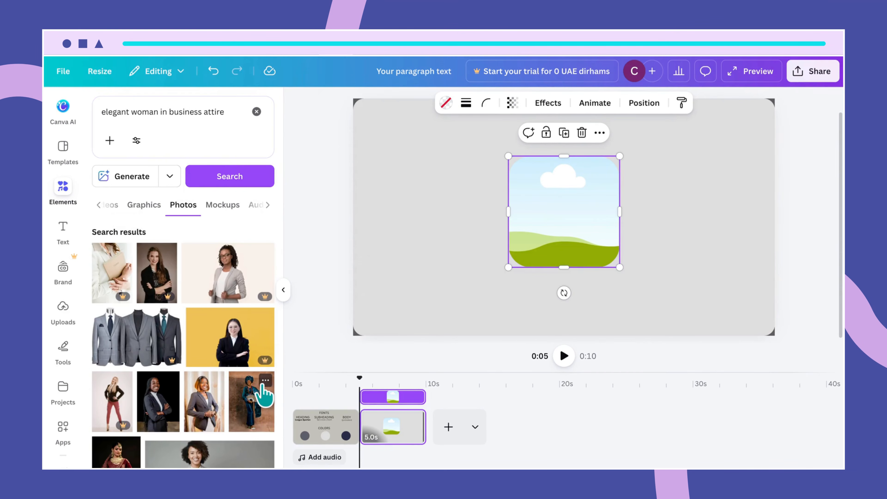
pyautogui.scroll(-3, 245, 458)
pyautogui.scroll(-5, 244, 458)
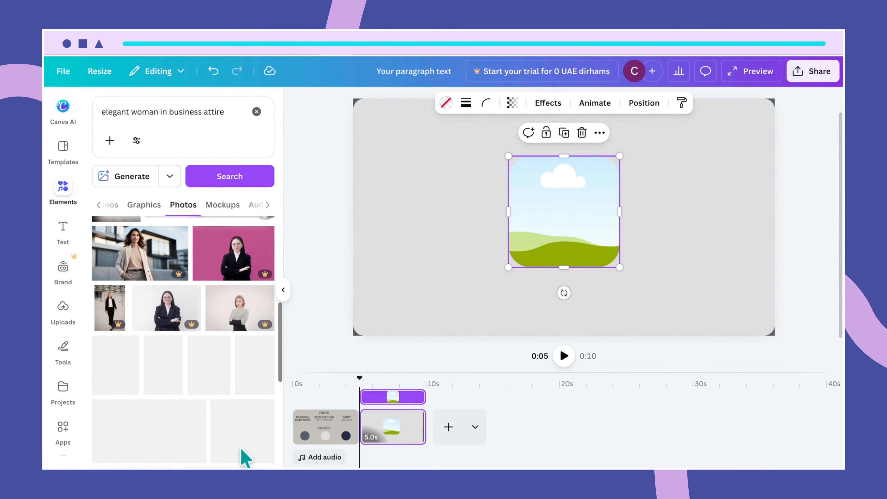
pyautogui.scroll(-7, 244, 458)
pyautogui.scroll(-3, 246, 458)
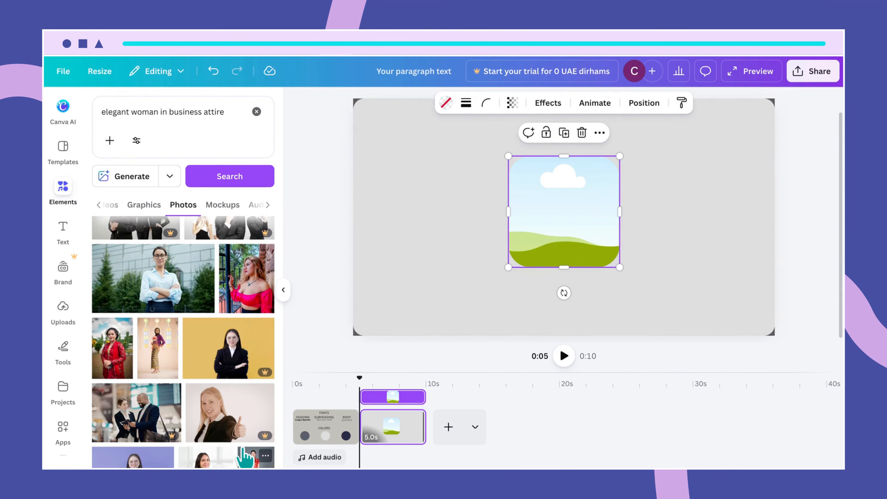
pyautogui.scroll(-10, 245, 458)
pyautogui.scroll(-6, 245, 456)
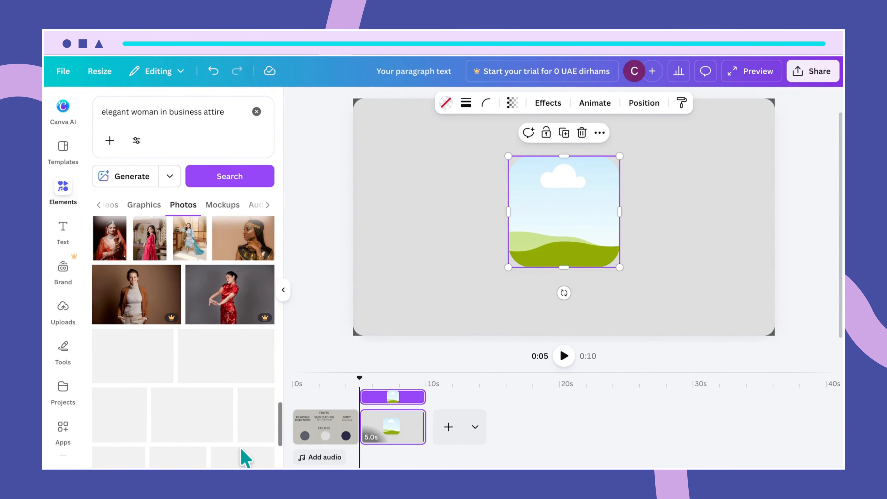
pyautogui.scroll(-2, 246, 458)
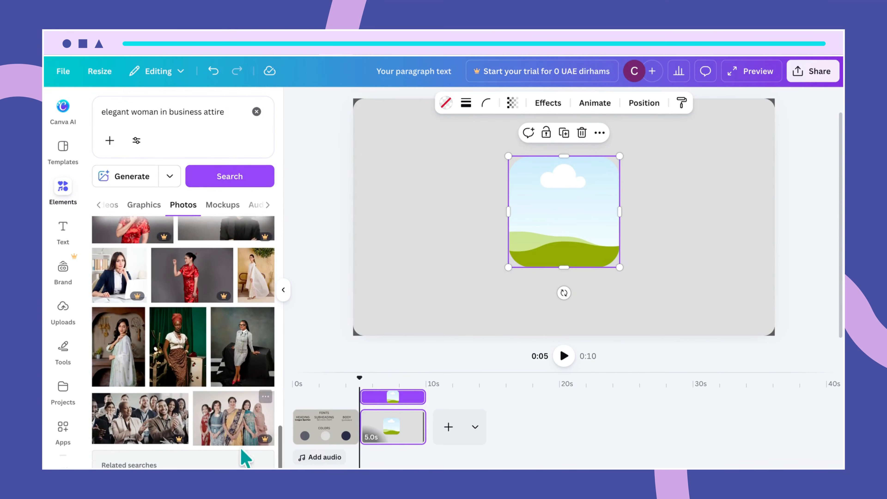
pyautogui.click(242, 377)
pyautogui.moveTo(554, 242)
pyautogui.mouseDown()
pyautogui.moveTo(535, 238)
pyautogui.moveTo(569, 249)
pyautogui.moveTo(564, 259)
pyautogui.moveTo(565, 239)
pyautogui.mouseUp()
pyautogui.click(669, 278)
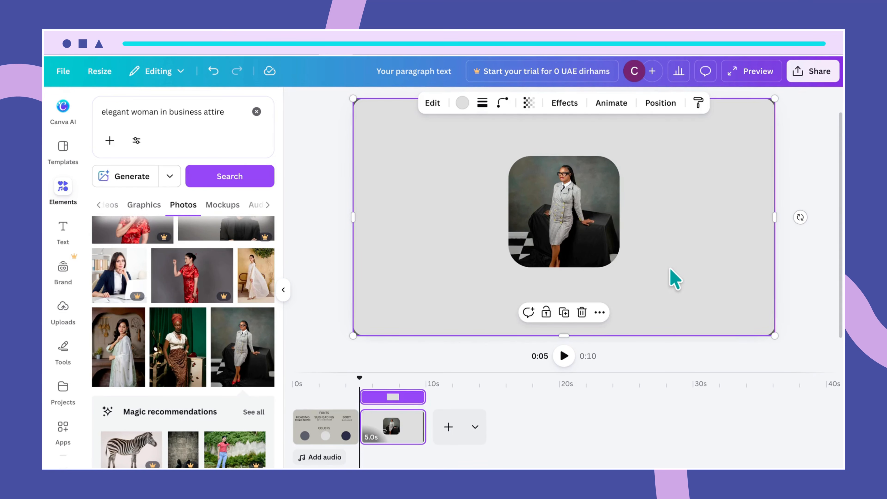
# - Add a text line reading 'HI I'M' plus the presenter's first name, placed below the photo
pyautogui.press('t')
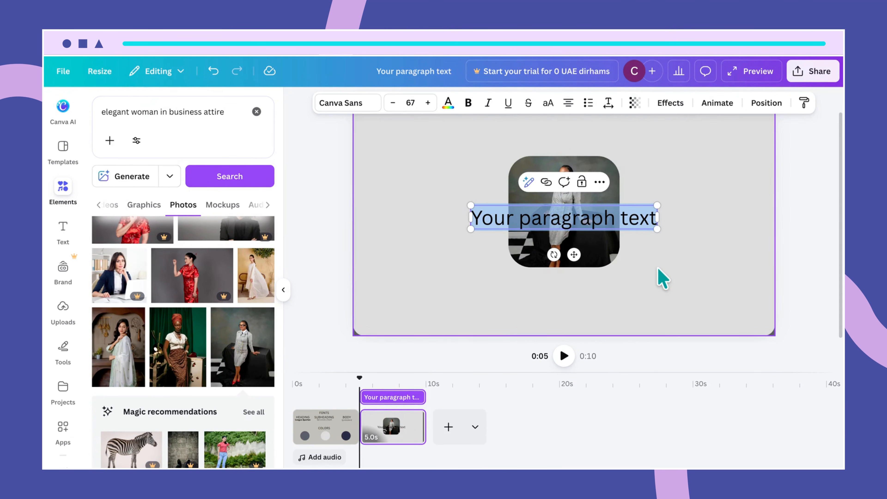
pyautogui.write('HI')
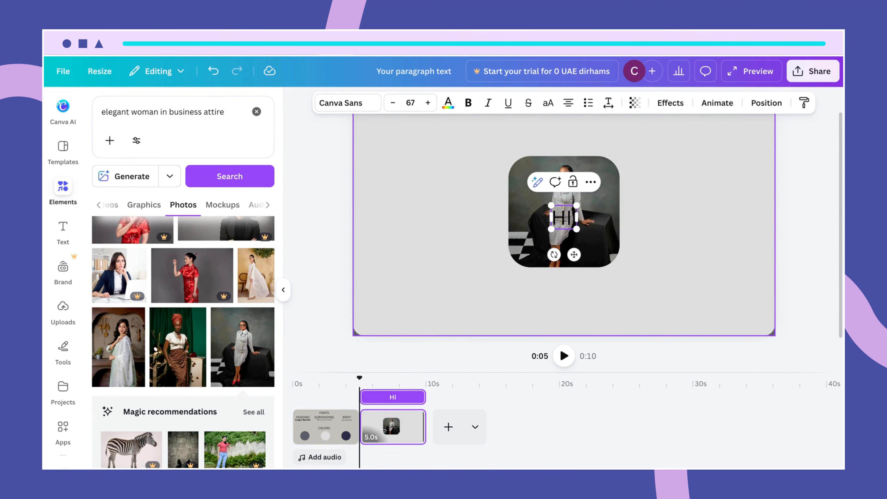
pyautogui.write(" I'M SA")
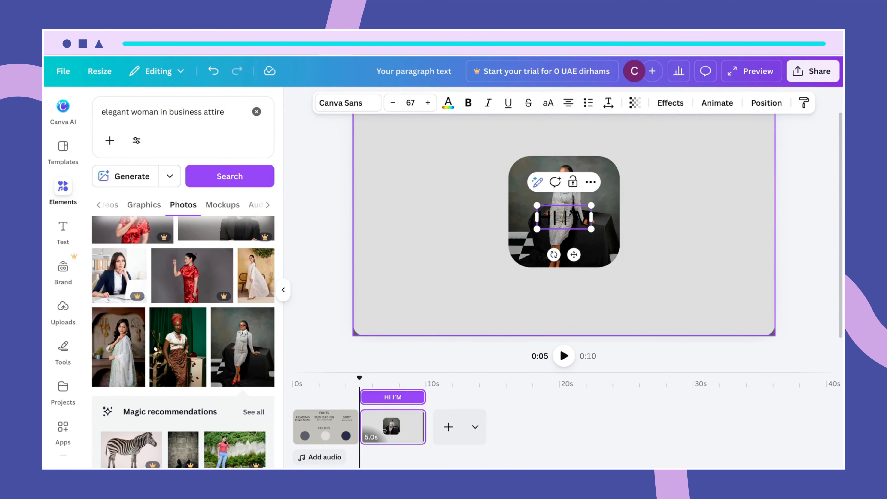
pyautogui.write('NDRA')
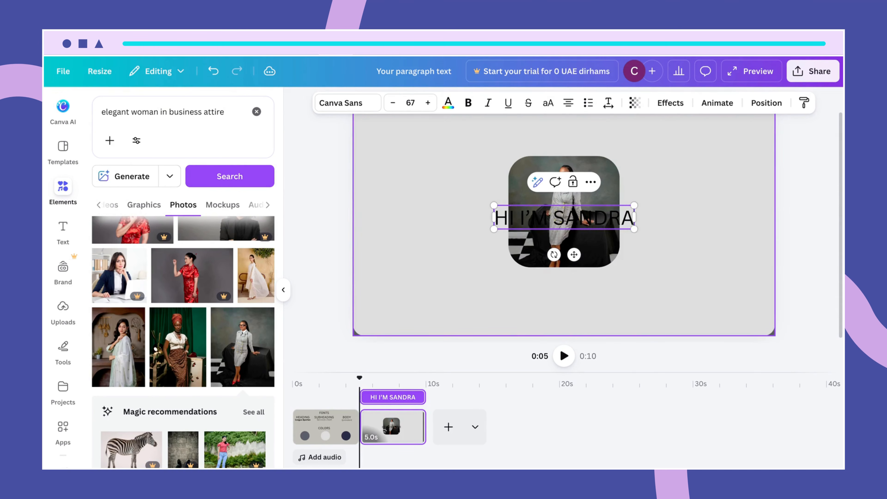
pyautogui.click(742, 325)
pyautogui.moveTo(623, 221); pyautogui.dragTo(612, 283)
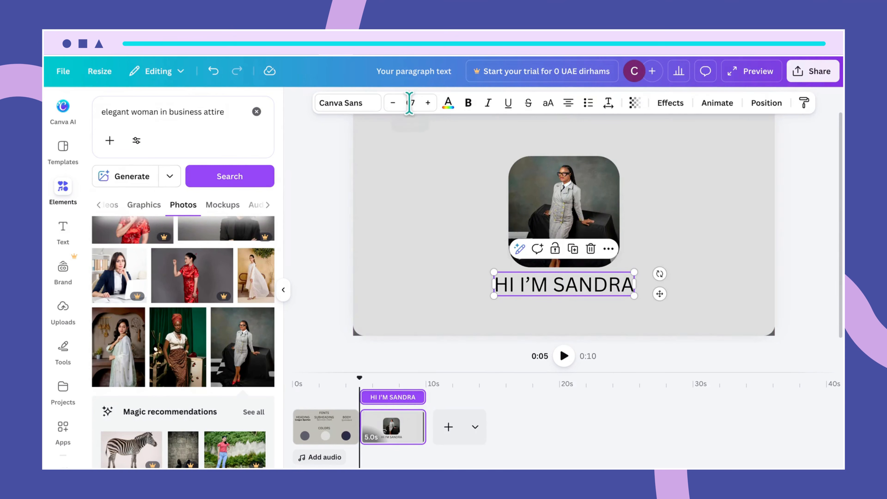
# - Change the greeting heading's font size from 67 to 50
pyautogui.click(415, 104)
pyautogui.moveTo(415, 104); pyautogui.dragTo(406, 103)
pyautogui.write('50')
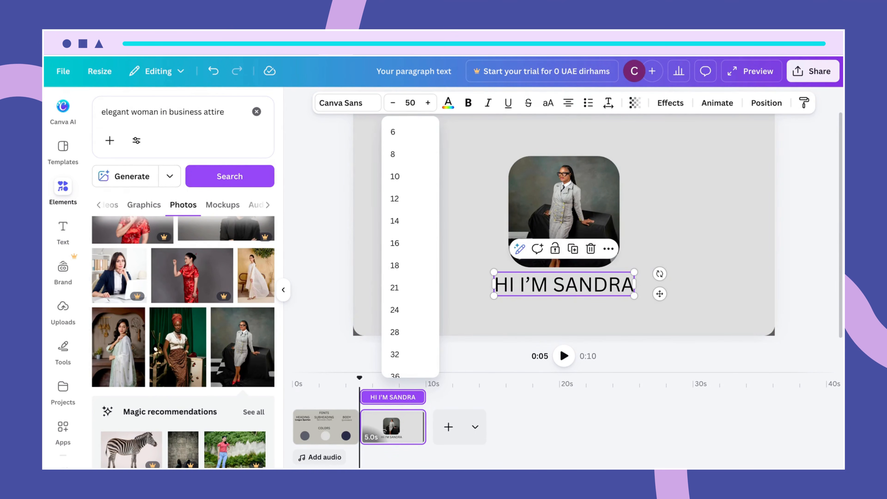
pyautogui.press('Return')
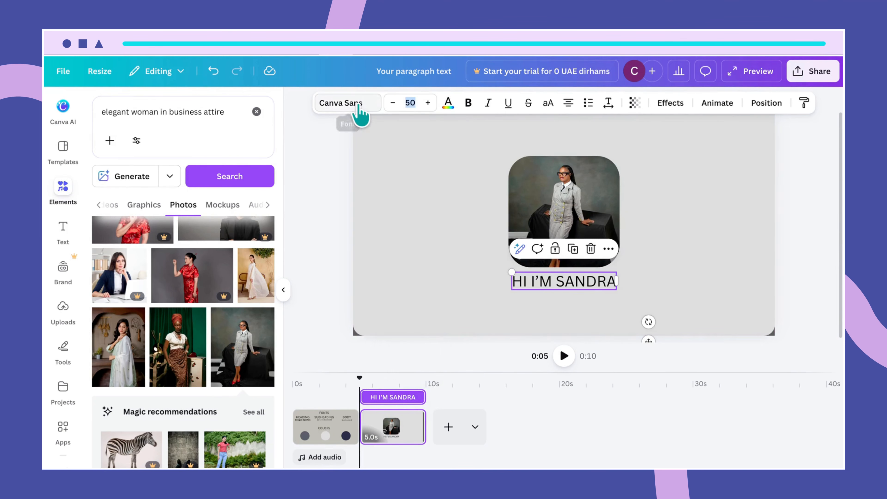
# - Set the greeting heading in the League Spartan font
pyautogui.click(358, 105)
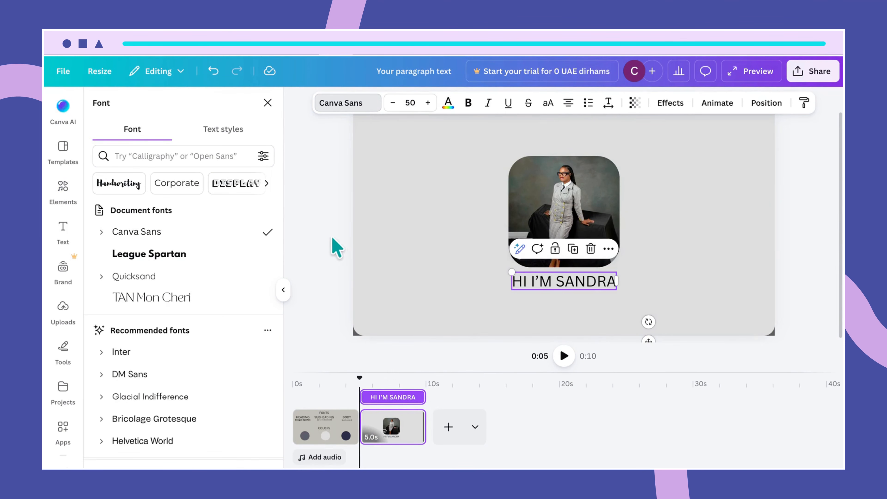
pyautogui.click(190, 257)
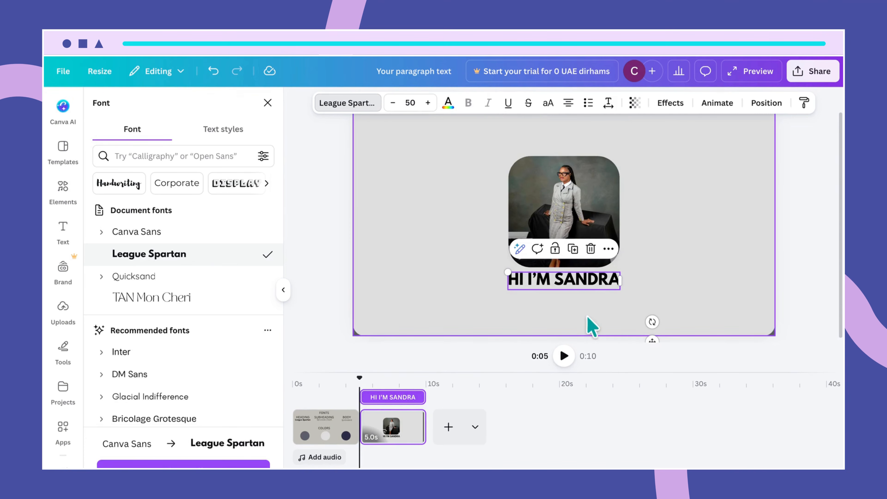
pyautogui.click(592, 326)
pyautogui.click(596, 287)
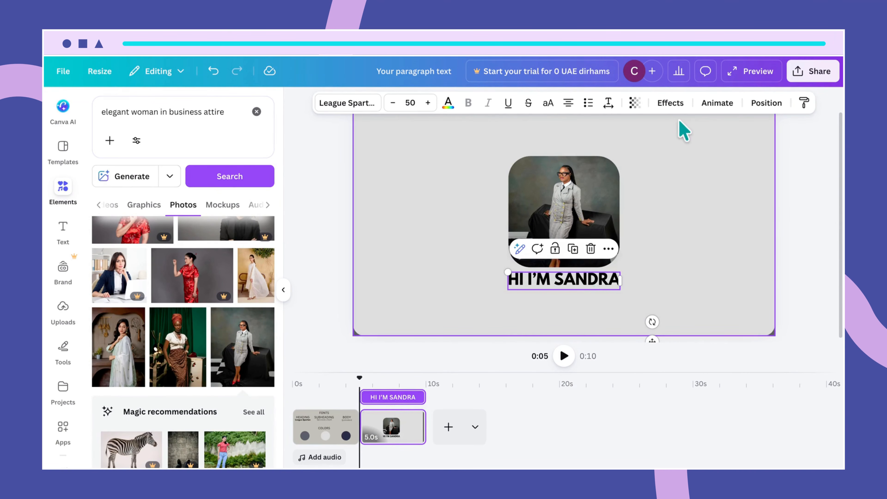
# - Apply a white Outline effect to the greeting heading, then select the grey background
pyautogui.click(676, 103)
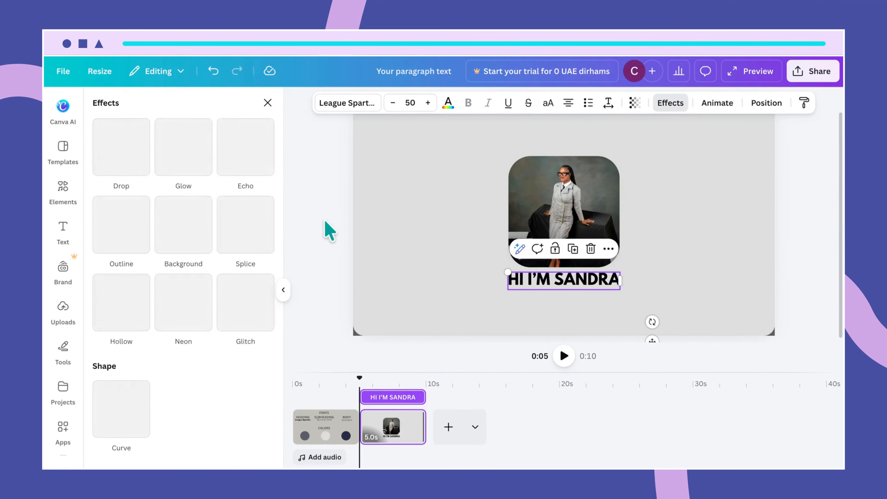
pyautogui.click(121, 234)
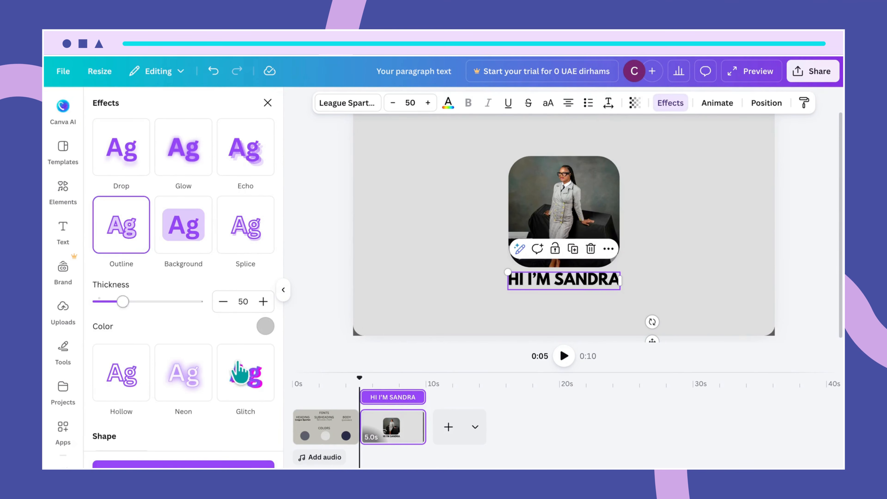
pyautogui.click(265, 326)
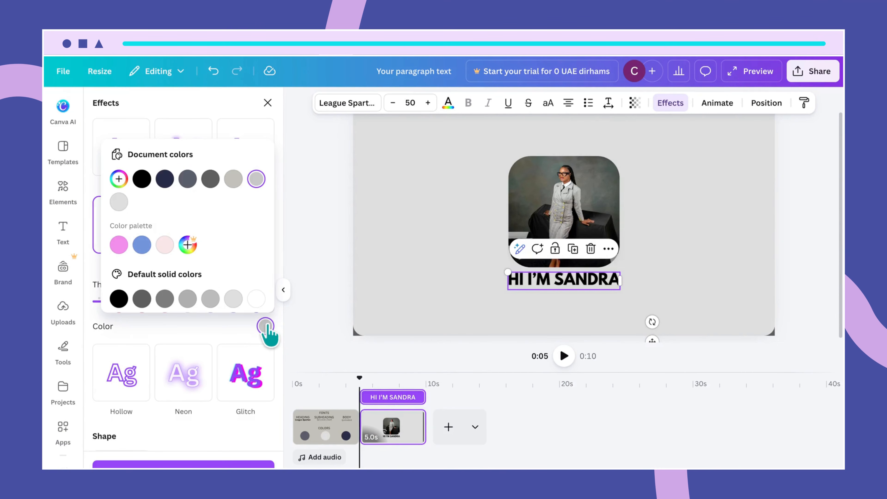
pyautogui.click(256, 298)
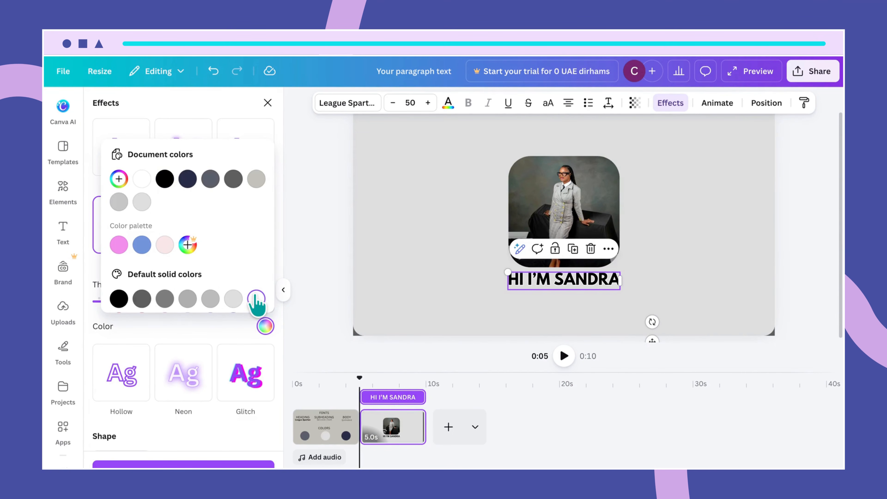
pyautogui.click(440, 284)
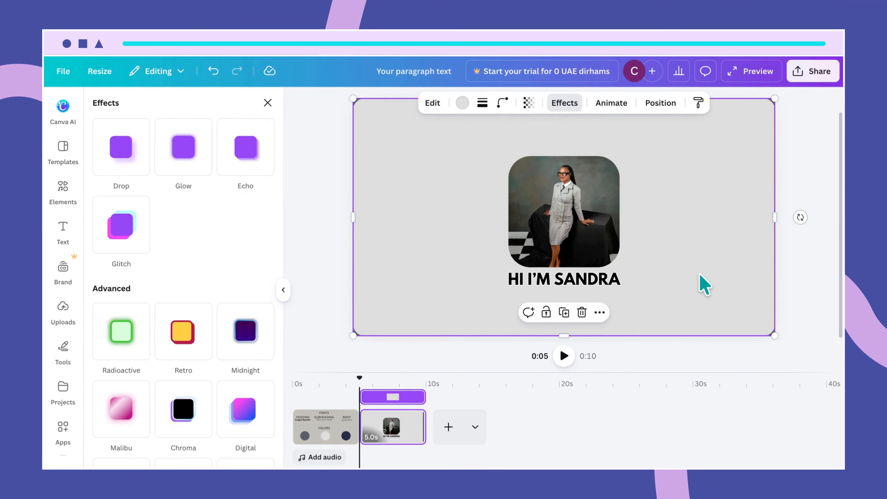
pyautogui.click(733, 182)
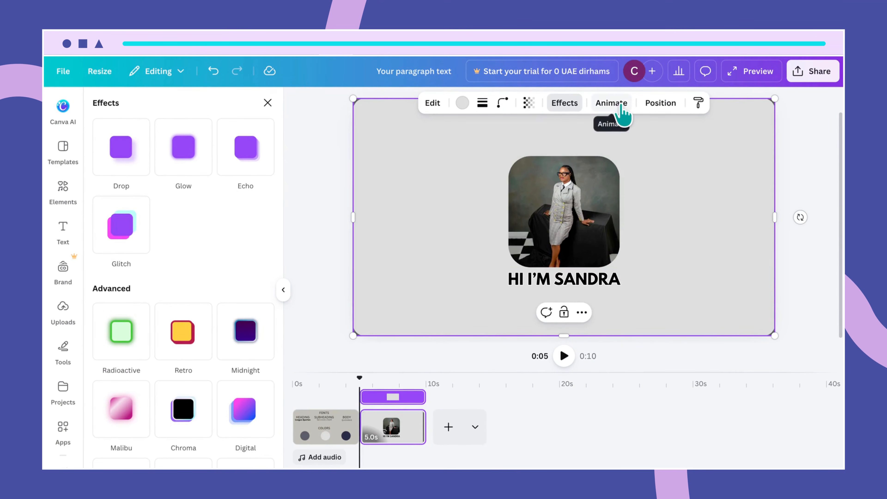
# - Apply the Breathe animation to the light grey background rectangle
pyautogui.click(622, 111)
pyautogui.scroll(-3, 230, 349)
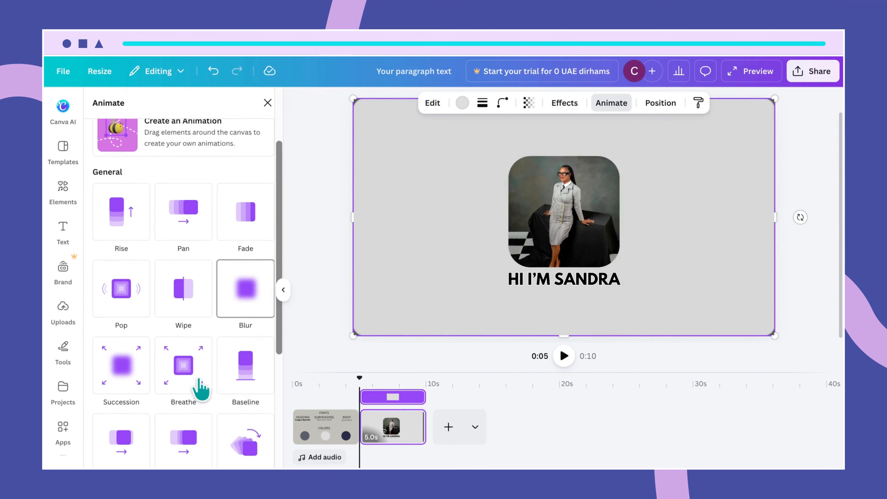
pyautogui.click(192, 356)
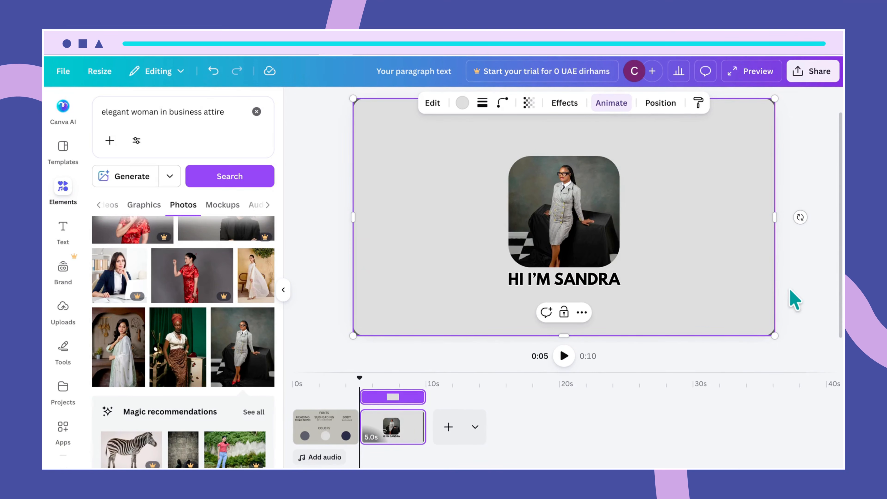
pyautogui.click(608, 289)
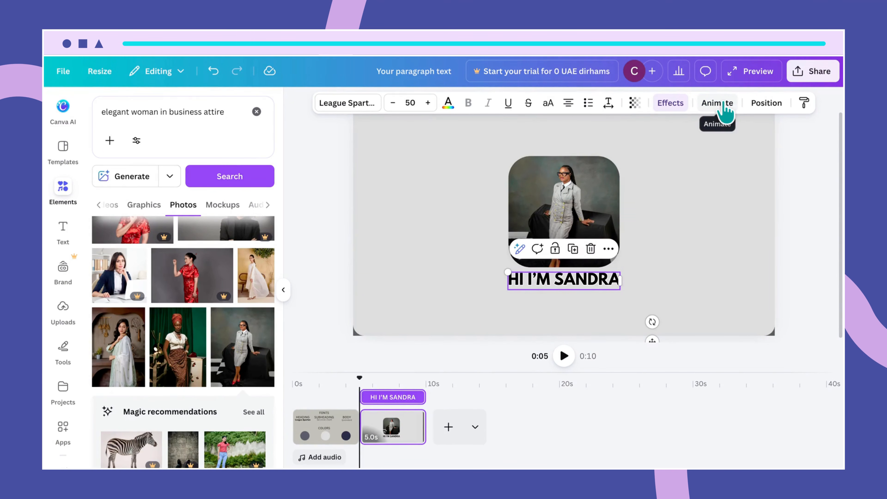
# - Apply the Clarify animation to the greeting heading
pyautogui.click(723, 105)
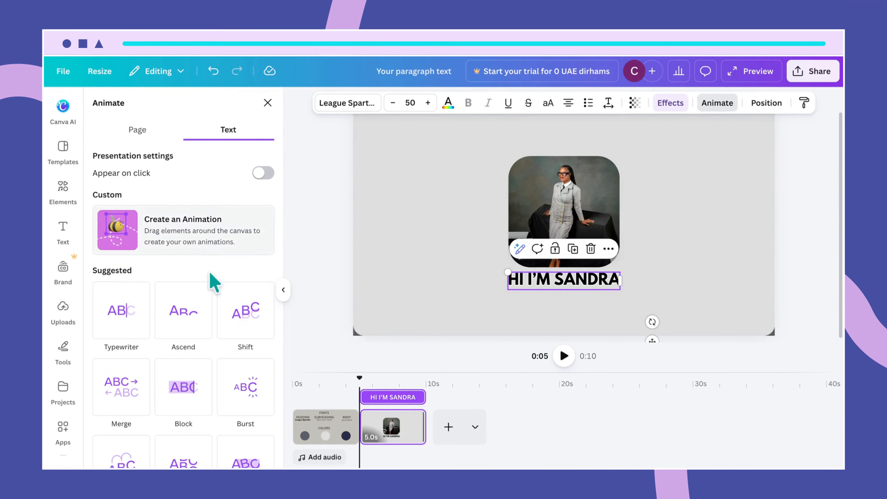
pyautogui.scroll(-4, 208, 384)
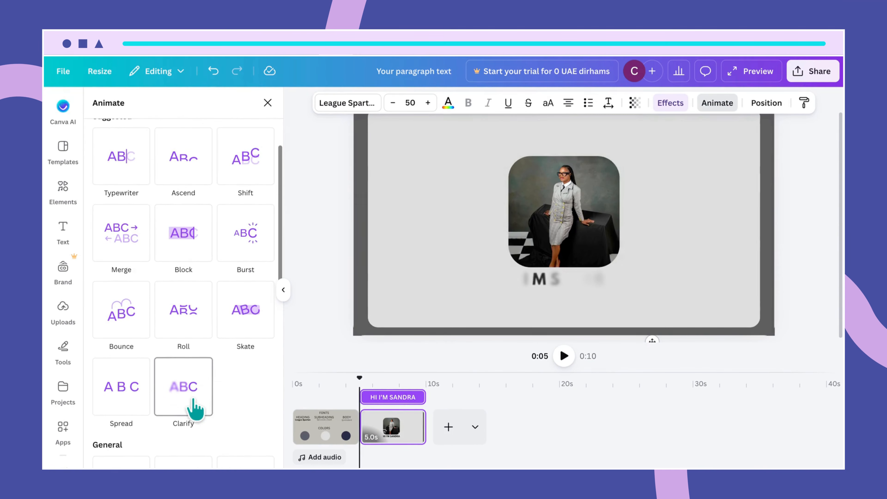
pyautogui.click(196, 402)
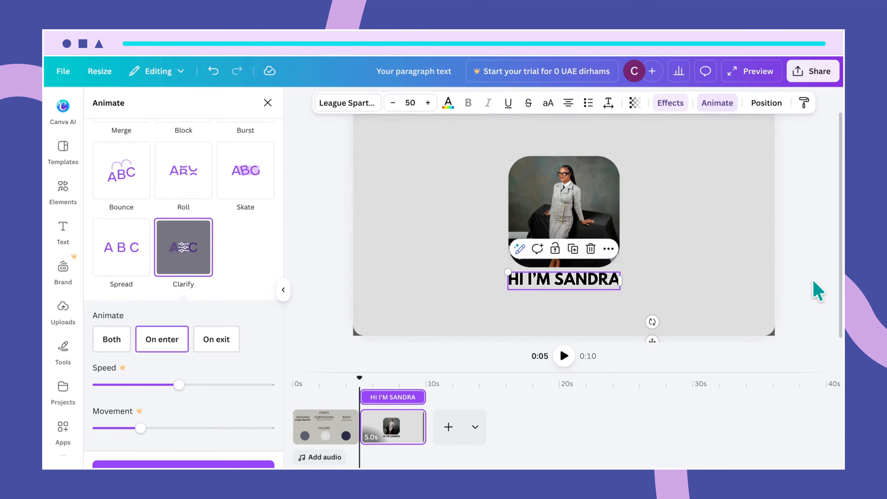
# - Jump to the end of the greeting page on the timeline and select the whole page
pyautogui.click(633, 378)
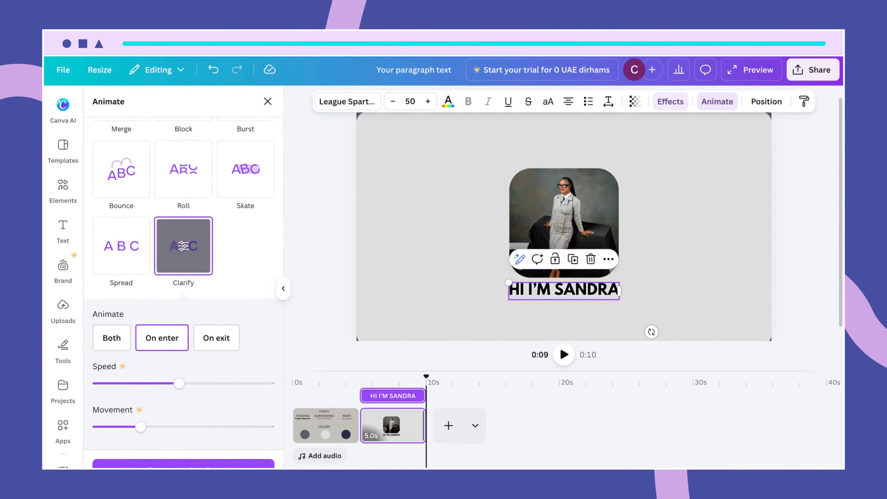
pyautogui.scroll(-4, 564, 227)
pyautogui.scroll(1, 564, 227)
pyautogui.scroll(-2, 564, 228)
pyautogui.scroll(1, 564, 227)
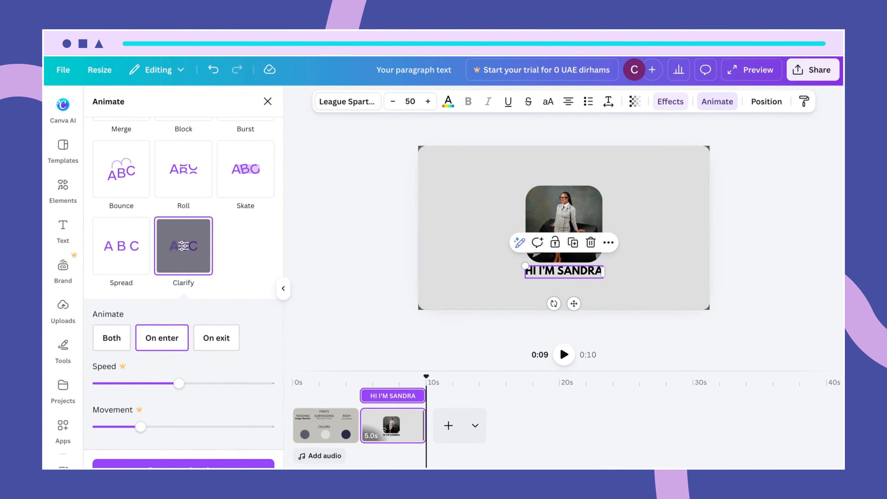
pyautogui.click(493, 260)
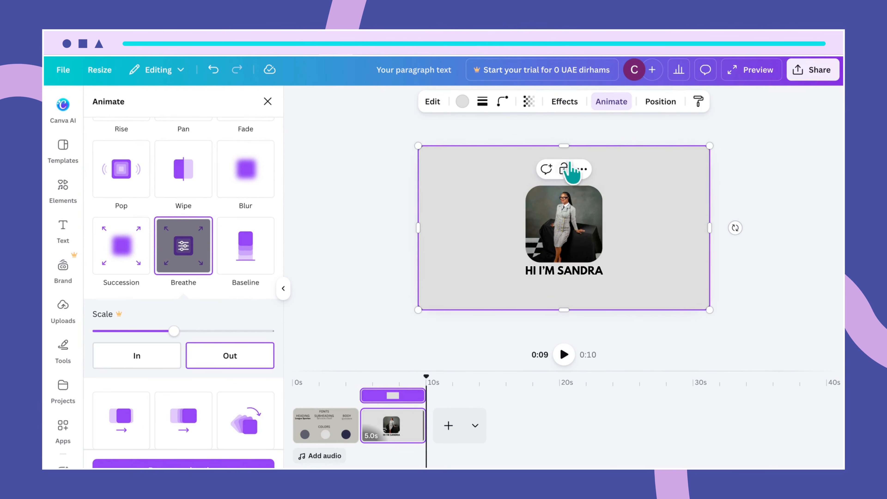
# - Shrink the photo and greeting heading together and centre them on the page
pyautogui.click(569, 169)
pyautogui.moveTo(502, 184); pyautogui.dragTo(599, 275)
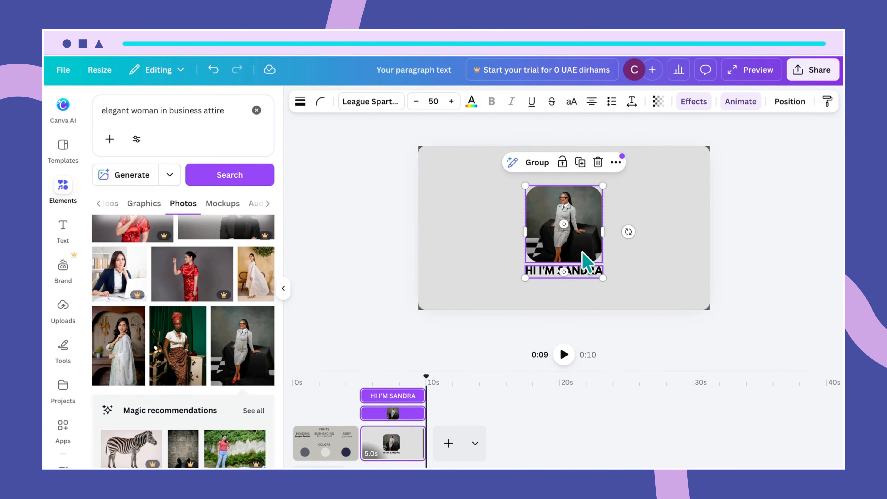
pyautogui.moveTo(582, 251); pyautogui.dragTo(585, 249)
pyautogui.moveTo(522, 277); pyautogui.dragTo(528, 271)
pyautogui.moveTo(580, 230); pyautogui.dragTo(578, 233)
pyautogui.click(588, 275)
pyautogui.click(587, 273)
pyautogui.moveTo(587, 273); pyautogui.dragTo(586, 271)
pyautogui.click(636, 292)
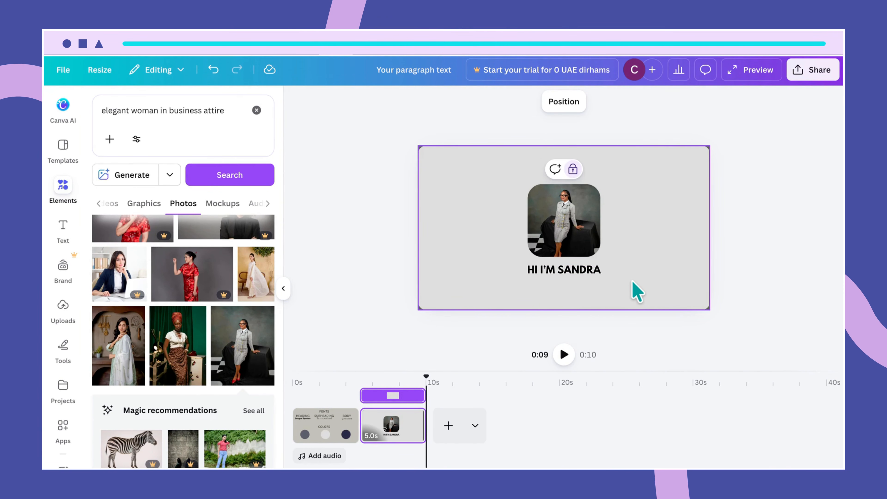
# - Play a preview of the slideshow, then stop it
pyautogui.click(578, 180)
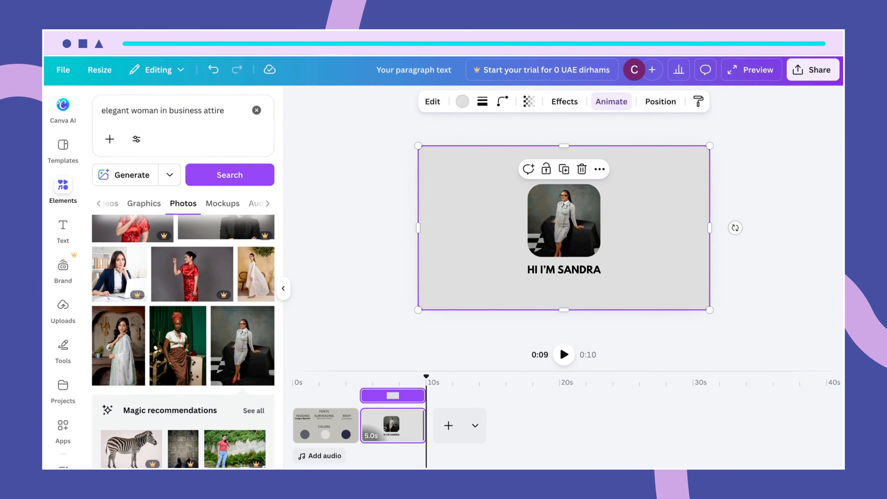
pyautogui.scroll(3, 564, 228)
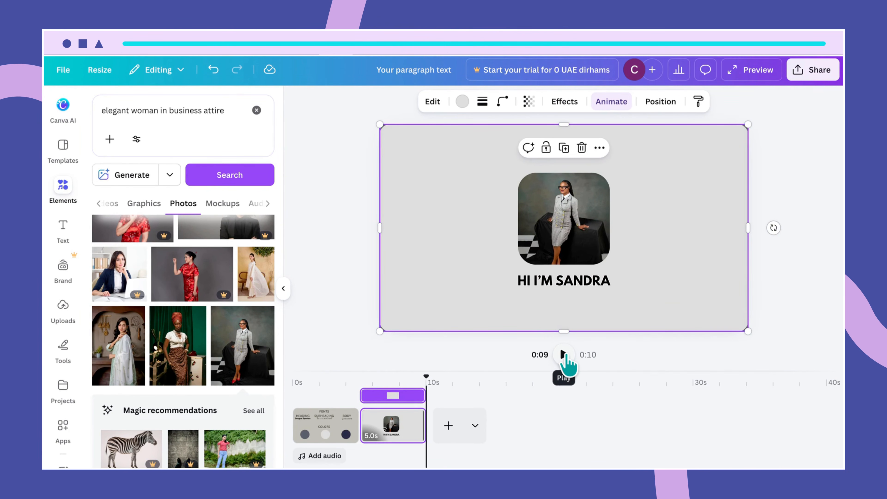
pyautogui.click(563, 354)
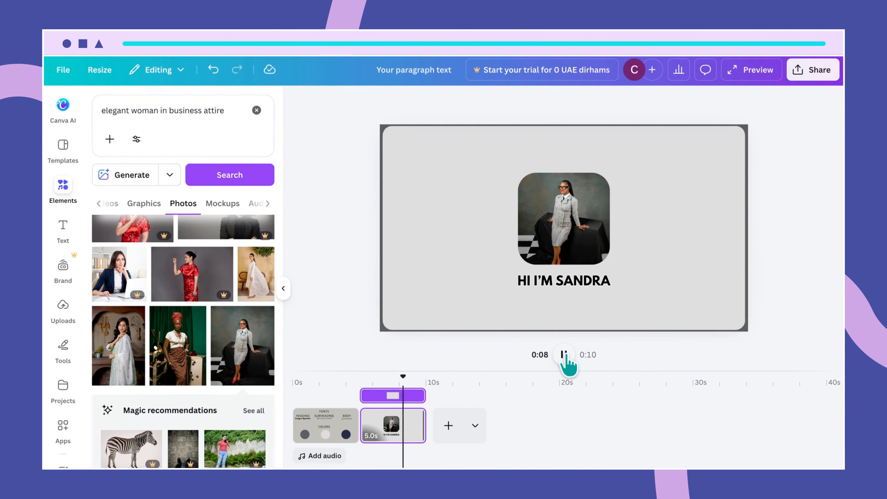
pyautogui.click(565, 355)
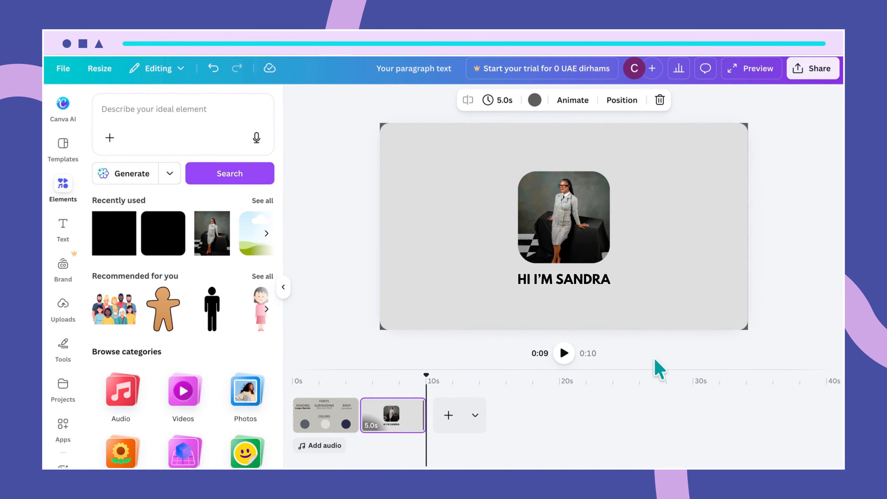
# - Add a third 5-second page after the greeting page and make its background white
pyautogui.click(447, 416)
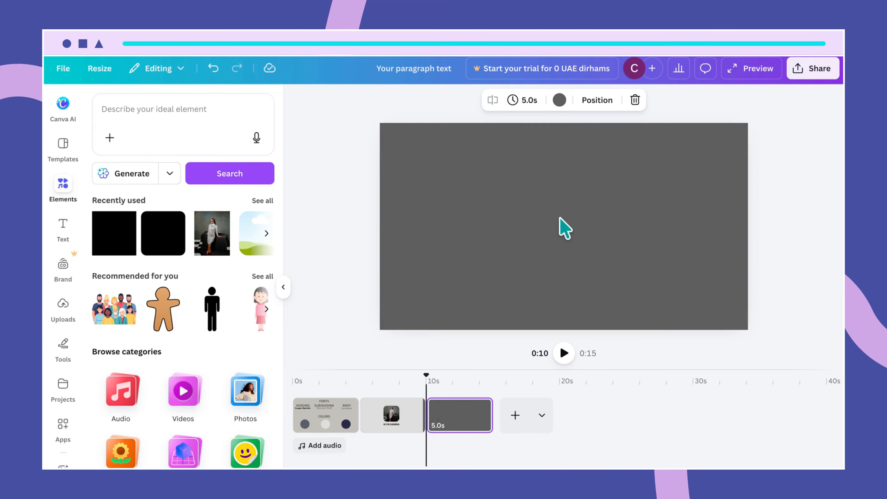
pyautogui.click(565, 205)
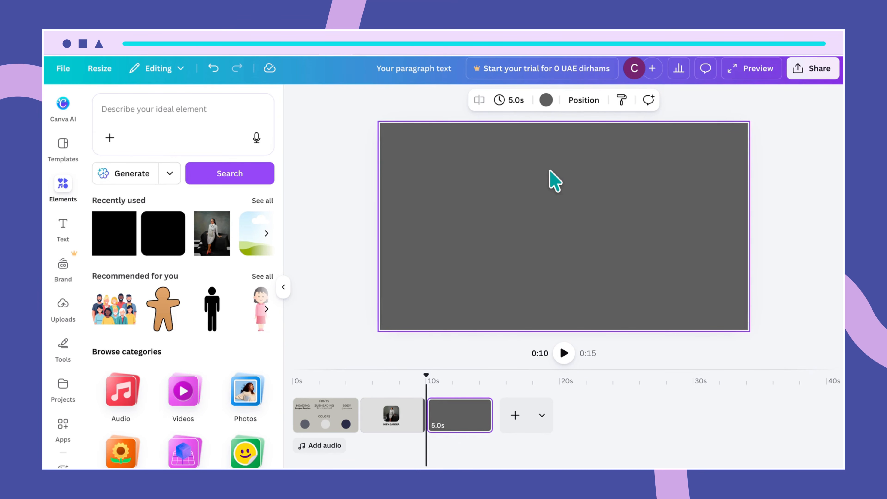
pyautogui.click(547, 104)
pyautogui.click(98, 211)
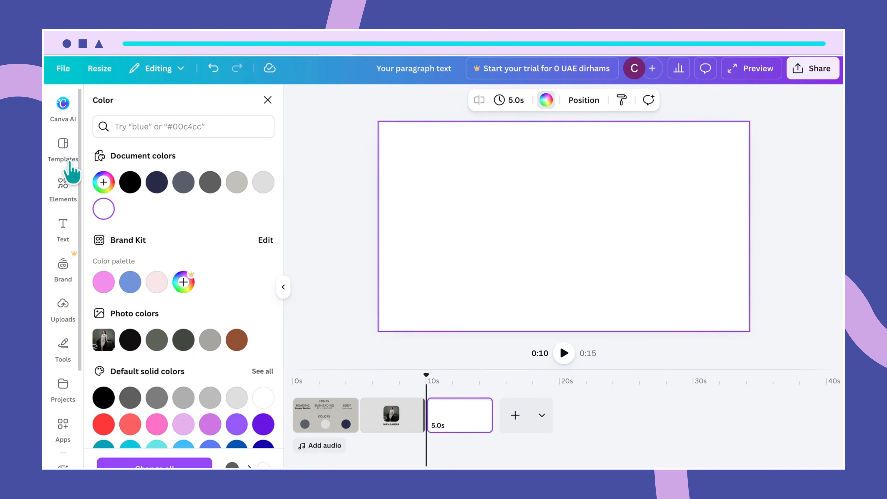
pyautogui.click(64, 188)
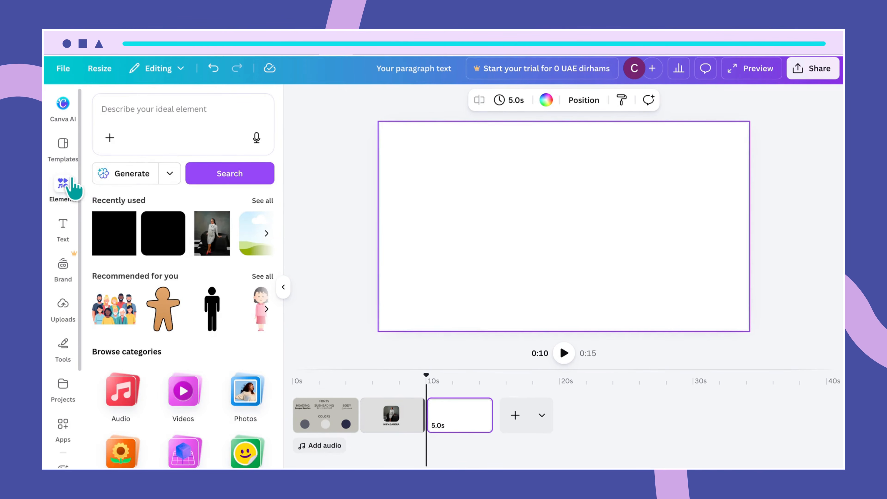
# - Search Elements for 'square' and add the square shape to the page
pyautogui.click(150, 109)
pyautogui.write('s')
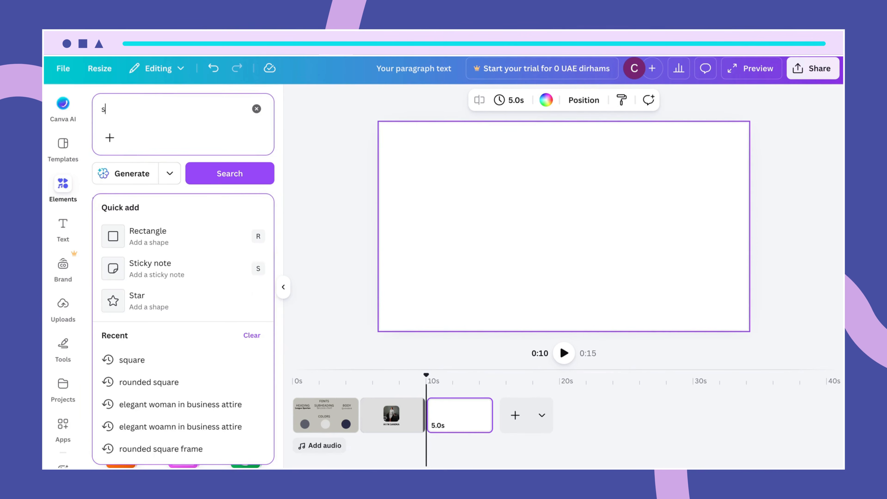
pyautogui.write('quare')
pyautogui.press('Return')
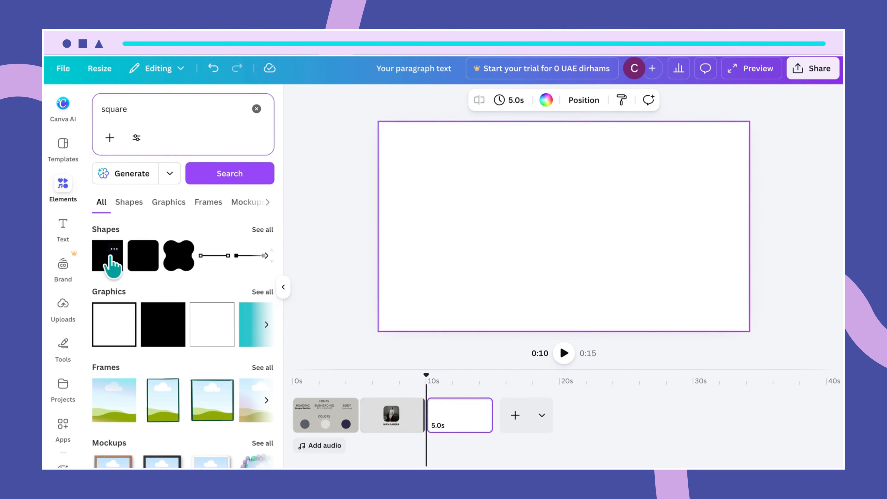
pyautogui.click(111, 259)
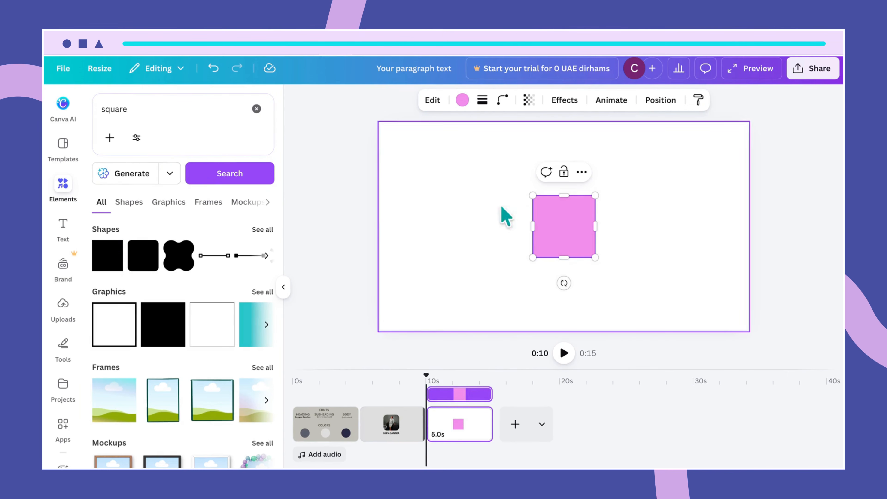
# - Move the pink square to the left edge and stretch it into a full-height strip
pyautogui.moveTo(556, 219); pyautogui.dragTo(410, 123)
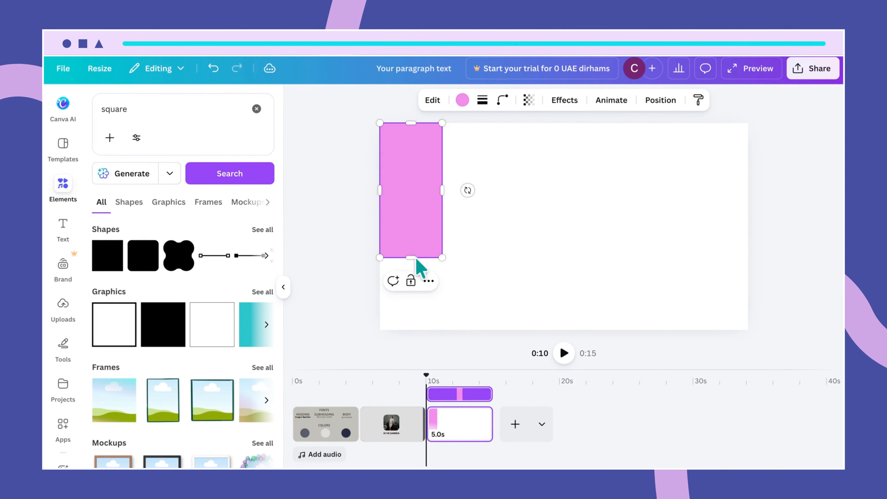
pyautogui.moveTo(413, 257); pyautogui.dragTo(419, 341)
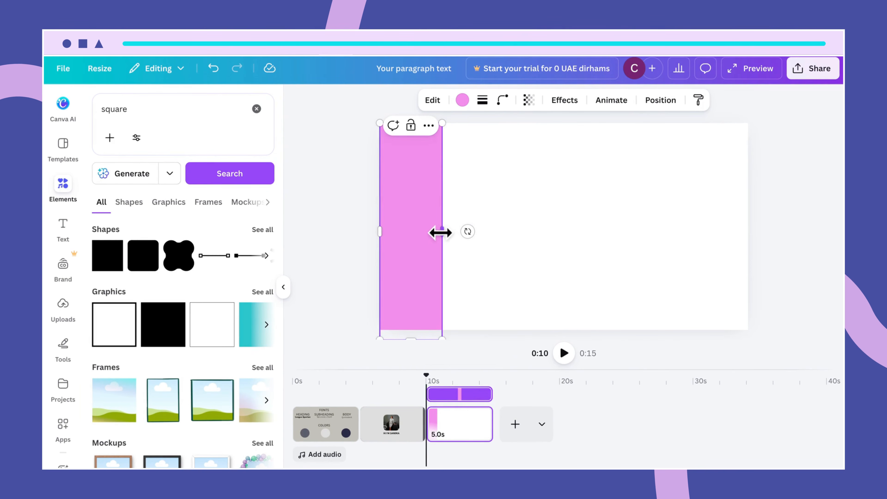
pyautogui.moveTo(440, 232); pyautogui.dragTo(506, 231)
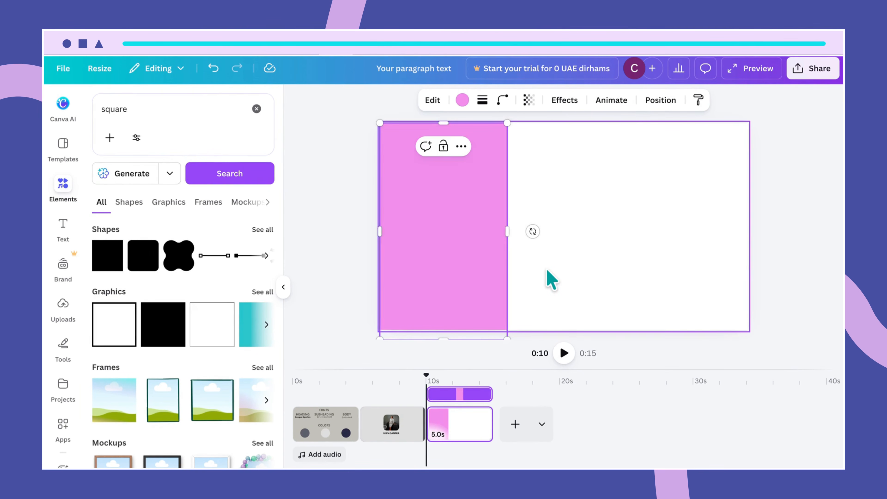
pyautogui.click(548, 279)
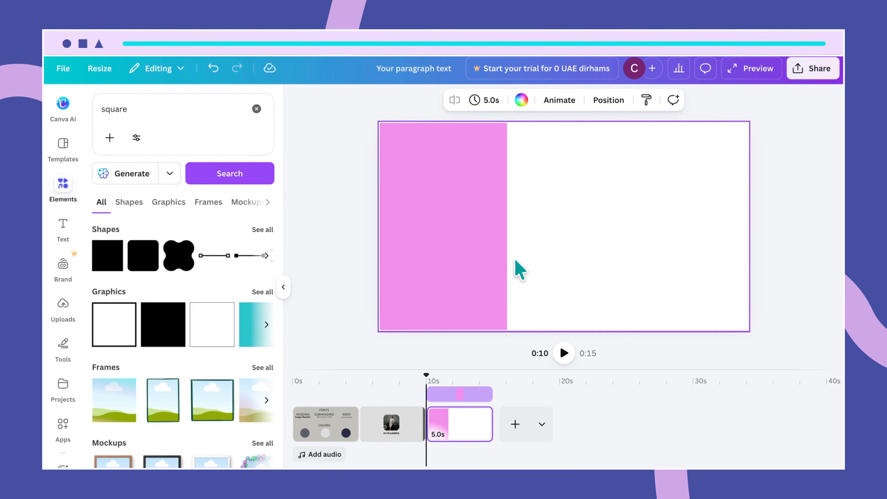
pyautogui.click(492, 269)
pyautogui.click(512, 233)
pyautogui.click(505, 234)
pyautogui.moveTo(509, 230); pyautogui.dragTo(510, 231)
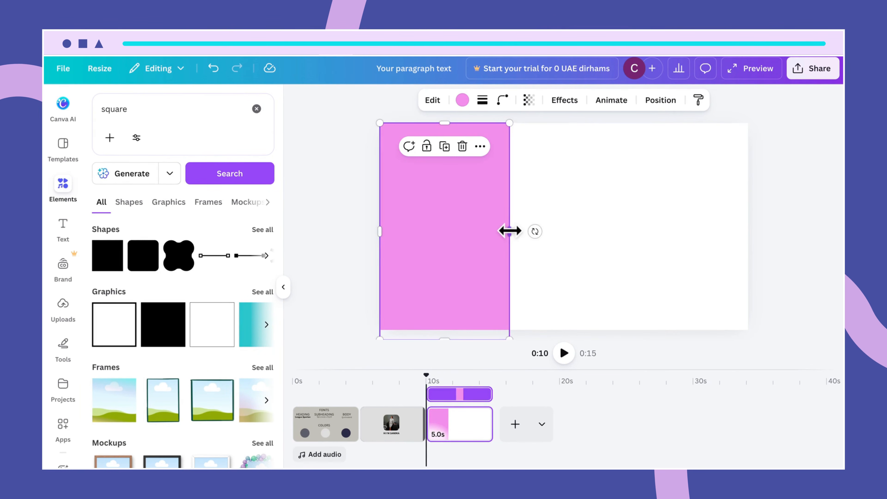
# - Make two copies of the pink strip, then delete both, leaving only the left strip
pyautogui.doubleClick(470, 246)
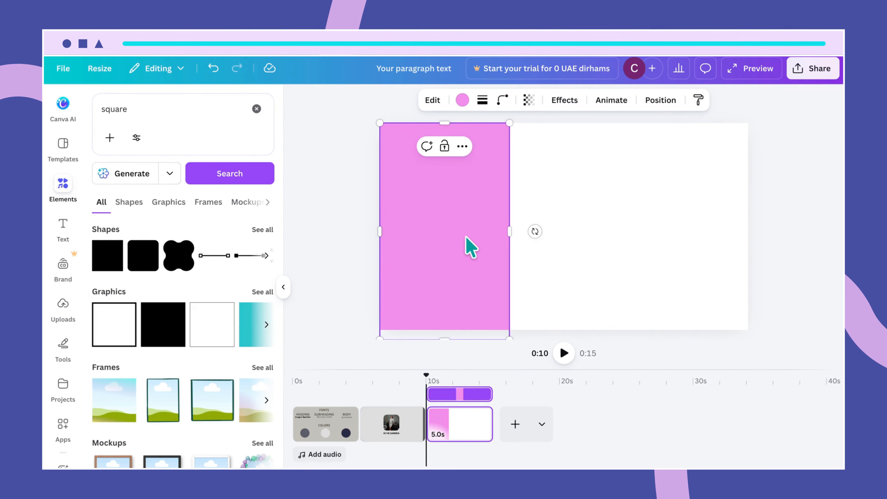
pyautogui.click(566, 169)
pyautogui.click(468, 183)
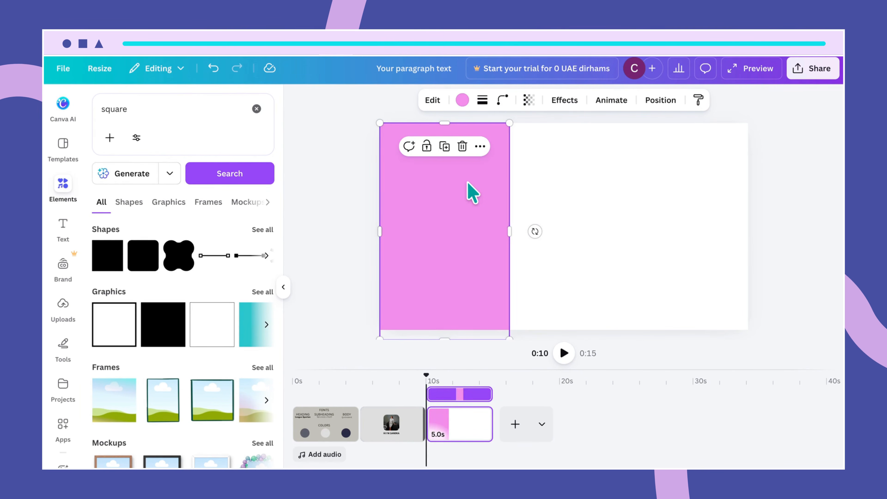
pyautogui.moveTo(476, 192); pyautogui.dragTo(592, 182)
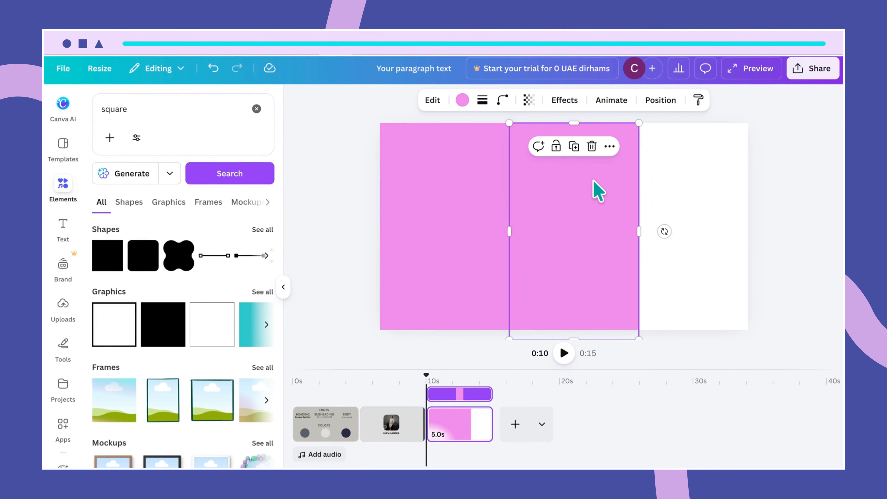
pyautogui.hotkey('ctrl', 'd')
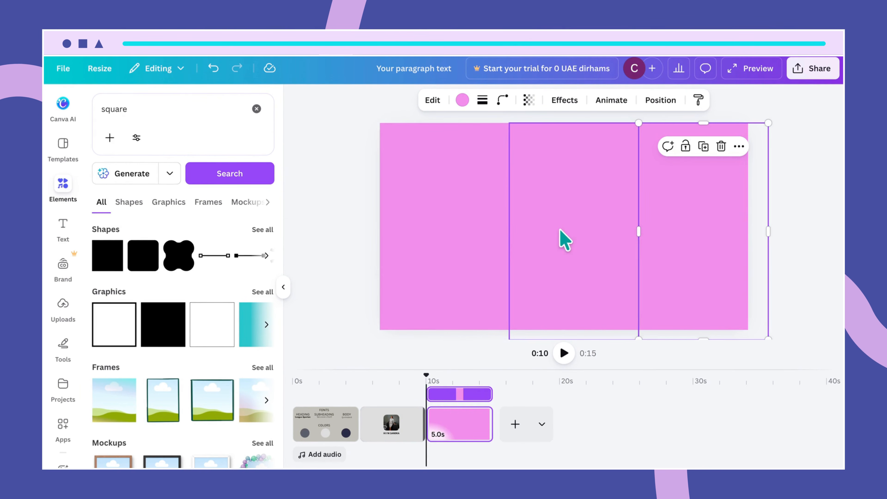
pyautogui.click(565, 239)
pyautogui.click(715, 235)
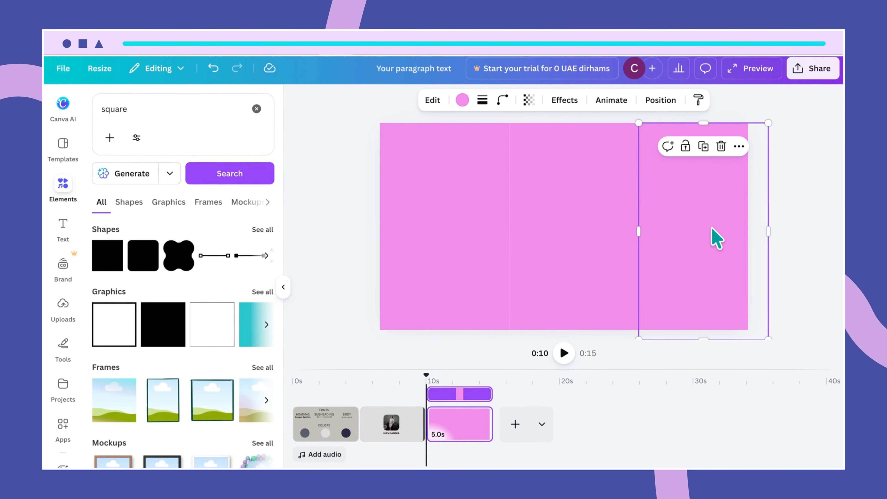
pyautogui.doubleClick(711, 229)
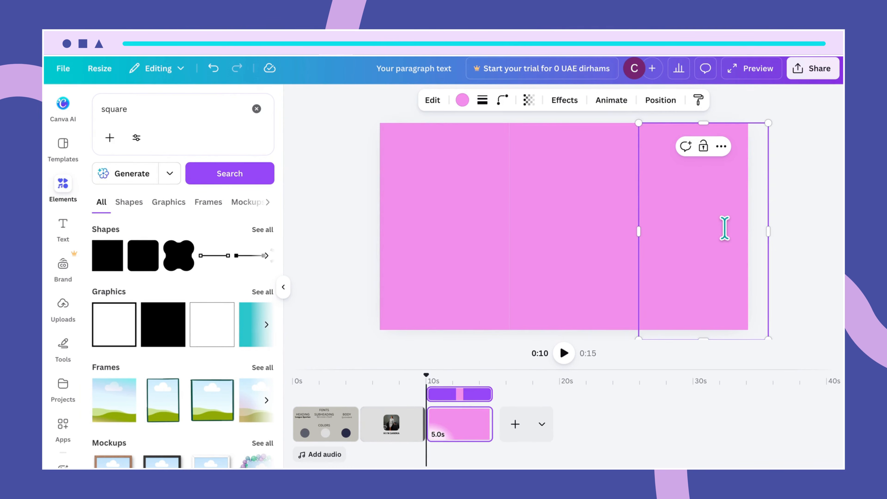
pyautogui.press('Escape')
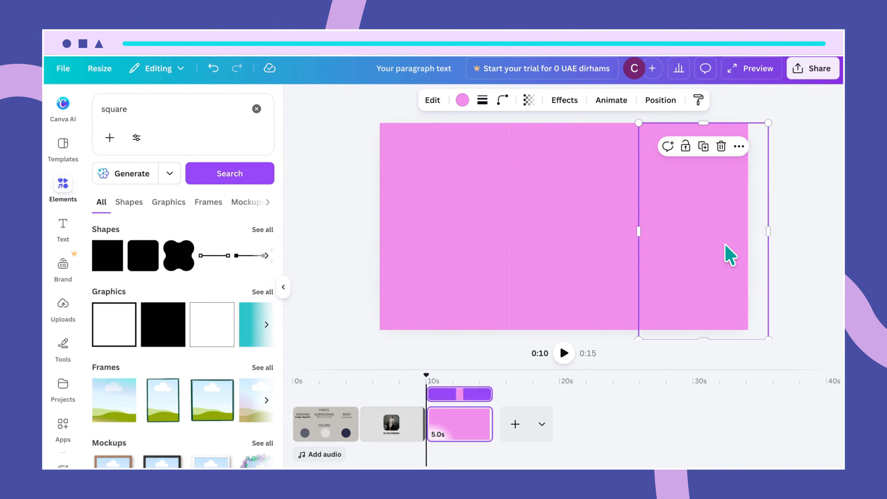
pyautogui.press('Delete')
pyautogui.click(580, 200)
pyautogui.press('Delete')
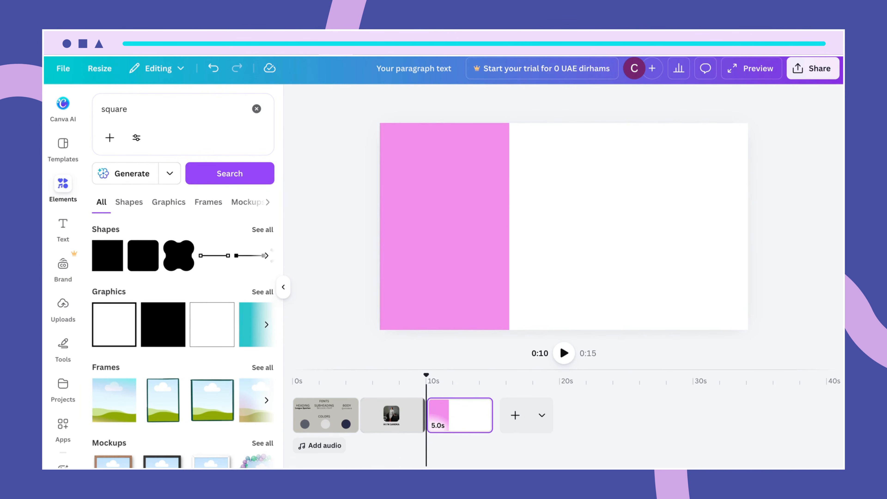
pyautogui.click(486, 188)
# - Narrow the left pink strip slightly
pyautogui.moveTo(509, 230); pyautogui.dragTo(503, 230)
pyautogui.click(541, 283)
pyautogui.click(493, 258)
pyautogui.moveTo(503, 235); pyautogui.dragTo(504, 232)
pyautogui.click(529, 267)
pyautogui.click(475, 262)
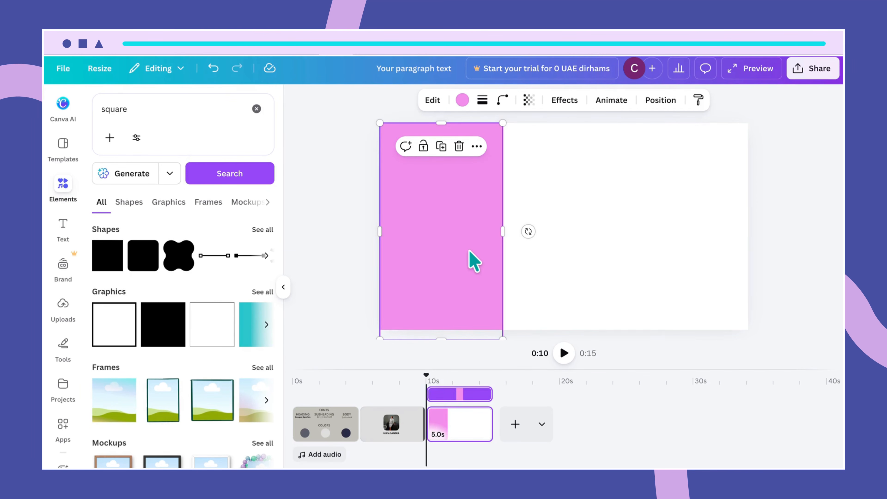
# - Duplicate the strip so the pink strips fill the middle and right thirds, then select the left panel
pyautogui.hotkey('ctrl', 'd')
pyautogui.moveTo(470, 260); pyautogui.dragTo(699, 247)
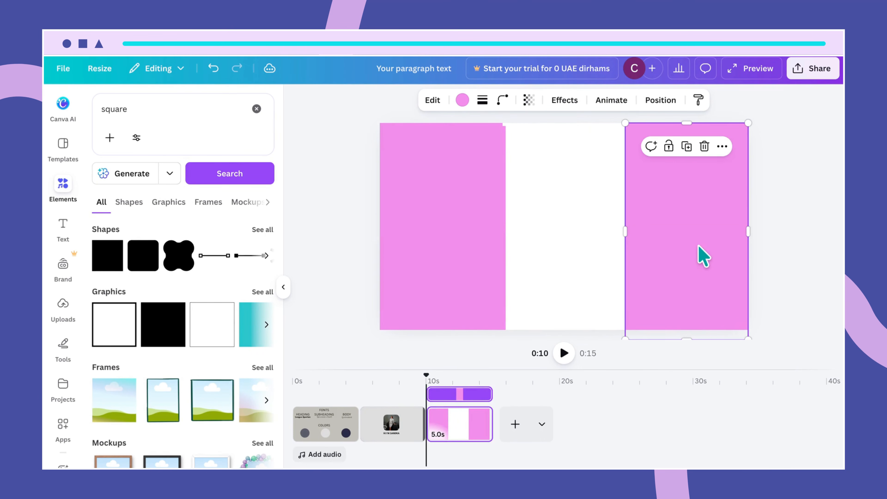
pyautogui.moveTo(452, 258); pyautogui.dragTo(563, 243)
pyautogui.click(784, 286)
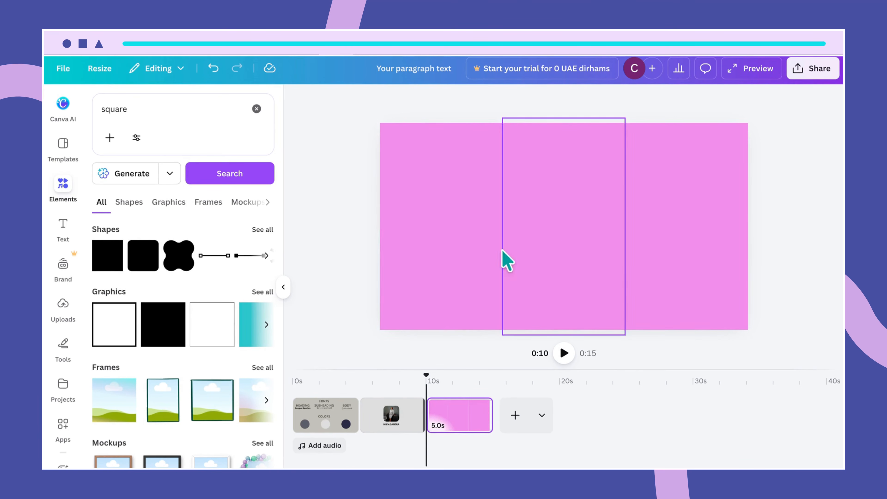
pyautogui.click(456, 247)
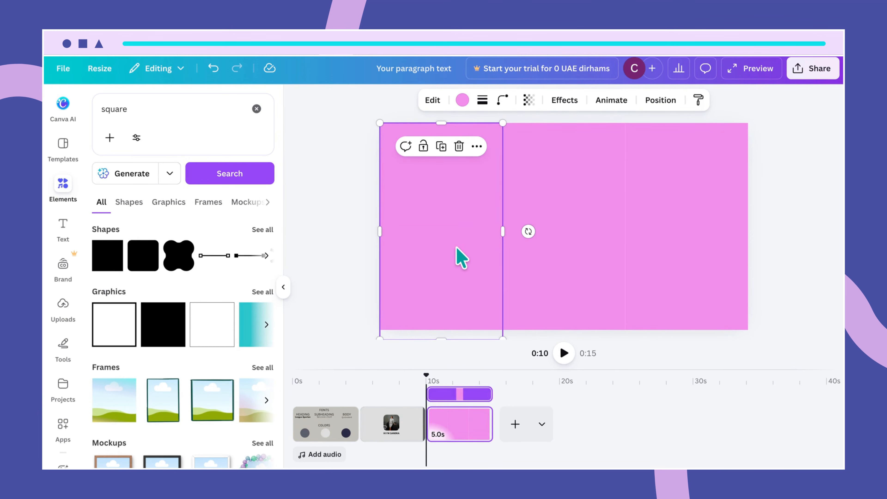
# - Recolour the panels Gray blue, Light gray and Dark gray blue, keeping the navy panel full height
pyautogui.click(463, 102)
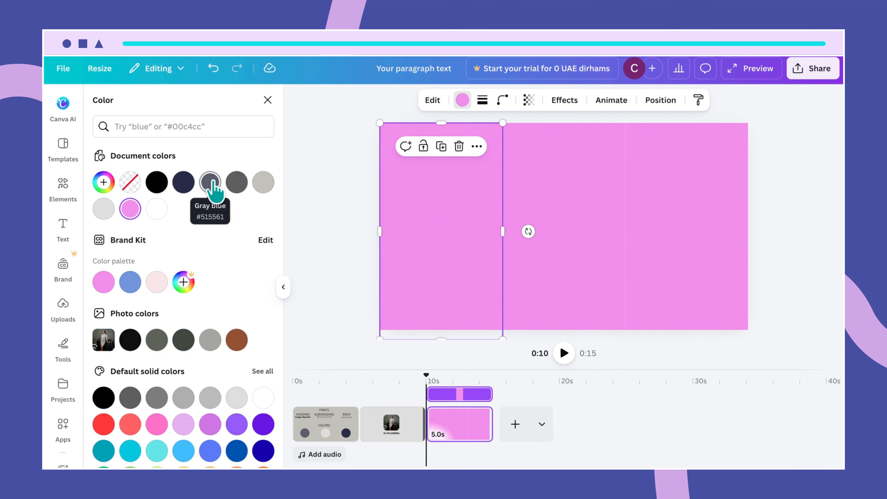
pyautogui.click(211, 182)
pyautogui.click(604, 272)
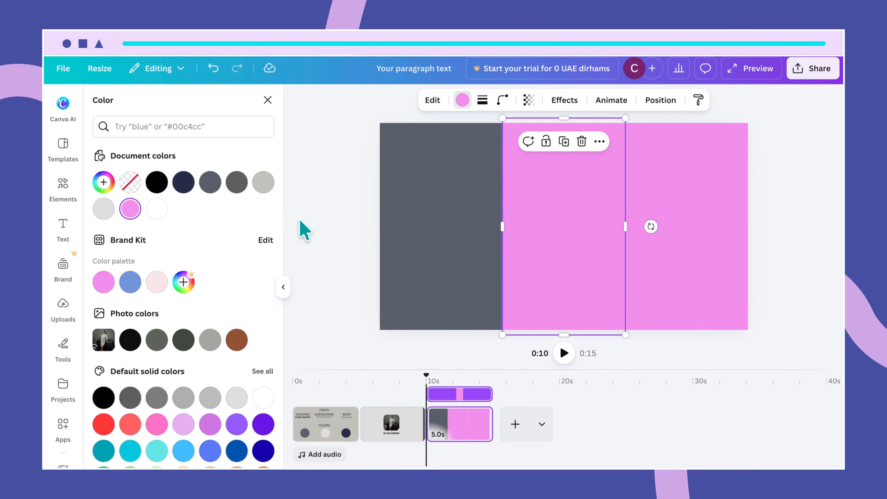
pyautogui.click(104, 209)
pyautogui.click(745, 278)
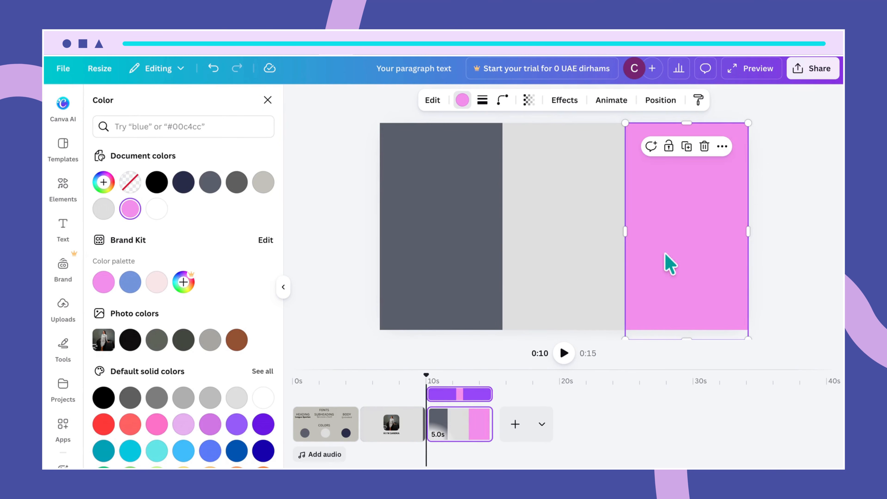
pyautogui.click(182, 185)
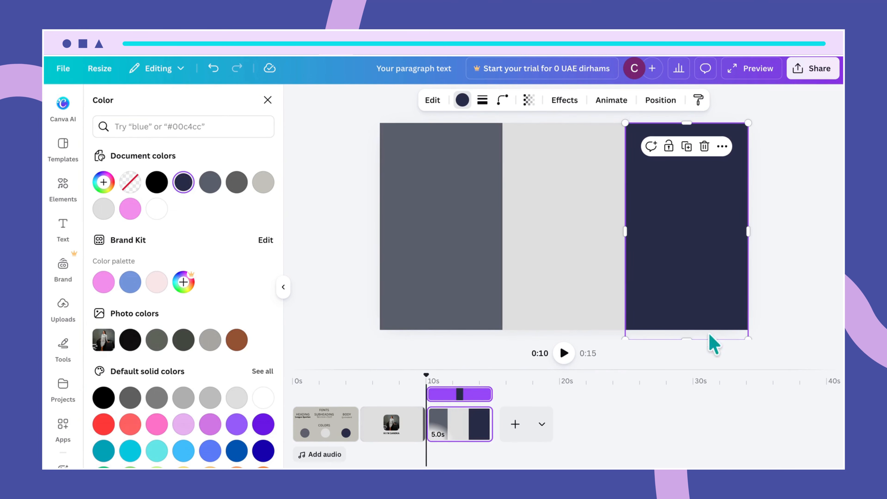
pyautogui.moveTo(690, 337)
pyautogui.mouseDown()
pyautogui.moveTo(687, 320)
pyautogui.moveTo(690, 330)
pyautogui.mouseUp()
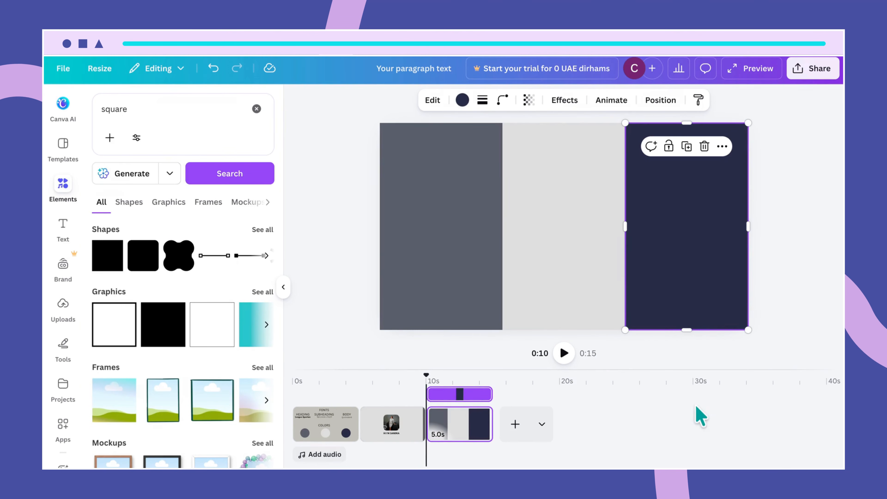
pyautogui.click(586, 282)
pyautogui.click(442, 253)
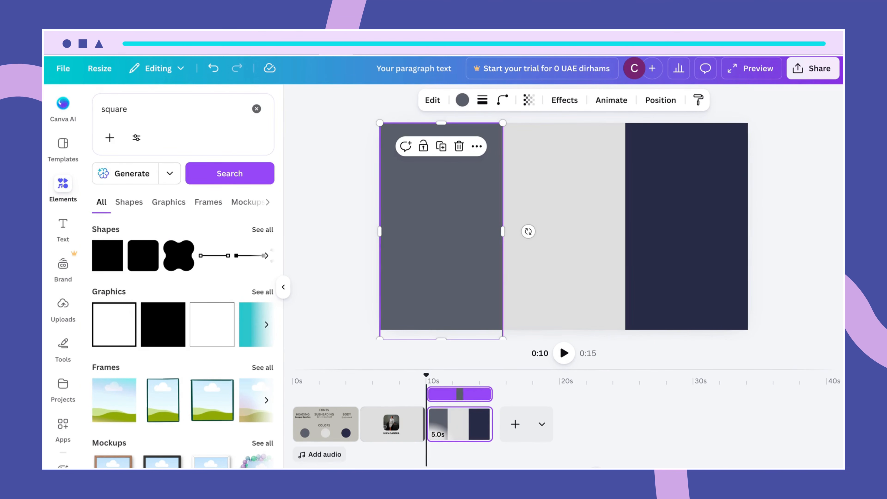
# - Drag the gray-blue panel's bottom edge to the page's bottom edge
pyautogui.moveTo(597, 471); pyautogui.dragTo(602, 471)
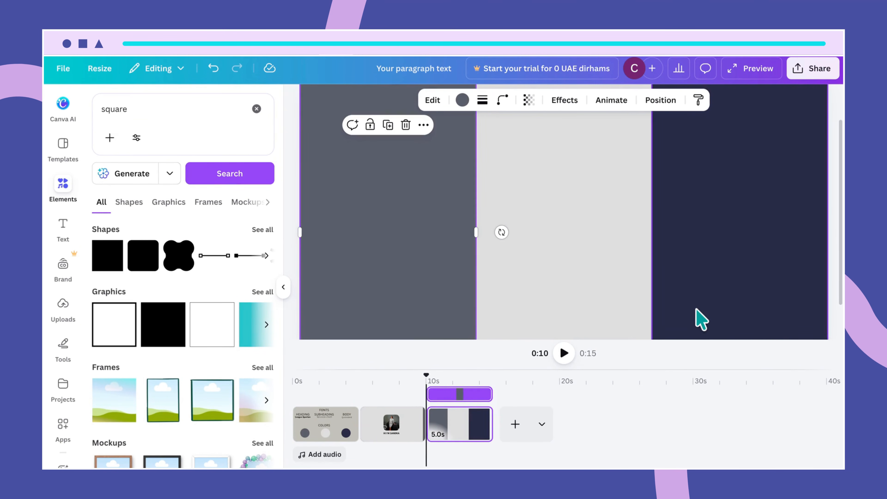
pyautogui.scroll(-2, 698, 317)
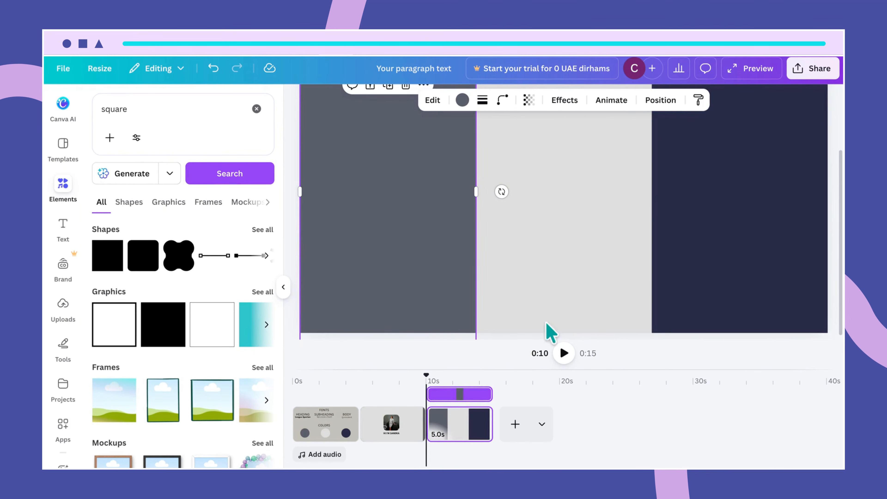
pyautogui.moveTo(604, 473); pyautogui.dragTo(592, 473)
pyautogui.moveTo(471, 311); pyautogui.dragTo(469, 303)
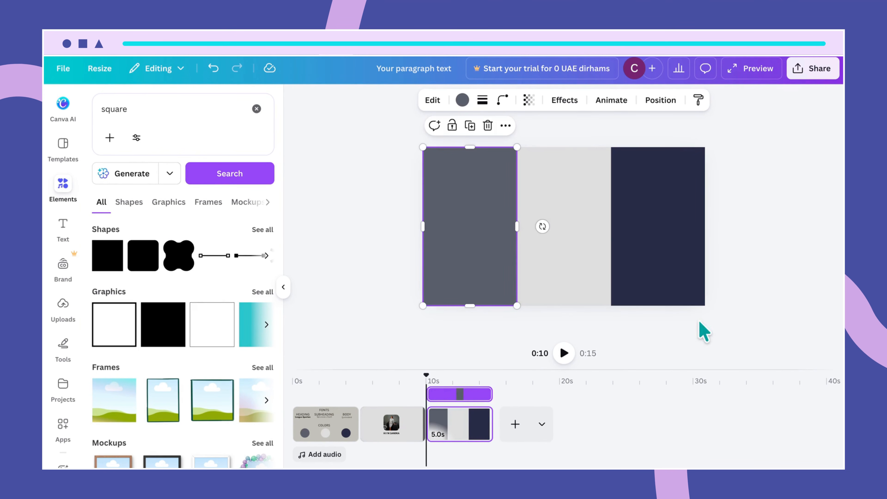
pyautogui.moveTo(592, 472); pyautogui.dragTo(593, 472)
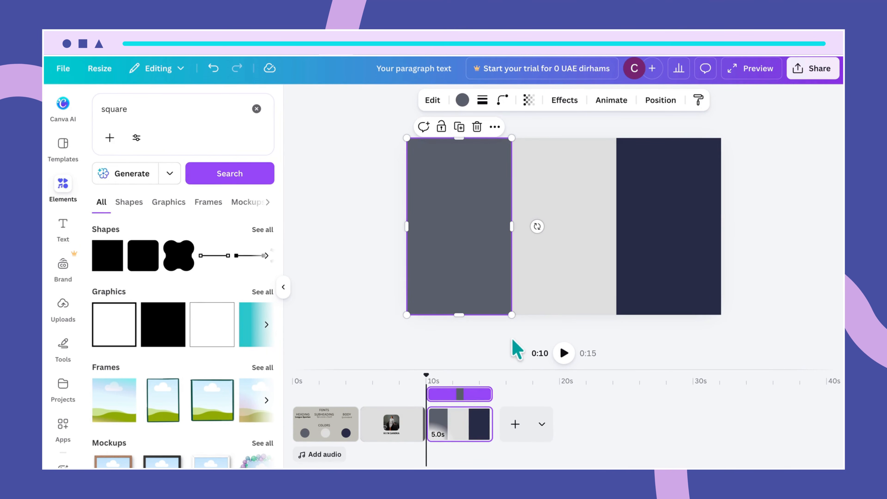
pyautogui.click(749, 336)
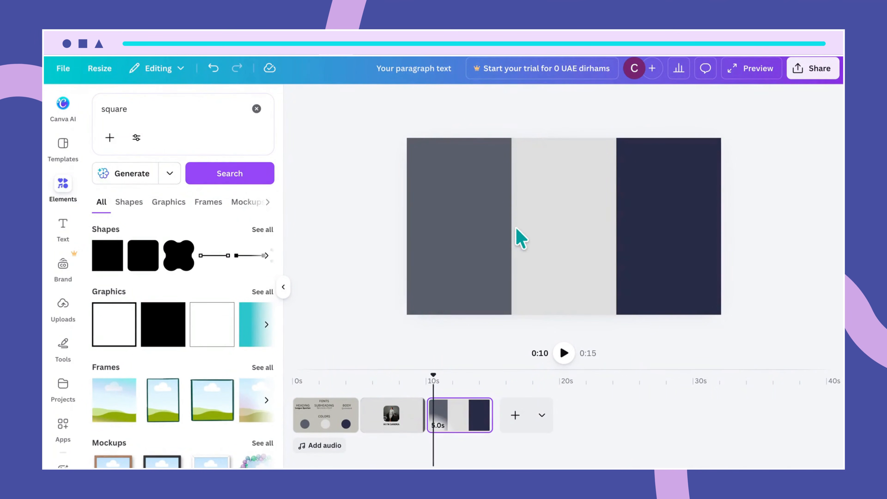
# - Lock the left and middle panels in place
pyautogui.click(440, 186)
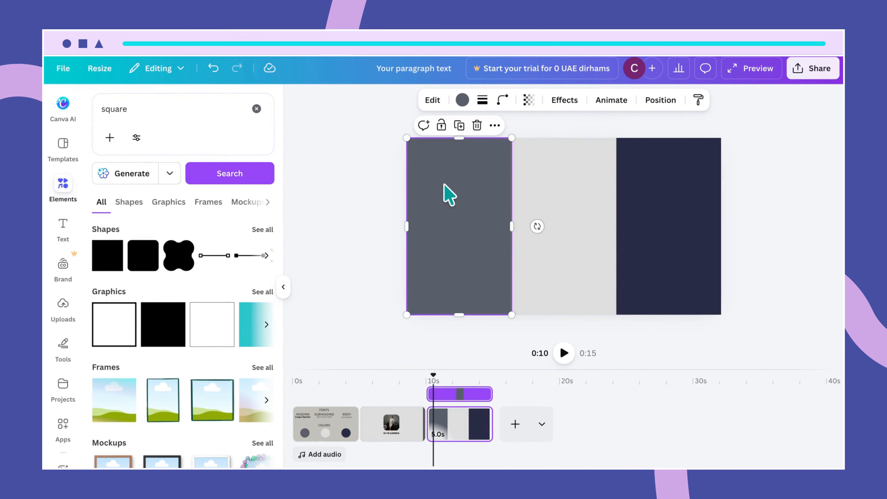
pyautogui.click(442, 125)
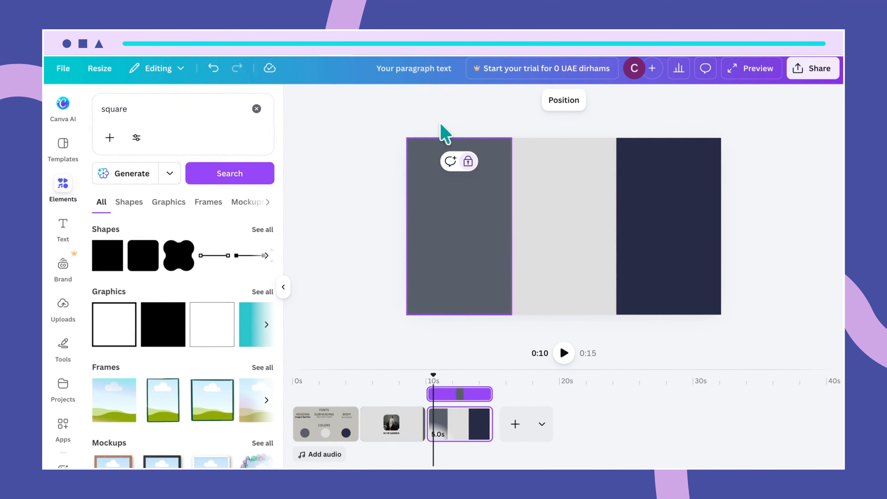
pyautogui.click(604, 241)
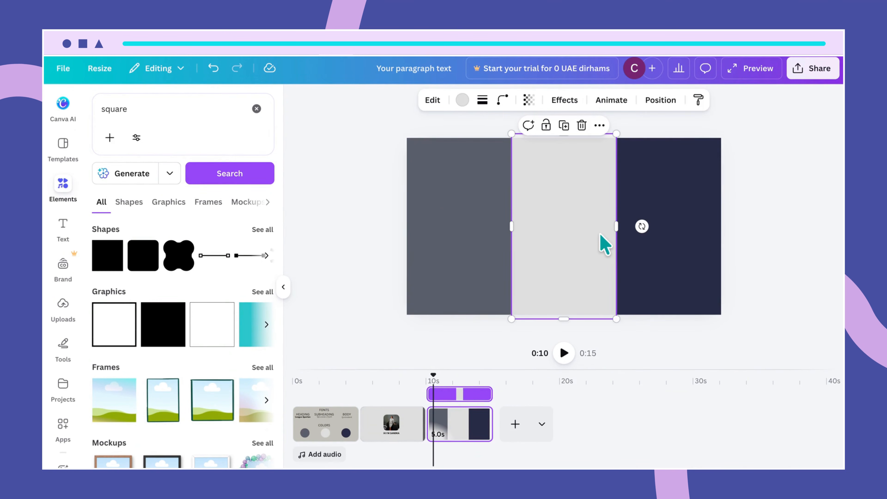
pyautogui.click(545, 128)
# - Lock the navy panel and add a text box reading 'An Accomplished Expert'
pyautogui.click(718, 220)
pyautogui.click(656, 125)
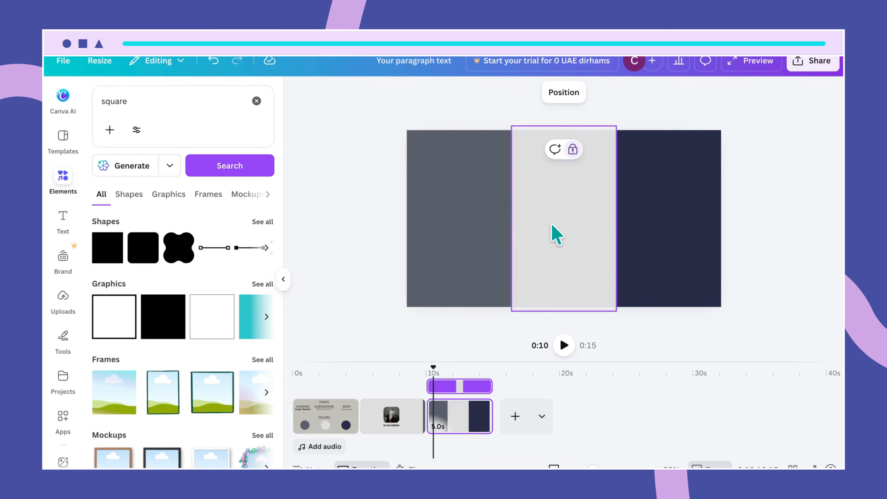
pyautogui.press('t')
pyautogui.moveTo(545, 215); pyautogui.dragTo(483, 209)
pyautogui.write('A')
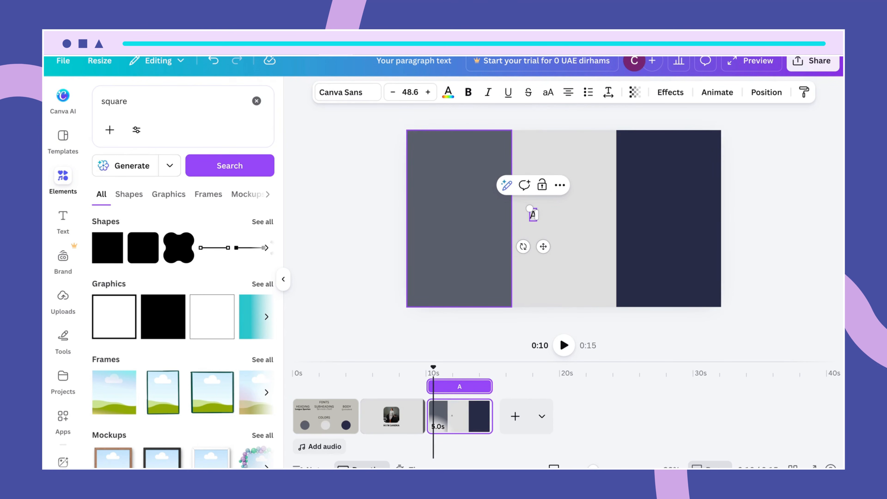
pyautogui.write('m Accompl')
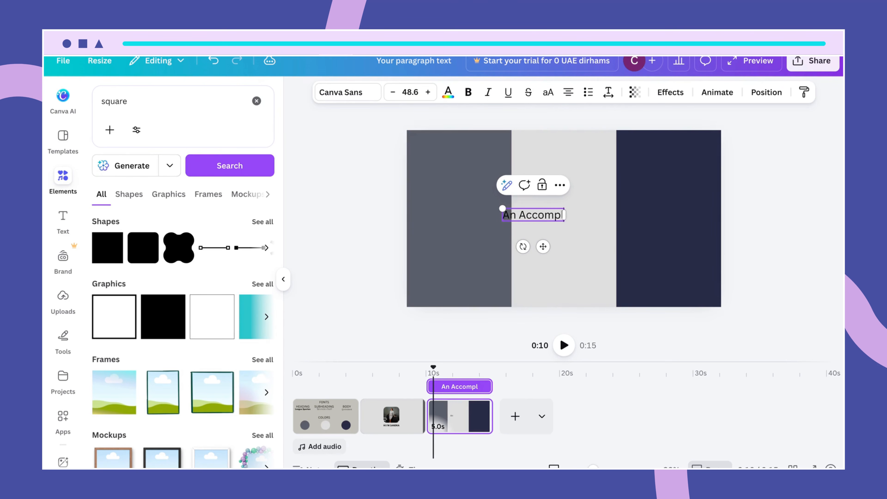
pyautogui.write('ished Ex')
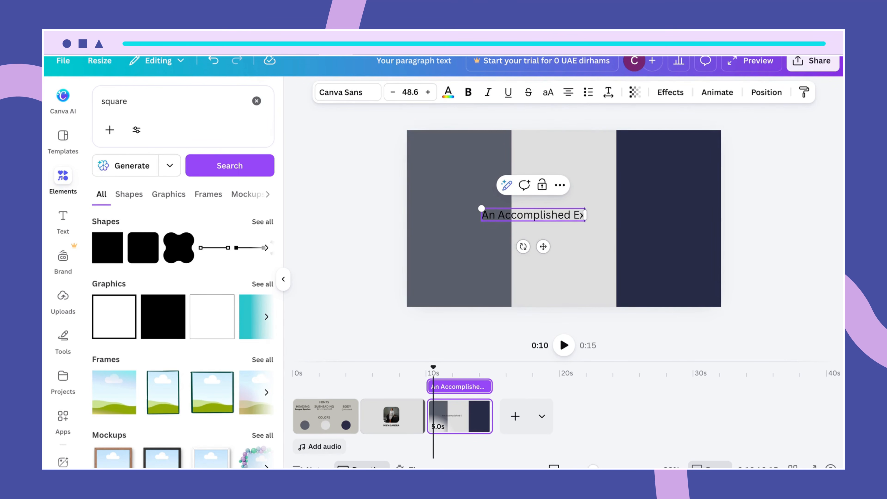
pyautogui.write('pert')
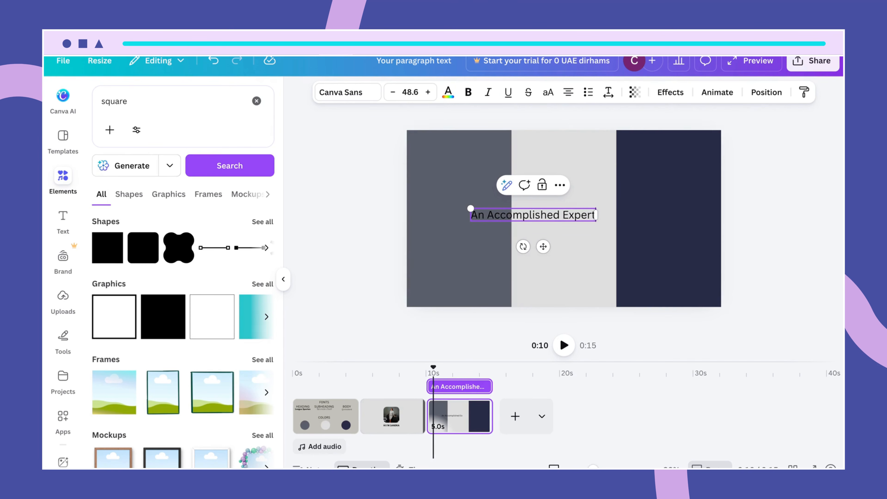
# - Wrap the text onto three lines and move it onto the left gray-blue panel
pyautogui.moveTo(596, 211); pyautogui.dragTo(553, 229)
pyautogui.click(507, 242)
pyautogui.moveTo(503, 241); pyautogui.dragTo(449, 223)
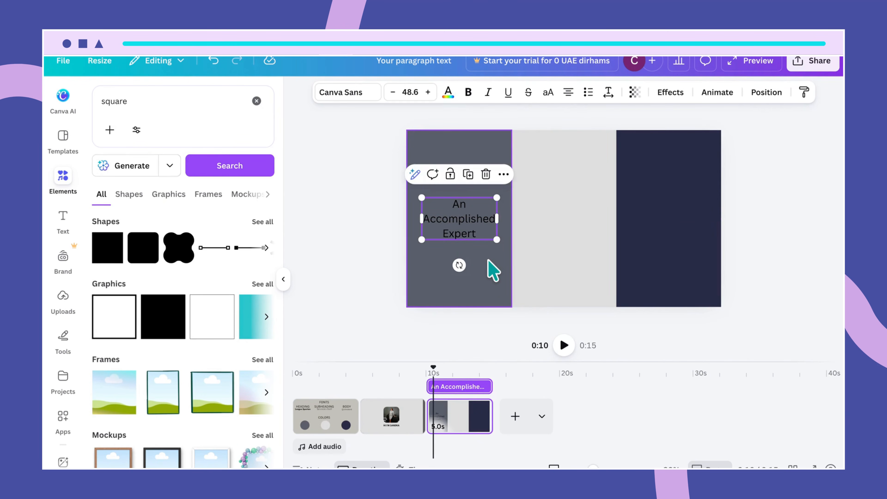
pyautogui.click(491, 271)
pyautogui.click(477, 238)
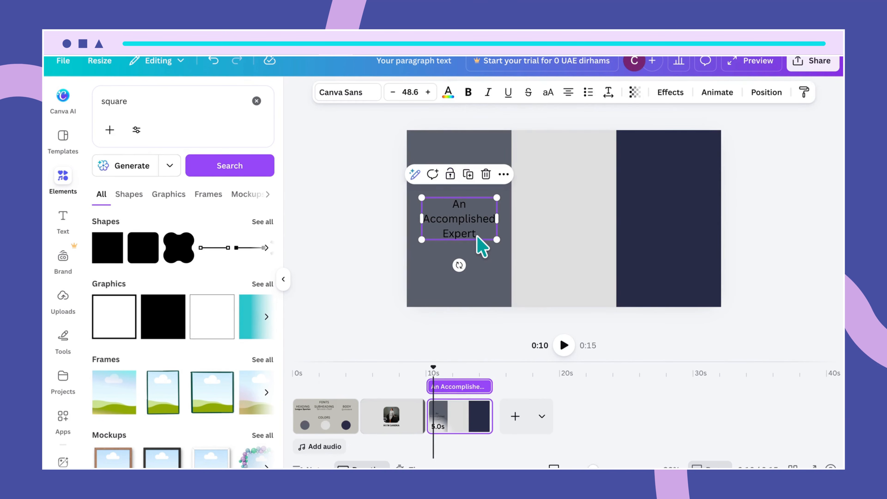
pyautogui.click(365, 92)
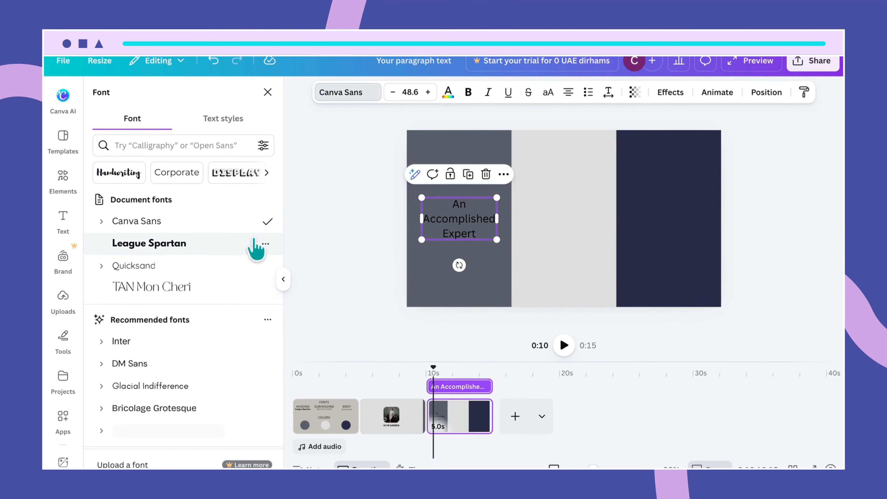
# - Set the phrase in TAN Mon Cheri, widening it so 'Accomplished' fits one line
pyautogui.click(198, 285)
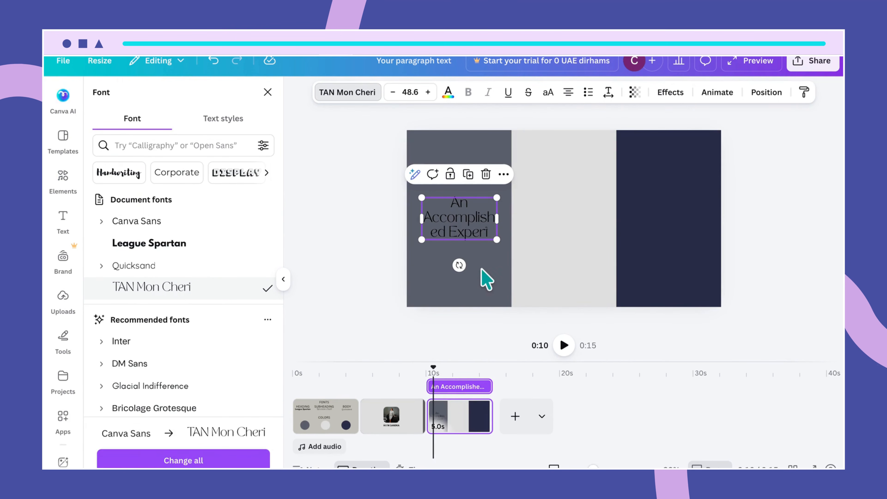
pyautogui.click(482, 269)
pyautogui.click(475, 232)
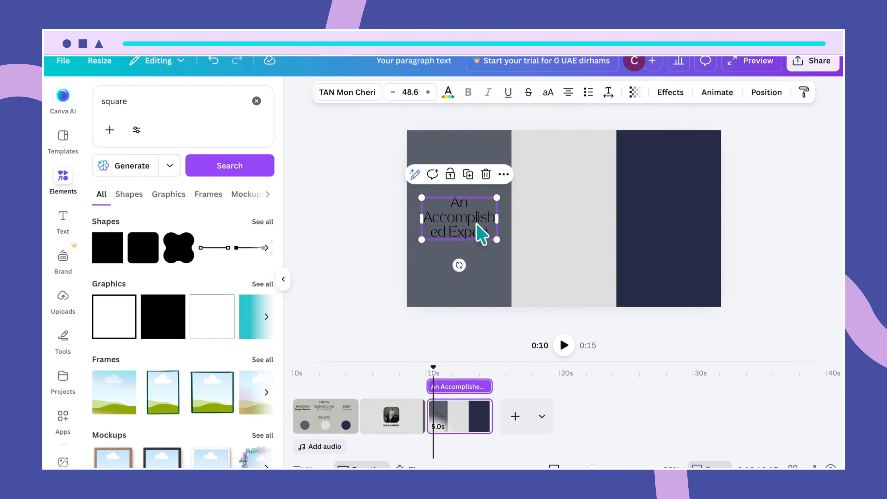
pyautogui.moveTo(500, 218); pyautogui.dragTo(503, 219)
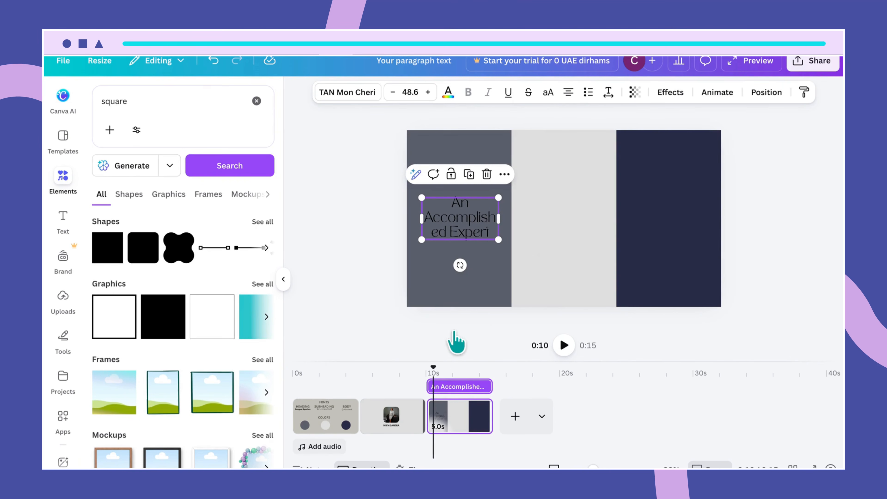
# - Set the phrase's font size to 36
pyautogui.click(410, 93)
pyautogui.click(423, 96)
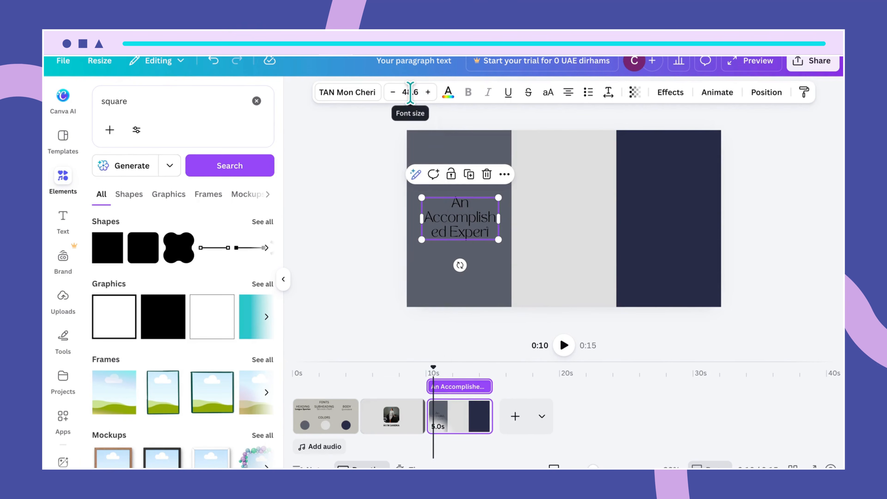
pyautogui.click(411, 93)
pyautogui.write('3')
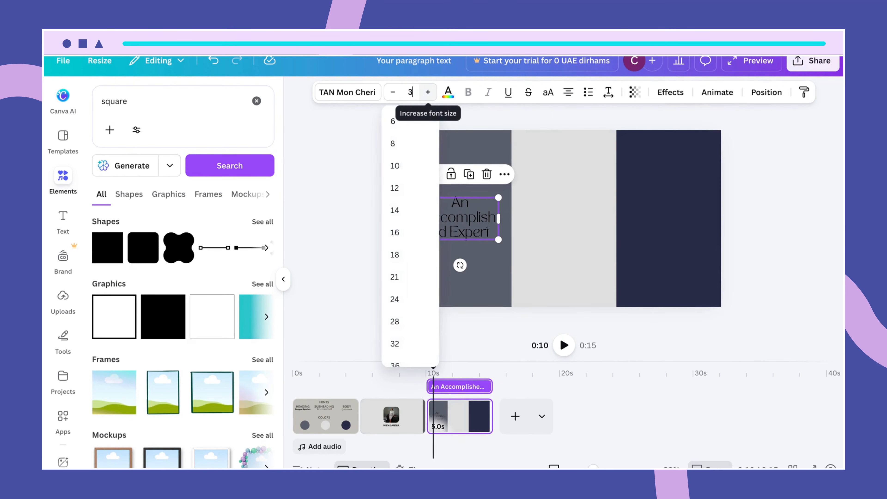
pyautogui.write('6')
pyautogui.press('Return')
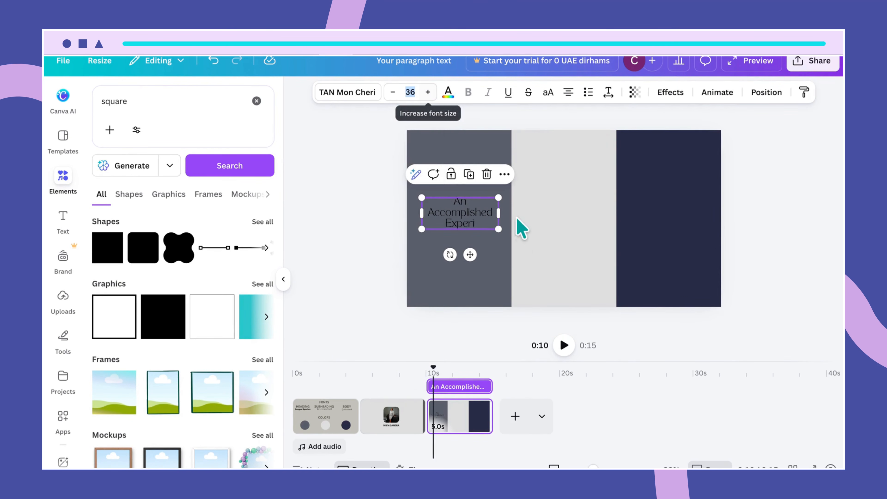
pyautogui.click(527, 269)
# - Make the phrase white and nudge it slightly lower in the left strip
pyautogui.click(476, 238)
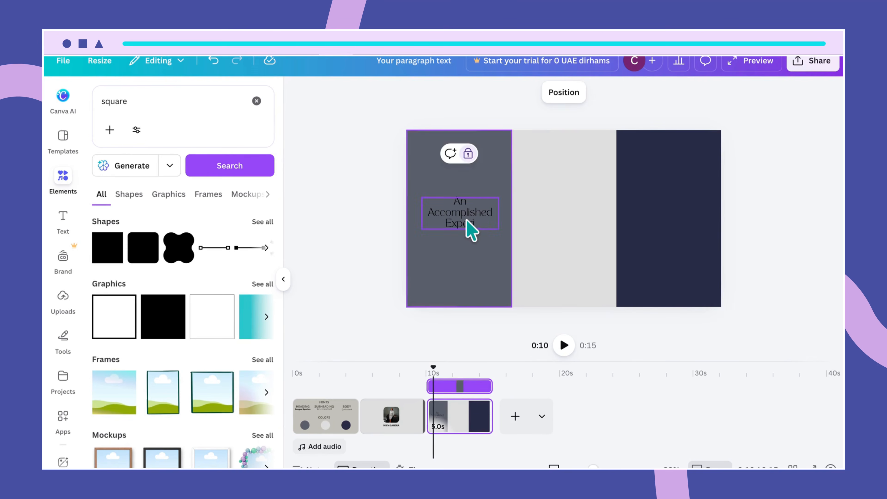
pyautogui.click(471, 227)
pyautogui.click(448, 93)
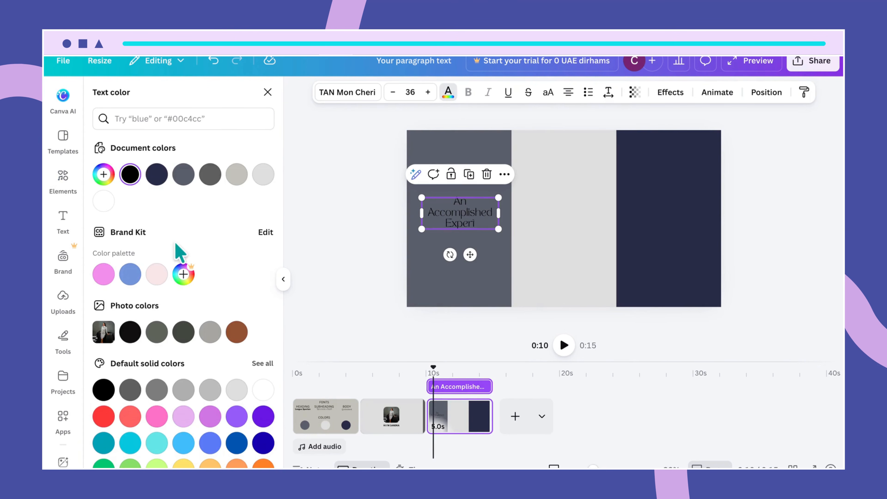
pyautogui.click(104, 201)
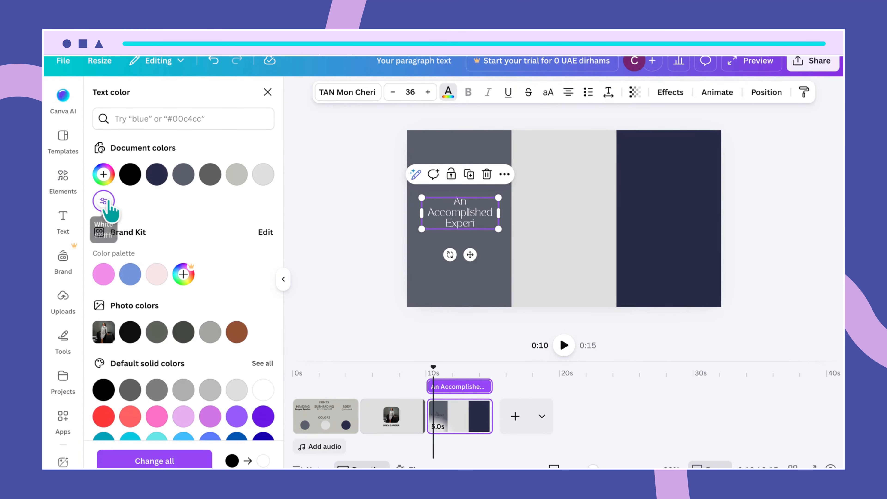
pyautogui.click(489, 277)
pyautogui.click(463, 214)
pyautogui.moveTo(464, 214); pyautogui.dragTo(471, 223)
pyautogui.click(582, 260)
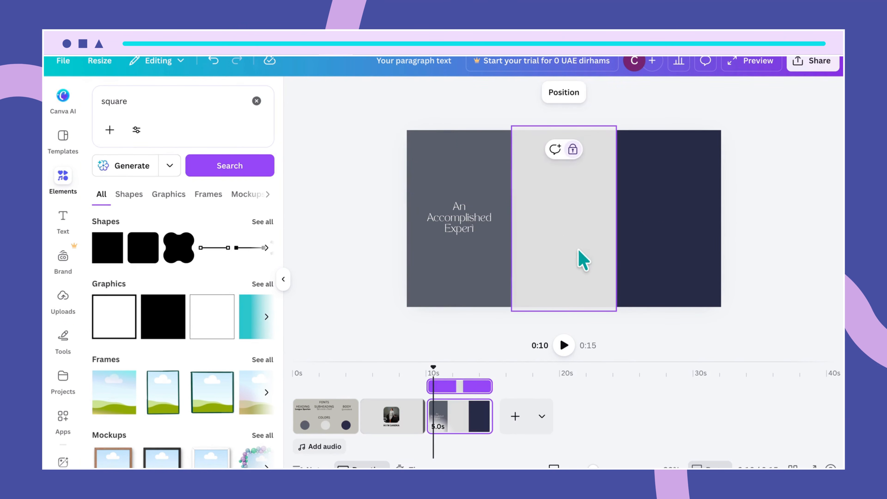
# - Duplicate the phrase into the middle strip and retype it 'With 15 years of experience'
pyautogui.click(478, 229)
pyautogui.hotkey('ctrl', 'd')
pyautogui.moveTo(479, 227); pyautogui.dragTo(575, 217)
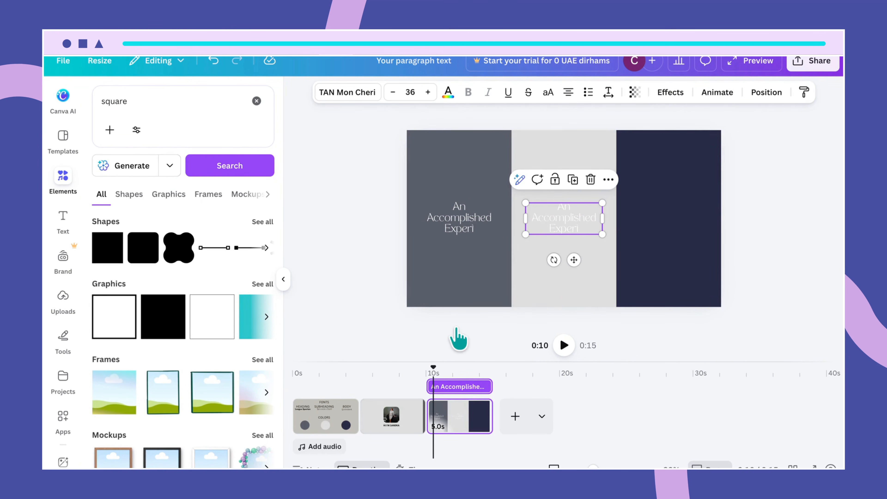
pyautogui.doubleClick(552, 216)
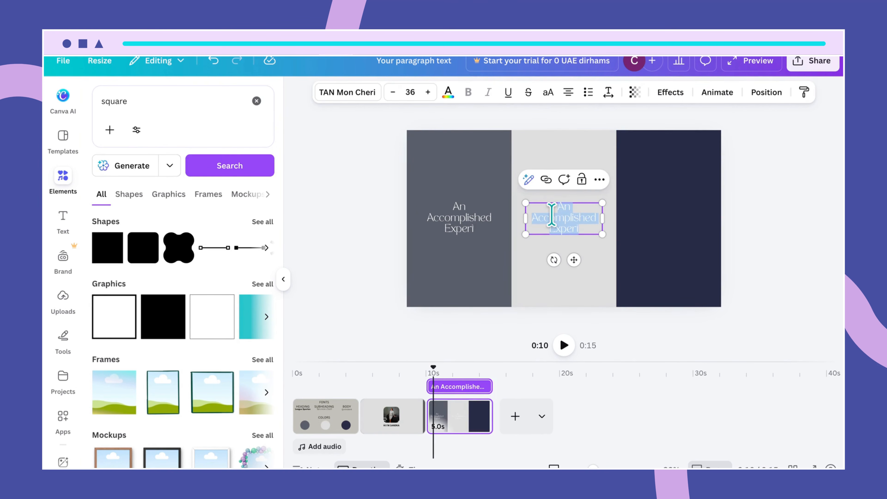
pyautogui.click(552, 215)
pyautogui.hotkey('ctrl', 'a')
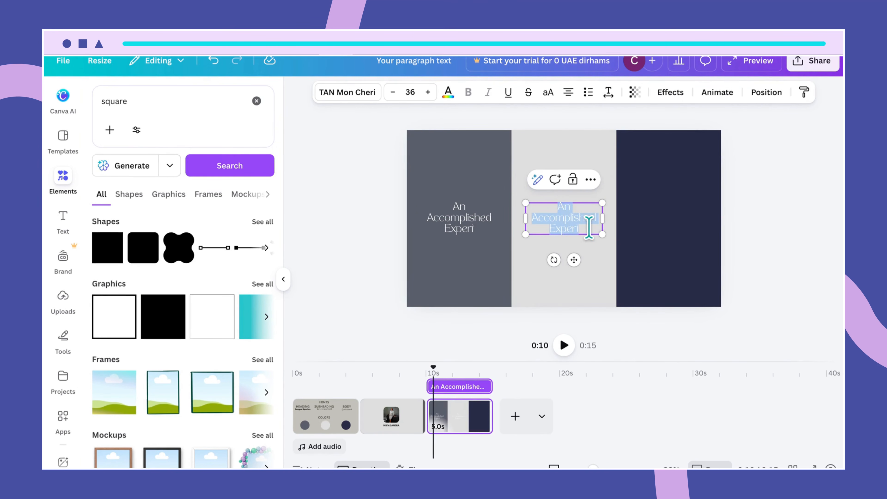
pyautogui.write('With 15 year')
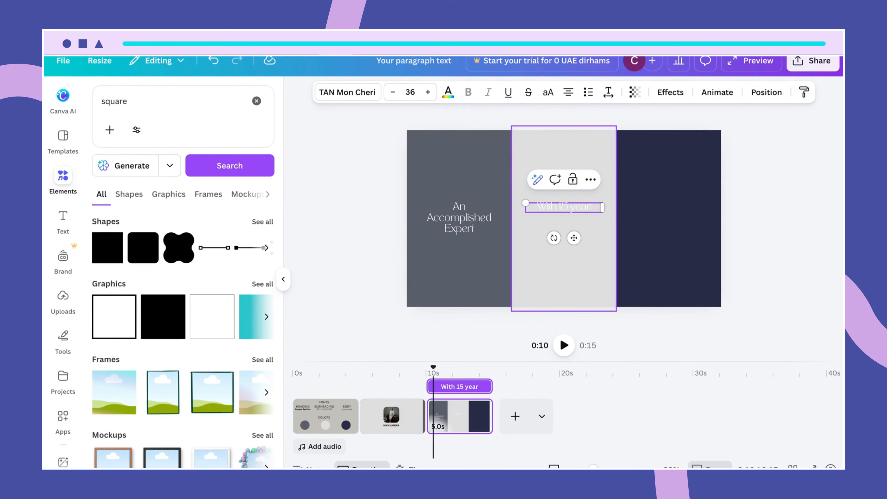
pyautogui.write('s of experience')
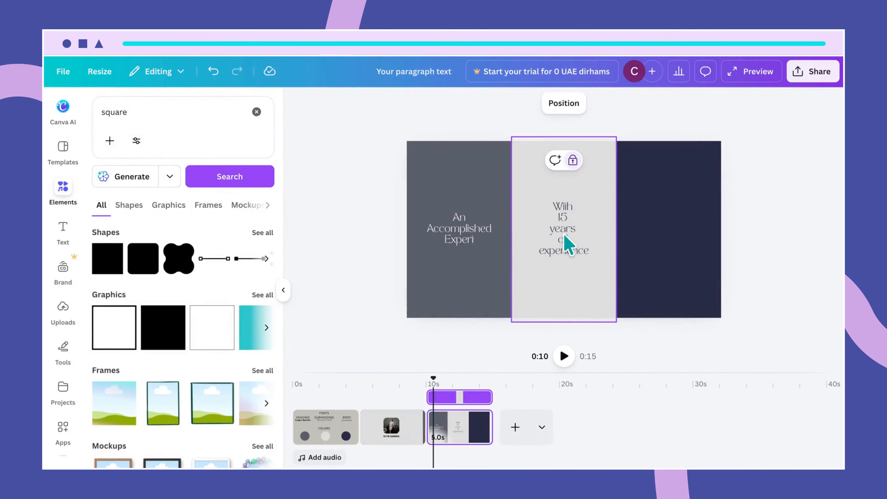
# - Centre the new phrase in the middle strip and drag a copy onto the navy strip
pyautogui.click(582, 239)
pyautogui.moveTo(579, 230); pyautogui.dragTo(579, 230)
pyautogui.click(640, 234)
pyautogui.click(582, 234)
pyautogui.moveTo(586, 232); pyautogui.dragTo(682, 229)
# - Retype the navy strip copy as 'In Project Management'
pyautogui.doubleClick(669, 228)
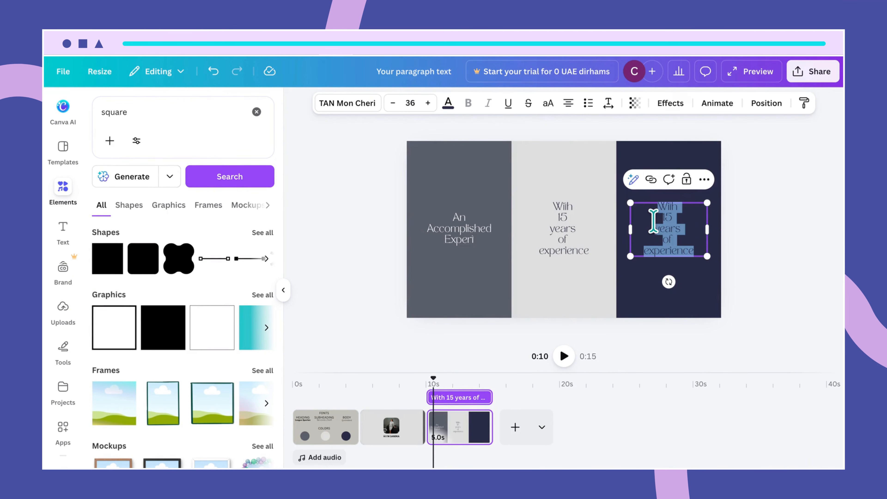
pyautogui.press('BackSpace')
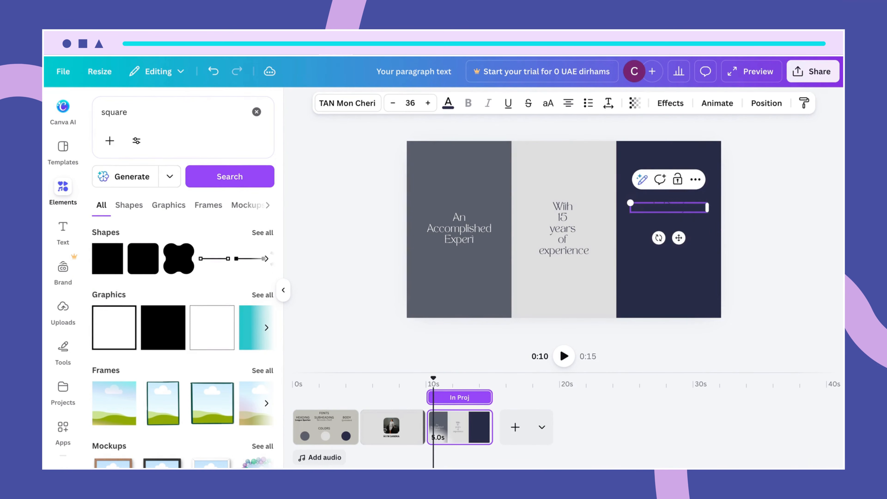
pyautogui.write('In Project Managem')
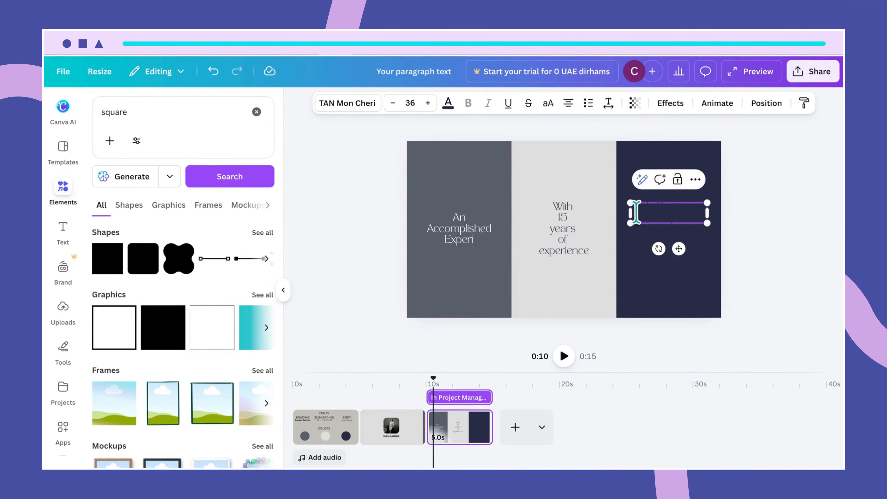
pyautogui.moveTo(660, 213); pyautogui.dragTo(710, 215)
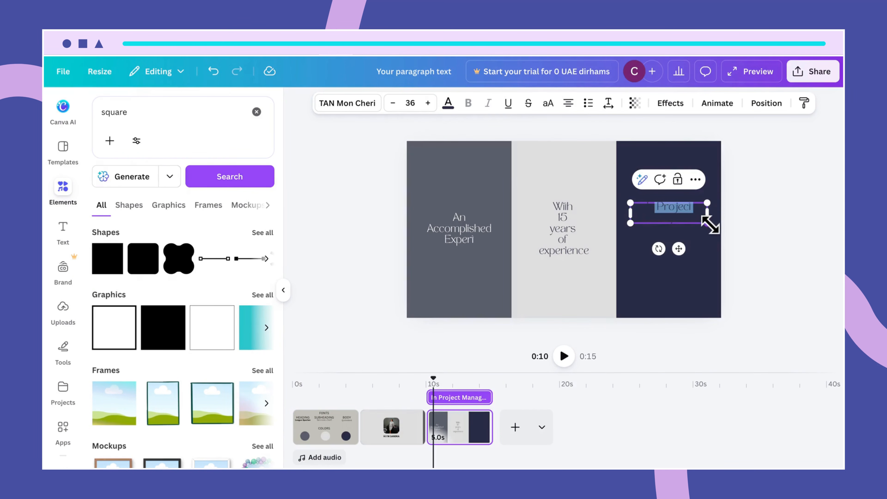
pyautogui.press('BackSpace')
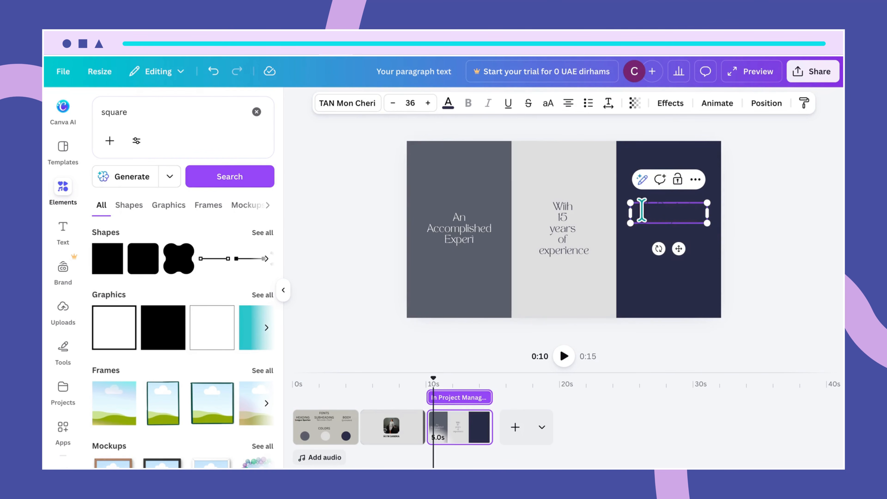
pyautogui.moveTo(642, 208); pyautogui.dragTo(713, 224)
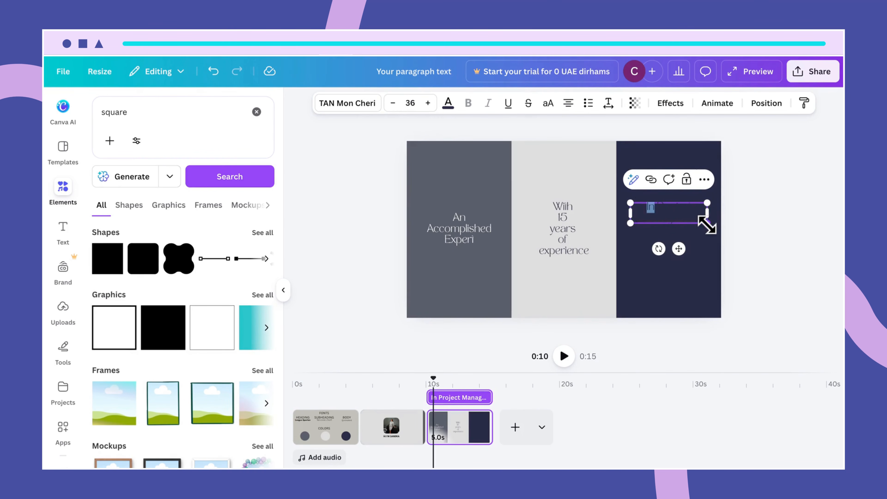
pyautogui.press('BackSpace')
pyautogui.click(639, 254)
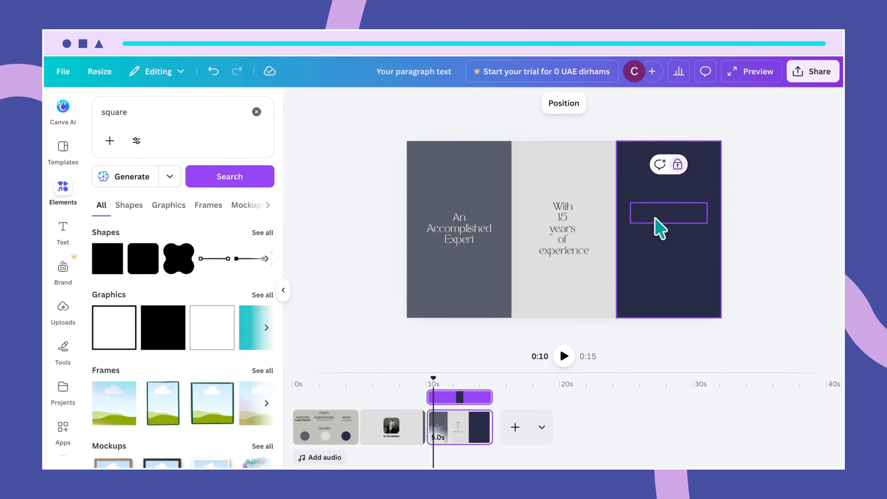
# - Make the navy strip text white, break it onto three lines and centre it
pyautogui.click(659, 224)
pyautogui.click(449, 107)
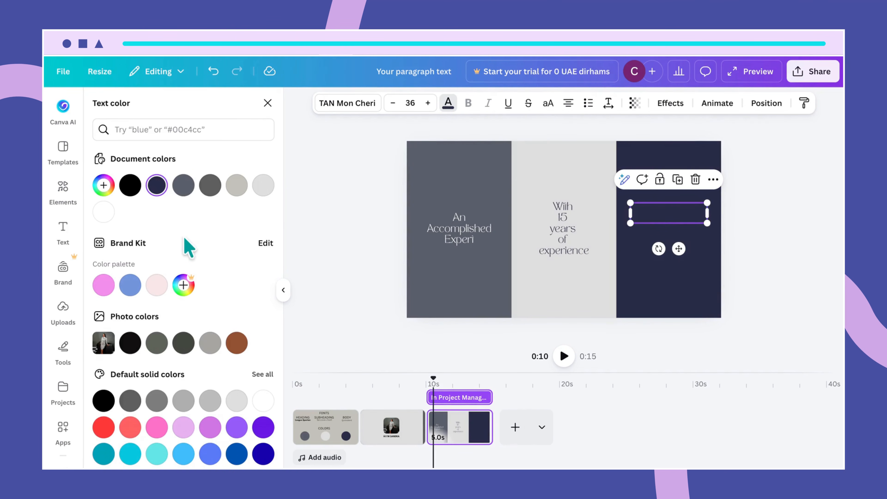
pyautogui.click(103, 212)
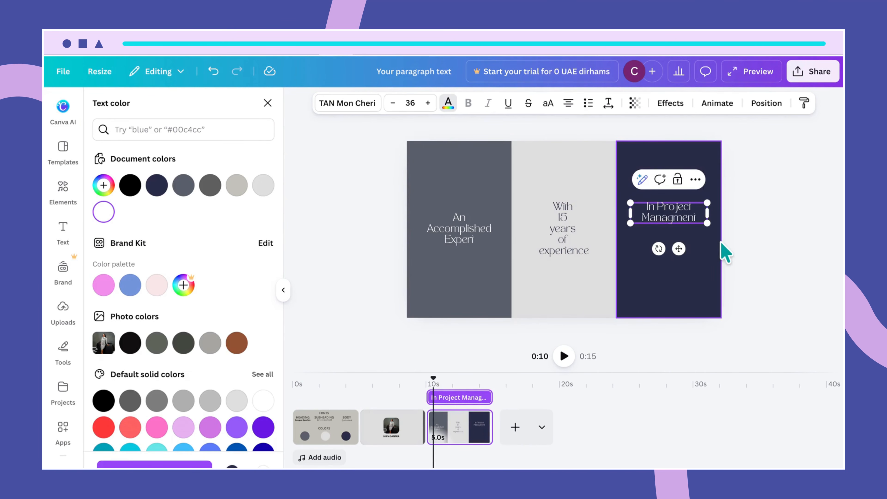
pyautogui.press('Return')
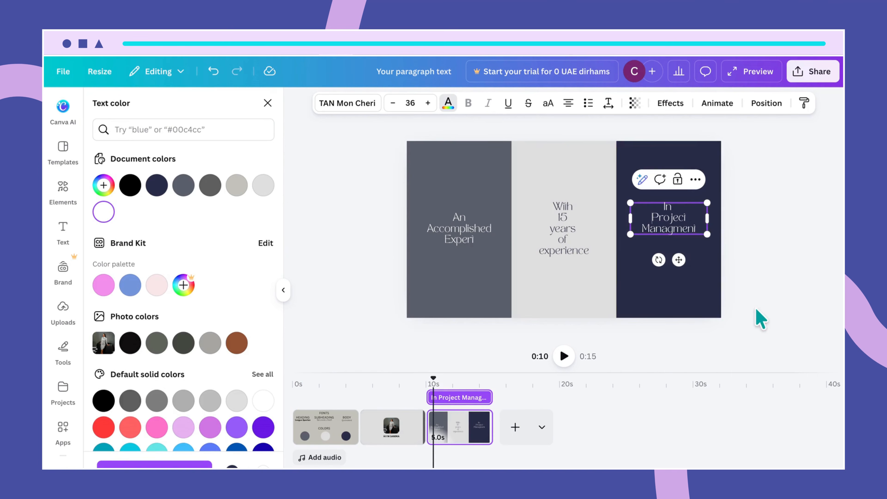
pyautogui.click(771, 265)
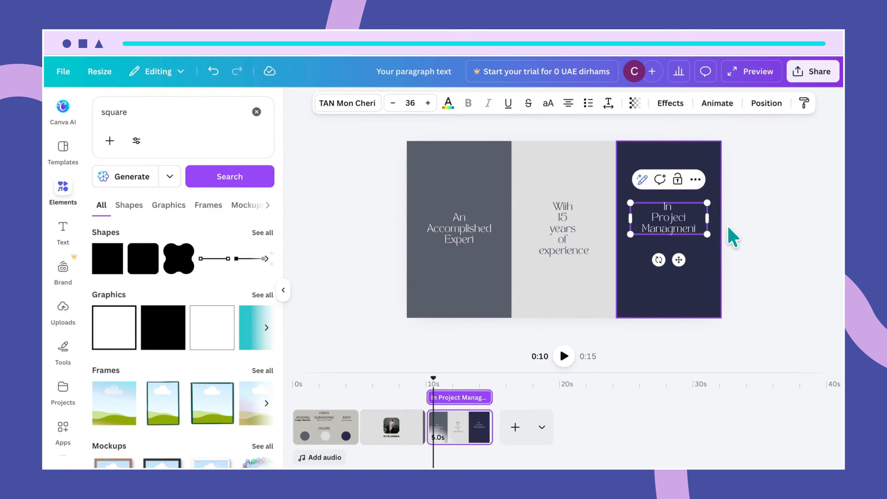
pyautogui.moveTo(700, 225); pyautogui.dragTo(691, 226)
# - Check the letter and line spacing settings of the In Project Management phrase
pyautogui.click(744, 242)
pyautogui.click(693, 242)
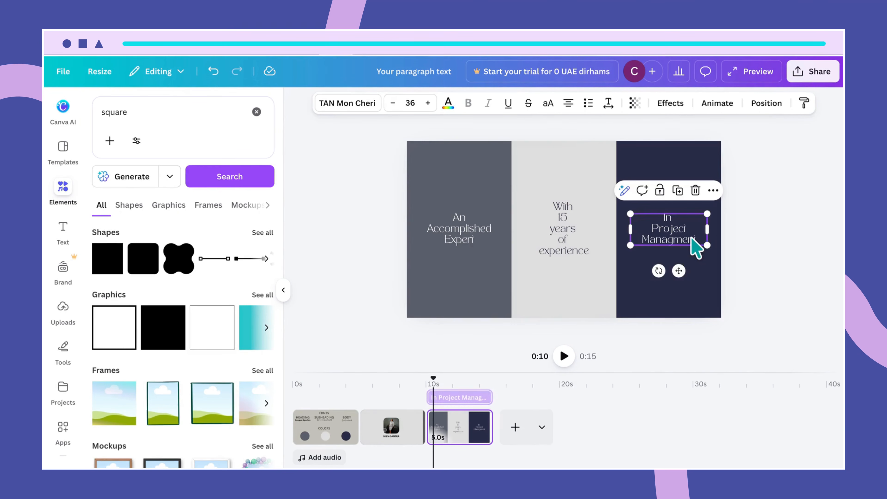
pyautogui.click(608, 103)
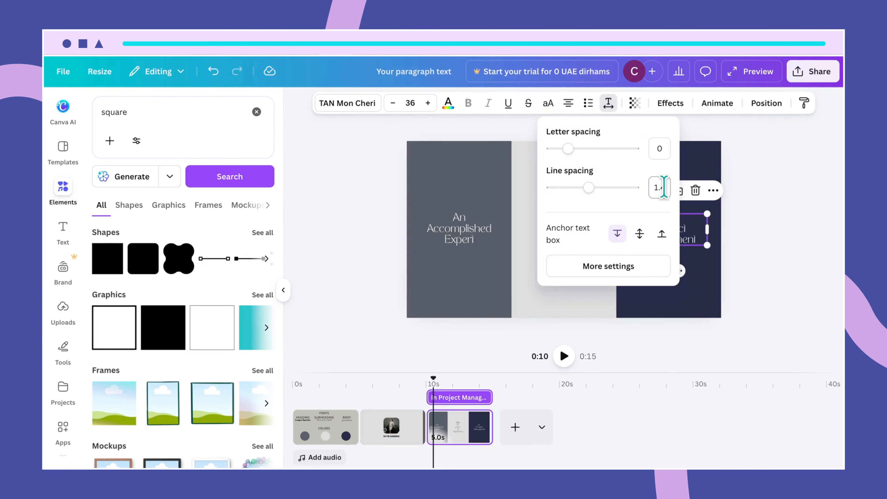
pyautogui.click(706, 278)
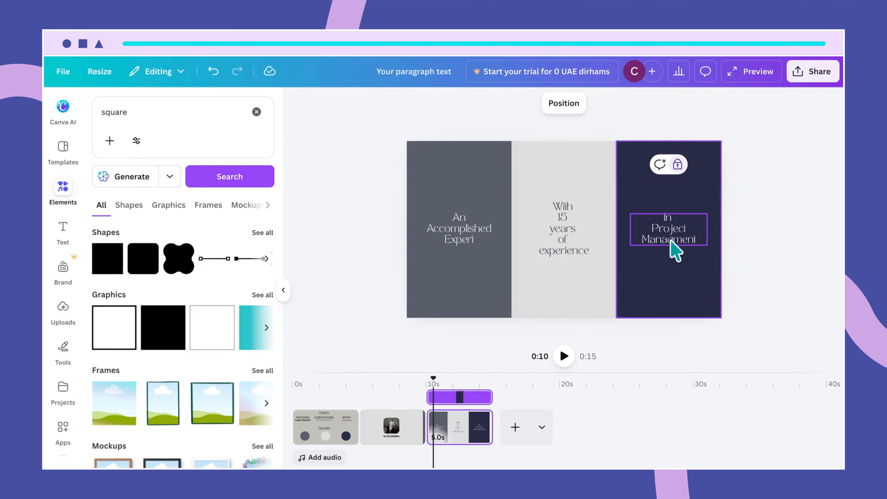
pyautogui.click(673, 245)
# - Check each strip, then select the third slide and open its Page Animations styles
pyautogui.click(686, 287)
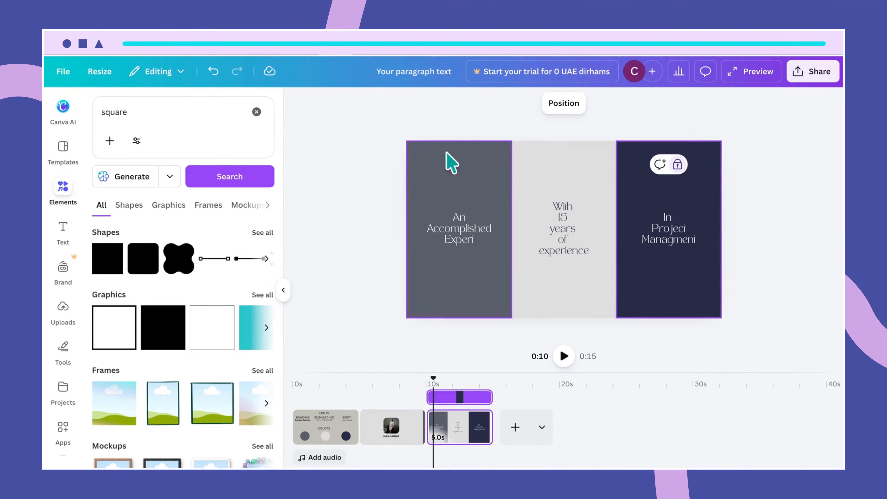
pyautogui.click(531, 183)
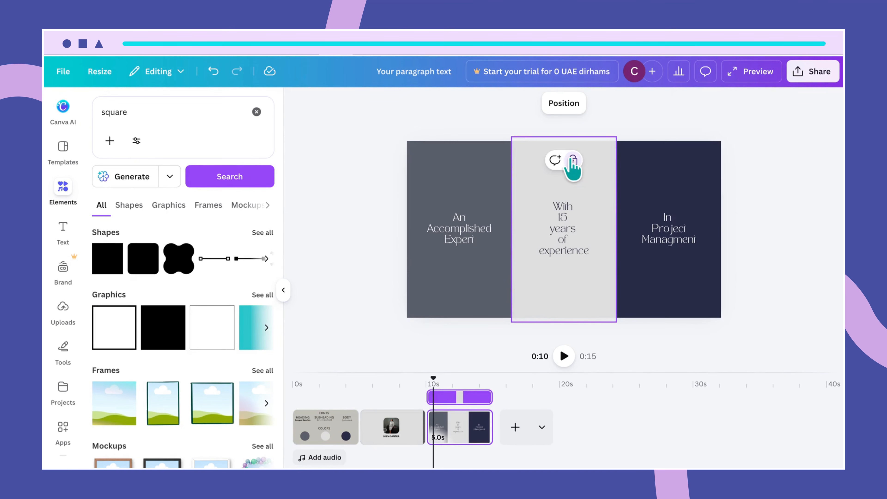
pyautogui.click(570, 166)
pyautogui.click(471, 180)
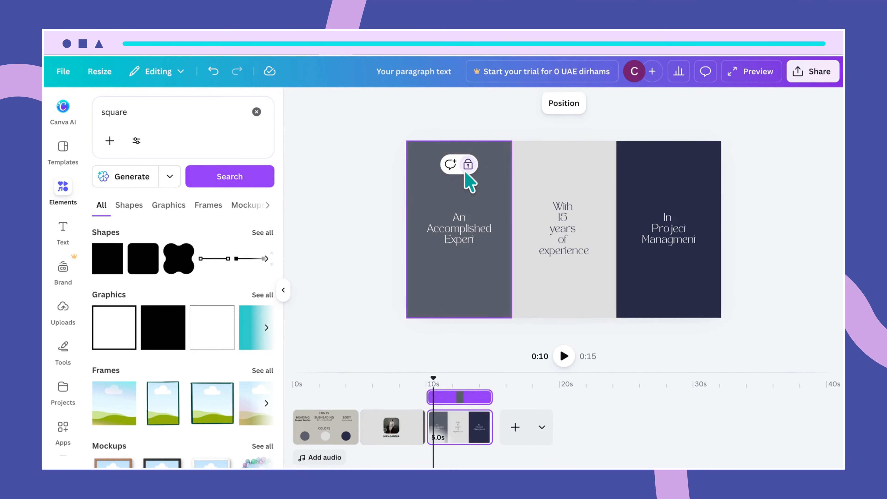
pyautogui.click(469, 172)
pyautogui.click(641, 171)
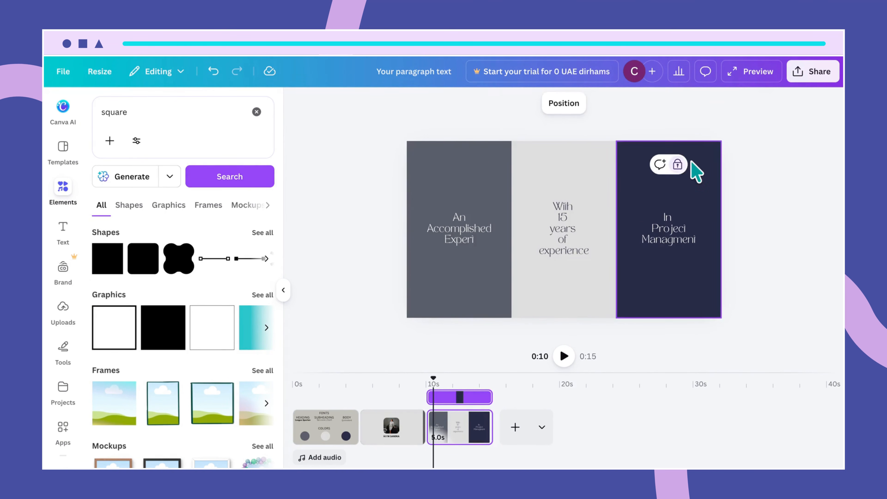
pyautogui.click(681, 168)
pyautogui.click(475, 175)
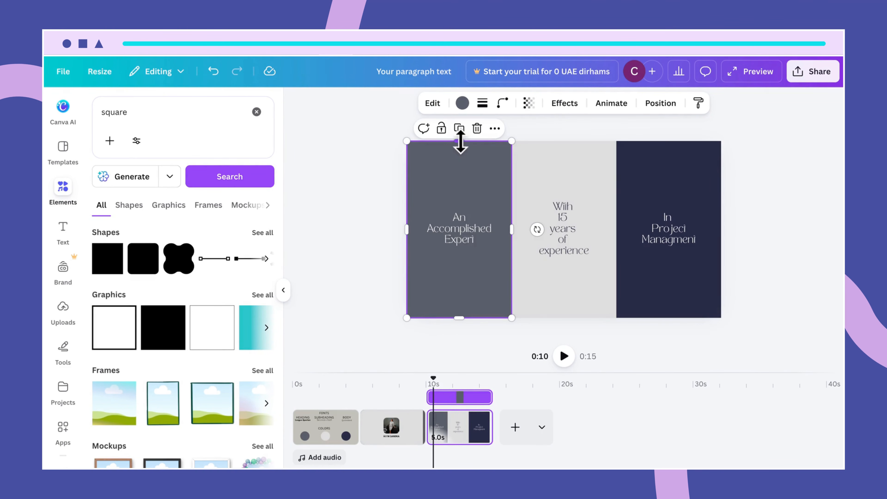
pyautogui.click(470, 430)
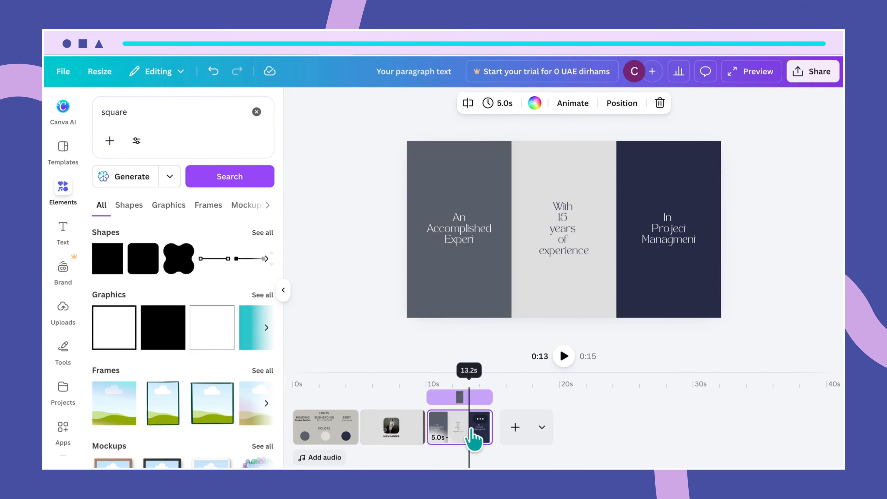
pyautogui.click(573, 105)
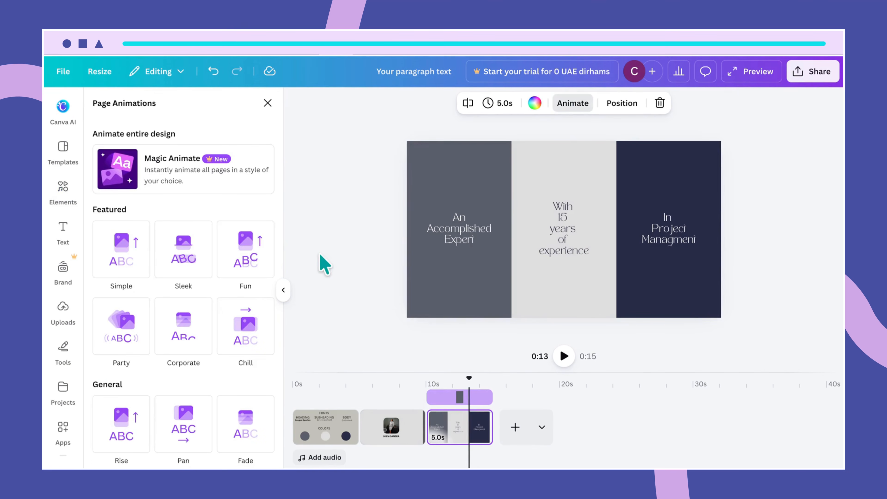
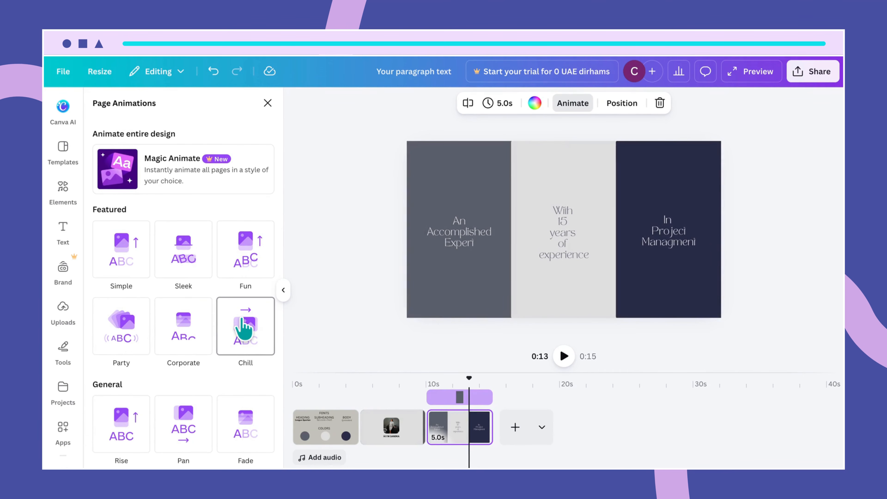
# - Apply the Chill page animation preset to the third, three-panel page
pyautogui.click(244, 329)
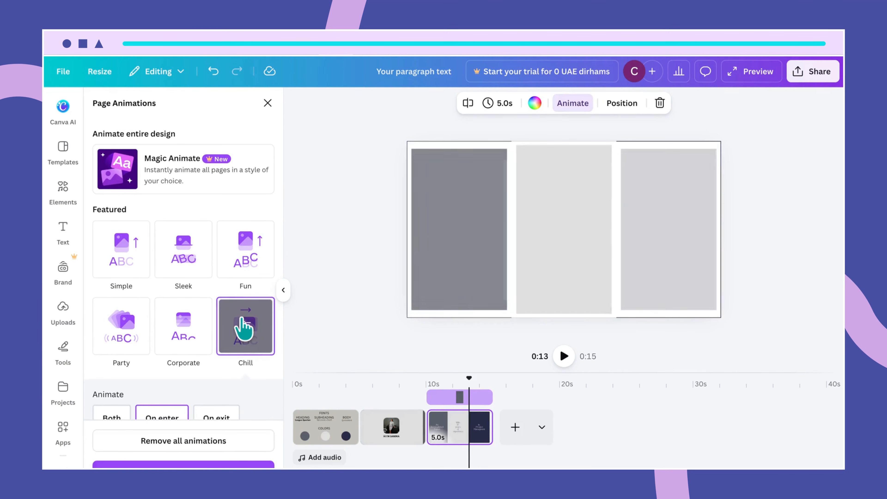
pyautogui.scroll(-2, 224, 386)
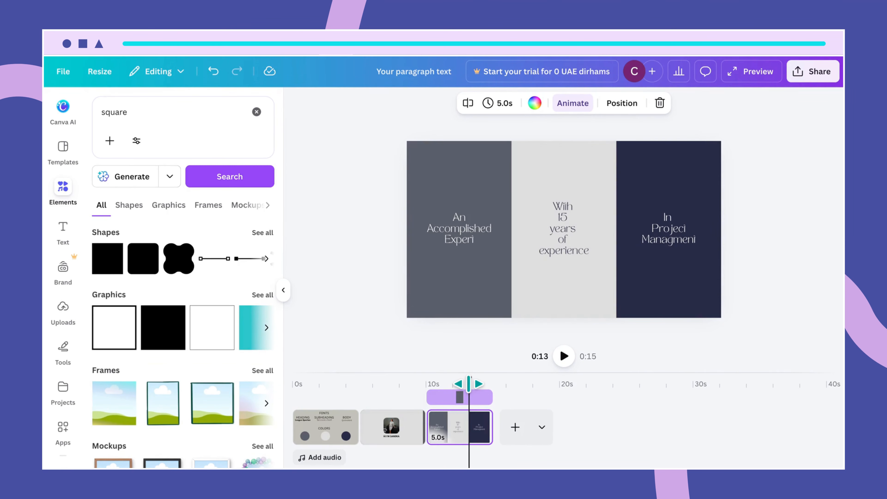
pyautogui.moveTo(469, 384); pyautogui.dragTo(359, 370)
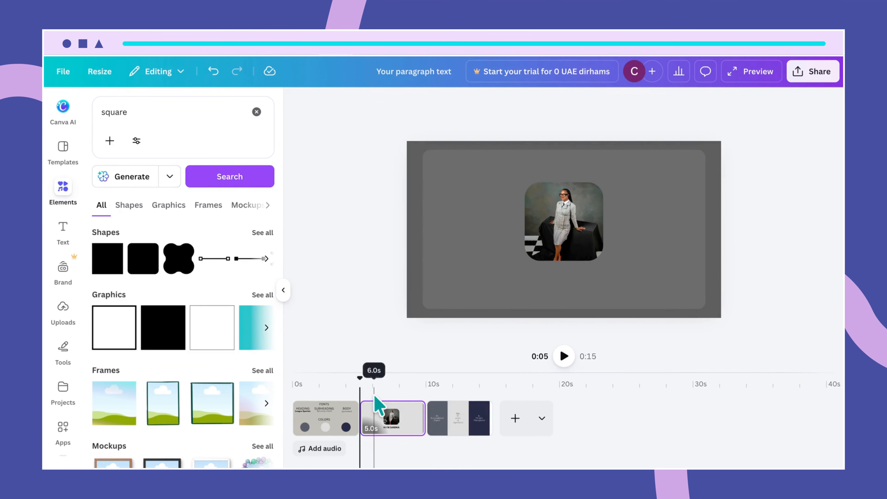
pyautogui.moveTo(360, 380); pyautogui.dragTo(358, 380)
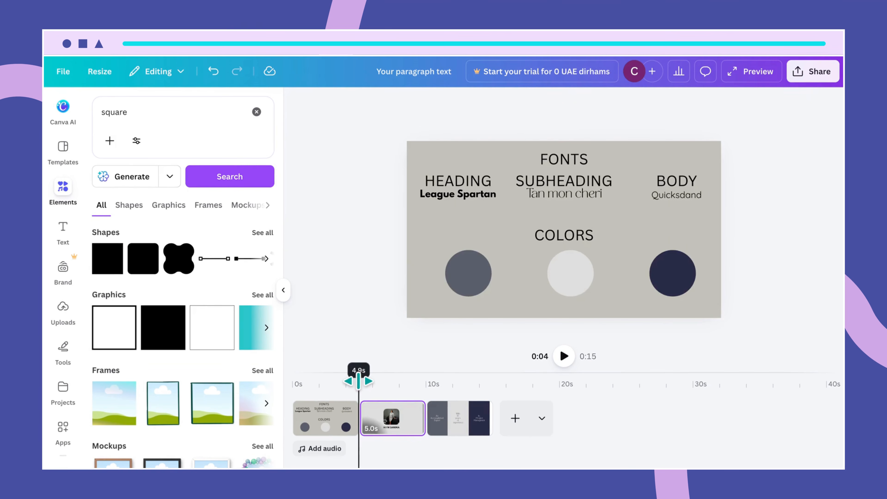
pyautogui.click(569, 362)
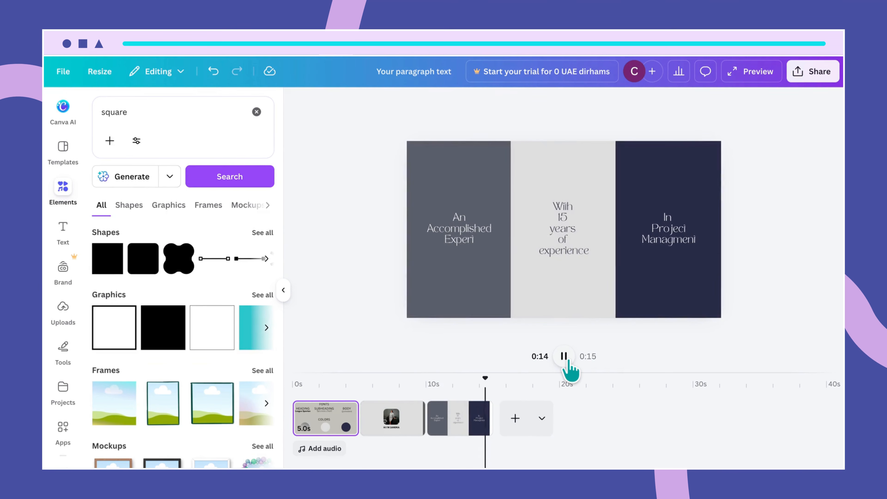
pyautogui.click(564, 357)
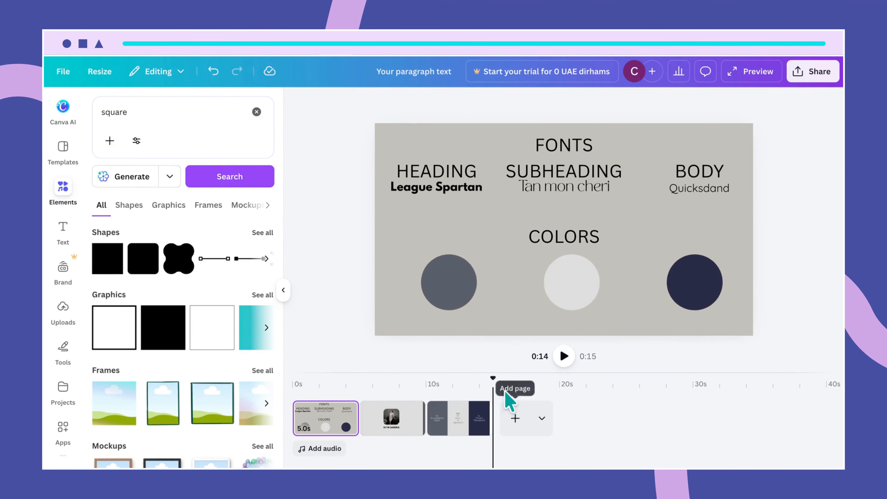
pyautogui.moveTo(493, 379); pyautogui.dragTo(494, 401)
pyautogui.click(492, 404)
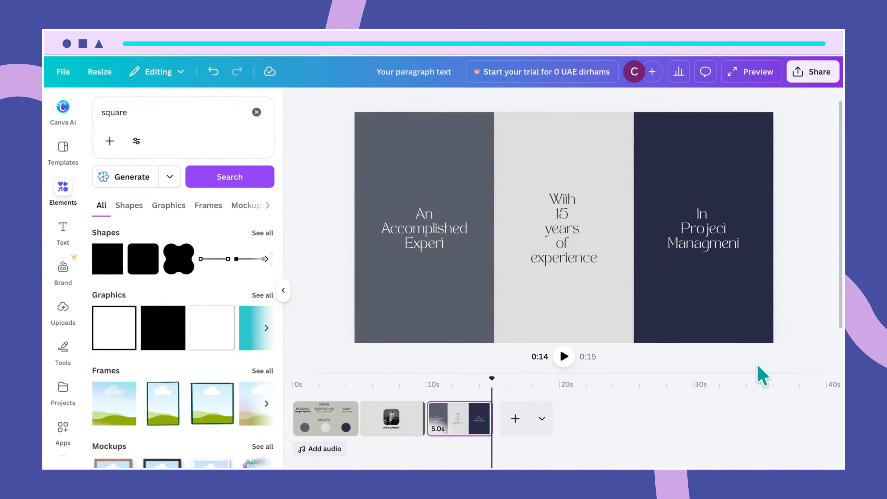
# - Add a blank fourth page after the three-panel page and clear the 'square' element search
pyautogui.click(515, 418)
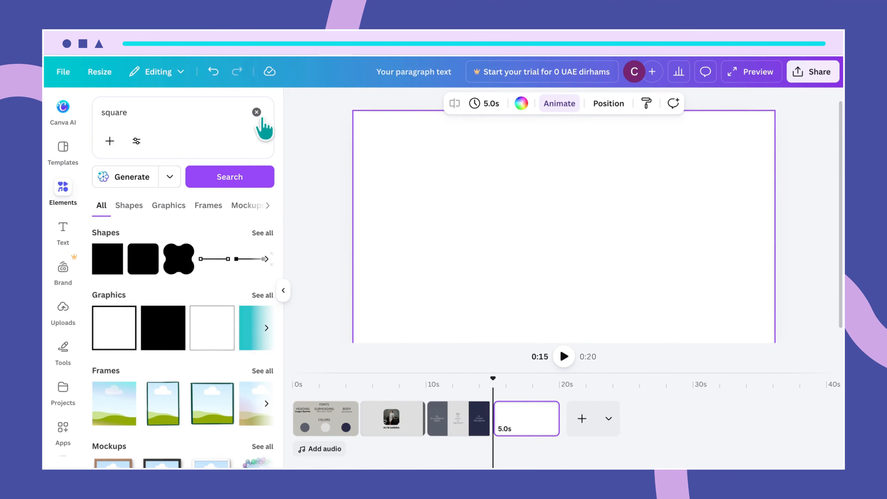
pyautogui.click(257, 113)
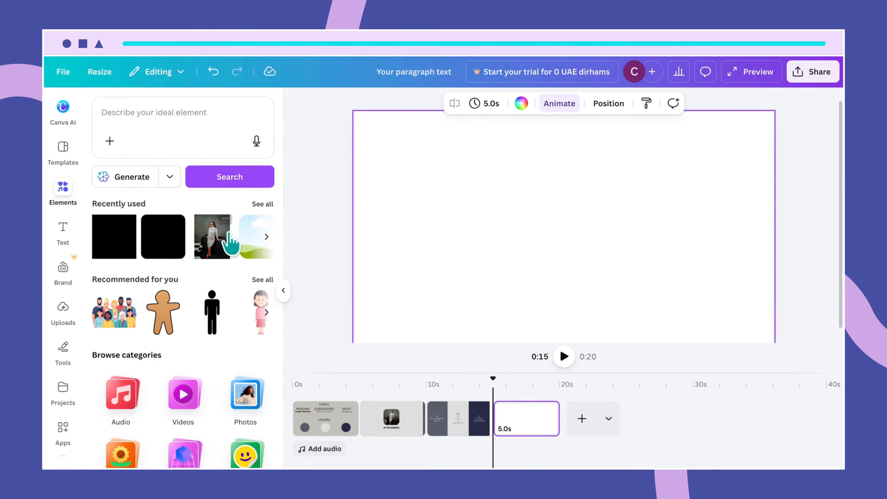
# - Add the grey-suited woman's photo and widen it to the left and right page edges
pyautogui.click(215, 249)
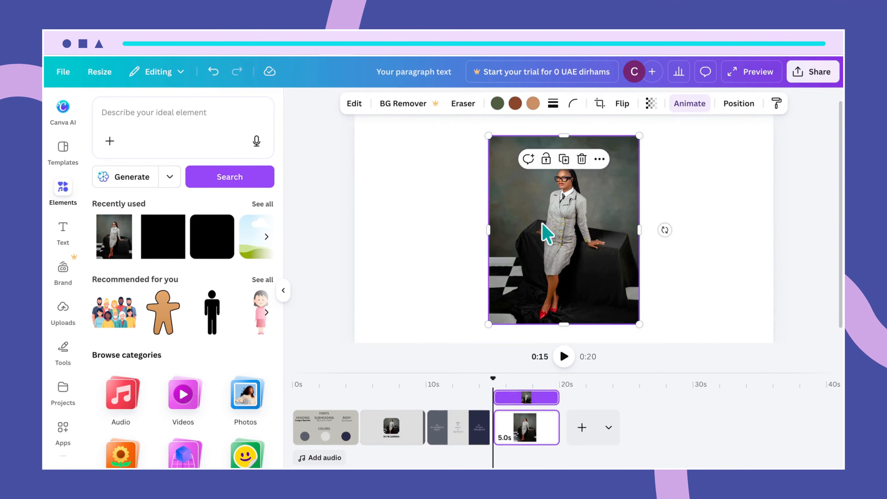
pyautogui.click(451, 356)
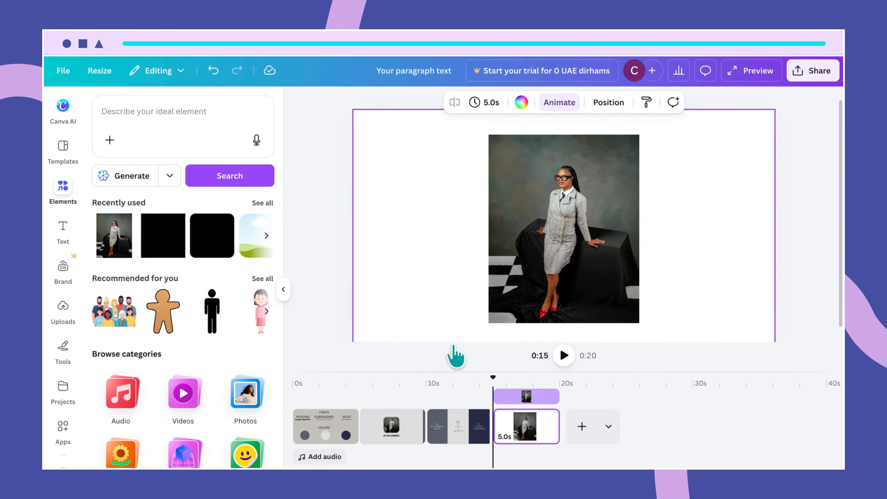
pyautogui.click(626, 260)
pyautogui.moveTo(638, 230); pyautogui.dragTo(773, 230)
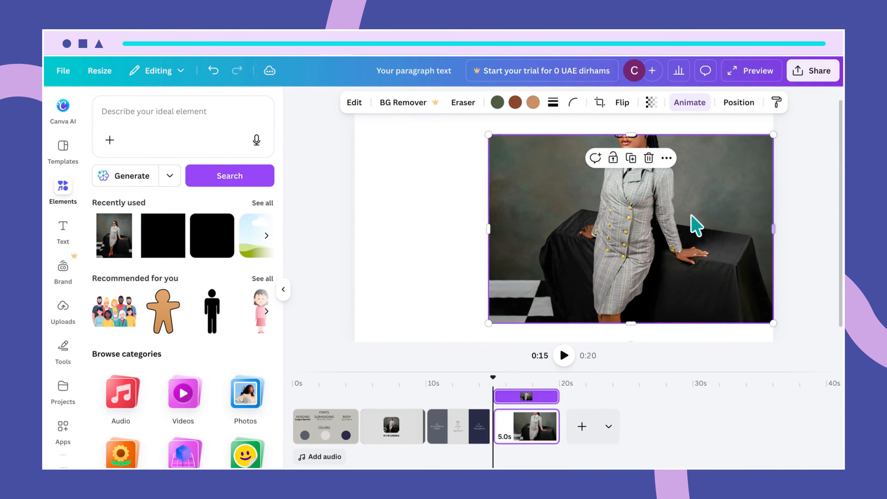
pyautogui.moveTo(488, 229); pyautogui.dragTo(356, 232)
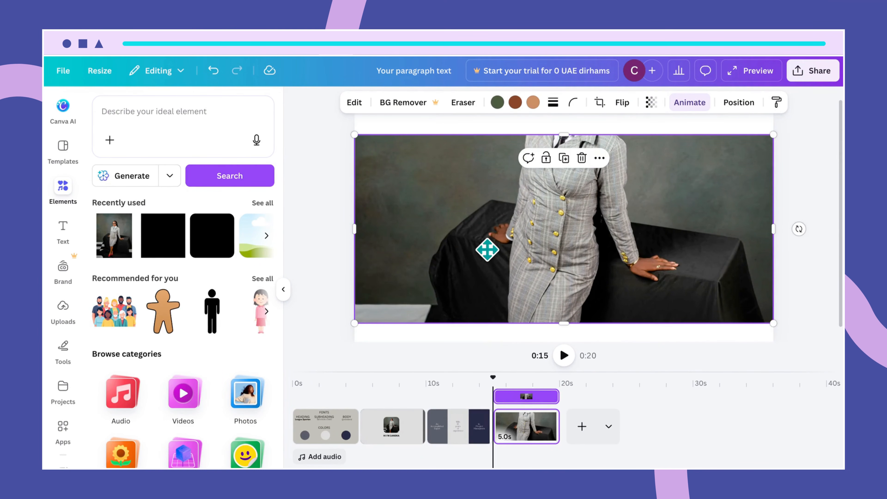
# - Crop the photo to show the woman's face and extend it to the top and bottom
pyautogui.doubleClick(488, 250)
pyautogui.rightClick(488, 251)
pyautogui.click(447, 240)
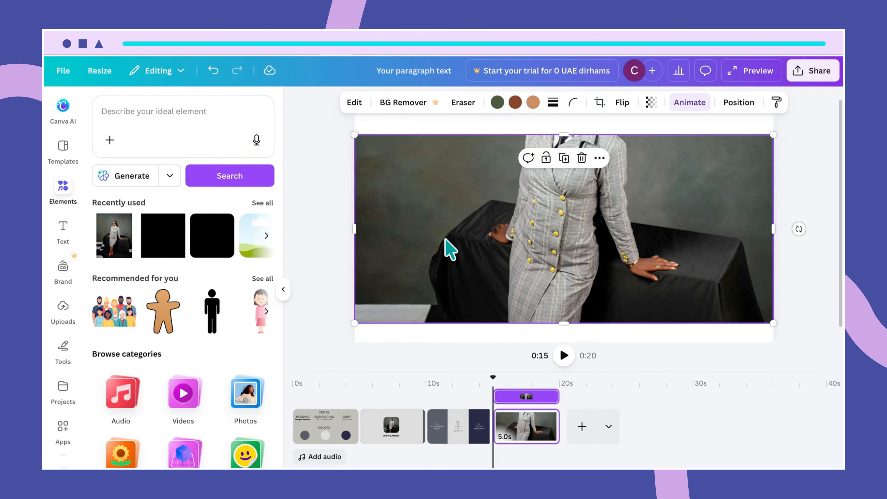
pyautogui.doubleClick(454, 230)
pyautogui.moveTo(454, 238); pyautogui.dragTo(445, 311)
pyautogui.moveTo(459, 230); pyautogui.dragTo(458, 251)
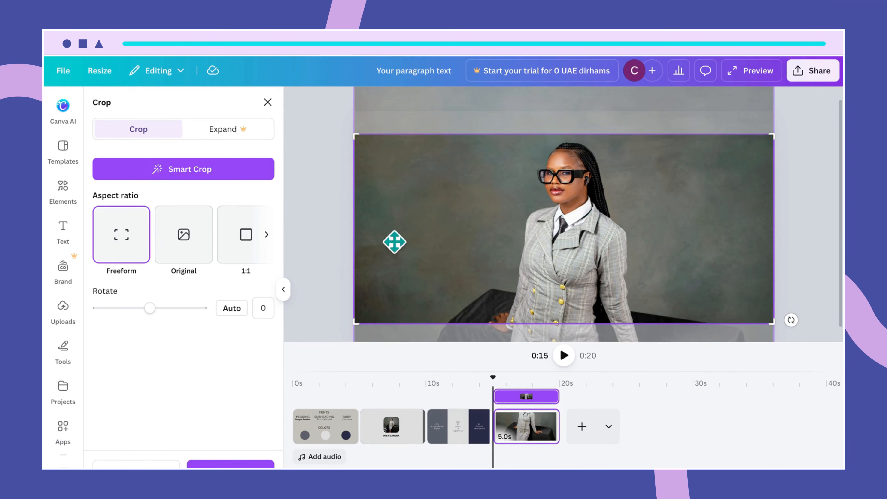
pyautogui.moveTo(505, 214); pyautogui.dragTo(480, 202)
pyautogui.click(332, 246)
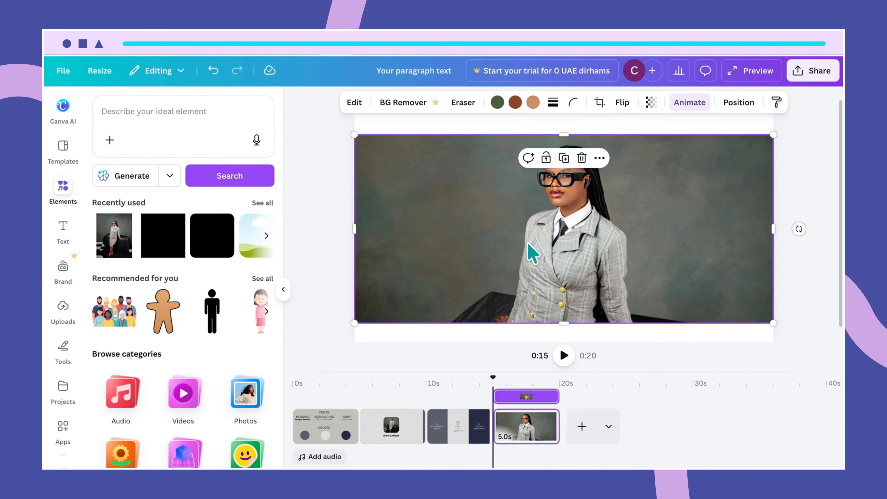
pyautogui.moveTo(566, 145); pyautogui.dragTo(565, 122)
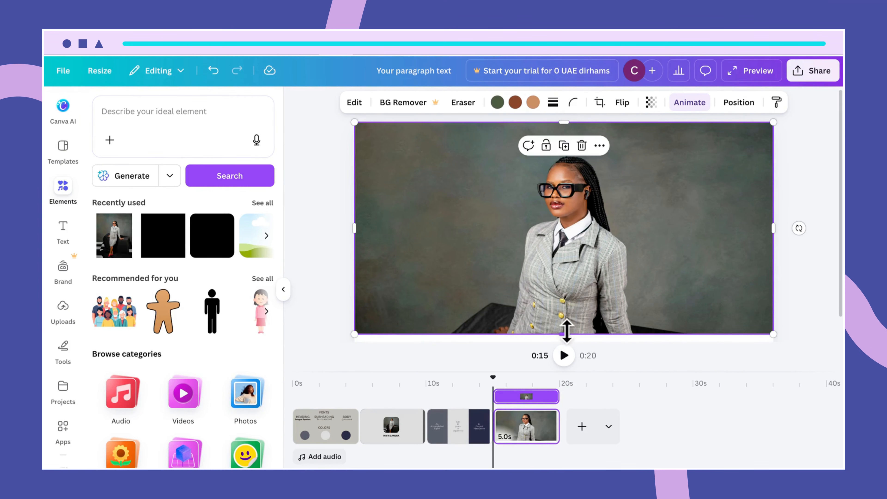
pyautogui.moveTo(567, 332); pyautogui.dragTo(569, 341)
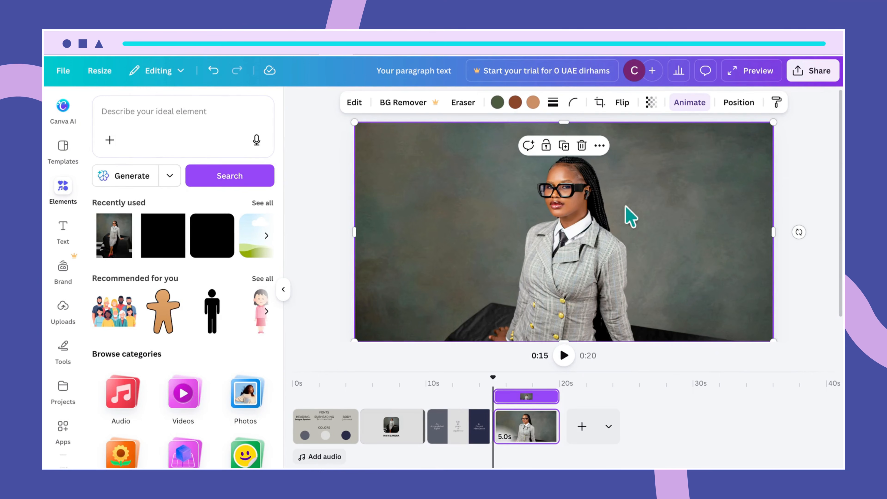
# - Fade the photo to transparency 11
pyautogui.click(651, 102)
pyautogui.click(702, 147)
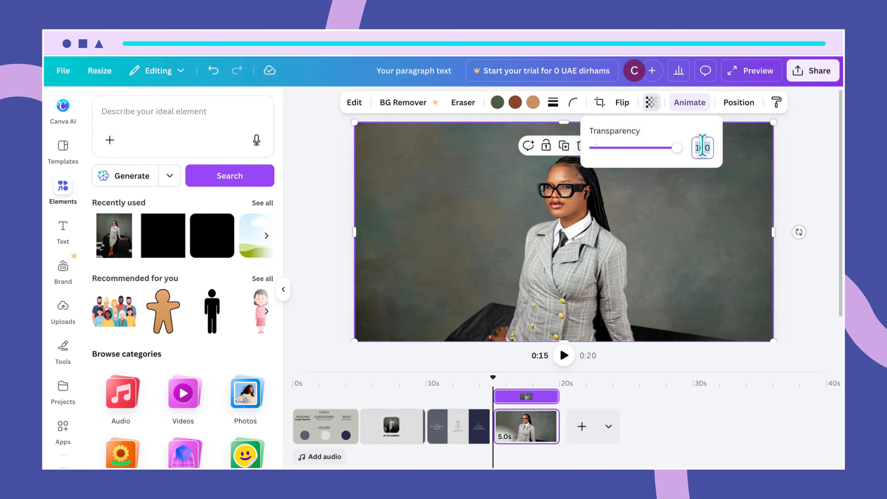
pyautogui.write('11')
pyautogui.press('Return')
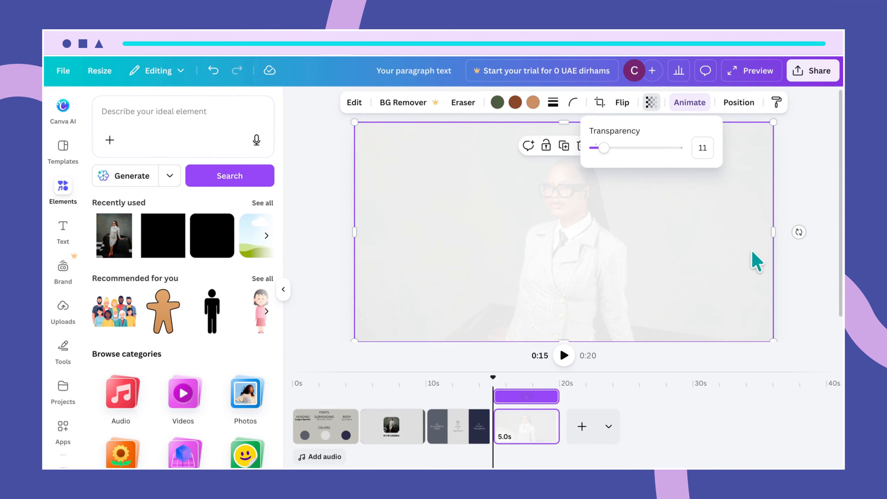
pyautogui.click(757, 267)
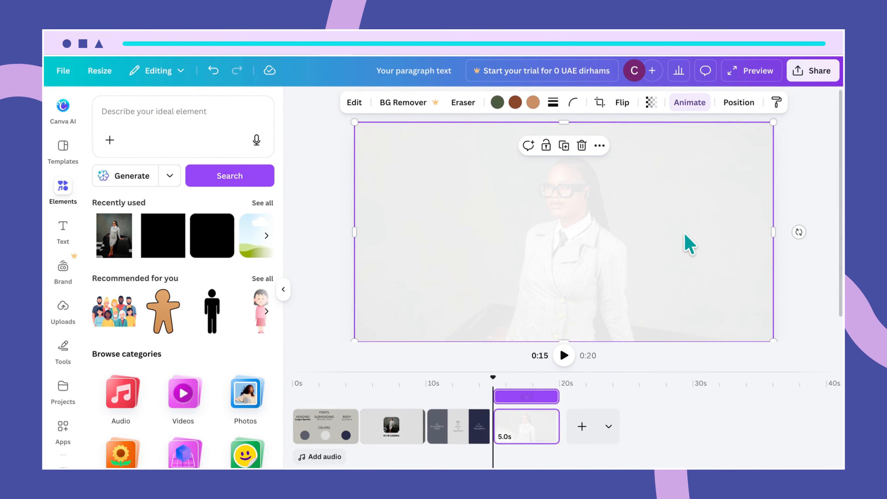
# - Add a paragraph text box at mid-page, delete its duplicate, and stretch the photo to the bottom
pyautogui.press('t')
pyautogui.click(584, 234)
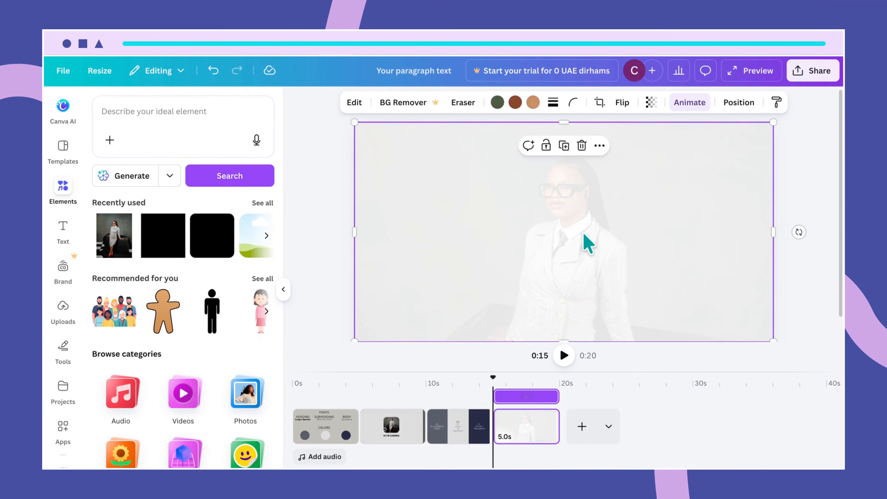
pyautogui.press('Tab')
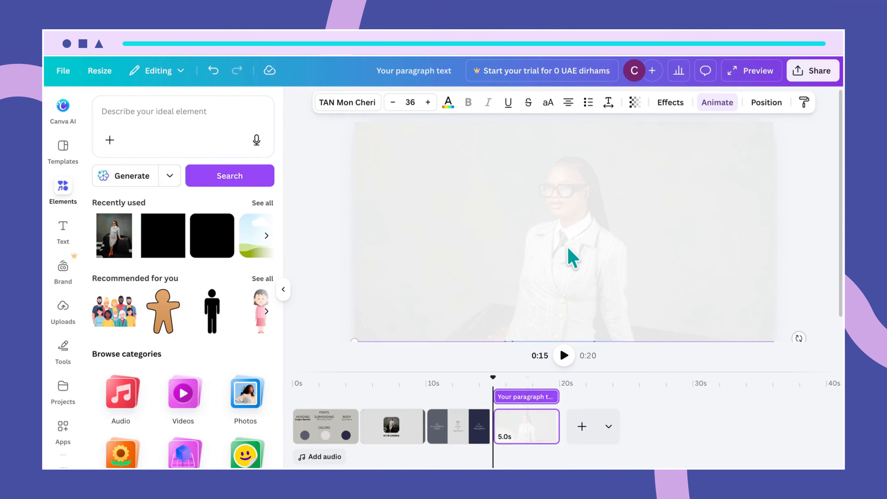
pyautogui.press('Return')
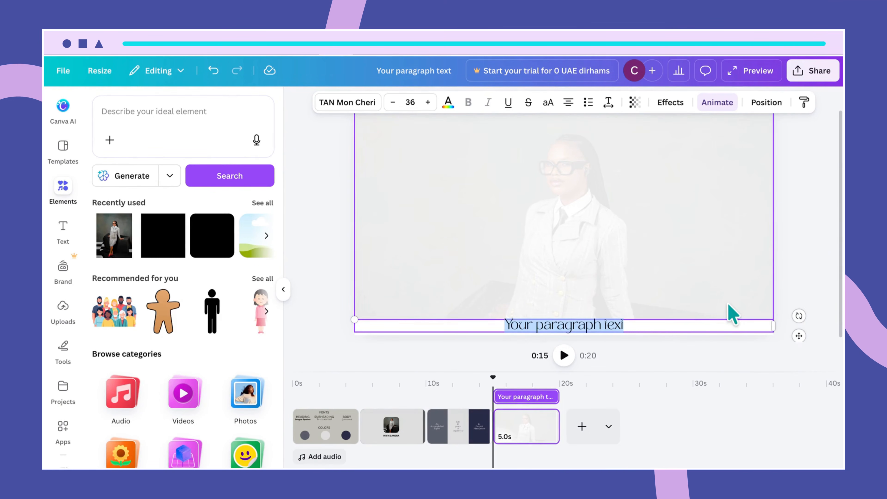
pyautogui.click(765, 279)
pyautogui.moveTo(666, 330); pyautogui.dragTo(666, 263)
pyautogui.click(619, 332)
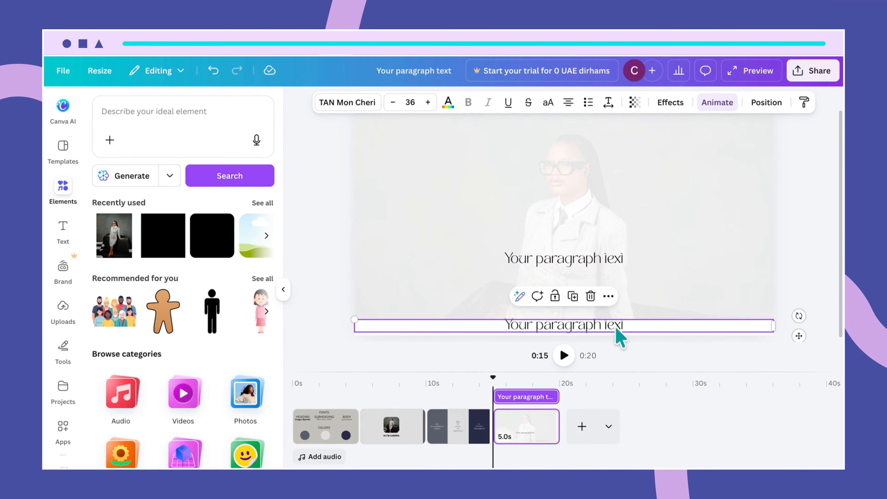
pyautogui.press('Delete')
pyautogui.click(683, 317)
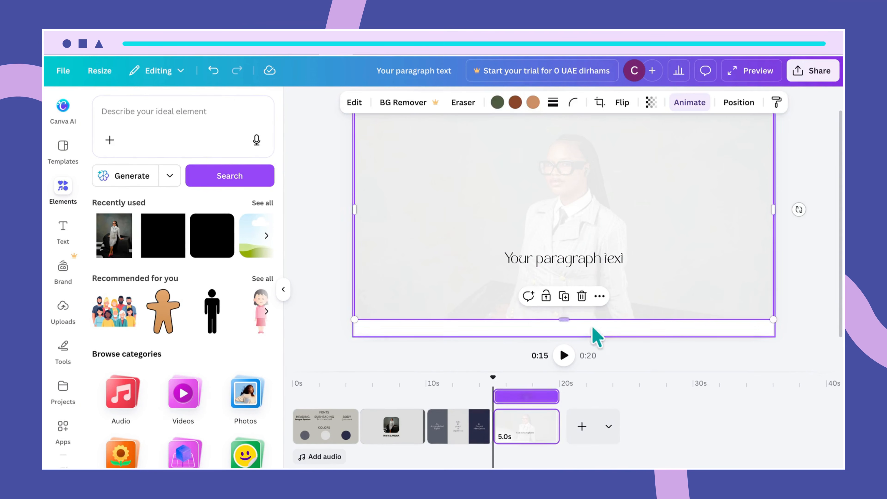
pyautogui.moveTo(566, 320); pyautogui.dragTo(570, 334)
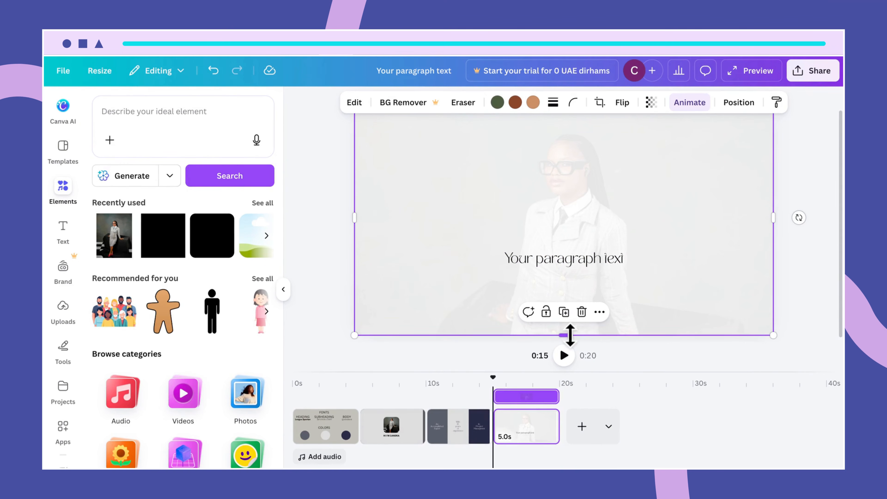
# - Replace the placeholder text with 'WHY I'M THE RIGHT CANDIDATE FOR THE ROLE', fixing typos
pyautogui.click(816, 292)
pyautogui.doubleClick(600, 261)
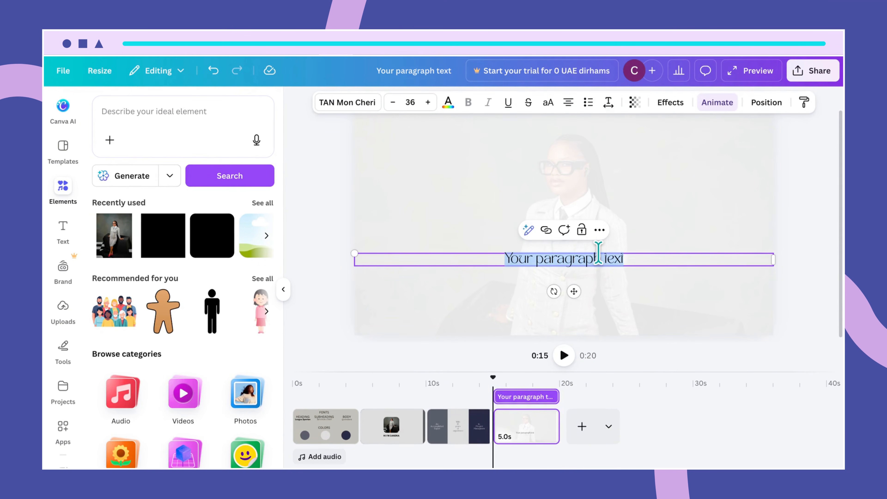
pyautogui.write('WH')
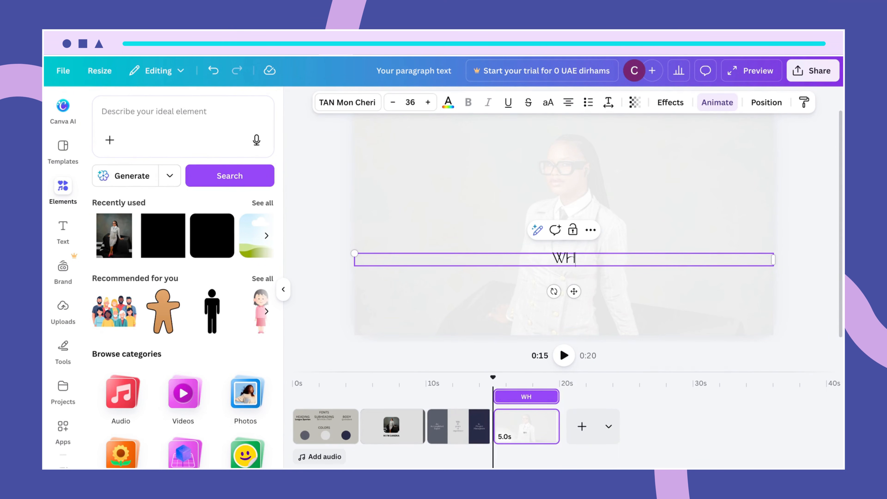
pyautogui.write("Y I'M THE RI")
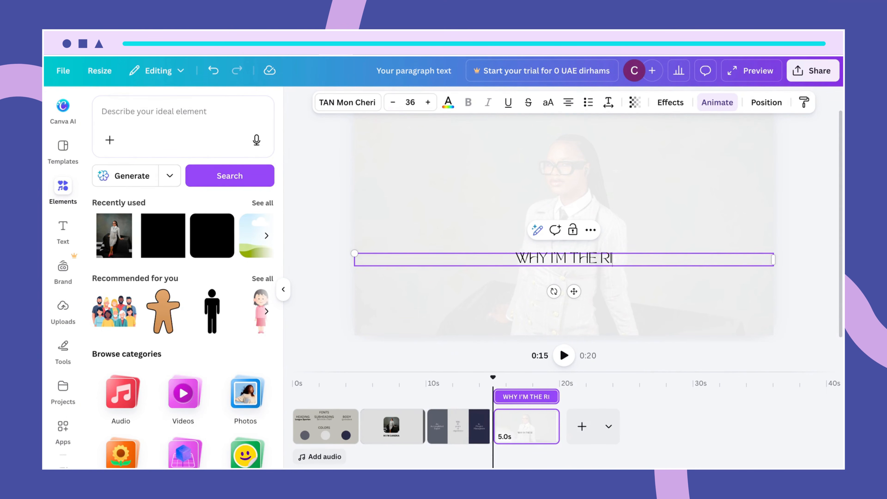
pyautogui.write('GHT THE')
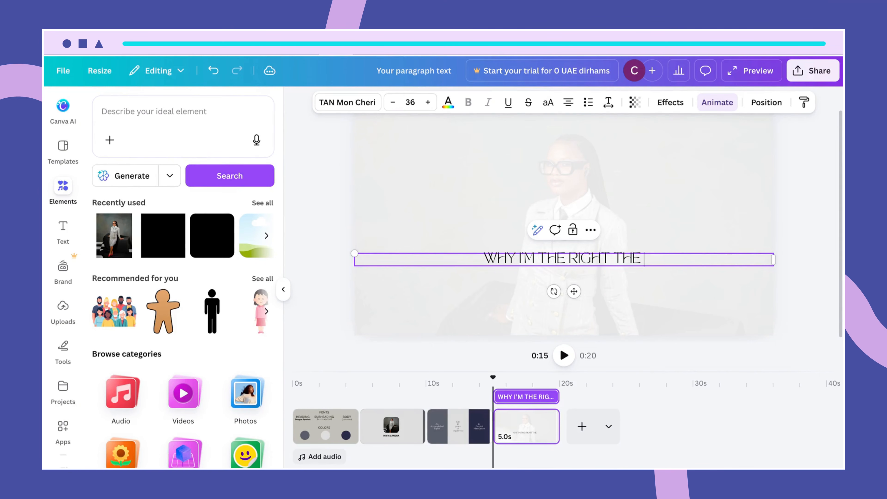
pyautogui.press('BackSpace')
pyautogui.press('BackSpace')
pyautogui.press('BackSpace')
pyautogui.write('CA')
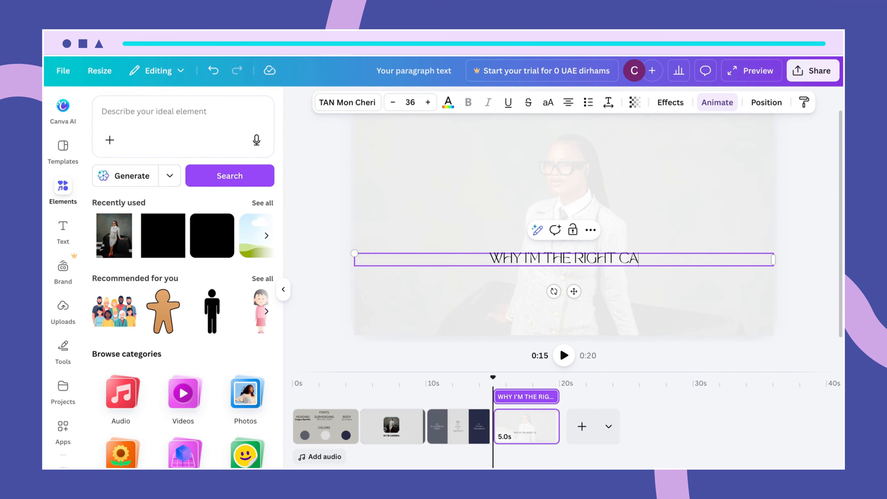
pyautogui.write('NDIDATE W')
pyautogui.press('BackSpace')
pyautogui.press('BackSpace')
pyautogui.write('FOR THE ROLE')
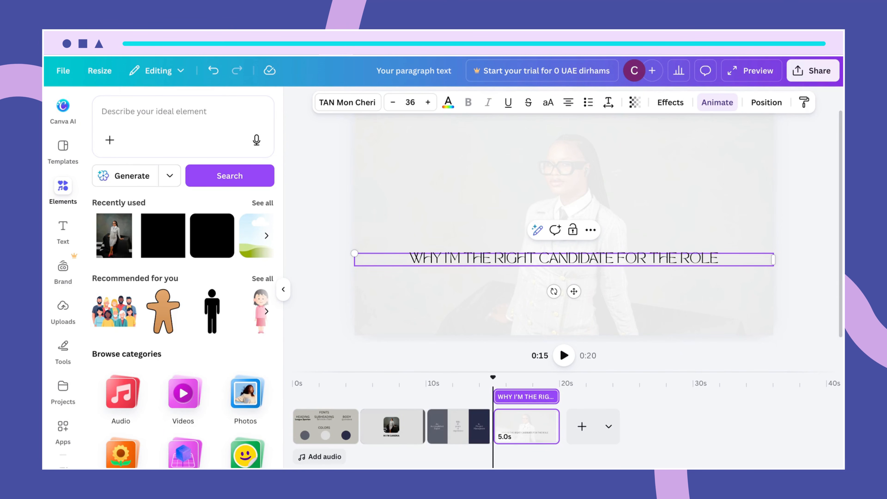
pyautogui.click(663, 276)
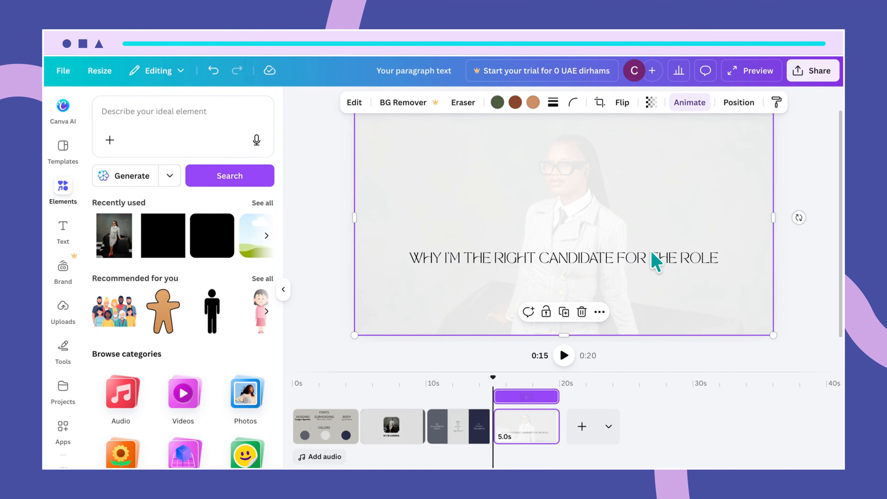
# - Break 'THE ROLE' onto a second line and move the title higher
pyautogui.click(654, 262)
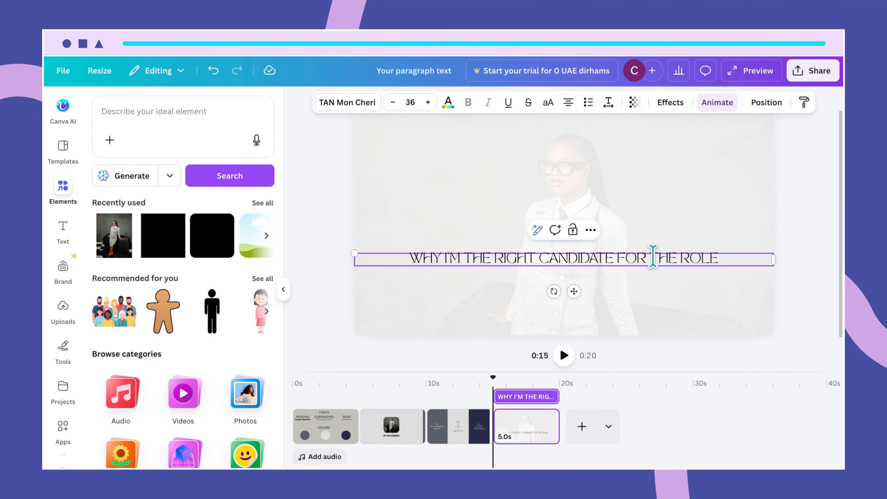
pyautogui.click(653, 257)
pyautogui.press('Return')
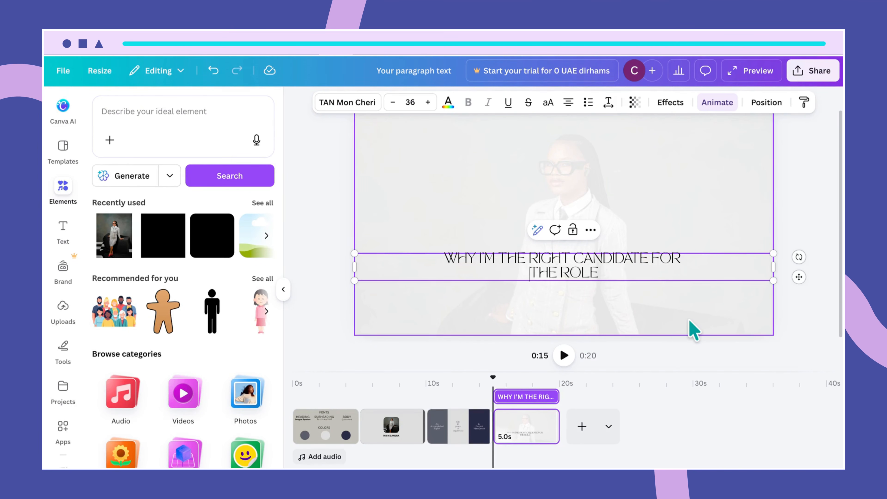
pyautogui.moveTo(640, 276); pyautogui.dragTo(638, 243)
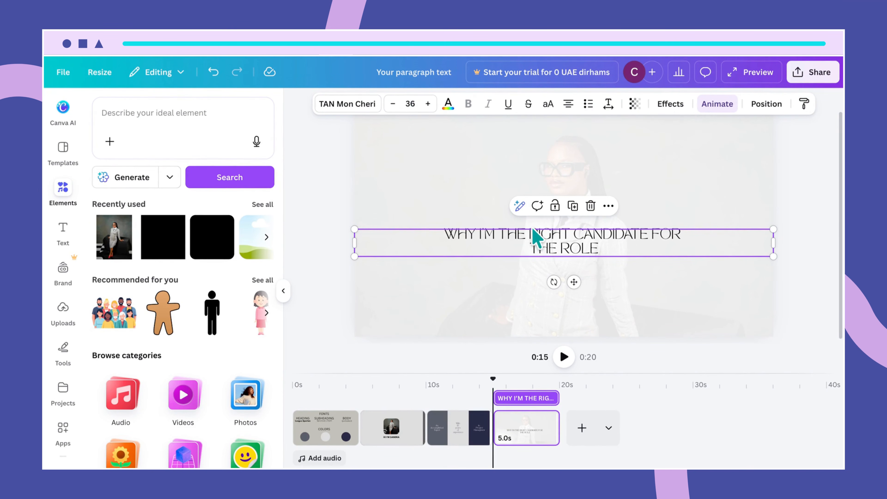
# - Set the title's font size to 45
pyautogui.click(409, 105)
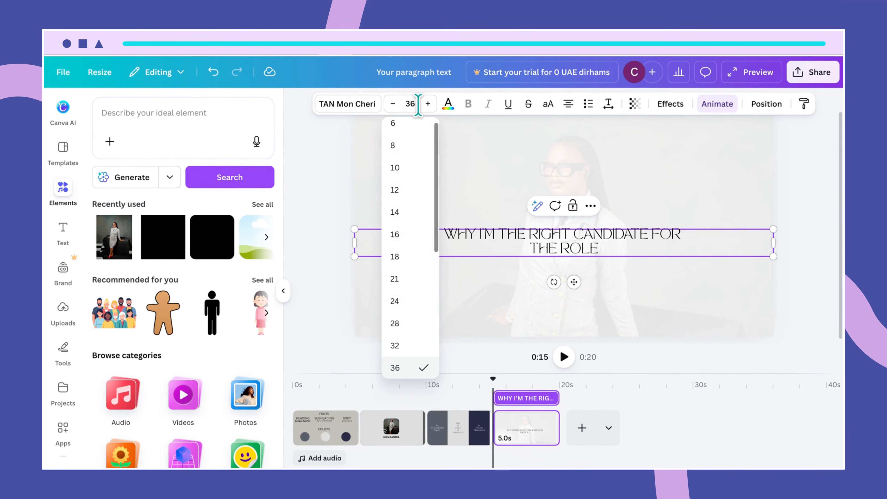
pyautogui.write('45')
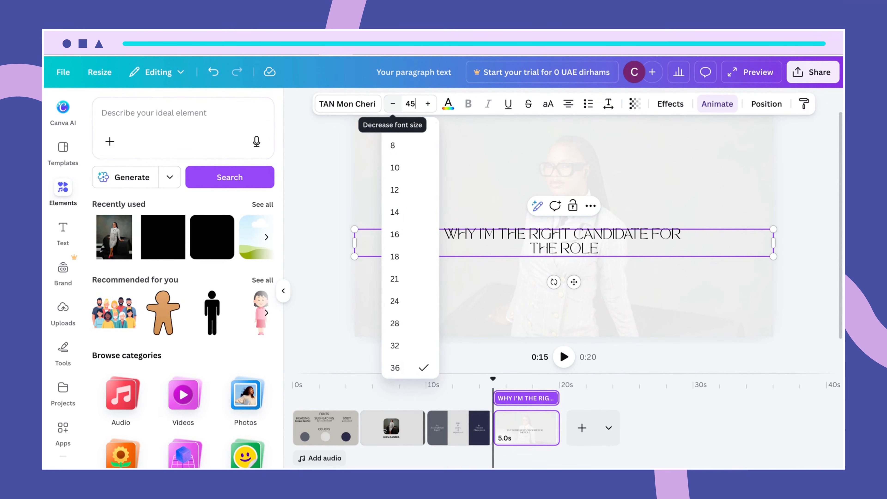
pyautogui.press('Return')
pyautogui.click(449, 265)
pyautogui.click(415, 240)
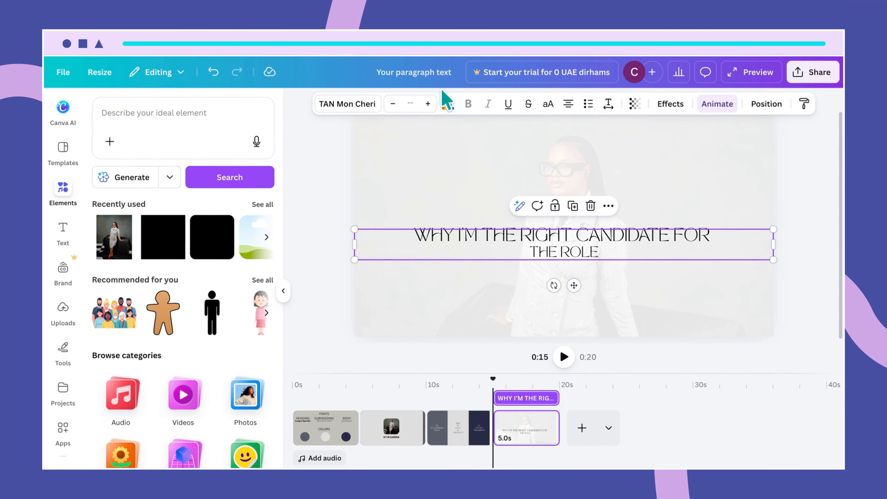
pyautogui.click(412, 104)
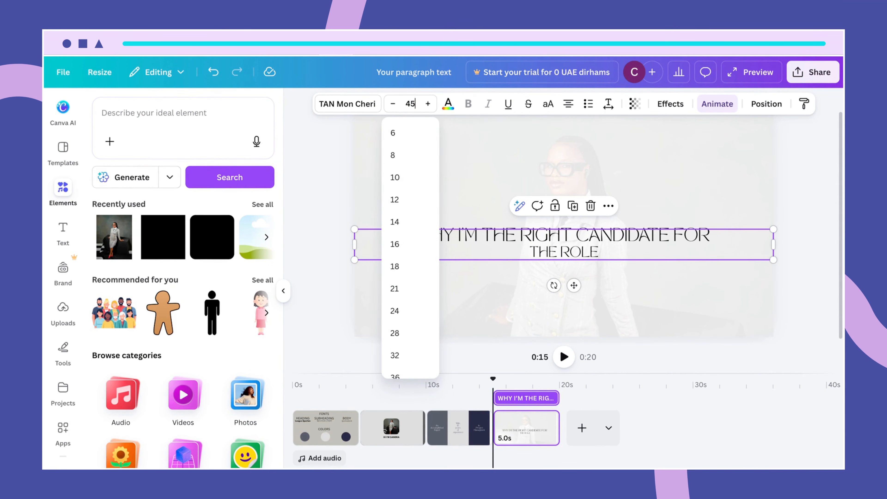
pyautogui.press('Return')
# - Raise the title higher and shift the photo upward within its crop frame
pyautogui.click(660, 279)
pyautogui.click(653, 258)
pyautogui.moveTo(653, 258); pyautogui.dragTo(643, 226)
pyautogui.click(679, 299)
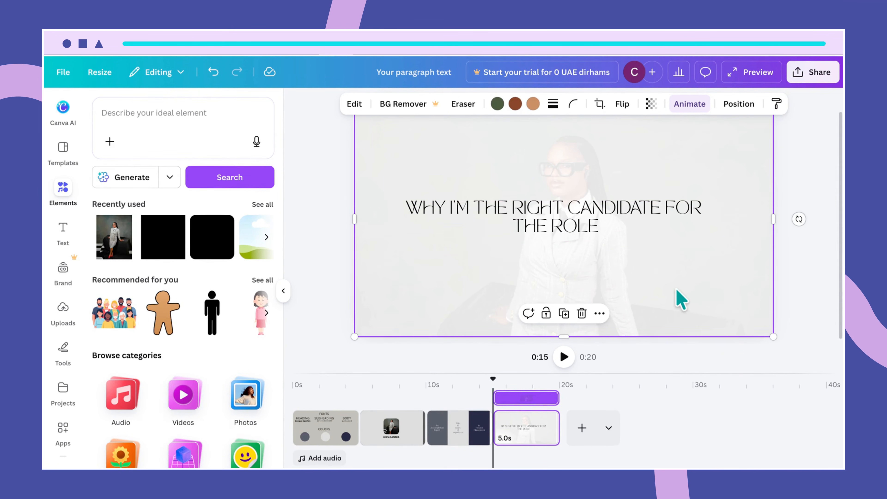
pyautogui.doubleClick(675, 292)
pyautogui.moveTo(670, 279); pyautogui.dragTo(669, 260)
pyautogui.click(327, 247)
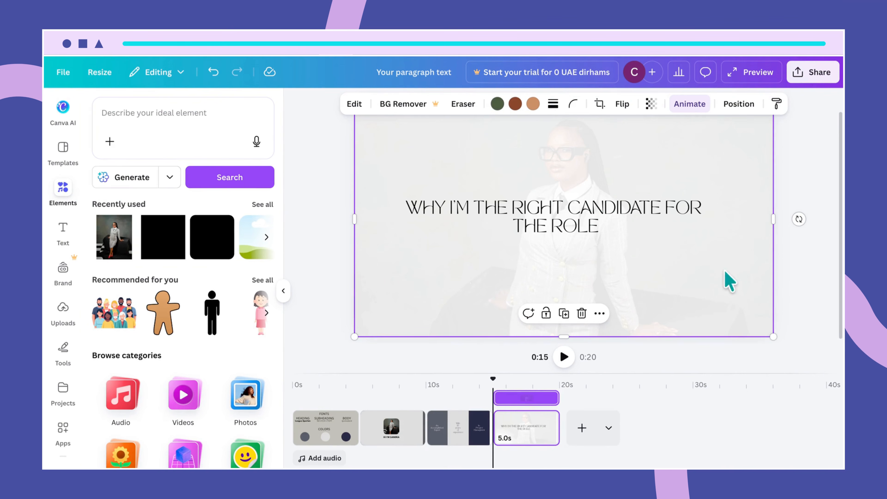
# - Give the background photo the Ink animation
pyautogui.click(801, 278)
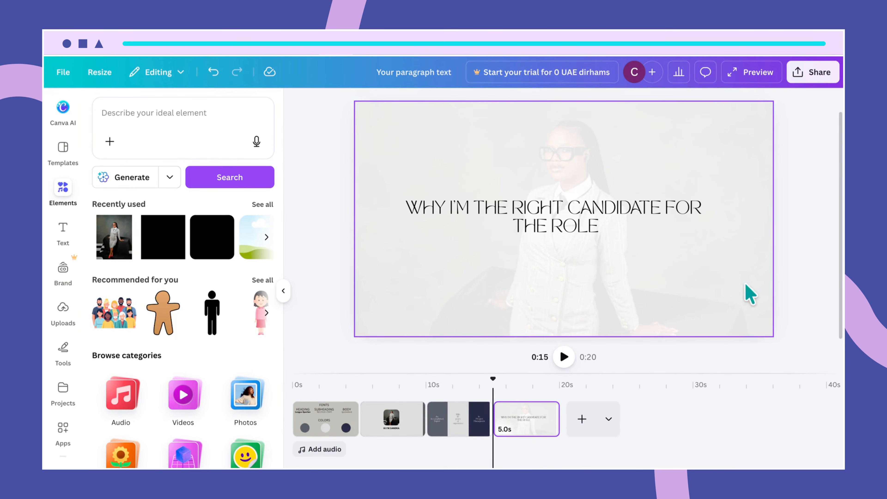
pyautogui.click(727, 285)
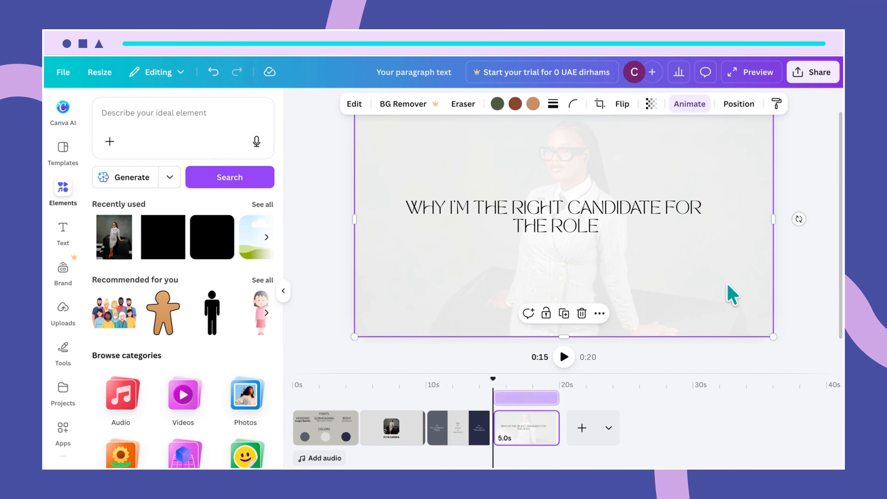
pyautogui.click(684, 110)
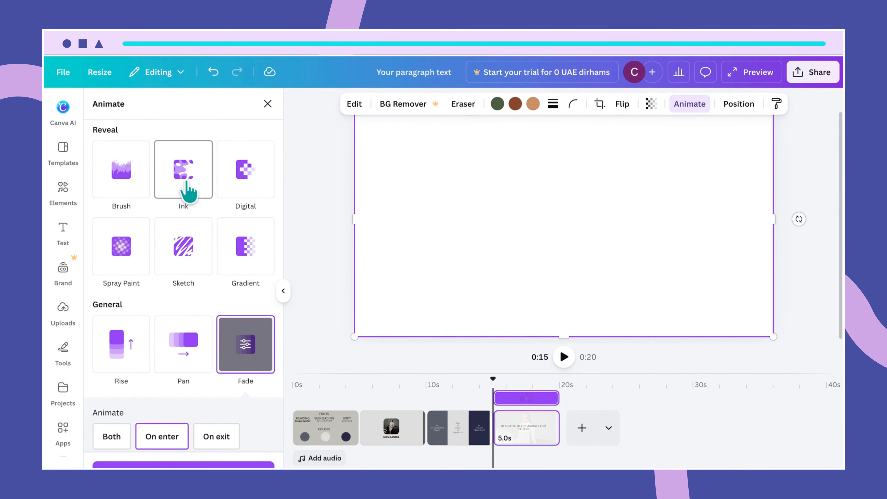
pyautogui.click(189, 192)
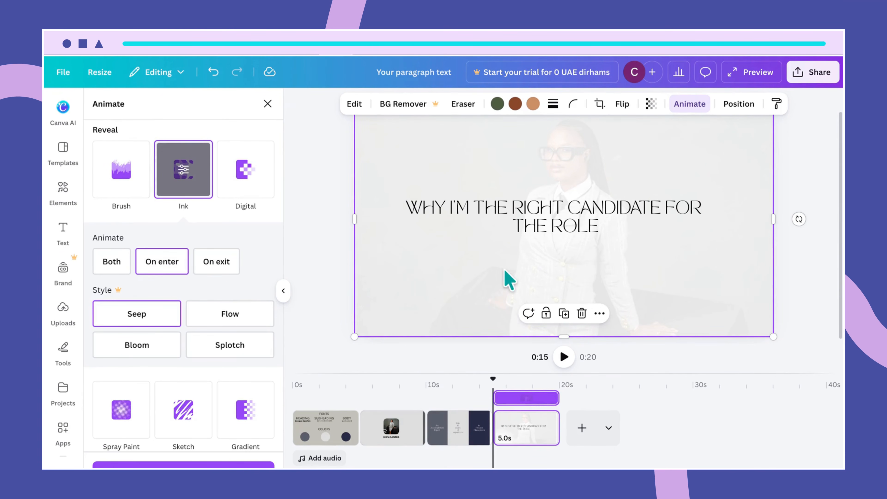
pyautogui.click(808, 262)
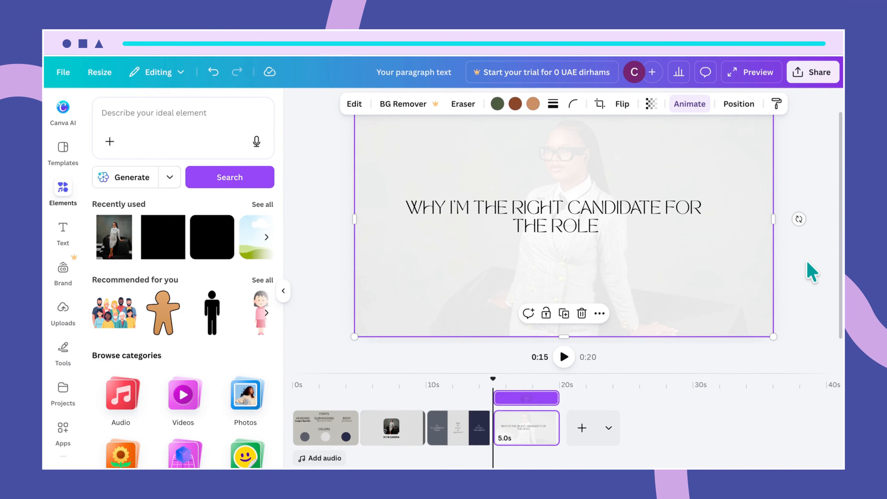
pyautogui.click(811, 272)
# - Give the title text the Merge animation
pyautogui.click(655, 218)
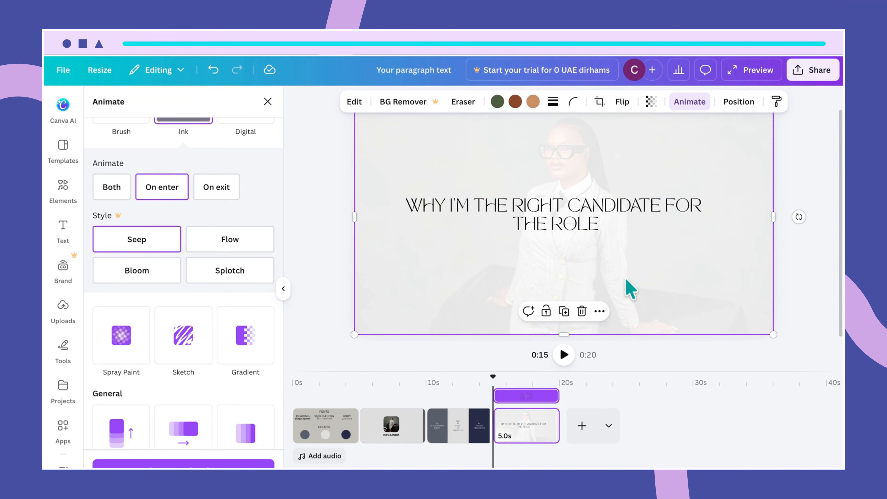
pyautogui.click(607, 222)
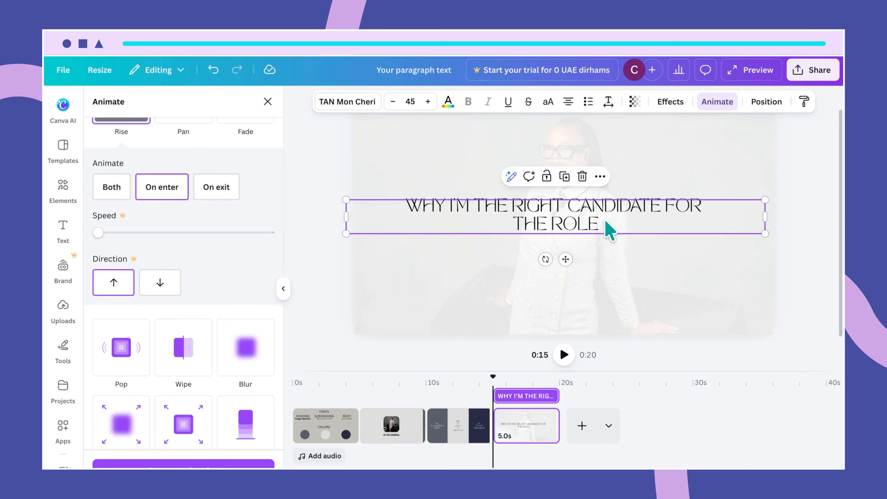
pyautogui.click(718, 113)
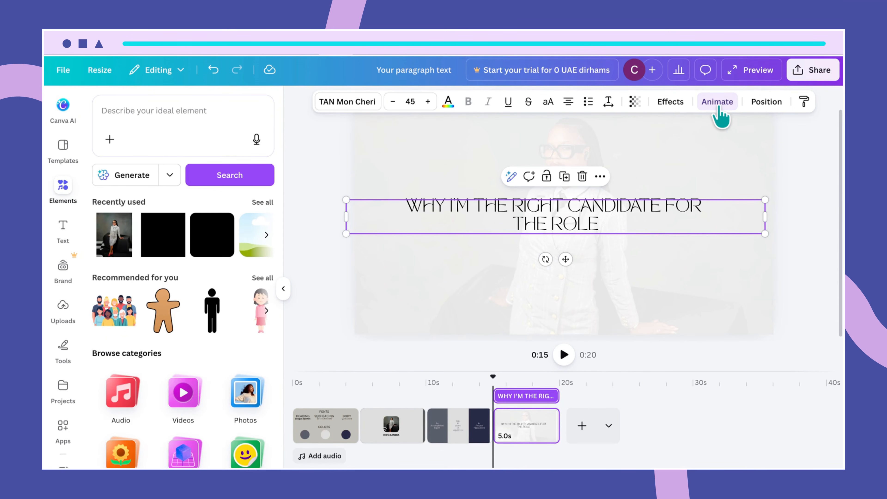
pyautogui.click(719, 114)
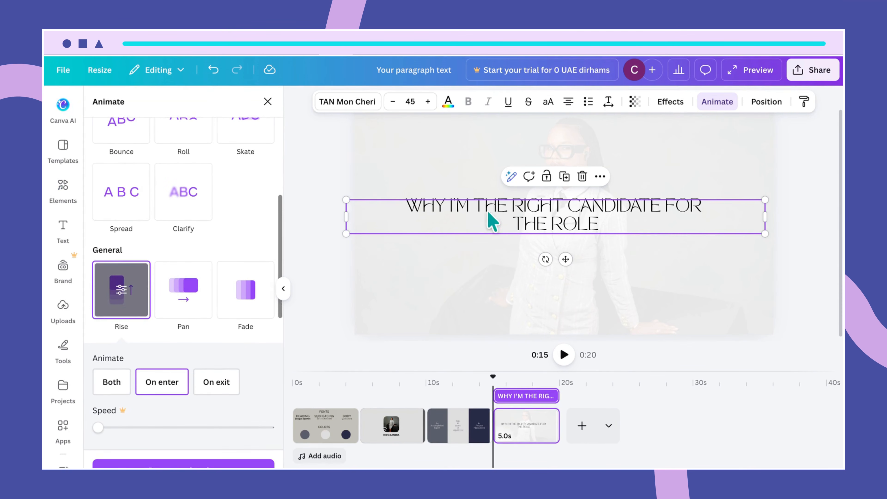
pyautogui.scroll(5, 200, 284)
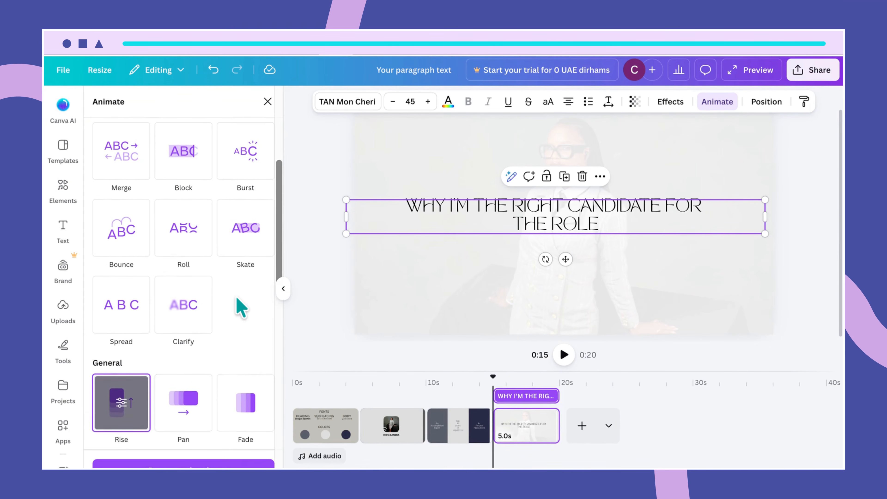
pyautogui.click(141, 199)
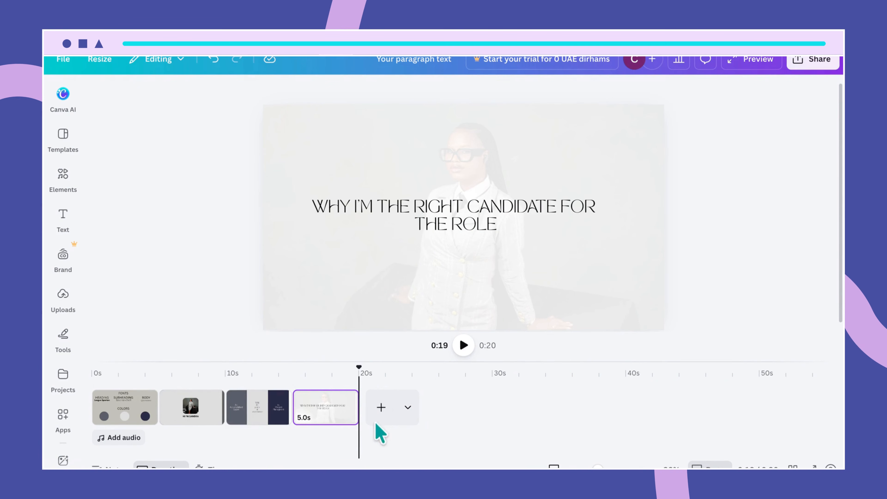
# - Add a fifth page and set its background colour to Gray blue
pyautogui.click(382, 407)
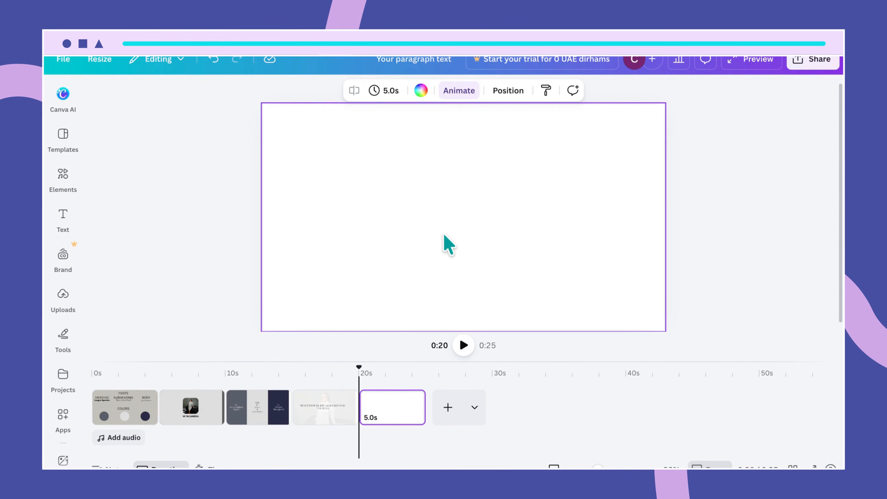
pyautogui.click(421, 92)
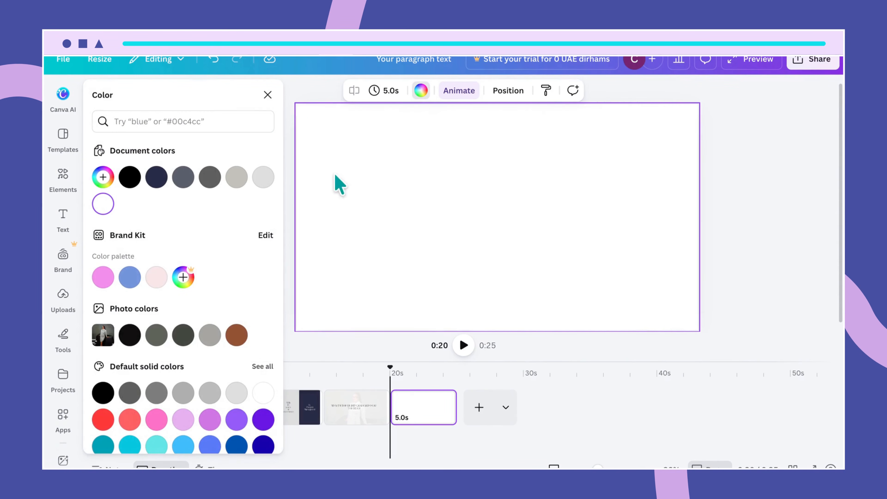
pyautogui.click(183, 177)
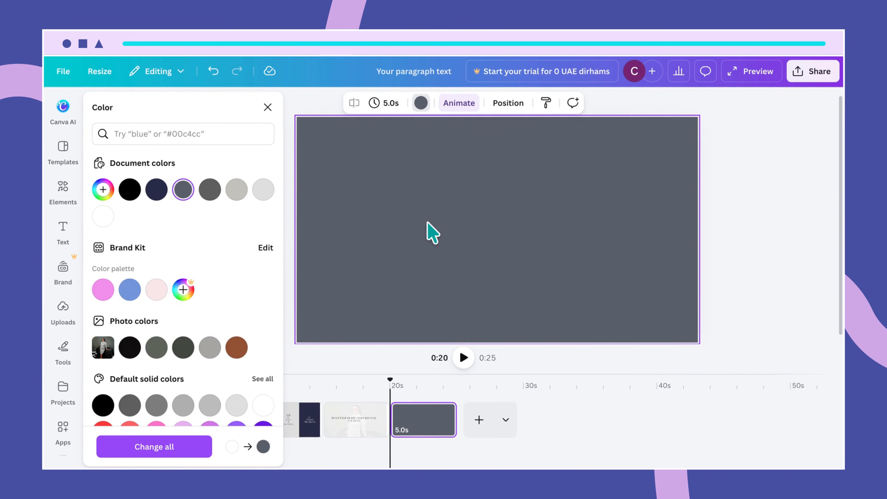
pyautogui.click(63, 191)
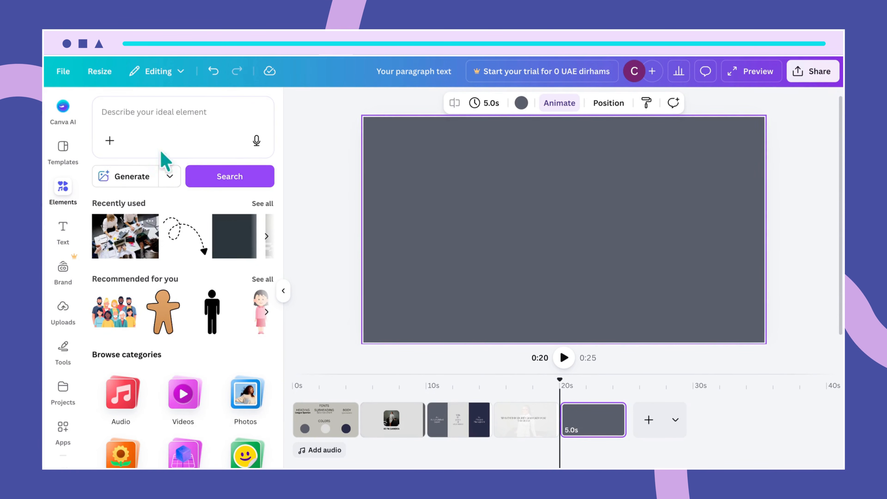
# - Search Elements for 'People working in an office' and show all photo results
pyautogui.click(150, 224)
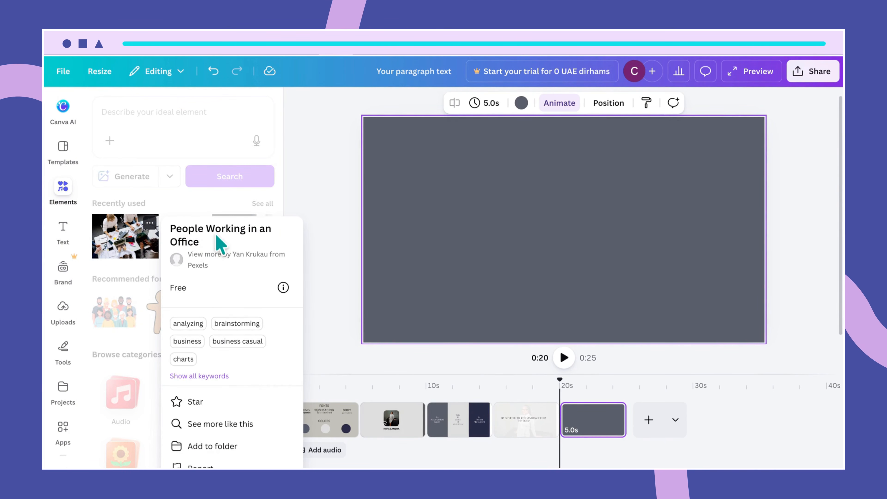
pyautogui.click(152, 110)
pyautogui.click(150, 109)
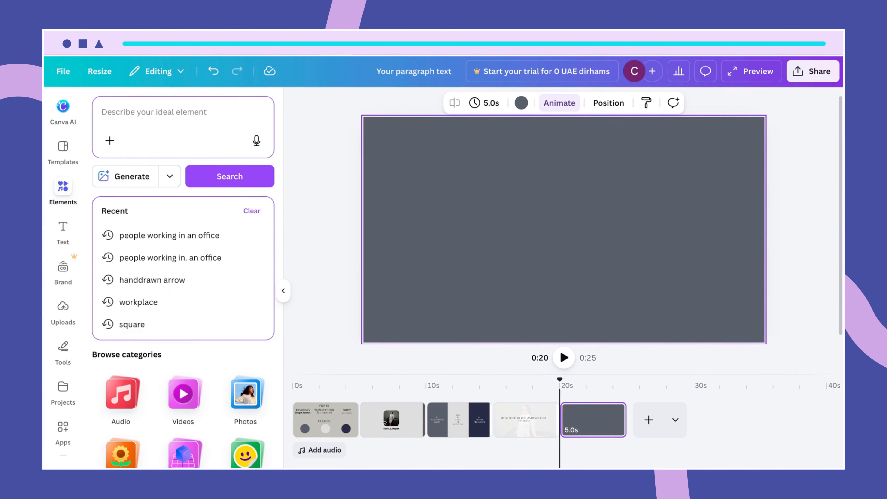
pyautogui.write('People wor')
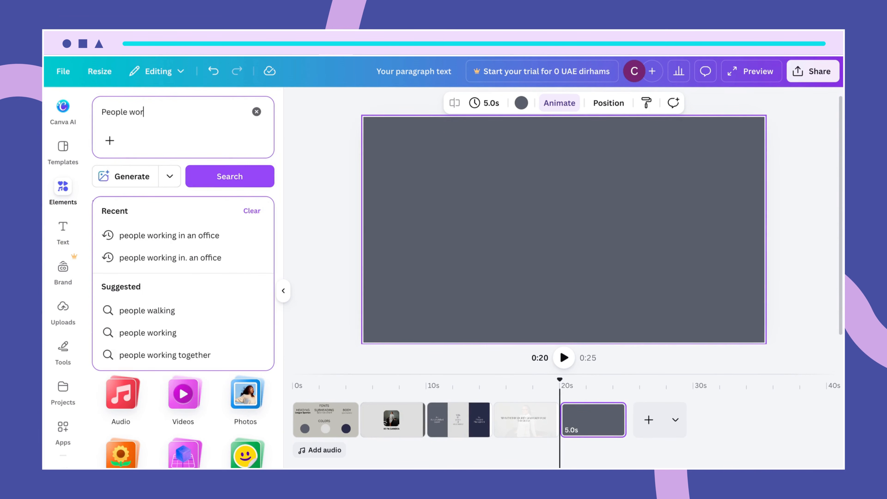
pyautogui.write('king in an office')
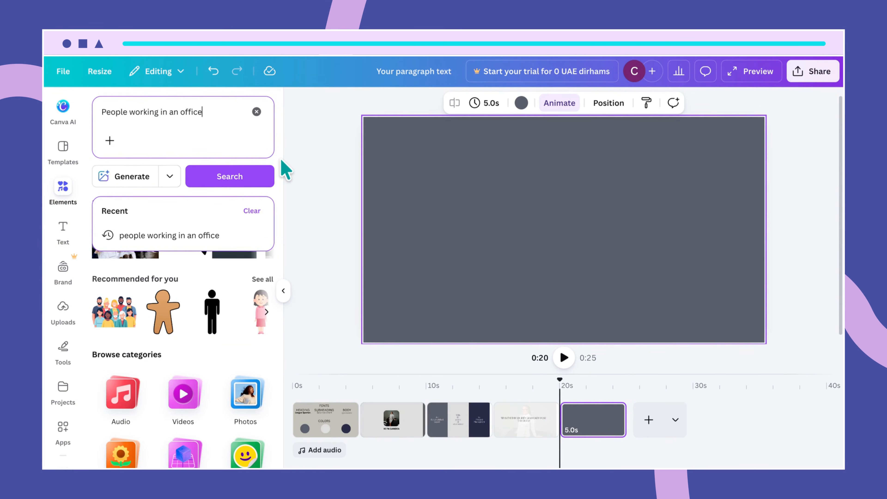
pyautogui.click(256, 185)
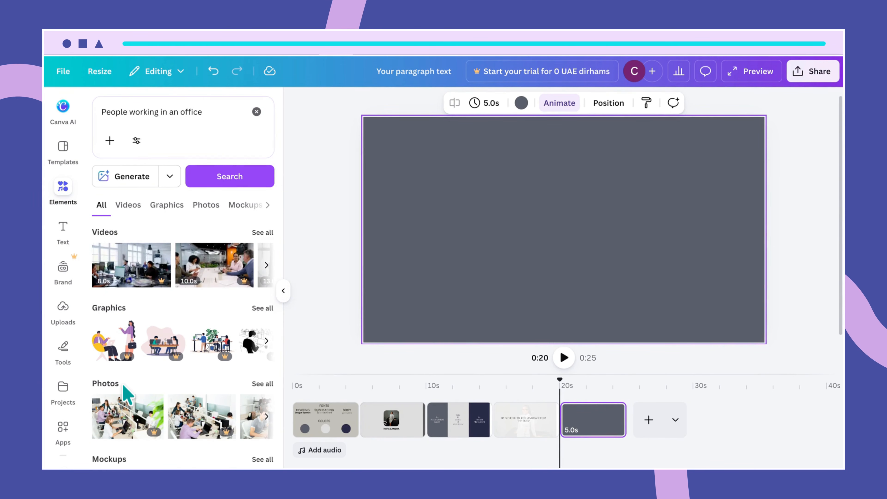
pyautogui.click(261, 385)
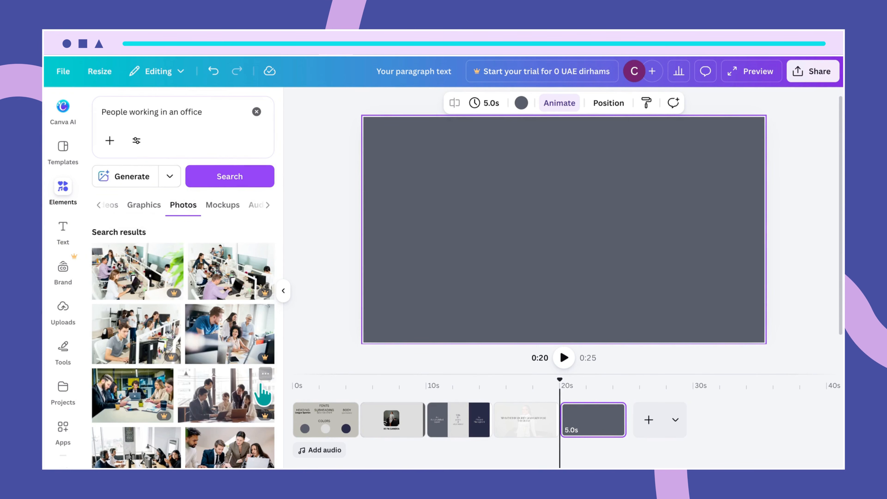
pyautogui.scroll(-3, 233, 418)
pyautogui.scroll(-3, 231, 420)
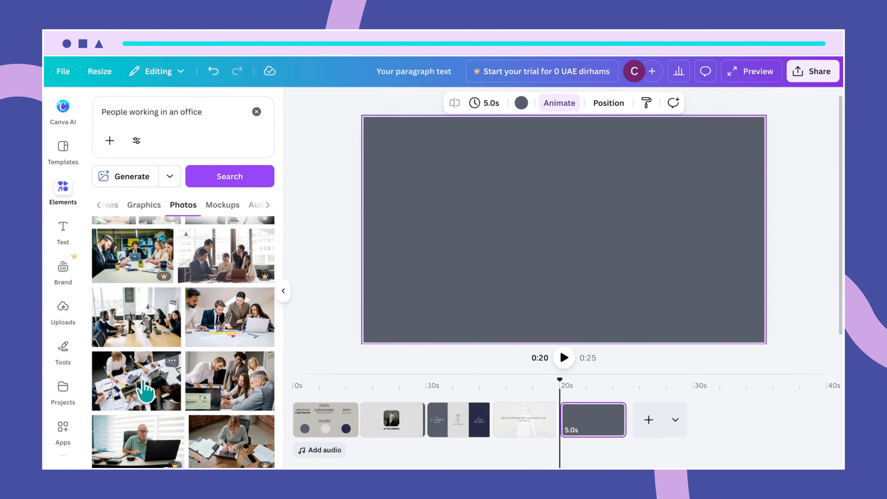
pyautogui.click(169, 362)
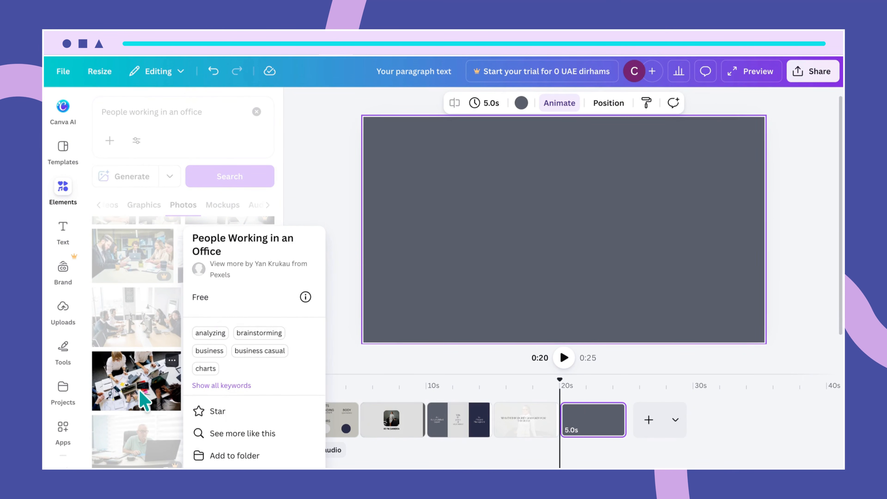
pyautogui.click(327, 273)
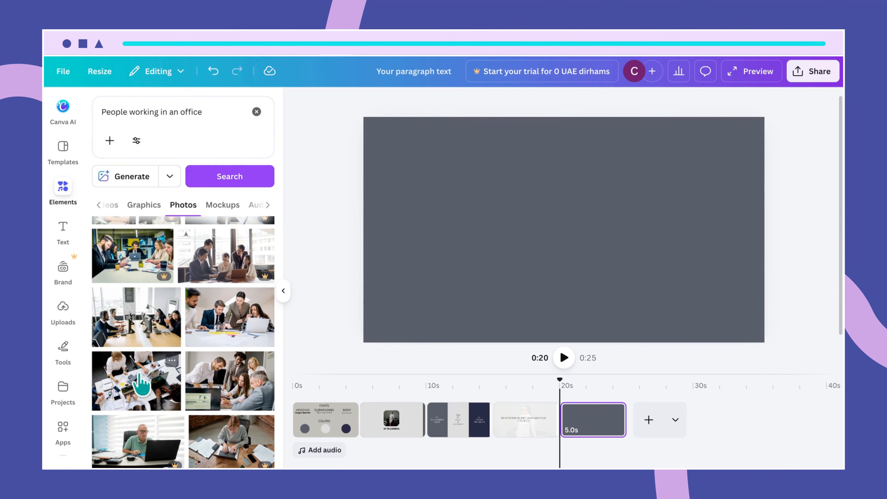
# - Add the overhead office-table photo and stretch it to all four page edges
pyautogui.click(142, 398)
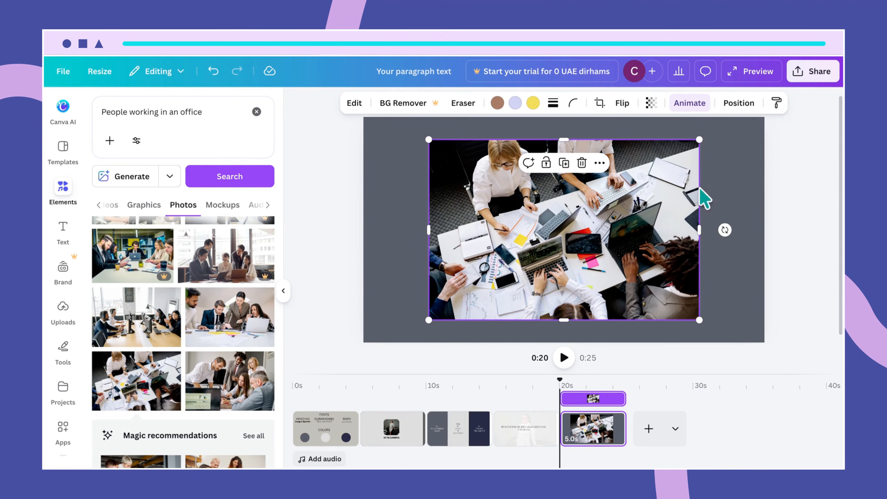
pyautogui.moveTo(700, 230); pyautogui.dragTo(765, 230)
pyautogui.moveTo(595, 319); pyautogui.dragTo(596, 343)
pyautogui.moveTo(429, 241); pyautogui.dragTo(364, 236)
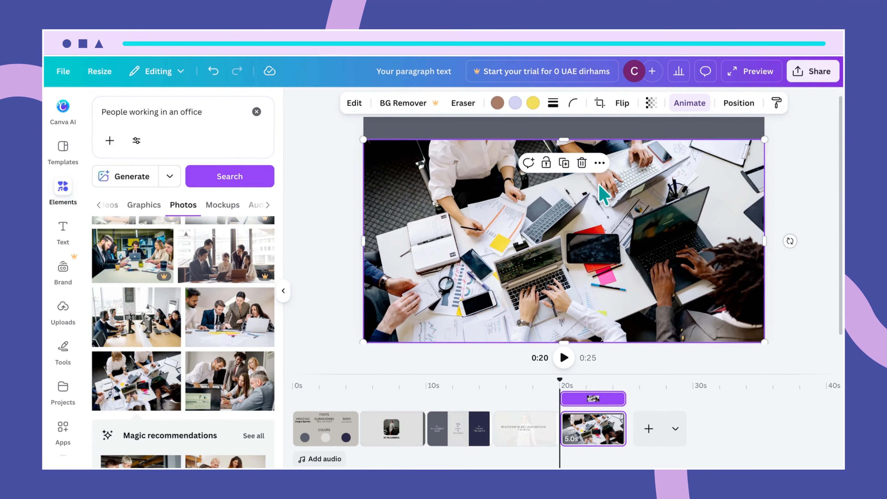
pyautogui.moveTo(564, 139); pyautogui.dragTo(557, 118)
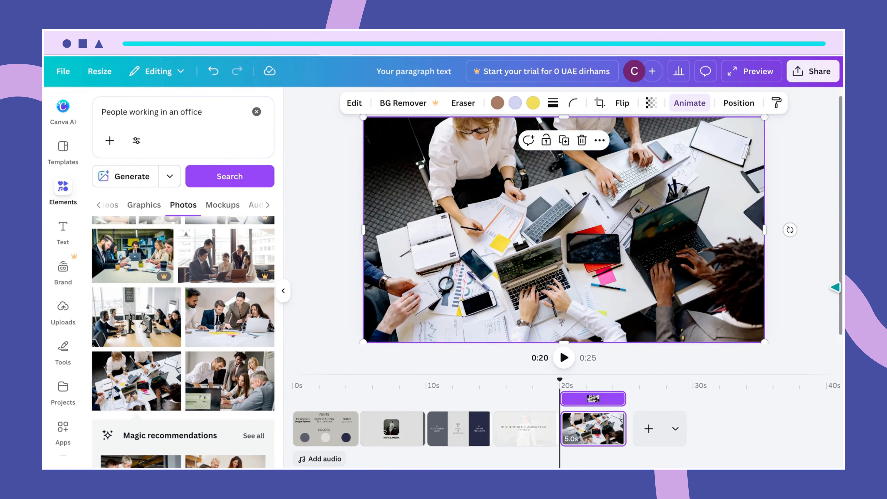
pyautogui.click(822, 300)
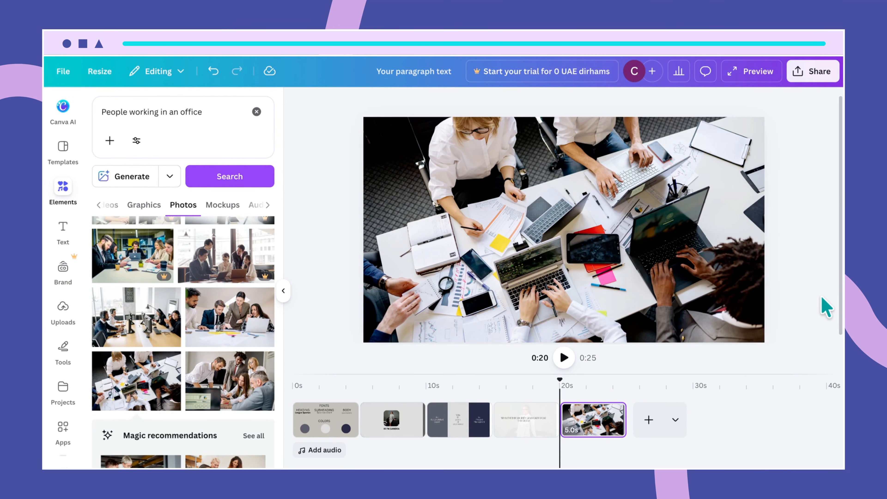
pyautogui.click(742, 307)
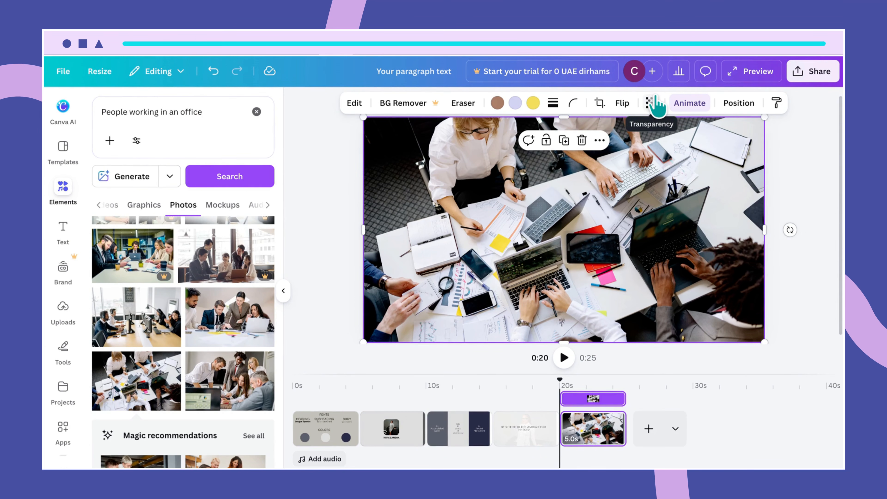
# - Lower the office photo's transparency to about 5 over the dark grey page
pyautogui.click(651, 103)
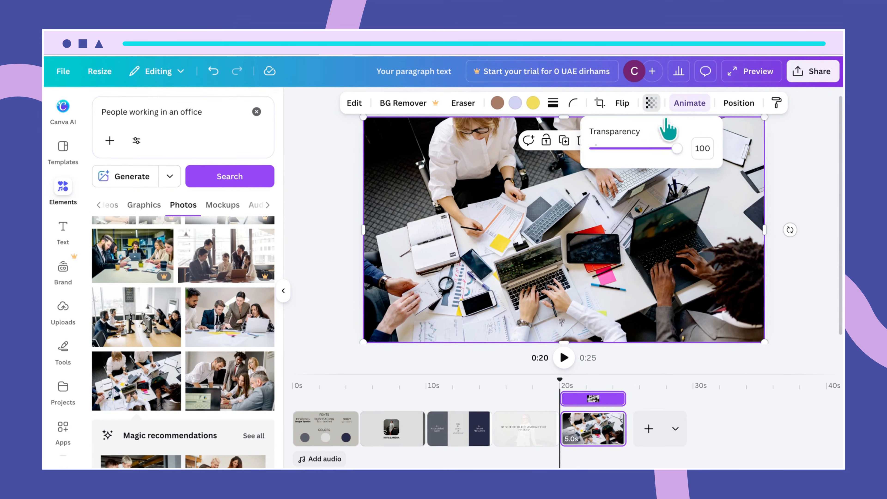
pyautogui.moveTo(679, 150); pyautogui.dragTo(599, 150)
pyautogui.click(626, 280)
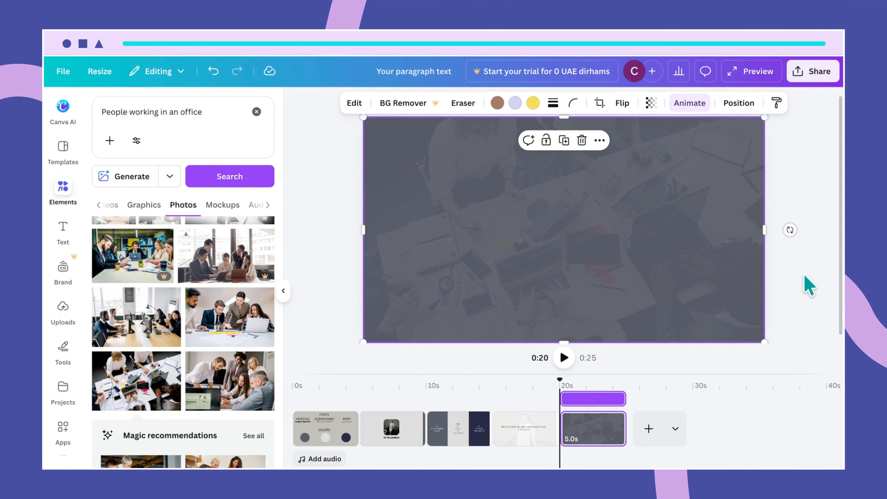
# - Add a 'WORK EXPERIENCE' text heading and move it up near the top centre of the page
pyautogui.write('text')
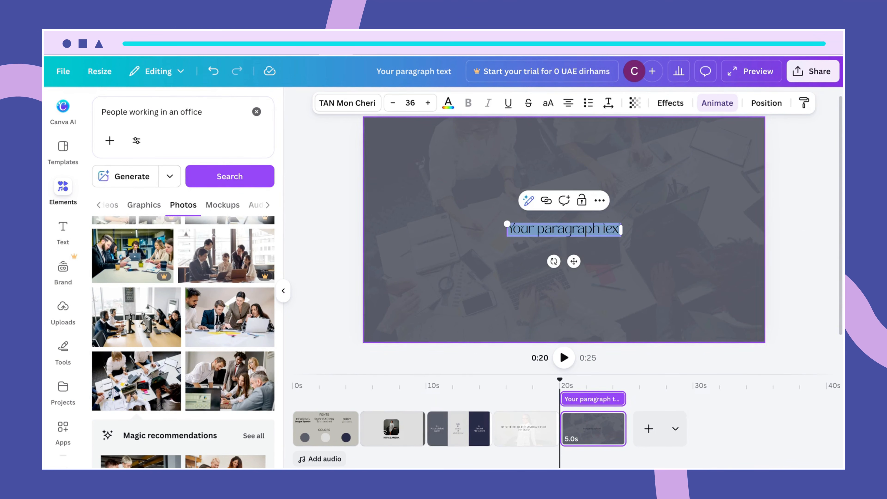
pyautogui.write('WORK')
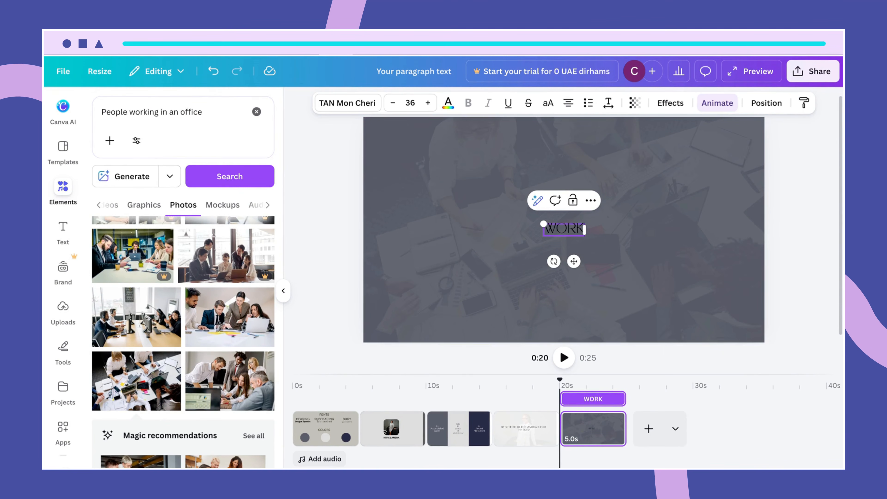
pyautogui.write(' EXPE')
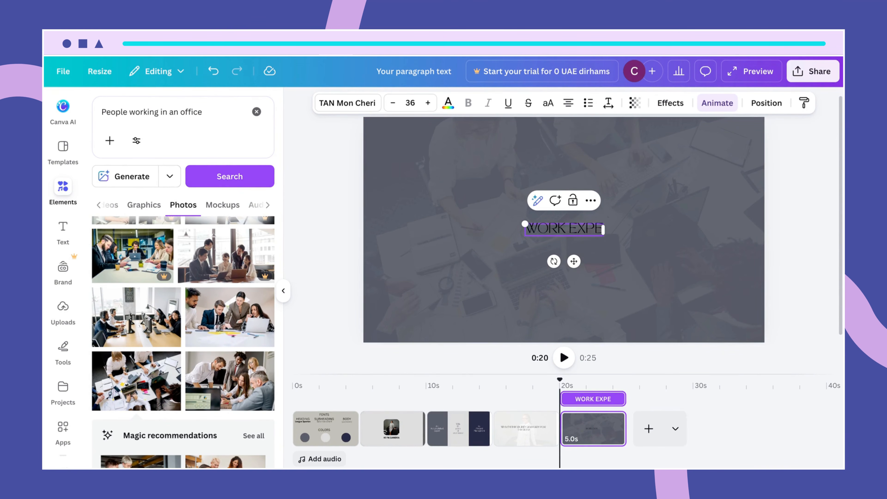
pyautogui.write('RIENCE')
pyautogui.click(609, 286)
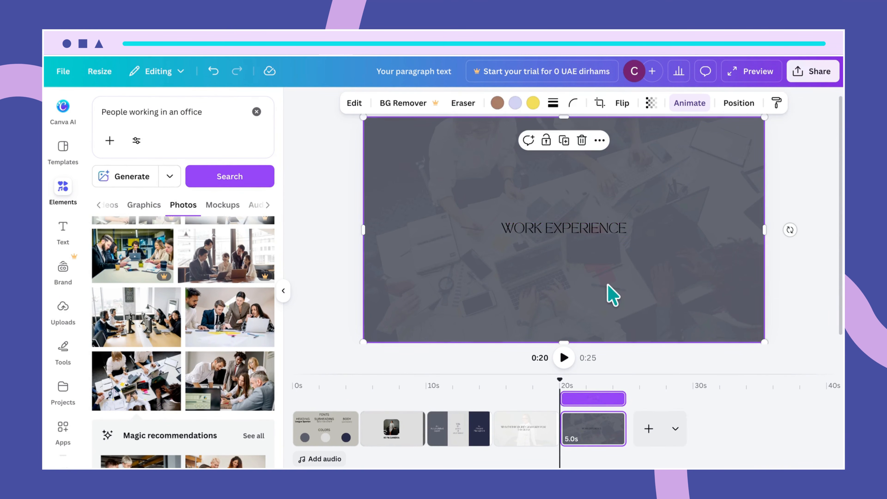
pyautogui.click(580, 230)
pyautogui.moveTo(581, 231); pyautogui.dragTo(576, 144)
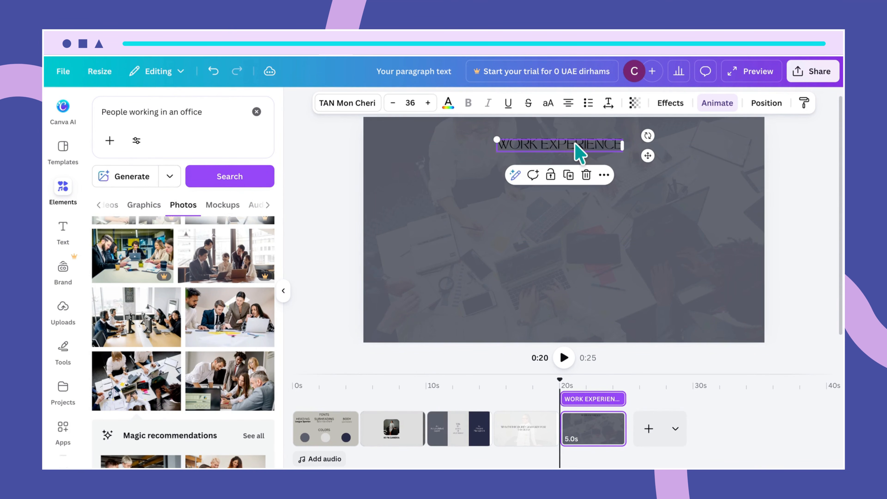
pyautogui.click(468, 187)
pyautogui.click(499, 148)
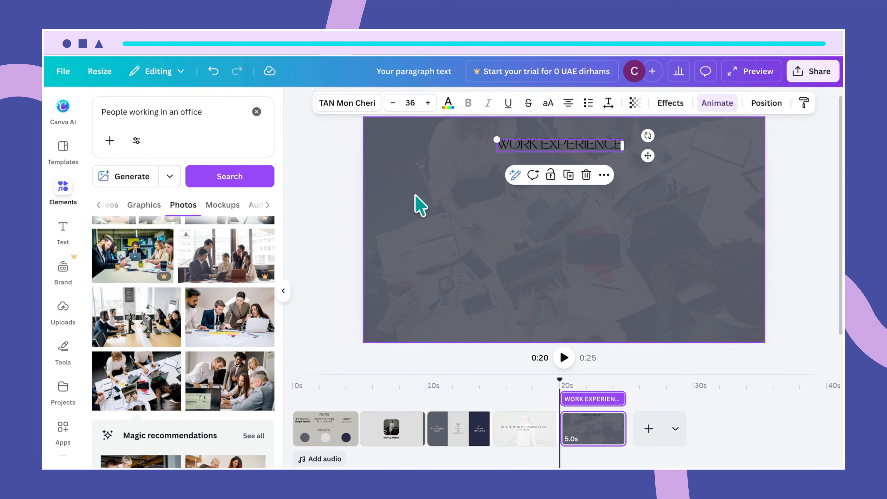
# - Set the WORK EXPERIENCE heading to League Spartan at font size 58
pyautogui.click(356, 111)
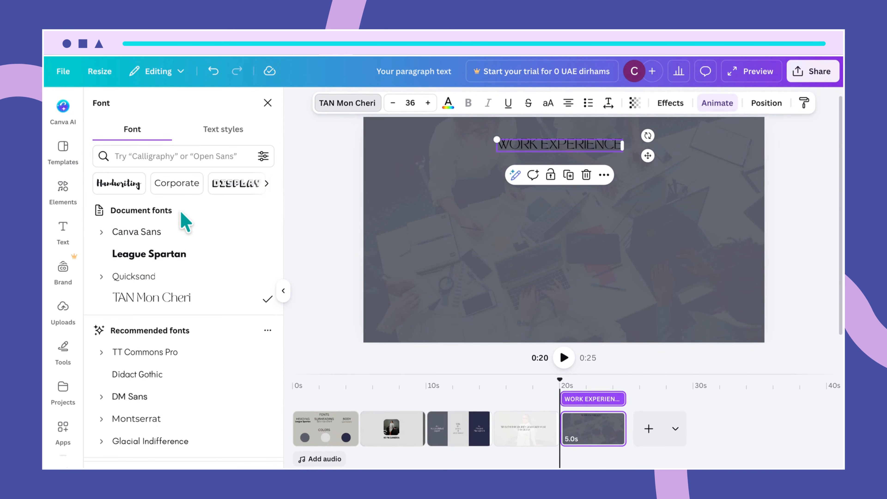
pyautogui.click(194, 258)
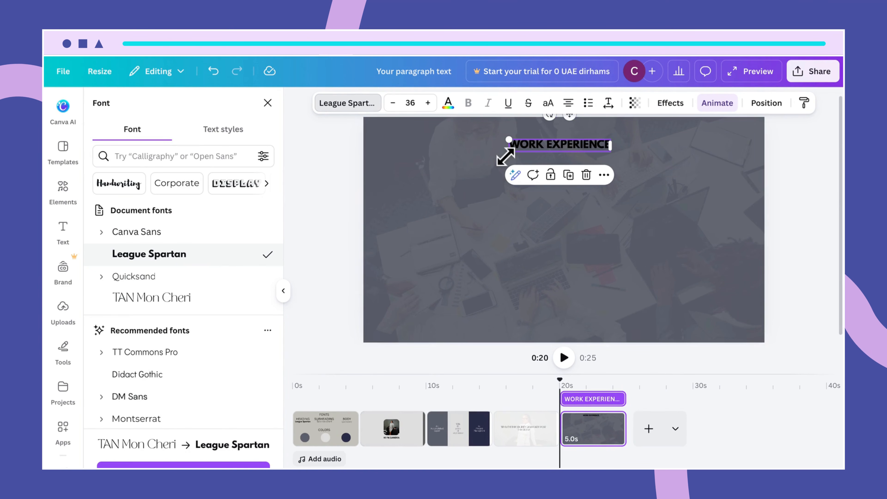
pyautogui.click(410, 102)
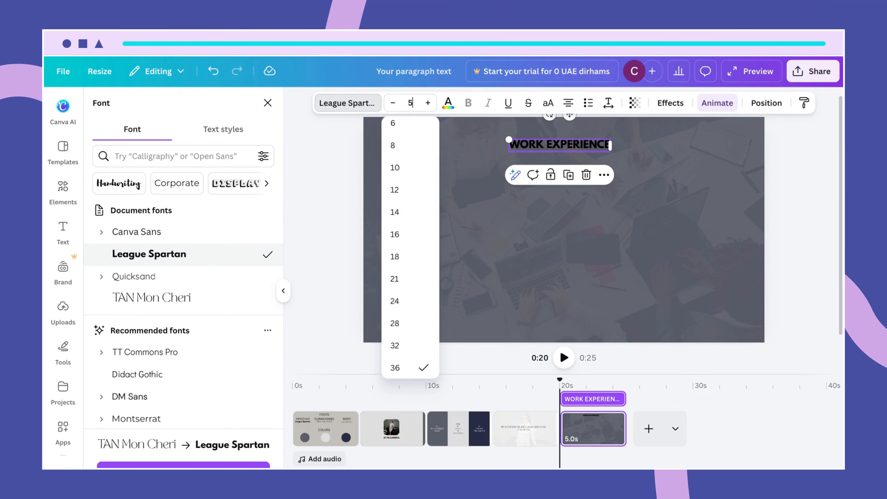
pyautogui.press('Return')
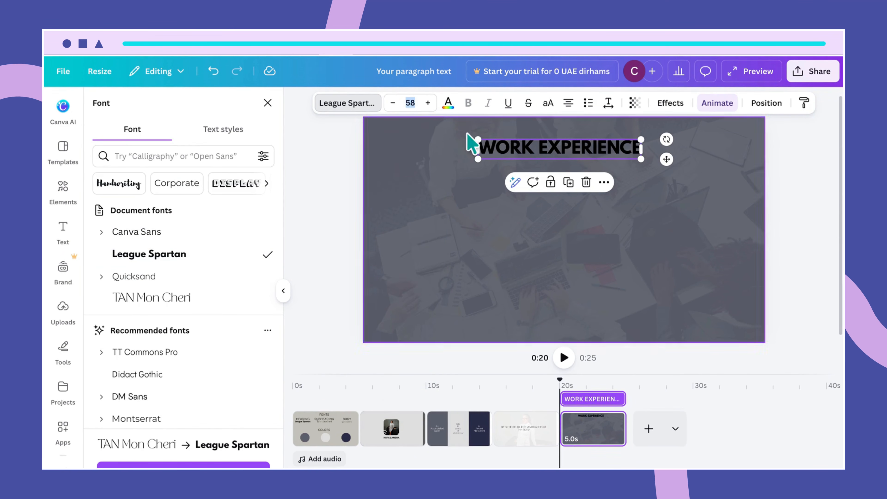
pyautogui.click(479, 199)
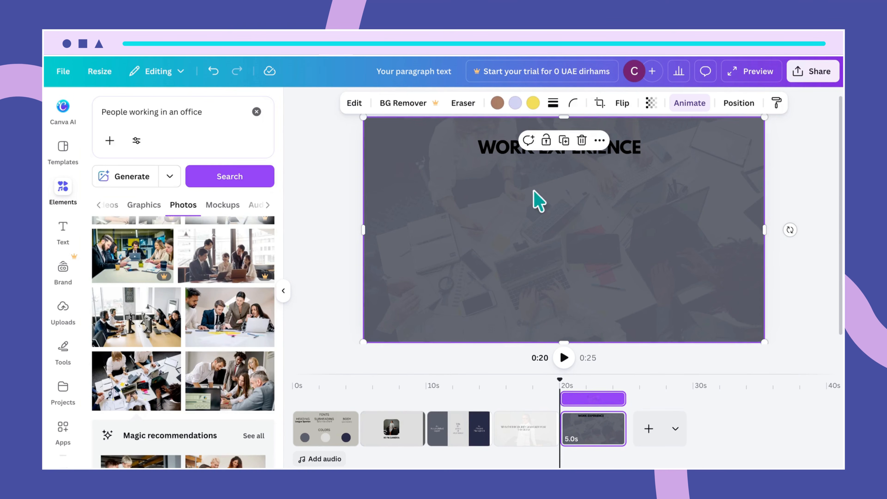
pyautogui.click(505, 155)
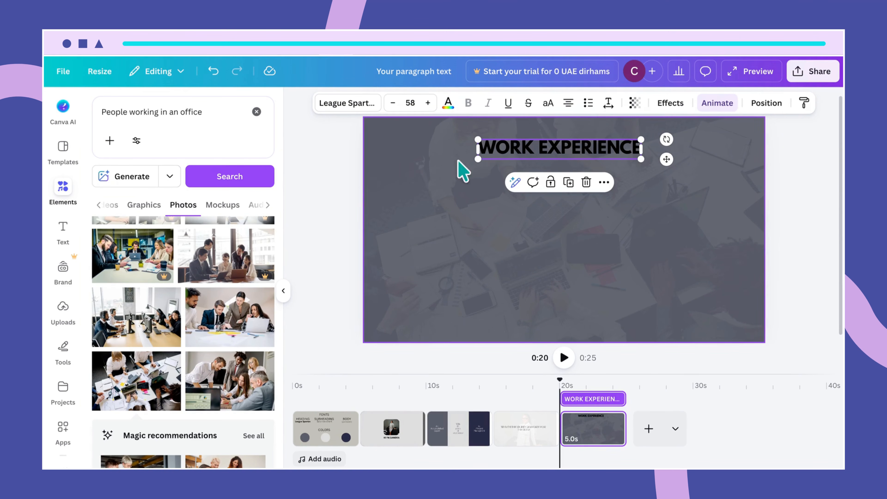
# - Colour the heading dark gray-blue and add a white Outline effect, undoing an accidental resize
pyautogui.click(449, 103)
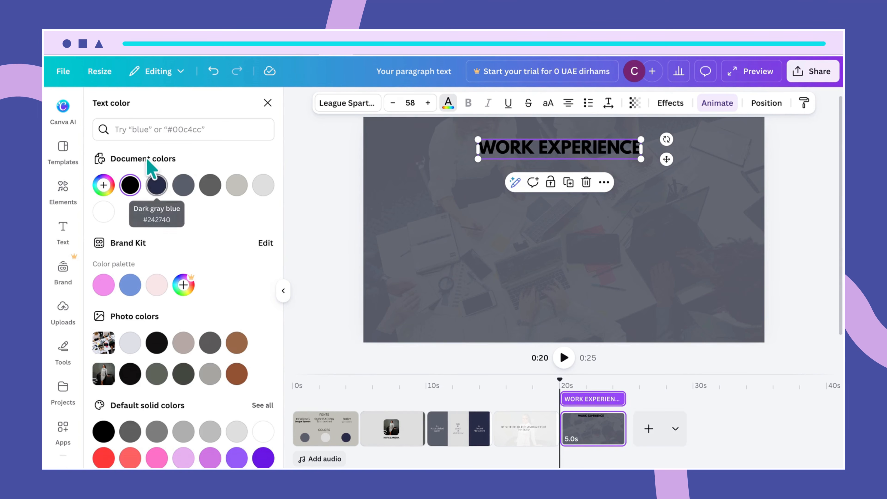
pyautogui.click(157, 186)
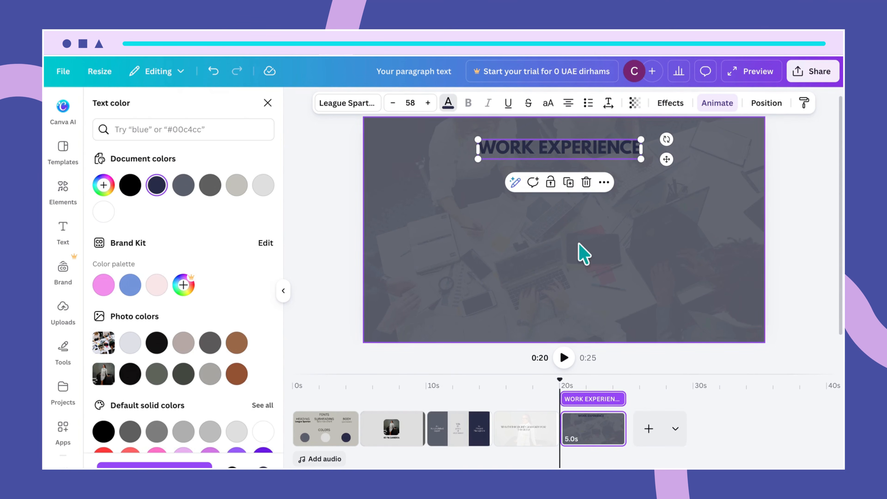
pyautogui.click(671, 105)
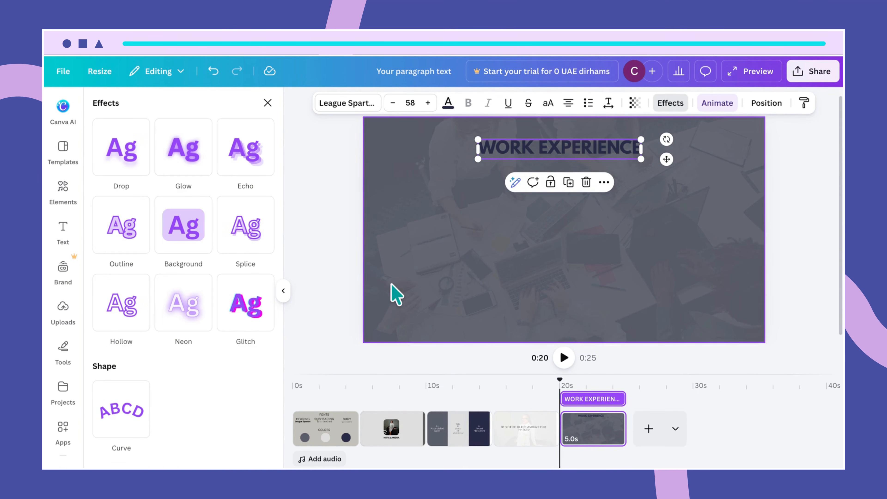
pyautogui.click(128, 236)
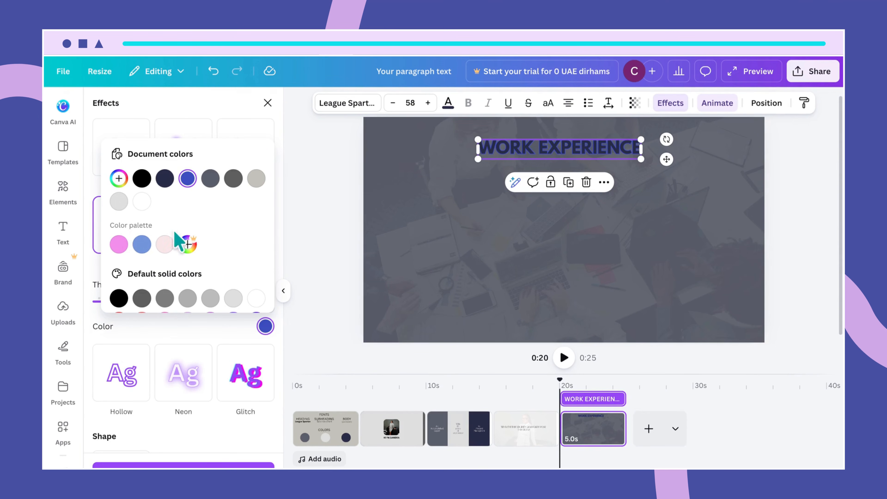
pyautogui.click(266, 326)
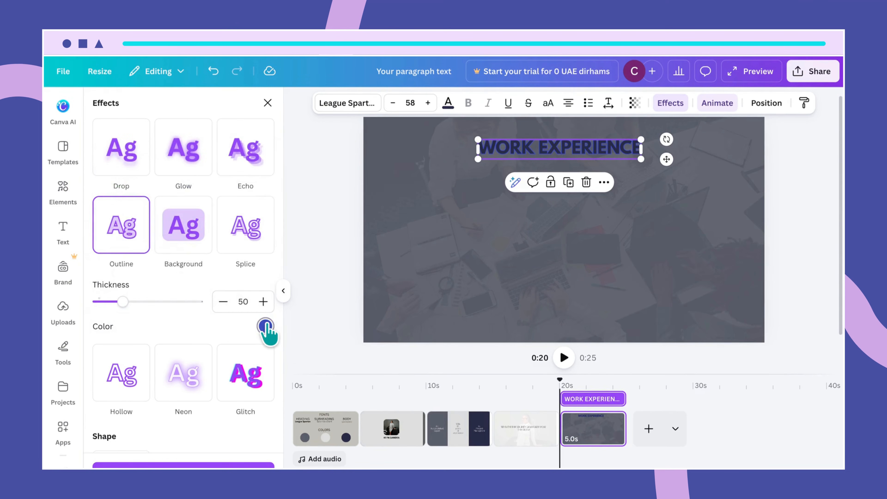
pyautogui.click(266, 326)
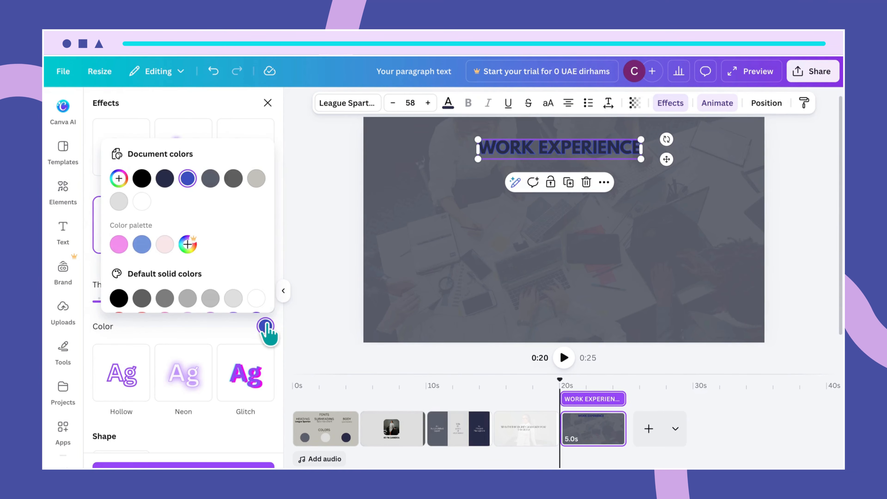
pyautogui.click(143, 203)
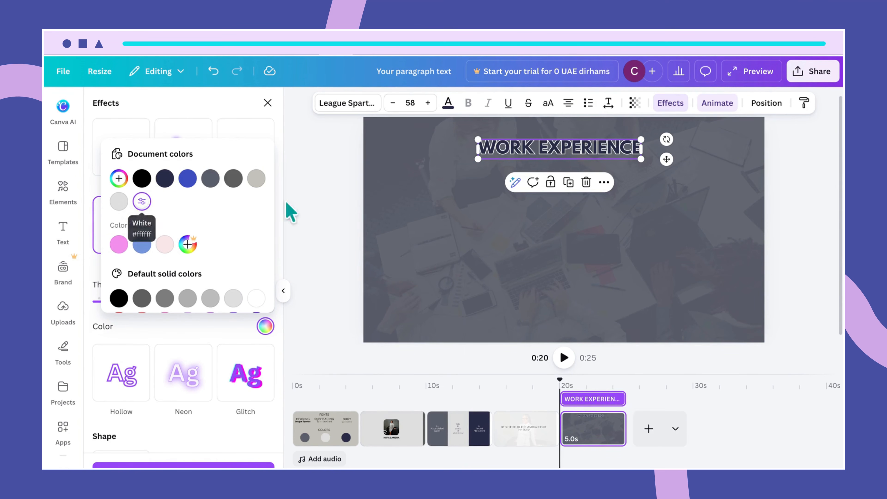
pyautogui.moveTo(475, 136)
pyautogui.mouseDown()
pyautogui.moveTo(470, 131)
pyautogui.moveTo(474, 138)
pyautogui.mouseUp()
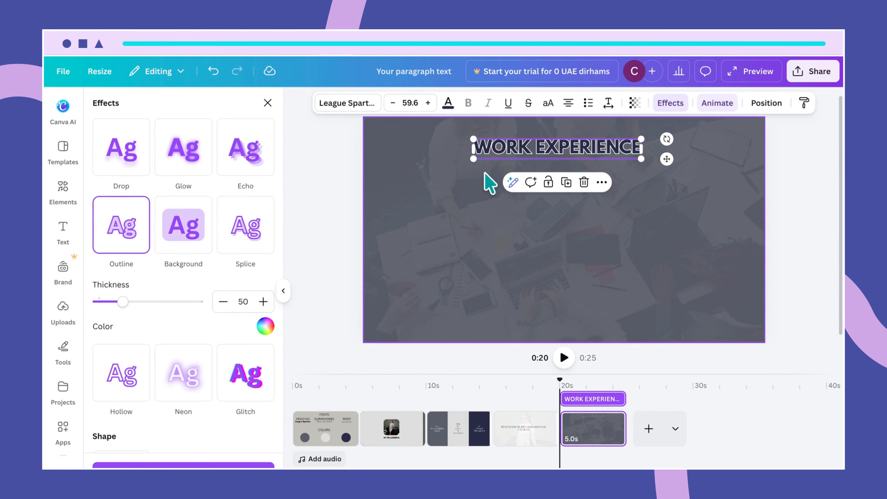
pyautogui.hotkey('ctrl', 'z')
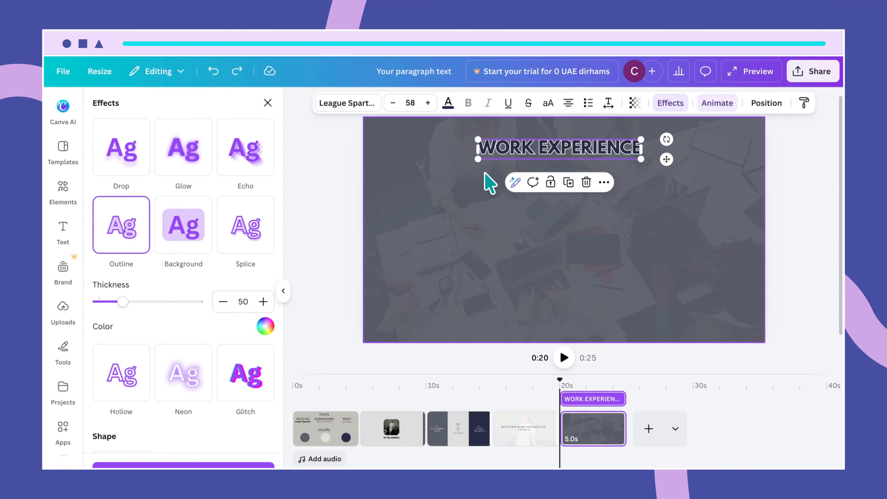
pyautogui.click(485, 196)
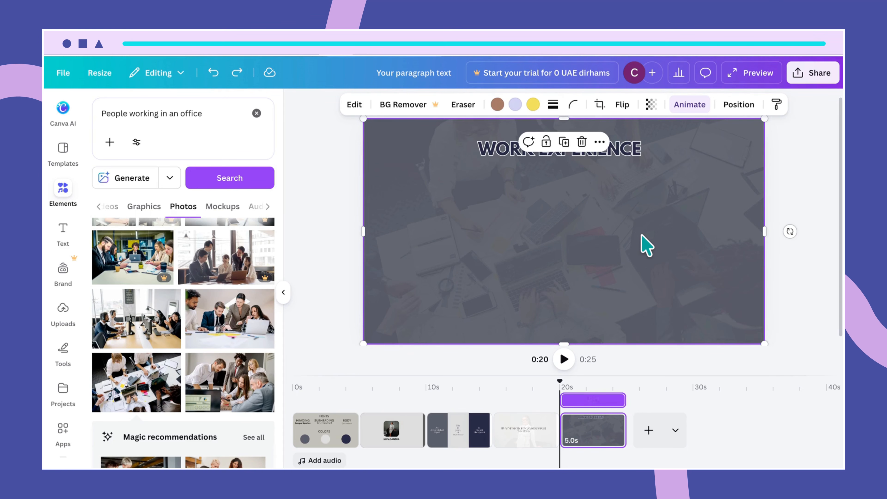
# - Add a text box reading '24/04/22' and move it to the slide's upper left
pyautogui.write('text')
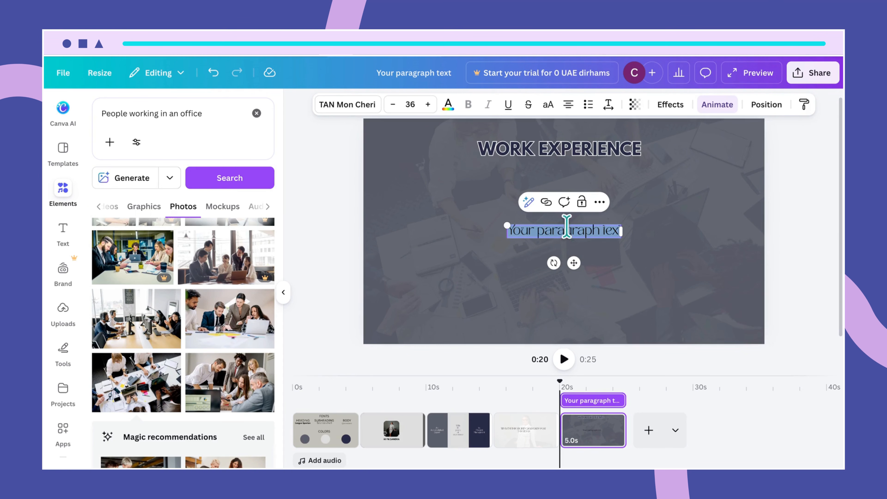
pyautogui.write('24')
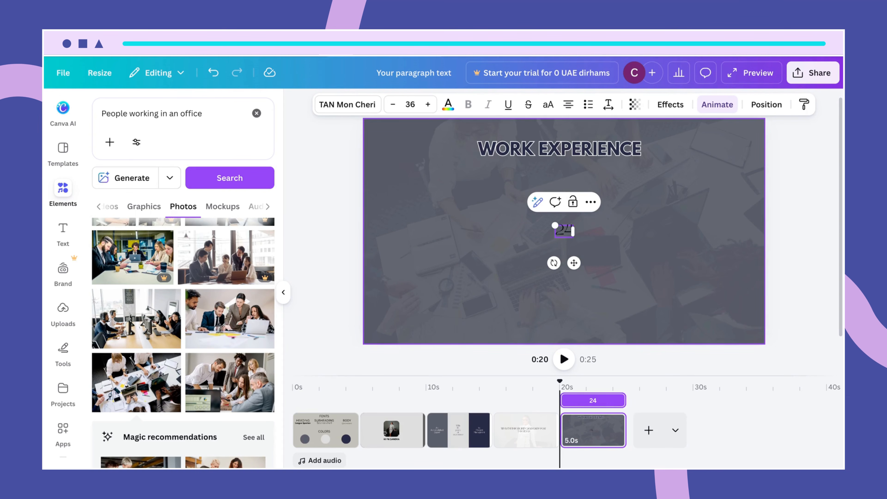
pyautogui.write('/04/22')
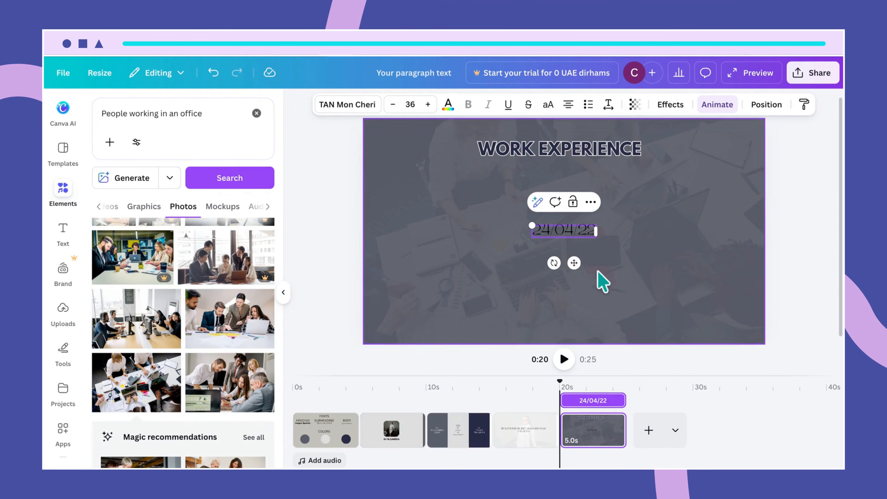
pyautogui.click(633, 290)
pyautogui.moveTo(580, 234); pyautogui.dragTo(431, 173)
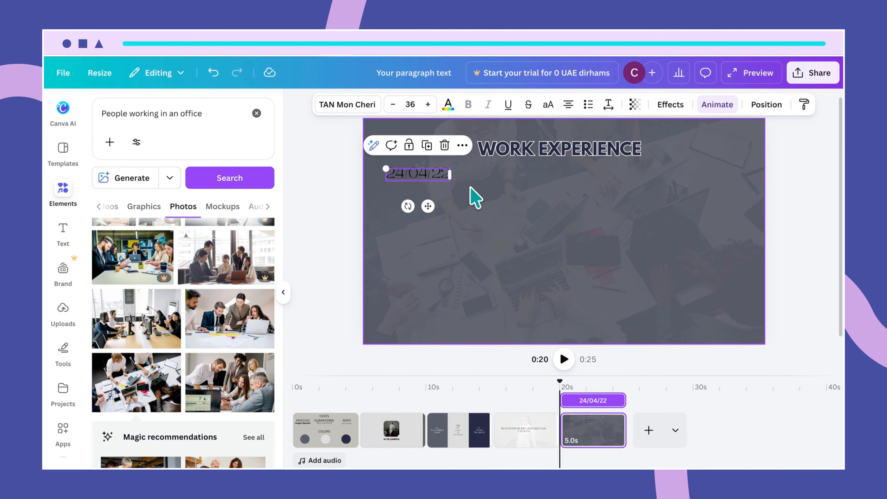
# - Style the date text in bold Quicksand at size 36
pyautogui.click(353, 106)
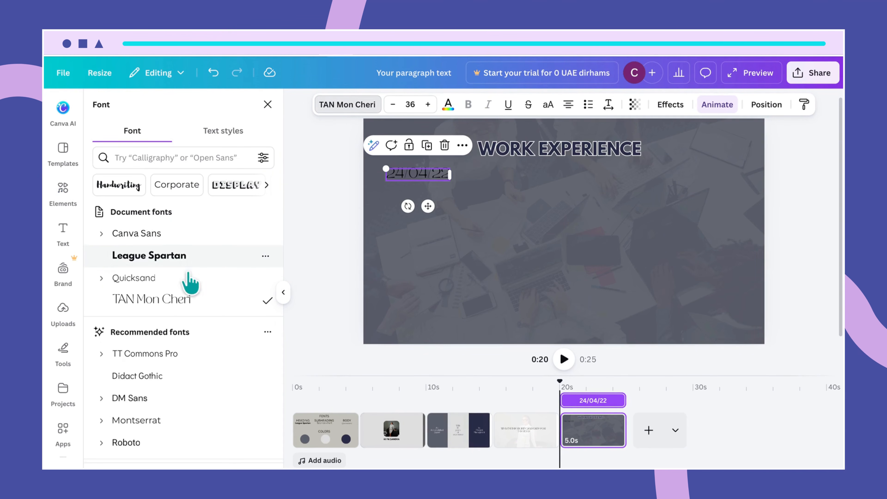
pyautogui.click(162, 279)
pyautogui.click(468, 104)
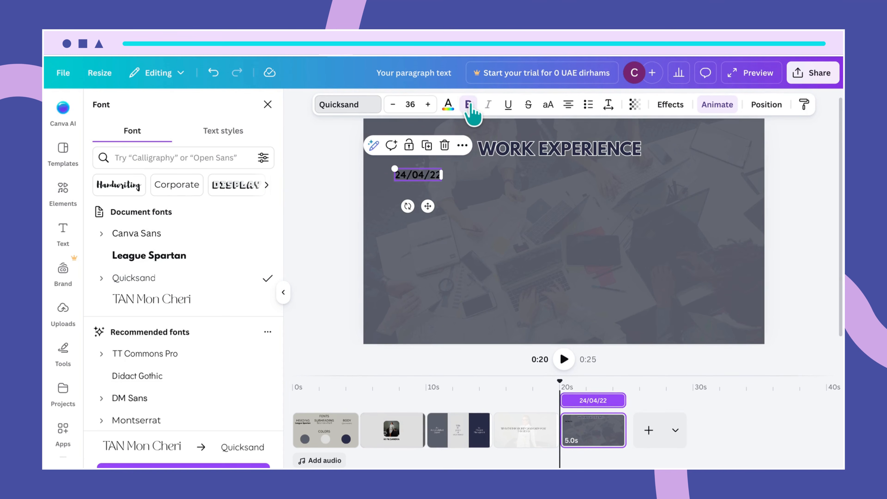
pyautogui.click(418, 103)
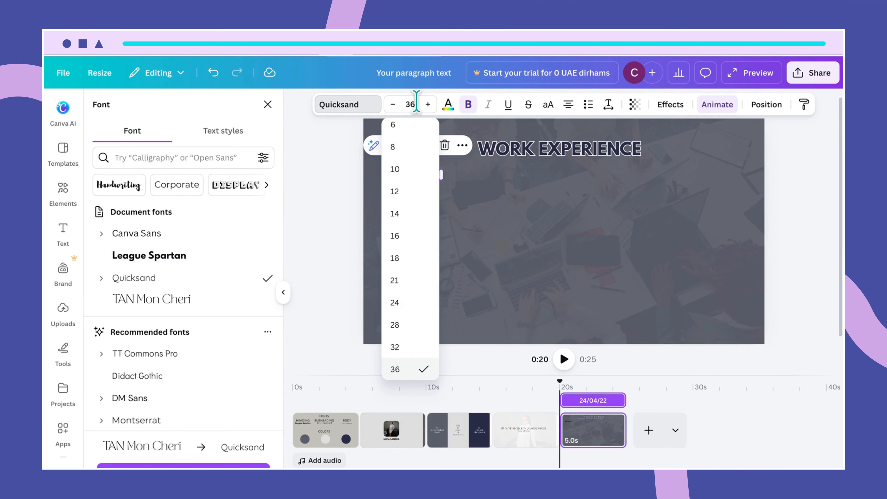
pyautogui.press('BackSpace')
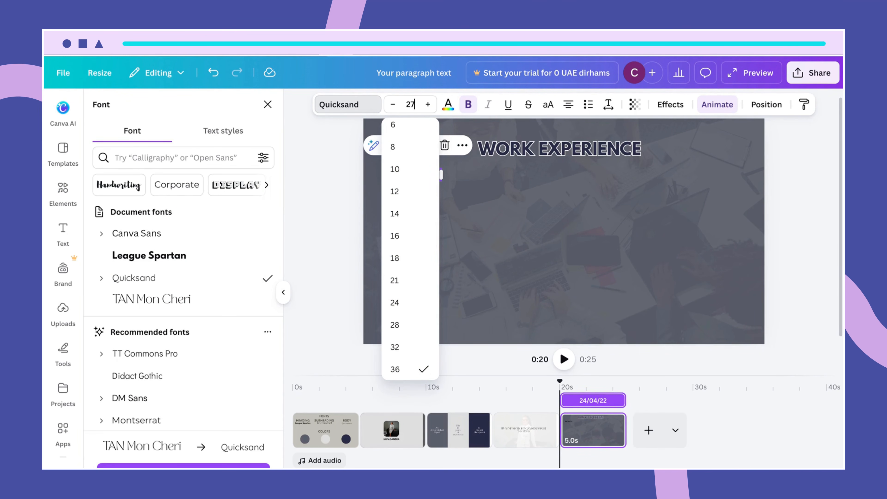
pyautogui.press('Return')
pyautogui.click(438, 198)
pyautogui.click(422, 173)
pyautogui.moveTo(422, 173); pyautogui.dragTo(413, 177)
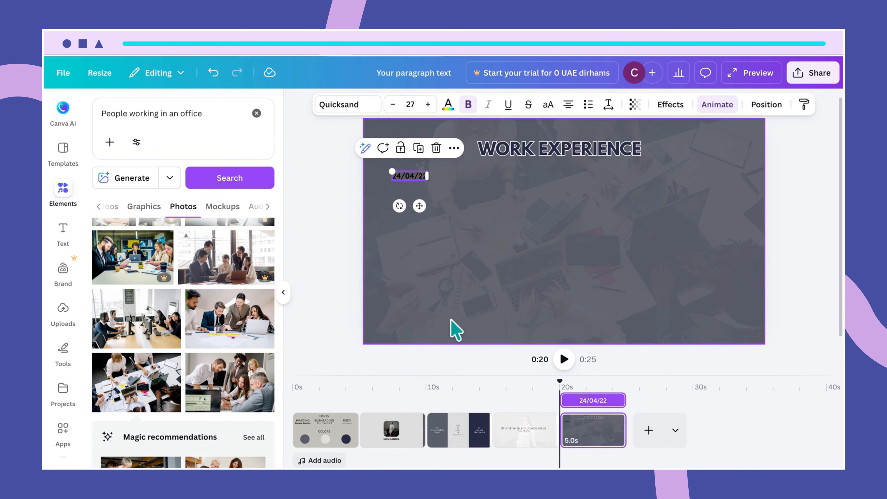
pyautogui.click(457, 337)
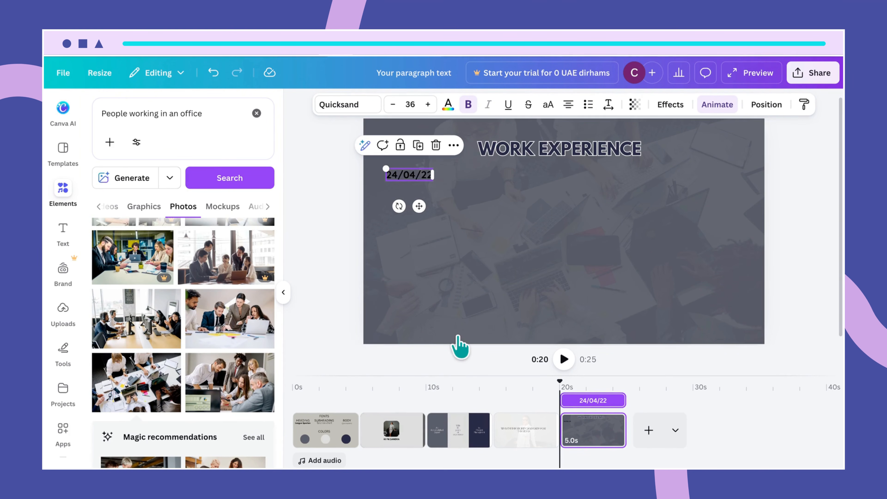
# - Complete the date as '24/04/22- 26/04/26', widen it to one line and position it
pyautogui.click(423, 175)
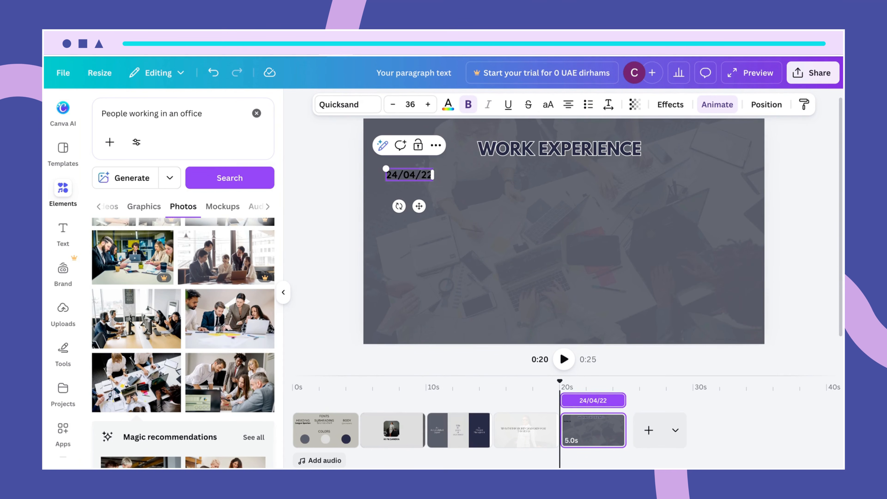
pyautogui.write('-')
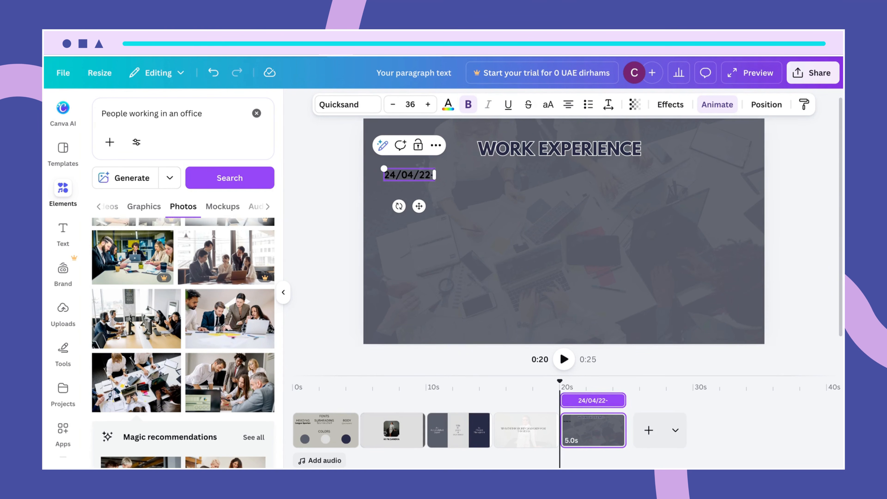
pyautogui.write(' 2')
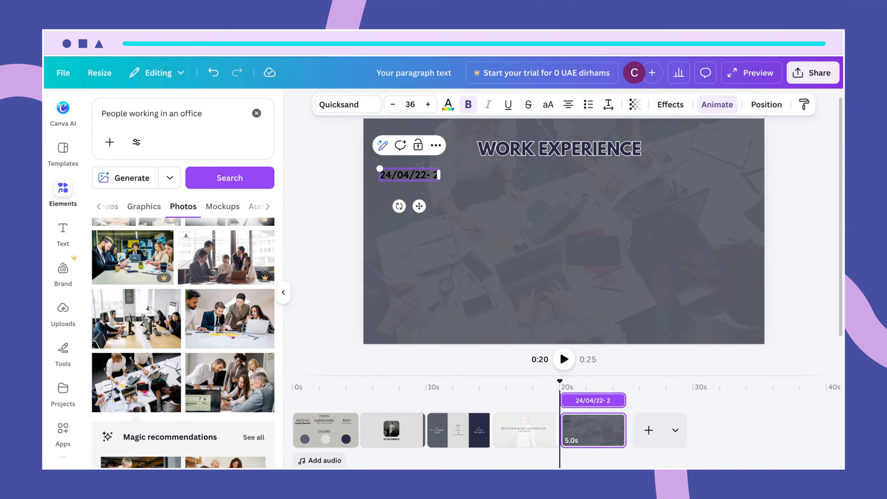
pyautogui.write('6')
pyautogui.write('/04/')
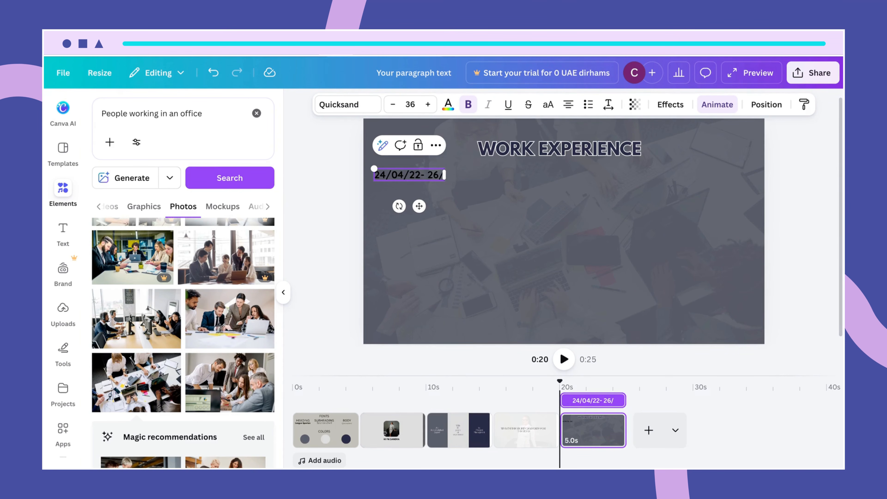
pyautogui.write('2')
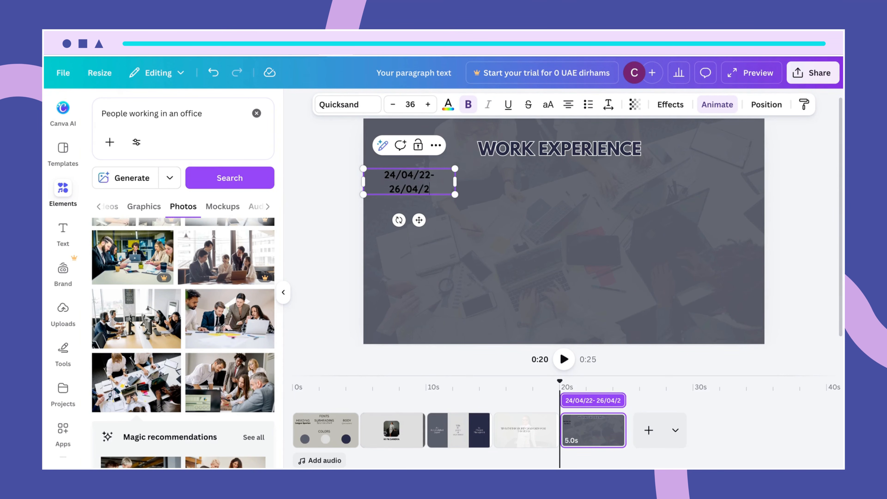
pyautogui.write('6')
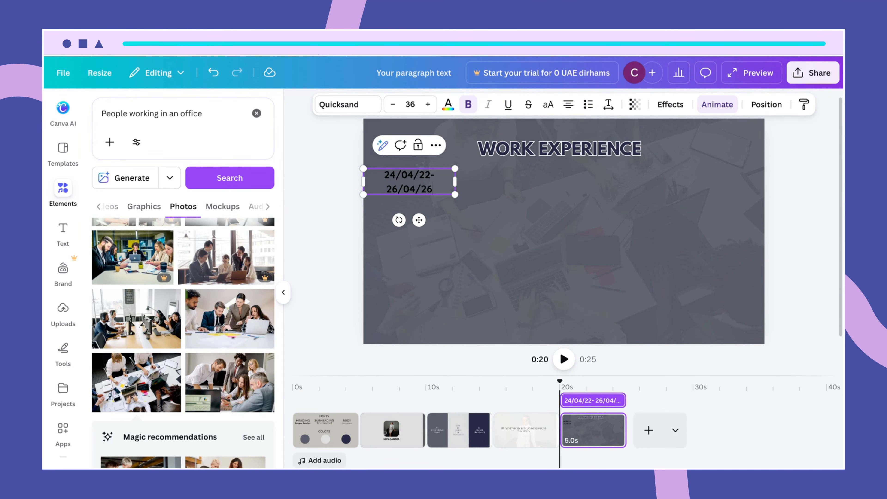
pyautogui.moveTo(461, 181)
pyautogui.mouseDown()
pyautogui.moveTo(483, 188)
pyautogui.moveTo(477, 177)
pyautogui.mouseUp()
pyautogui.click(476, 214)
pyautogui.click(427, 186)
pyautogui.moveTo(422, 177); pyautogui.dragTo(428, 175)
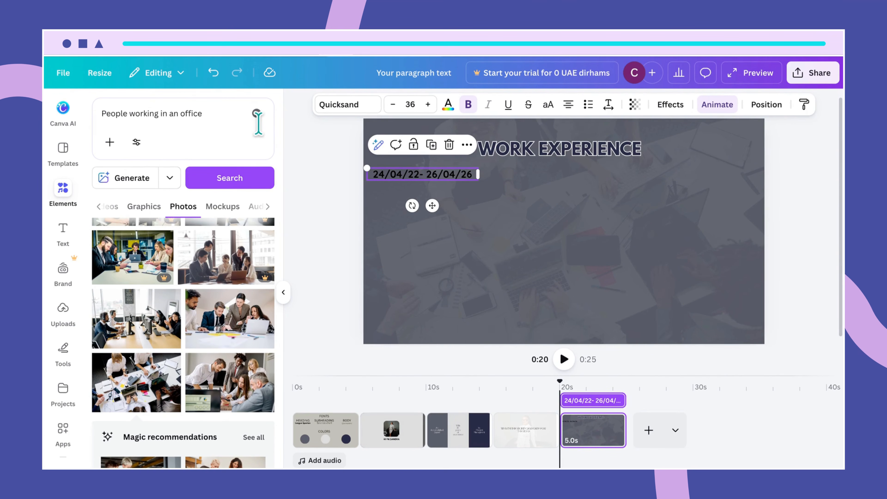
# - Search Elements for 'square' and add a square shape to the slide
pyautogui.click(257, 113)
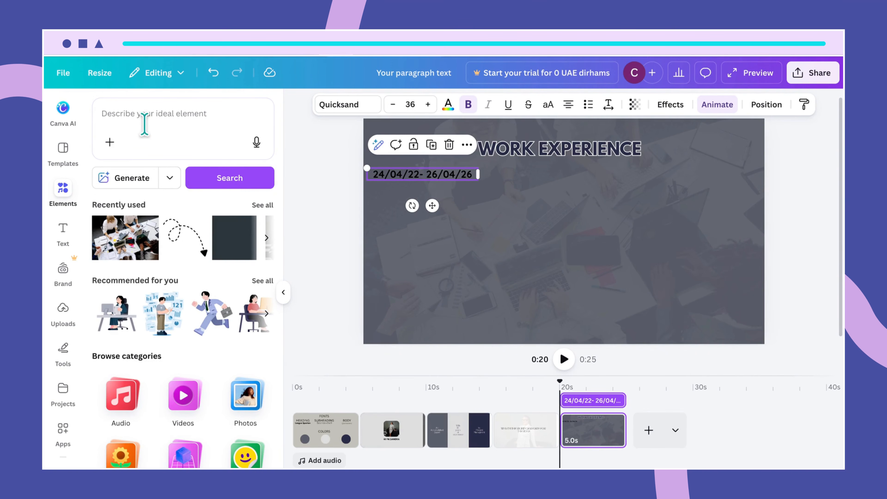
pyautogui.click(133, 113)
pyautogui.write('s')
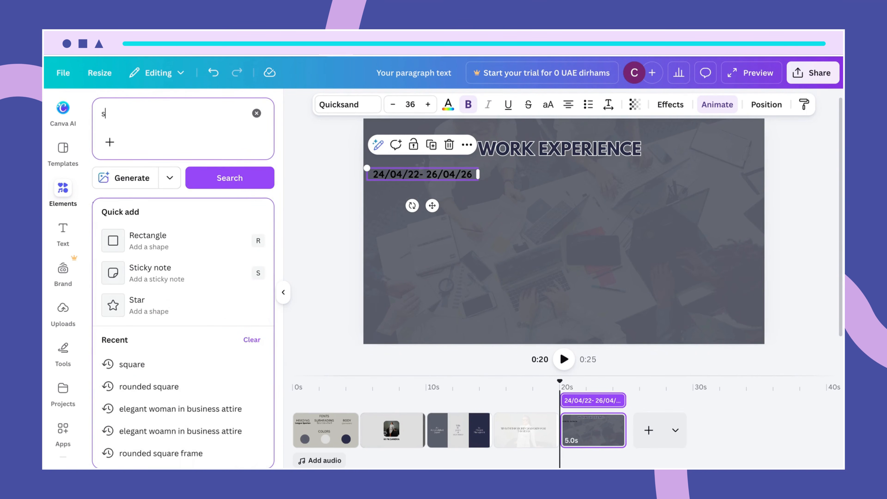
pyautogui.write('quare')
pyautogui.press('Return')
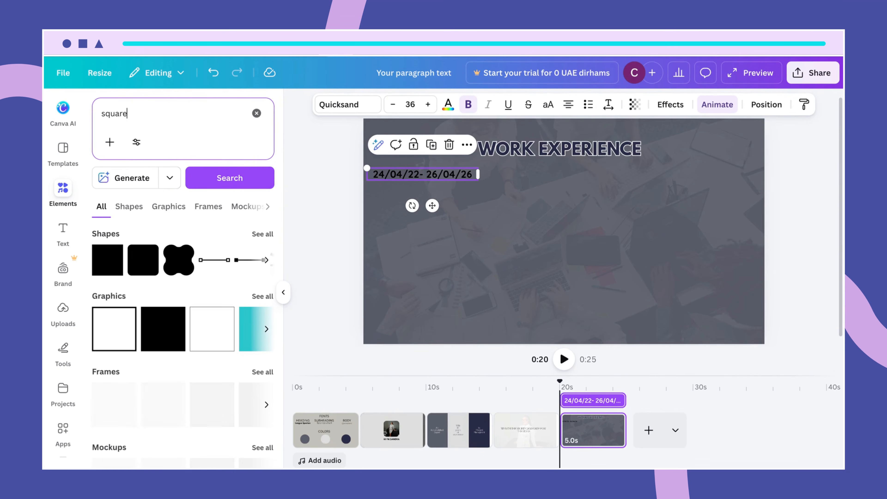
pyautogui.click(122, 271)
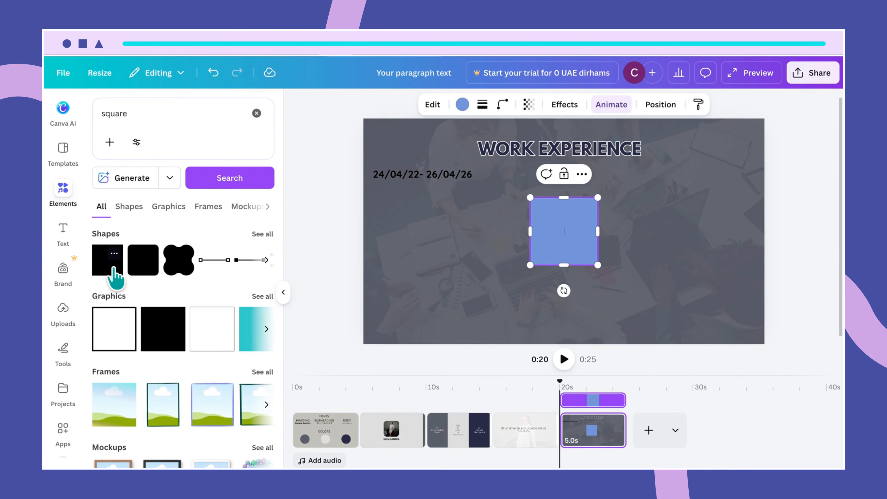
# - Move the square below the date line and enlarge it into a large box
pyautogui.click(630, 262)
pyautogui.click(570, 234)
pyautogui.moveTo(565, 222); pyautogui.dragTo(410, 214)
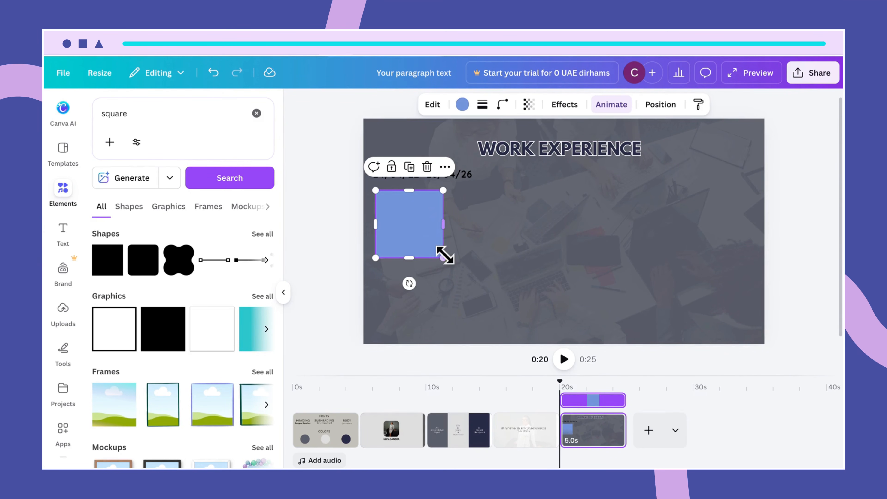
pyautogui.moveTo(443, 258); pyautogui.dragTo(459, 261)
pyautogui.moveTo(460, 224); pyautogui.dragTo(437, 233)
pyautogui.moveTo(421, 265); pyautogui.dragTo(421, 281)
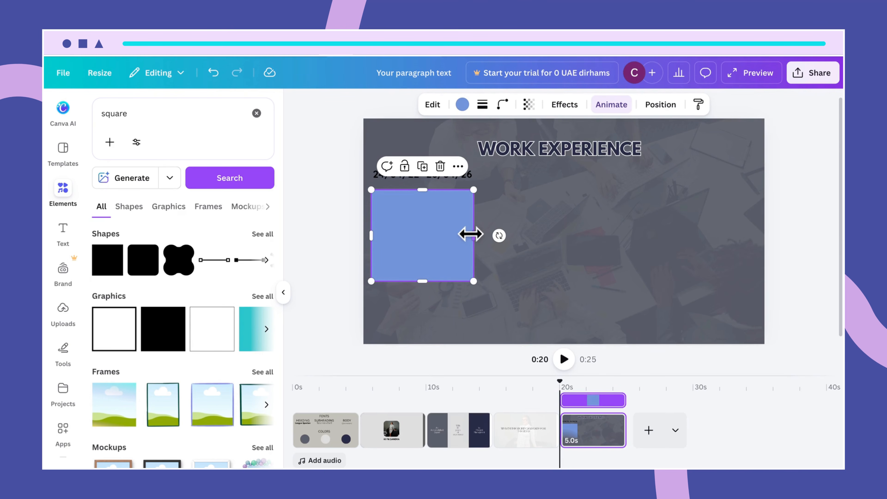
pyautogui.moveTo(472, 234); pyautogui.dragTo(477, 234)
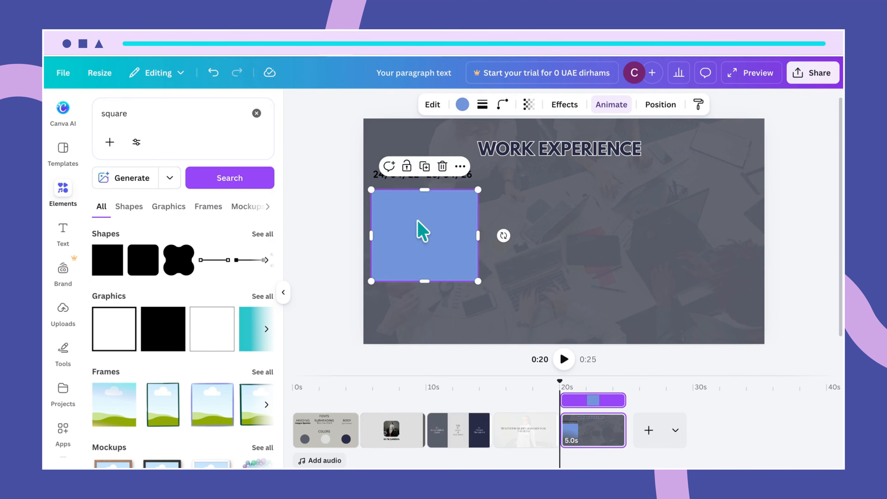
# - Centre the date text over the square
pyautogui.click(505, 204)
pyautogui.click(421, 175)
pyautogui.moveTo(421, 175); pyautogui.dragTo(422, 175)
pyautogui.moveTo(426, 240); pyautogui.dragTo(435, 241)
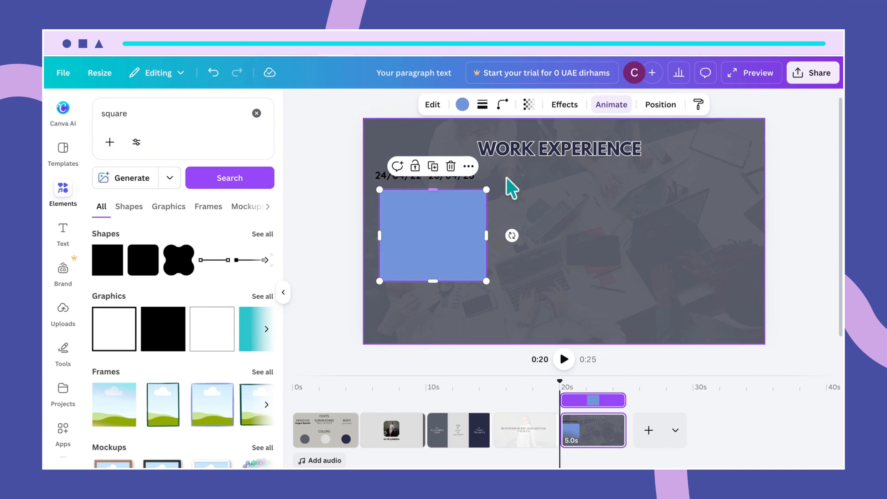
pyautogui.click(496, 192)
pyautogui.moveTo(449, 175); pyautogui.dragTo(457, 173)
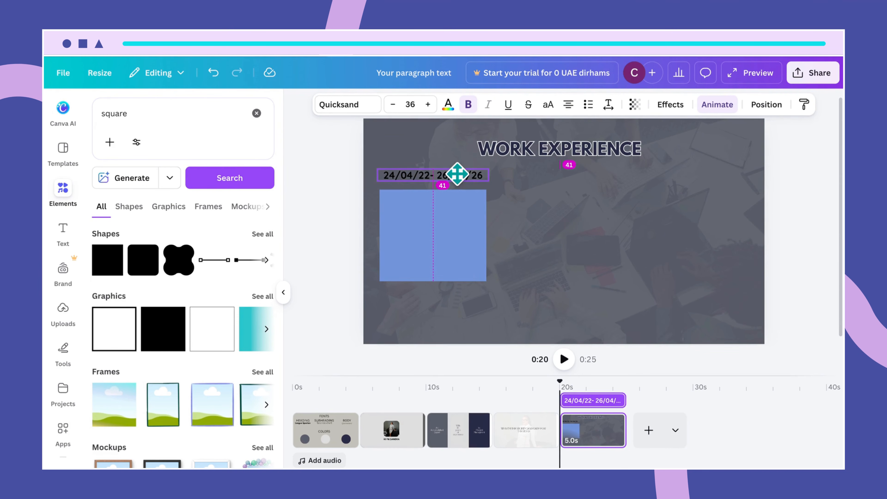
pyautogui.moveTo(457, 173); pyautogui.dragTo(457, 174)
# - Make both the square and the date text white
pyautogui.click(479, 247)
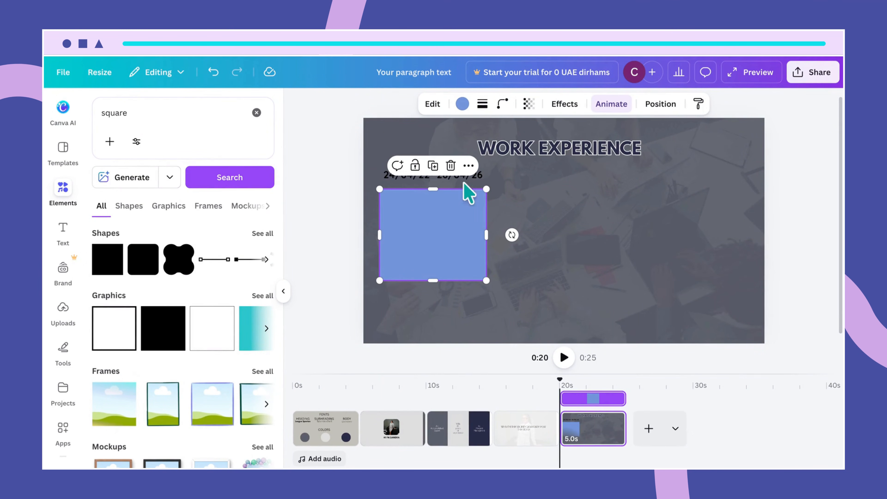
pyautogui.click(462, 104)
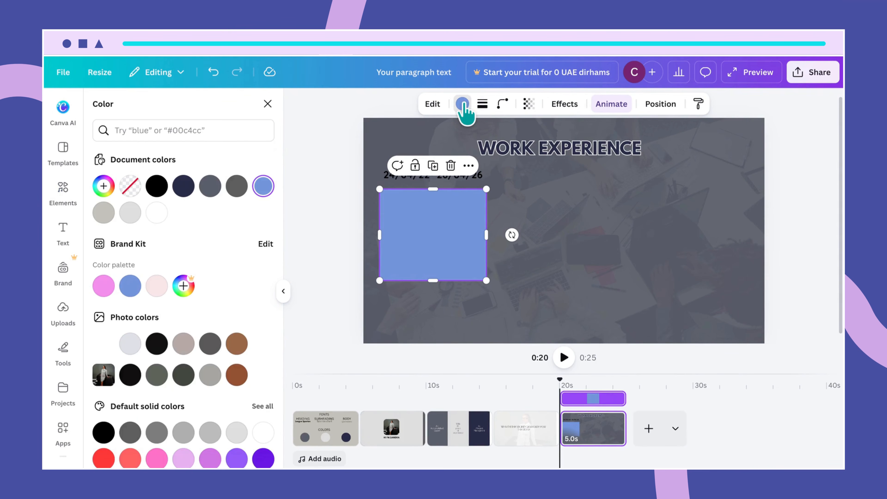
pyautogui.click(156, 212)
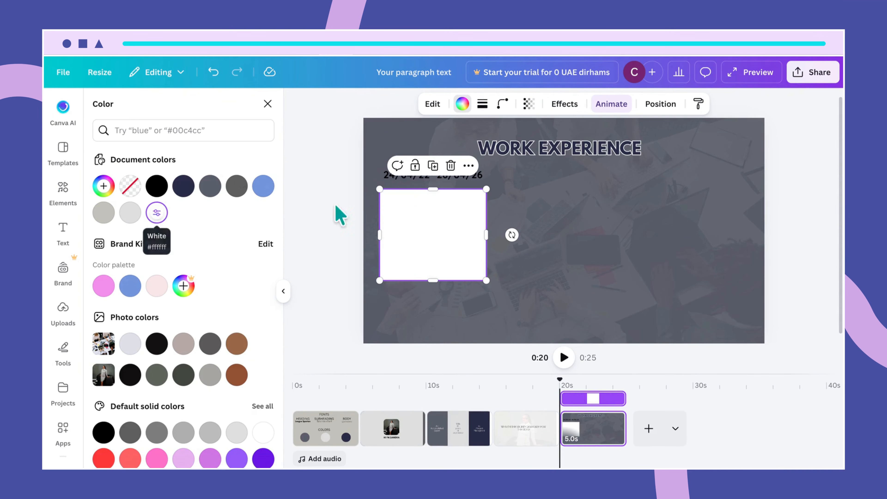
pyautogui.click(540, 249)
pyautogui.moveTo(463, 172); pyautogui.dragTo(463, 176)
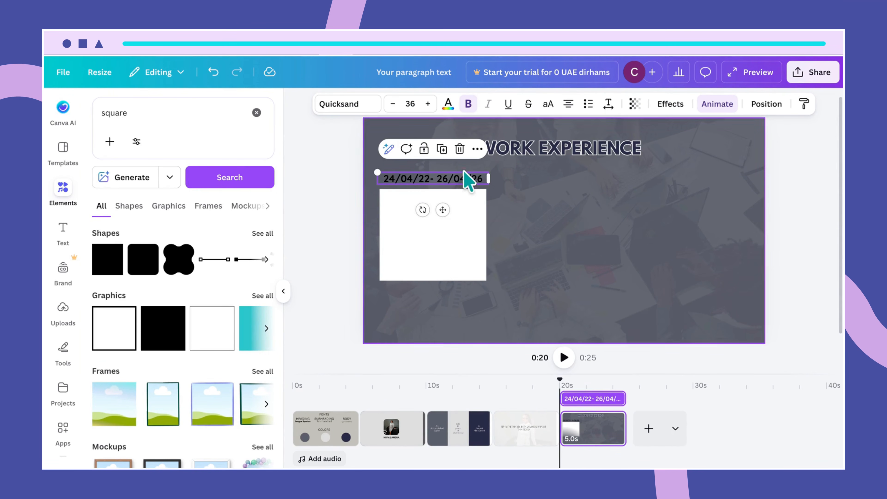
pyautogui.click(450, 110)
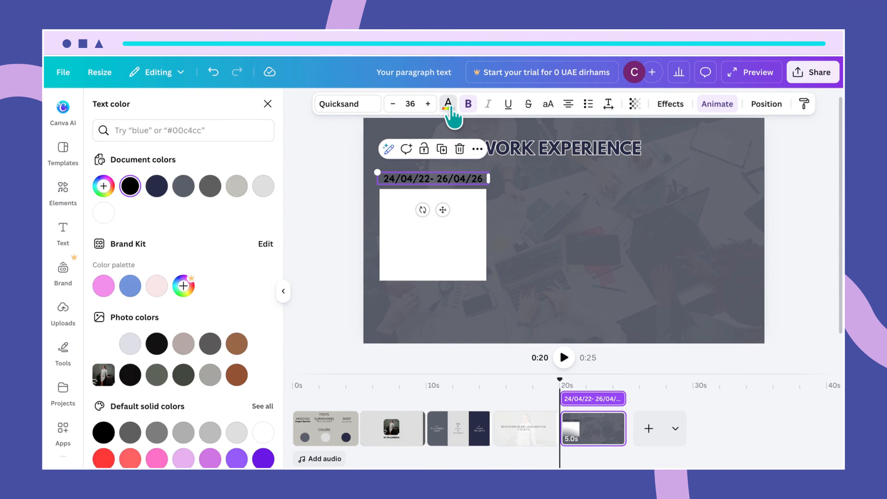
pyautogui.click(103, 212)
pyautogui.click(441, 255)
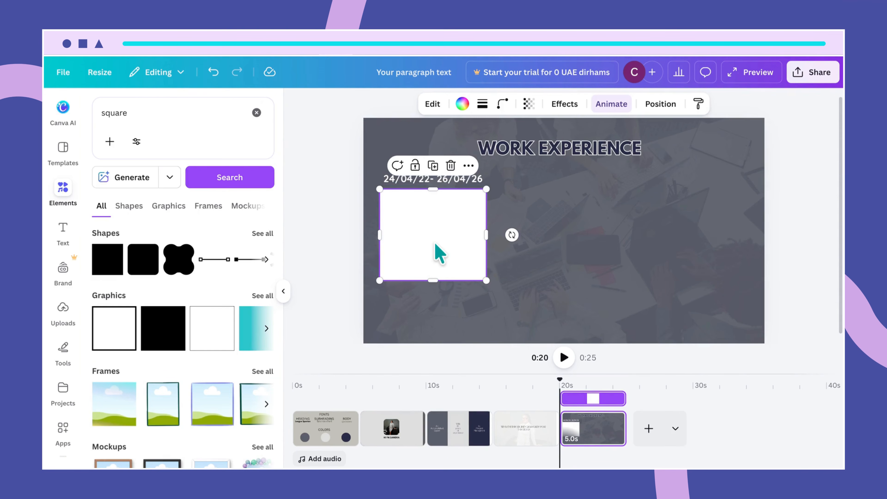
# - Add a 'PROJECT MANAGER' text on the white box, coloured dark gray blue
pyautogui.press('t')
pyautogui.click(545, 273)
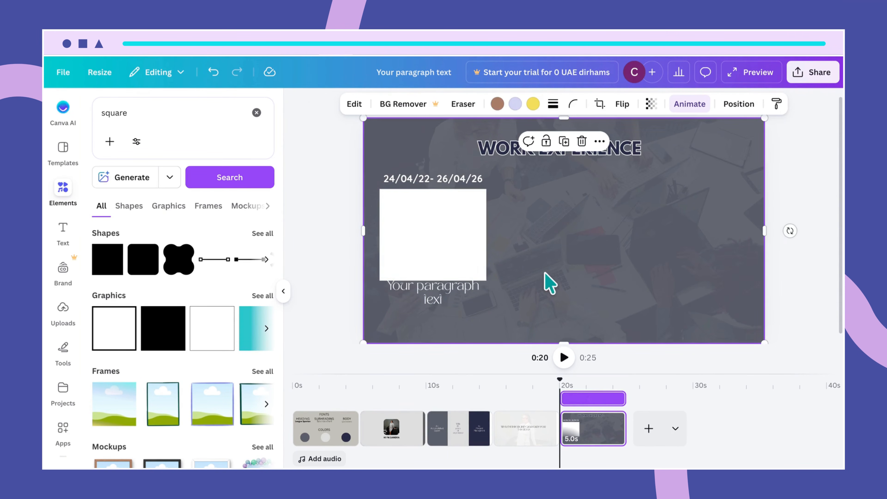
pyautogui.moveTo(459, 302); pyautogui.dragTo(453, 209)
pyautogui.doubleClick(454, 209)
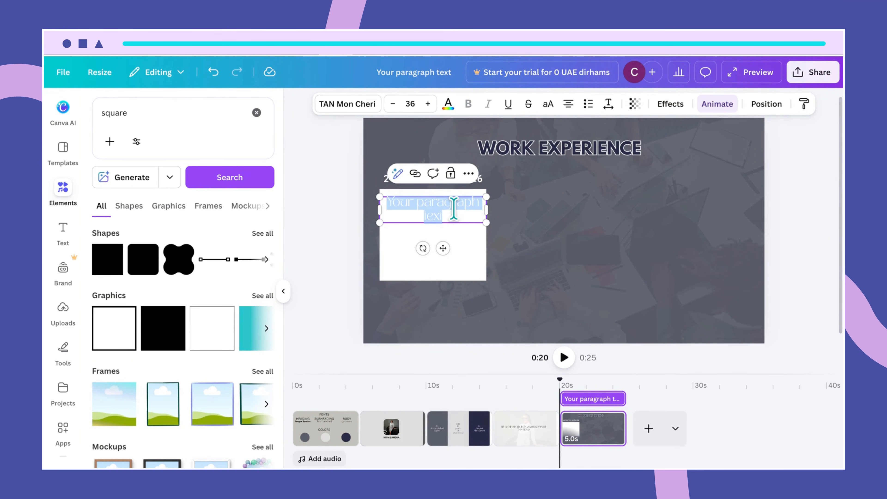
pyautogui.write('PROJECT')
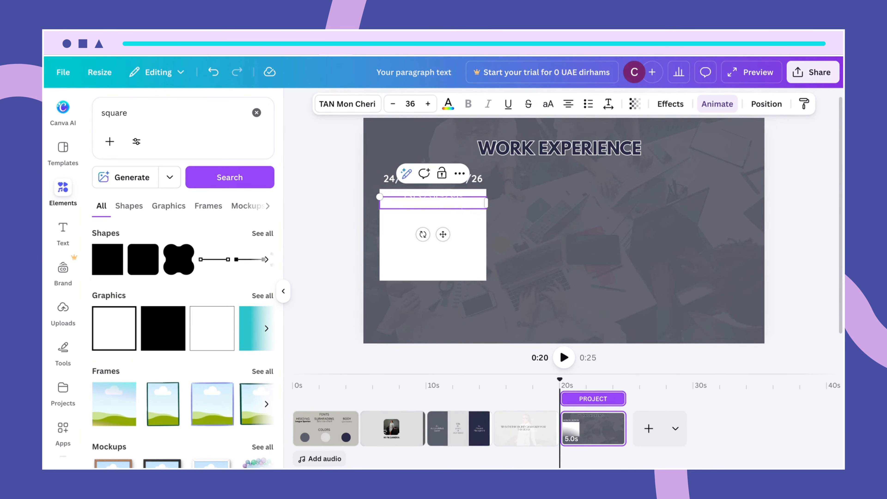
pyautogui.write(' MANAG')
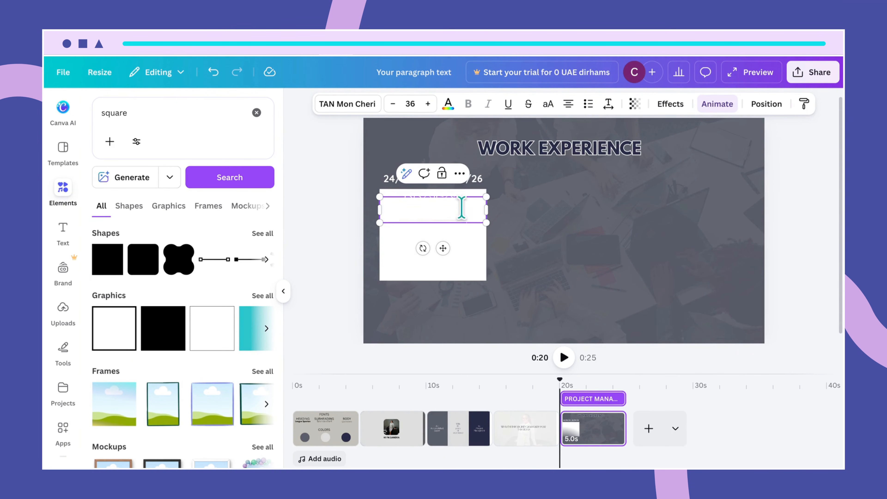
pyautogui.moveTo(468, 215); pyautogui.dragTo(391, 205)
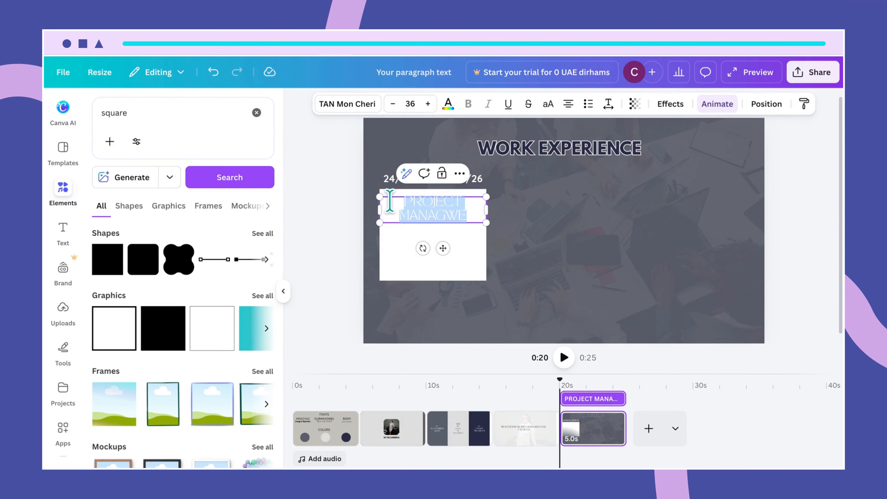
pyautogui.click(448, 104)
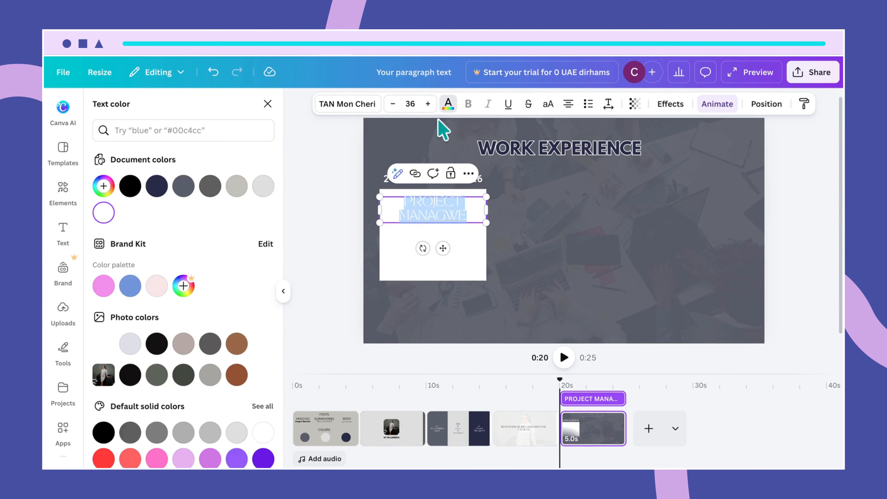
pyautogui.click(155, 189)
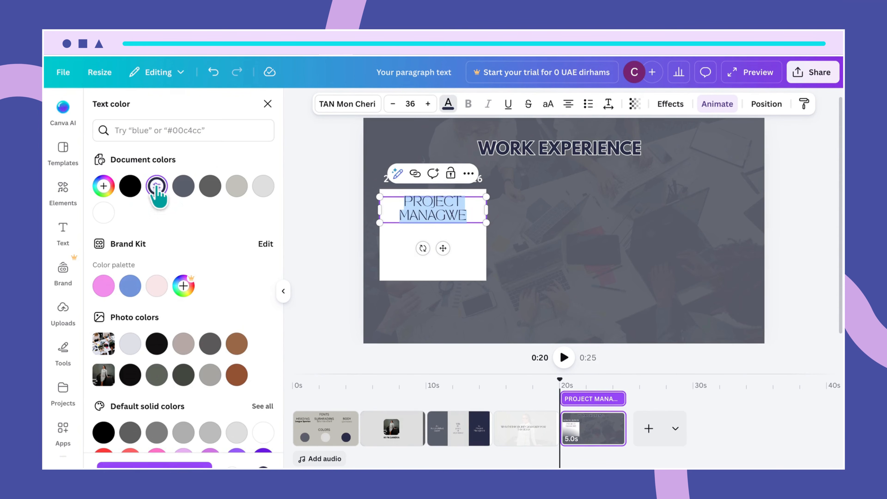
pyautogui.click(459, 215)
pyautogui.press('BackSpace')
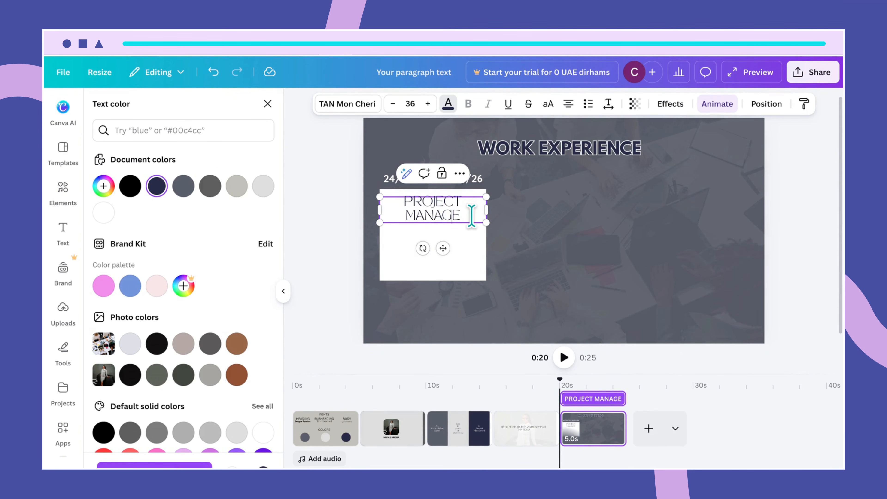
pyautogui.write('R')
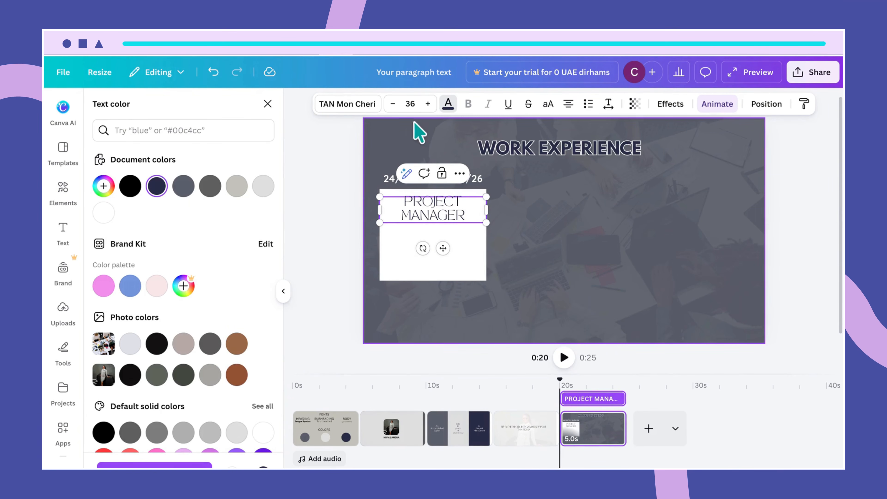
# - Set the PROJECT MANAGER title to size 25 and adjust its position on the box
pyautogui.click(416, 104)
pyautogui.moveTo(416, 104); pyautogui.dragTo(405, 104)
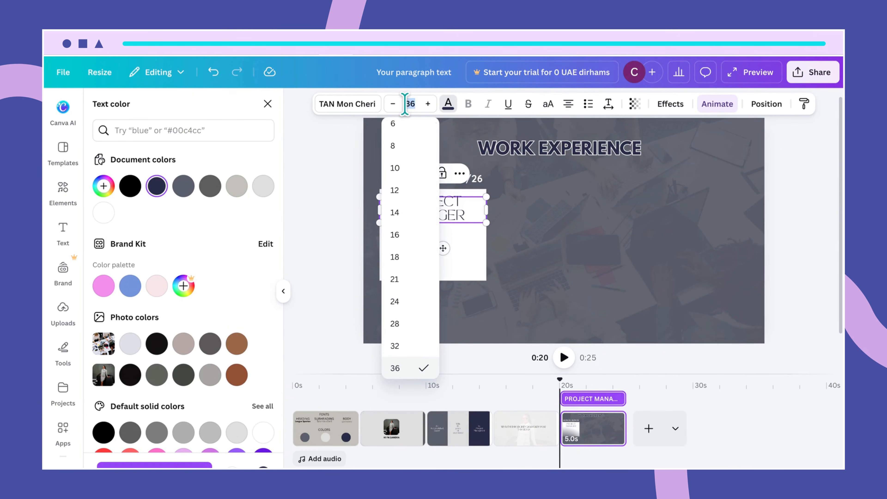
pyautogui.write('25')
pyautogui.press('Return')
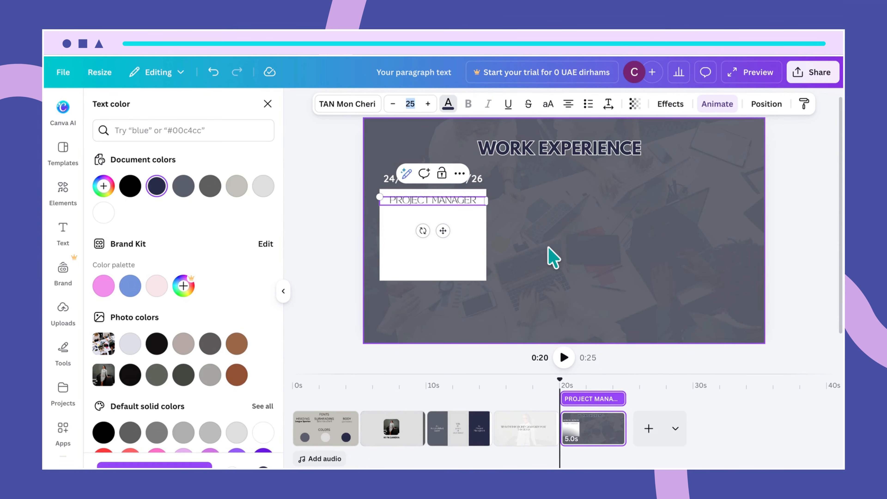
pyautogui.click(553, 258)
pyautogui.click(462, 208)
pyautogui.moveTo(458, 202); pyautogui.dragTo(457, 205)
# - Duplicate the PROJECT MANAGER text
pyautogui.click(466, 229)
pyautogui.click(454, 201)
pyautogui.click(468, 236)
pyautogui.click(443, 203)
pyautogui.hotkey('ctrl', 'd')
# - Move the copy below the title and change it to a bold Quicksand 'at'
pyautogui.moveTo(442, 203); pyautogui.dragTo(440, 212)
pyautogui.doubleClick(440, 212)
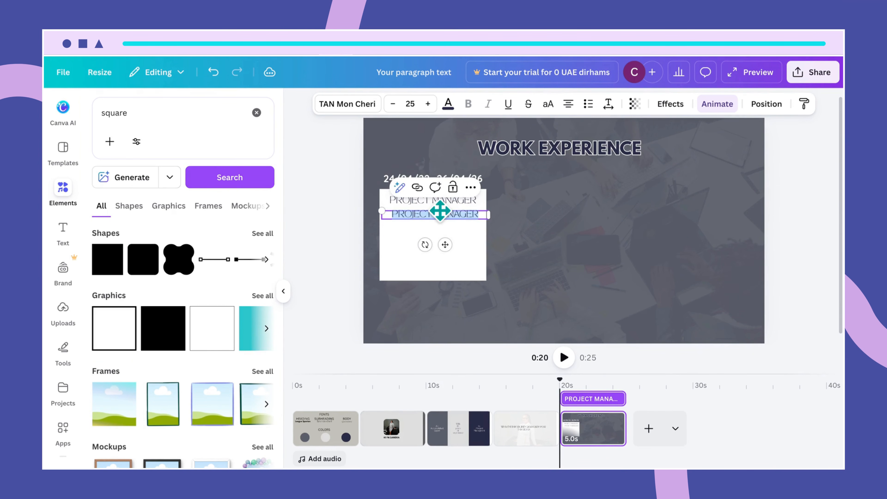
pyautogui.write('at')
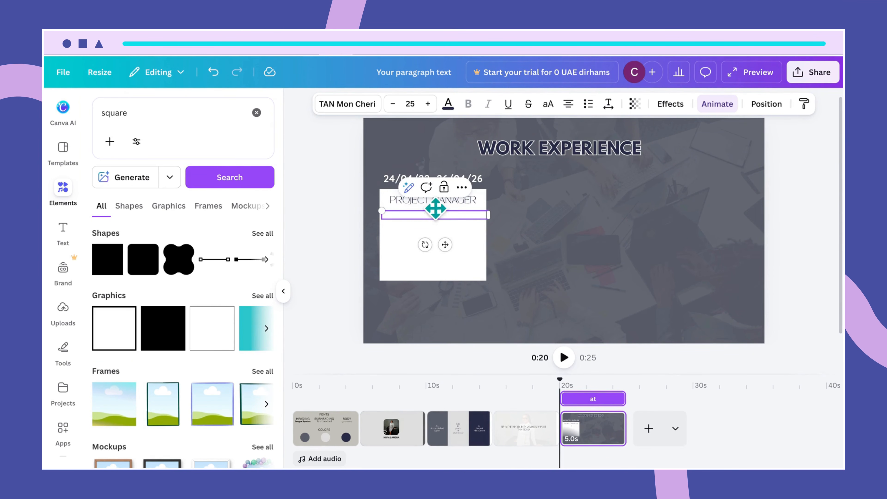
pyautogui.moveTo(444, 214); pyautogui.dragTo(421, 213)
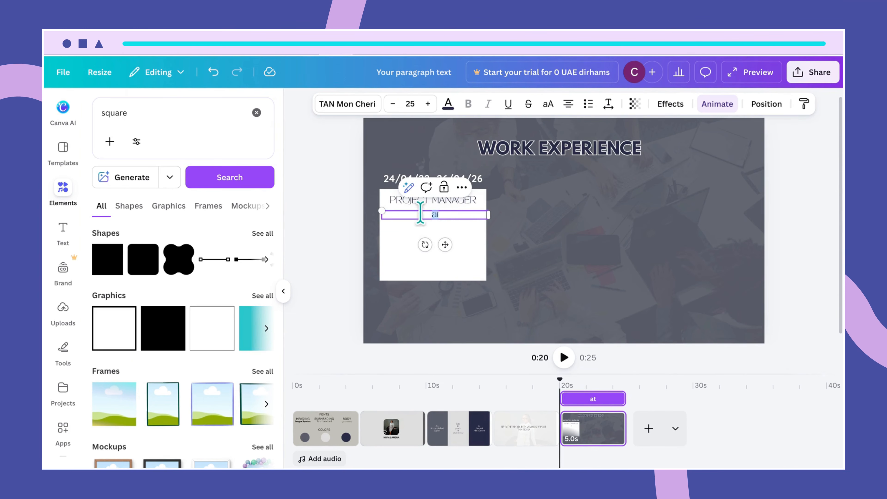
pyautogui.click(363, 105)
pyautogui.click(228, 278)
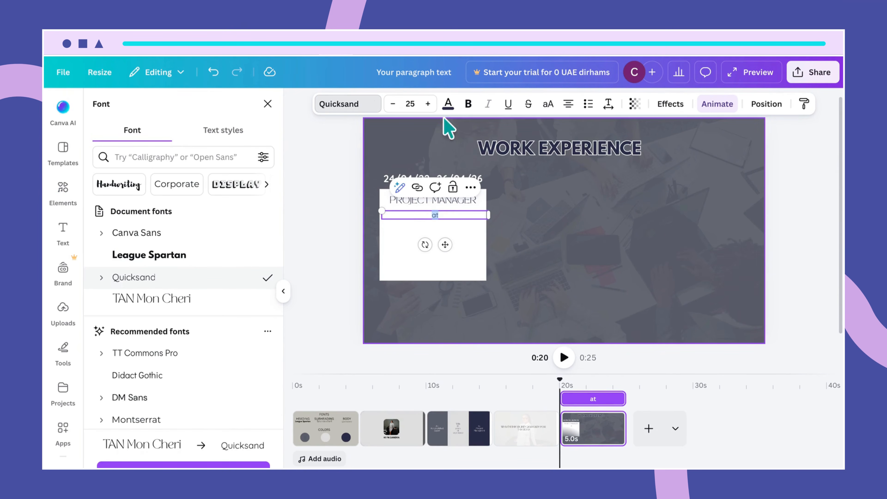
pyautogui.click(468, 104)
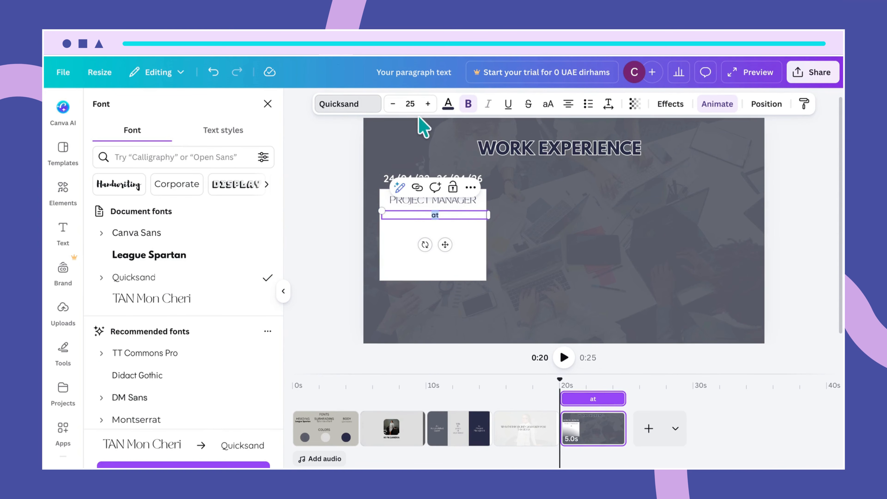
# - Try size 27 for the 'at' line, centre it, then undo the size change
pyautogui.click(410, 104)
pyautogui.click(520, 222)
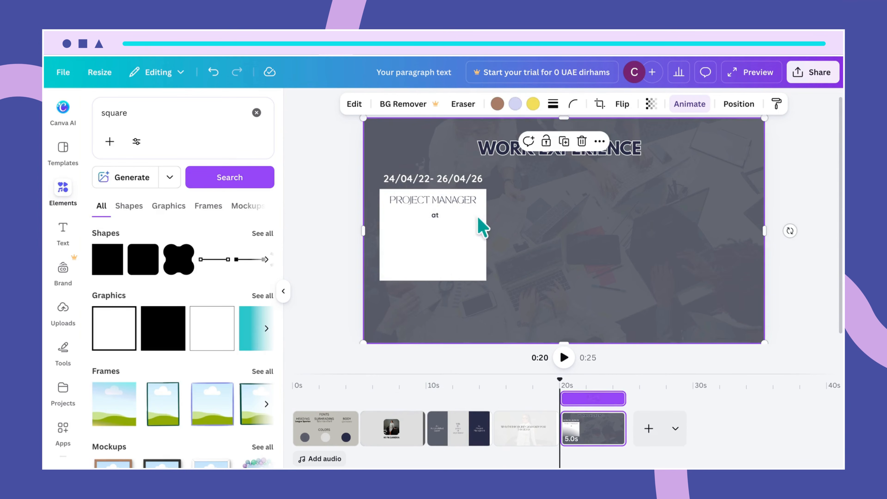
pyautogui.click(458, 216)
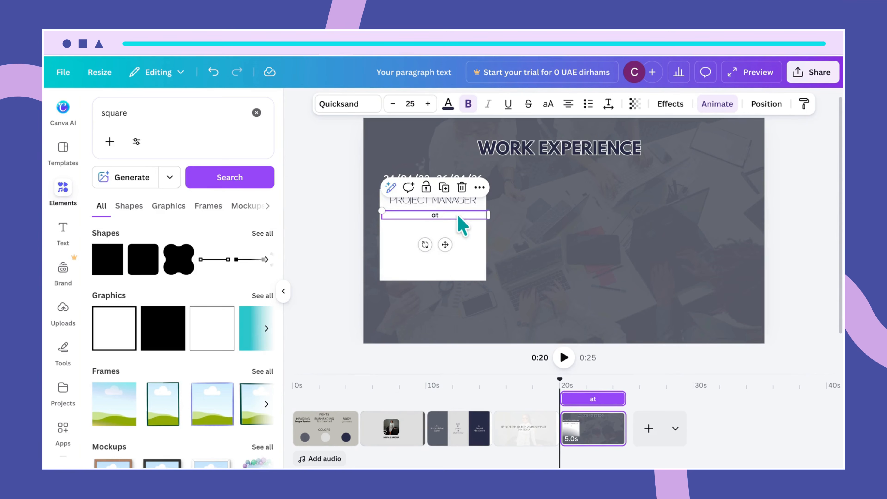
pyautogui.click(411, 104)
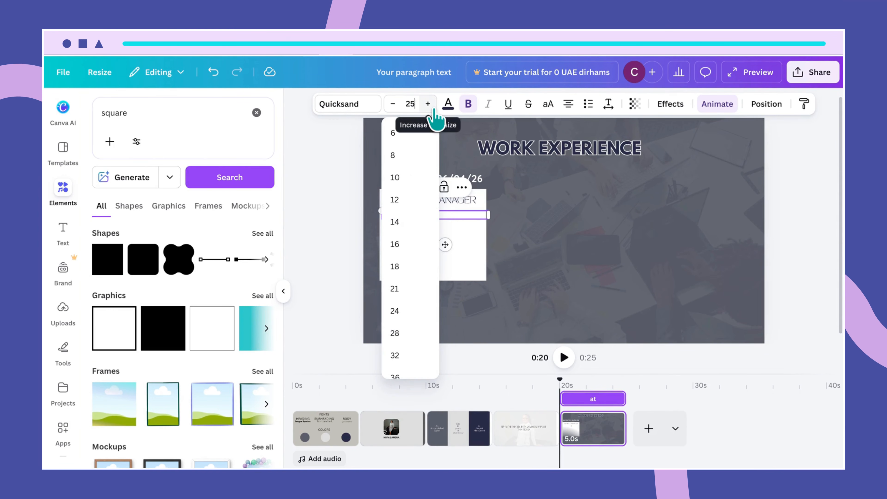
pyautogui.press('BackSpace')
pyautogui.write('7')
pyautogui.press('Return')
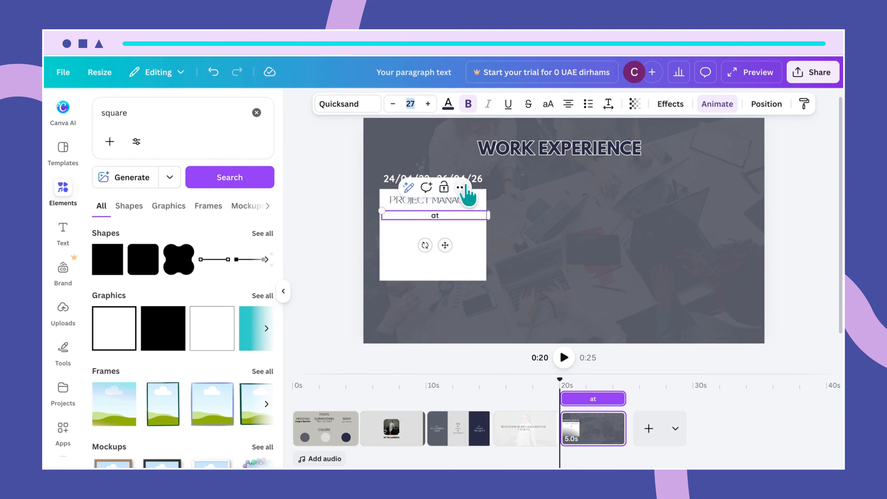
pyautogui.click(535, 263)
pyautogui.click(460, 227)
pyautogui.moveTo(460, 224); pyautogui.dragTo(452, 217)
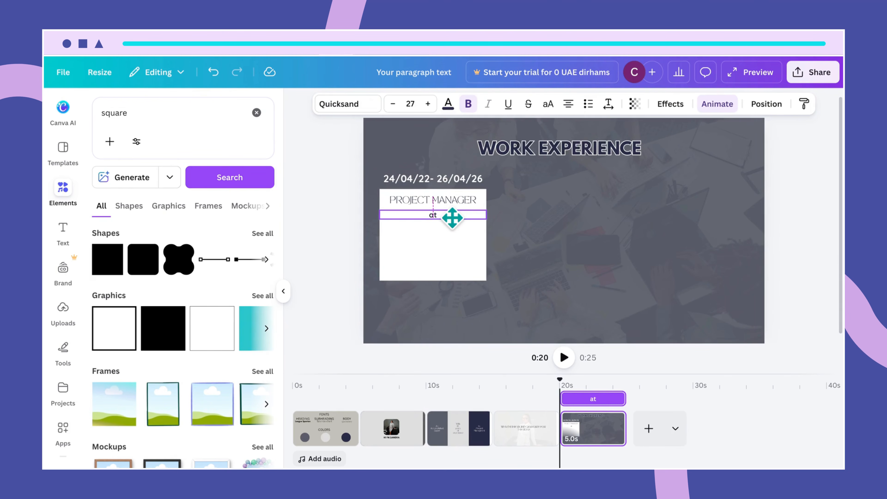
pyautogui.hotkey('ctrl', 'z')
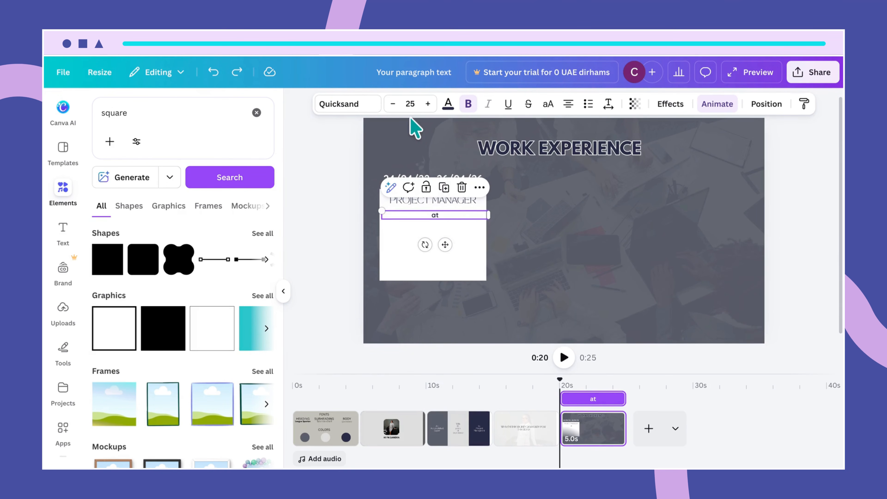
# - Set the 'at' line to size 40 and centre it horizontally in the box
pyautogui.click(412, 103)
pyautogui.moveTo(417, 105); pyautogui.dragTo(400, 99)
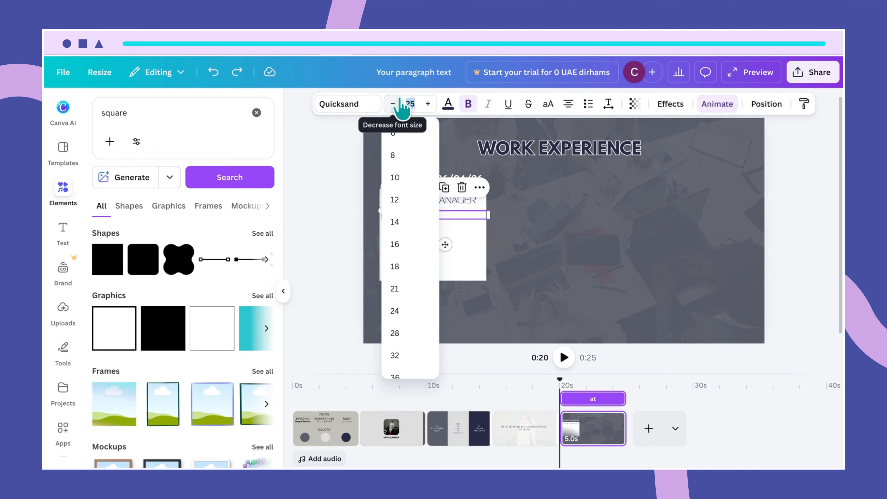
pyautogui.write('40')
pyautogui.press('Return')
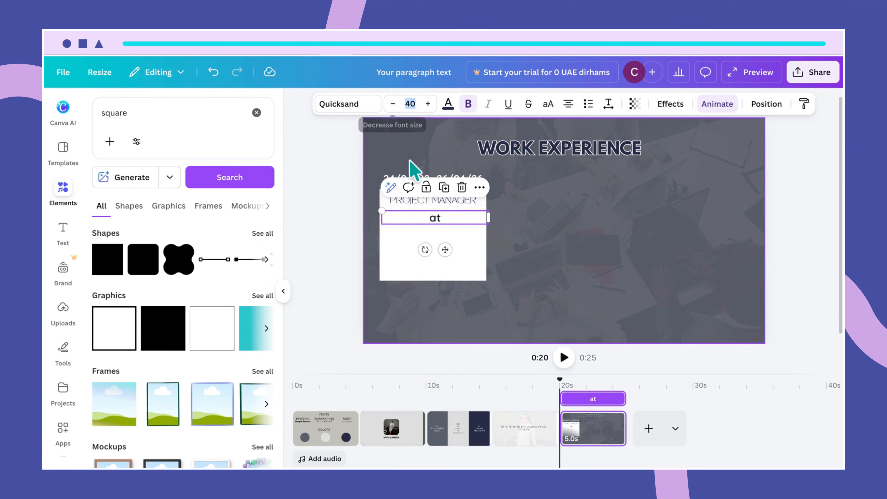
pyautogui.click(524, 261)
pyautogui.click(439, 226)
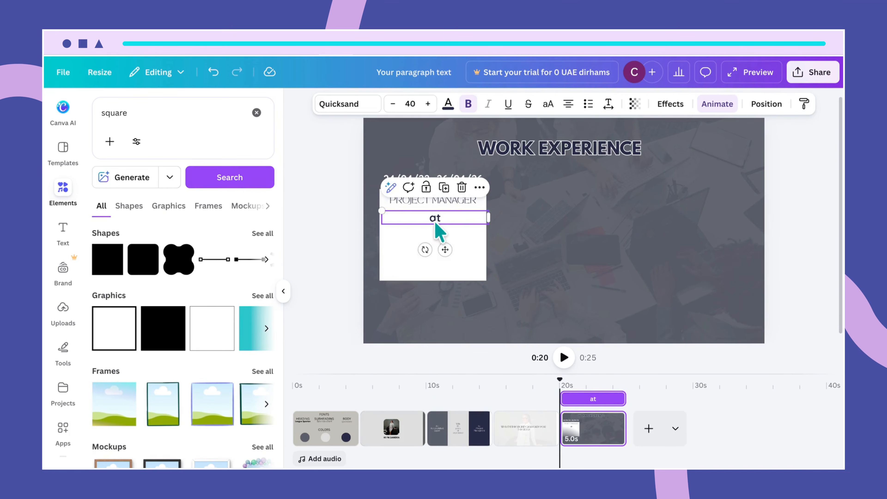
pyautogui.moveTo(434, 221); pyautogui.dragTo(435, 221)
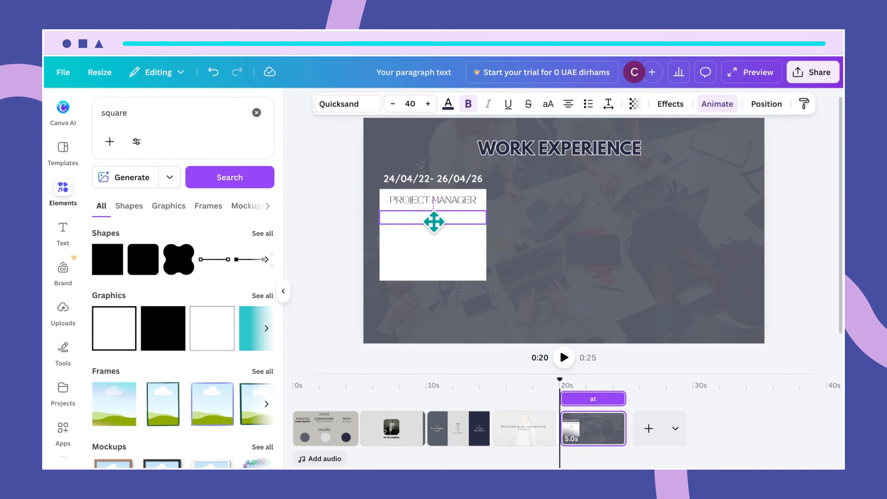
# - Duplicate the PROJECT MANAGER heading and place the copy below the 'at' line
pyautogui.click(452, 251)
pyautogui.click(439, 225)
pyautogui.click(426, 203)
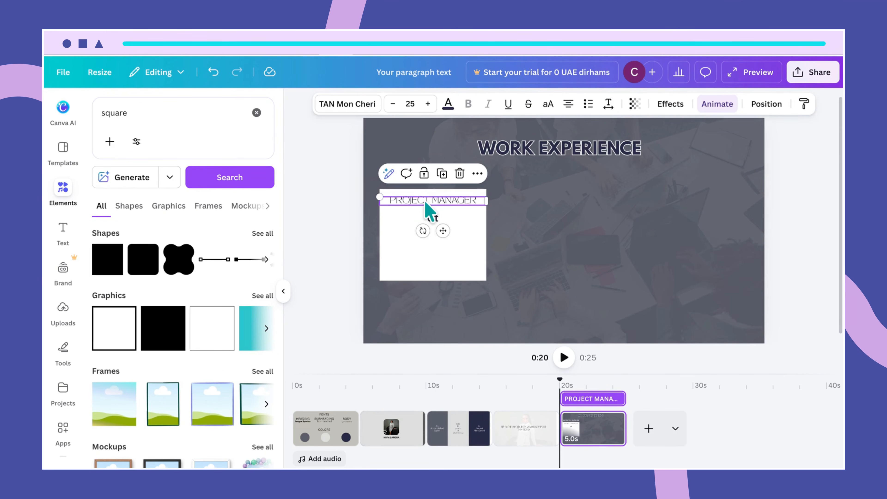
pyautogui.hotkey('ctrl', 'd')
pyautogui.moveTo(425, 203); pyautogui.dragTo(425, 232)
# - Replace the copied line with 'MORGAN AND FRIENDS' plus a line break, and reposition it
pyautogui.doubleClick(424, 232)
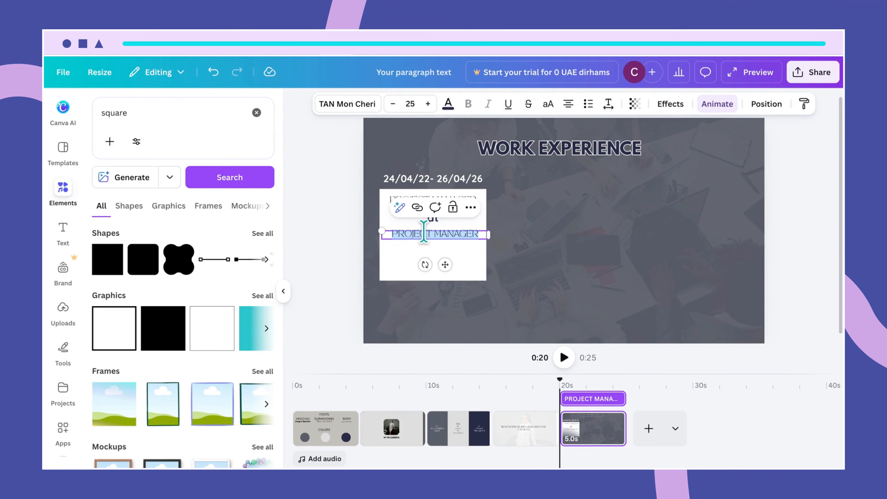
pyautogui.write('M')
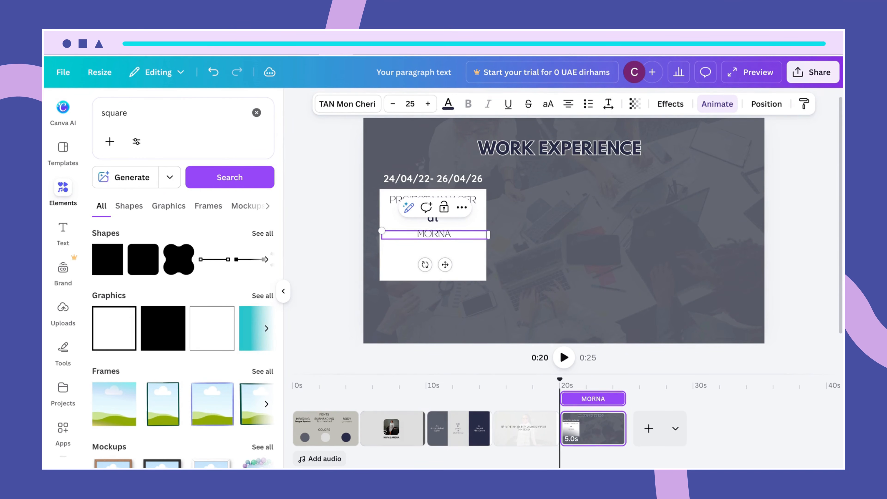
pyautogui.write('ORGAN AND FR')
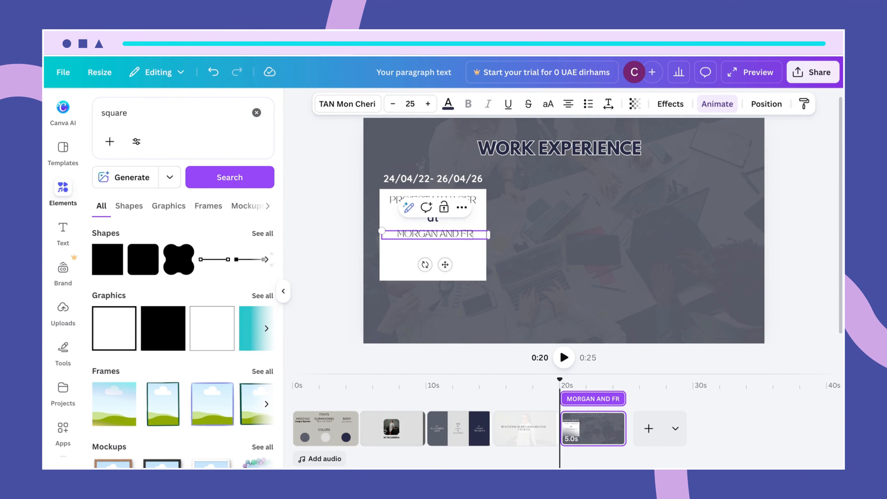
pyautogui.write('IENDS')
pyautogui.press('Return')
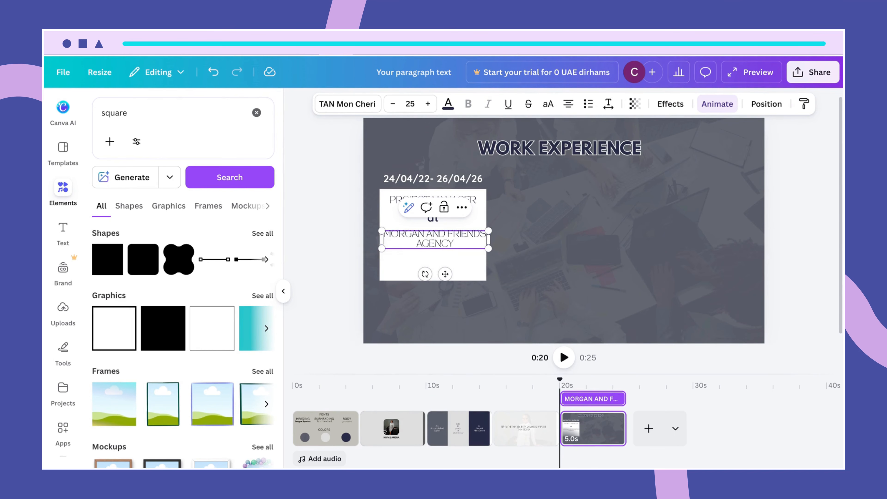
pyautogui.click(554, 260)
pyautogui.click(454, 249)
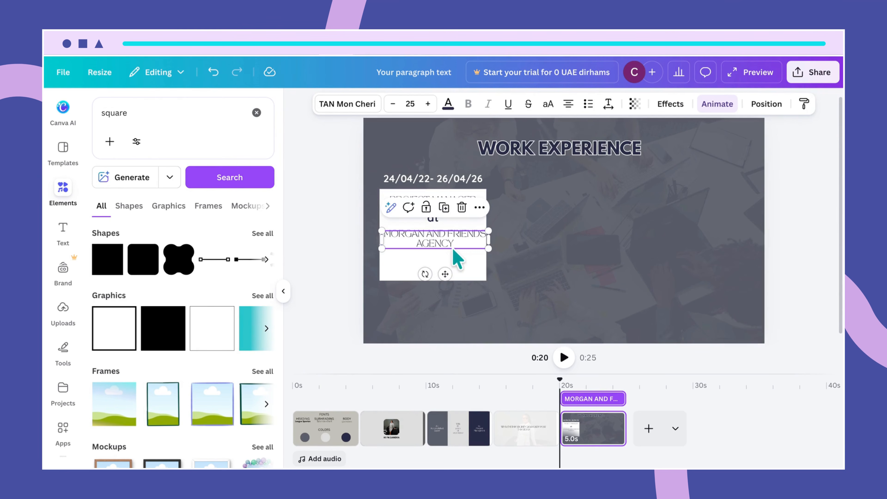
pyautogui.moveTo(446, 247); pyautogui.dragTo(445, 245)
# - Widen the white box slightly on both its left and right sides
pyautogui.click(481, 210)
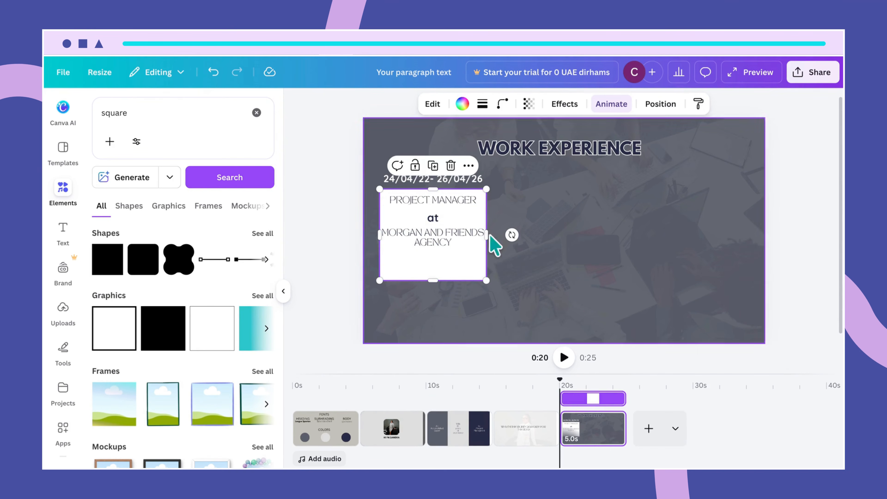
pyautogui.moveTo(490, 237); pyautogui.dragTo(493, 236)
pyautogui.moveTo(379, 235); pyautogui.dragTo(378, 234)
pyautogui.moveTo(489, 232); pyautogui.dragTo(493, 233)
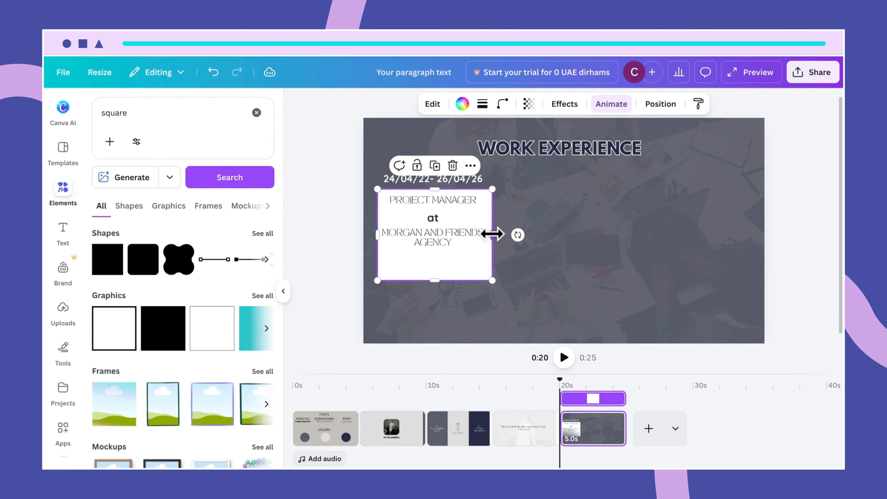
pyautogui.click(453, 244)
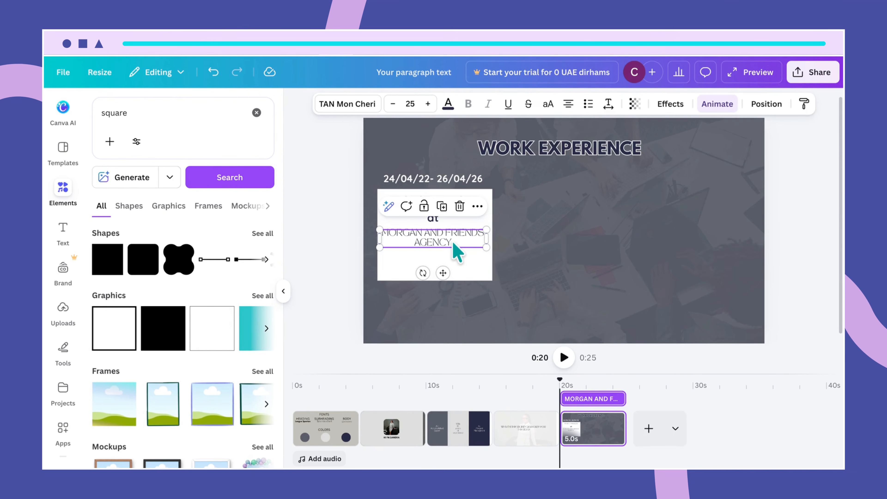
pyautogui.click(451, 242)
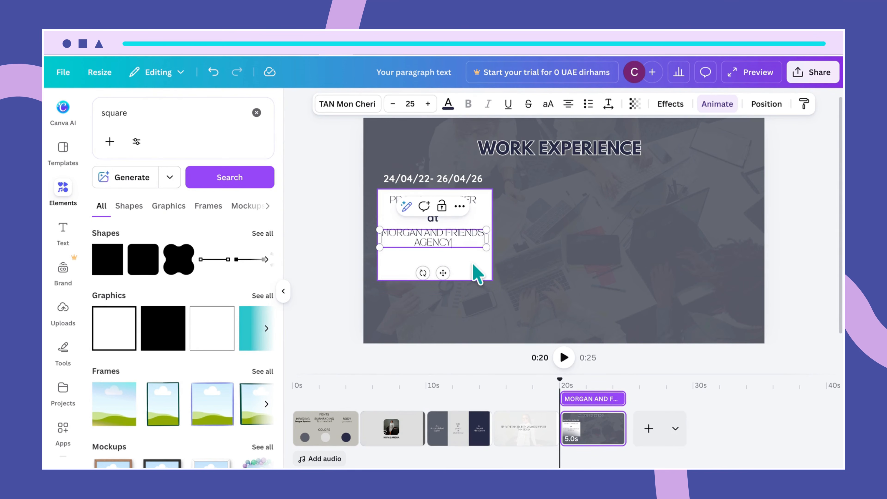
pyautogui.click(482, 285)
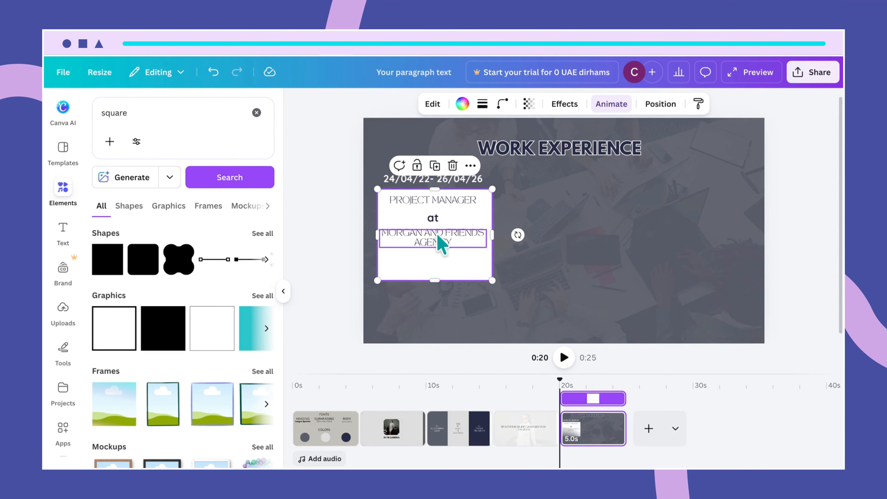
pyautogui.click(441, 243)
# - Move a copy of the company text to the box bottom, retype it as 'CITY' and narrow it
pyautogui.moveTo(441, 243); pyautogui.dragTo(437, 264)
pyautogui.click(435, 260)
pyautogui.write('CITY')
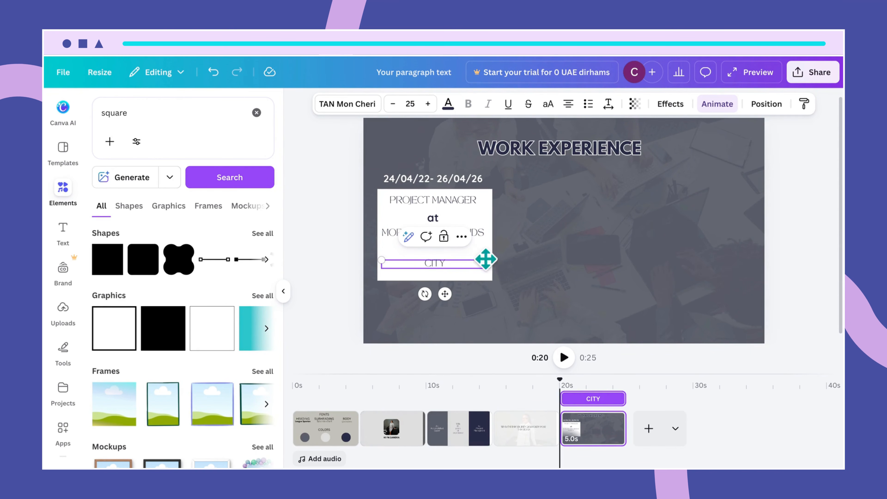
pyautogui.moveTo(491, 263); pyautogui.dragTo(420, 262)
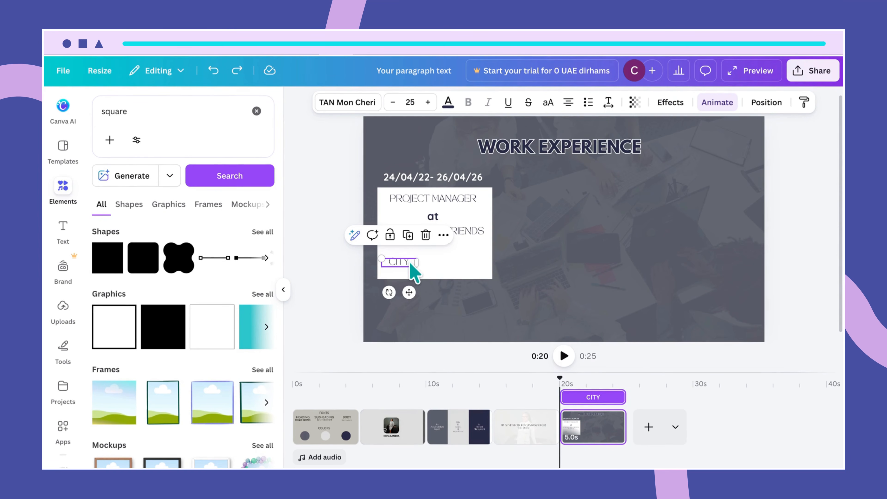
pyautogui.click(429, 267)
pyautogui.click(406, 260)
# - Add a 'COUNTRY' label right of CITY, widen it to one line, and even the spacing
pyautogui.moveTo(409, 266); pyautogui.dragTo(454, 262)
pyautogui.doubleClick(454, 261)
pyautogui.write('COUNTRY')
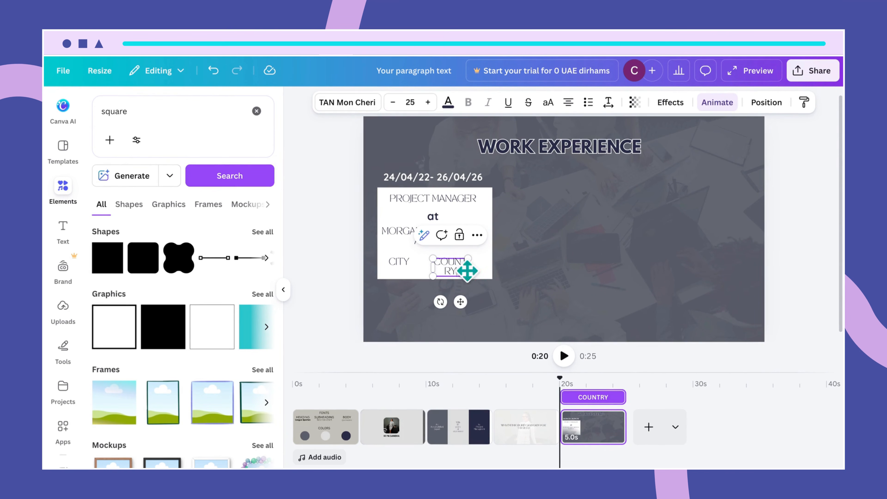
pyautogui.moveTo(470, 268); pyautogui.dragTo(484, 268)
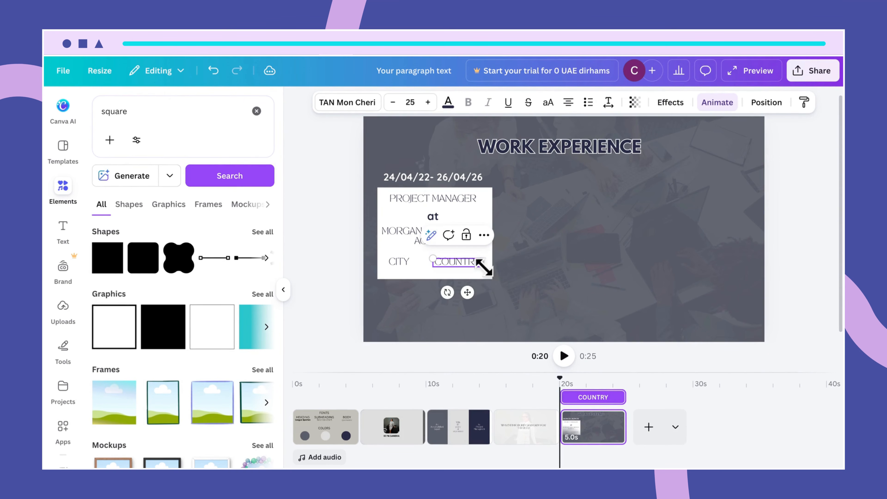
pyautogui.click(484, 276)
pyautogui.click(469, 267)
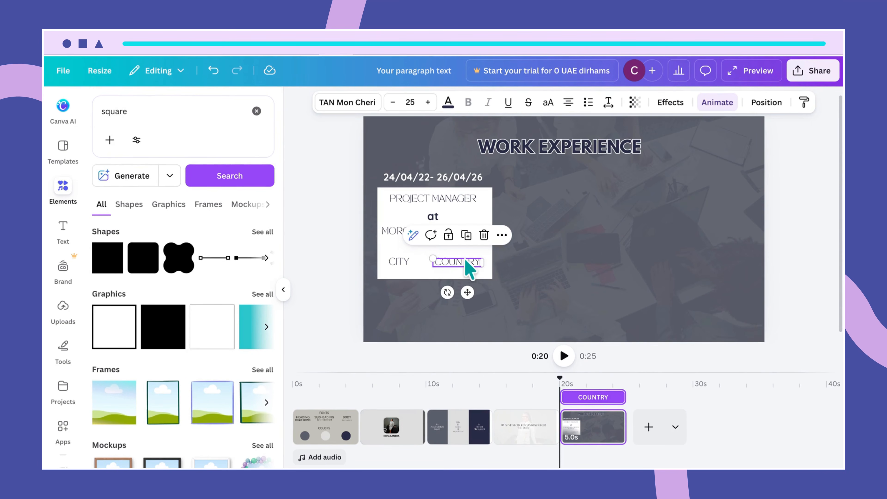
pyautogui.moveTo(469, 266); pyautogui.dragTo(472, 267)
pyautogui.keyDown('shift'); pyautogui.click(393, 263); pyautogui.keyUp('shift')
pyautogui.moveTo(393, 263); pyautogui.dragTo(399, 261)
pyautogui.click(518, 287)
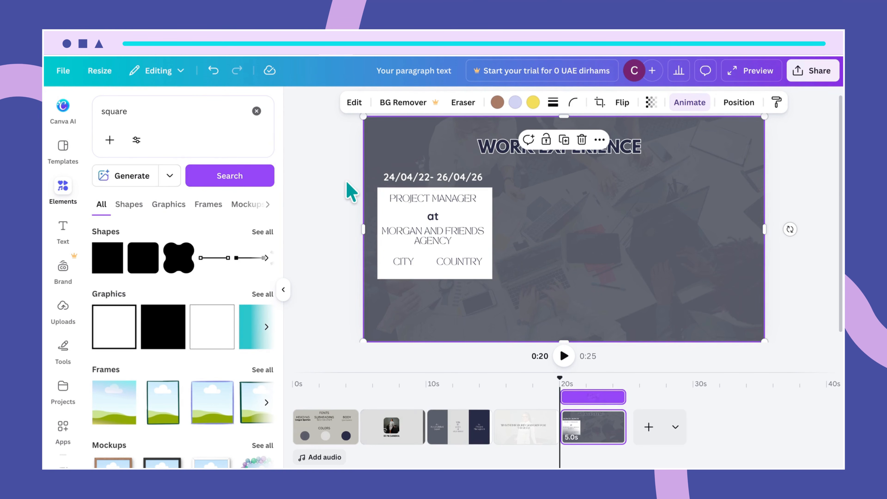
# - Search Canva elements for 'arrow das'
pyautogui.click(142, 111)
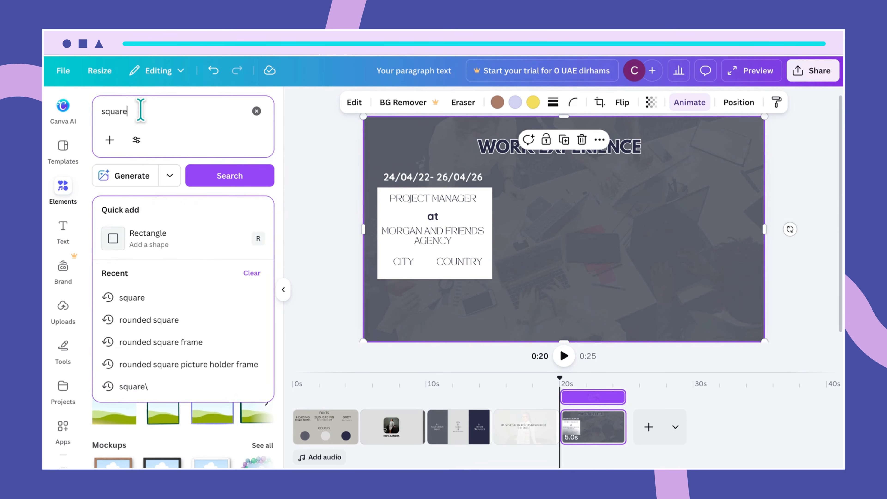
pyautogui.moveTo(138, 111); pyautogui.dragTo(96, 114)
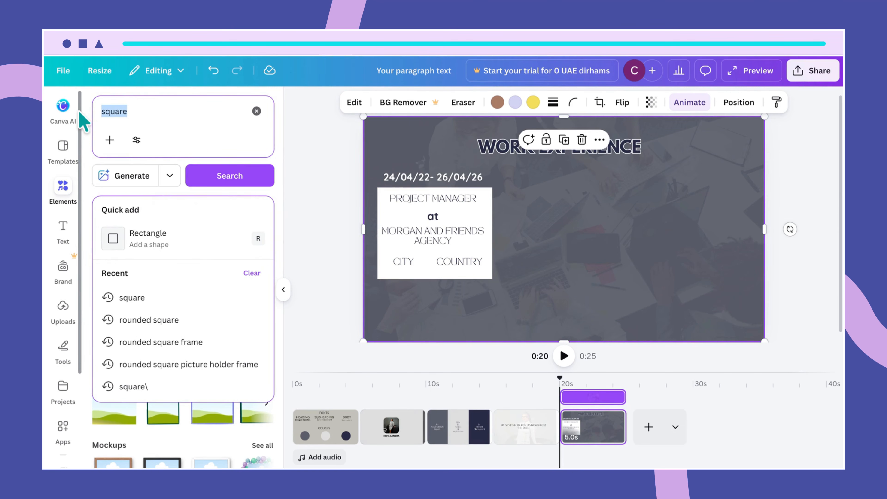
pyautogui.write('arrow dashed')
pyautogui.press('Return')
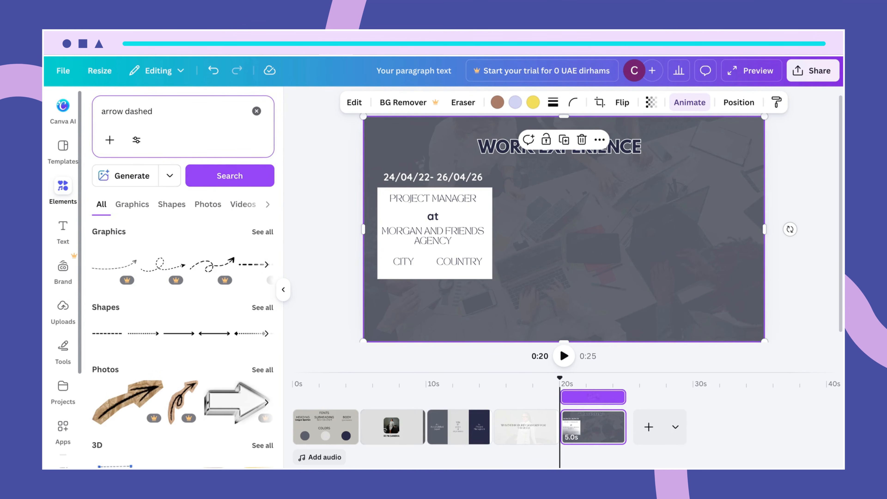
# - Show all graphics results for the dashed-arrow search and browse the designs
pyautogui.click(259, 232)
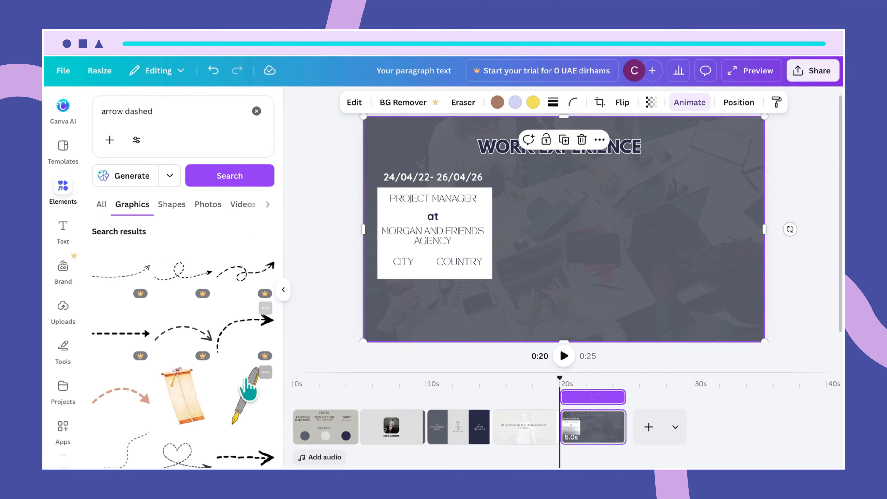
pyautogui.scroll(-5, 246, 416)
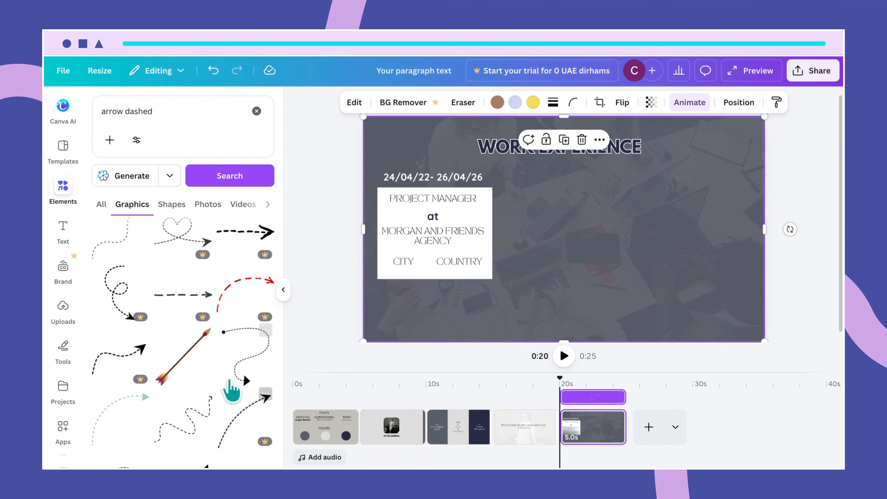
pyautogui.scroll(-2, 245, 418)
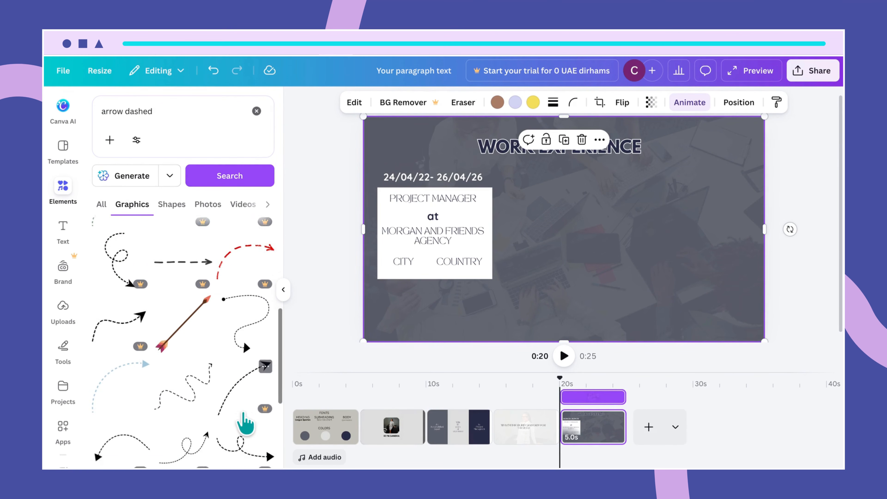
pyautogui.scroll(-3, 245, 417)
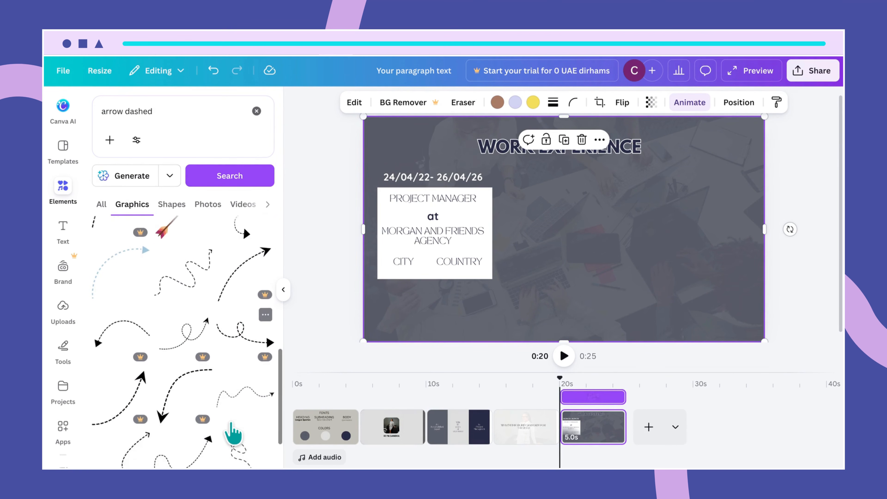
pyautogui.scroll(-4, 232, 428)
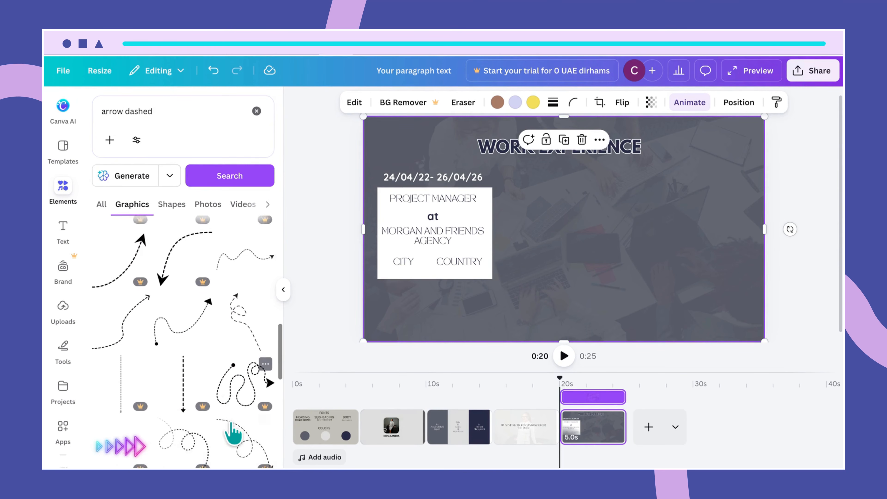
pyautogui.scroll(-5, 232, 432)
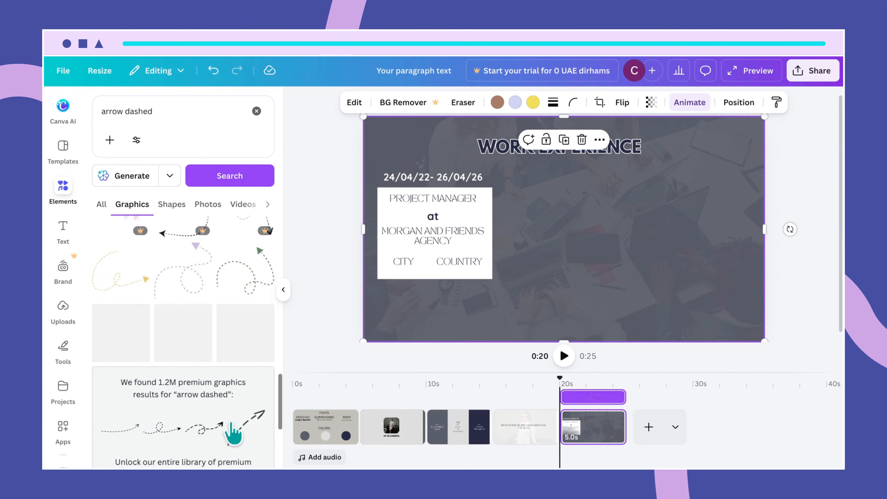
pyautogui.scroll(-5, 232, 431)
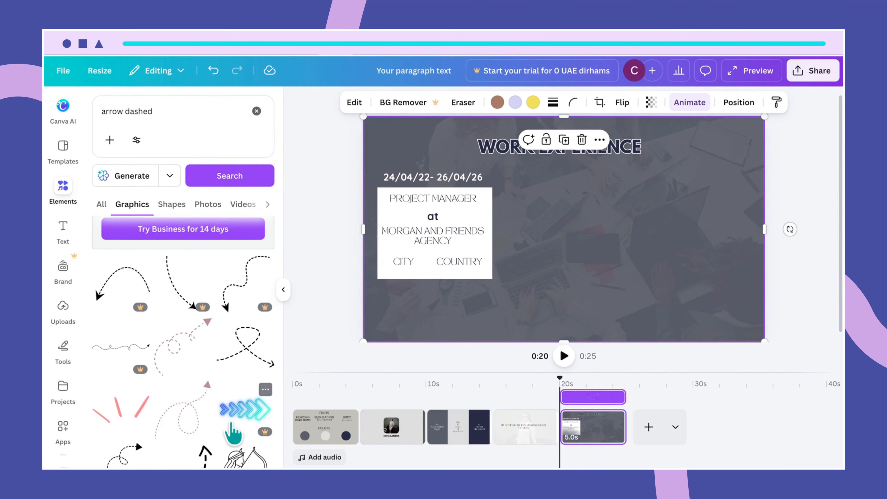
pyautogui.scroll(-4, 232, 430)
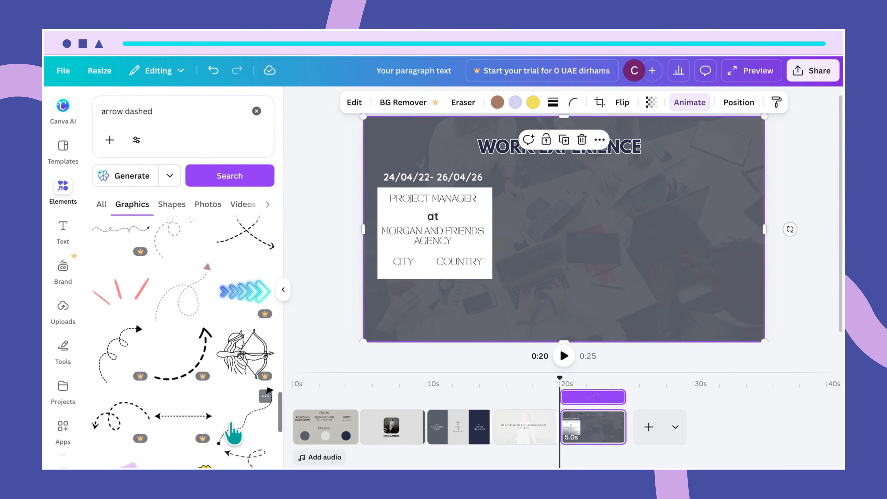
pyautogui.scroll(-3, 232, 432)
pyautogui.scroll(-5, 232, 431)
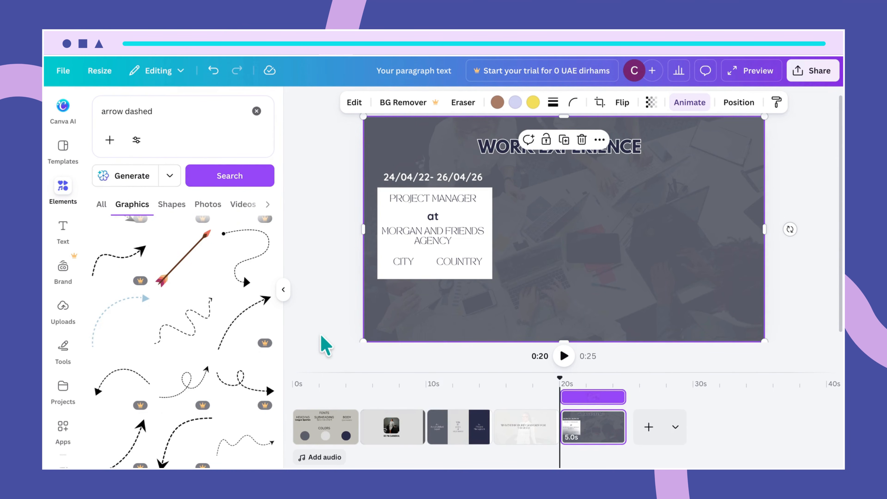
pyautogui.scroll(1, 254, 351)
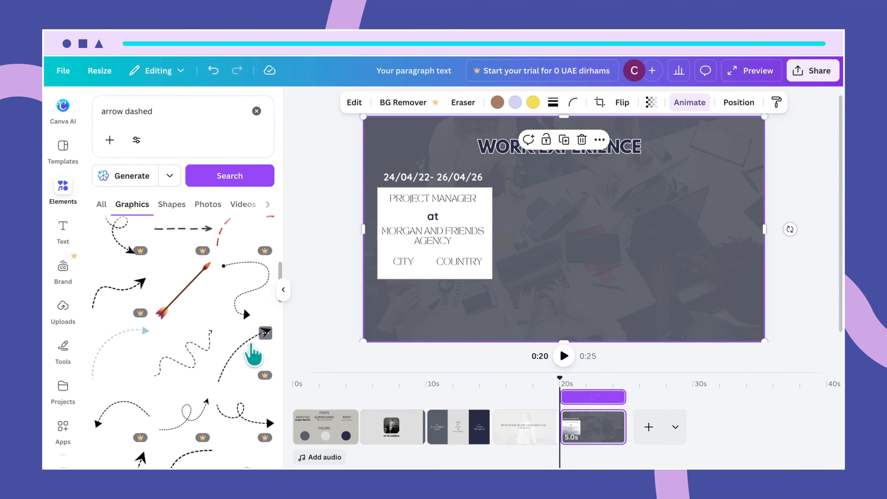
# - Add a small curly dashed arrow rotated -50° beside the white box, and lock the background photo
pyautogui.scroll(3, 253, 354)
pyautogui.click(251, 387)
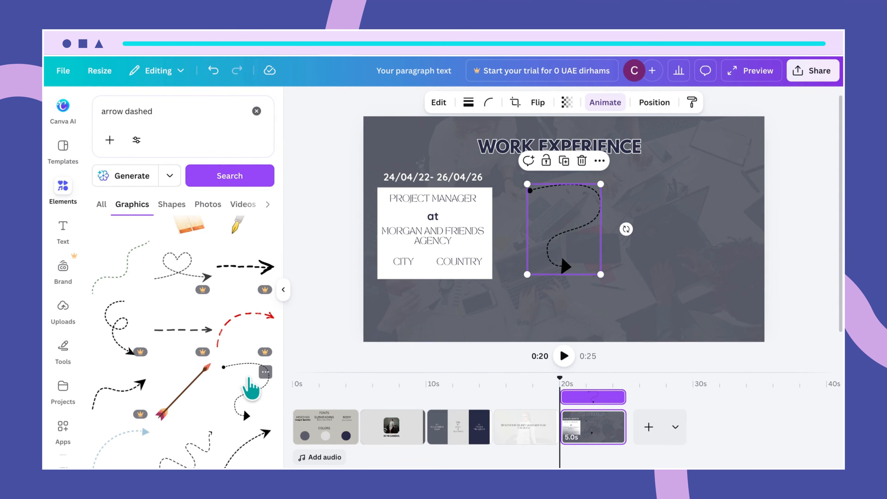
pyautogui.moveTo(601, 184); pyautogui.dragTo(506, 249)
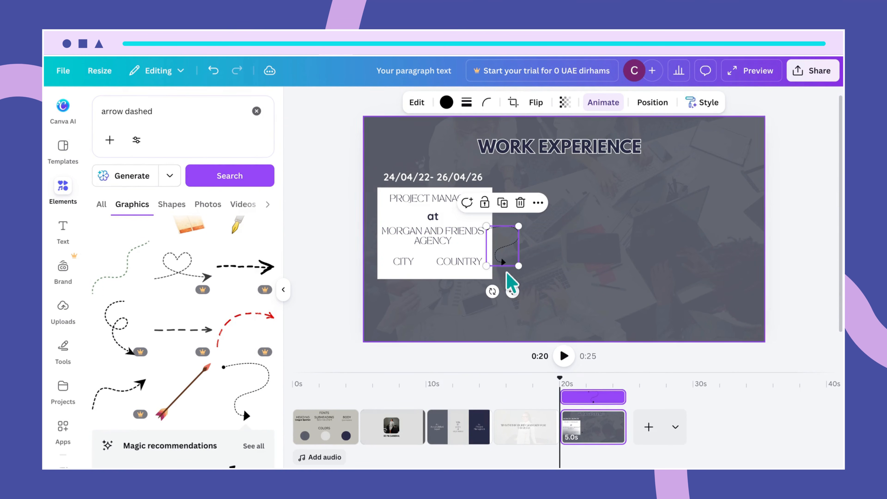
pyautogui.moveTo(492, 291); pyautogui.dragTo(524, 280)
pyautogui.moveTo(503, 240); pyautogui.dragTo(518, 245)
pyautogui.click(548, 276)
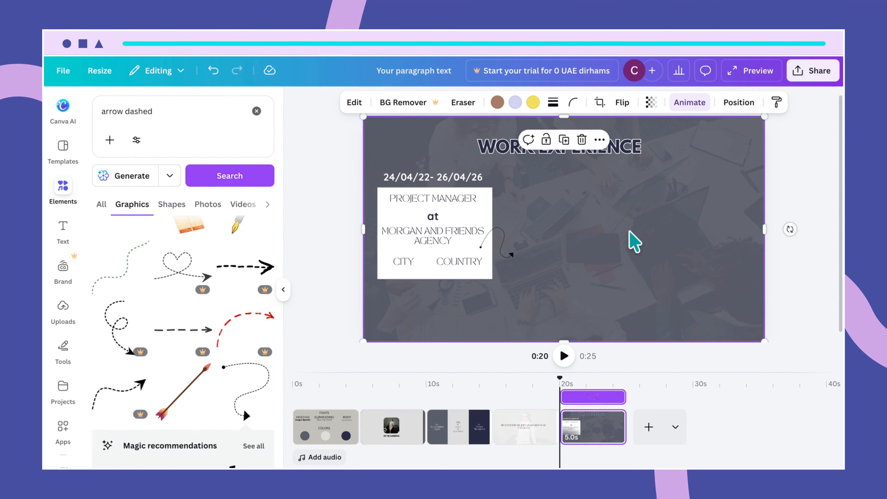
pyautogui.click(546, 140)
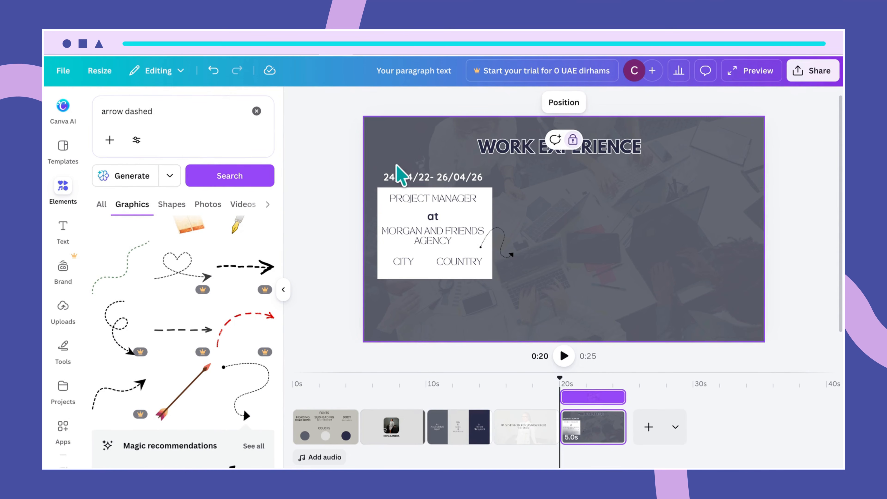
# - Raise the WORK EXPERIENCE title slightly
pyautogui.moveTo(383, 156); pyautogui.dragTo(451, 274)
pyautogui.click(545, 288)
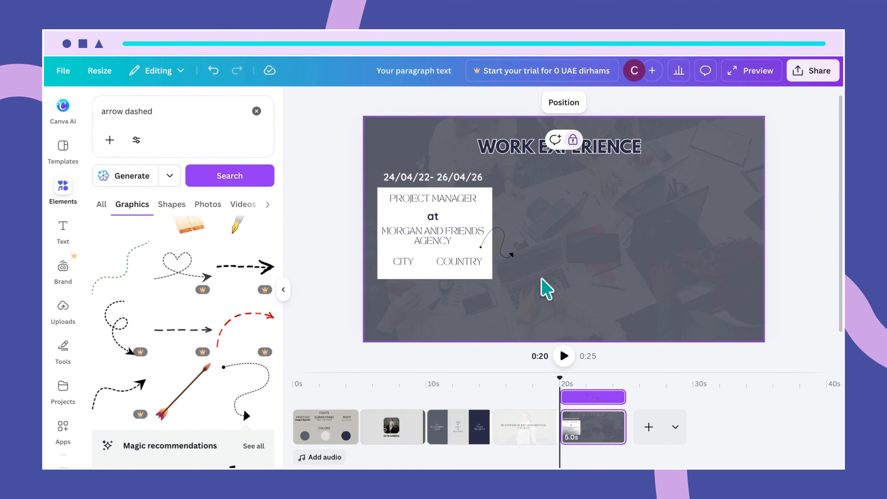
pyautogui.click(534, 149)
pyautogui.moveTo(535, 149); pyautogui.dragTo(535, 142)
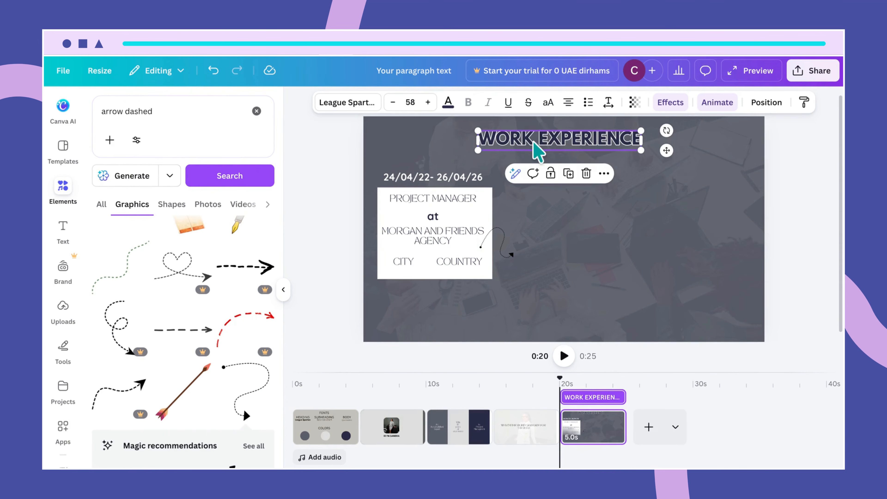
# - Copy the job box with its arrow twice, spacing three boxes evenly across the slide
pyautogui.moveTo(371, 163); pyautogui.dragTo(493, 284)
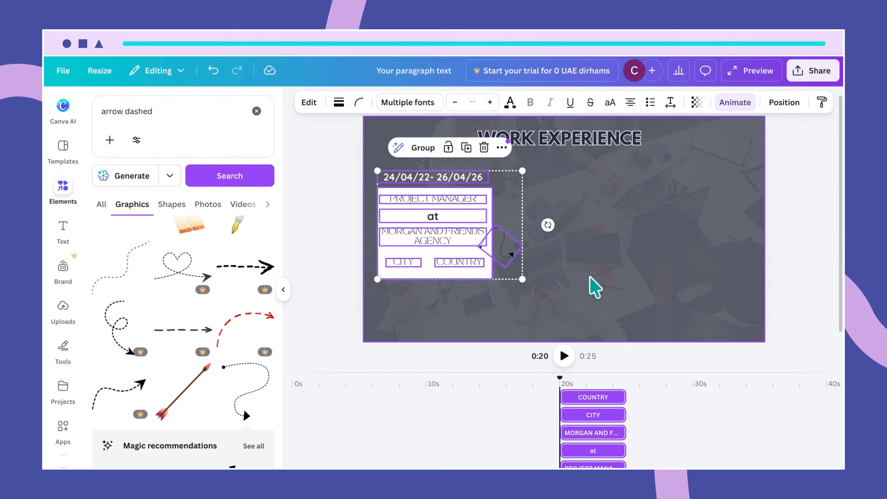
pyautogui.moveTo(456, 262); pyautogui.dragTo(591, 280)
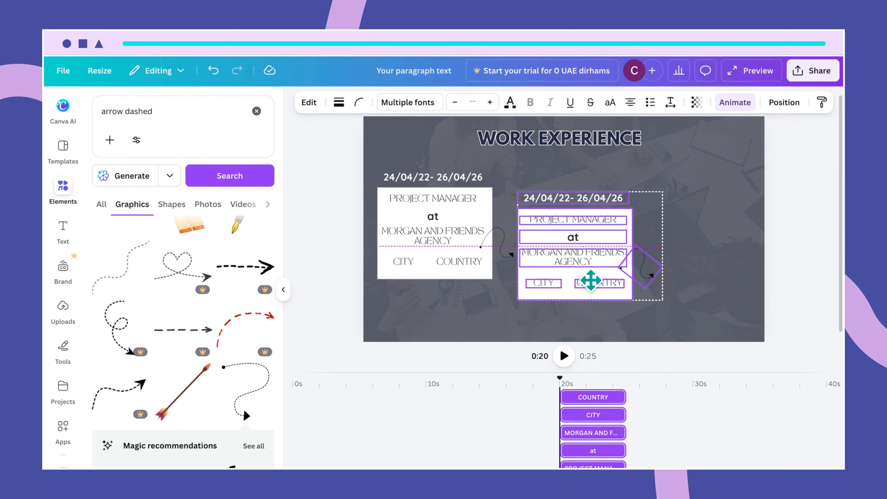
pyautogui.moveTo(590, 280); pyautogui.dragTo(591, 282)
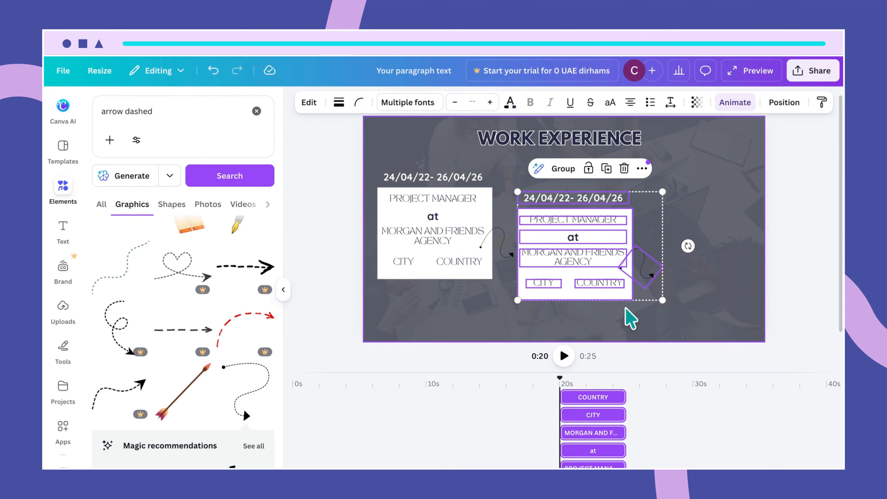
pyautogui.hotkey('ctrl', 'd')
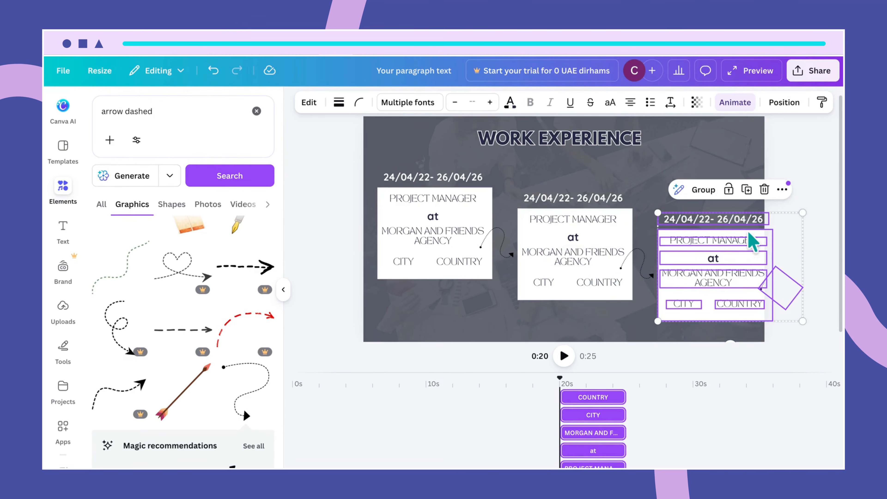
pyautogui.moveTo(729, 257); pyautogui.dragTo(709, 219)
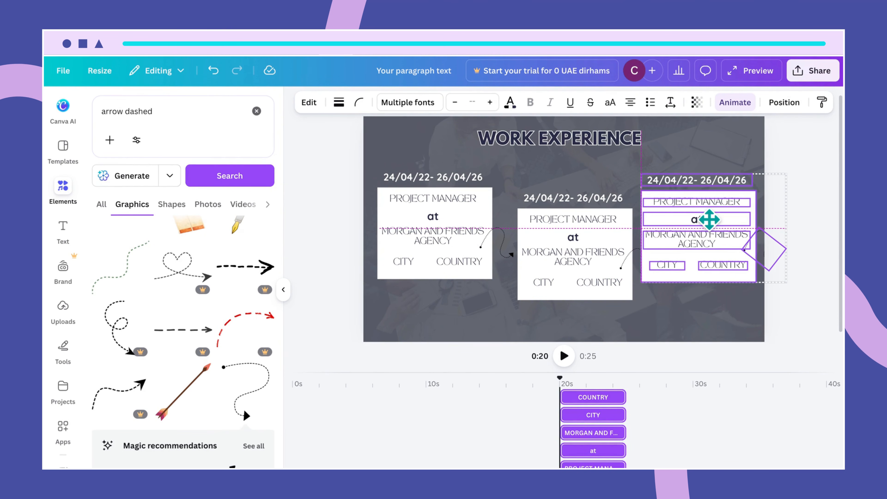
pyautogui.moveTo(710, 219); pyautogui.dragTo(710, 219)
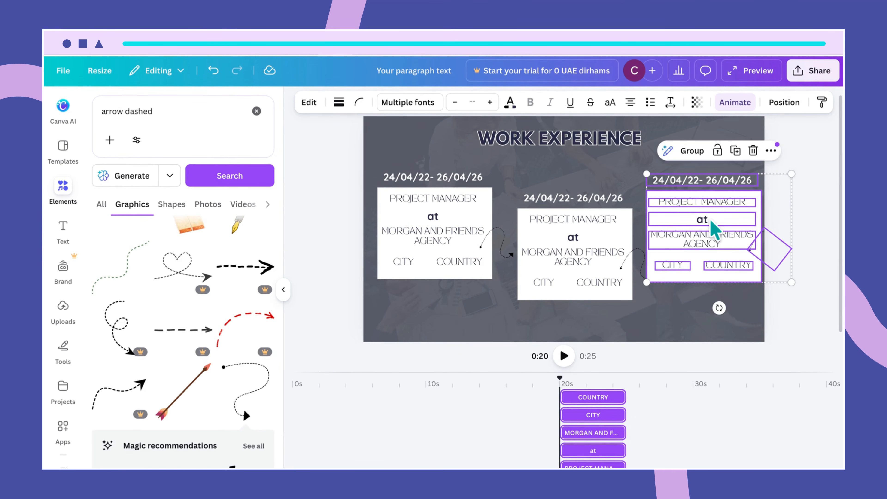
# - Delete the extra dashed arrow on the third job box
pyautogui.click(717, 312)
pyautogui.click(771, 246)
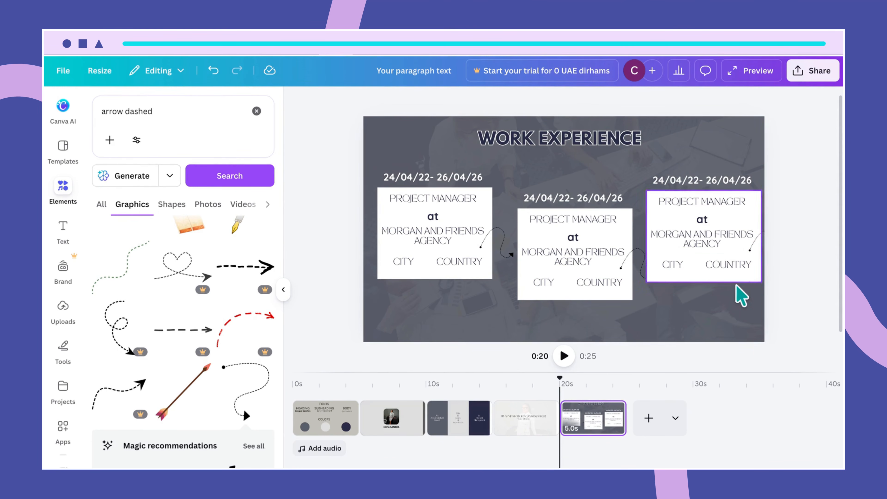
pyautogui.click(733, 313)
pyautogui.click(763, 249)
pyautogui.press('Delete')
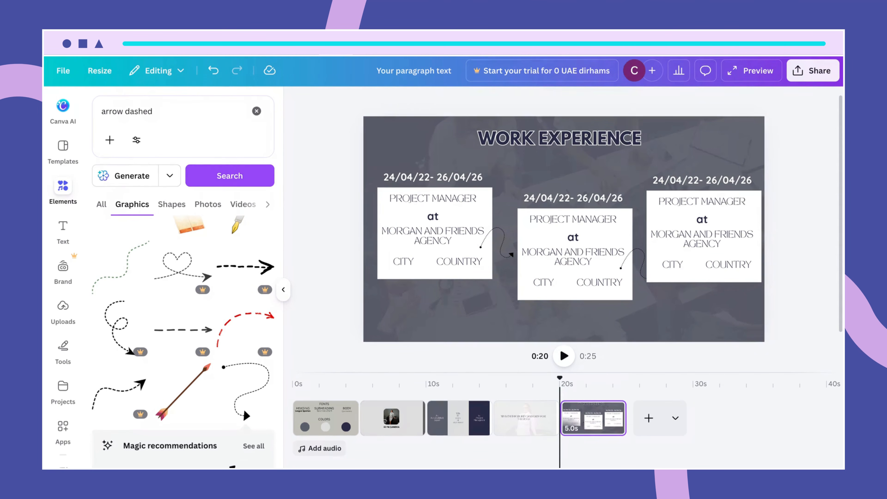
# - Shift the middle job box slightly up and left for equal spacing
pyautogui.click(621, 332)
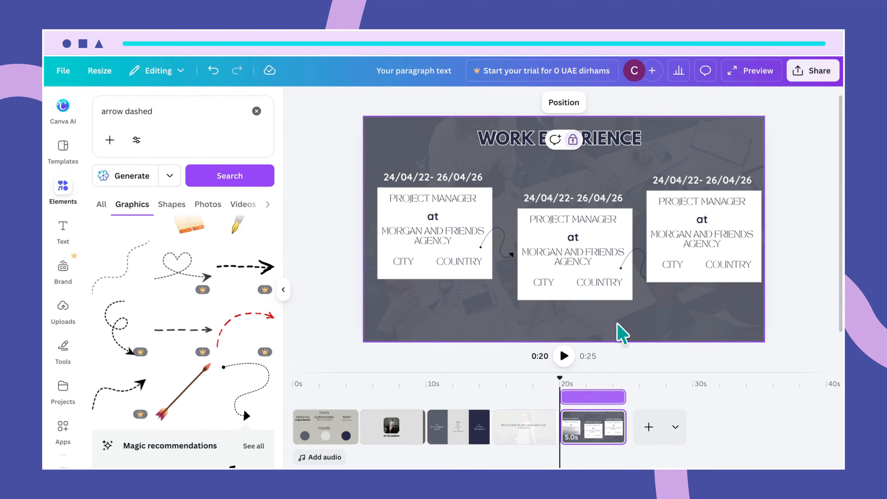
pyautogui.moveTo(518, 171); pyautogui.dragTo(554, 302)
pyautogui.click(631, 179)
pyautogui.moveTo(561, 250); pyautogui.dragTo(563, 249)
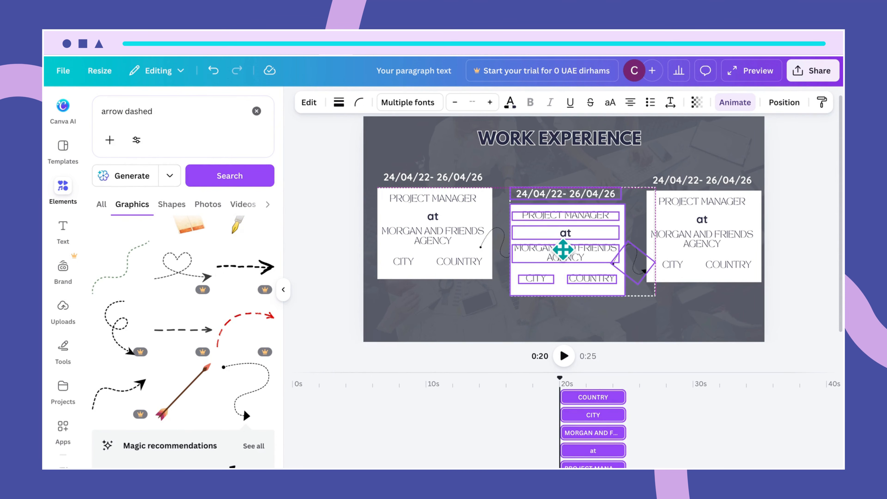
pyautogui.moveTo(560, 248); pyautogui.dragTo(562, 252)
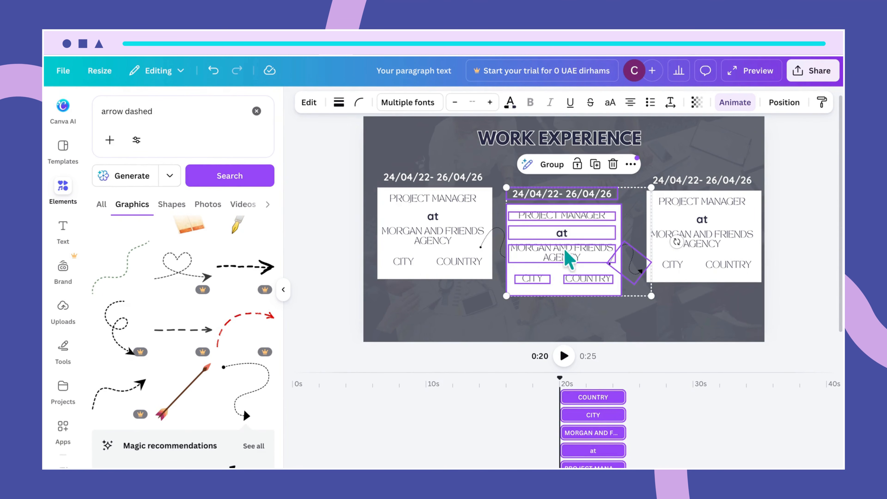
pyautogui.click(750, 159)
# - Settle the third card's text group neatly inside the right-hand box
pyautogui.moveTo(747, 150); pyautogui.dragTo(685, 298)
pyautogui.moveTo(695, 264); pyautogui.dragTo(685, 267)
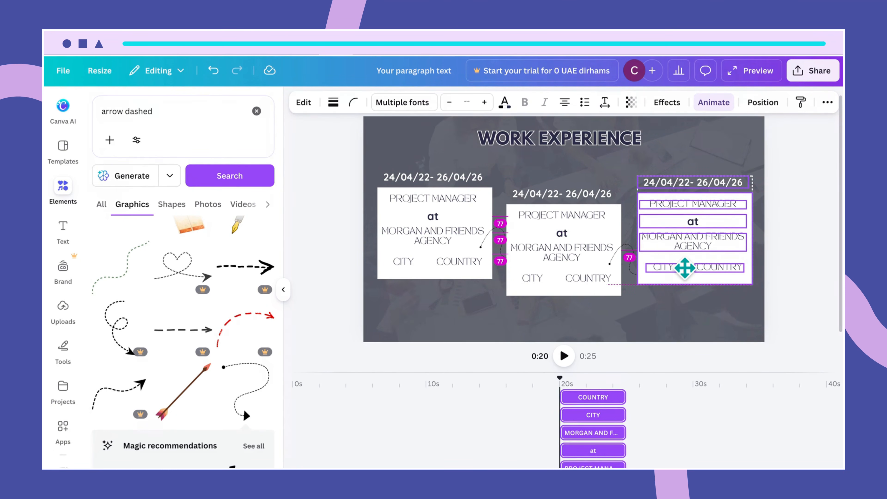
pyautogui.moveTo(684, 268); pyautogui.dragTo(685, 267)
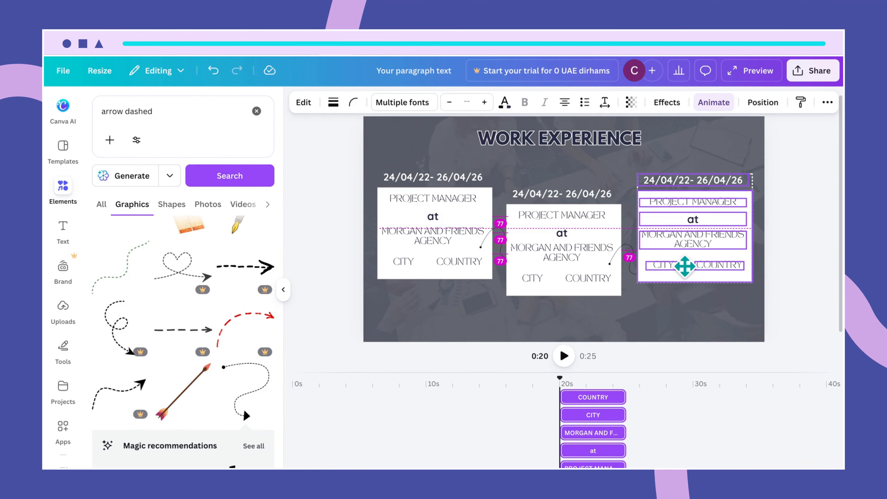
pyautogui.moveTo(685, 266); pyautogui.dragTo(686, 267)
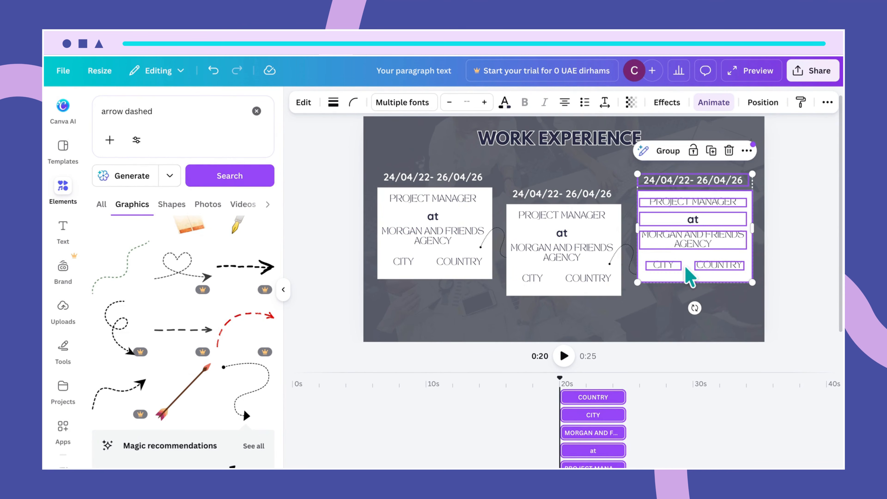
pyautogui.click(679, 318)
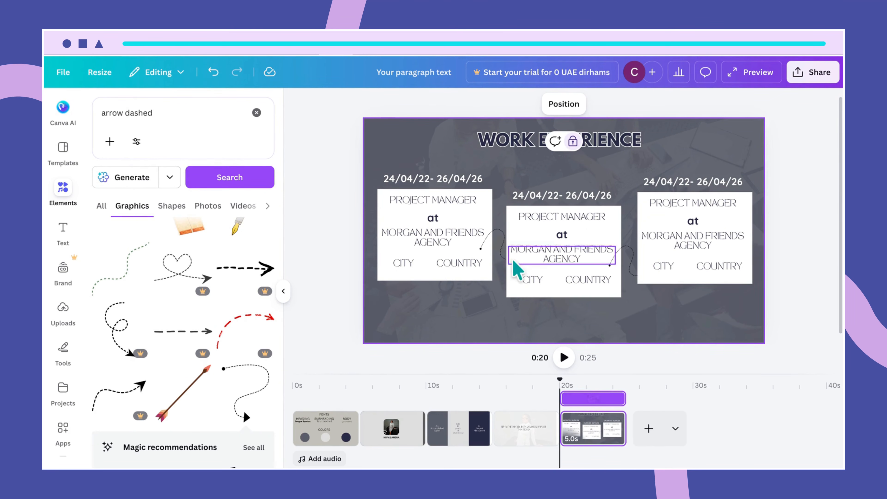
pyautogui.click(498, 241)
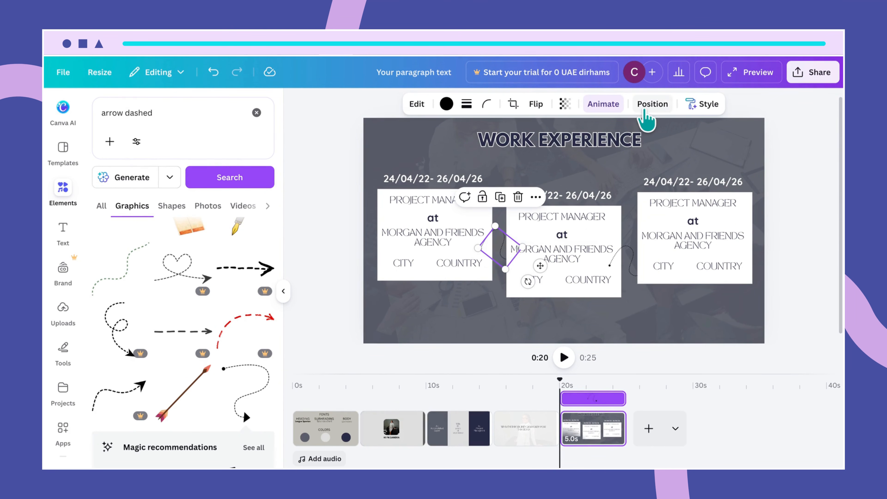
# - Bring the first connector forward and raise the second connector between middle and right cards
pyautogui.click(650, 106)
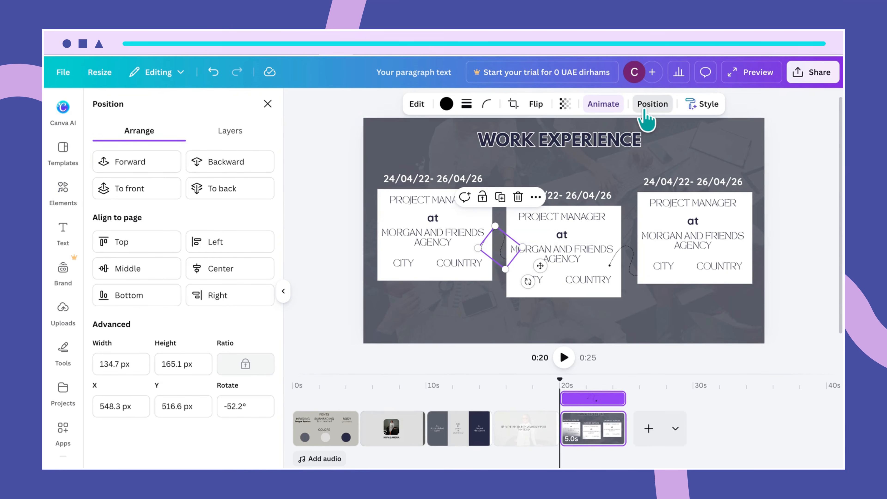
pyautogui.click(150, 161)
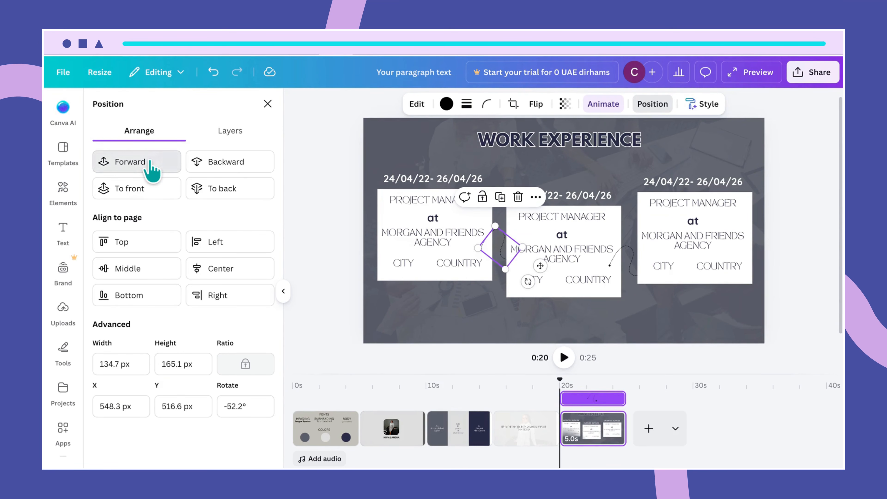
pyautogui.click(632, 265)
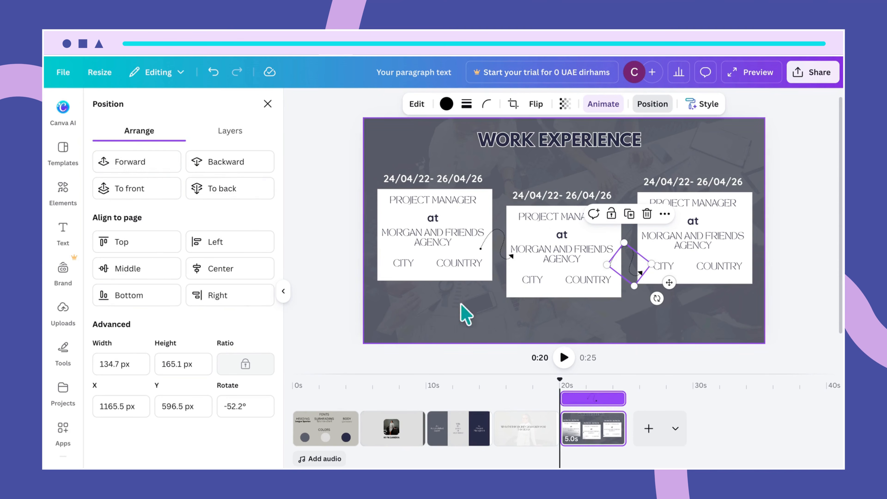
pyautogui.click(644, 314)
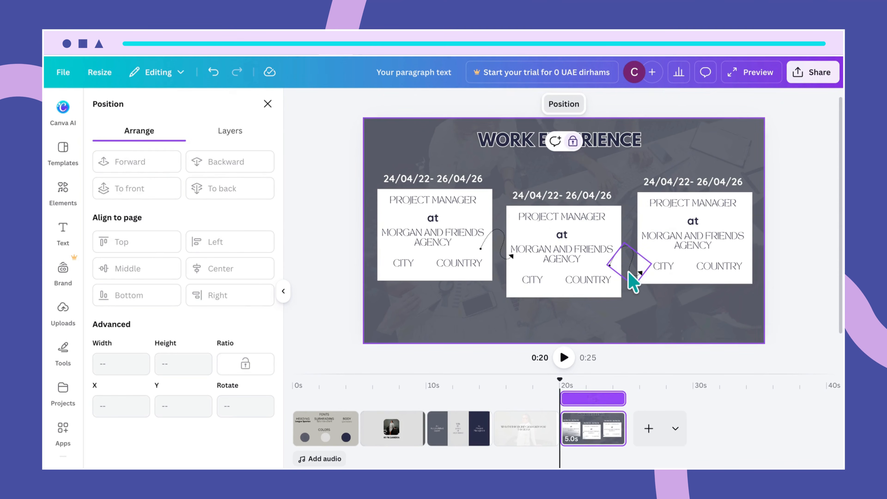
pyautogui.moveTo(631, 278); pyautogui.dragTo(625, 247)
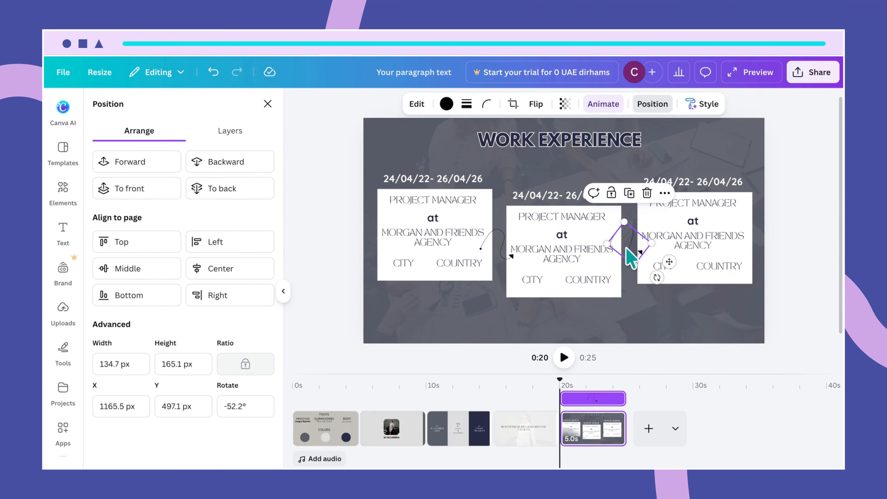
pyautogui.click(668, 324)
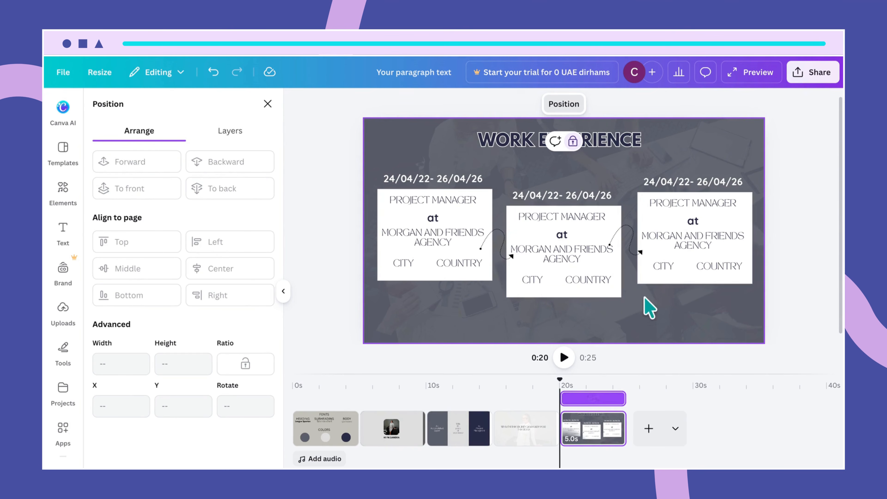
# - Fill the middle job box Light gray (#d9d9d9)
pyautogui.click(589, 295)
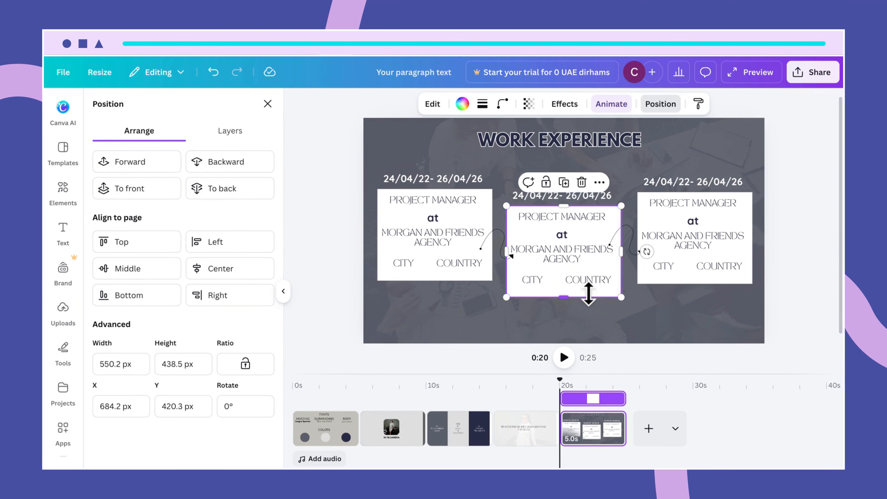
pyautogui.click(462, 104)
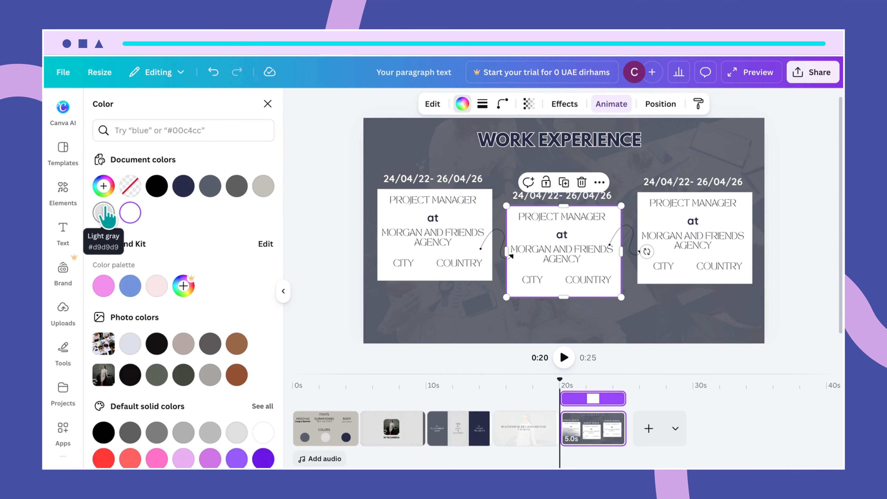
pyautogui.click(103, 212)
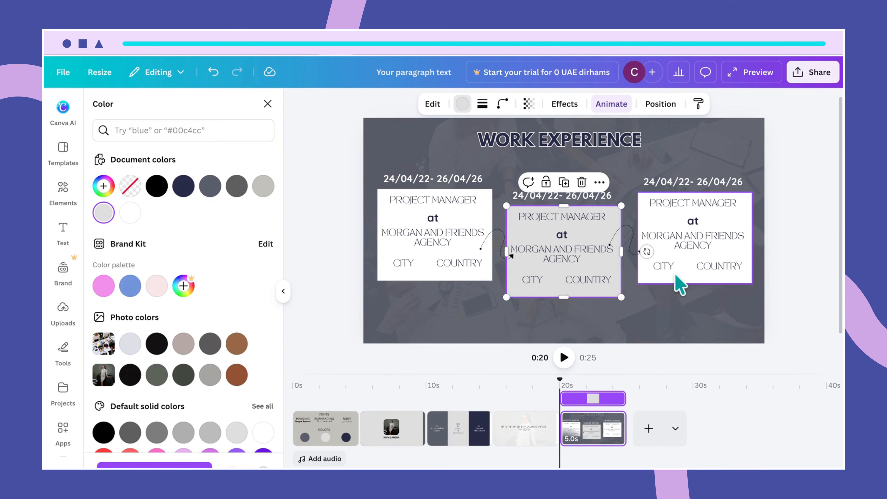
# - Fill the right job box Dark gray blue (#242740)
pyautogui.click(679, 284)
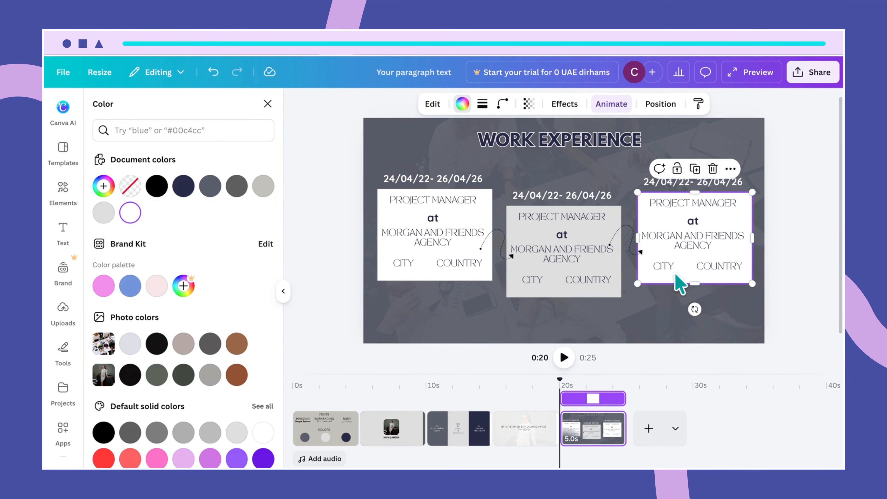
pyautogui.click(183, 187)
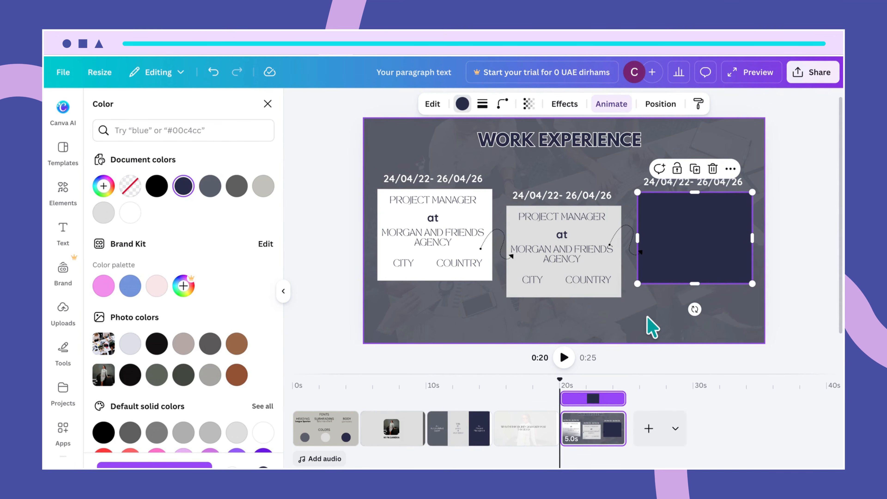
pyautogui.doubleClick(688, 262)
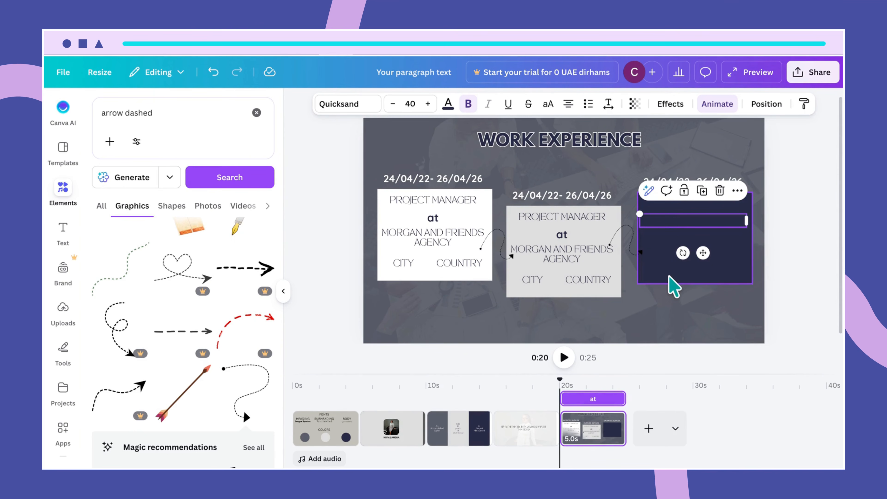
# - Lock the navy rectangle and make all its job text White
pyautogui.click(686, 280)
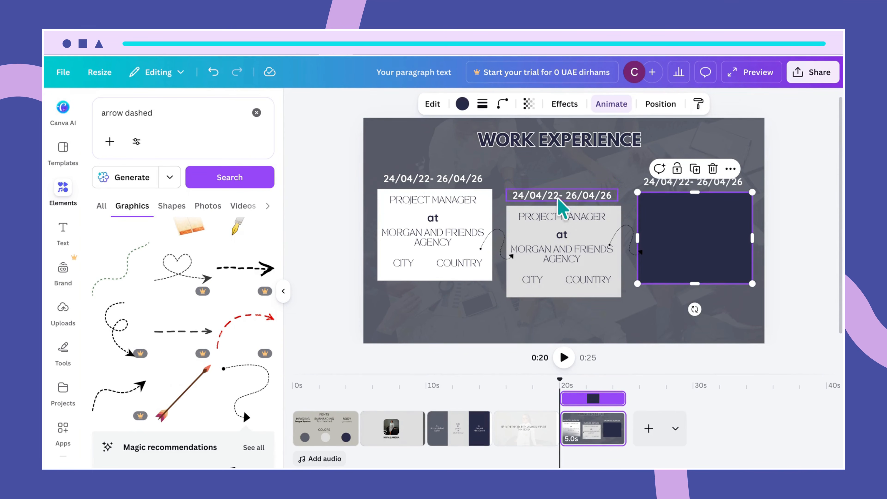
pyautogui.click(678, 170)
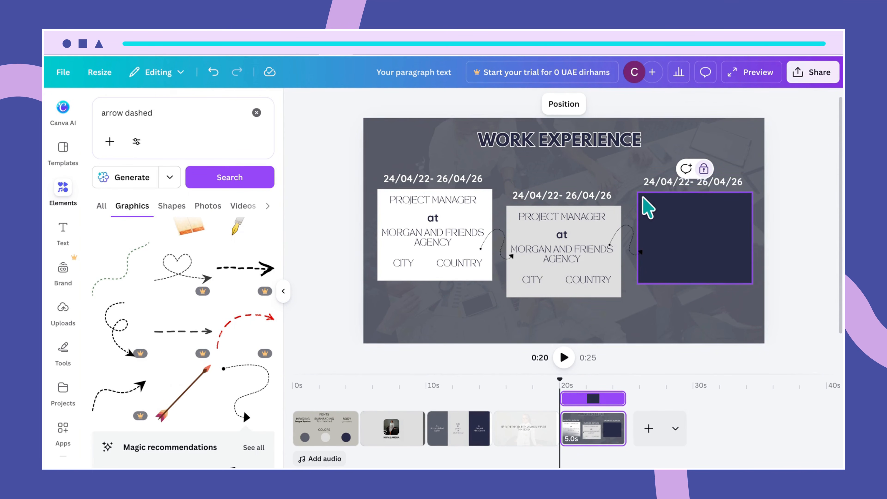
pyautogui.moveTo(643, 198); pyautogui.dragTo(736, 281)
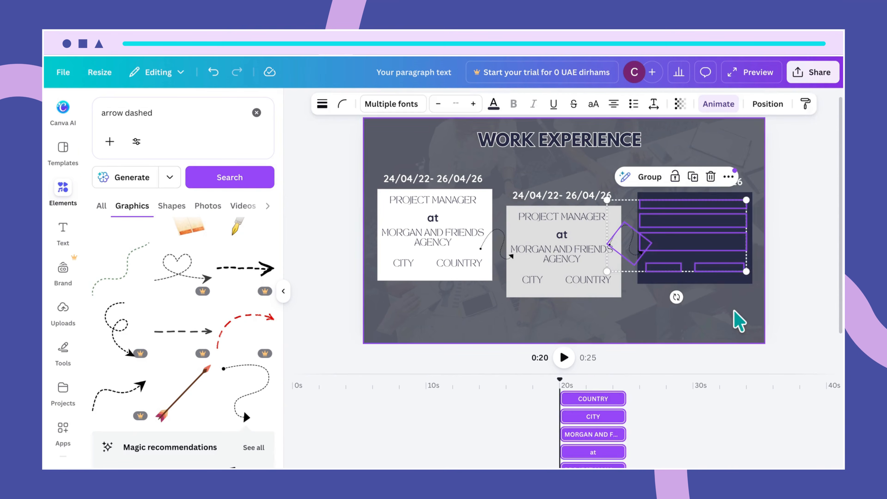
pyautogui.click(734, 309)
pyautogui.moveTo(747, 197); pyautogui.dragTo(678, 278)
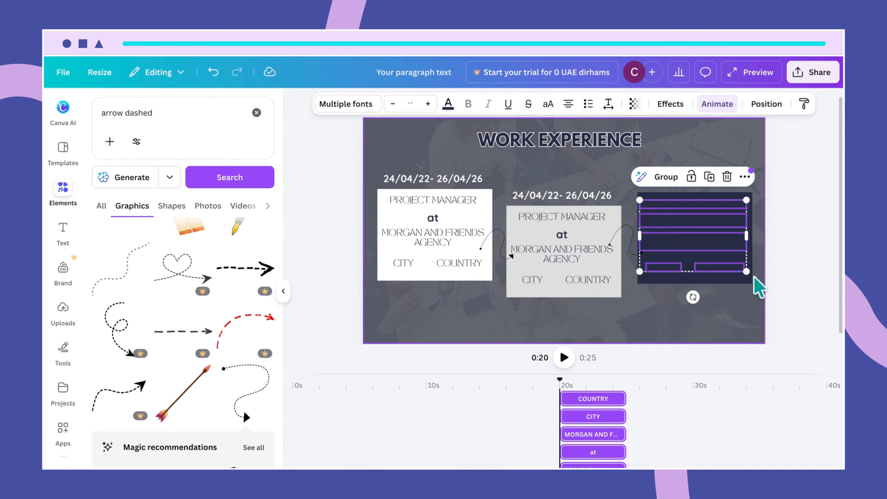
pyautogui.click(449, 105)
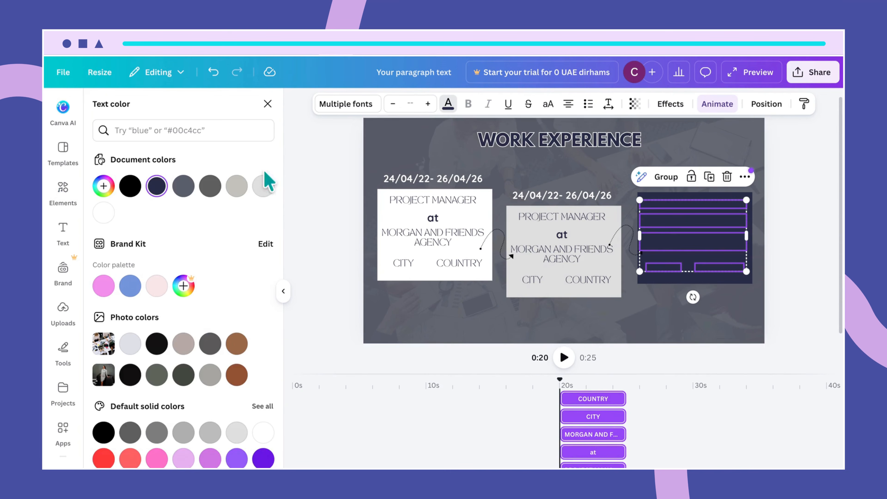
pyautogui.click(105, 213)
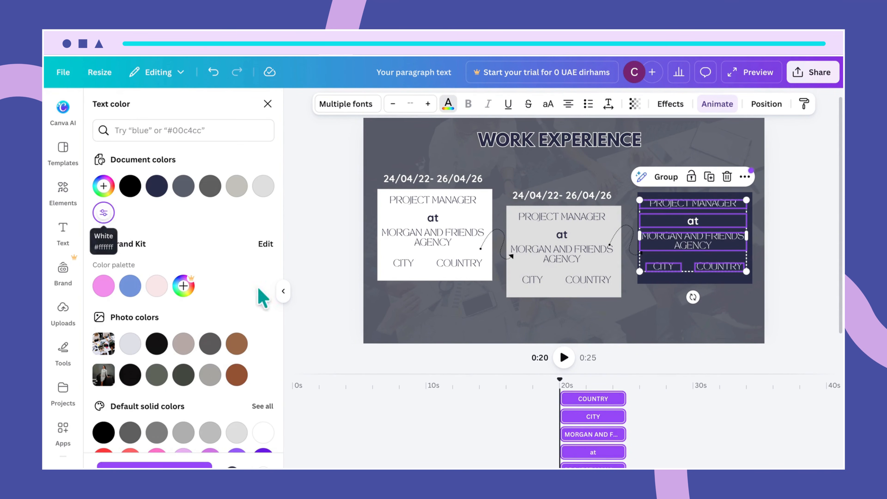
pyautogui.click(684, 313)
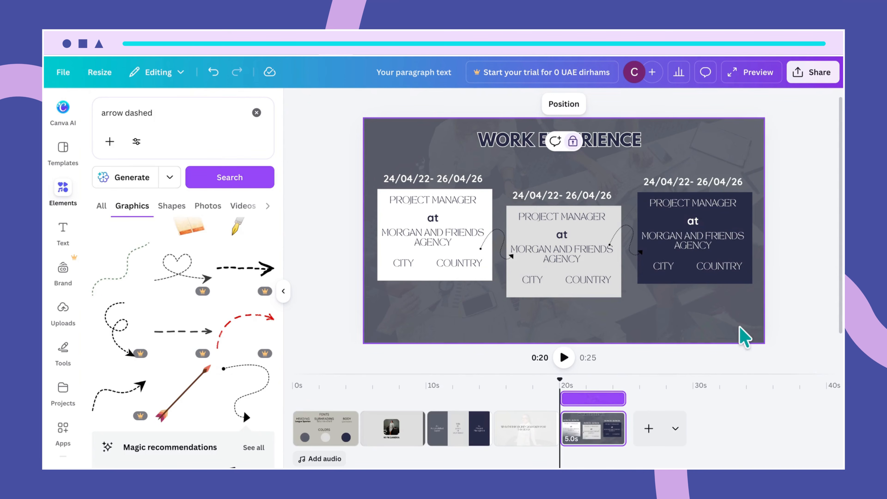
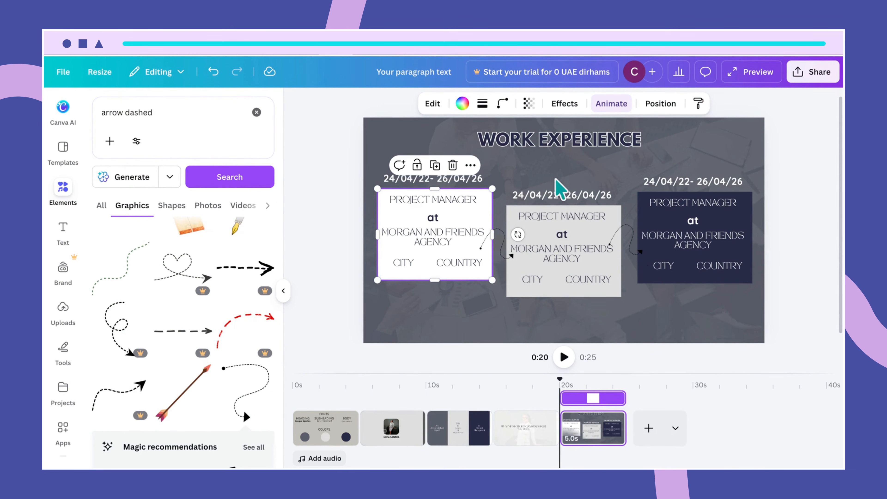
# - Apply the Old TV animation to the faded WORK EXPERIENCE background photo, playing on enter and exit
pyautogui.click(684, 154)
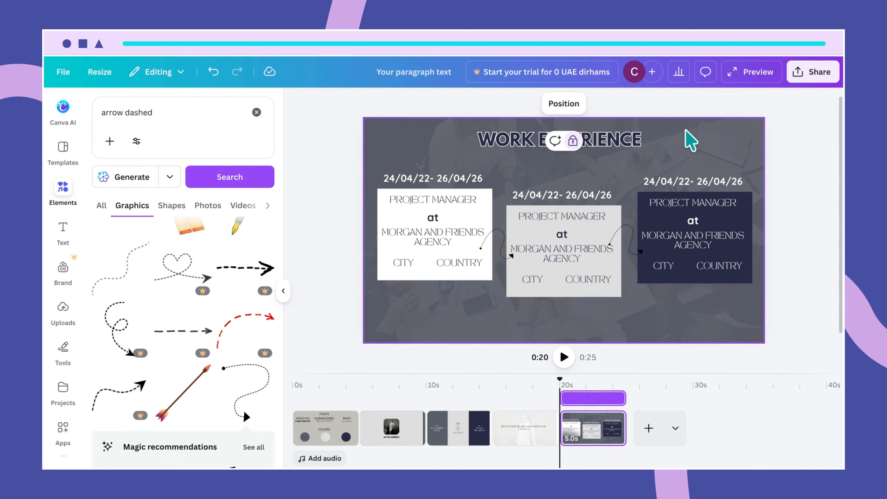
pyautogui.click(575, 150)
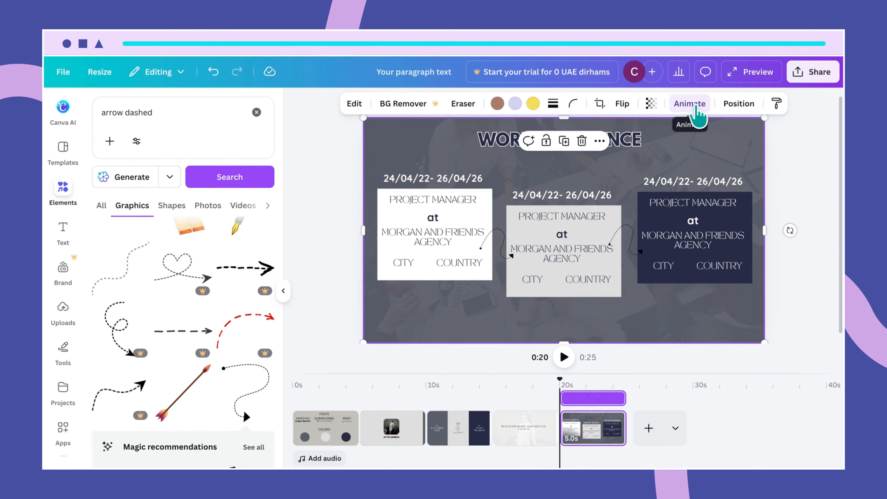
pyautogui.click(697, 113)
pyautogui.scroll(4, 232, 327)
pyautogui.scroll(4, 229, 332)
pyautogui.scroll(-10, 228, 331)
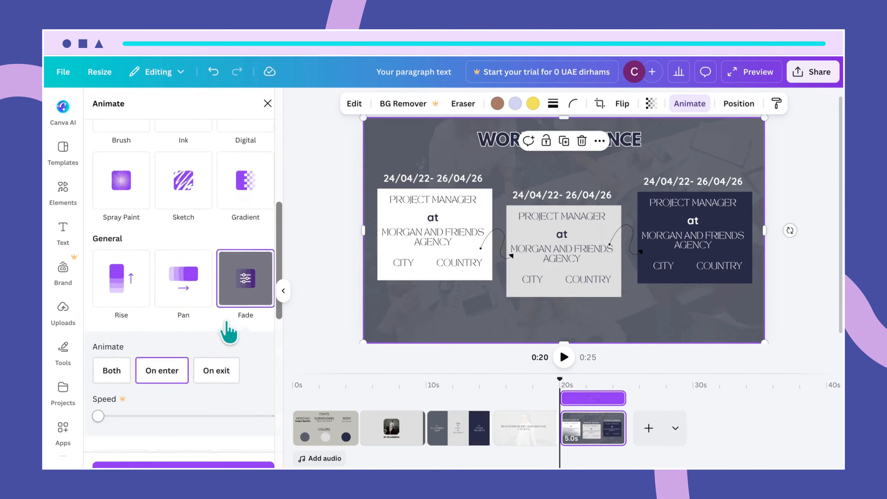
pyautogui.scroll(6, 228, 331)
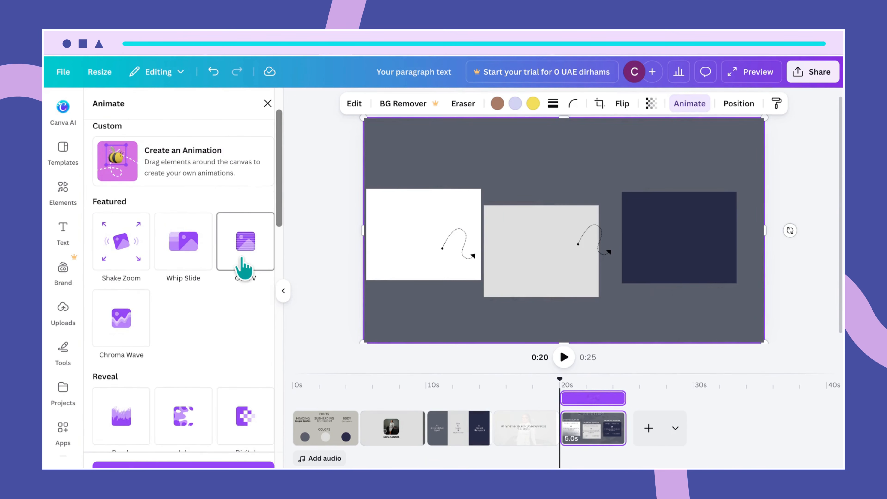
pyautogui.click(243, 267)
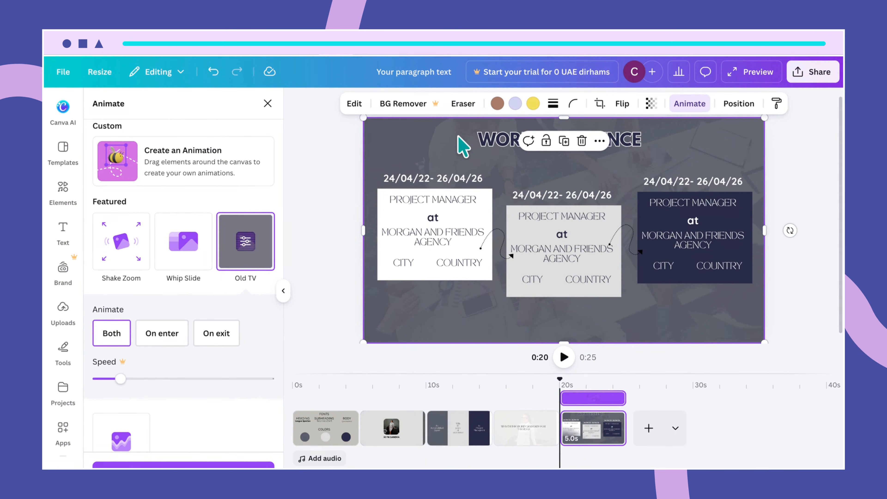
# - Give both date texts the Clarify animation
pyautogui.click(446, 185)
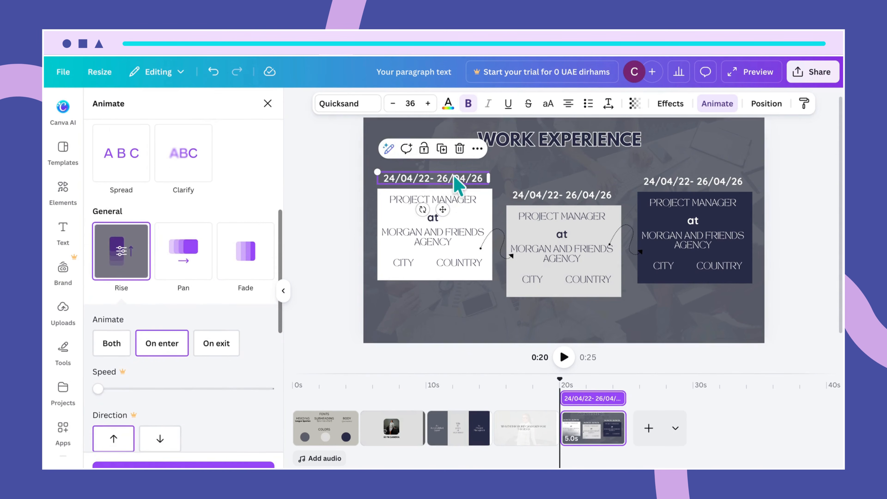
pyautogui.click(202, 166)
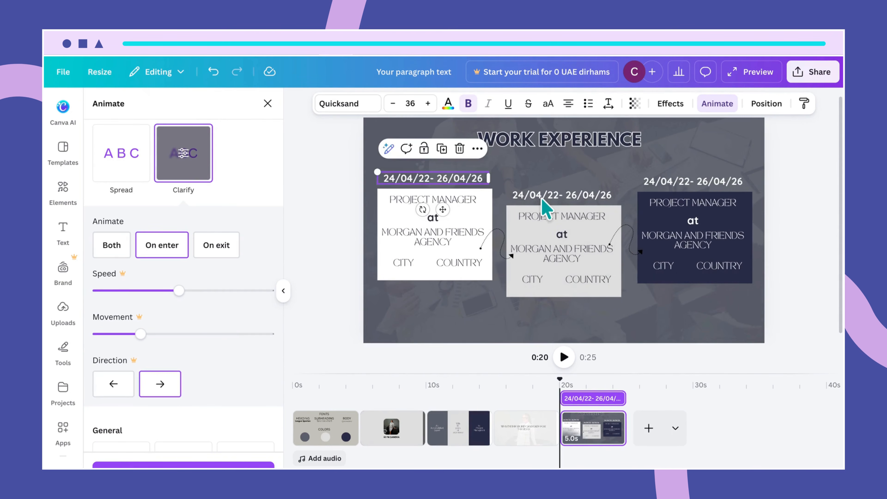
pyautogui.click(543, 198)
pyautogui.click(165, 173)
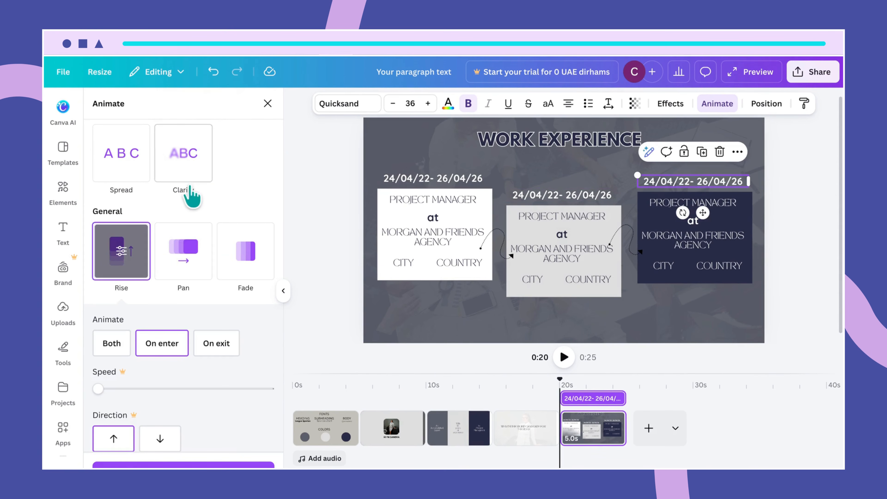
pyautogui.click(188, 172)
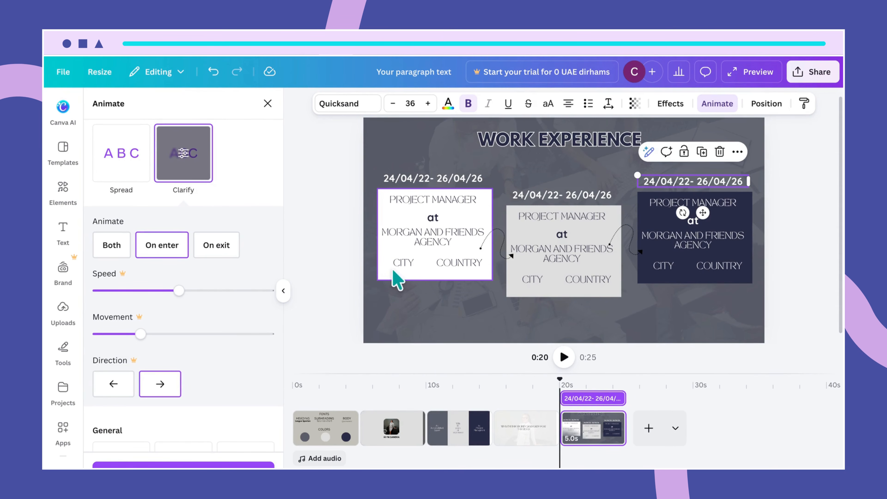
# - Switch the white card's animation from Drift to Rise and give the grey middle card Rise
pyautogui.click(386, 278)
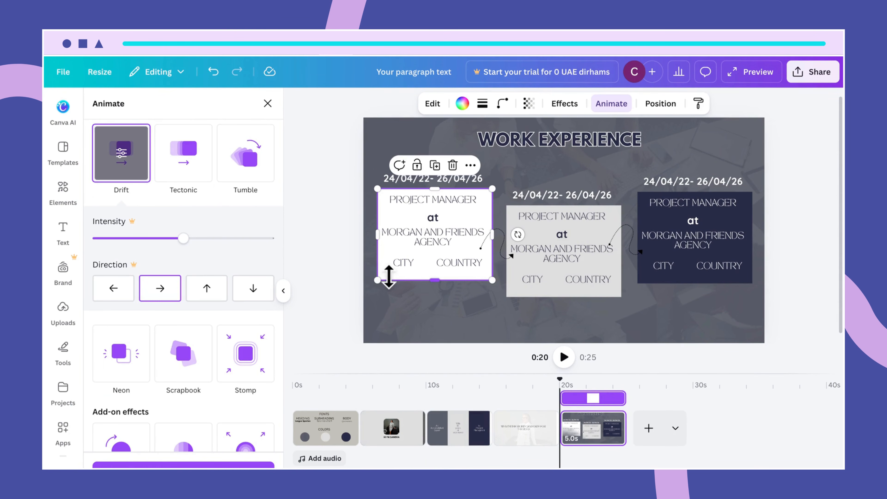
pyautogui.click(105, 170)
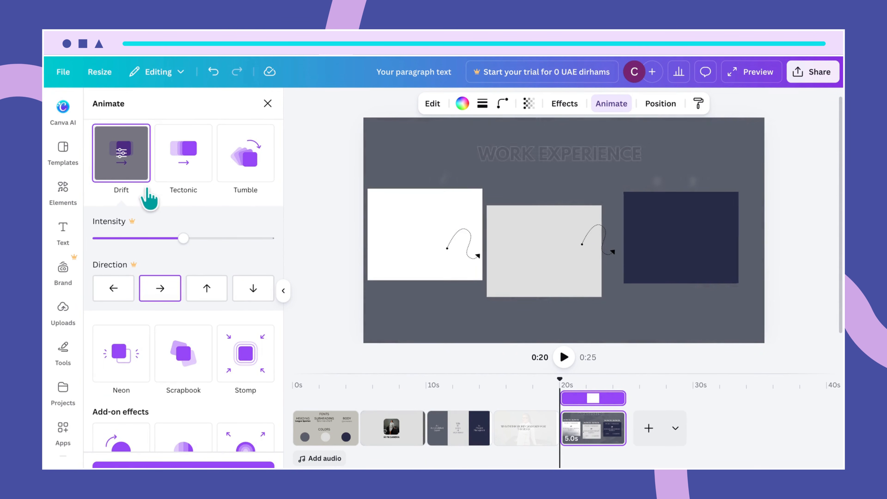
pyautogui.scroll(3, 148, 190)
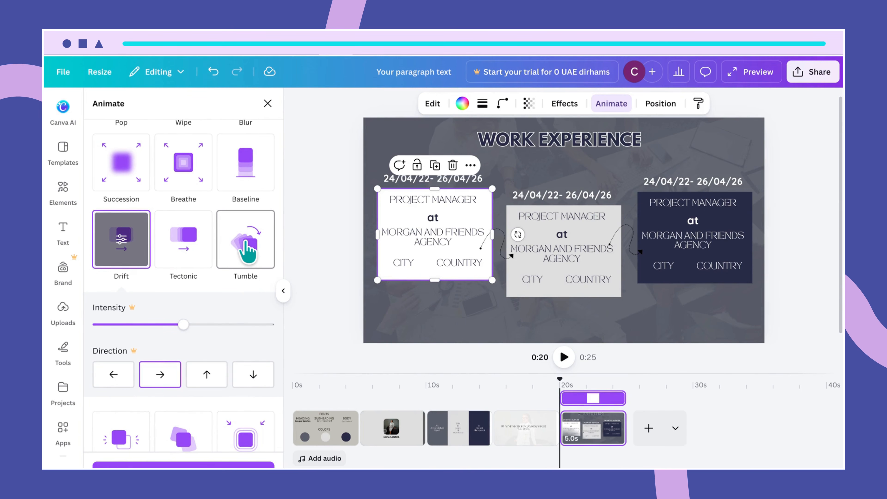
pyautogui.scroll(3, 238, 196)
pyautogui.scroll(4, 212, 219)
pyautogui.click(130, 234)
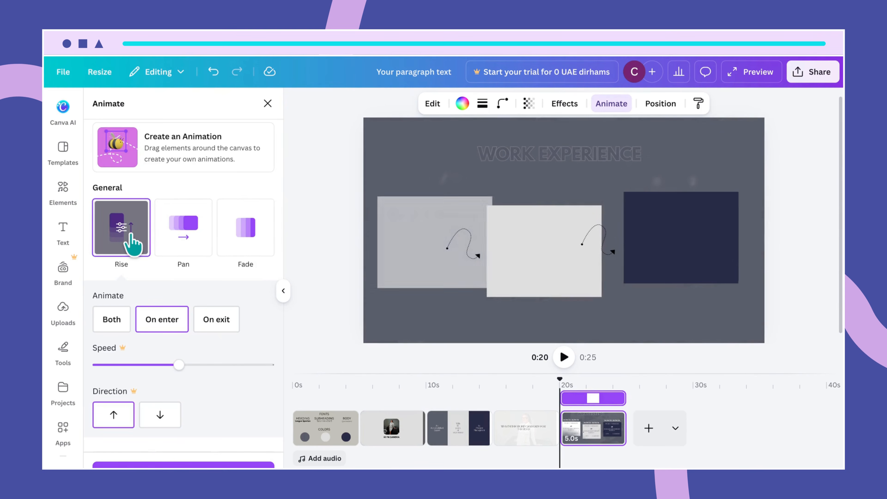
pyautogui.click(545, 289)
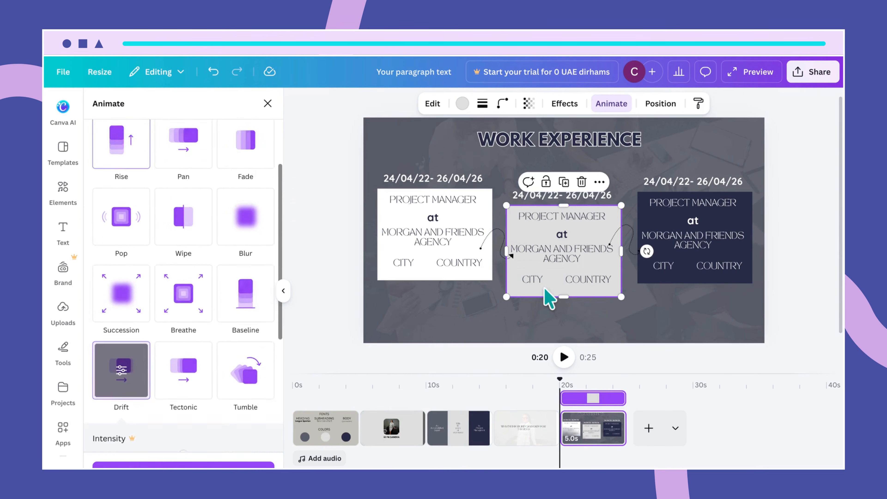
pyautogui.scroll(7, 149, 161)
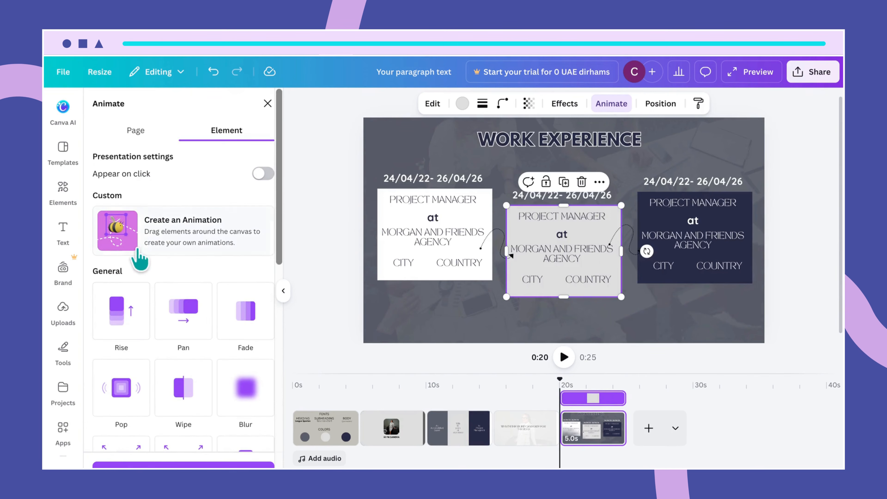
pyautogui.click(122, 326)
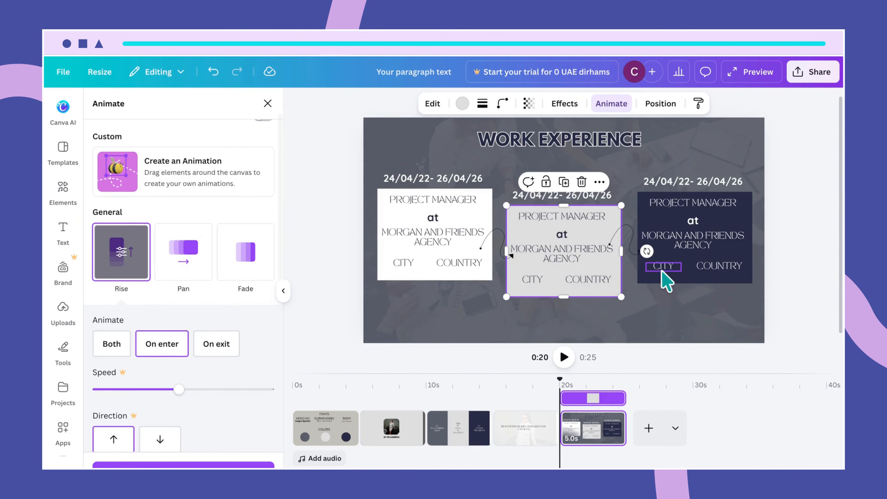
pyautogui.click(679, 281)
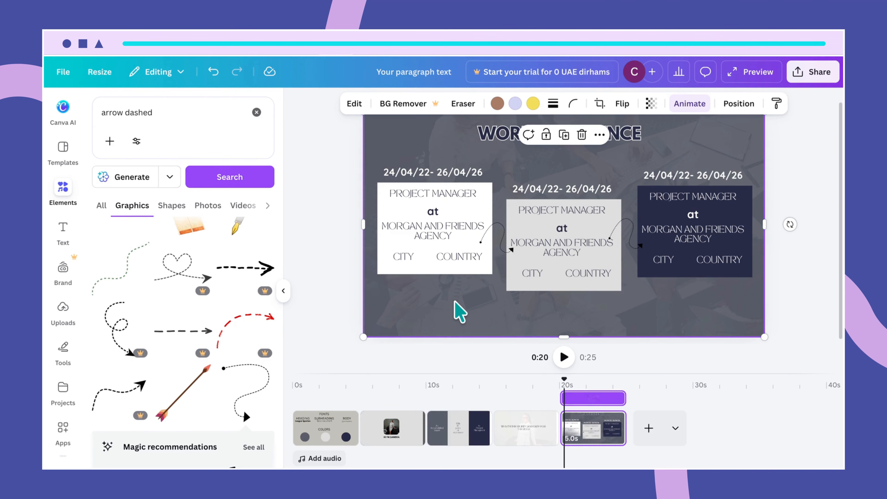
# - Lock the background photo and the first white card in place
pyautogui.click(547, 136)
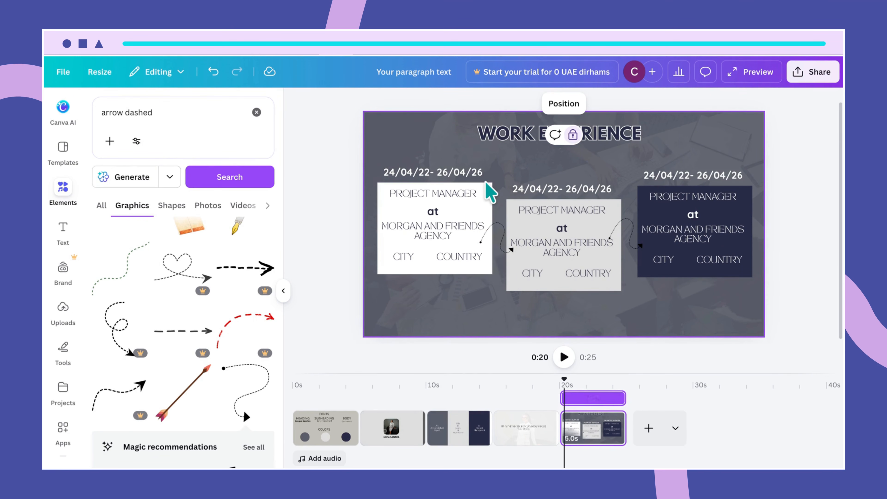
pyautogui.click(485, 191)
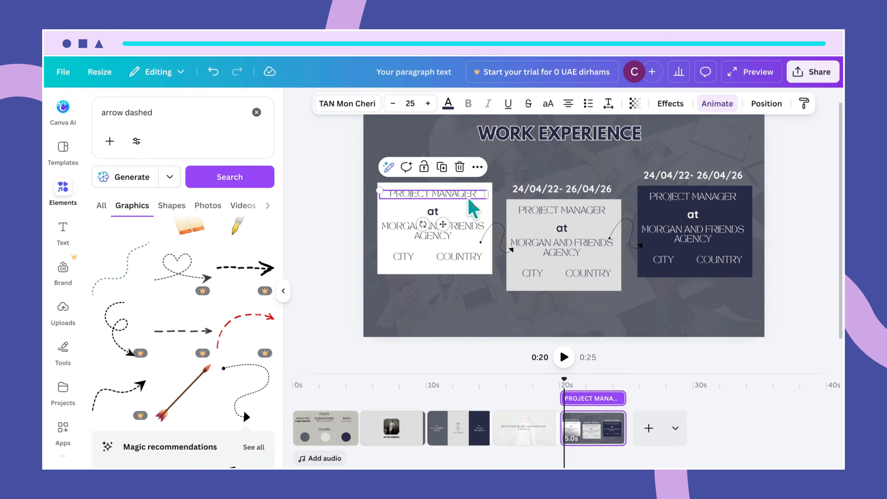
pyautogui.click(388, 274)
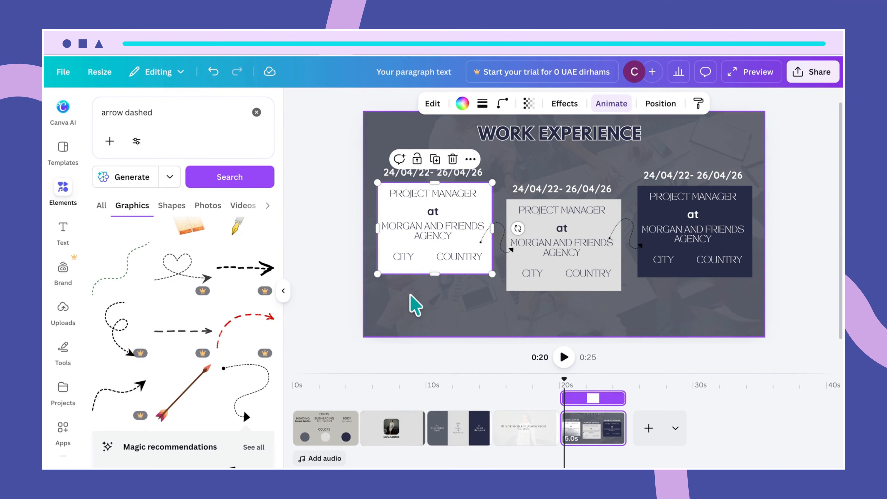
pyautogui.click(416, 303)
pyautogui.click(422, 275)
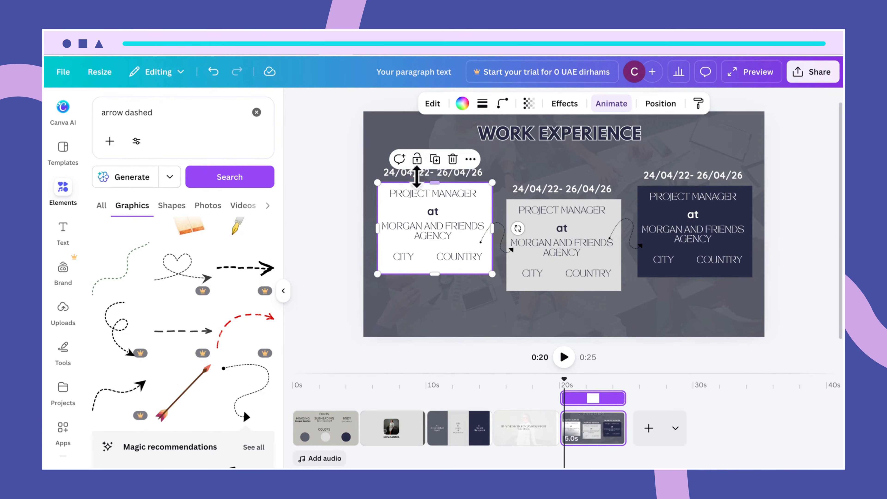
pyautogui.click(416, 160)
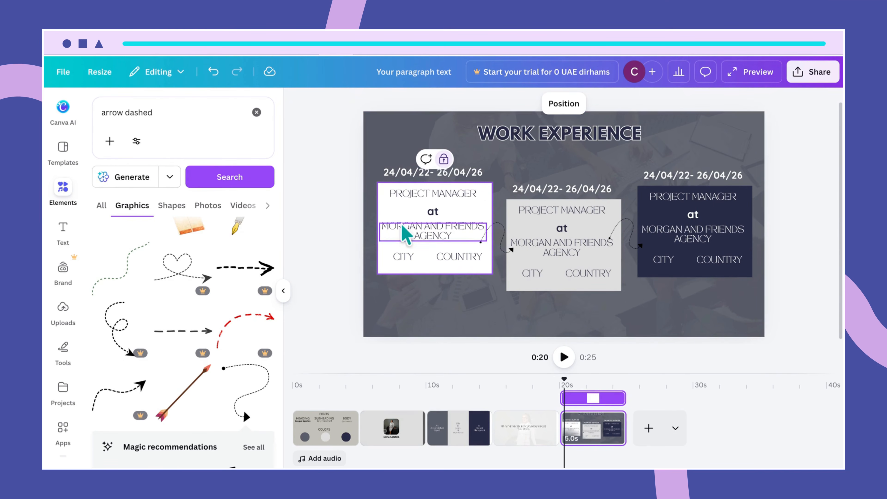
# - Group the first card's text lines into one unit
pyautogui.moveTo(383, 190); pyautogui.dragTo(439, 262)
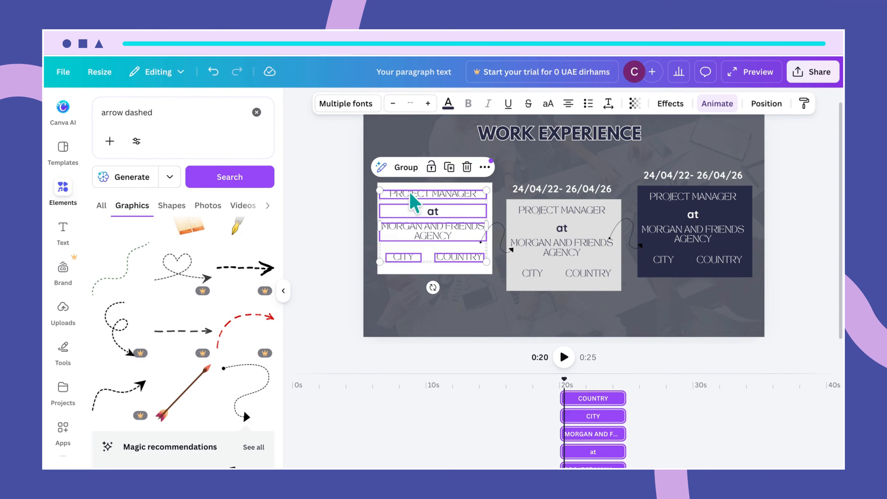
pyautogui.click(402, 168)
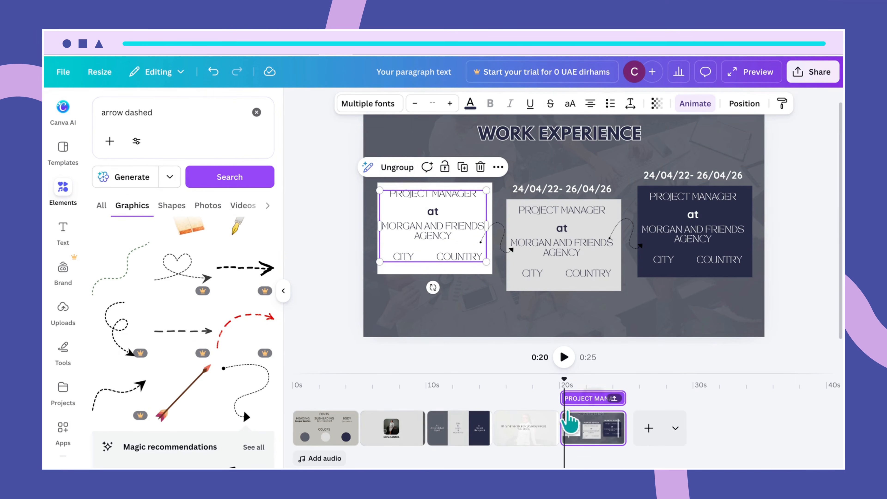
pyautogui.click(565, 392)
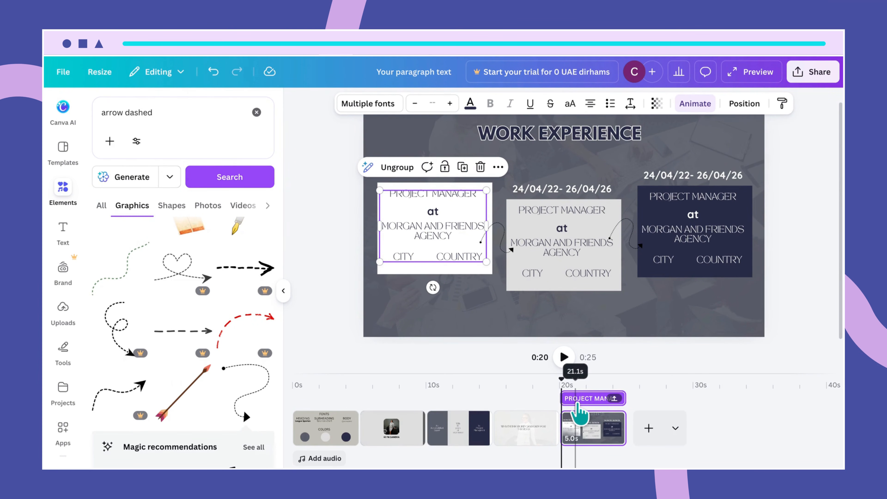
pyautogui.click(461, 274)
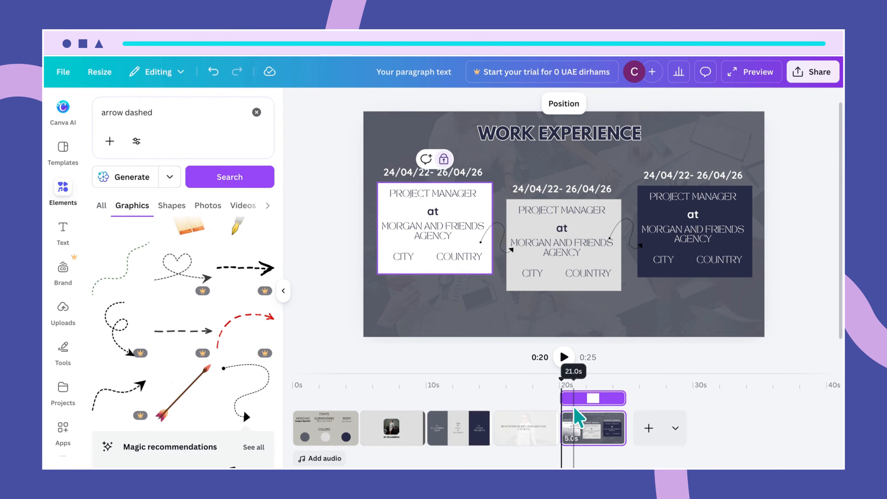
pyautogui.click(538, 285)
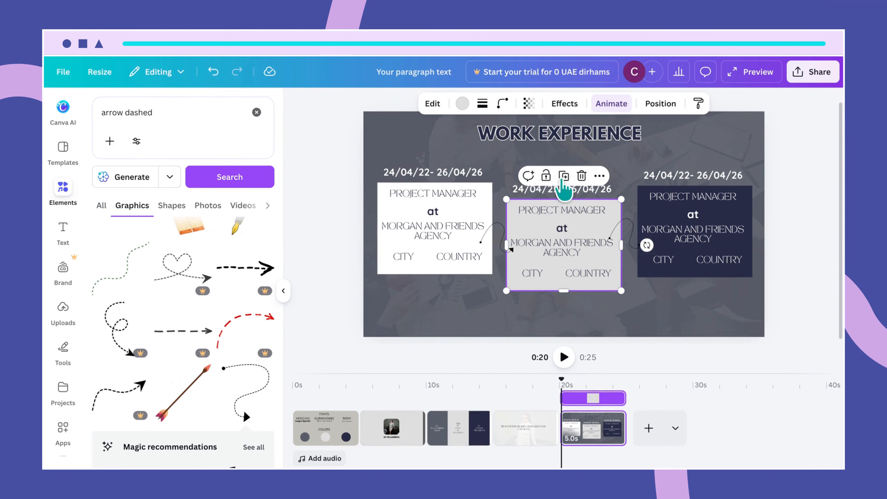
# - Lock the middle grey card and group its text lines together
pyautogui.click(546, 175)
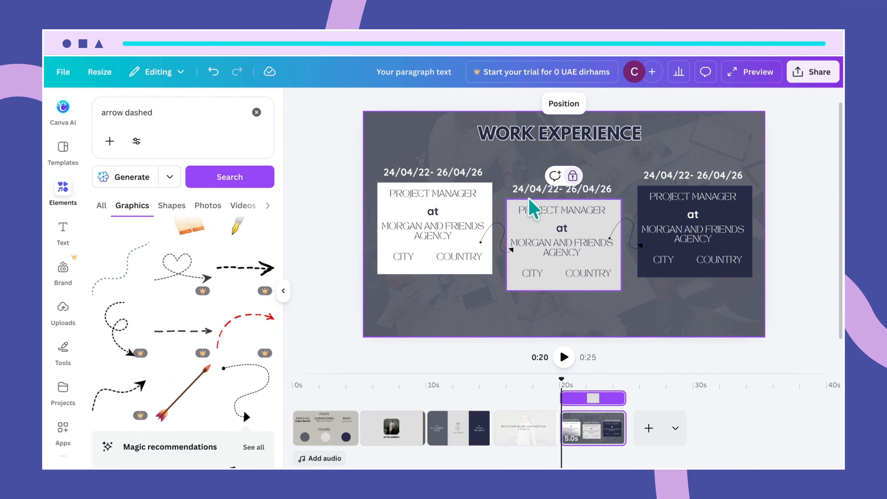
pyautogui.moveTo(512, 204); pyautogui.dragTo(575, 276)
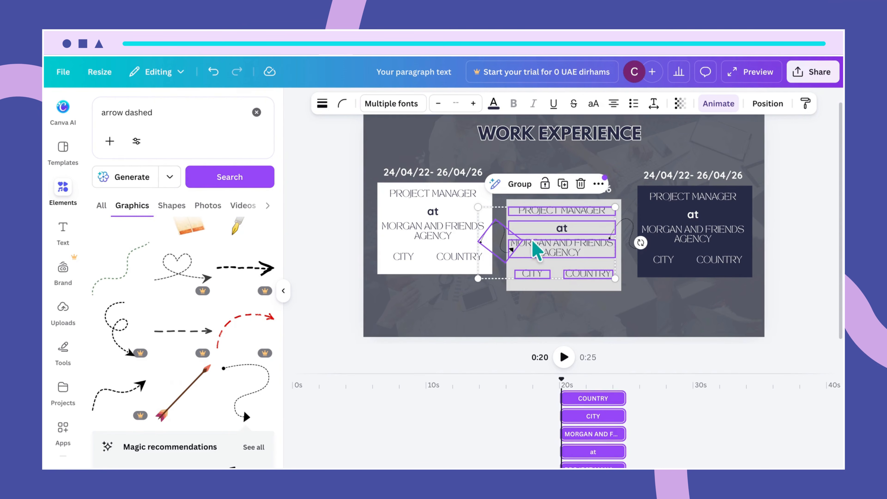
pyautogui.click(517, 264)
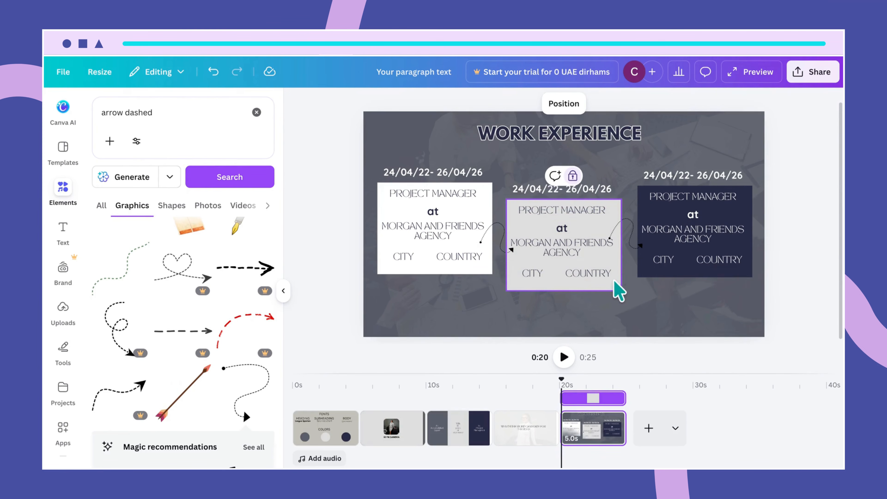
pyautogui.moveTo(619, 274); pyautogui.dragTo(646, 232)
pyautogui.moveTo(521, 207); pyautogui.dragTo(486, 246)
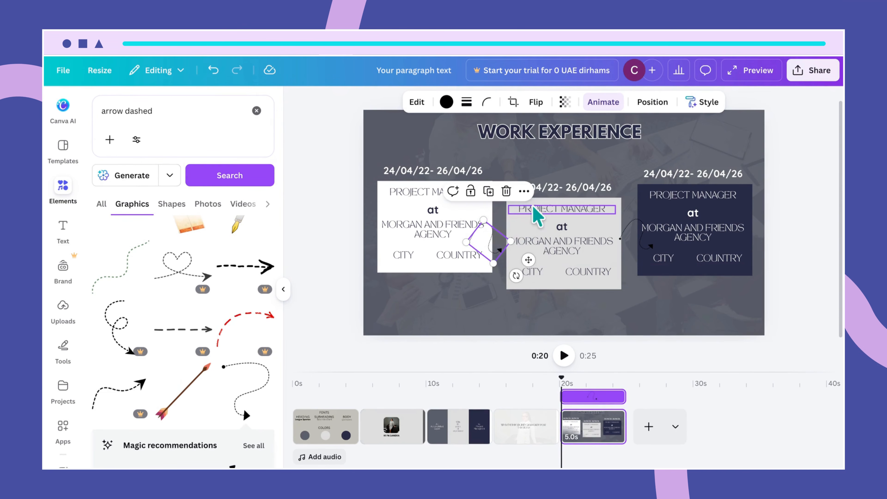
pyautogui.click(510, 210)
pyautogui.moveTo(513, 202); pyautogui.dragTo(591, 275)
pyautogui.click(529, 182)
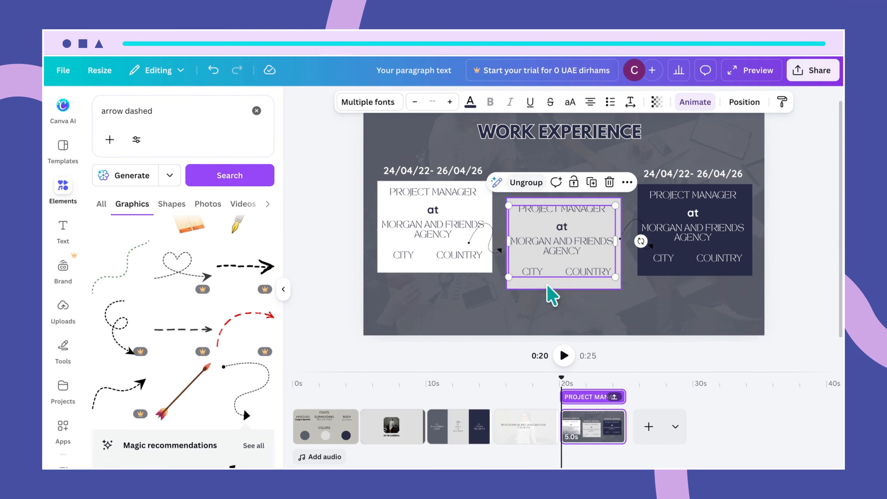
# - Delay the middle card's text group so it stays on screen about 4.1 seconds
pyautogui.click(595, 417)
pyautogui.click(577, 247)
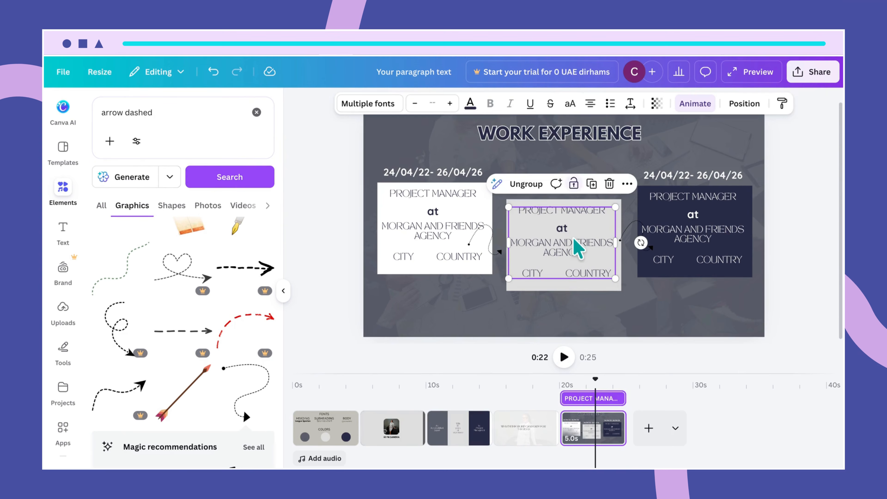
pyautogui.moveTo(575, 254); pyautogui.dragTo(578, 254)
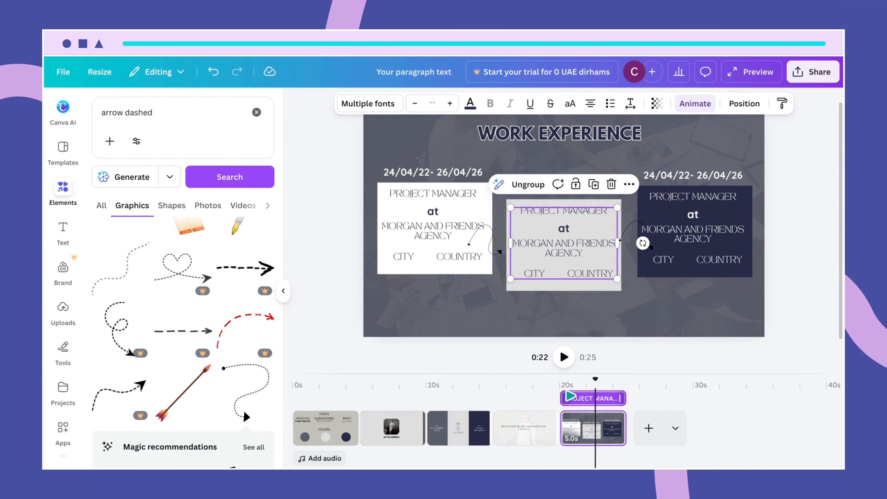
pyautogui.moveTo(572, 396)
pyautogui.mouseDown()
pyautogui.moveTo(579, 401)
pyautogui.moveTo(572, 401)
pyautogui.mouseUp()
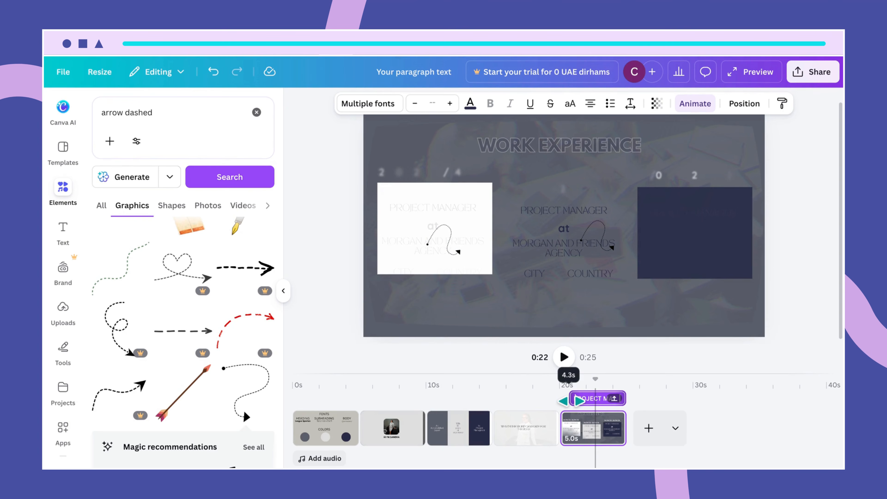
pyautogui.moveTo(571, 401); pyautogui.dragTo(575, 402)
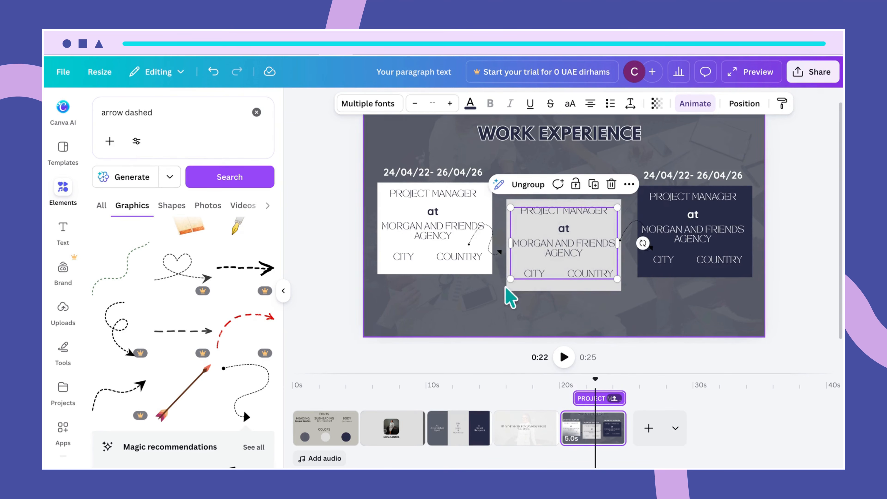
pyautogui.moveTo(596, 380)
pyautogui.mouseDown()
pyautogui.moveTo(559, 381)
pyautogui.moveTo(587, 385)
pyautogui.mouseUp()
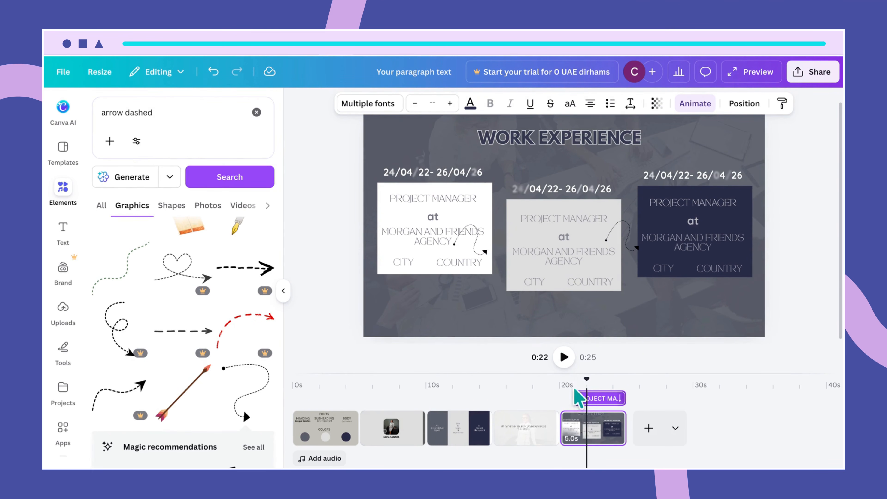
pyautogui.moveTo(587, 382); pyautogui.dragTo(600, 381)
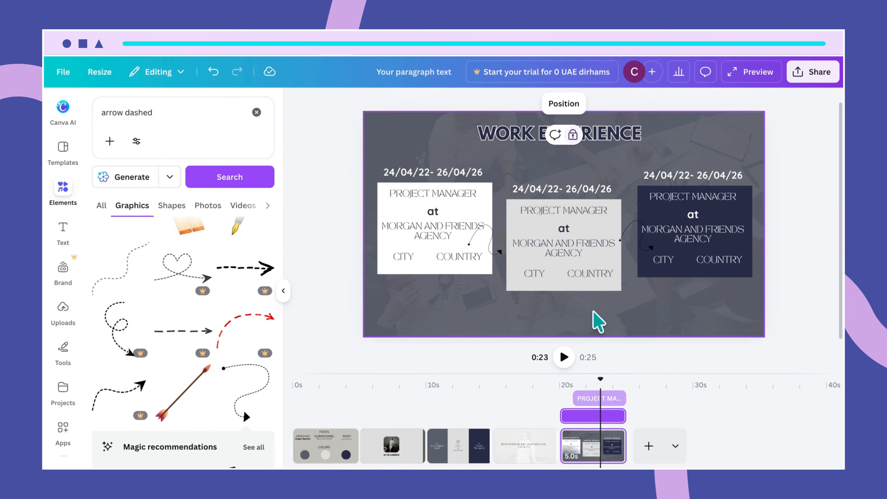
# - Reposition the first dashed arrow between the cards and give it the Wipe animation
pyautogui.click(575, 274)
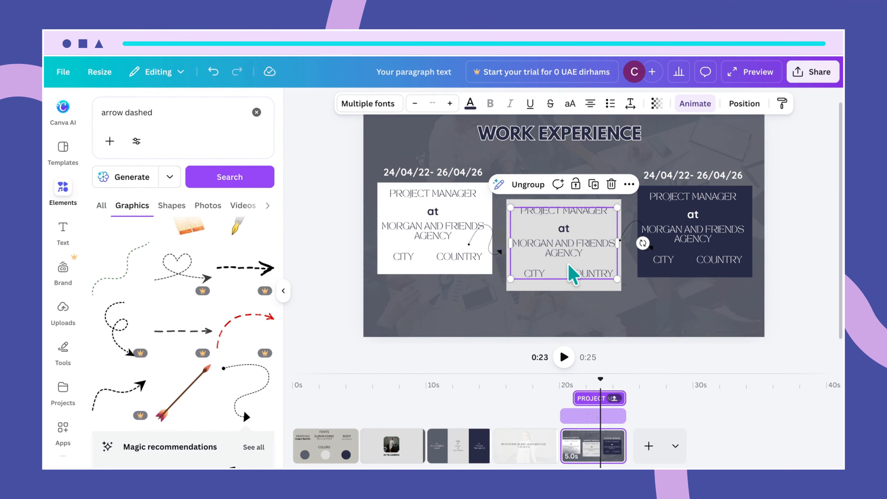
pyautogui.click(490, 251)
pyautogui.moveTo(489, 251)
pyautogui.mouseDown()
pyautogui.moveTo(499, 256)
pyautogui.moveTo(492, 250)
pyautogui.mouseUp()
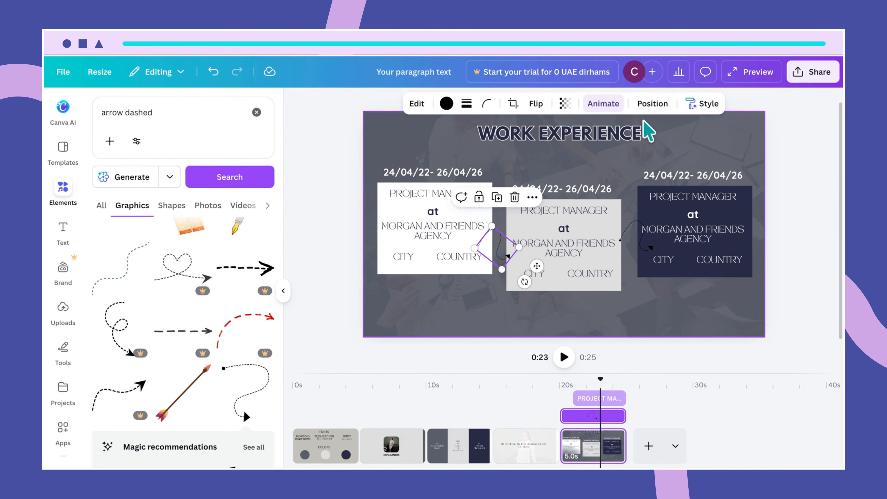
pyautogui.click(585, 104)
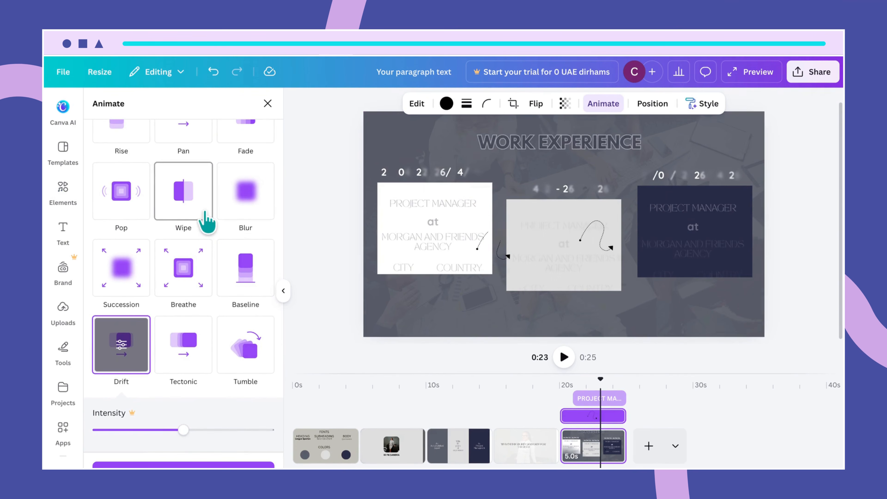
pyautogui.scroll(3, 180, 304)
pyautogui.click(177, 306)
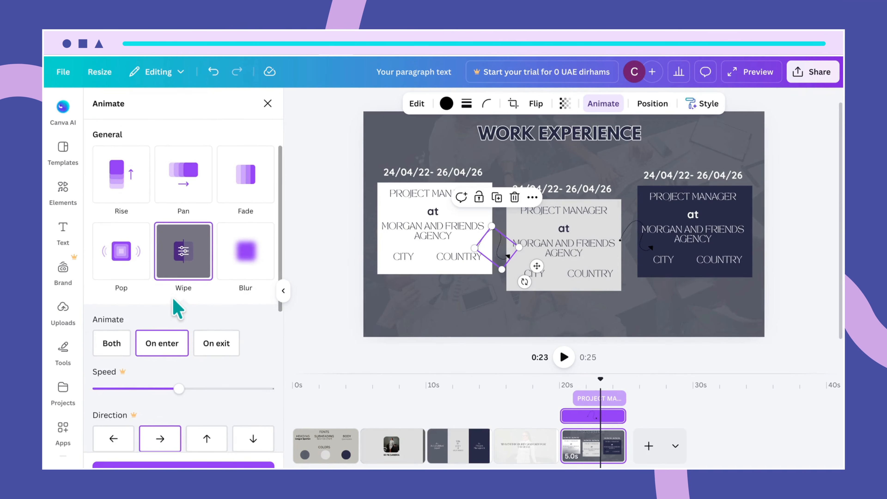
# - Move the second dashed arrow between the middle and right cards and give it Wipe
pyautogui.click(628, 235)
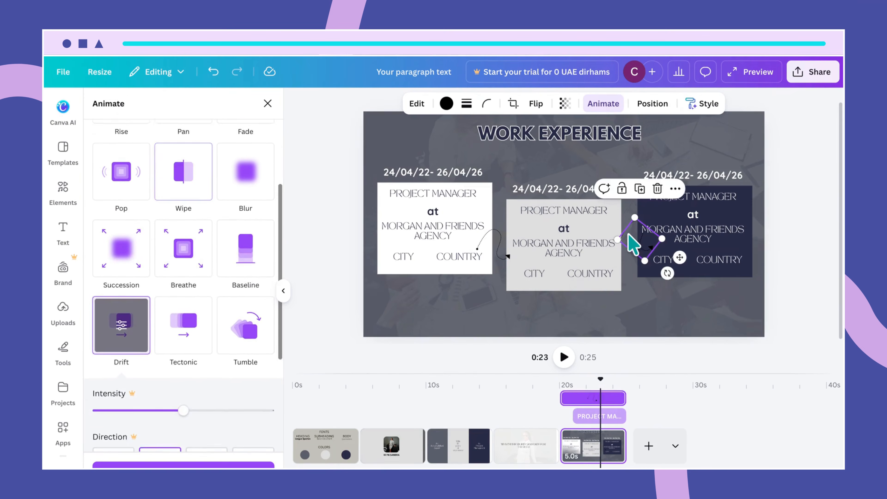
pyautogui.moveTo(628, 235); pyautogui.dragTo(628, 239)
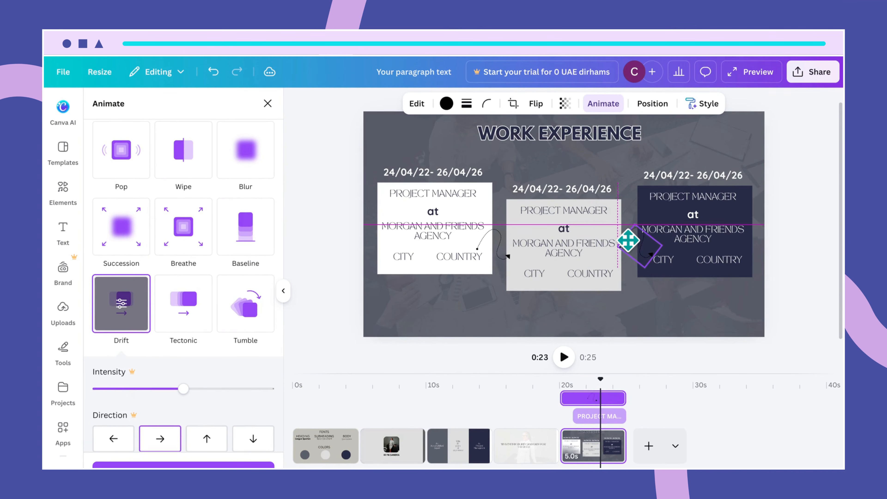
pyautogui.moveTo(628, 240); pyautogui.dragTo(630, 245)
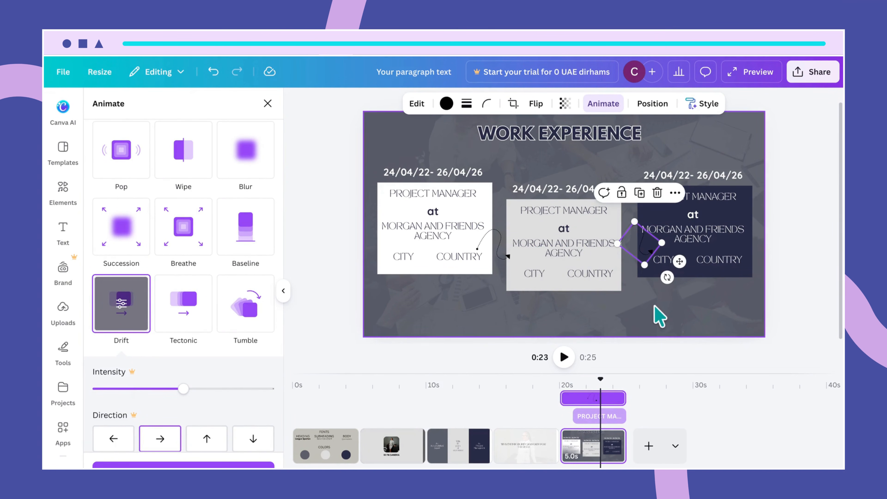
pyautogui.click(657, 321)
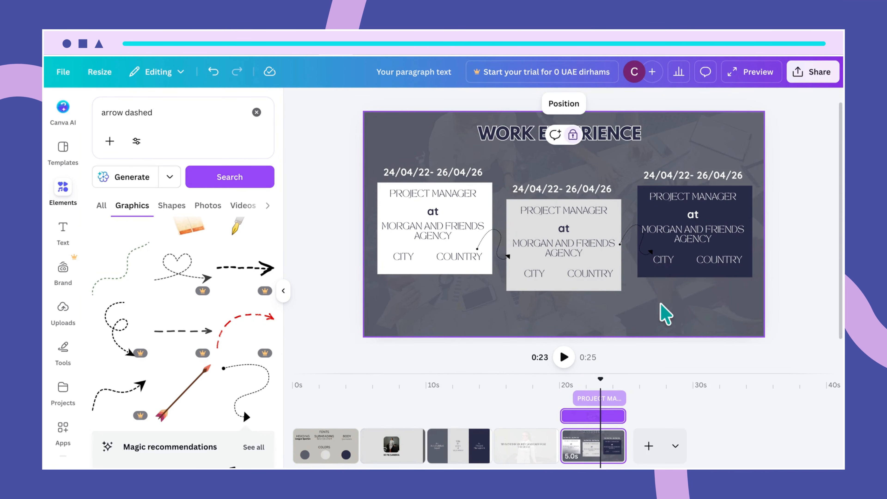
pyautogui.click(643, 229)
pyautogui.click(598, 104)
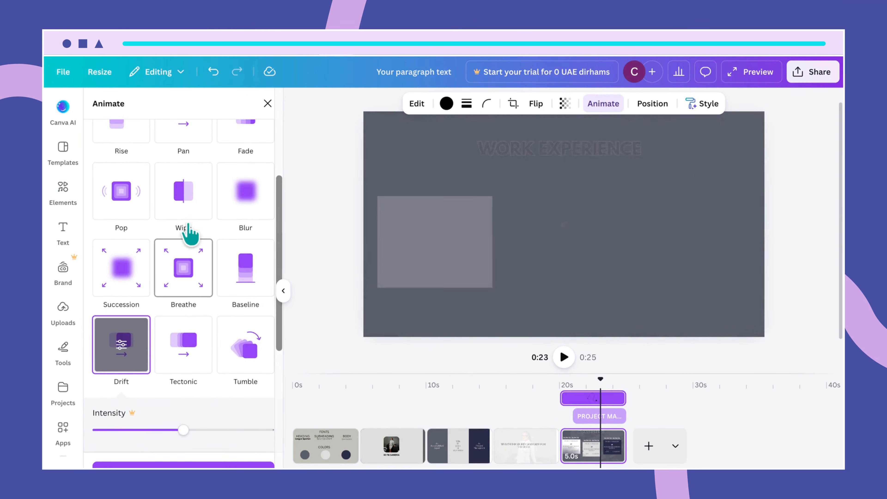
pyautogui.click(187, 205)
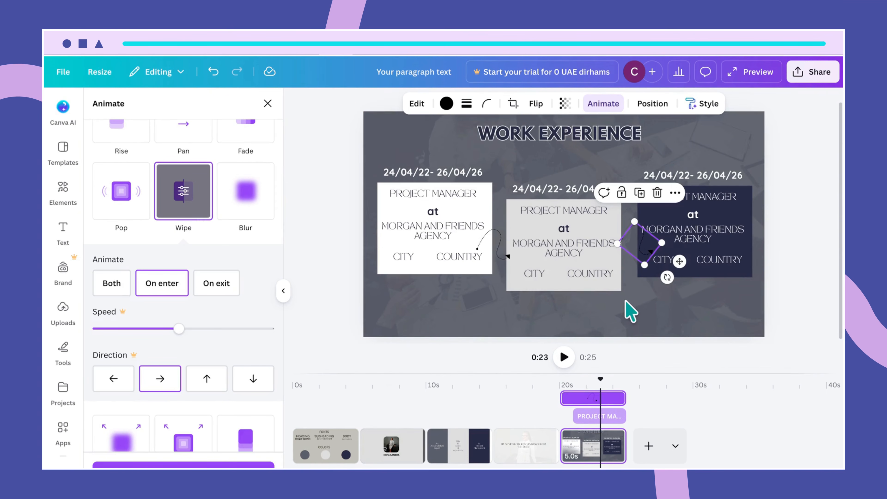
pyautogui.click(590, 278)
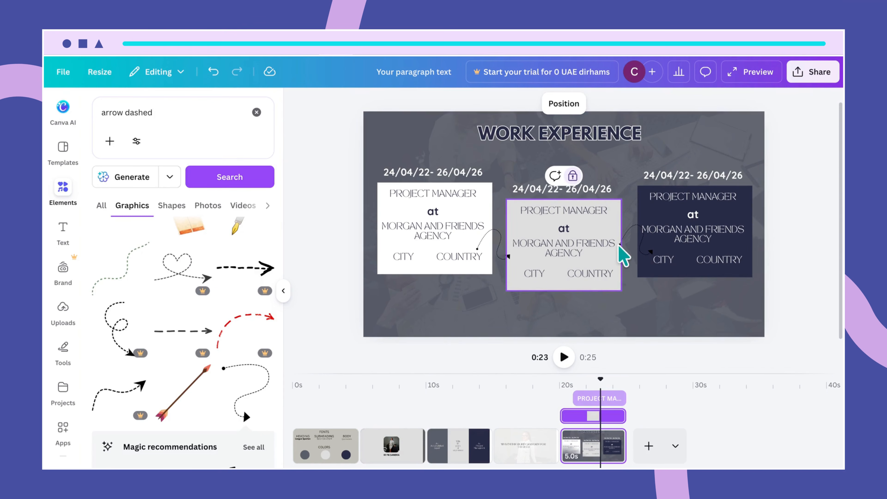
# - Lock the dark right card and shift the dashed arrow toward the middle card
pyautogui.click(660, 272)
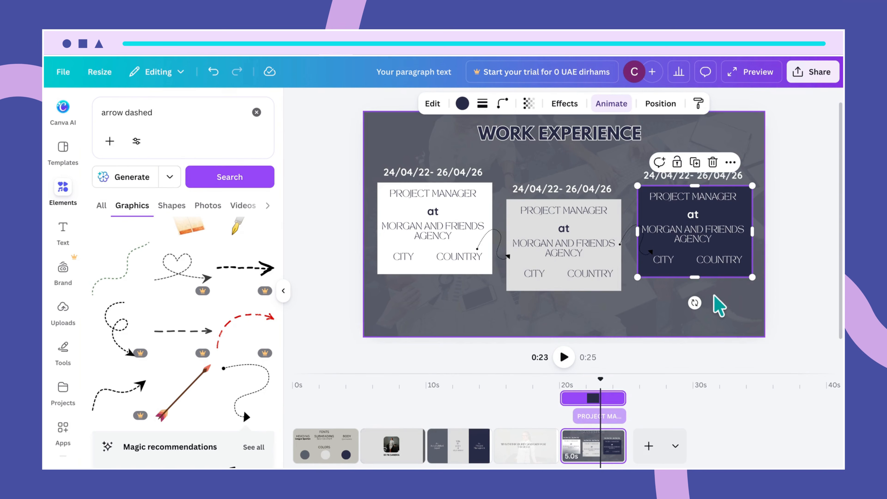
pyautogui.click(678, 163)
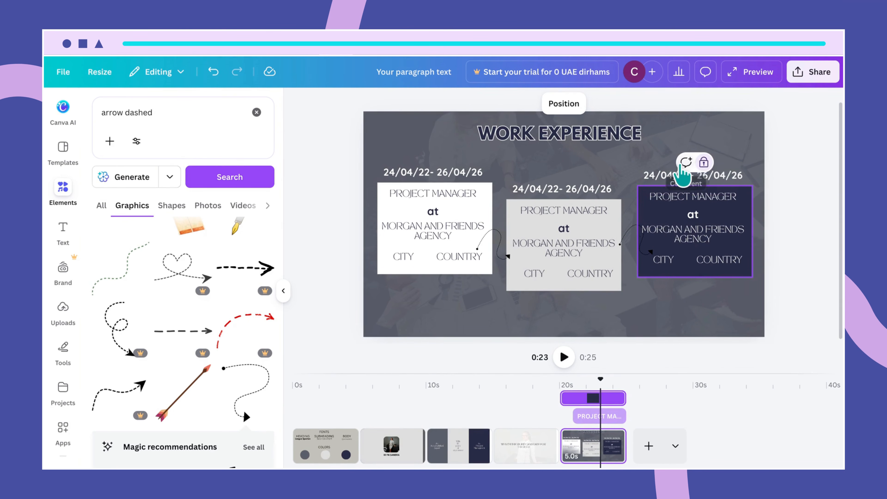
pyautogui.click(694, 333)
pyautogui.moveTo(644, 190); pyautogui.dragTo(717, 257)
pyautogui.click(718, 260)
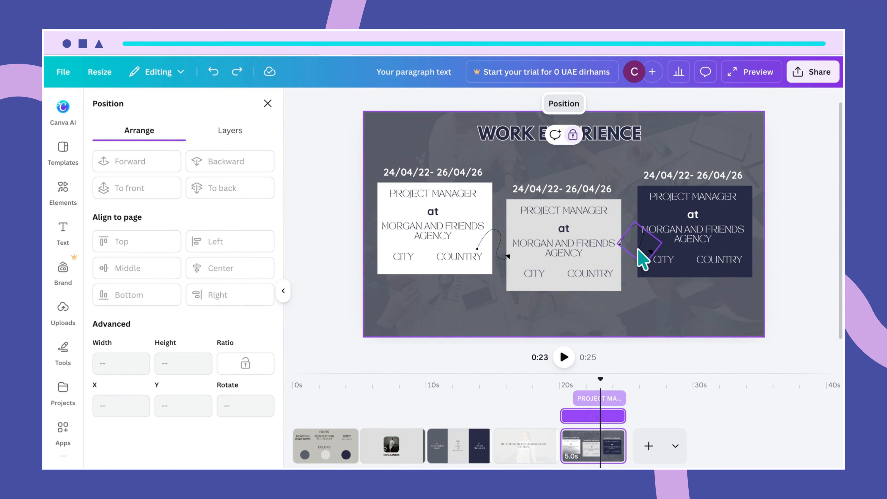
pyautogui.moveTo(643, 257); pyautogui.dragTo(620, 258)
# - Group the right card's five text lines and move the curved arrow toward the dark card
pyautogui.click(740, 212)
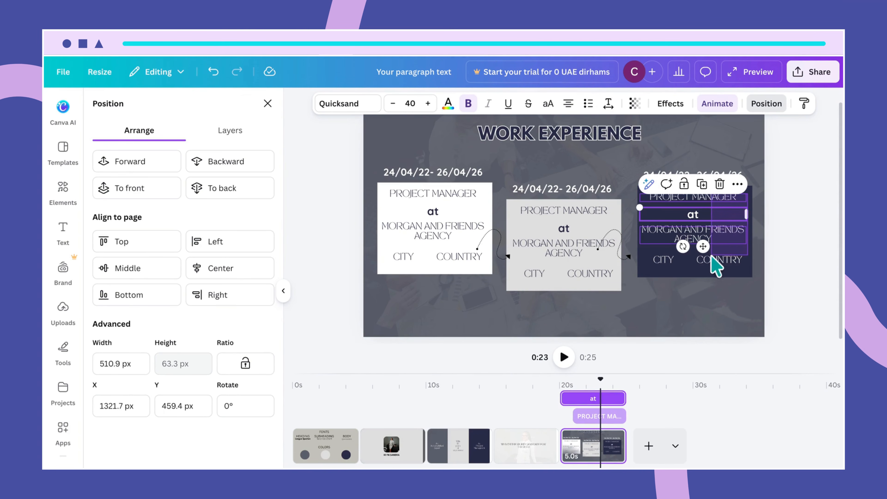
pyautogui.moveTo(669, 270); pyautogui.dragTo(668, 269)
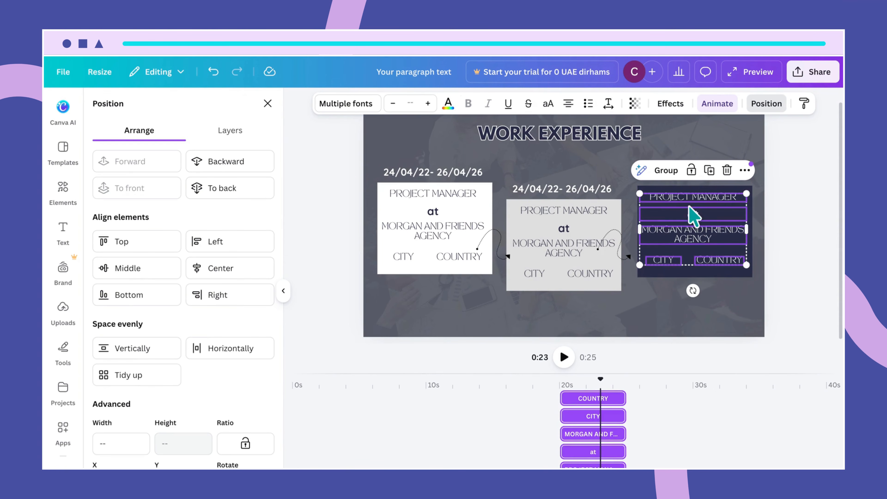
pyautogui.click(669, 170)
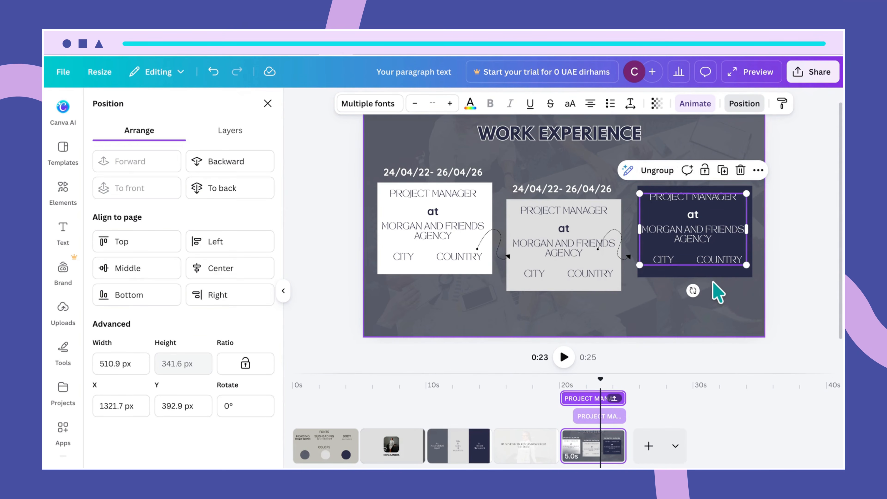
pyautogui.click(717, 289)
pyautogui.click(620, 253)
pyautogui.moveTo(617, 249)
pyautogui.mouseDown()
pyautogui.moveTo(631, 245)
pyautogui.moveTo(630, 263)
pyautogui.moveTo(629, 250)
pyautogui.mouseUp()
# - Unlock the dark right card and delay its entry so it shows for about 2.2 seconds
pyautogui.click(670, 324)
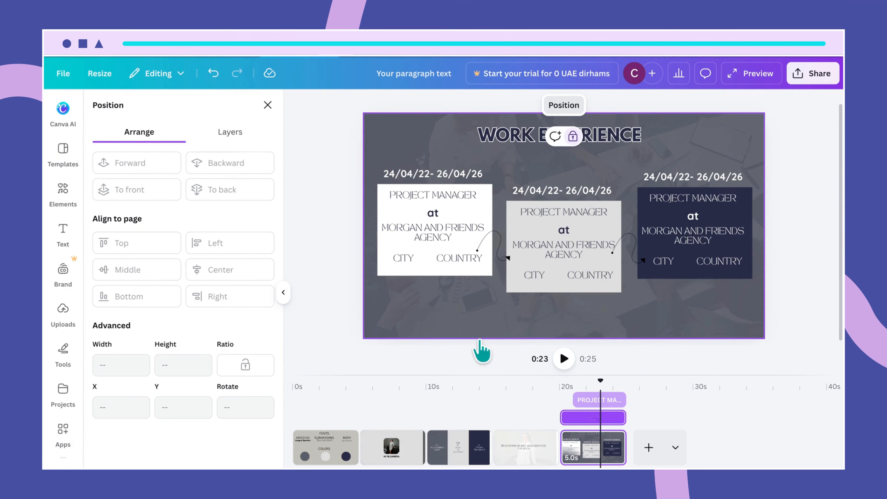
pyautogui.click(679, 277)
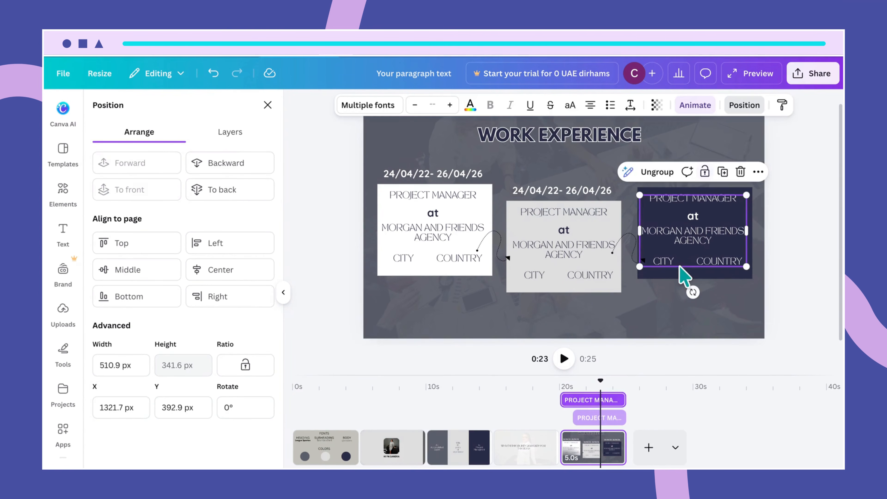
pyautogui.press('Escape')
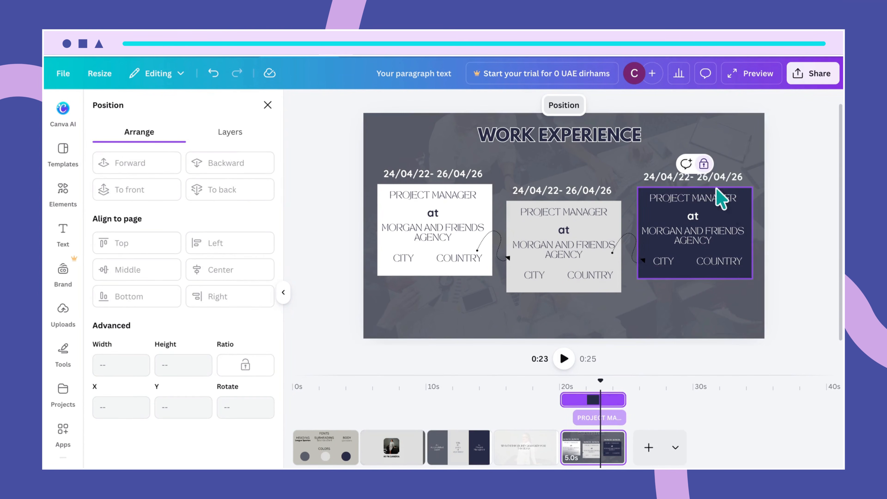
pyautogui.click(704, 164)
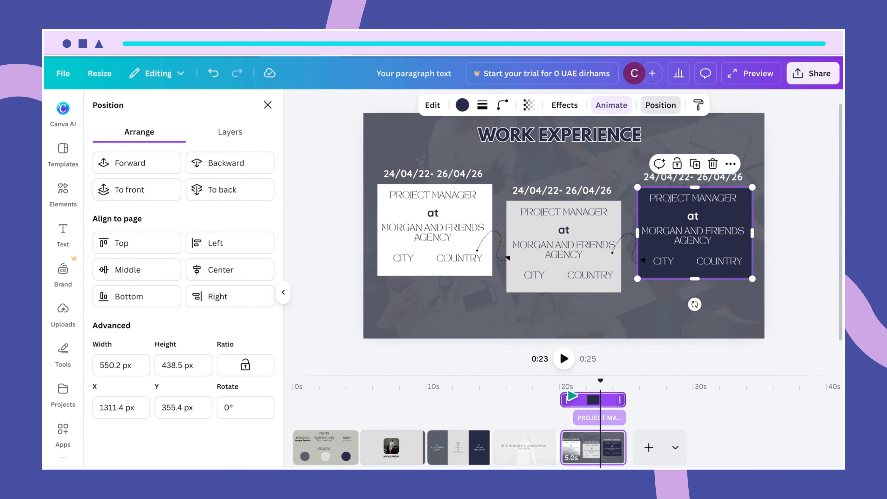
pyautogui.moveTo(571, 396); pyautogui.dragTo(601, 399)
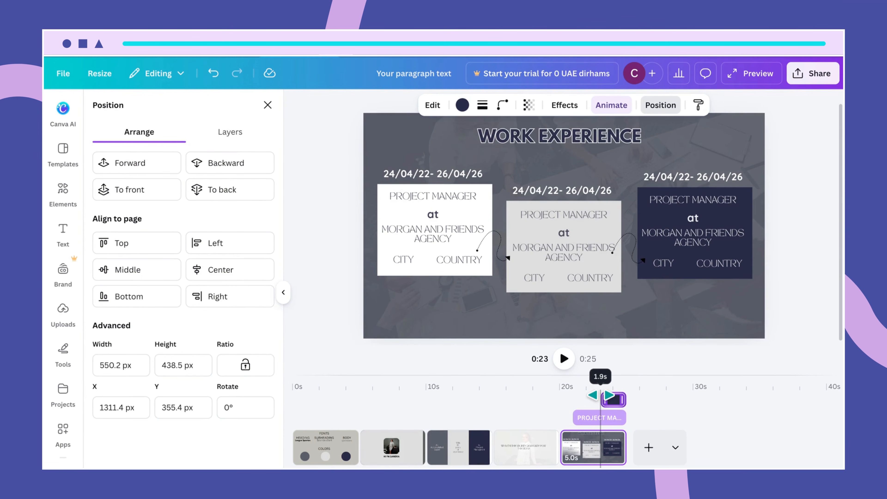
pyautogui.moveTo(601, 395); pyautogui.dragTo(600, 396)
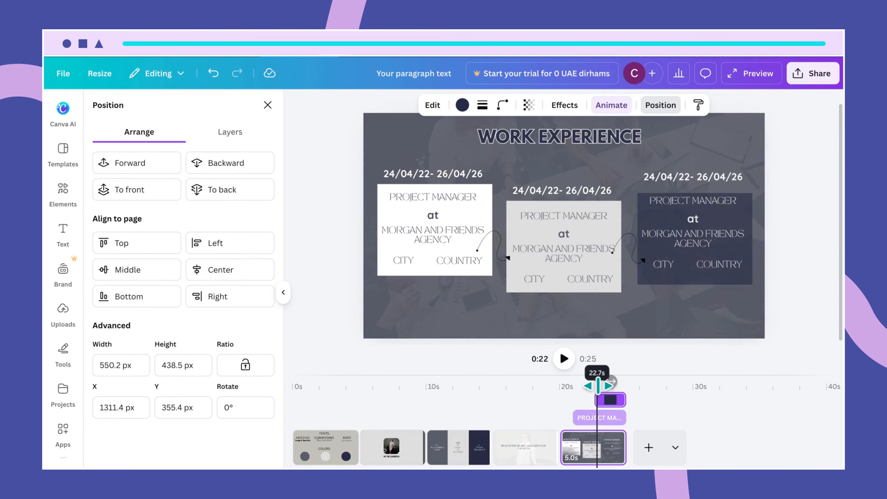
pyautogui.moveTo(606, 386); pyautogui.dragTo(558, 381)
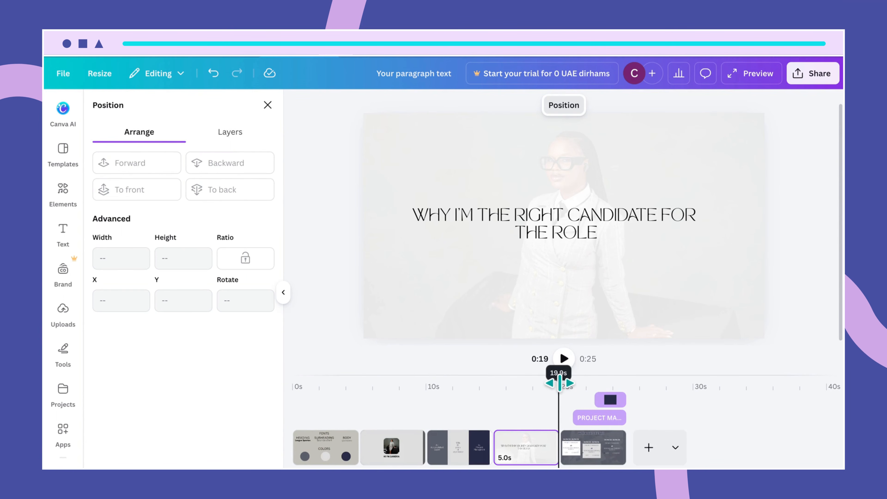
pyautogui.moveTo(559, 384); pyautogui.dragTo(562, 384)
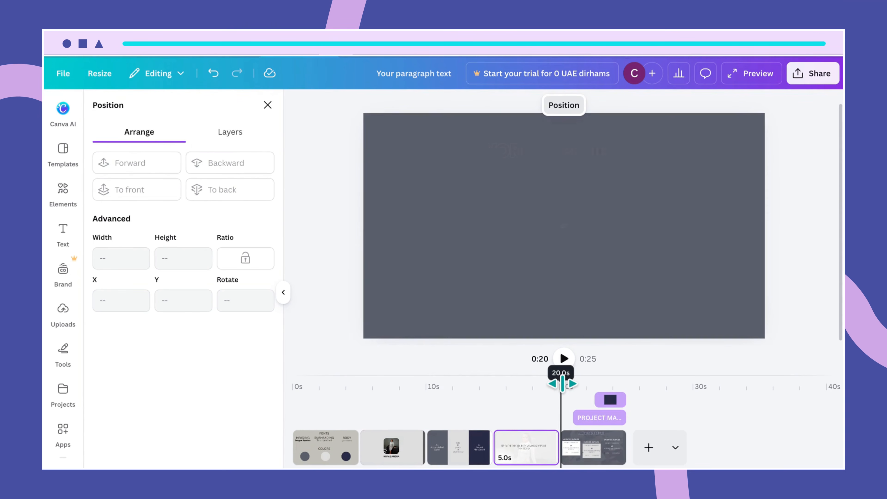
# - Delay the dark card's text group so it enters after the card, lasting about 2.4 seconds
pyautogui.click(565, 358)
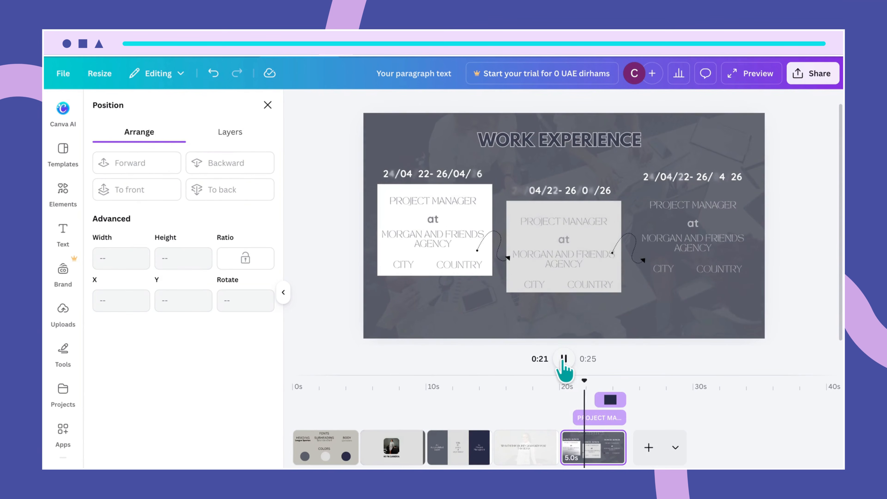
pyautogui.click(564, 359)
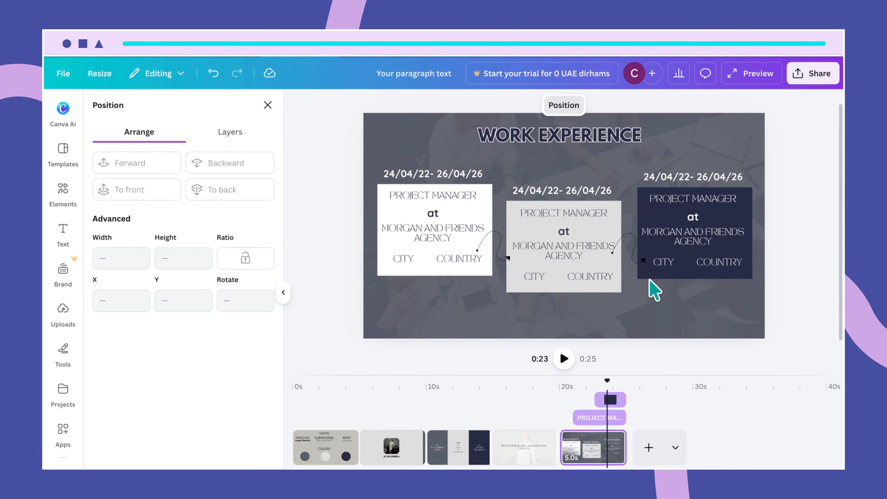
pyautogui.click(597, 399)
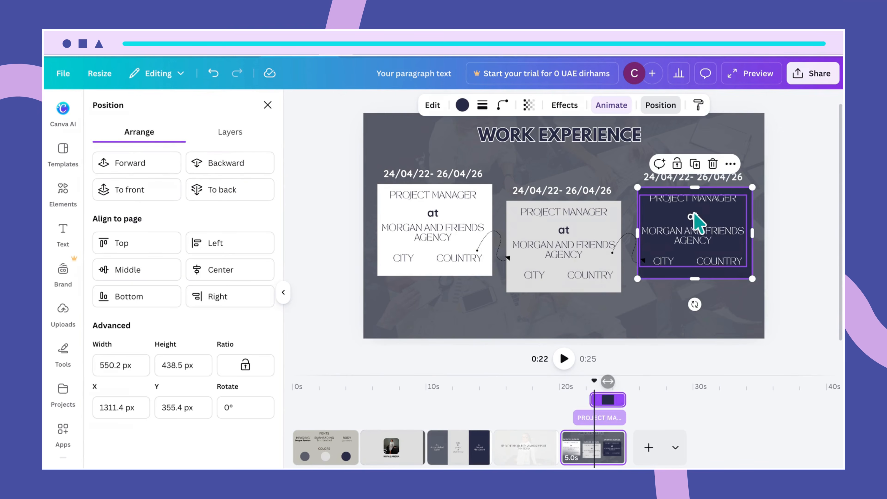
pyautogui.click(698, 204)
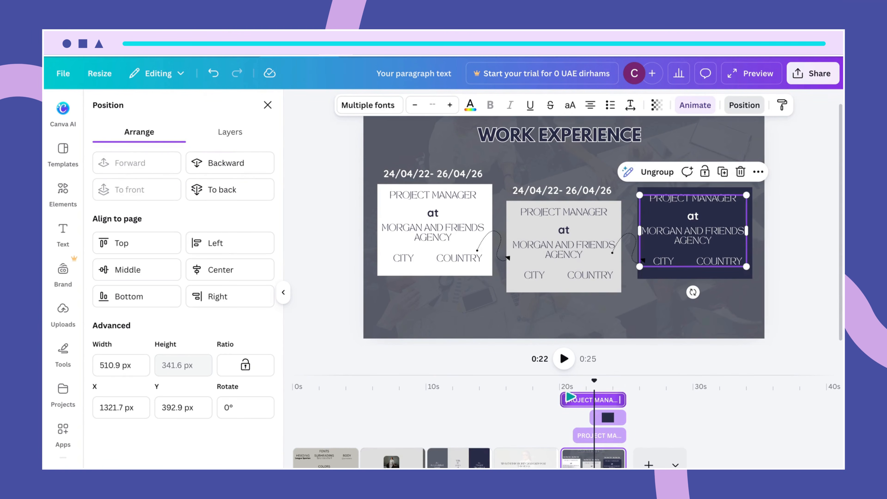
pyautogui.moveTo(569, 399); pyautogui.dragTo(596, 401)
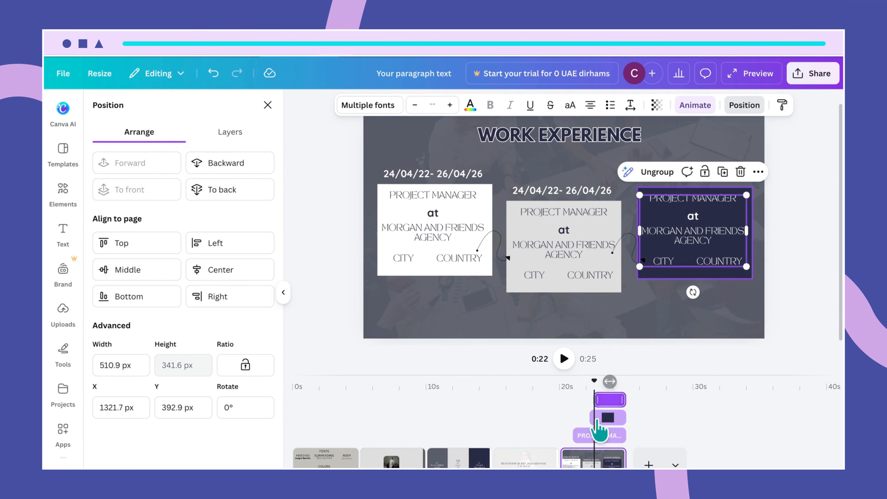
pyautogui.click(586, 435)
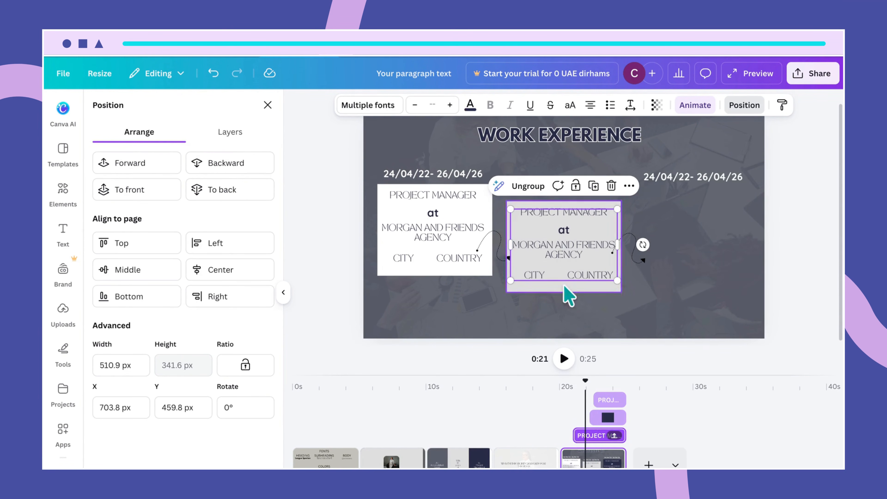
# - Pull the middle card's text clip earlier and replay the slide from about 20 seconds
pyautogui.click(561, 295)
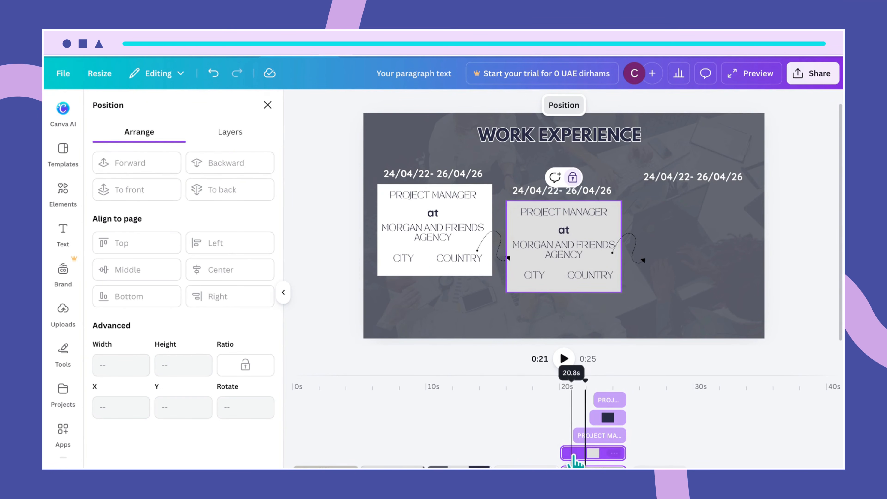
pyautogui.click(574, 436)
pyautogui.moveTo(574, 434); pyautogui.dragTo(569, 432)
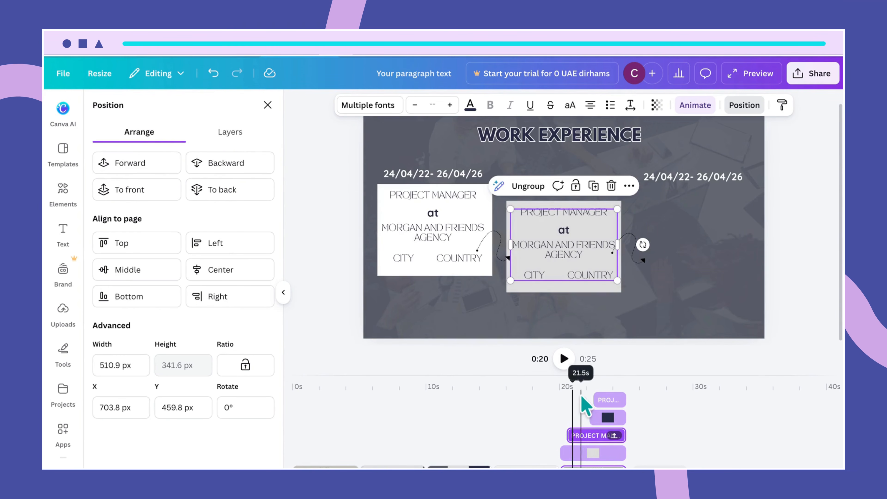
pyautogui.moveTo(574, 384); pyautogui.dragTo(554, 376)
pyautogui.click(564, 360)
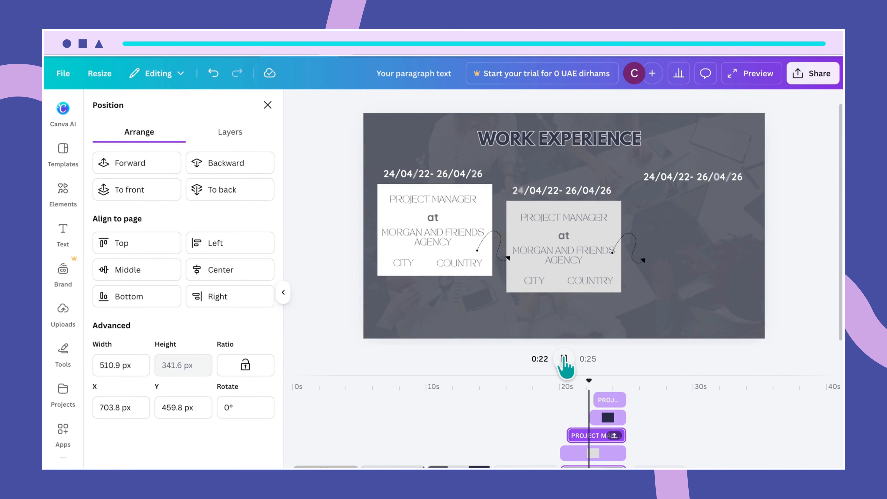
pyautogui.click(564, 360)
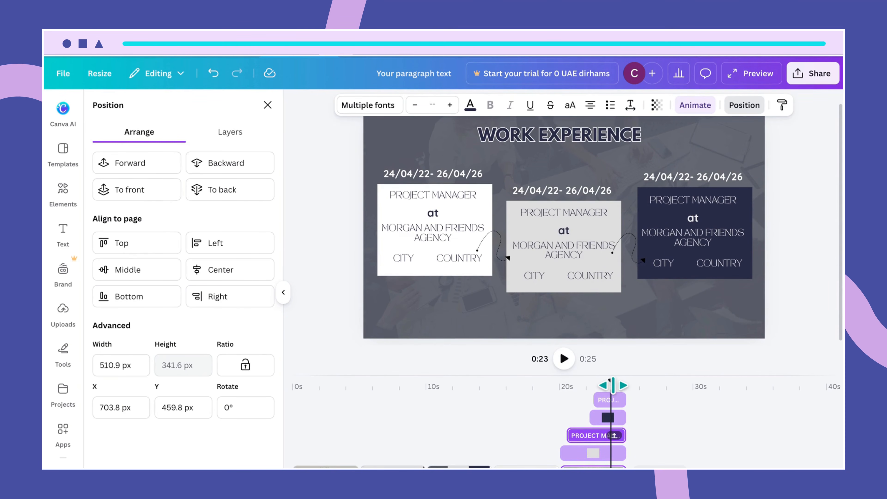
pyautogui.moveTo(612, 385); pyautogui.dragTo(558, 389)
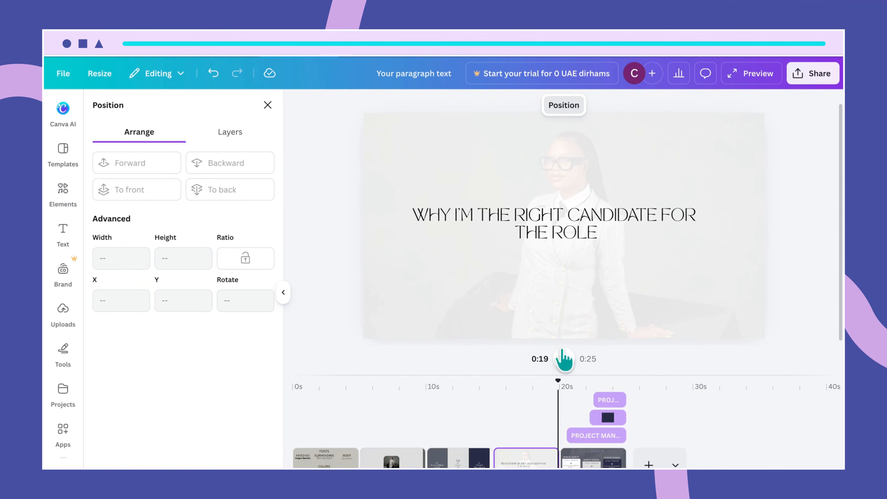
pyautogui.click(564, 360)
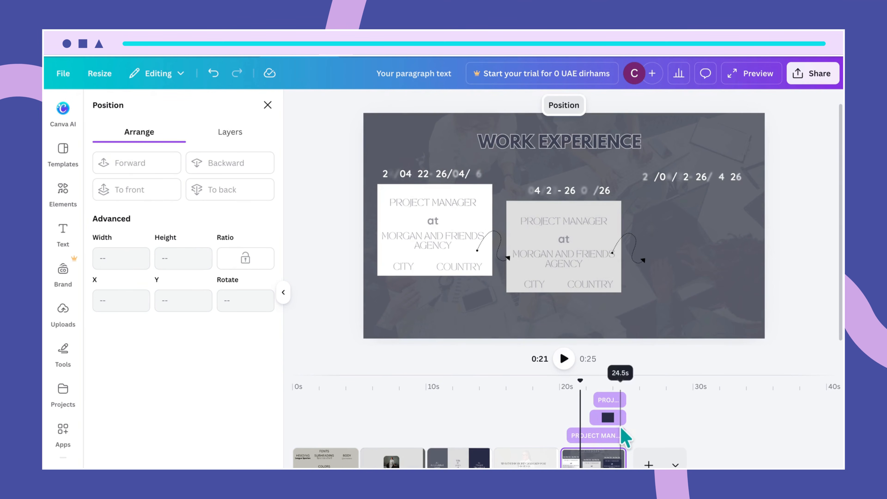
# - Delay the middle card's text entrance to 3.5 seconds into the slide
pyautogui.click(577, 274)
pyautogui.click(560, 246)
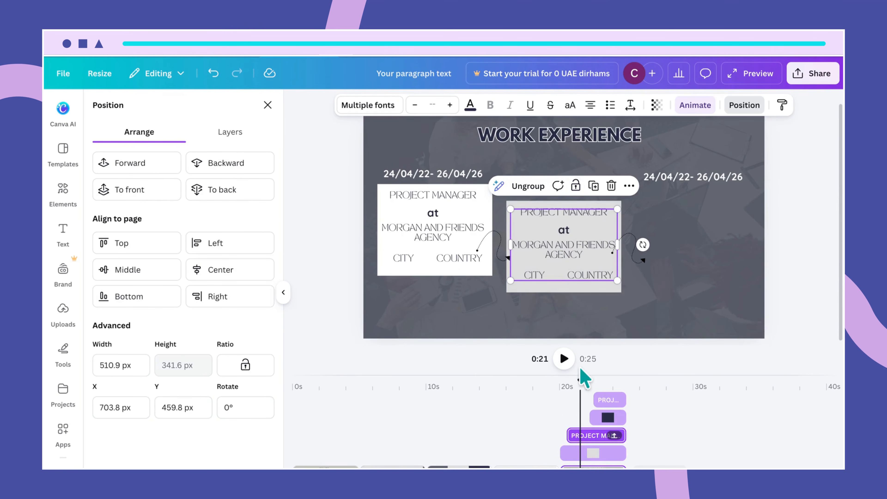
pyautogui.moveTo(569, 439); pyautogui.dragTo(580, 439)
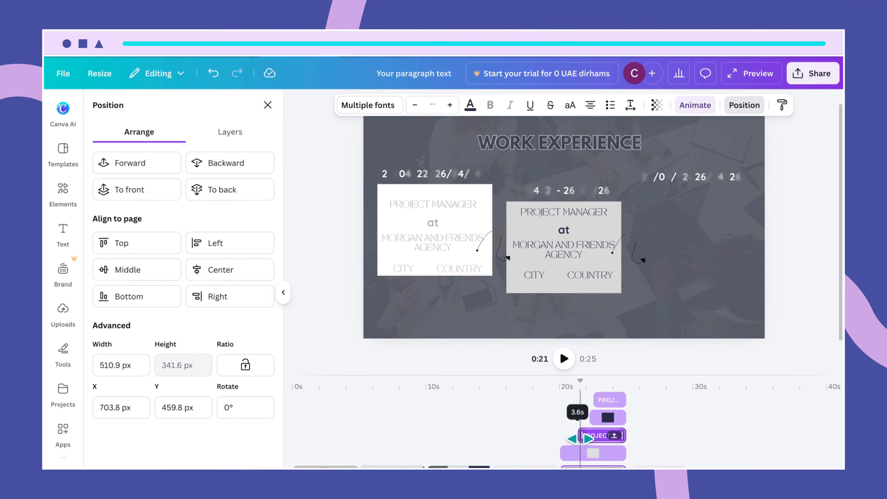
pyautogui.moveTo(580, 439); pyautogui.dragTo(581, 439)
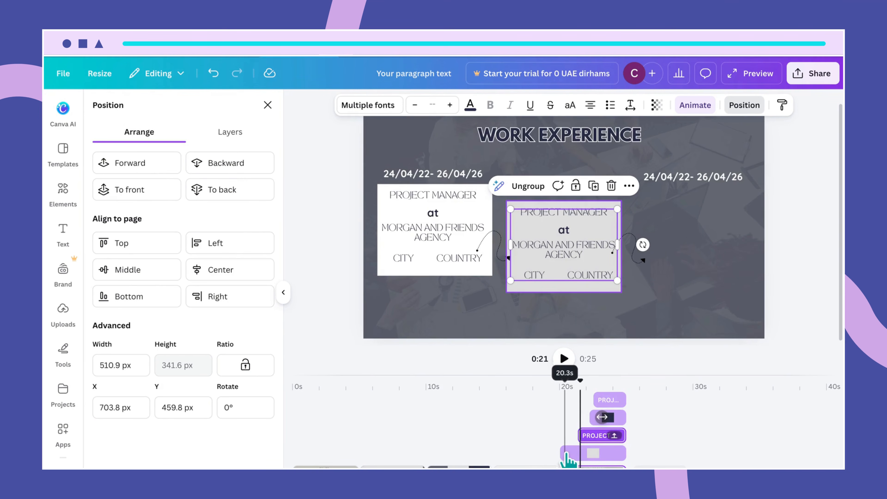
pyautogui.click(567, 453)
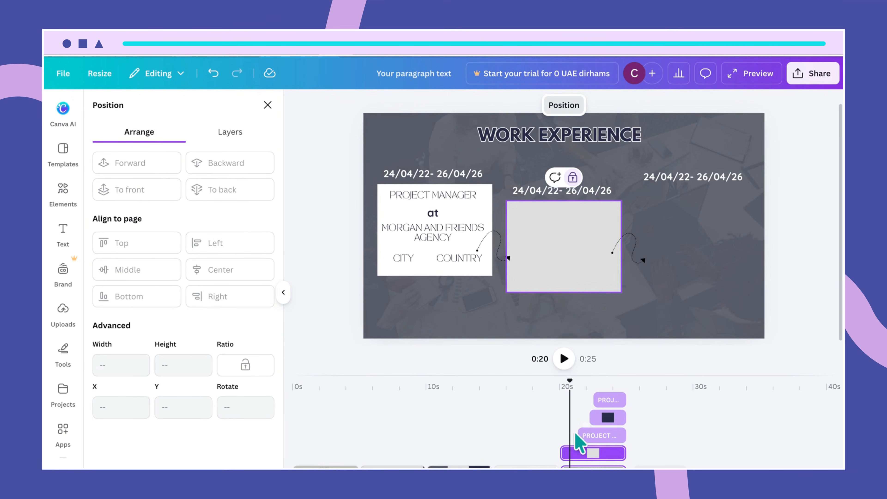
pyautogui.click(565, 453)
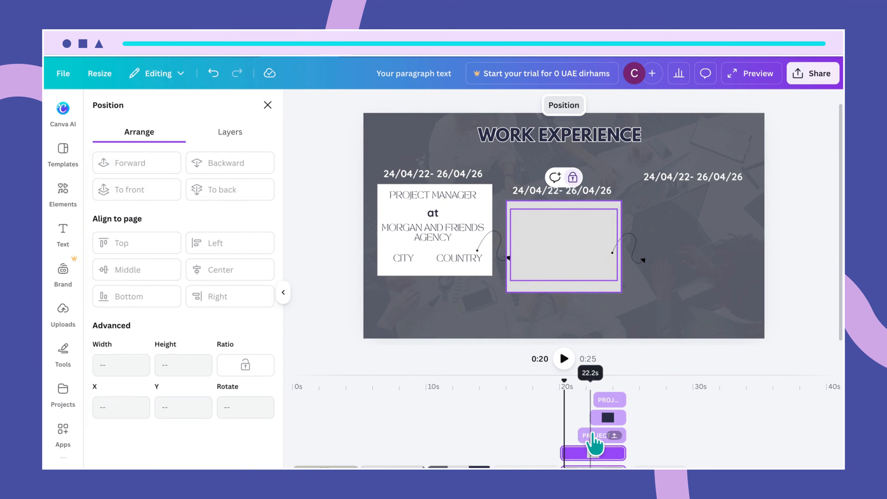
pyautogui.click(590, 436)
pyautogui.click(568, 453)
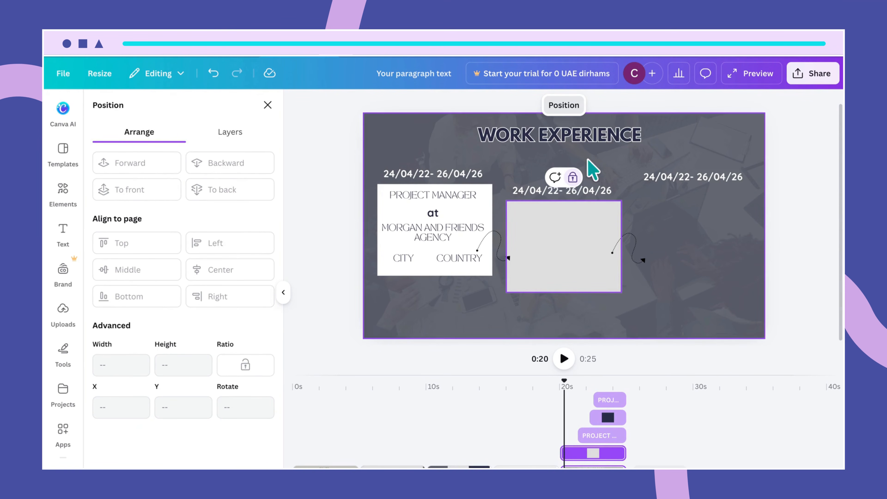
# - Unlock the grey middle card, delay its clip to about 4.6 seconds, and replay the sequence
pyautogui.click(574, 178)
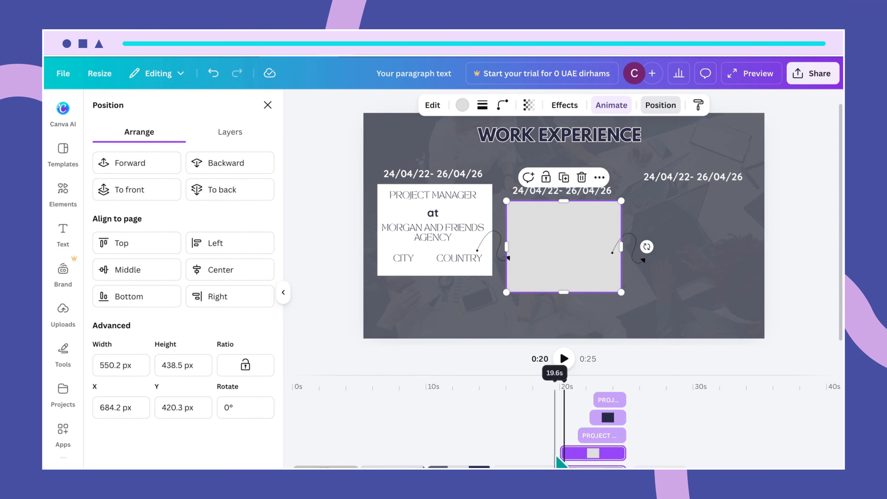
pyautogui.moveTo(563, 453); pyautogui.dragTo(572, 454)
pyautogui.moveTo(565, 385)
pyautogui.mouseDown()
pyautogui.moveTo(545, 385)
pyautogui.moveTo(560, 387)
pyautogui.mouseUp()
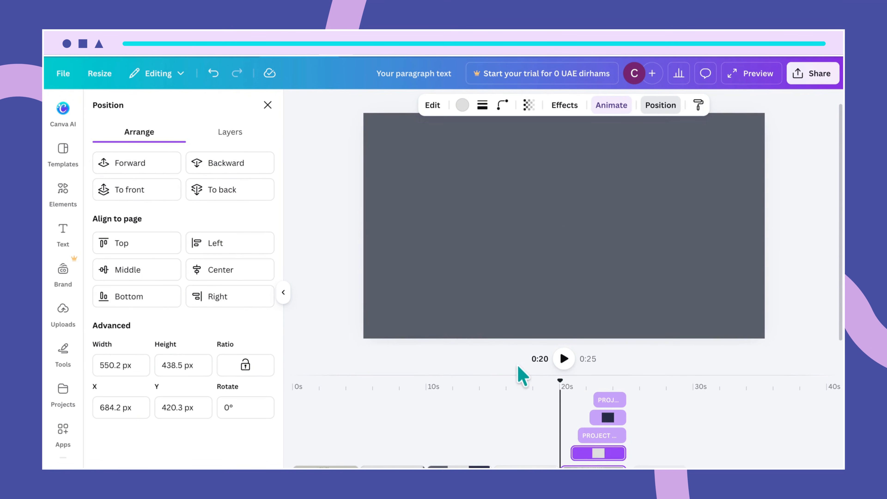
pyautogui.click(564, 359)
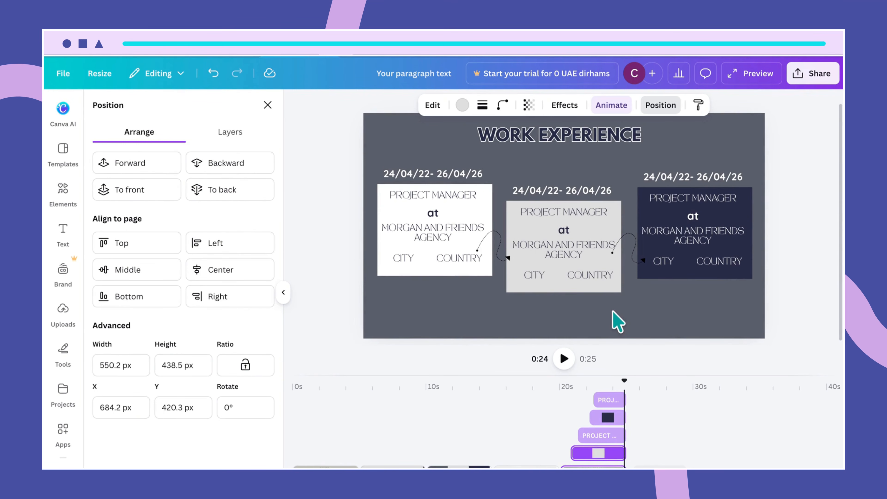
# - Unlock the white left experience card and preview its Rise entrance animation
pyautogui.click(461, 271)
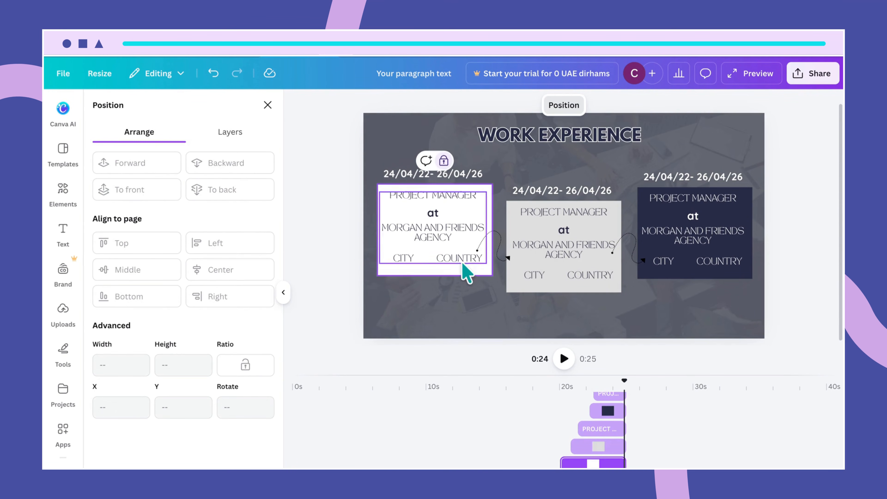
pyautogui.click(444, 161)
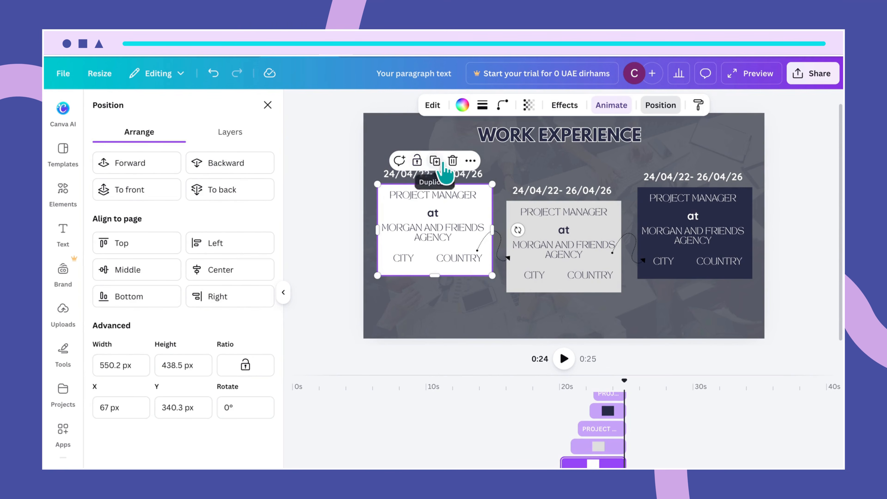
pyautogui.click(614, 107)
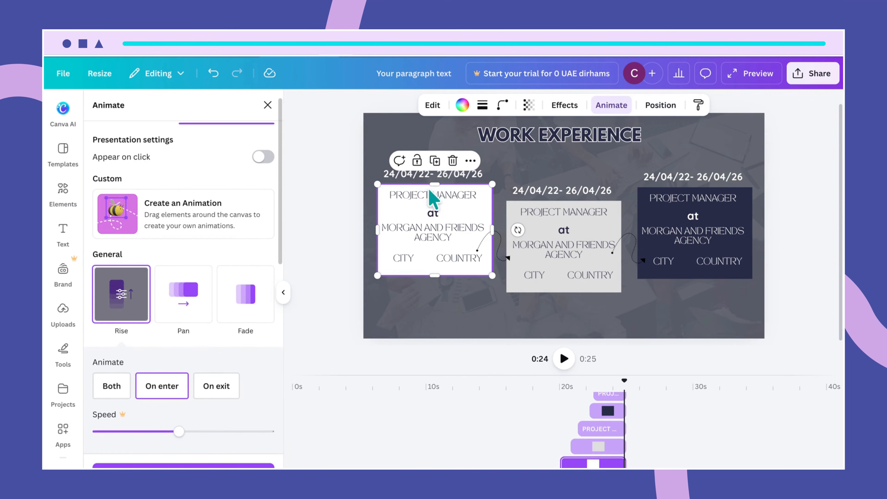
pyautogui.click(164, 391)
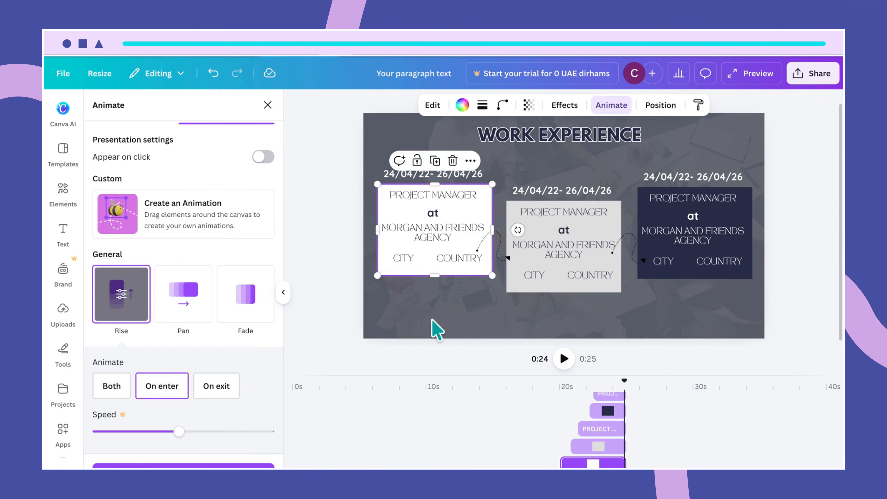
# - Check the grey and dark cards and the page, then rewind the preview to about 0:19
pyautogui.click(568, 288)
pyautogui.click(672, 280)
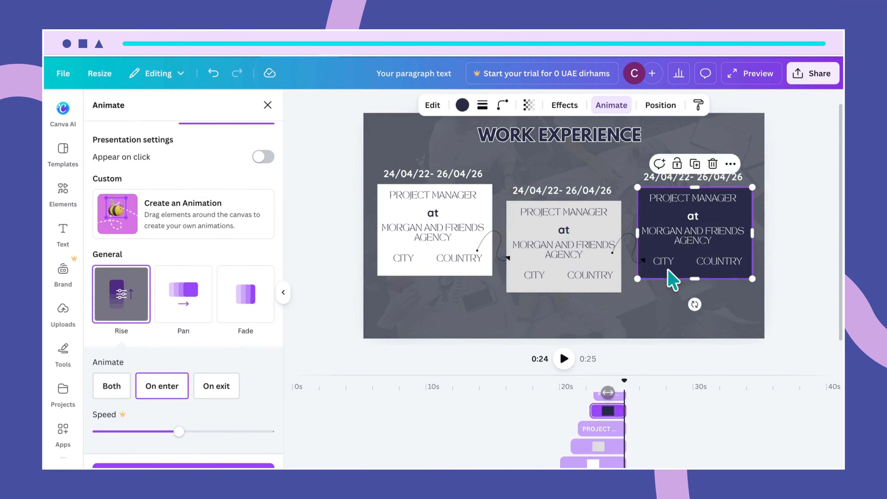
pyautogui.click(629, 321)
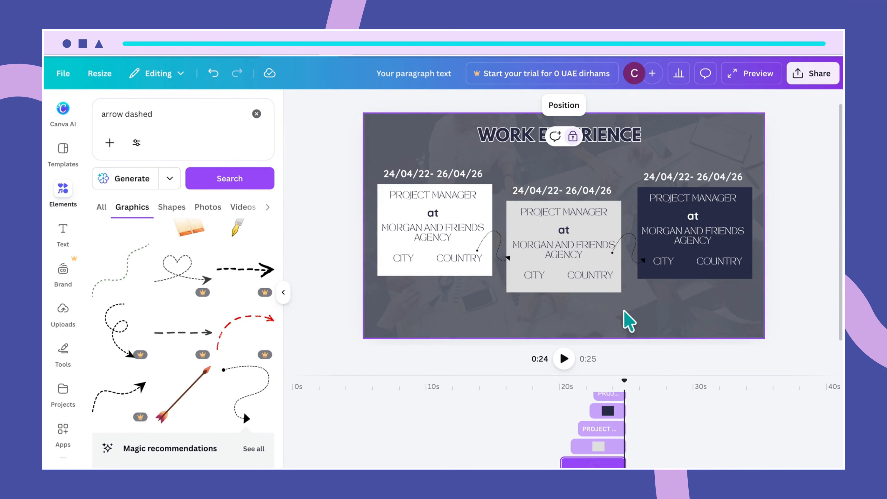
pyautogui.moveTo(624, 385); pyautogui.dragTo(560, 399)
pyautogui.moveTo(557, 399); pyautogui.dragTo(556, 398)
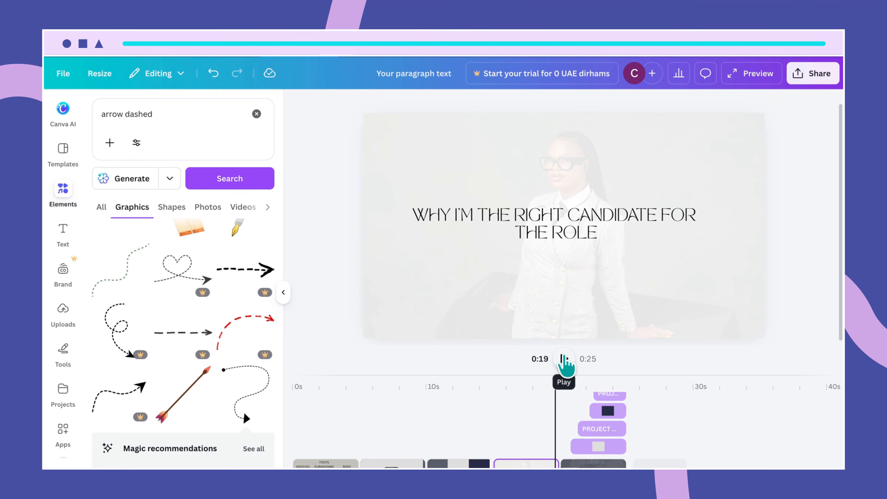
# - Preview the transition, then stretch the Work Experience page from 5.0 to about 7.1 seconds
pyautogui.click(563, 358)
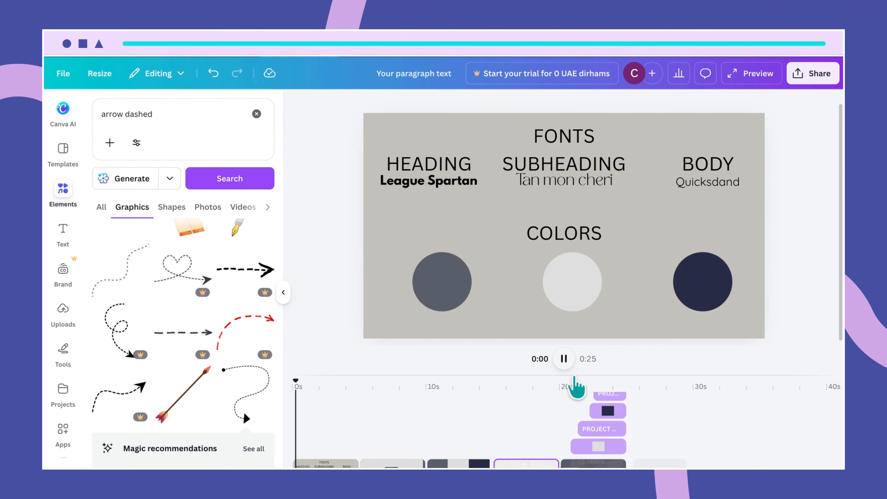
pyautogui.click(564, 360)
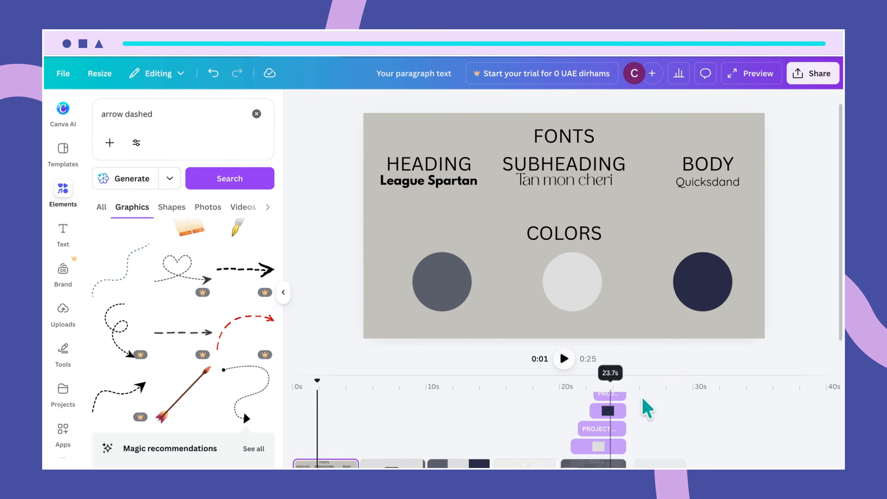
pyautogui.scroll(-2, 645, 439)
pyautogui.moveTo(618, 445); pyautogui.dragTo(660, 443)
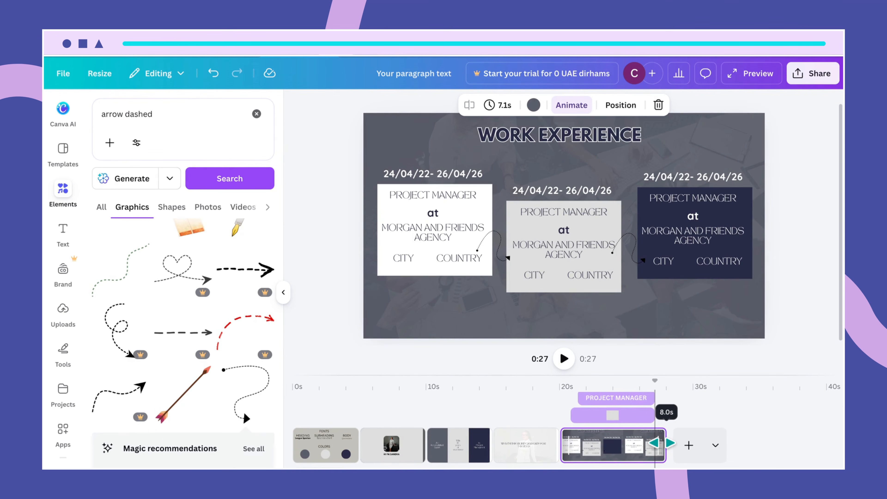
pyautogui.moveTo(662, 443); pyautogui.dragTo(662, 443)
pyautogui.moveTo(668, 386); pyautogui.dragTo(560, 412)
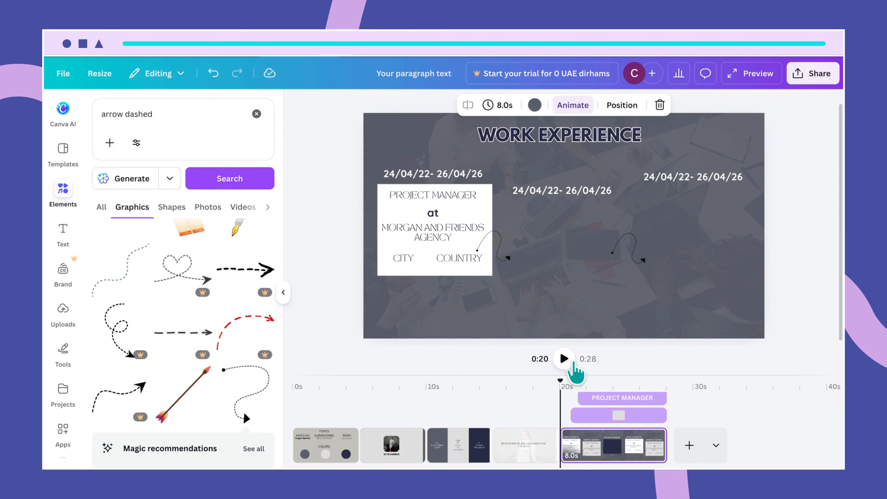
pyautogui.click(565, 359)
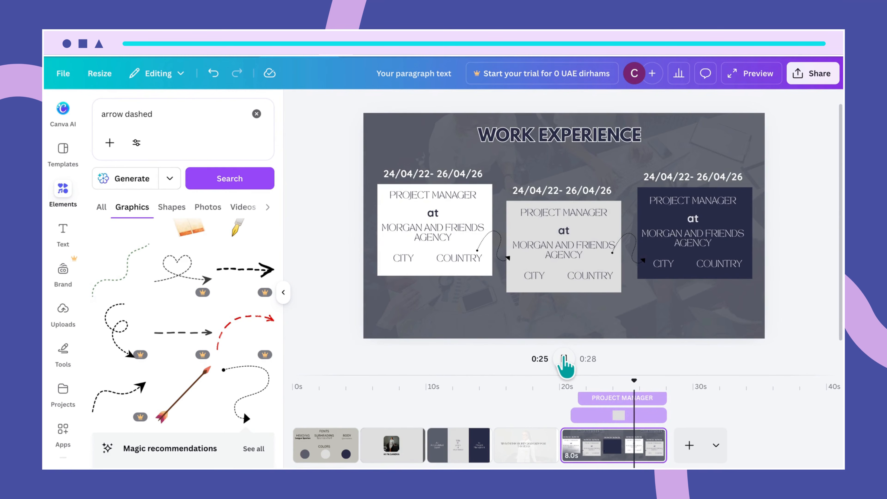
pyautogui.click(564, 359)
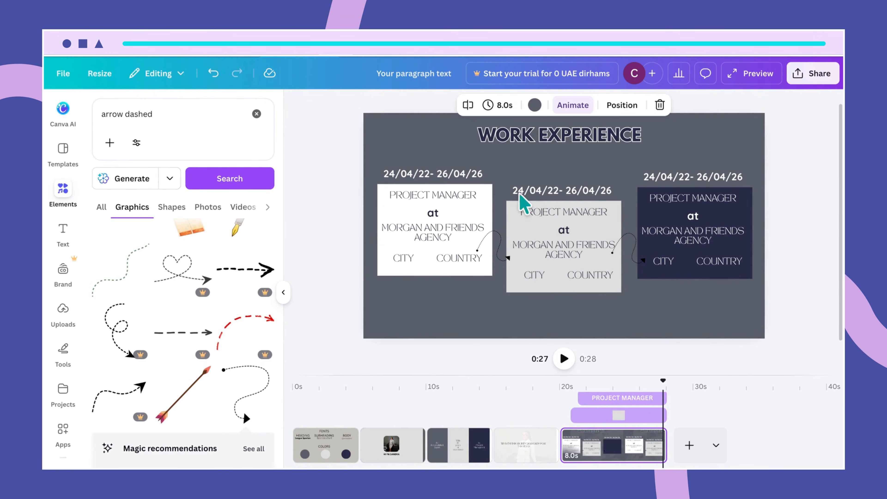
pyautogui.click(453, 173)
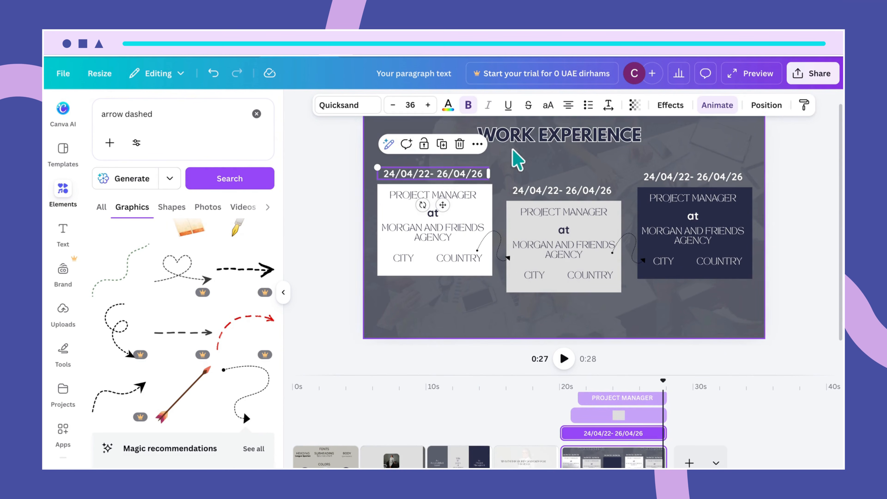
pyautogui.click(716, 107)
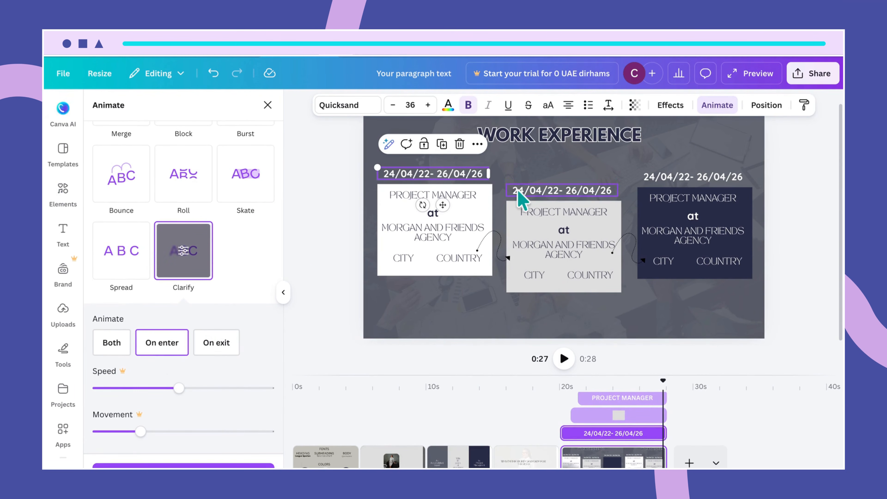
pyautogui.click(540, 163)
pyautogui.click(453, 174)
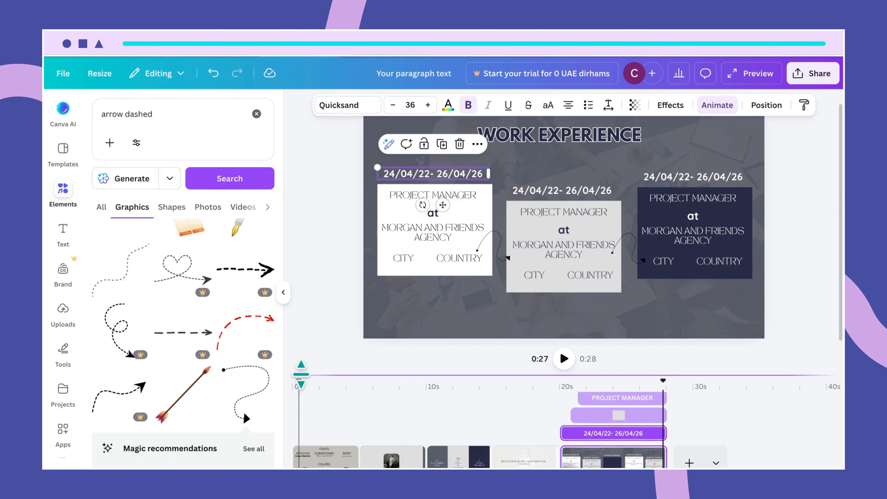
pyautogui.click(711, 106)
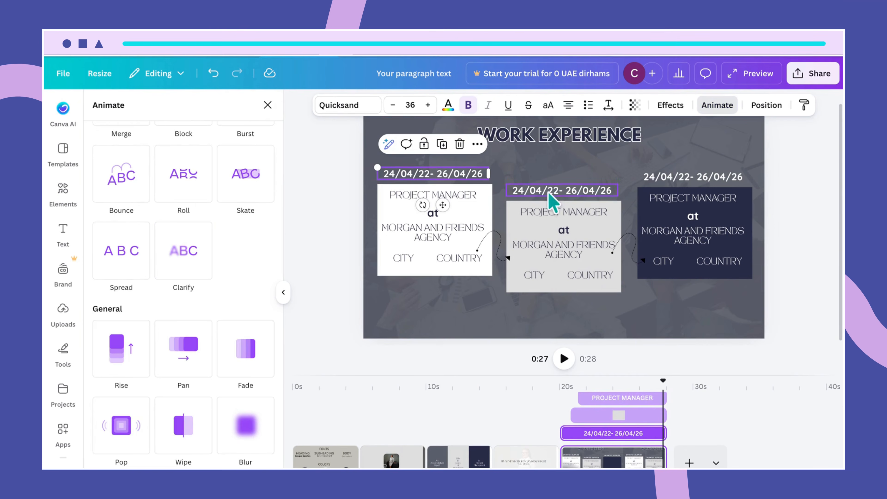
pyautogui.click(561, 193)
pyautogui.click(238, 466)
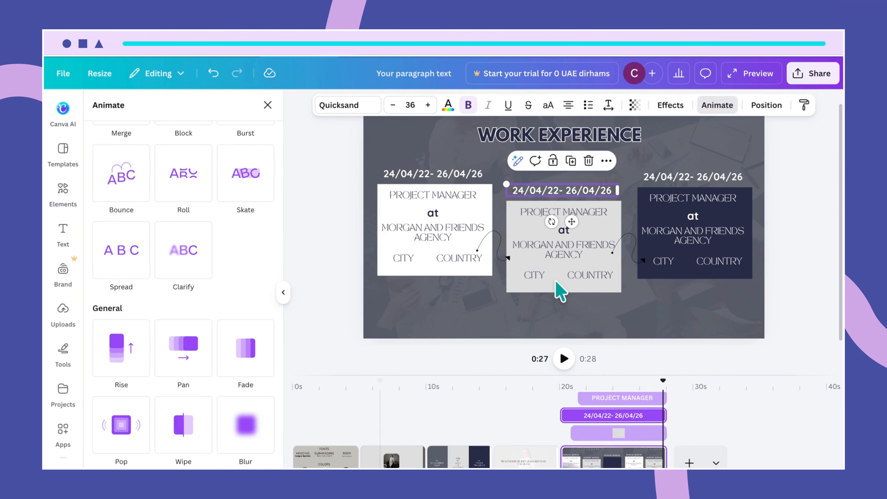
pyautogui.click(663, 184)
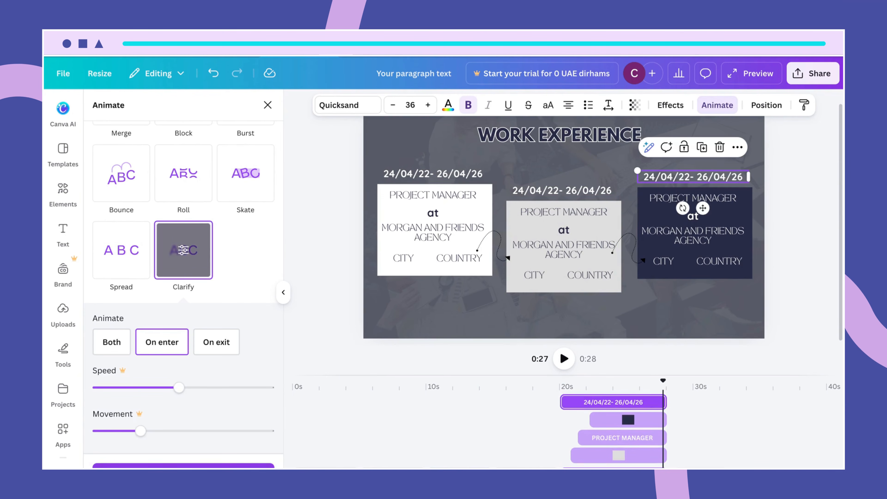
pyautogui.click(238, 466)
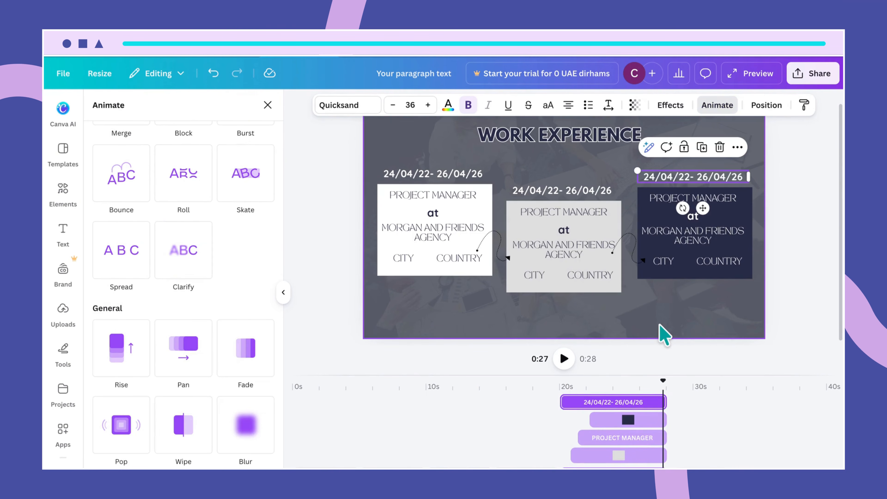
pyautogui.click(663, 334)
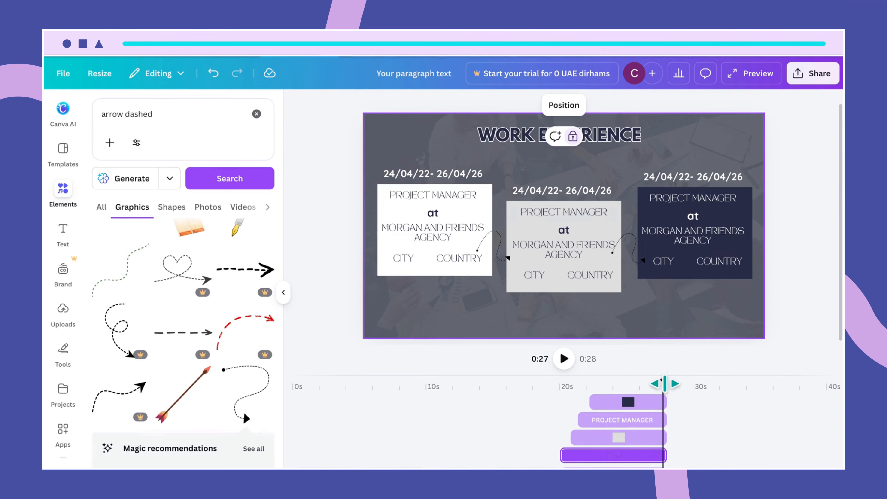
pyautogui.moveTo(652, 388); pyautogui.dragTo(558, 379)
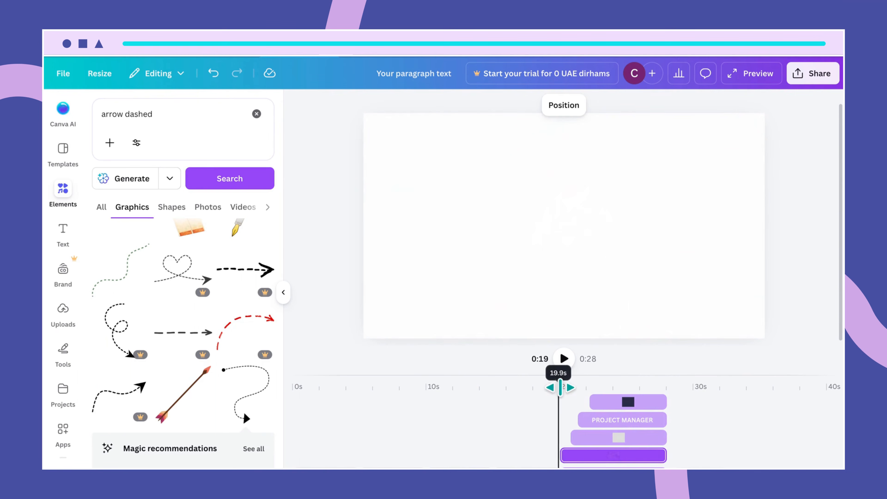
pyautogui.click(563, 357)
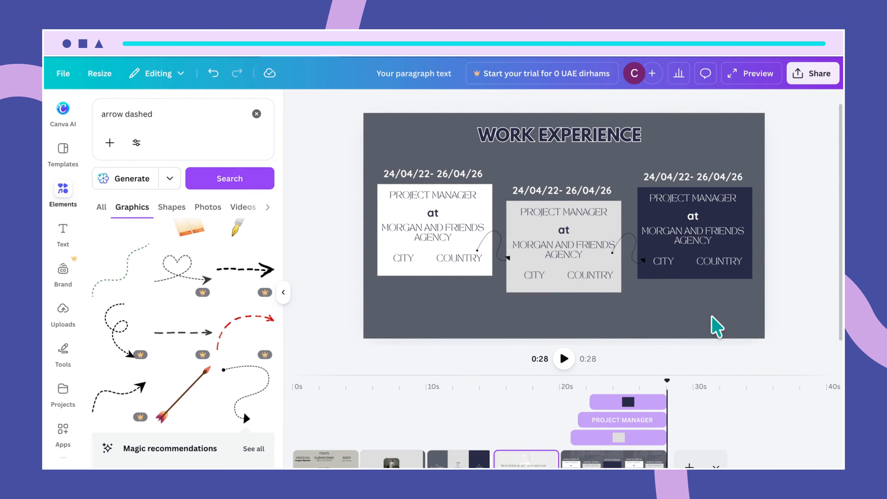
pyautogui.scroll(-2, 735, 384)
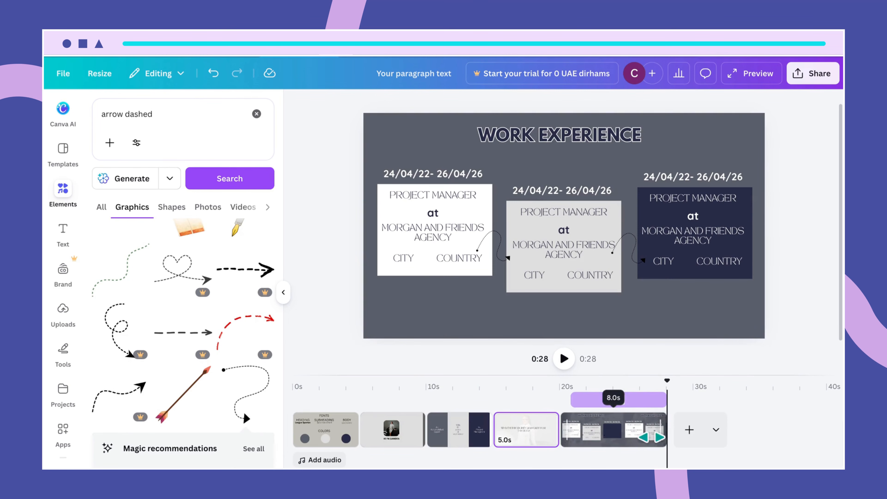
pyautogui.click(645, 436)
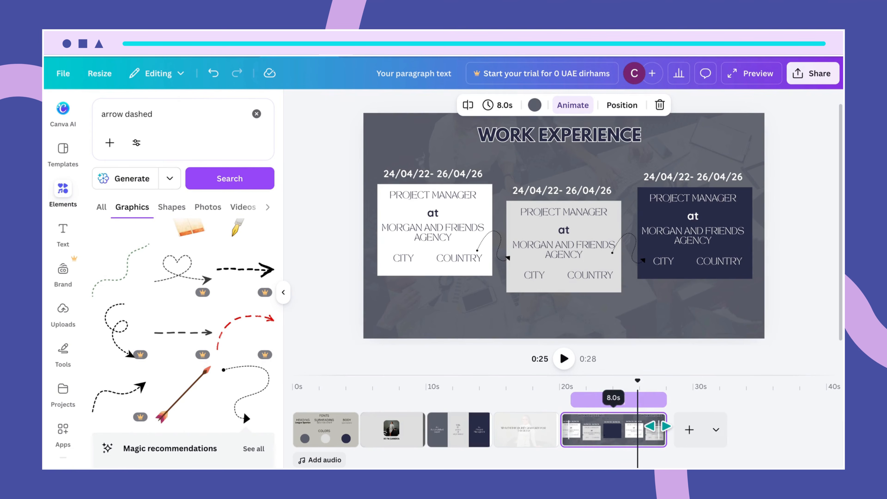
pyautogui.moveTo(662, 434)
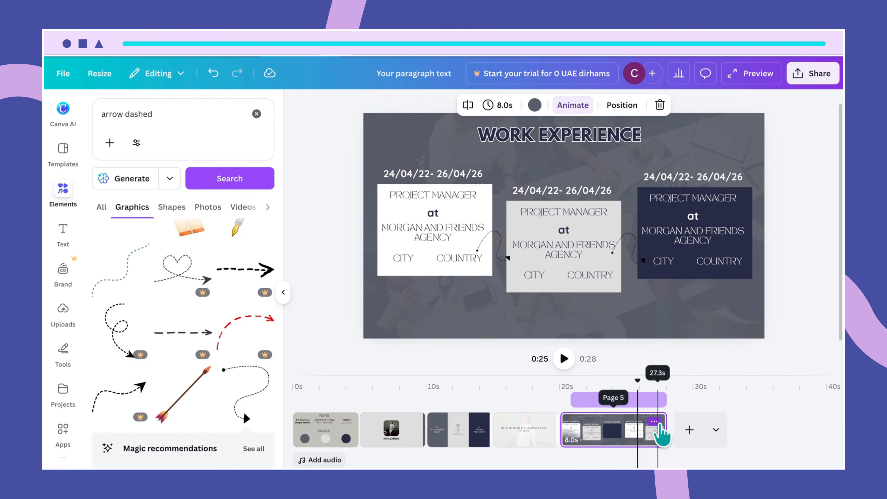
pyautogui.click(655, 422)
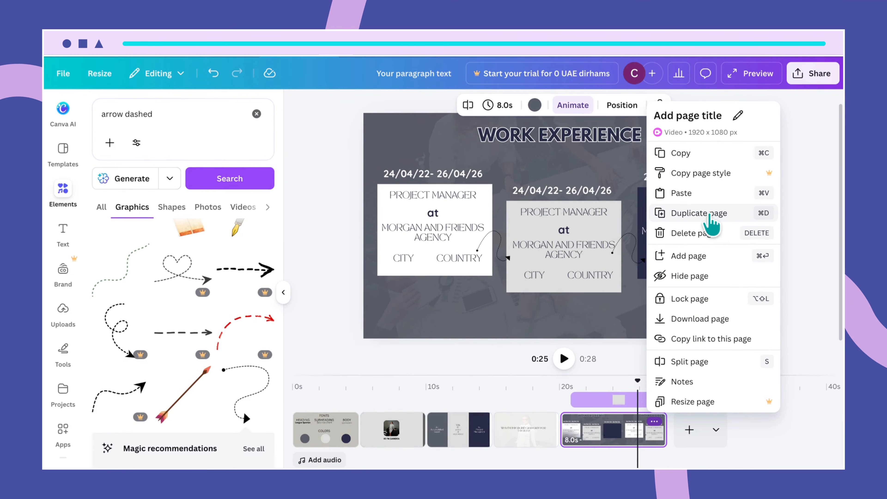
pyautogui.click(611, 320)
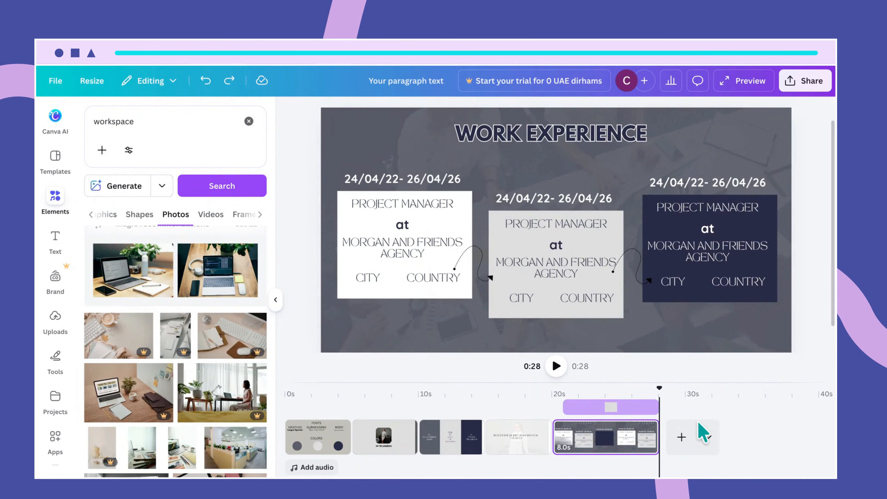
# - Add a 5-second page after Work Experience, fill it Dark gray blue, and return to Work Experience
pyautogui.click(682, 438)
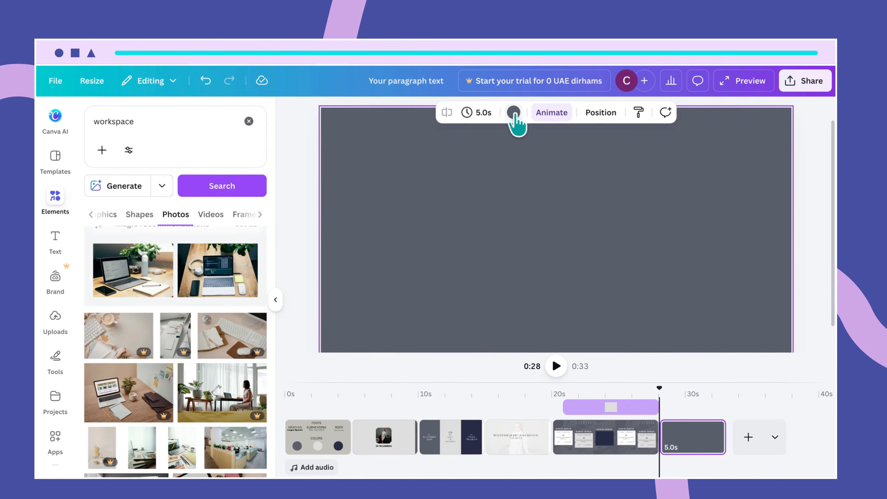
pyautogui.click(514, 113)
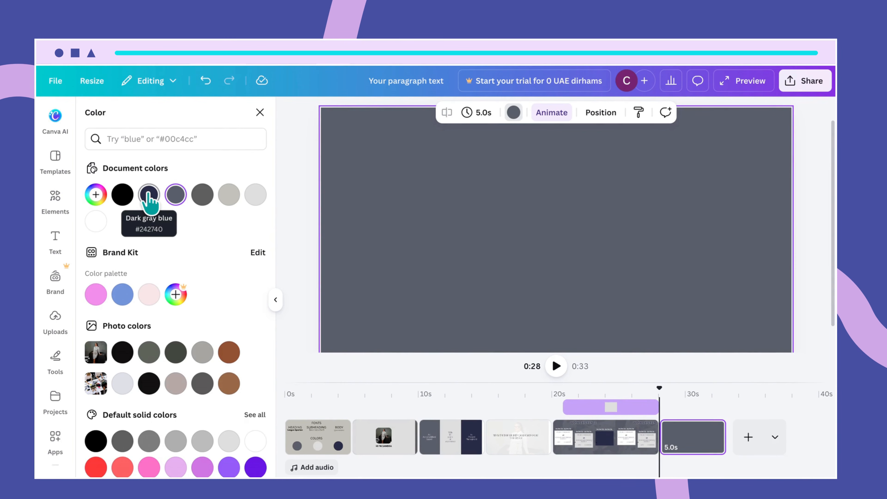
pyautogui.click(150, 196)
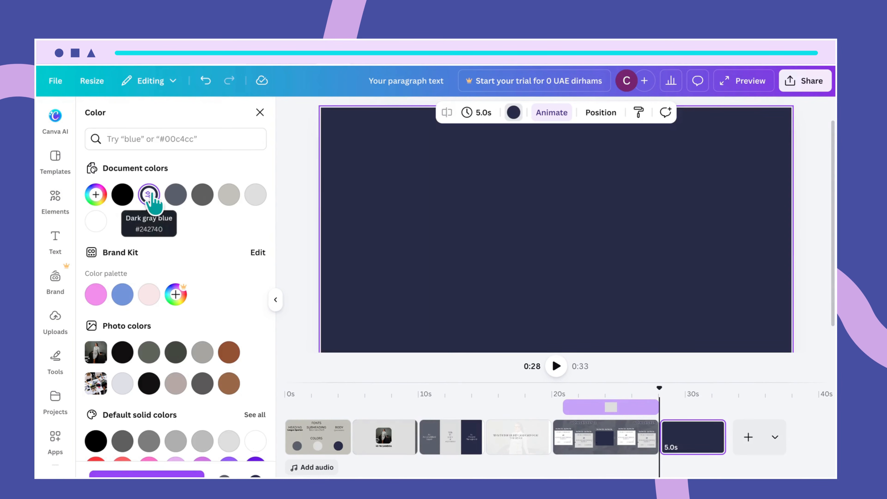
pyautogui.click(616, 451)
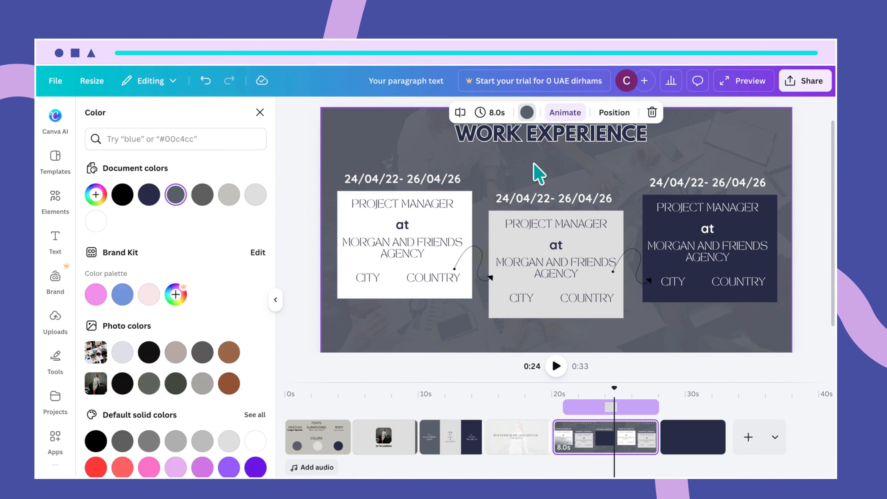
# - Copy the WORK EXPERIENCE heading and paste it onto the new dark sixth page
pyautogui.click(548, 149)
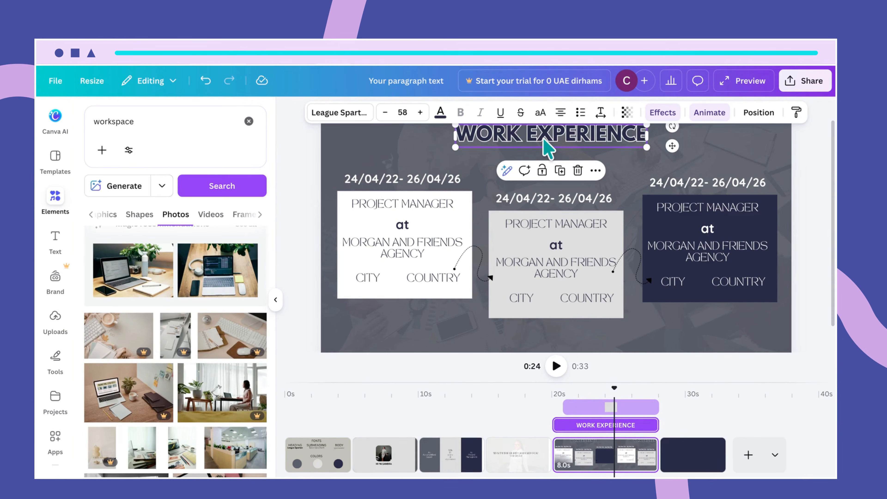
pyautogui.click(543, 138)
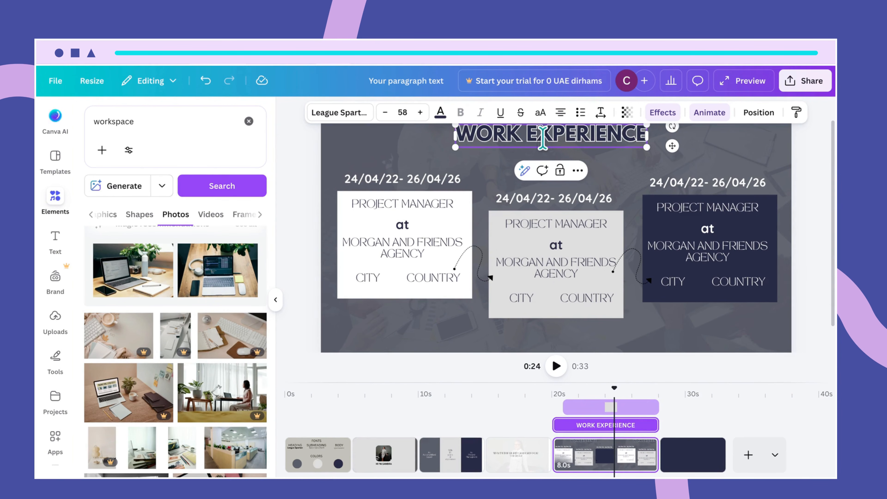
pyautogui.click(610, 157)
pyautogui.click(579, 130)
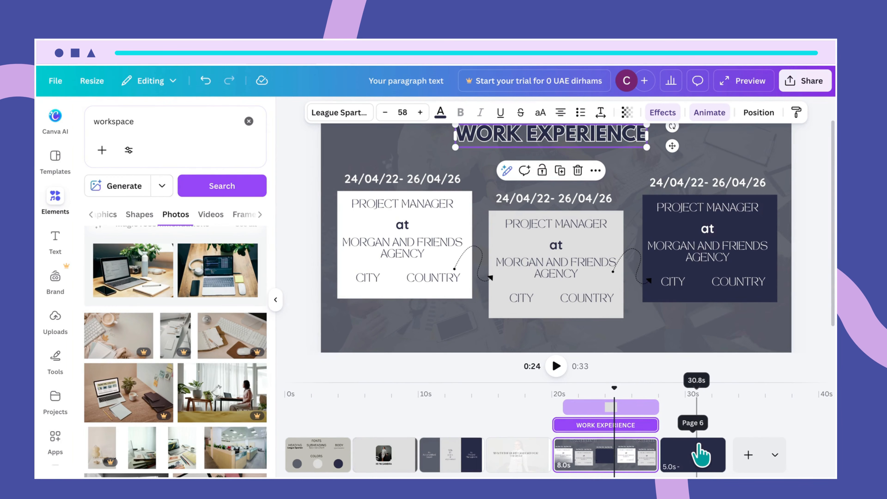
pyautogui.click(700, 454)
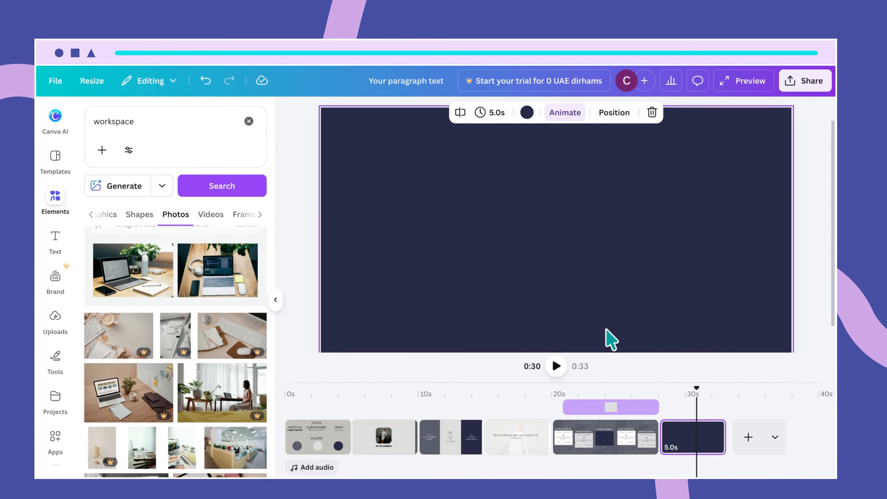
pyautogui.click(539, 156)
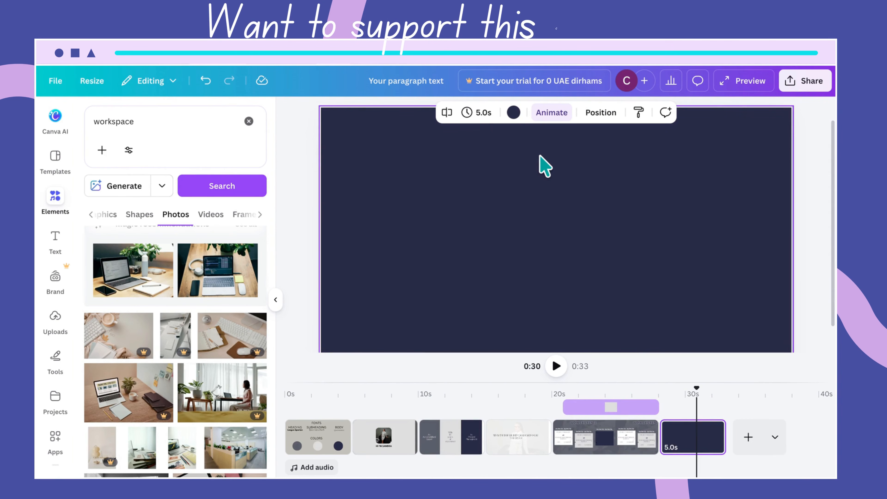
pyautogui.hotkey('ctrl', 'v')
pyautogui.click(622, 157)
pyautogui.moveTo(601, 137); pyautogui.dragTo(595, 135)
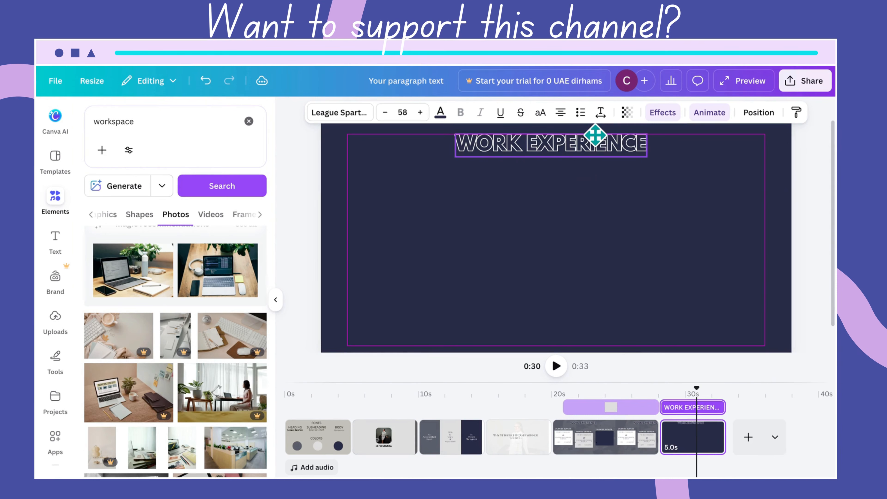
# - Change the pasted heading to 'MY ACCOMPLISHMENTS' and centre it across the page
pyautogui.click(625, 187)
pyautogui.click(594, 152)
pyautogui.doubleClick(593, 154)
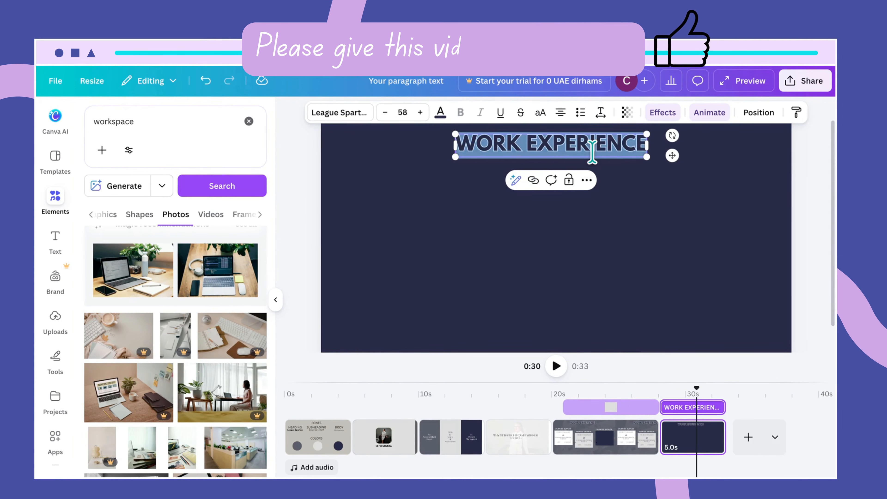
pyautogui.write('MY')
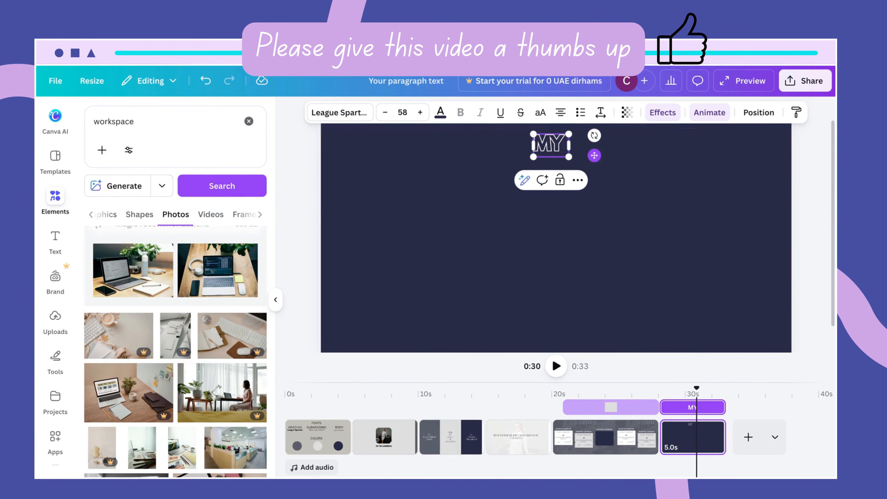
pyautogui.write(' ACCOMPLISHMENTS')
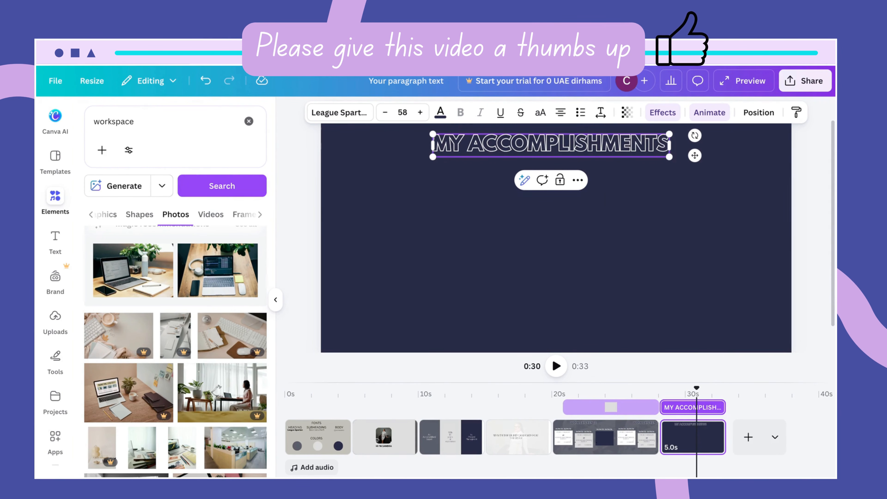
pyautogui.click(630, 248)
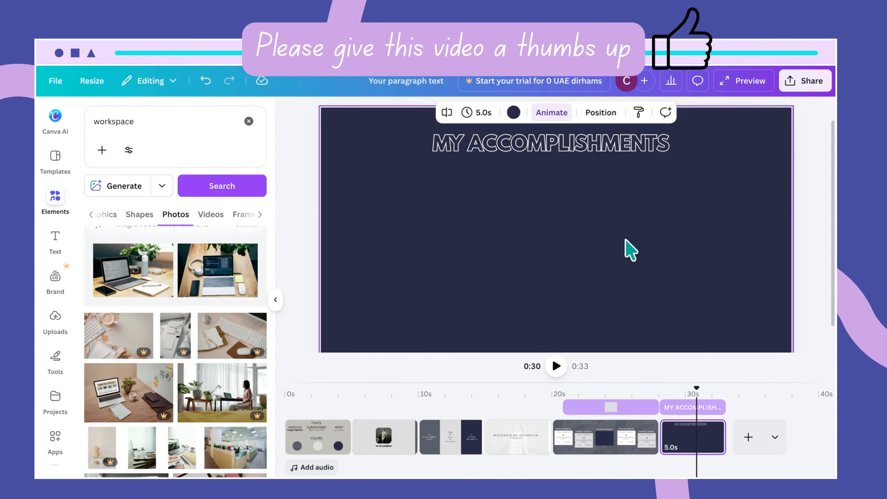
pyautogui.click(583, 155)
pyautogui.moveTo(583, 155)
pyautogui.mouseDown()
pyautogui.moveTo(573, 153)
pyautogui.moveTo(590, 154)
pyautogui.mouseUp()
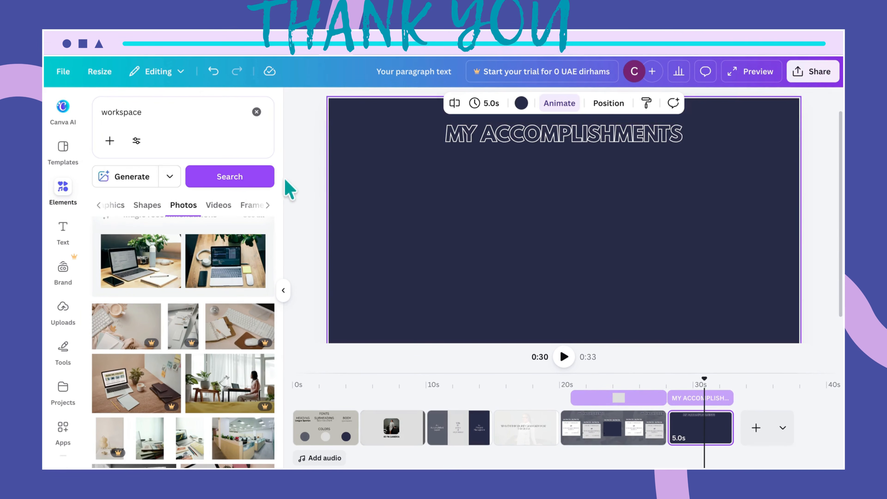
# - Colour the heading Light gray #d9d9d9 from Document colors
pyautogui.click(501, 139)
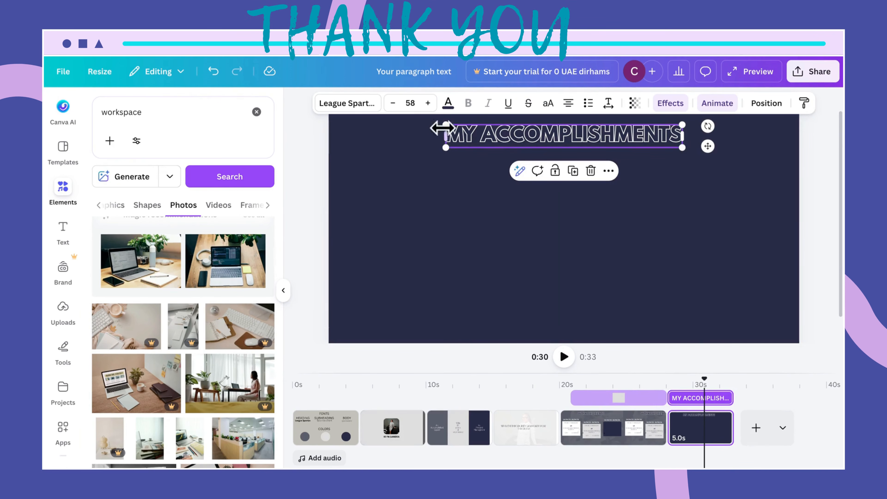
pyautogui.click(449, 103)
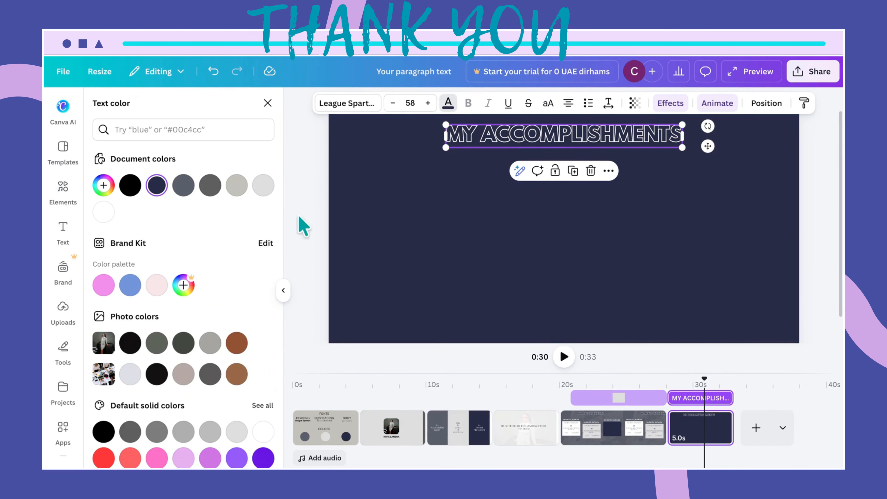
pyautogui.click(261, 190)
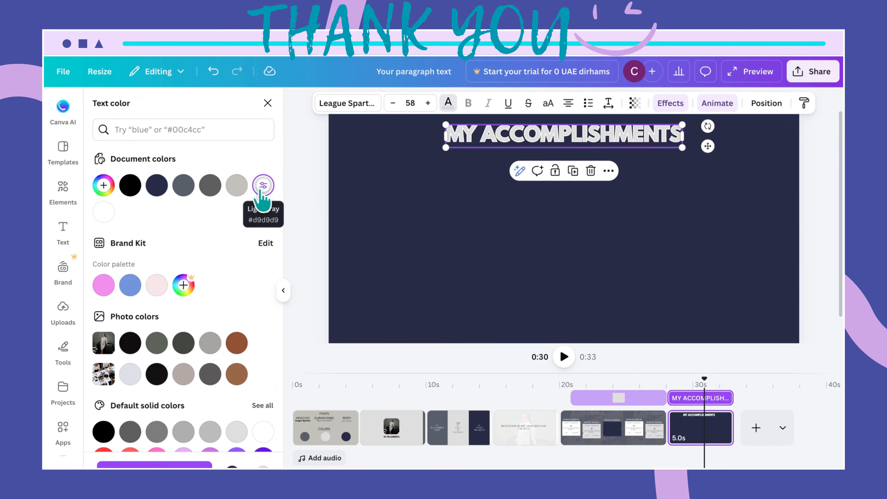
pyautogui.click(434, 206)
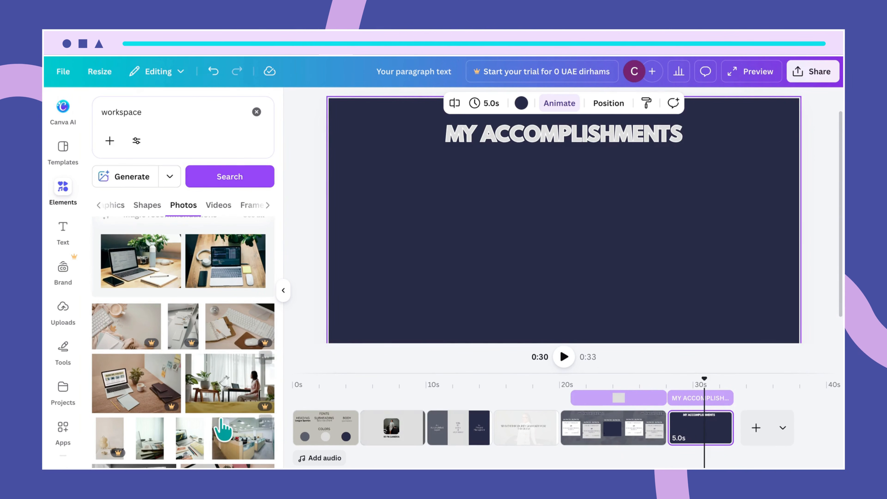
# - Replace the Elements search term with 'workspace' and run the search
pyautogui.scroll(-3, 224, 440)
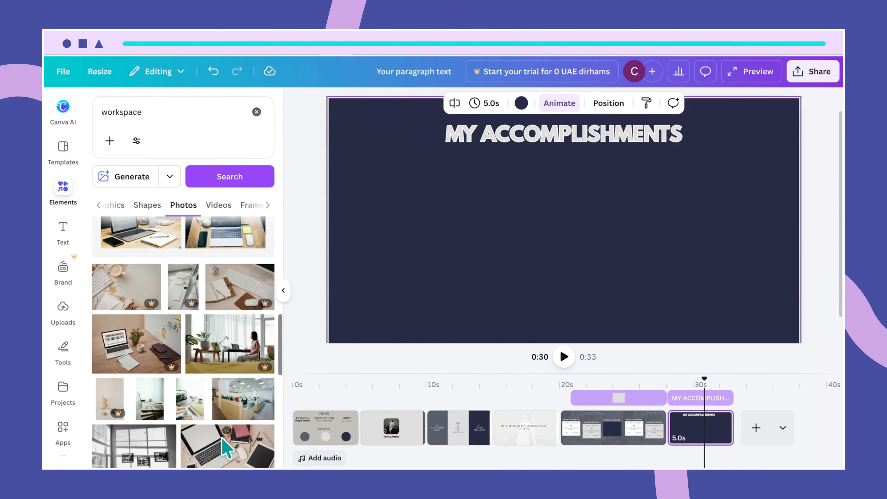
pyautogui.scroll(3, 226, 449)
pyautogui.scroll(3, 226, 450)
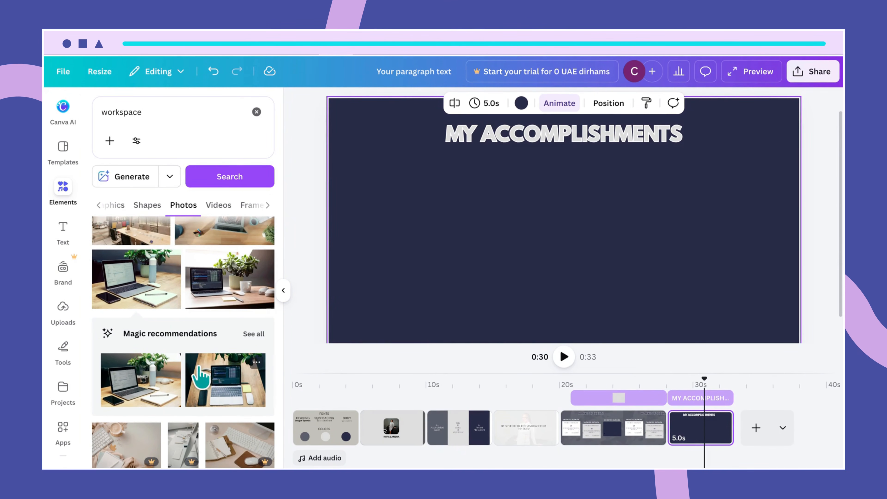
pyautogui.scroll(3, 196, 364)
pyautogui.click(157, 112)
pyautogui.hotkey('ctrl', 'a')
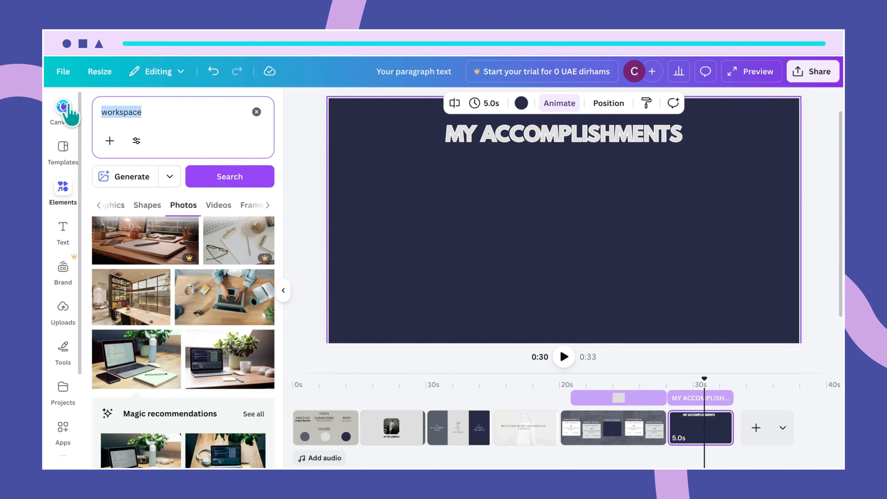
pyautogui.press('BackSpace')
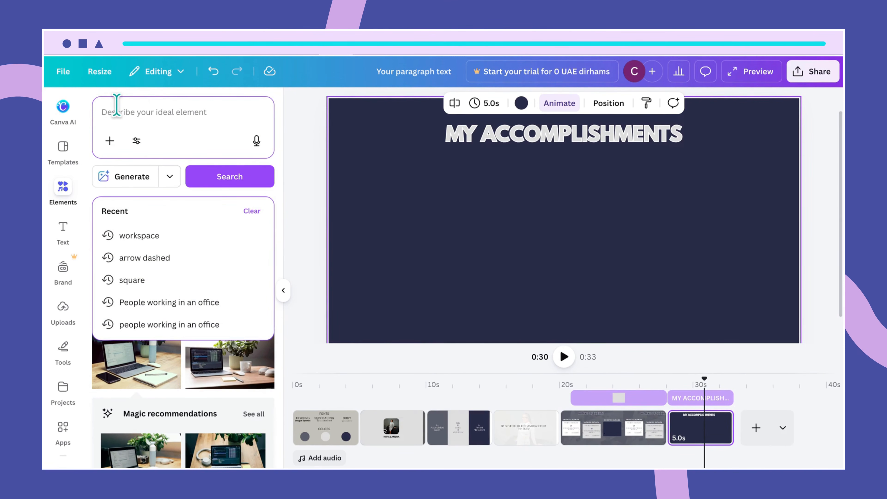
pyautogui.write('work')
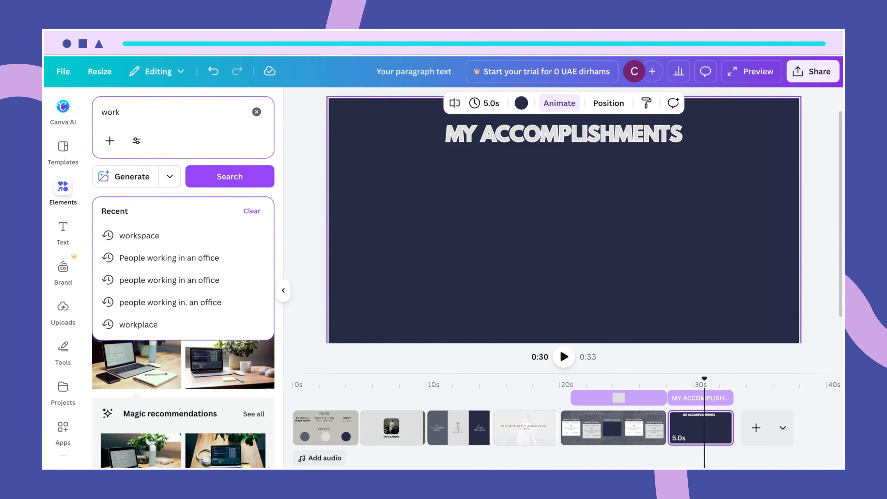
pyautogui.write('sp')
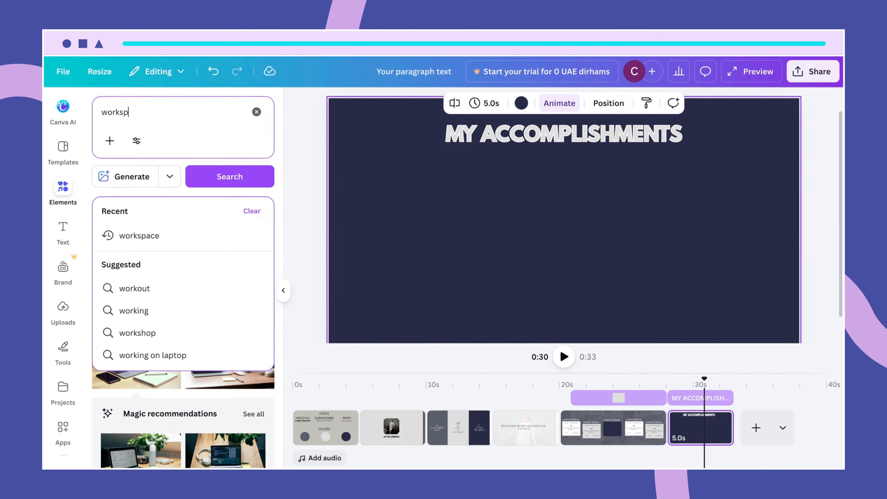
pyautogui.write('av')
pyautogui.press('BackSpace')
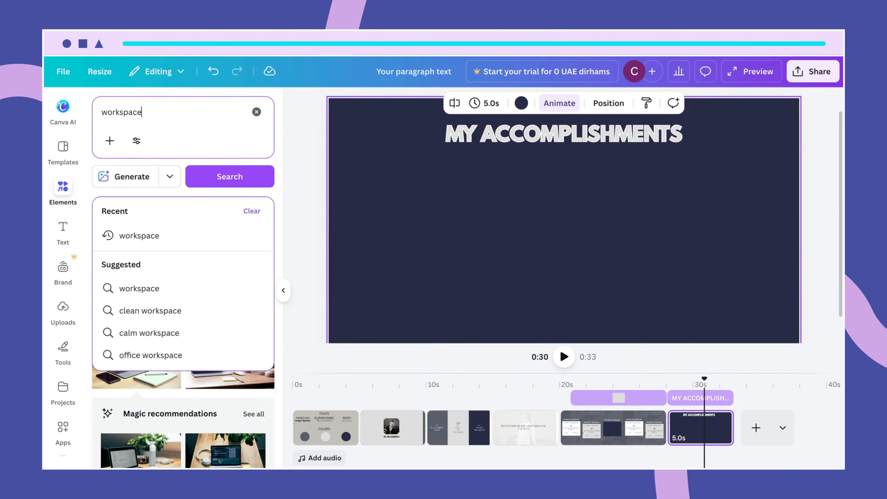
pyautogui.write('ce')
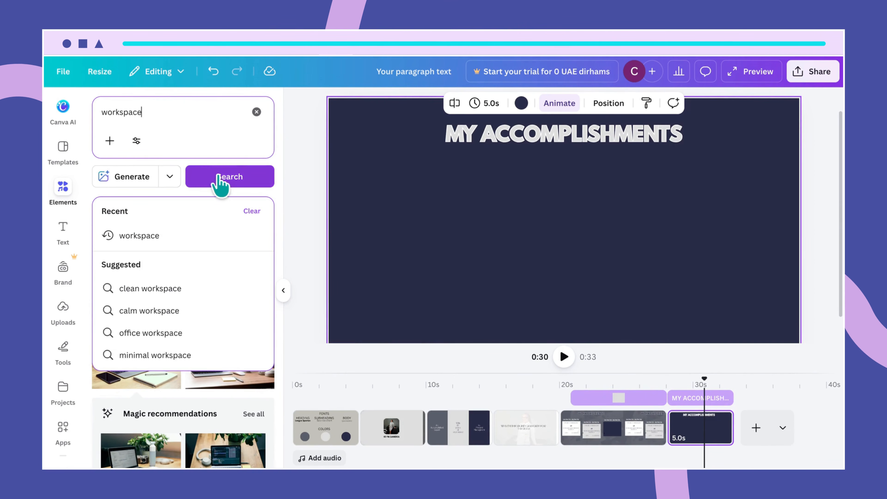
pyautogui.click(220, 178)
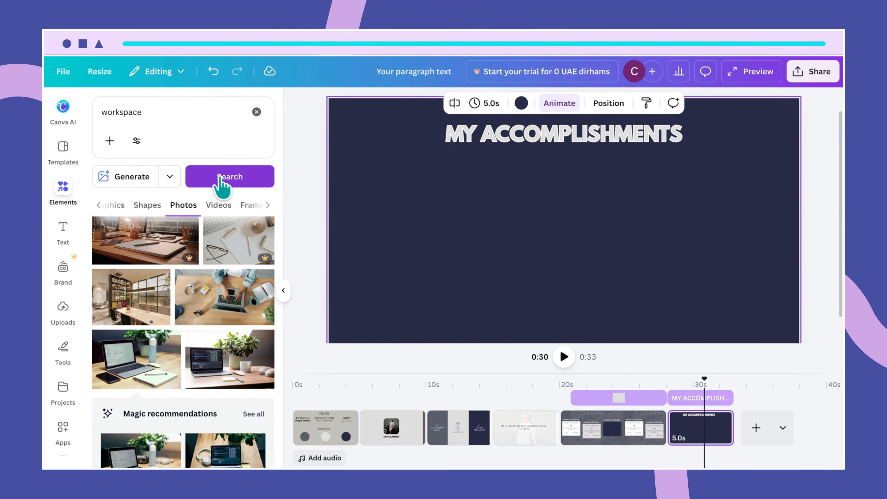
# - Add the laptop-with-plant photo from the Photos results to the slide
pyautogui.scroll(5, 218, 297)
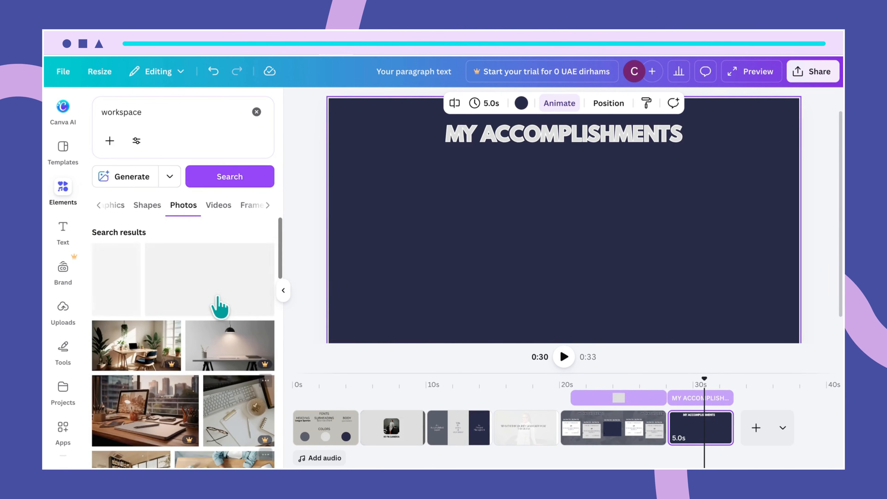
pyautogui.scroll(-3, 218, 297)
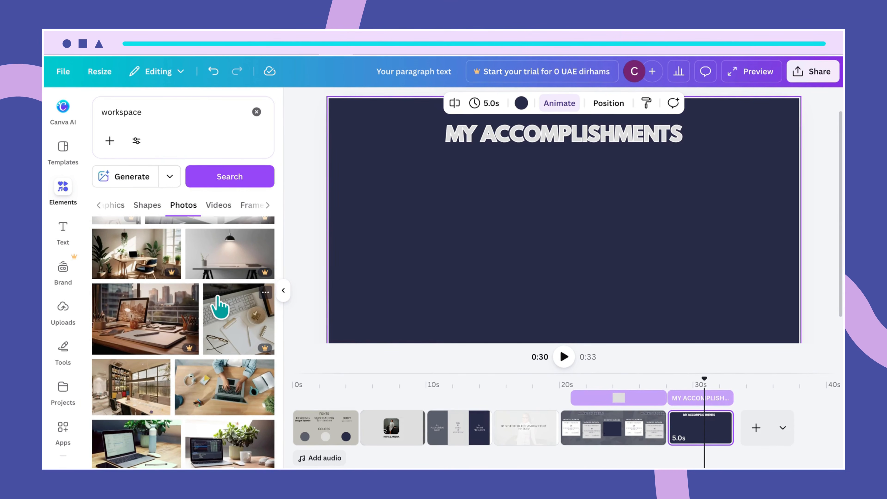
pyautogui.click(119, 207)
pyautogui.click(172, 209)
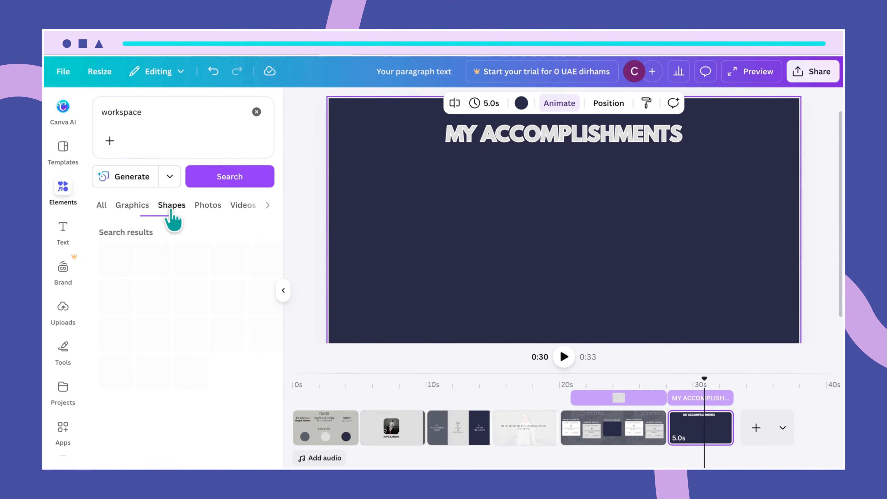
pyautogui.click(210, 208)
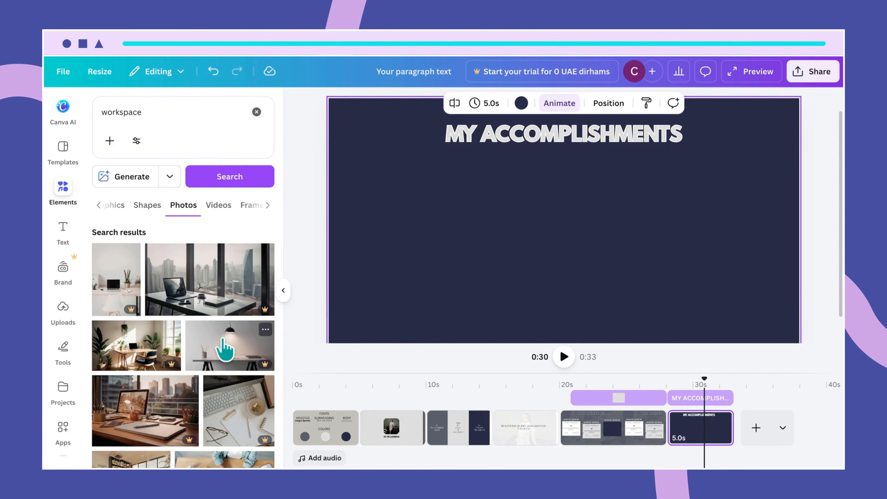
pyautogui.scroll(-1, 242, 439)
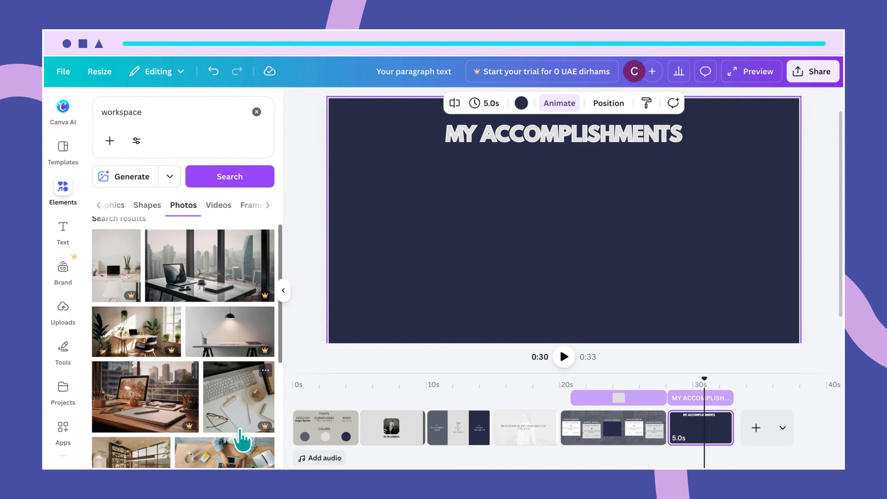
pyautogui.scroll(-5, 241, 439)
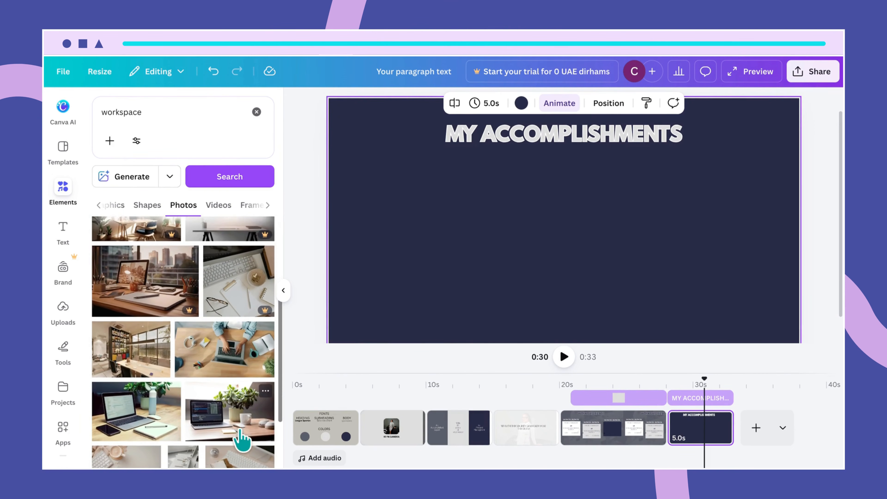
pyautogui.click(137, 367)
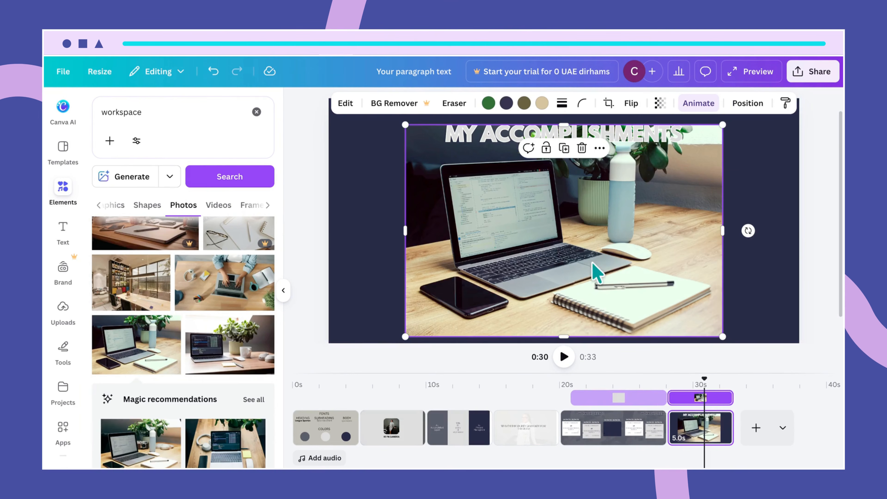
# - Shrink the laptop photo and place it at the upper left below the heading
pyautogui.moveTo(722, 124); pyautogui.dragTo(509, 267)
pyautogui.moveTo(466, 301); pyautogui.dragTo(407, 198)
pyautogui.click(517, 250)
pyautogui.click(429, 220)
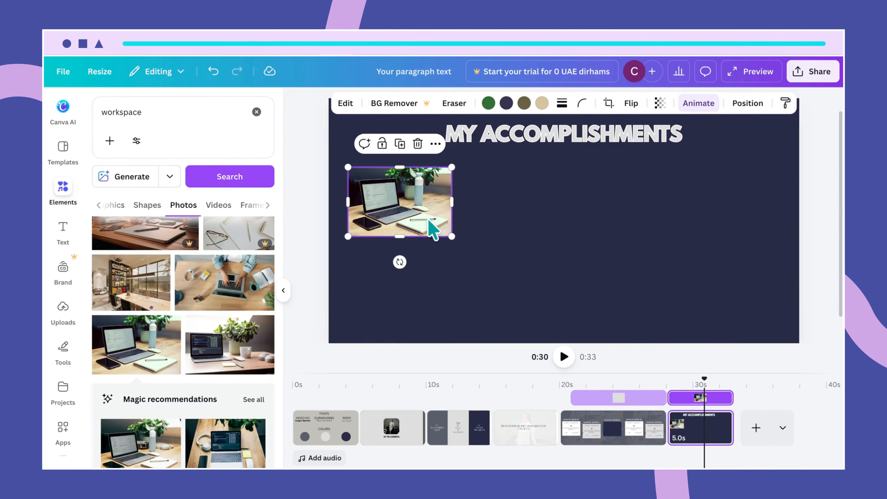
pyautogui.moveTo(452, 237); pyautogui.dragTo(456, 240)
pyautogui.moveTo(403, 238); pyautogui.dragTo(402, 249)
pyautogui.click(507, 230)
pyautogui.click(431, 221)
pyautogui.moveTo(432, 220); pyautogui.dragTo(434, 224)
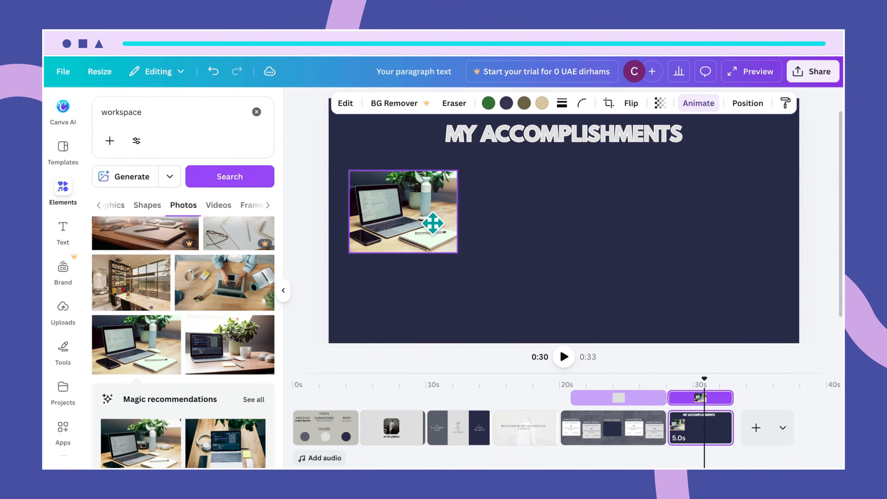
pyautogui.click(515, 234)
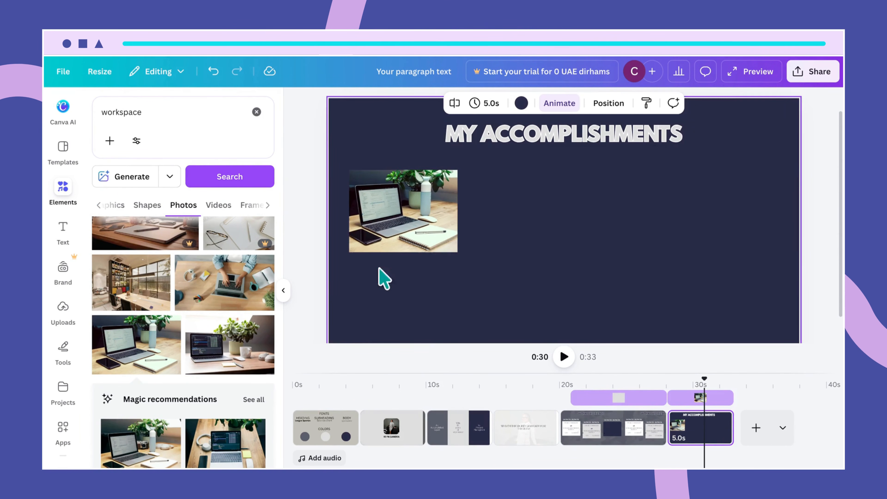
# - Add the office cubicles photo, shrink it, and align it beside the laptop photo
pyautogui.scroll(-3, 238, 373)
pyautogui.scroll(-7, 238, 374)
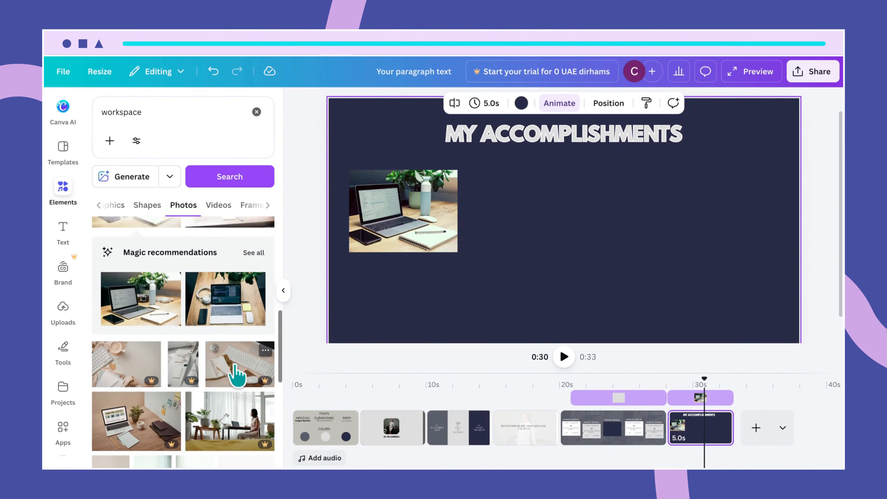
pyautogui.scroll(-4, 238, 373)
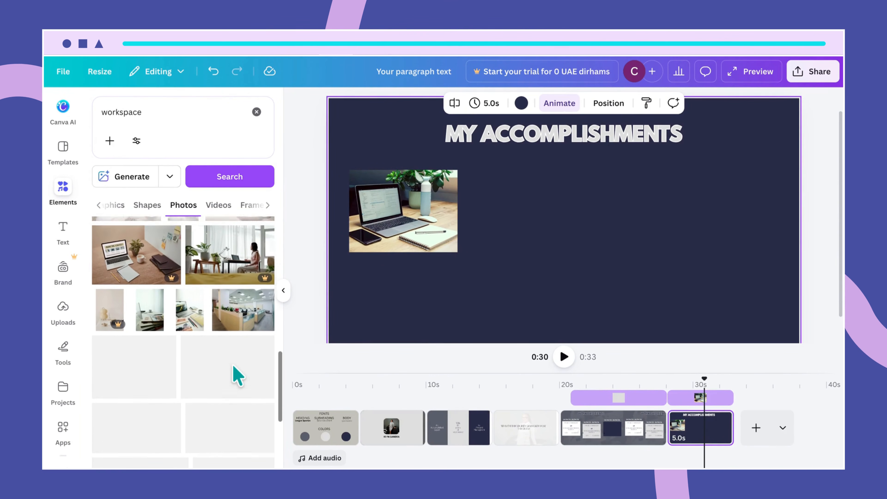
pyautogui.click(240, 265)
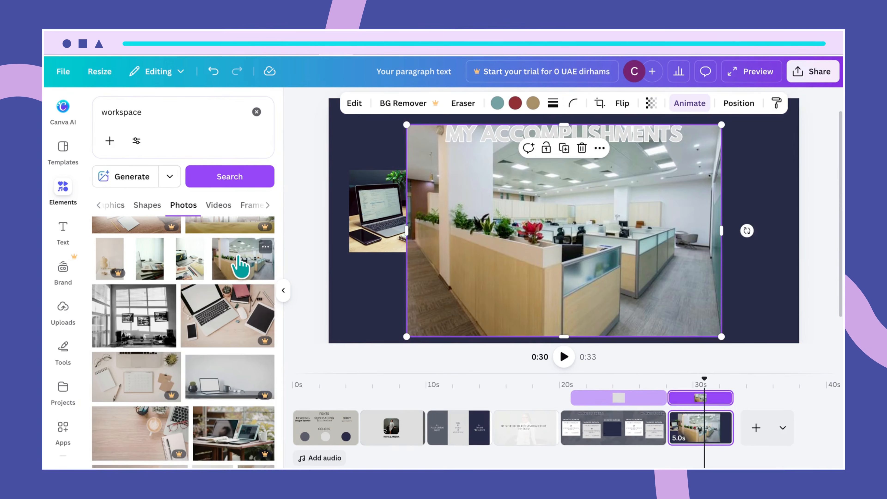
pyautogui.moveTo(721, 127); pyautogui.dragTo(592, 264)
pyautogui.moveTo(563, 231); pyautogui.dragTo(532, 251)
pyautogui.moveTo(476, 291); pyautogui.dragTo(564, 234)
pyautogui.click(667, 235)
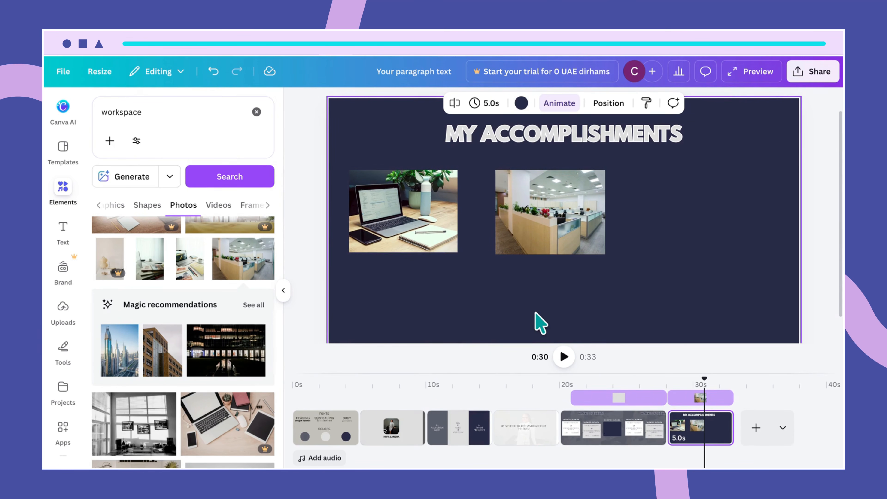
# - Search photos for 'conference room' and scroll through the results for a meeting image
pyautogui.doubleClick(133, 112)
pyautogui.write('conference room')
pyautogui.press('Return')
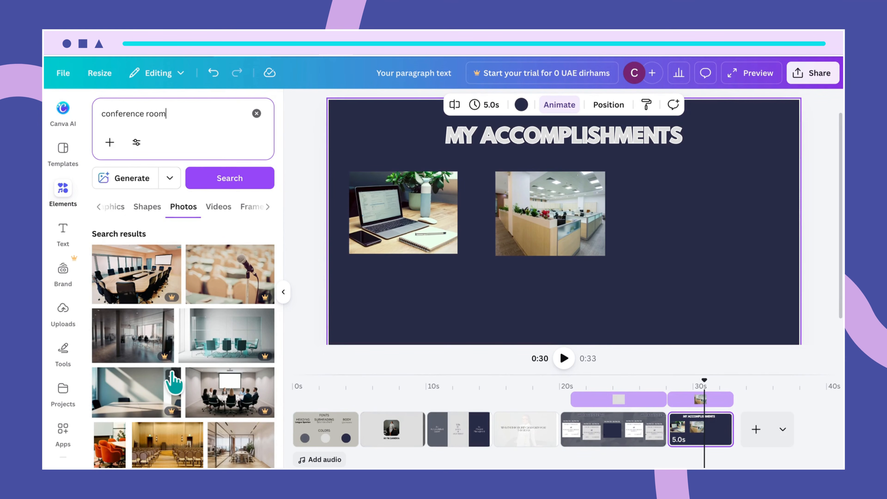
pyautogui.scroll(-2, 198, 416)
pyautogui.scroll(-5, 199, 412)
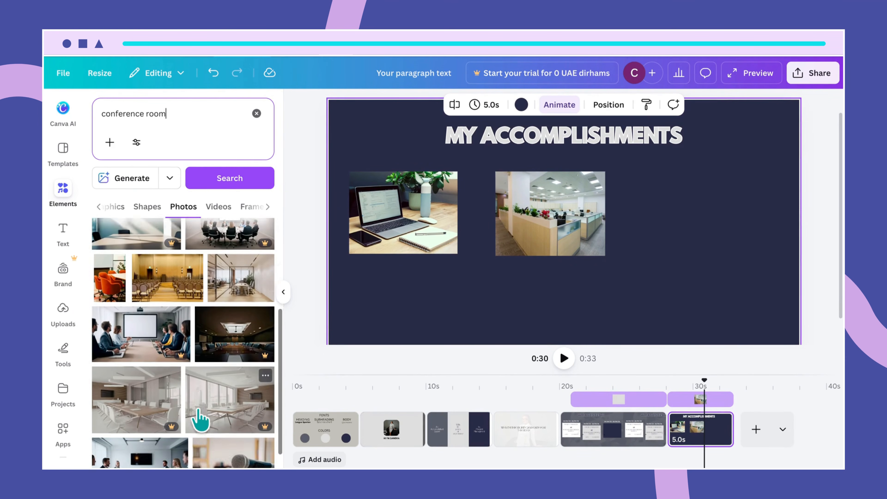
pyautogui.scroll(-3, 200, 418)
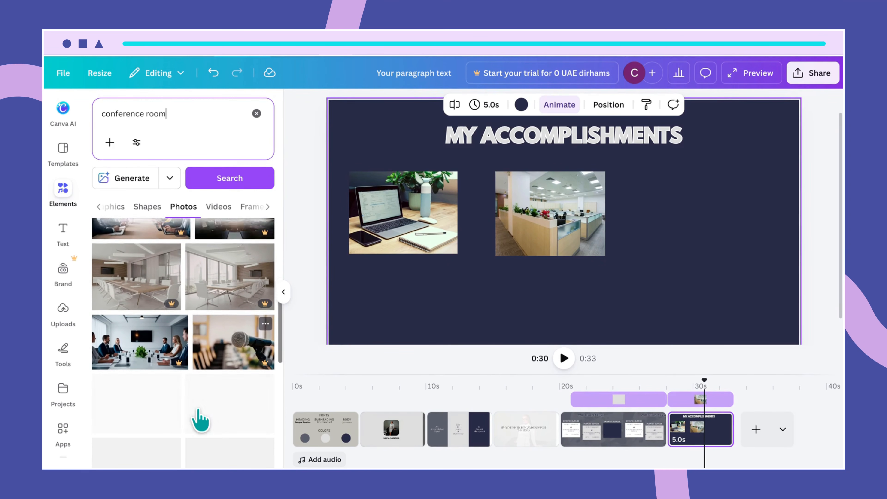
pyautogui.scroll(-1, 200, 418)
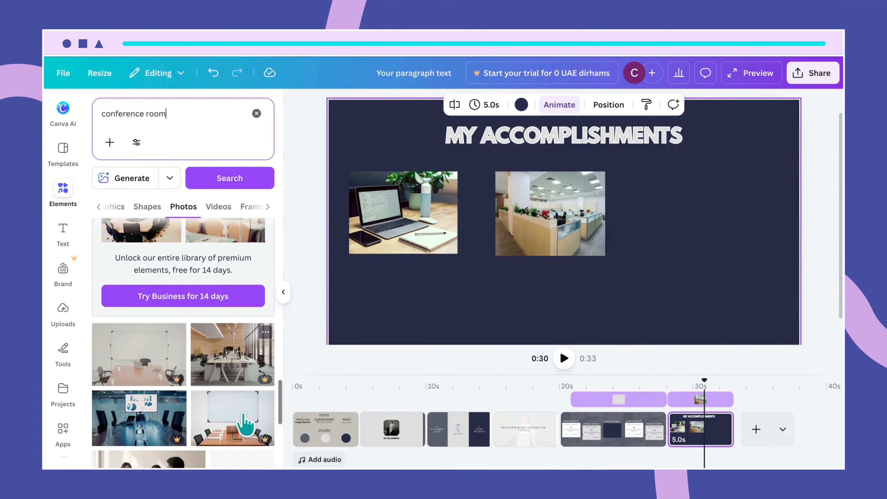
pyautogui.scroll(-5, 246, 425)
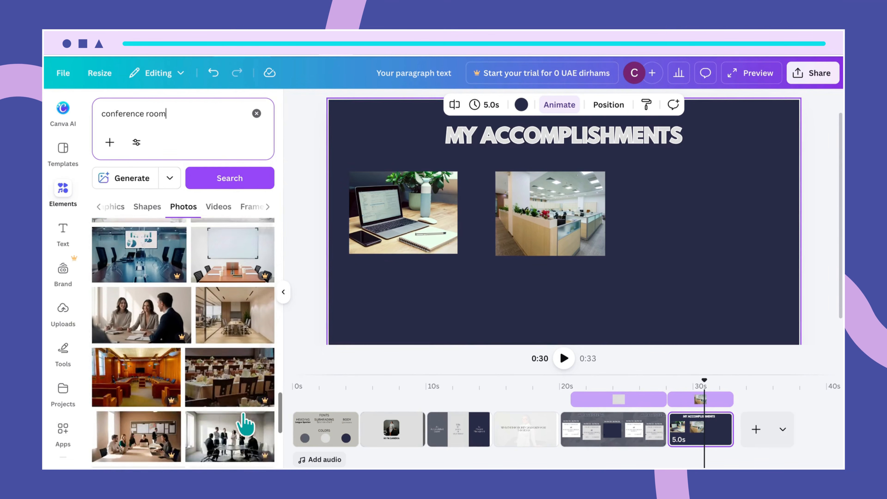
pyautogui.scroll(-3, 246, 424)
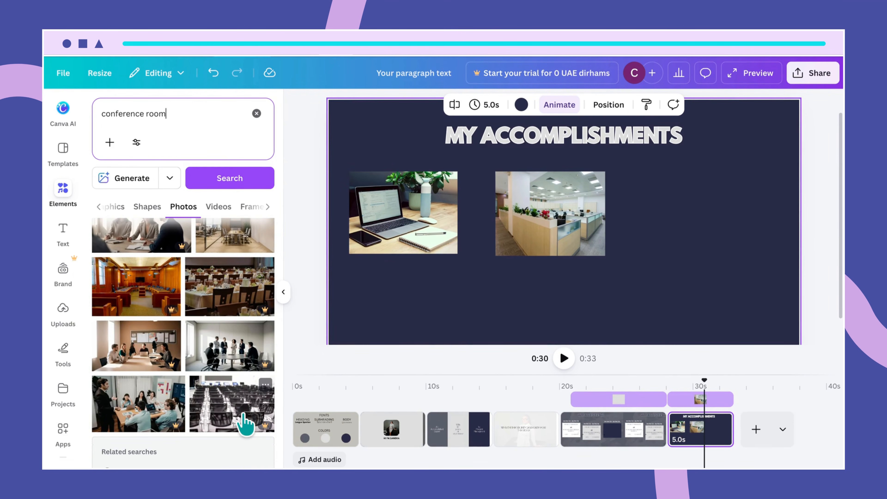
pyautogui.scroll(-5, 246, 425)
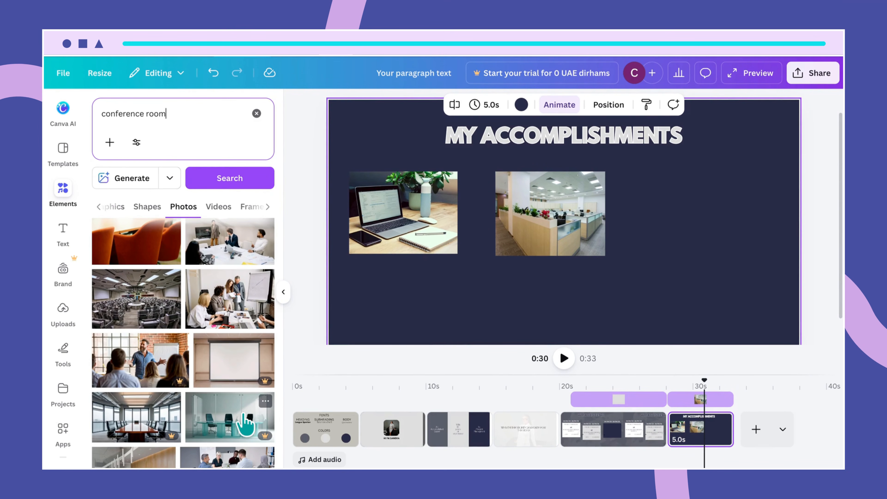
pyautogui.scroll(1, 245, 423)
# - Add the team meeting photo, resize it, and move the office photo to the right side
pyautogui.click(220, 320)
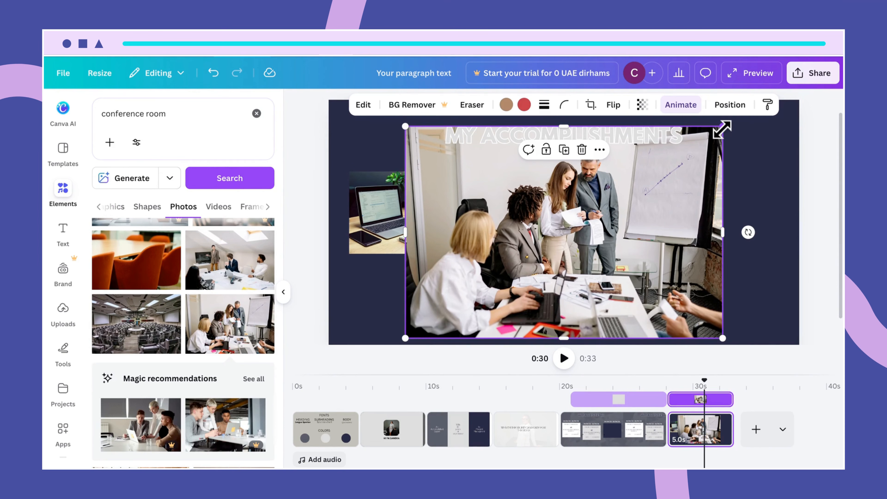
pyautogui.moveTo(722, 130); pyautogui.dragTo(468, 271)
pyautogui.moveTo(556, 199); pyautogui.dragTo(723, 198)
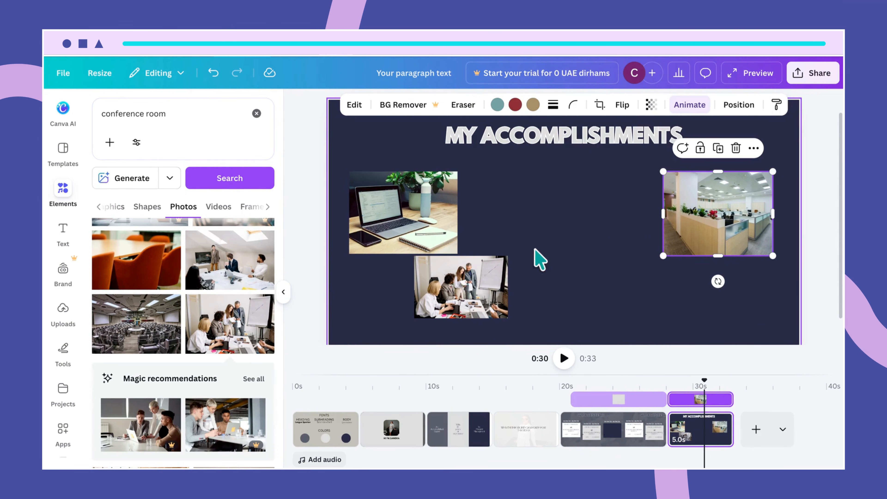
pyautogui.moveTo(490, 289); pyautogui.dragTo(593, 218)
pyautogui.moveTo(611, 186); pyautogui.dragTo(633, 171)
pyautogui.moveTo(515, 248); pyautogui.dragTo(508, 256)
# - Narrow and centre the meeting photo, nudging the office photo closer for even spacing
pyautogui.moveTo(555, 236); pyautogui.dragTo(392, 229)
pyautogui.moveTo(473, 216); pyautogui.dragTo(454, 214)
pyautogui.moveTo(399, 209); pyautogui.dragTo(565, 218)
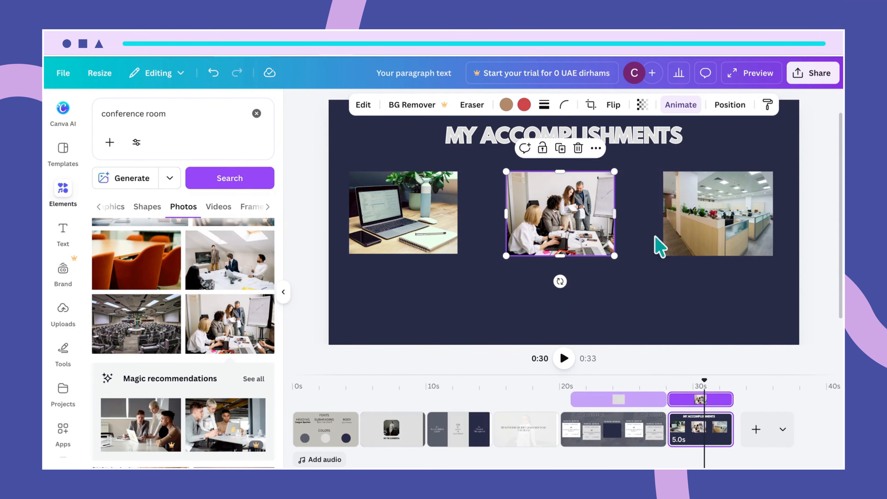
pyautogui.click(711, 233)
pyautogui.moveTo(711, 234)
pyautogui.mouseDown()
pyautogui.moveTo(539, 232)
pyautogui.moveTo(731, 218)
pyautogui.moveTo(703, 226)
pyautogui.mouseUp()
pyautogui.click(637, 295)
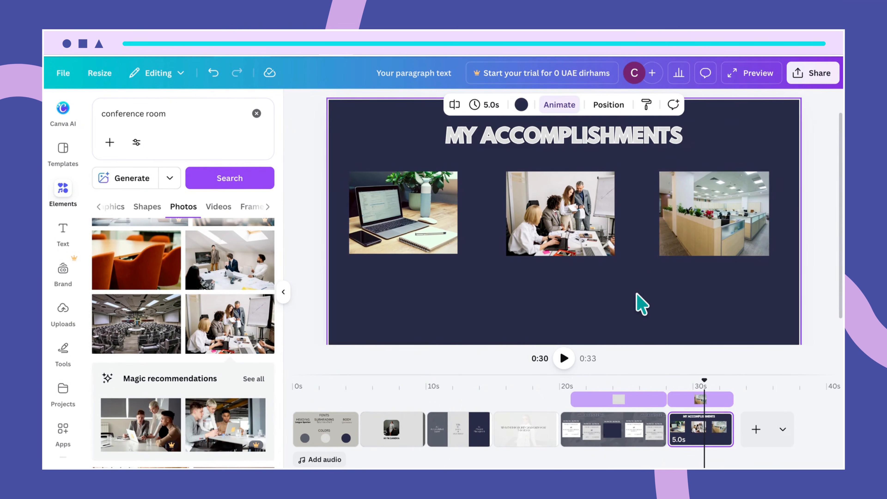
# - Add a text box under the laptop photo and set it to Quicksand, size 30
pyautogui.scroll(-1, 650, 291)
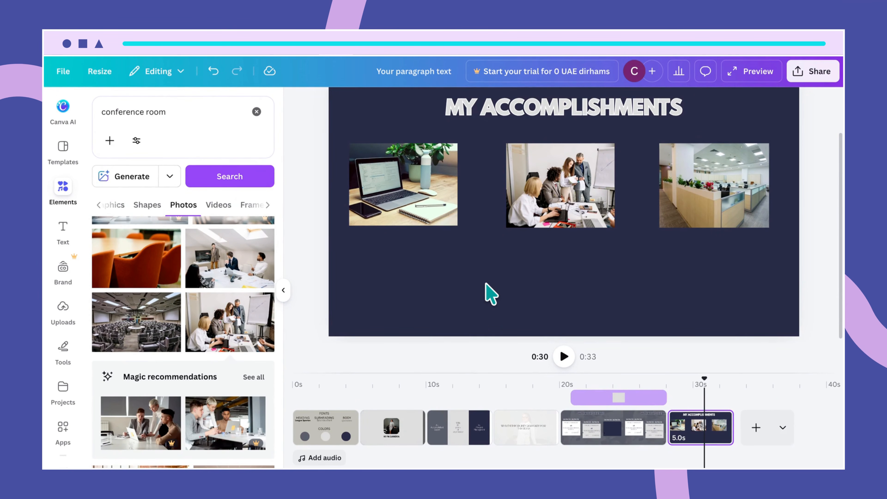
pyautogui.press('t')
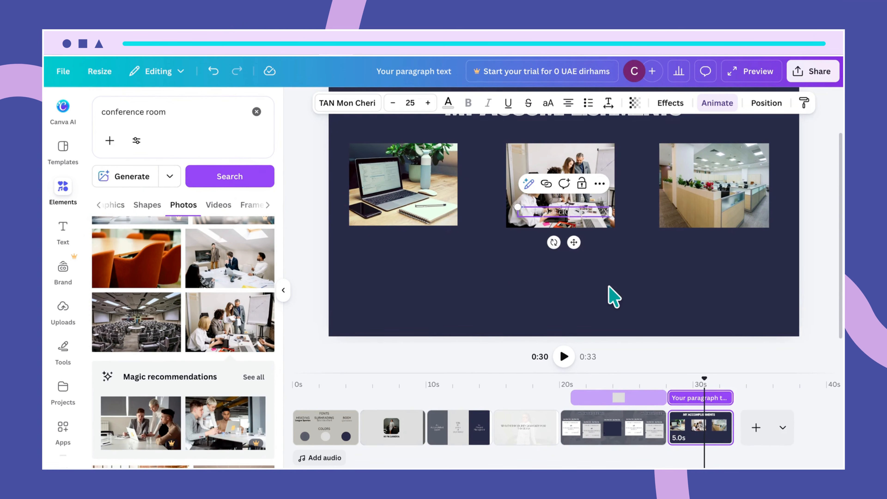
pyautogui.click(608, 293)
pyautogui.moveTo(574, 218); pyautogui.dragTo(406, 254)
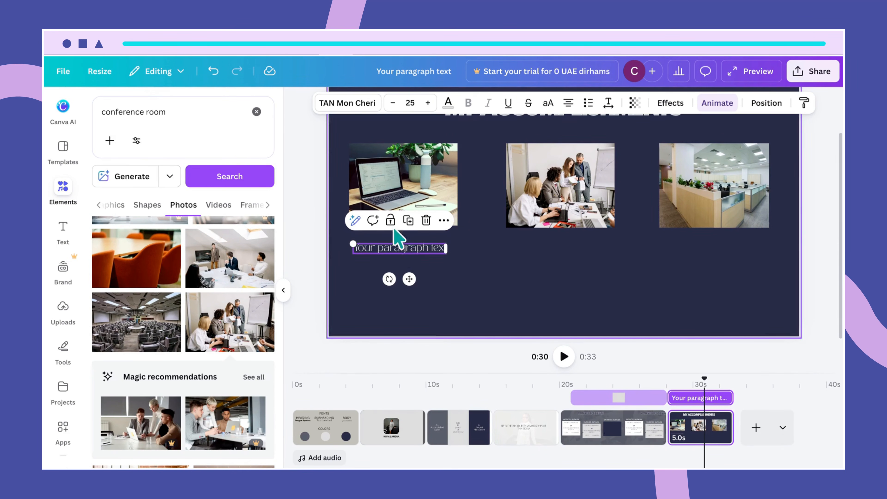
pyautogui.click(327, 109)
pyautogui.click(210, 274)
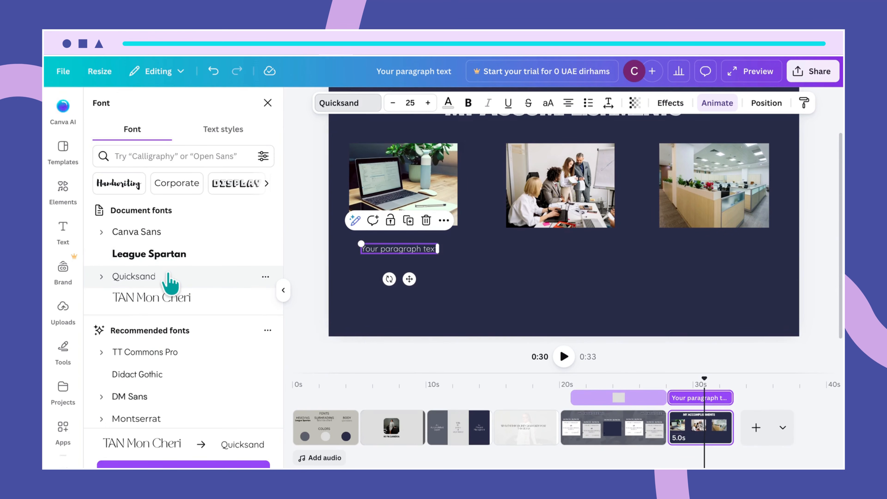
pyautogui.moveTo(416, 100); pyautogui.dragTo(392, 104)
pyautogui.write('30')
pyautogui.press('Return')
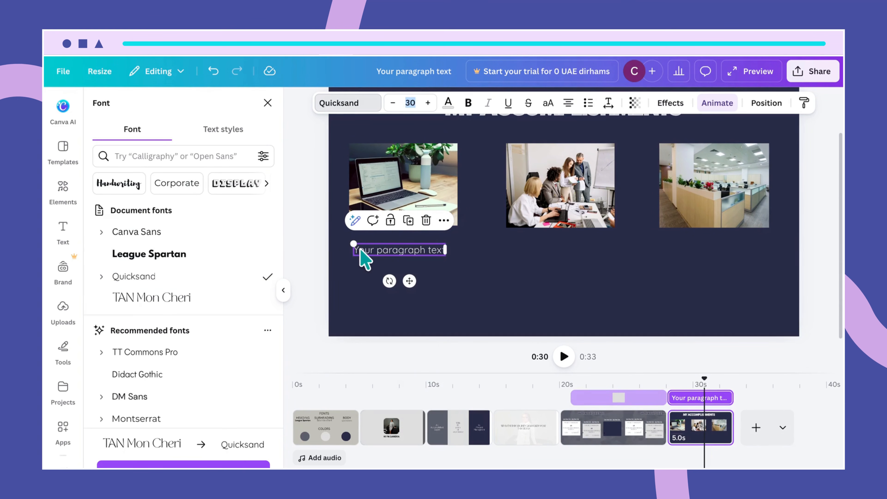
# - Delete the text box's placeholder text
pyautogui.doubleClick(357, 249)
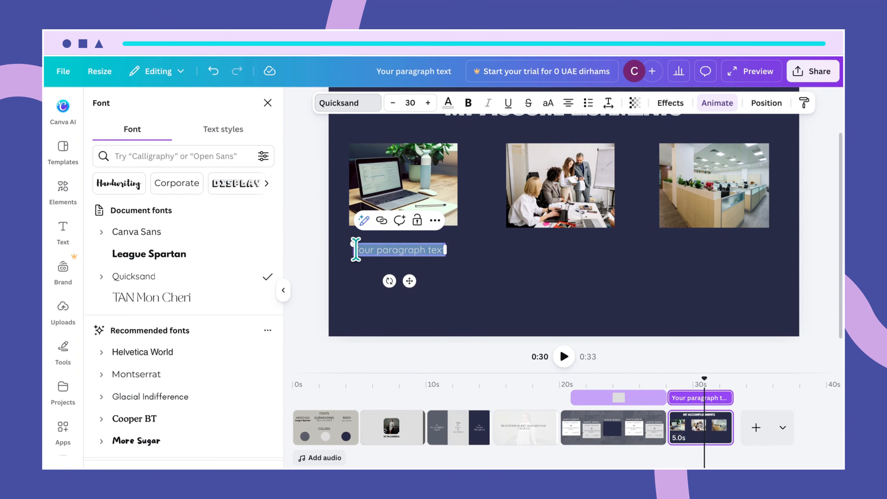
pyautogui.click(377, 274)
pyautogui.click(382, 255)
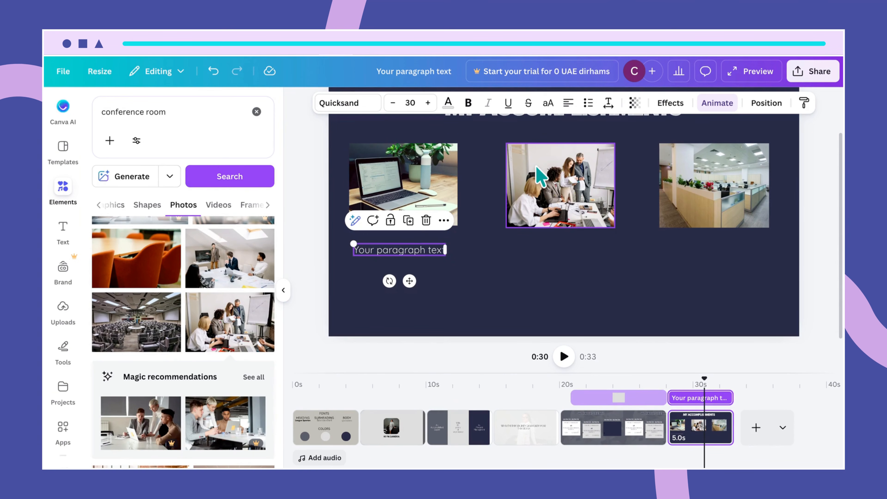
pyautogui.click(363, 251)
pyautogui.press('BackSpace')
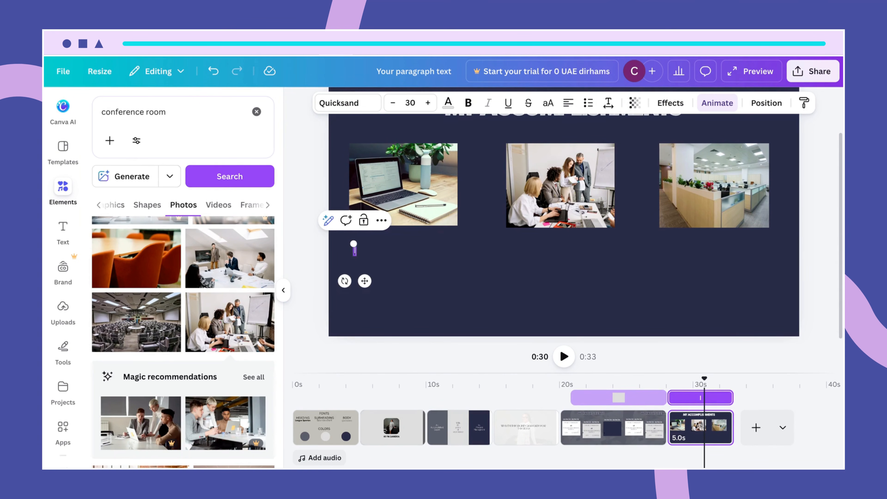
# - Type 'I resolved problems effectively while managing limited resources and saved the company 50,000', narrowing the box to wrap
pyautogui.write('I resolved problems')
pyautogui.press('Return')
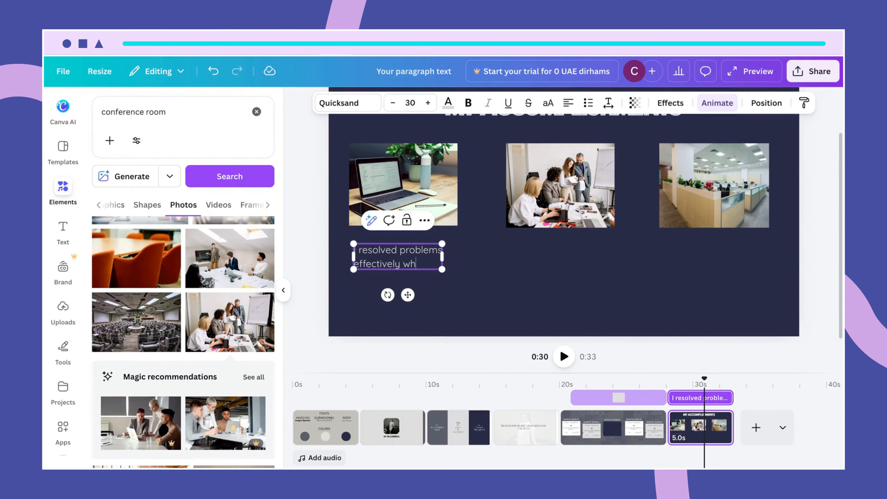
pyautogui.write('effectively while managing')
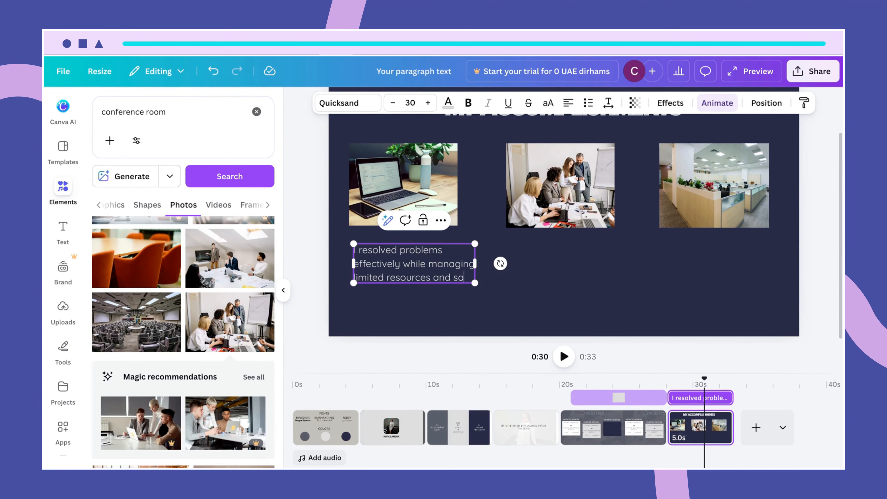
pyautogui.write('ved')
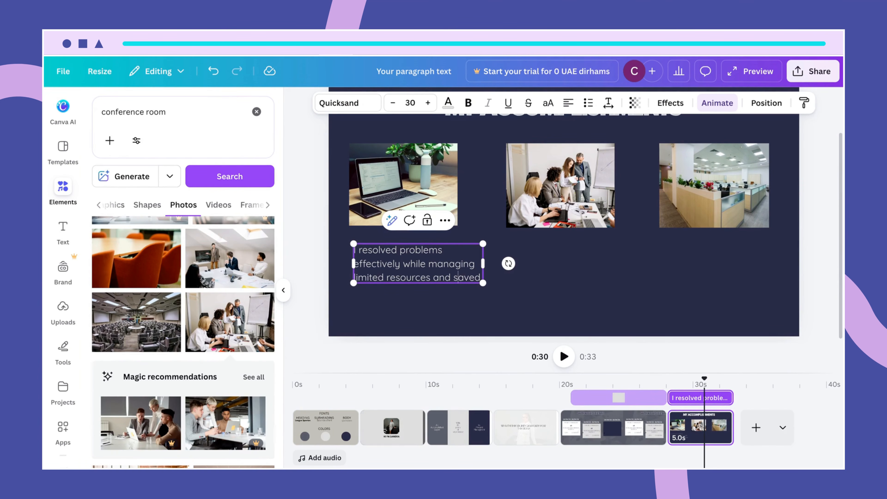
pyautogui.moveTo(483, 263); pyautogui.dragTo(475, 264)
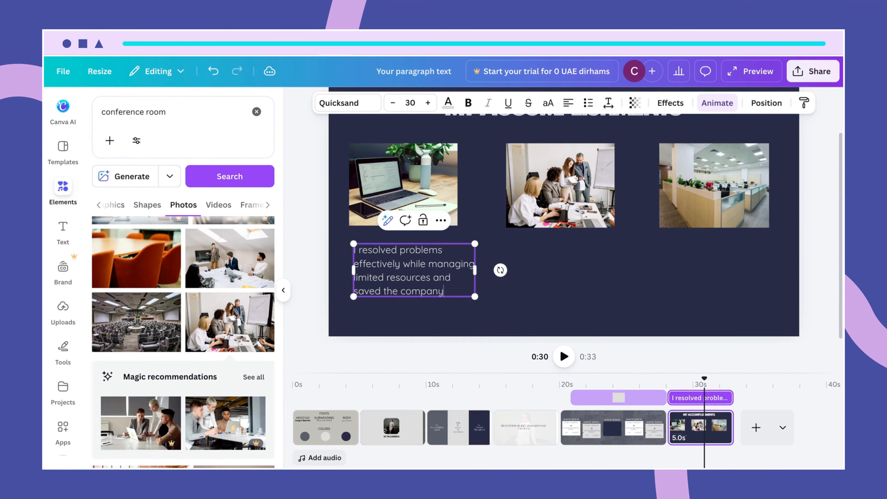
pyautogui.press('Return')
pyautogui.write('5')
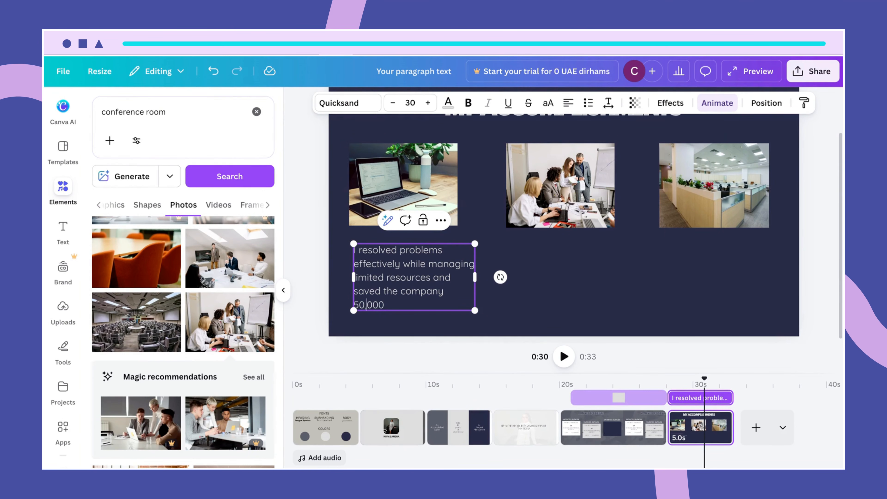
pyautogui.write('0,000 ')
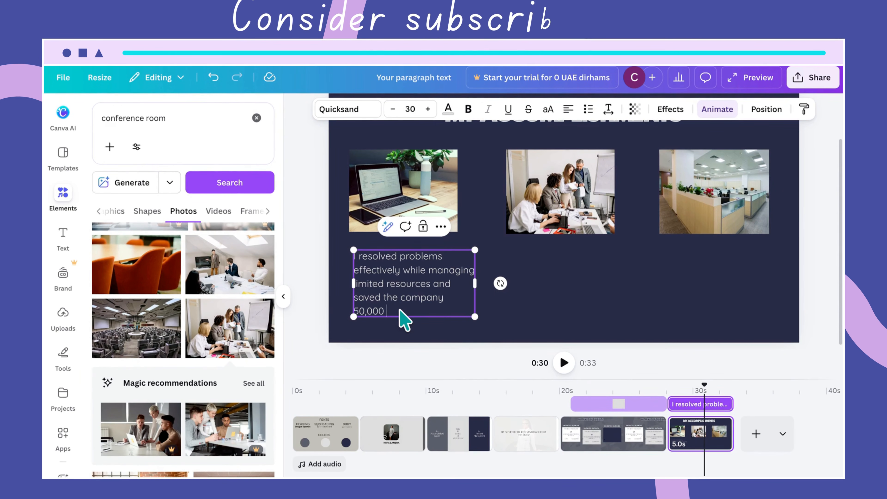
pyautogui.write('dollars.')
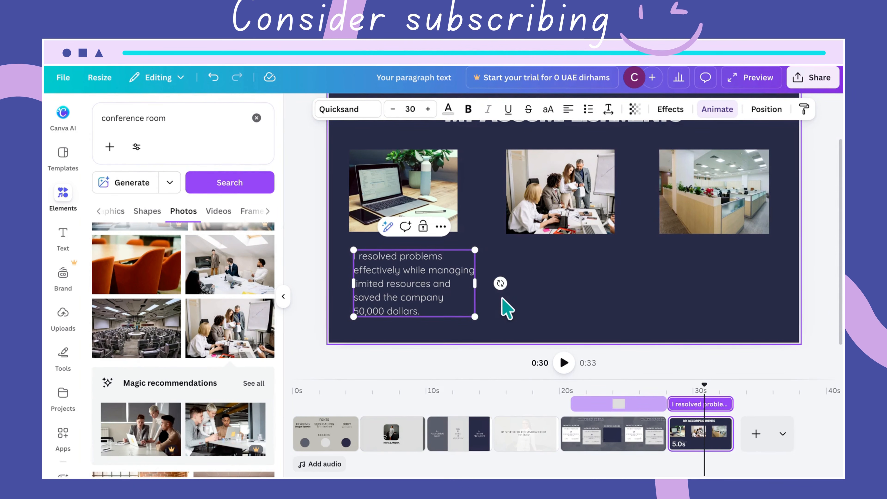
# - Align the accomplishment text under the laptop photo and make it a bulleted list
pyautogui.click(552, 311)
pyautogui.click(450, 300)
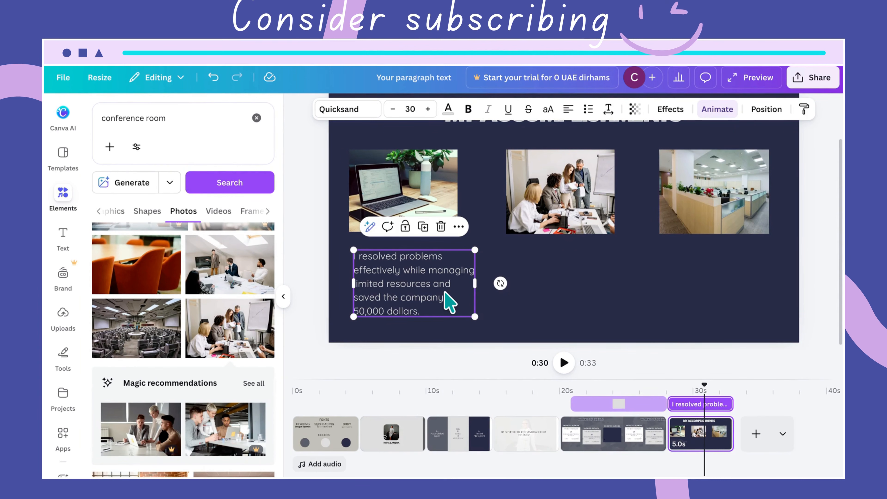
pyautogui.moveTo(444, 293); pyautogui.dragTo(440, 292)
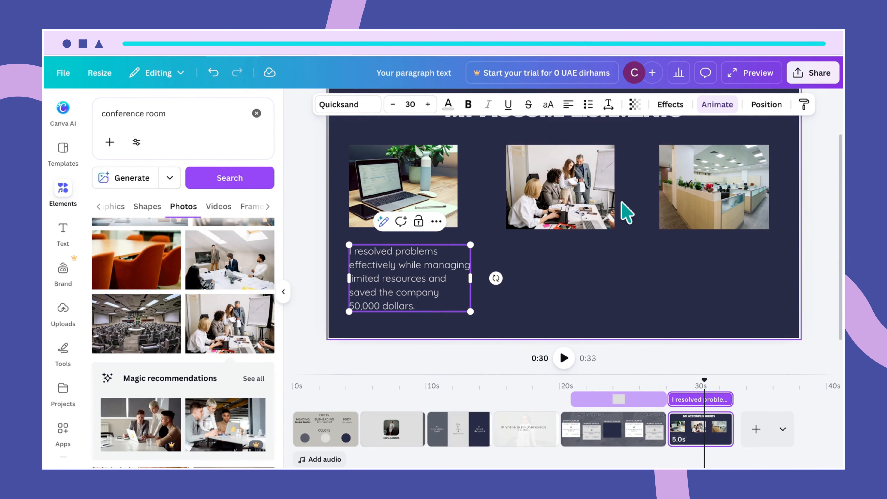
pyautogui.click(588, 105)
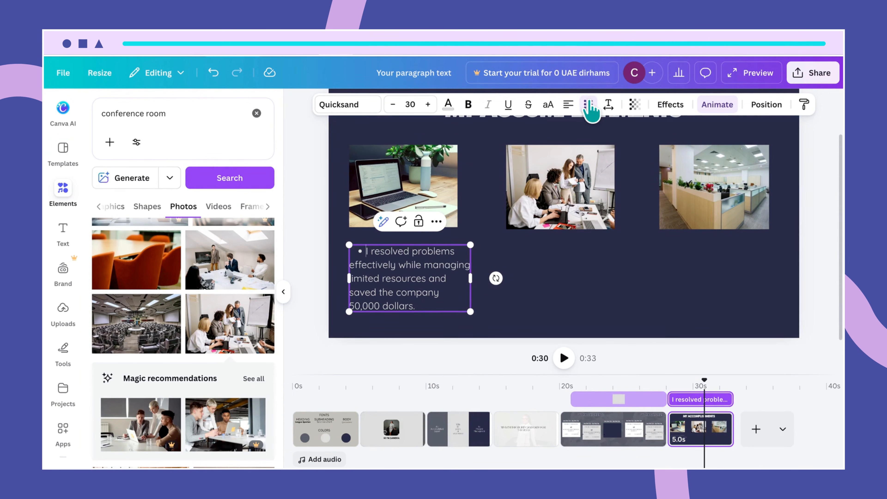
pyautogui.click(586, 271)
pyautogui.click(444, 286)
pyautogui.moveTo(445, 286); pyautogui.dragTo(442, 285)
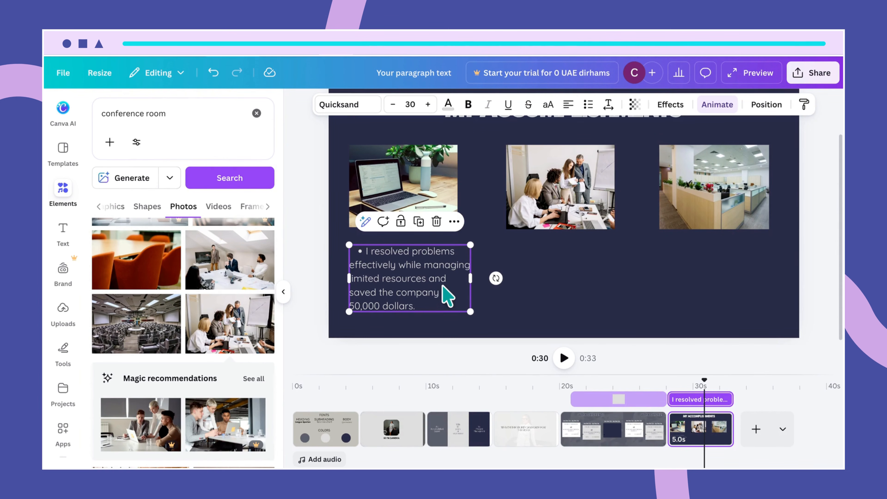
pyautogui.click(555, 282)
pyautogui.click(441, 284)
# - Place copies of the bulleted accomplishment under the middle and office photos
pyautogui.moveTo(438, 275); pyautogui.dragTo(554, 275)
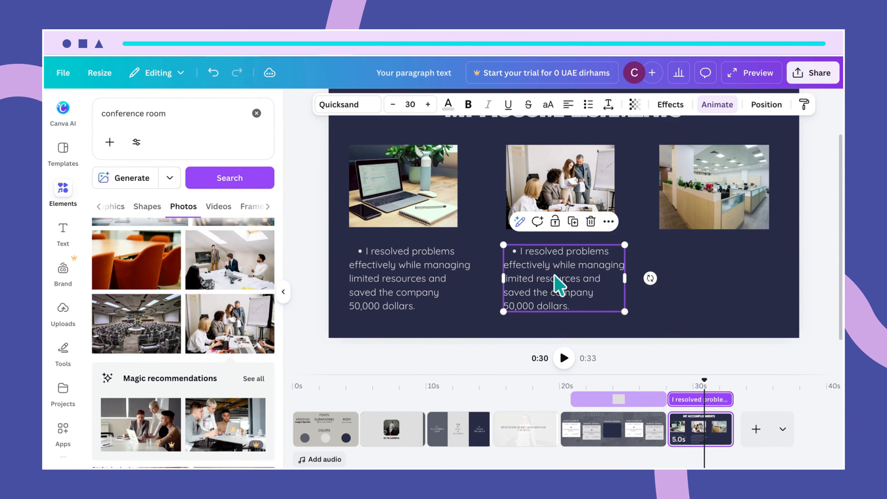
pyautogui.hotkey('ctrl', 'd')
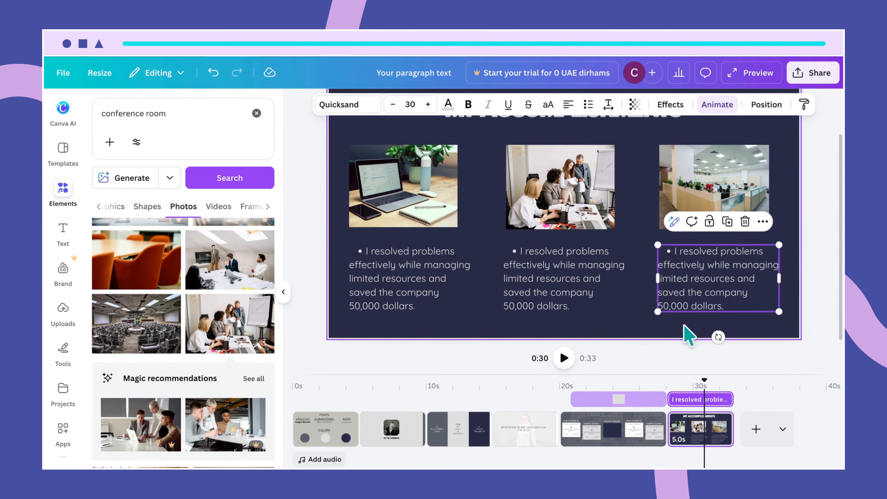
pyautogui.click(781, 211)
pyautogui.scroll(1, 787, 222)
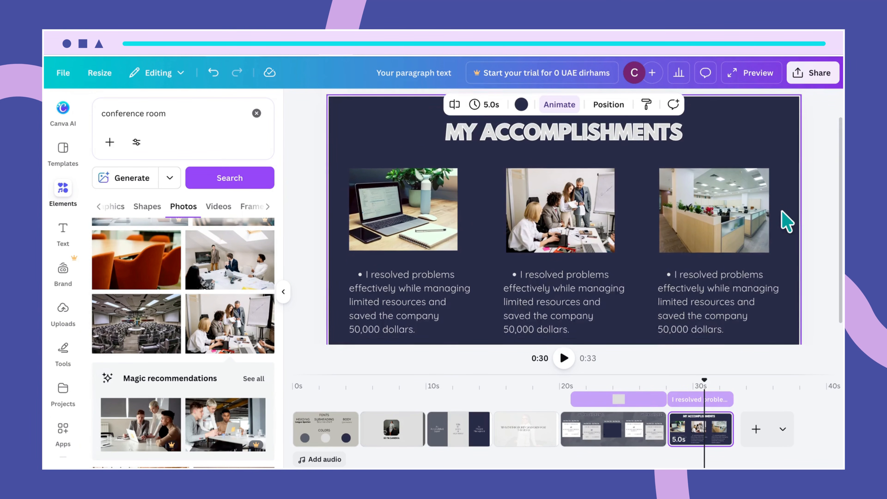
pyautogui.scroll(-1, 787, 222)
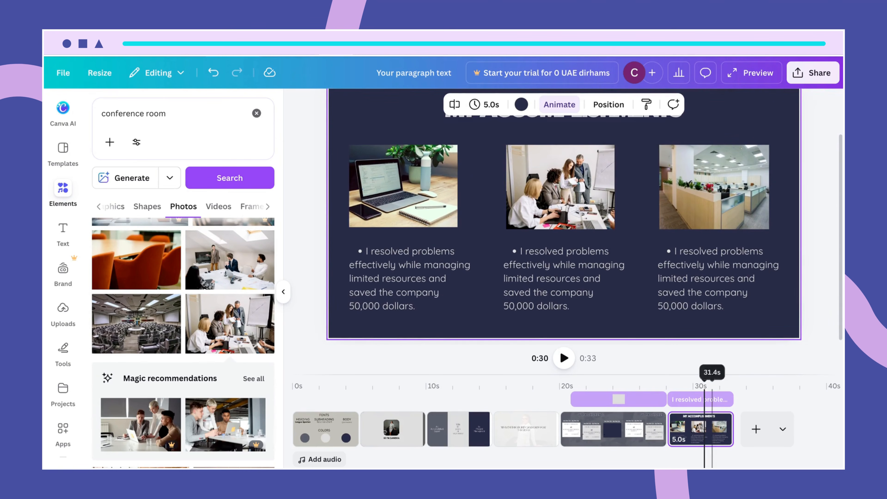
pyautogui.scroll(-5, 560, 350)
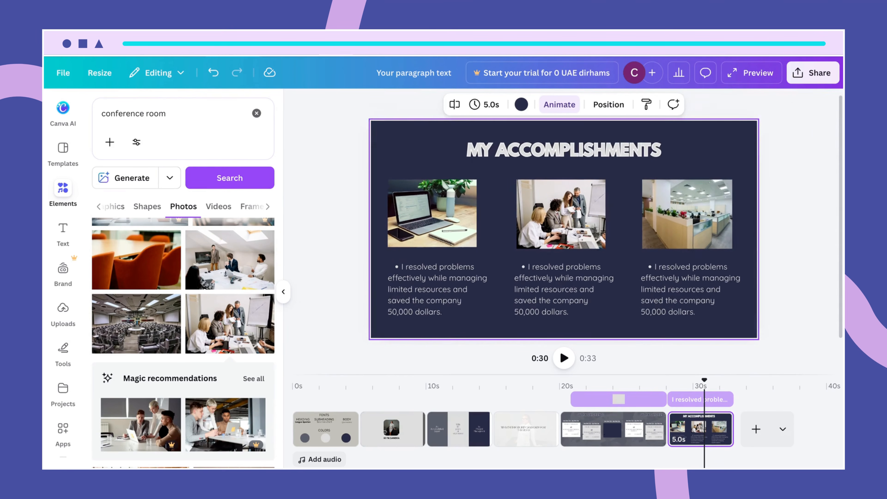
pyautogui.scroll(3, 564, 231)
pyautogui.scroll(-2, 563, 231)
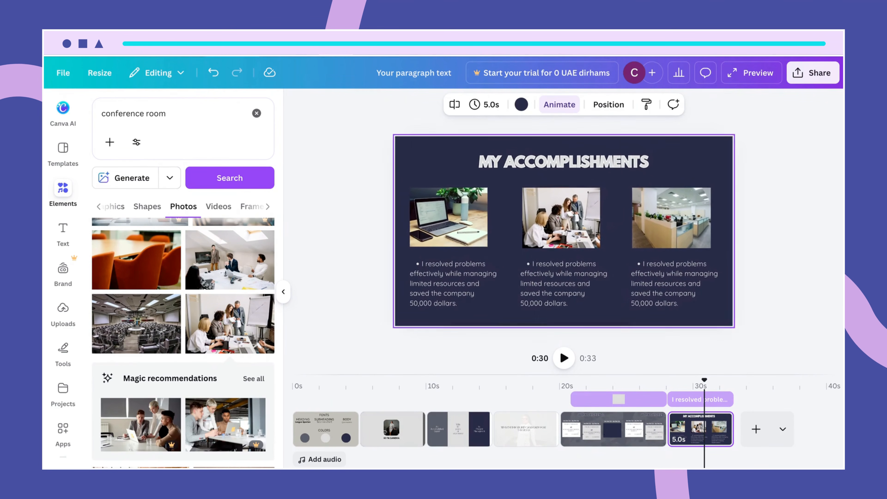
pyautogui.scroll(2, 563, 231)
pyautogui.scroll(-1, 564, 231)
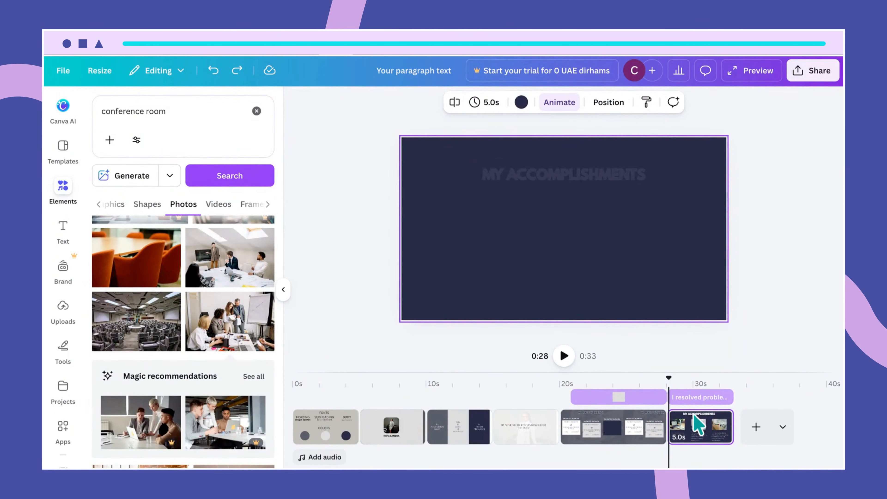
# - Stretch the last page's timeline clip until its duration reads 10.4 seconds
pyautogui.moveTo(720, 426)
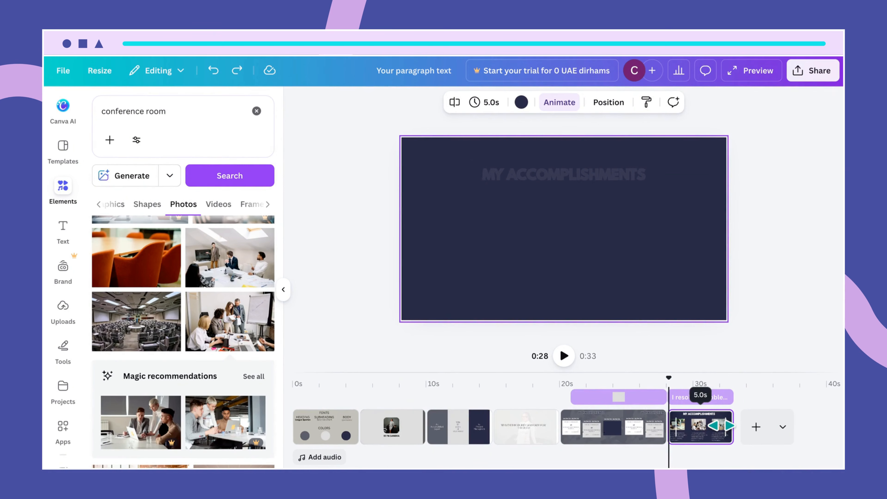
pyautogui.moveTo(731, 426); pyautogui.dragTo(768, 427)
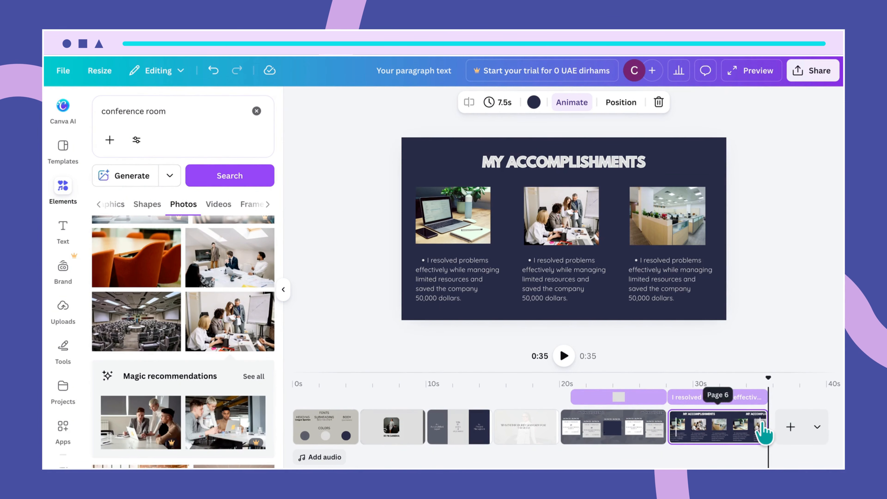
pyautogui.click(761, 429)
pyautogui.moveTo(762, 425); pyautogui.dragTo(785, 424)
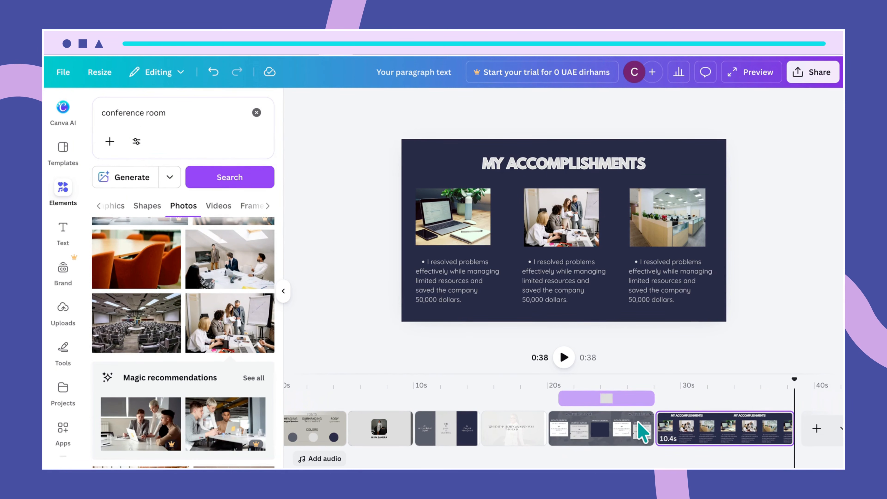
# - Add a new page at the end of the presentation with a white background
pyautogui.click(816, 429)
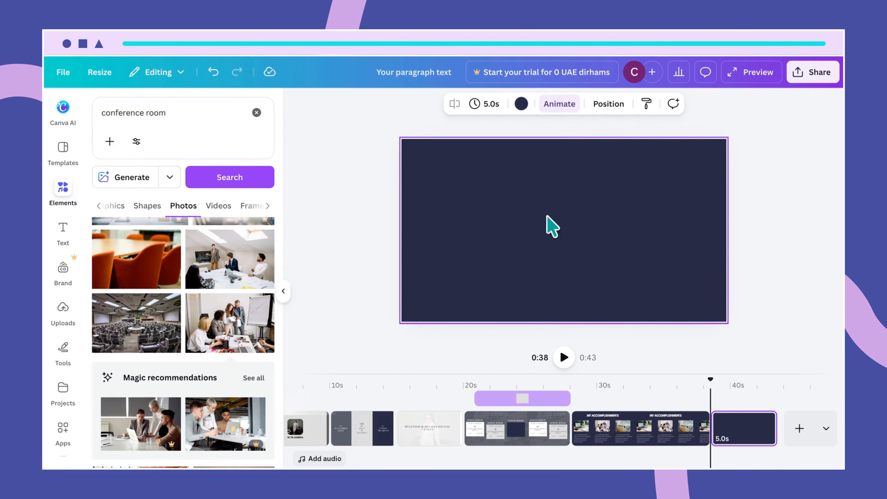
pyautogui.click(520, 105)
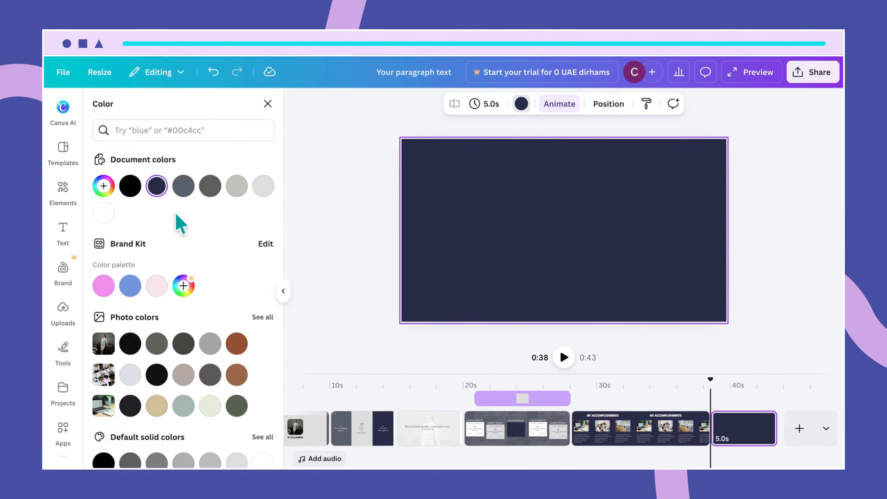
pyautogui.click(103, 212)
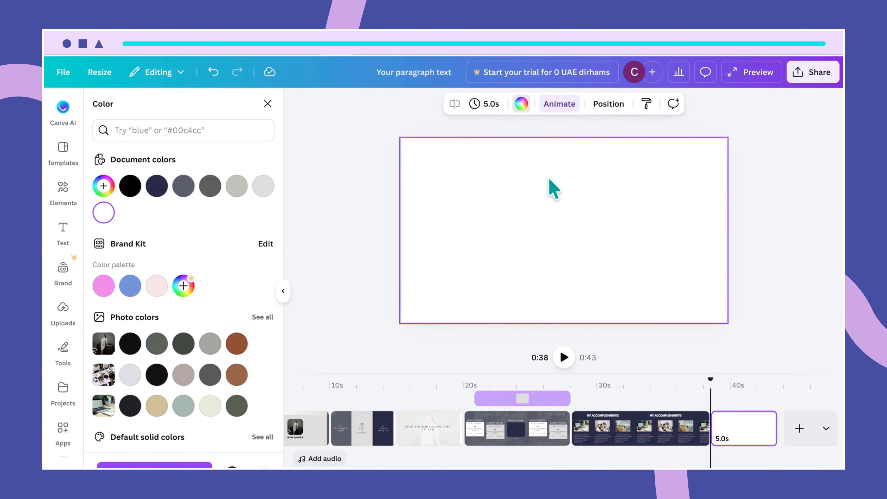
# - Add a text box to the white page, then select the MY ACCOMPLISHMENTS title
pyautogui.press('t')
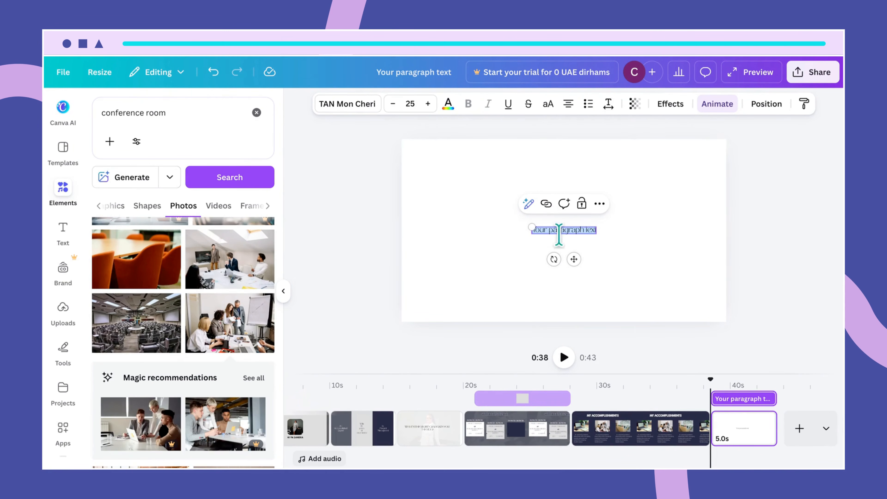
pyautogui.moveTo(531, 226); pyautogui.dragTo(481, 221)
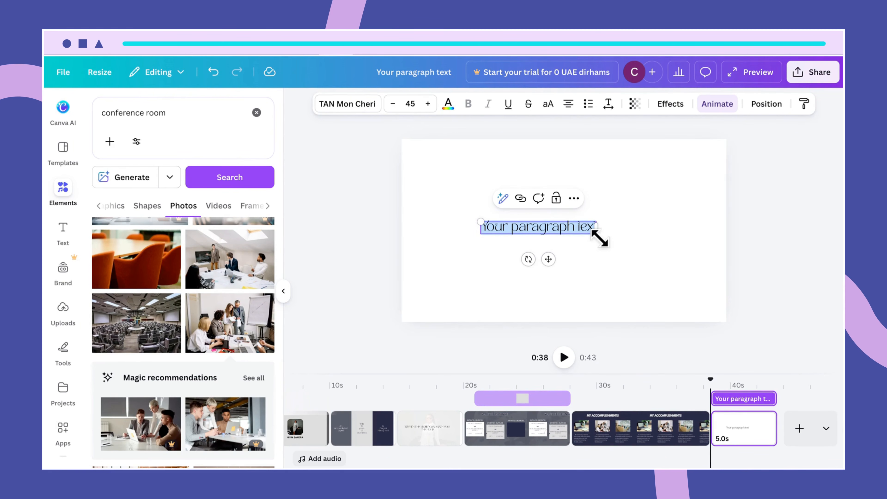
pyautogui.press('BackSpace')
pyautogui.click(679, 426)
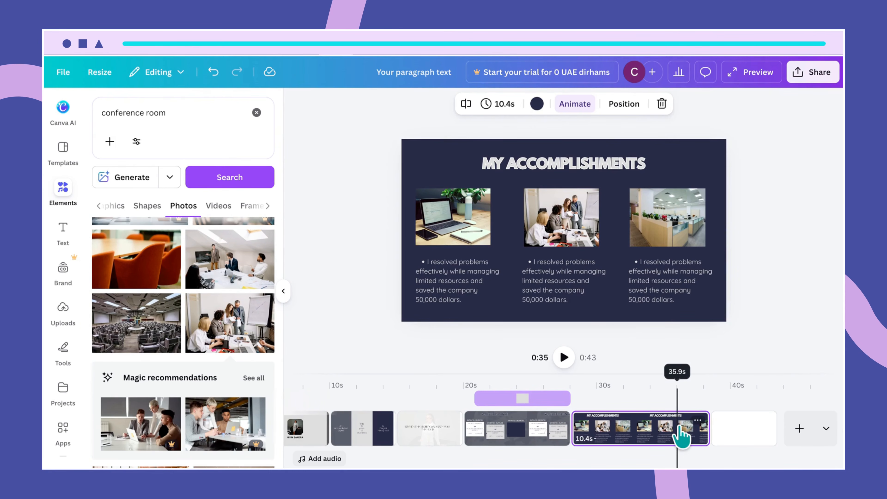
pyautogui.click(586, 171)
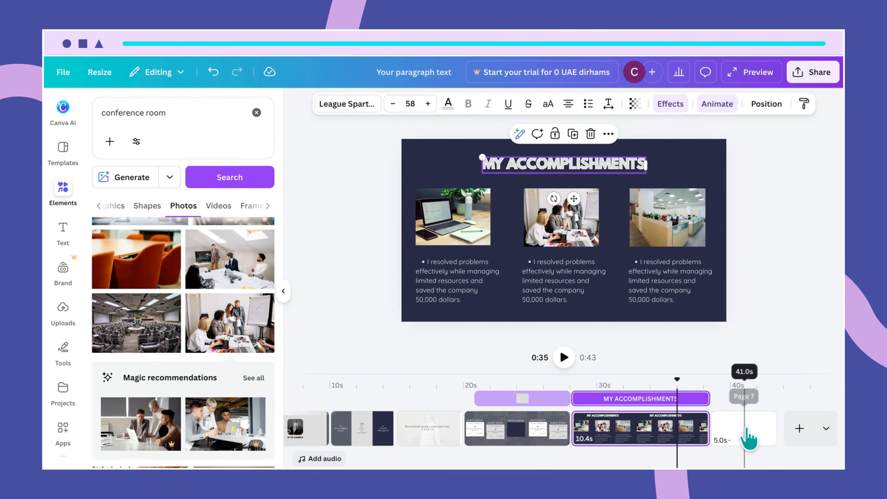
# - Paste the title onto the white page, retype it as EDUCATION, and colour it dark navy #242740
pyautogui.click(745, 428)
pyautogui.hotkey('ctrl', 'v')
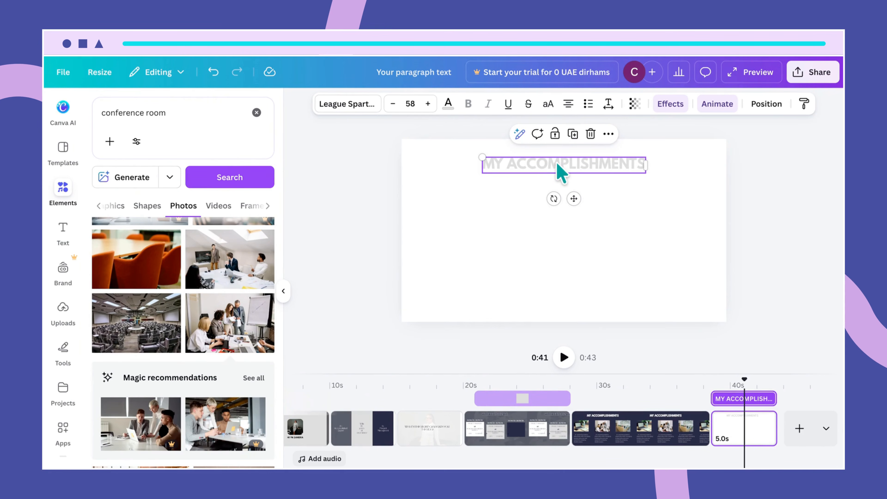
pyautogui.doubleClick(531, 167)
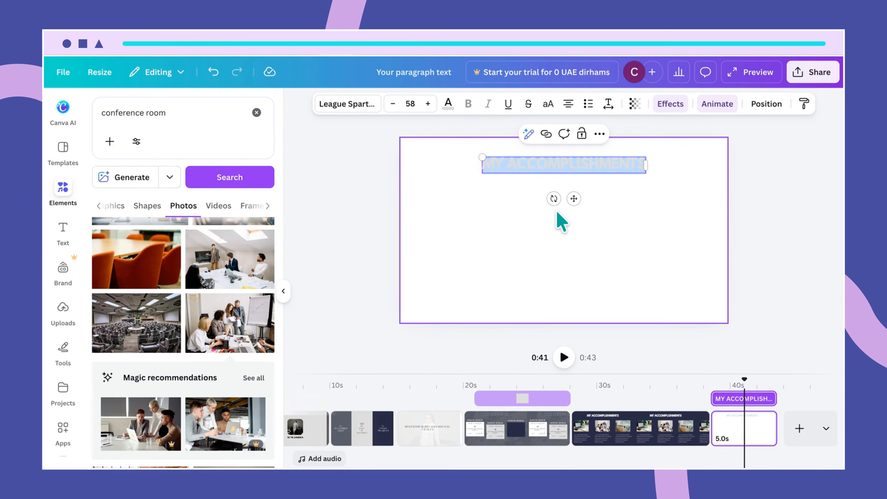
pyautogui.write('ED')
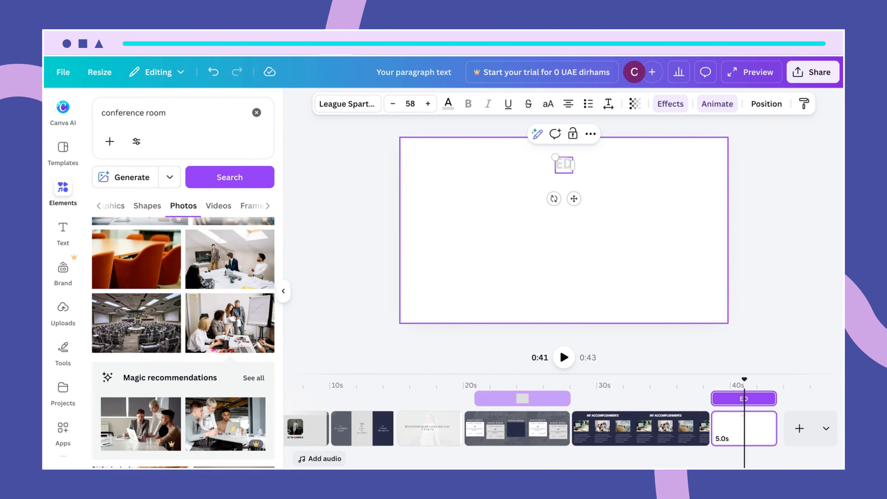
pyautogui.write('UCATION')
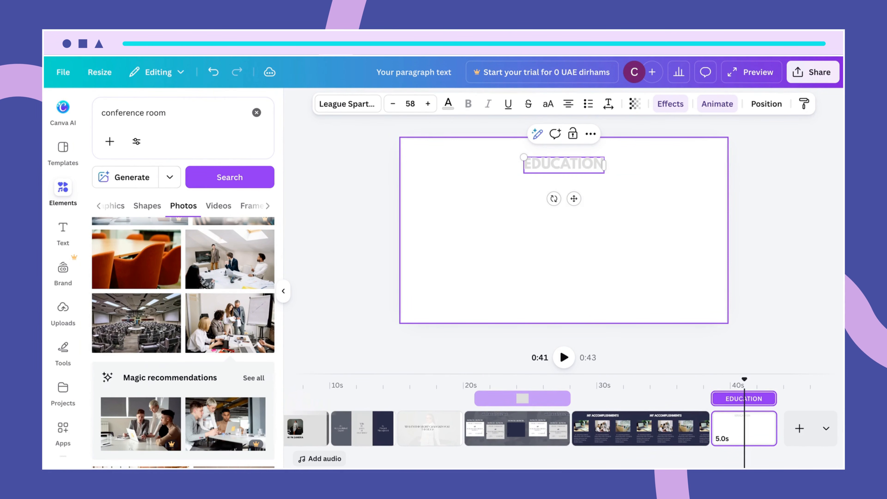
pyautogui.click(588, 190)
pyautogui.click(582, 171)
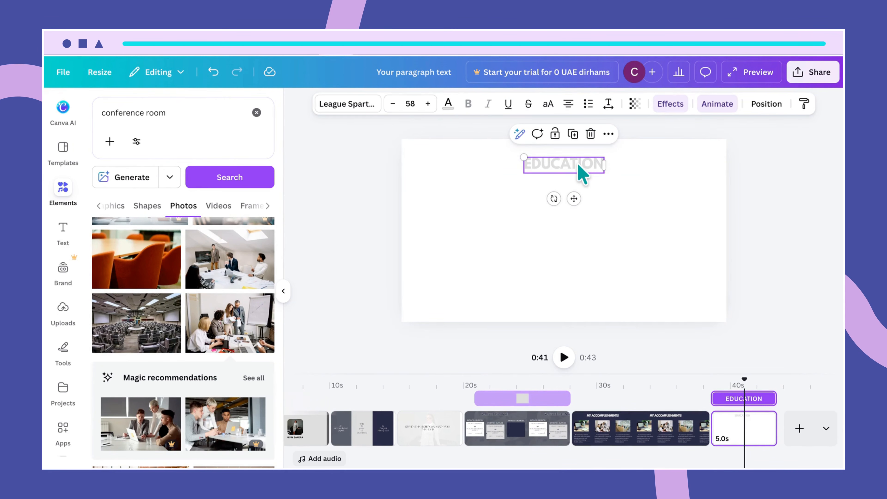
pyautogui.click(448, 103)
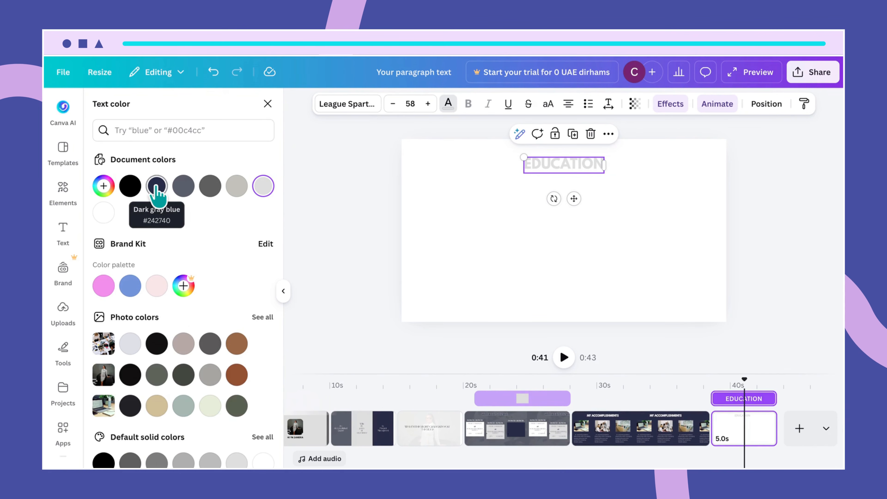
pyautogui.click(157, 186)
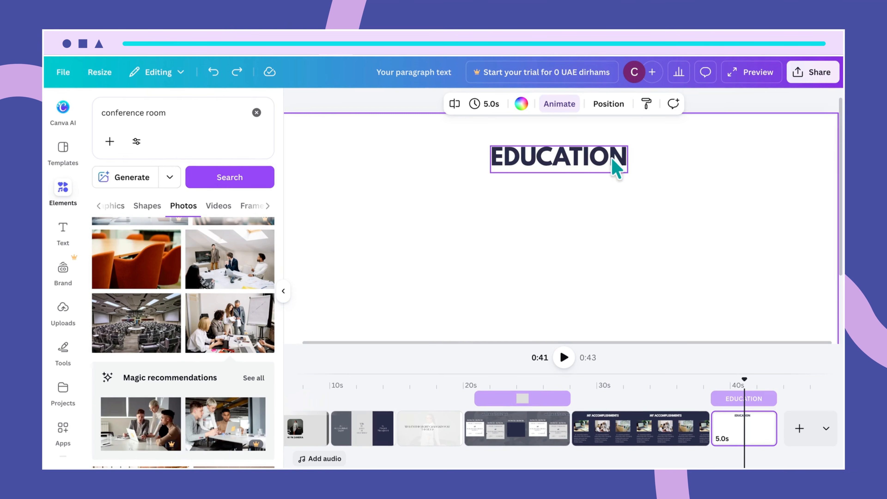
# - Apply an Outline effect with white colour to the EDUCATION heading
pyautogui.click(607, 158)
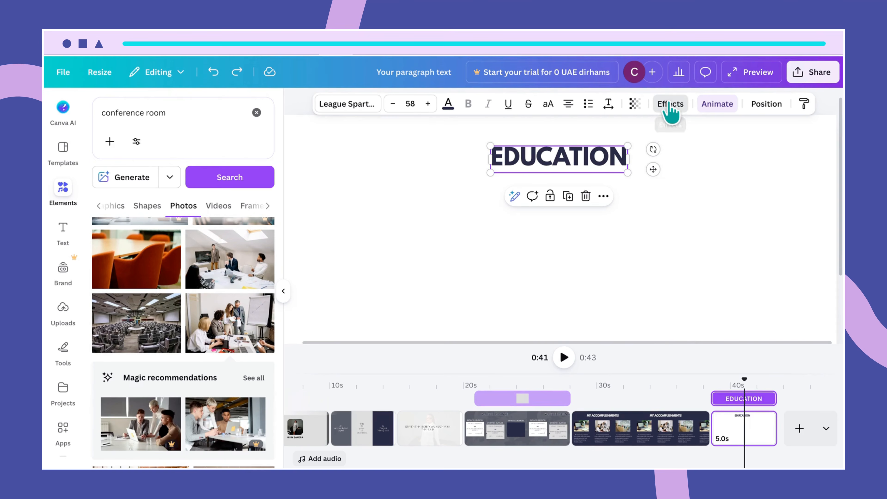
pyautogui.click(671, 103)
pyautogui.click(140, 236)
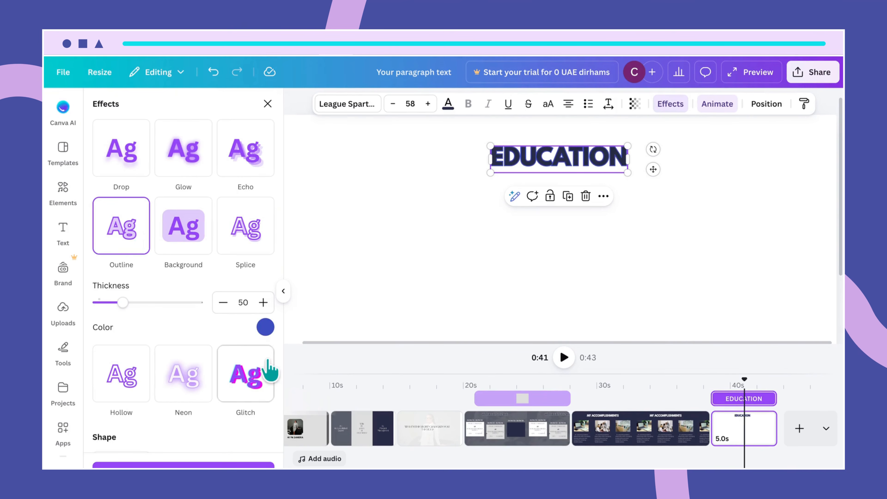
pyautogui.click(265, 328)
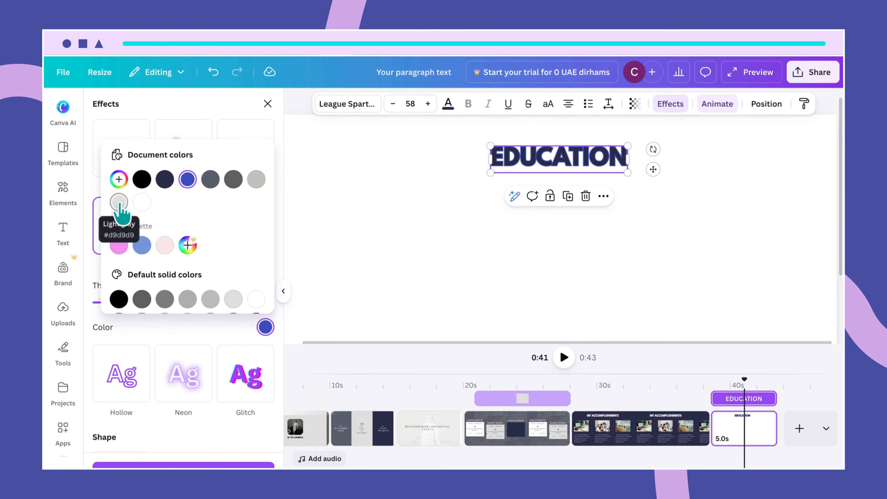
pyautogui.click(141, 202)
pyautogui.click(387, 301)
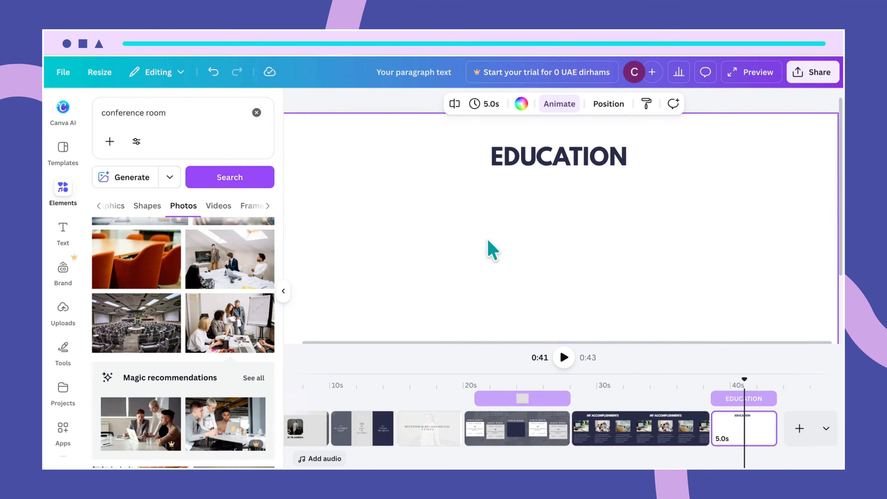
pyautogui.click(531, 168)
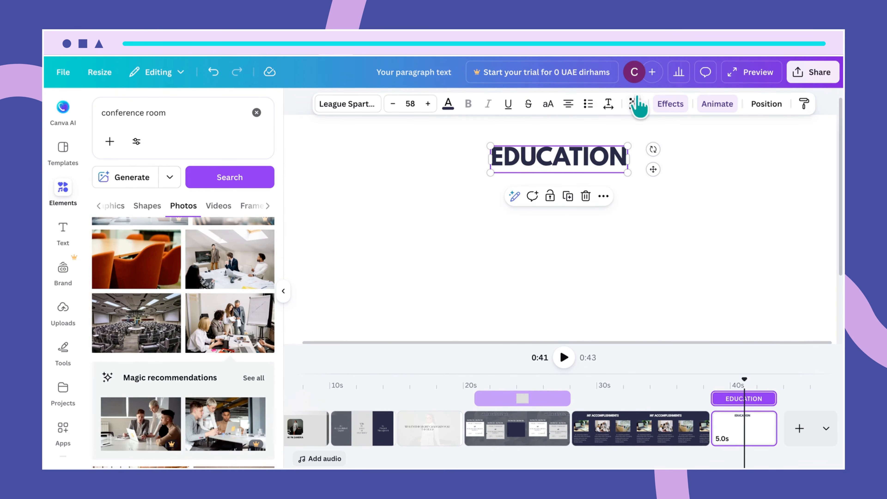
pyautogui.click(663, 230)
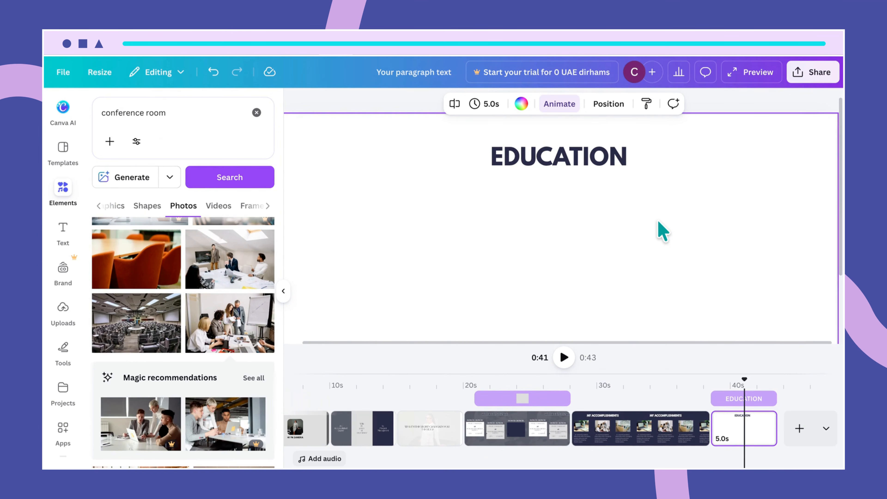
pyautogui.scroll(-3, 660, 214)
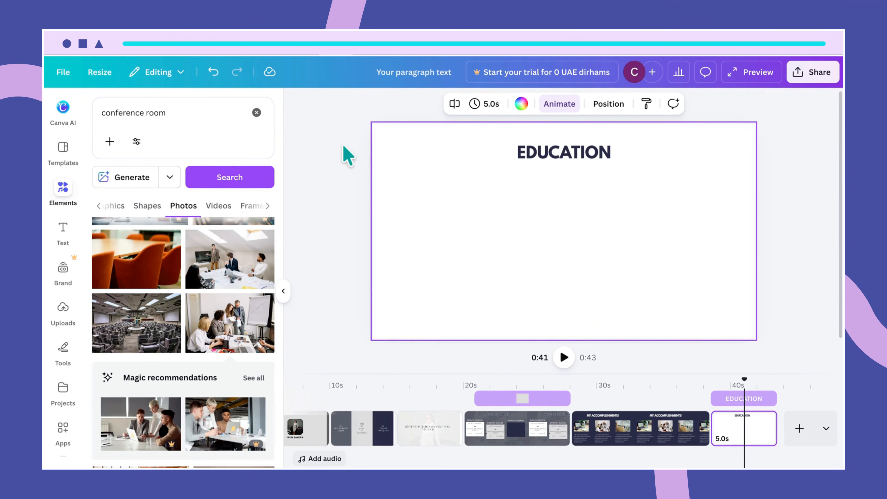
# - Search elements for 'library' and browse the video results to the 7.0s study clip
pyautogui.moveTo(175, 113); pyautogui.dragTo(93, 102)
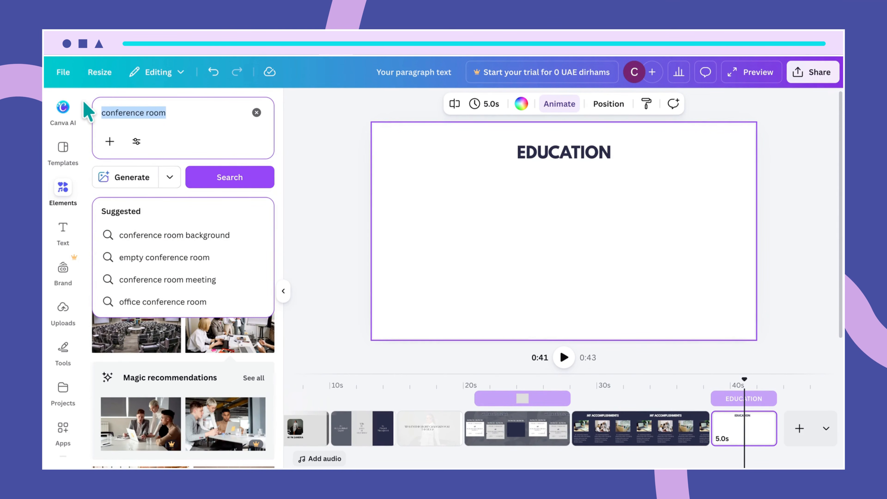
pyautogui.write('librar')
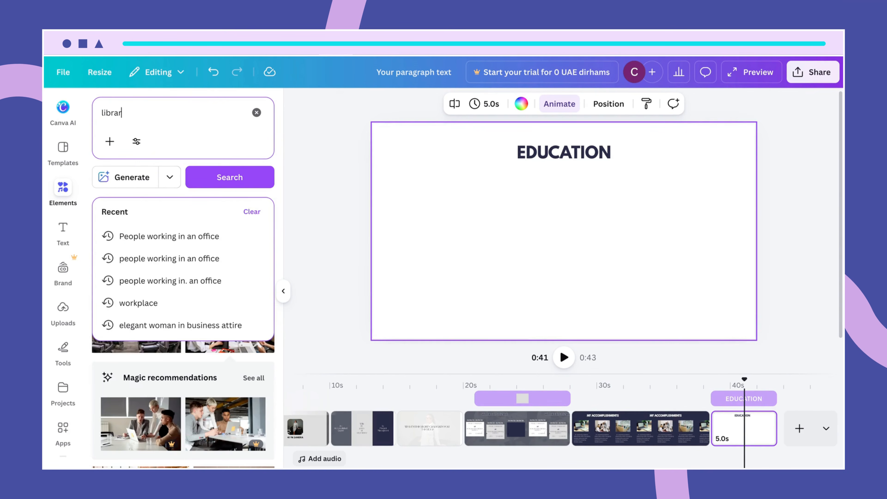
pyautogui.write('y')
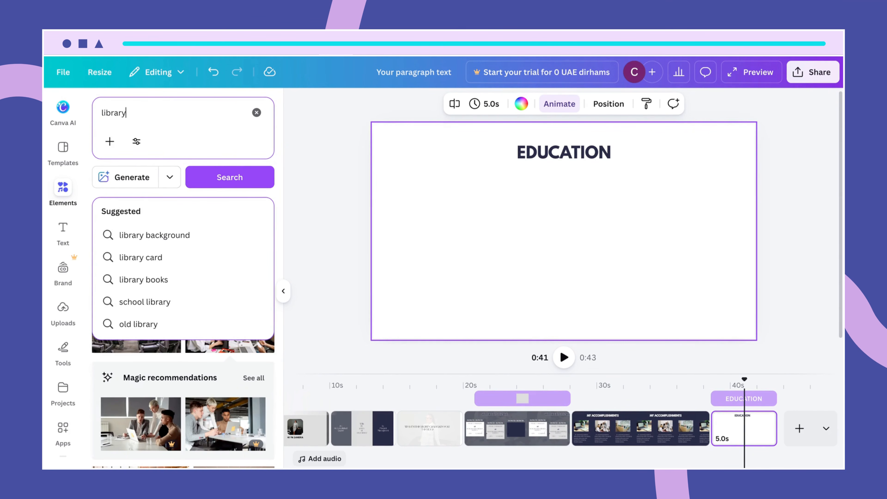
pyautogui.press('Return')
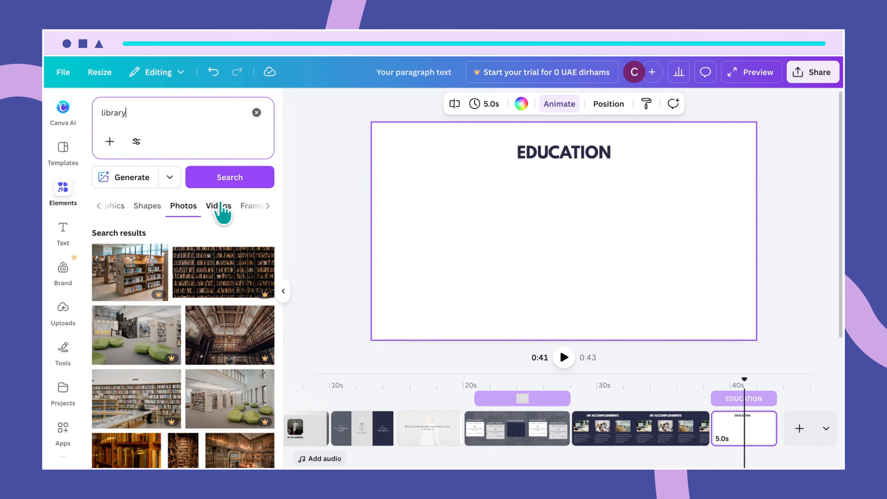
pyautogui.click(220, 206)
pyautogui.scroll(-3, 267, 379)
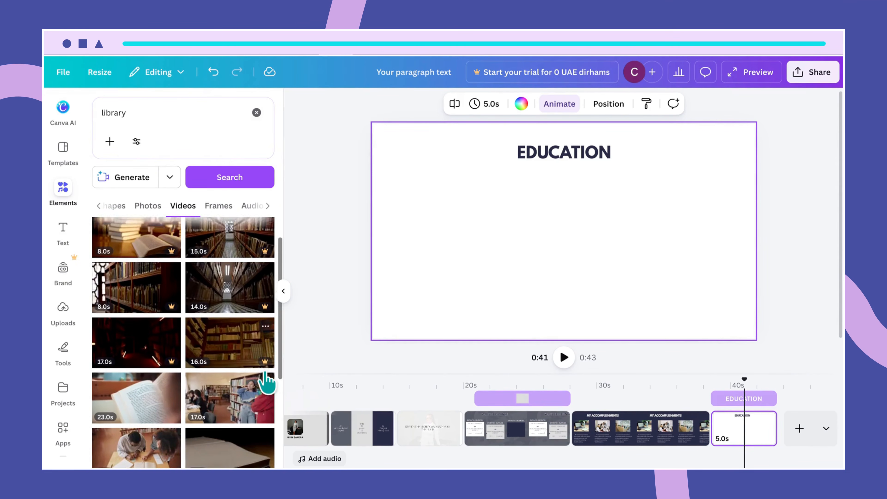
pyautogui.scroll(-4, 266, 381)
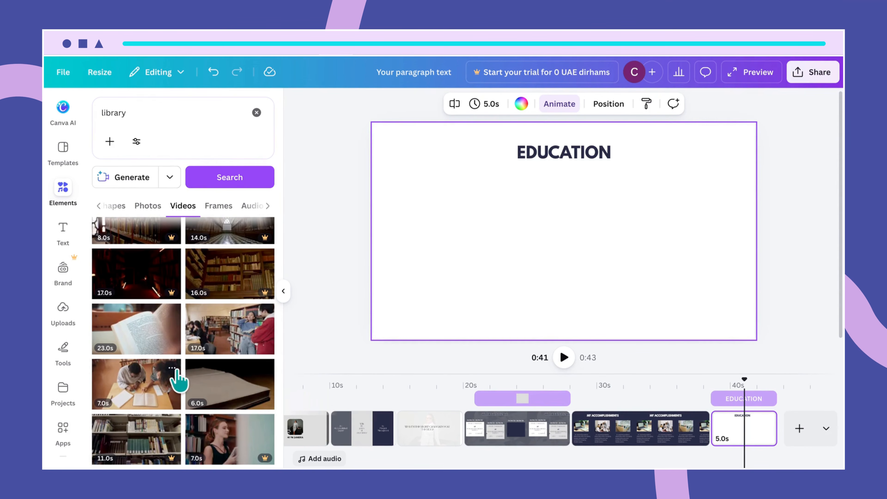
pyautogui.click(173, 368)
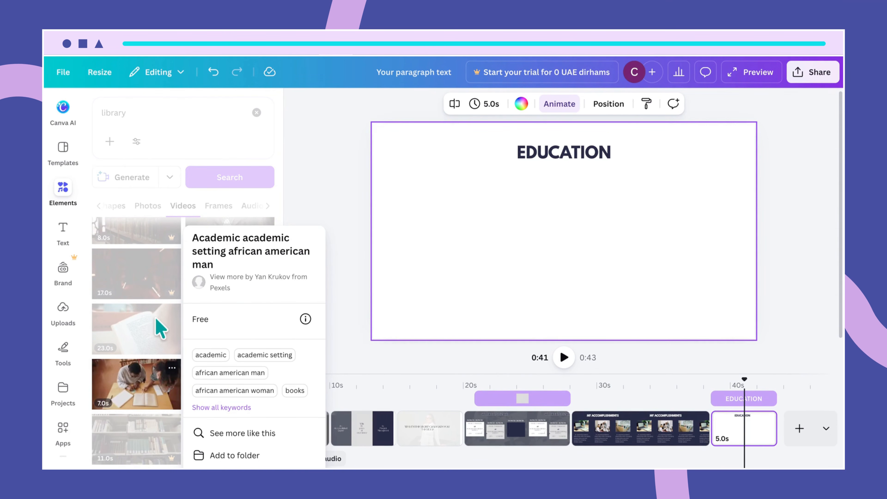
pyautogui.click(161, 329)
# - Add the 7.0s study video and set it as the page background
pyautogui.click(154, 391)
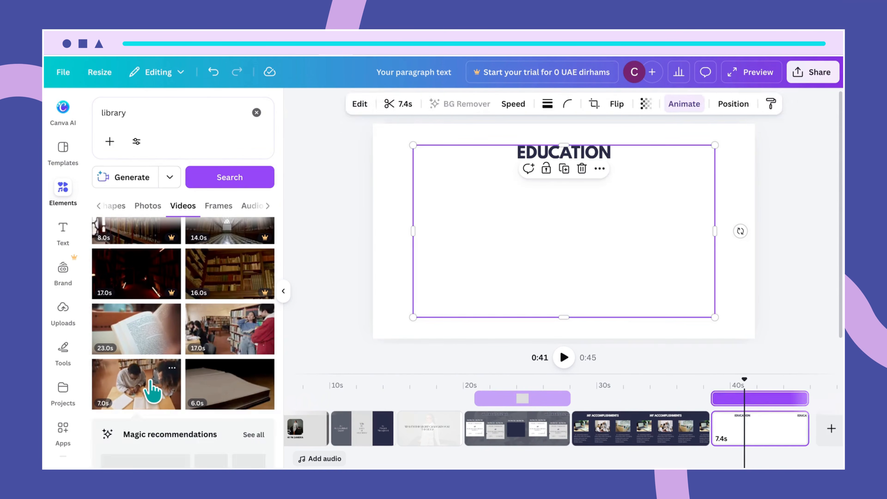
pyautogui.rightClick(630, 260)
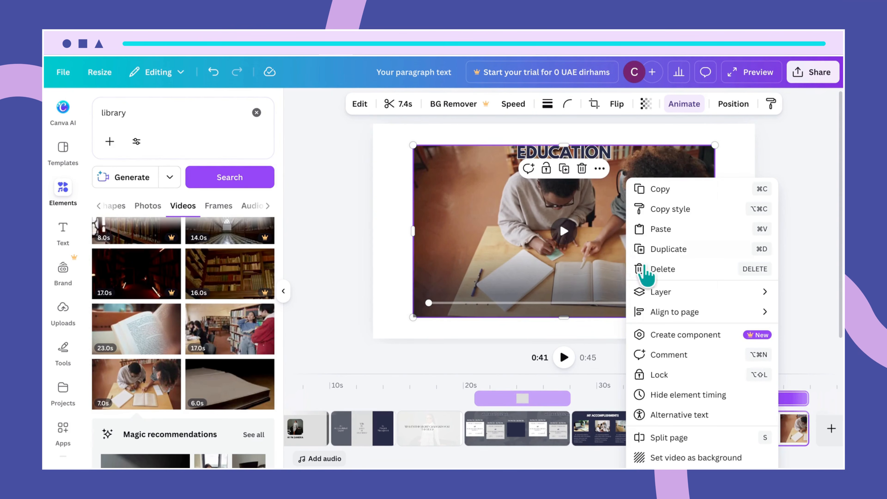
pyautogui.click(693, 458)
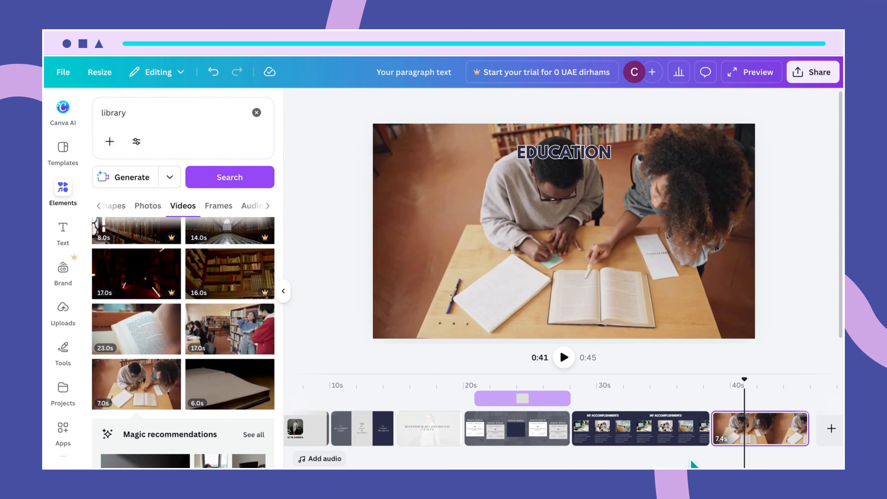
# - Fade the background video to about 22 transparency
pyautogui.click(572, 156)
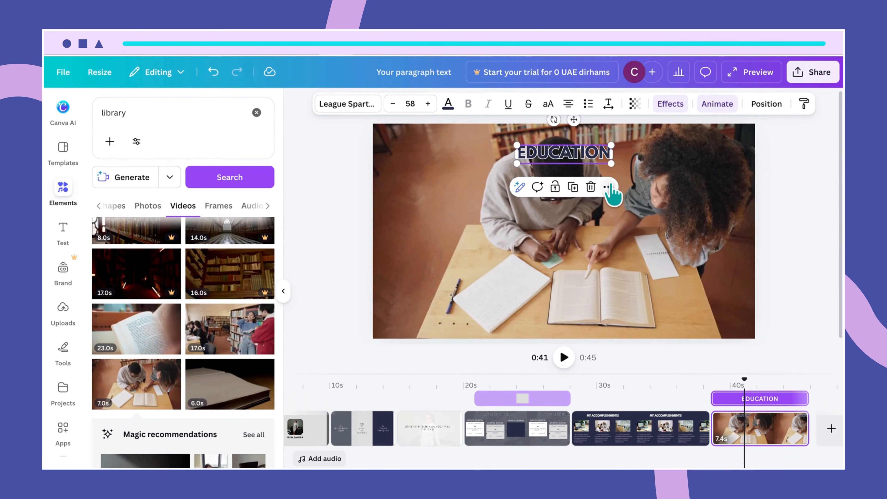
pyautogui.click(644, 223)
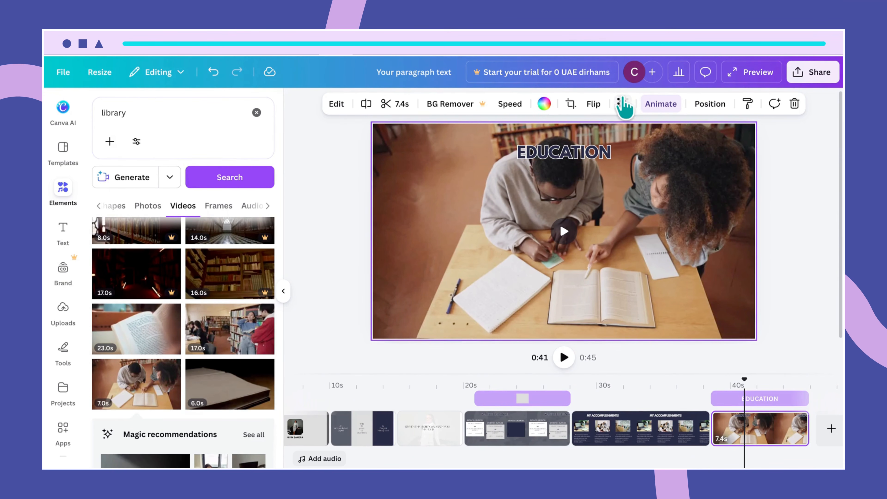
pyautogui.click(622, 104)
pyautogui.moveTo(648, 149); pyautogui.dragTo(583, 149)
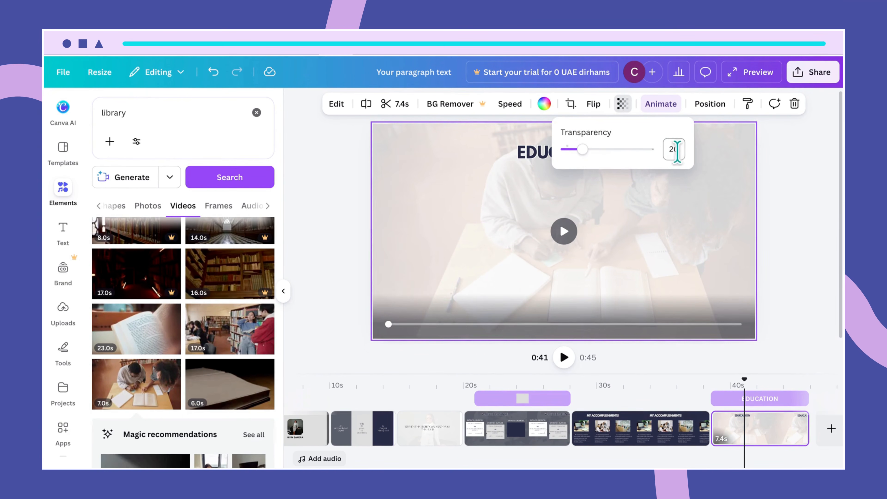
pyautogui.click(683, 230)
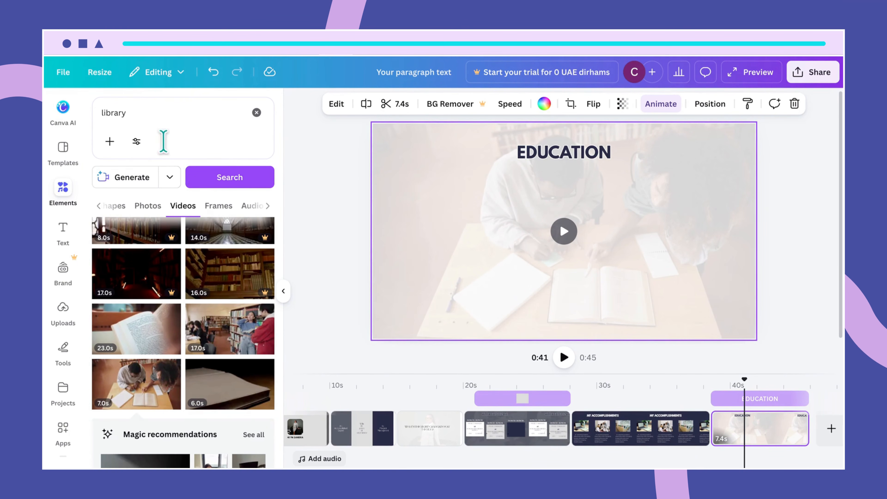
# - Add the recently used pink square and stretch it into a full-width band
pyautogui.click(258, 114)
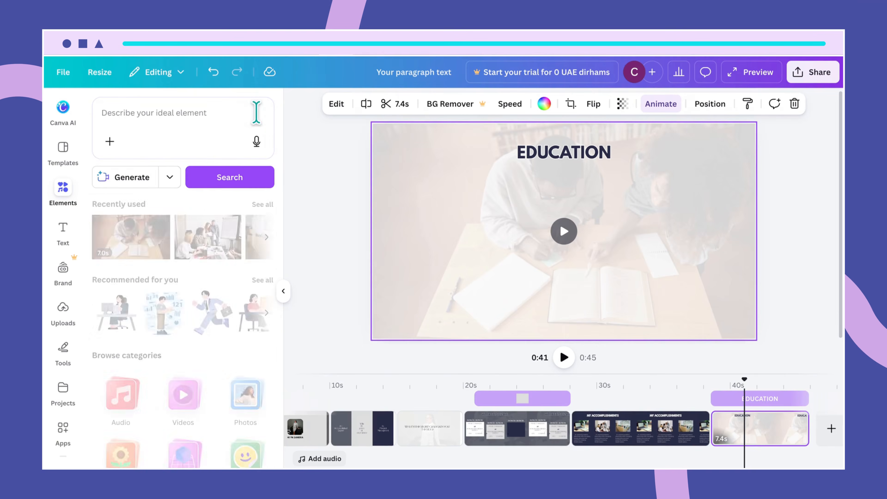
pyautogui.click(258, 206)
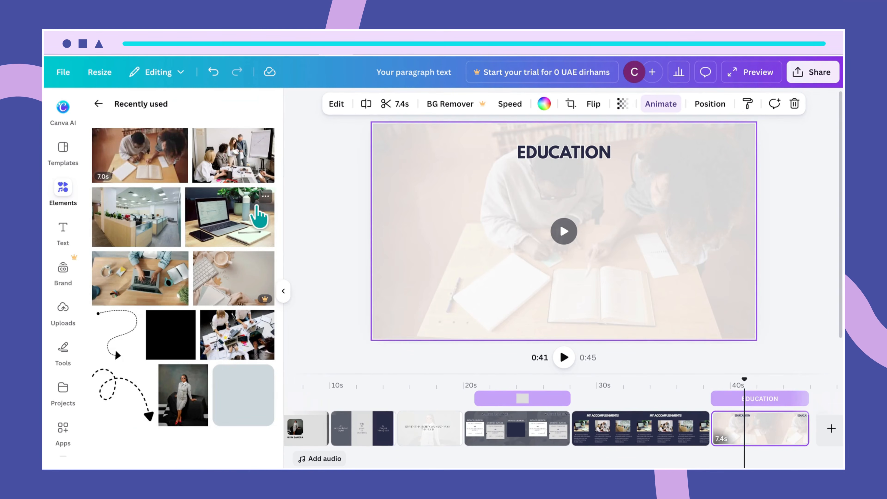
pyautogui.click(178, 337)
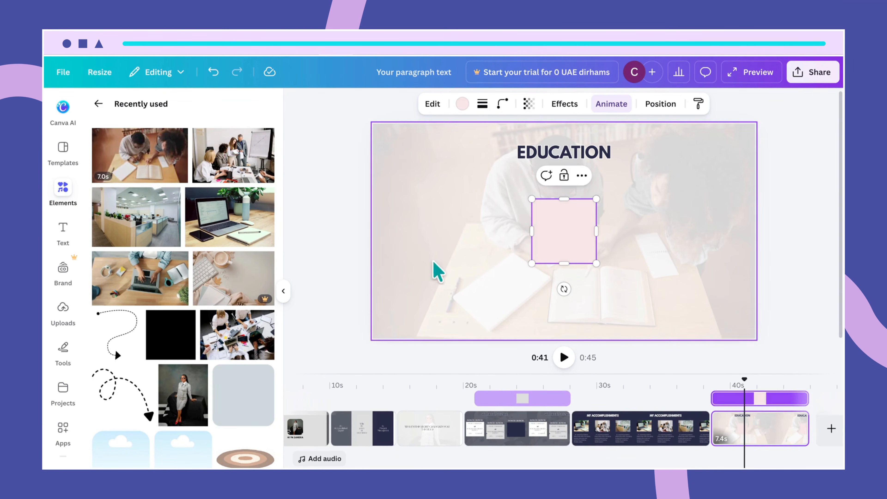
pyautogui.moveTo(565, 225); pyautogui.dragTo(564, 210)
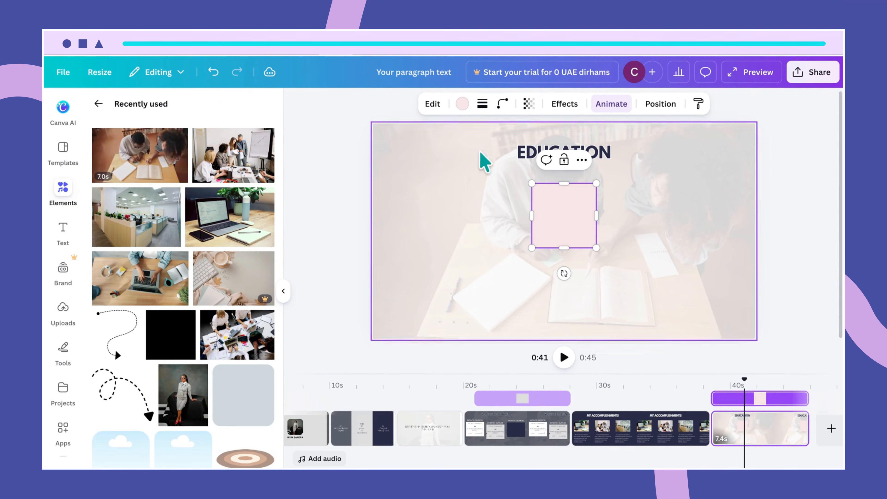
pyautogui.moveTo(598, 217); pyautogui.dragTo(757, 209)
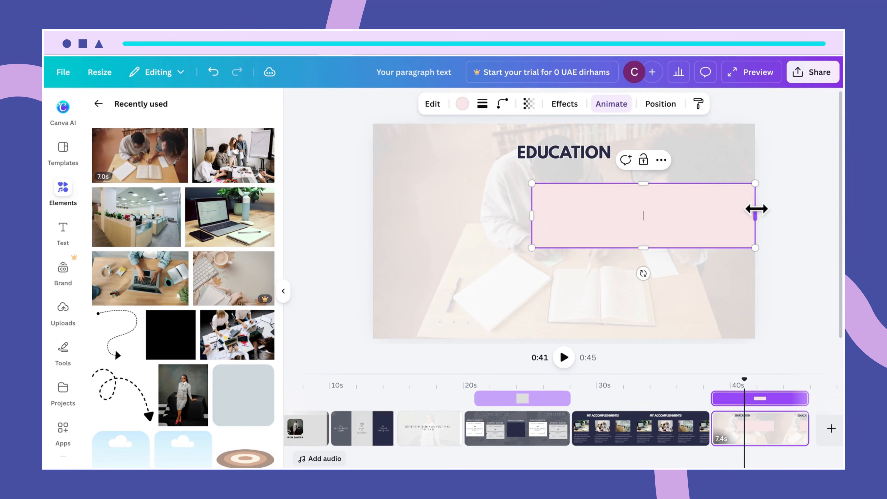
pyautogui.moveTo(531, 216); pyautogui.dragTo(374, 219)
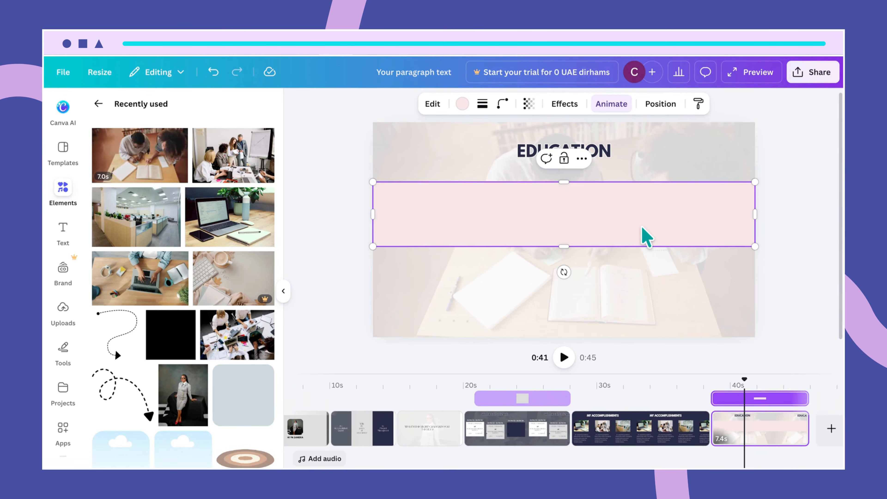
pyautogui.moveTo(564, 246); pyautogui.dragTo(595, 247)
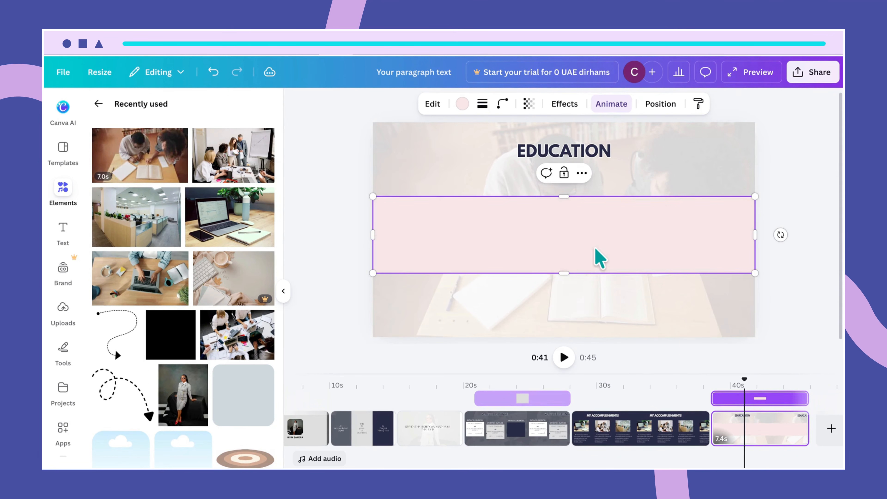
pyautogui.click(610, 279)
pyautogui.click(610, 250)
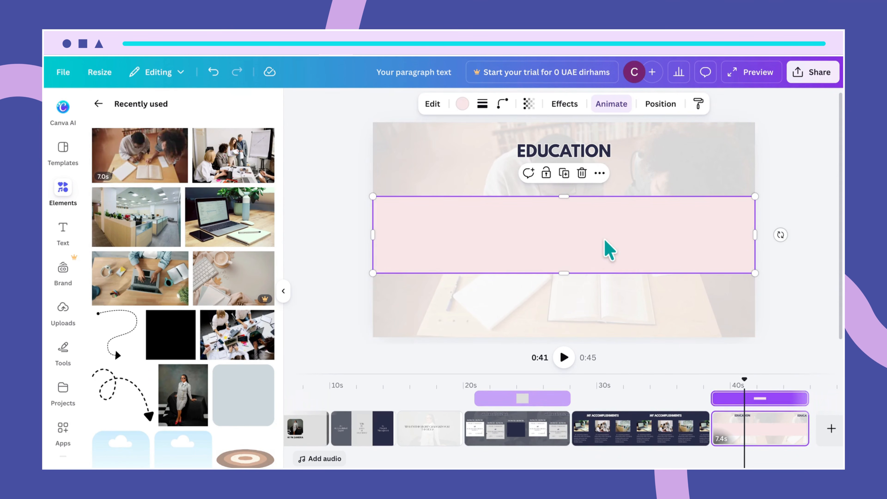
# - Duplicate the pink band and size the copies into two stacked bands under the header
pyautogui.hotkey('ctrl', 'd')
pyautogui.moveTo(609, 250); pyautogui.dragTo(602, 315)
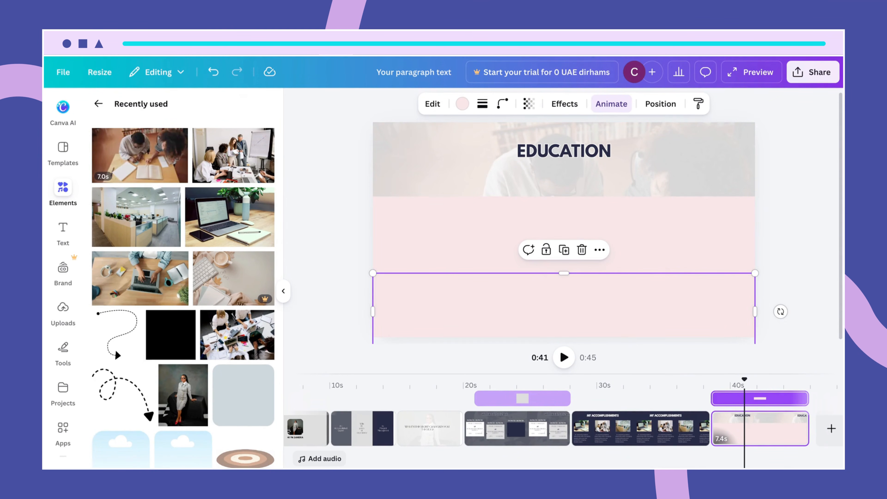
pyautogui.scroll(-3, 564, 230)
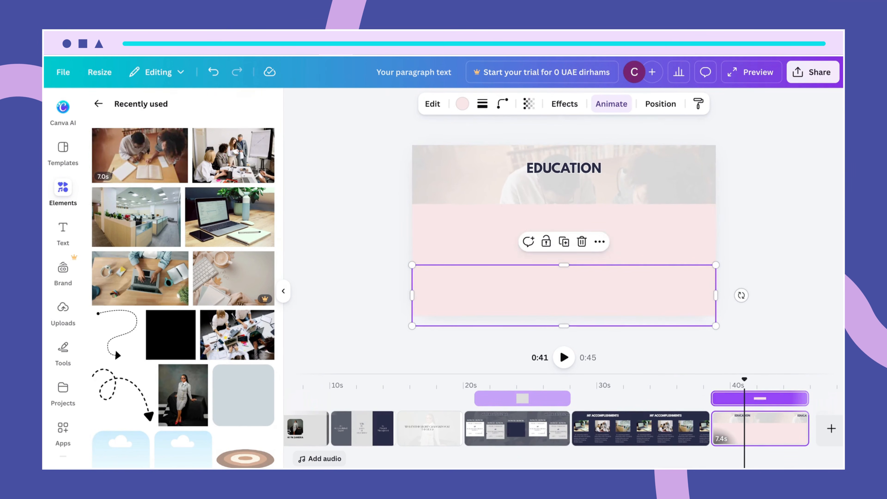
pyautogui.moveTo(565, 327); pyautogui.dragTo(564, 317)
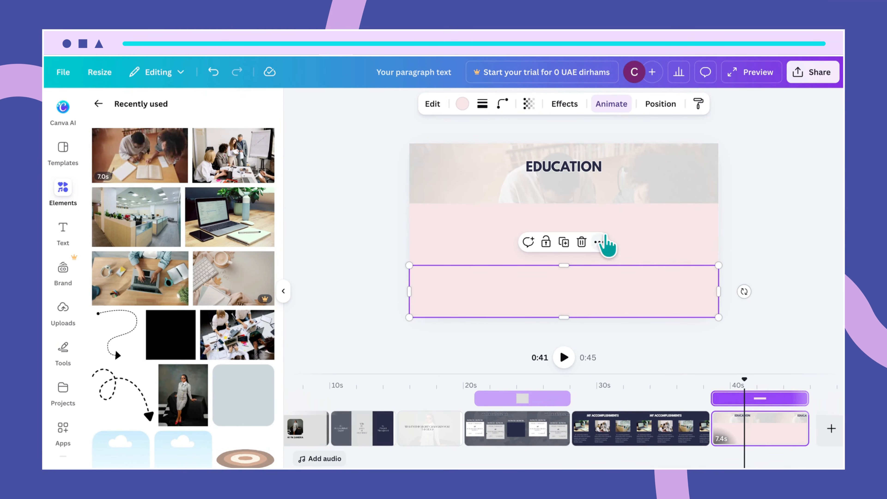
pyautogui.hotkey('ctrl', 'd')
pyautogui.moveTo(618, 228); pyautogui.dragTo(614, 199)
pyautogui.moveTo(567, 243)
pyautogui.mouseDown()
pyautogui.moveTo(570, 256)
pyautogui.moveTo(563, 253)
pyautogui.mouseUp()
pyautogui.click(562, 275)
pyautogui.click(777, 289)
pyautogui.click(658, 230)
pyautogui.click(582, 280)
pyautogui.click(525, 214)
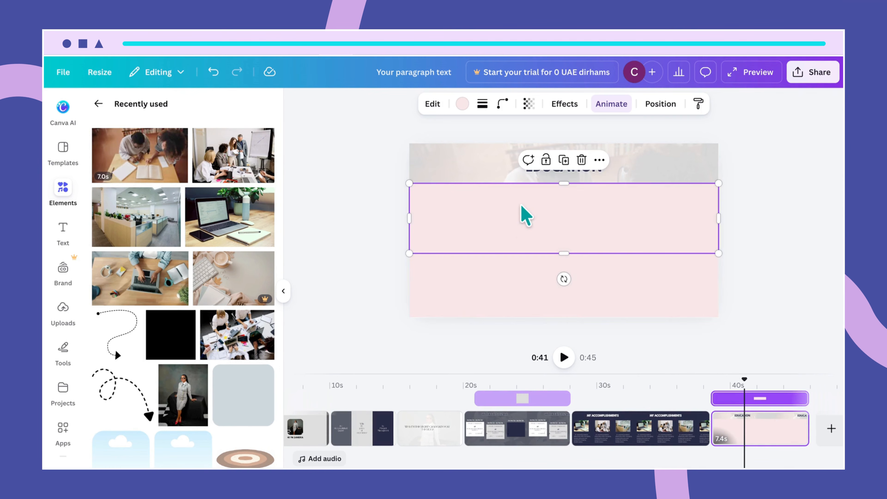
# - Colour the upper band white and the lower band navy, then fine-tune the white band's position
pyautogui.click(462, 104)
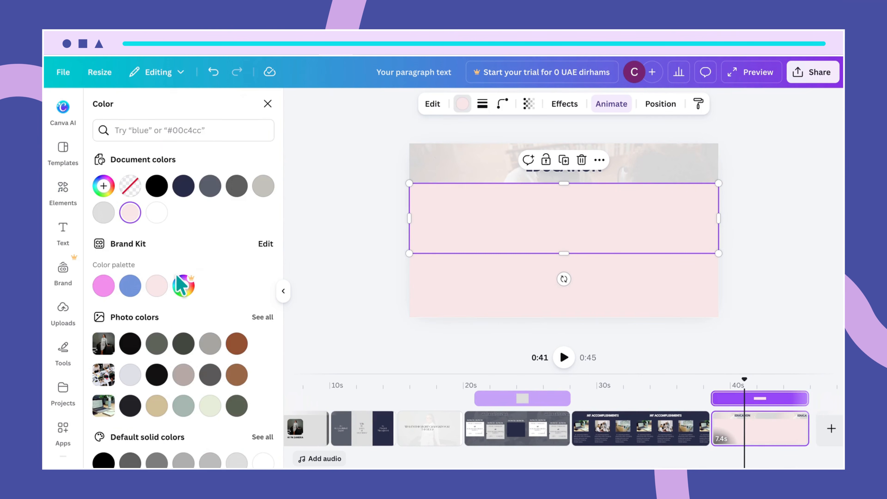
pyautogui.click(156, 212)
pyautogui.click(470, 282)
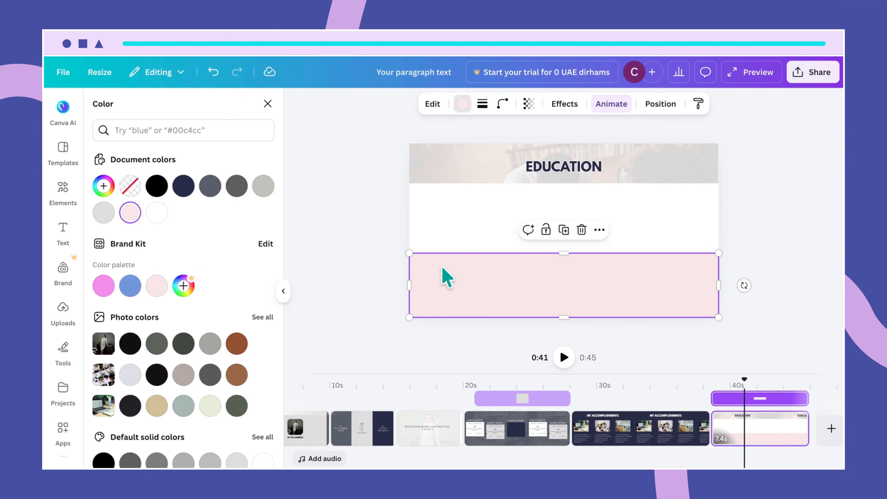
pyautogui.click(183, 187)
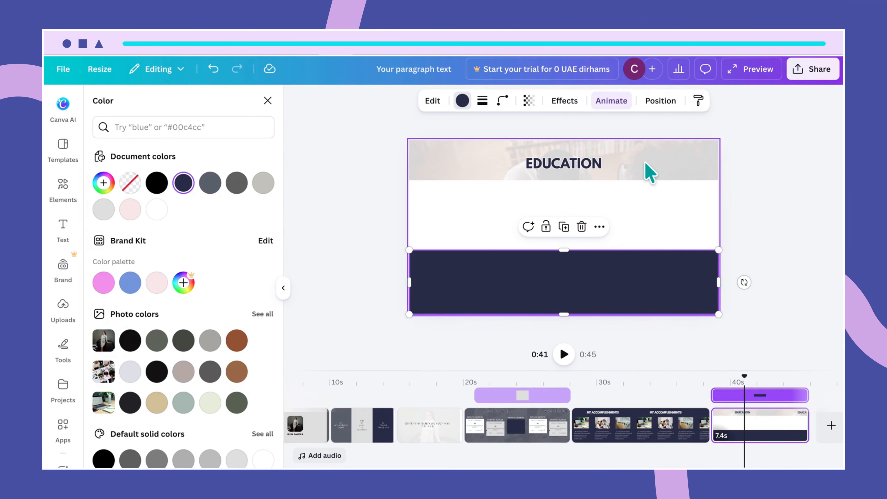
pyautogui.click(650, 173)
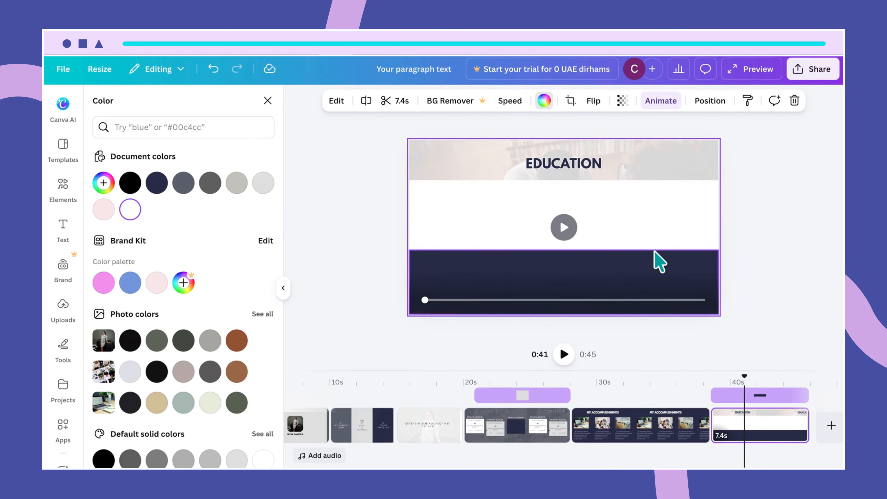
pyautogui.click(651, 246)
pyautogui.moveTo(651, 237); pyautogui.dragTo(648, 234)
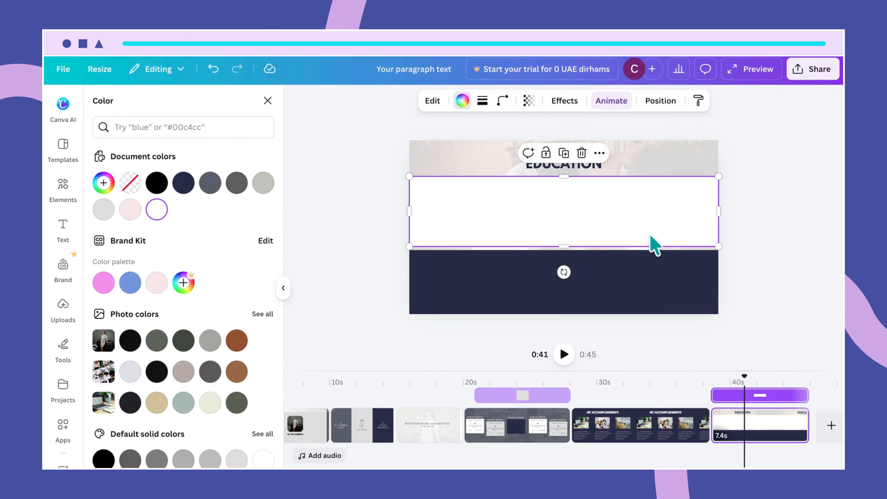
pyautogui.moveTo(566, 247); pyautogui.dragTo(564, 244)
# - Find the stray placeholder paragraph among the layers and delete it
pyautogui.click(581, 272)
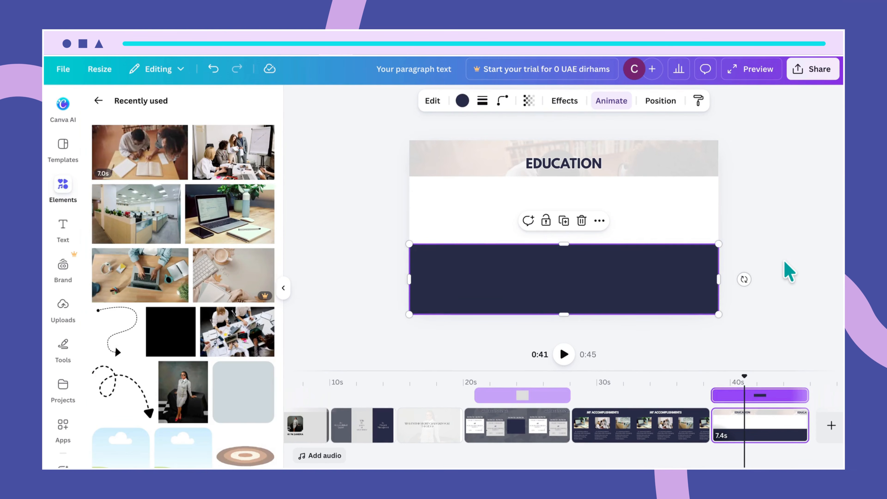
pyautogui.click(788, 272)
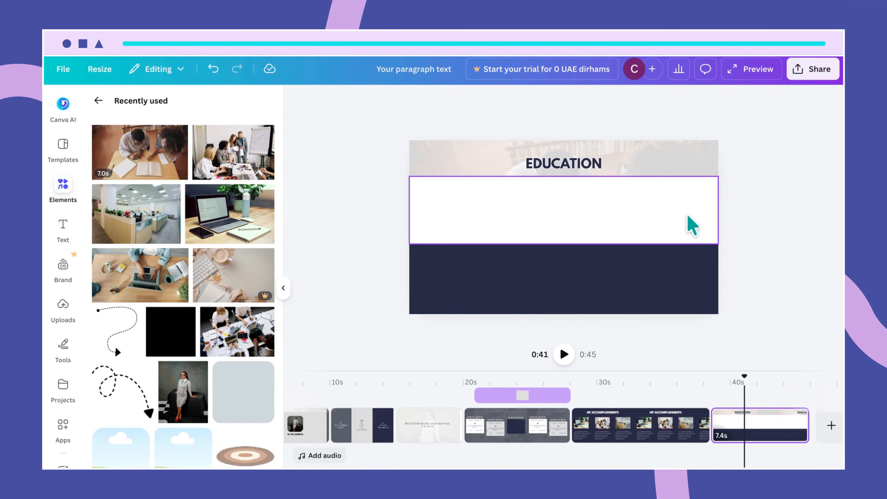
pyautogui.click(669, 173)
pyautogui.click(668, 206)
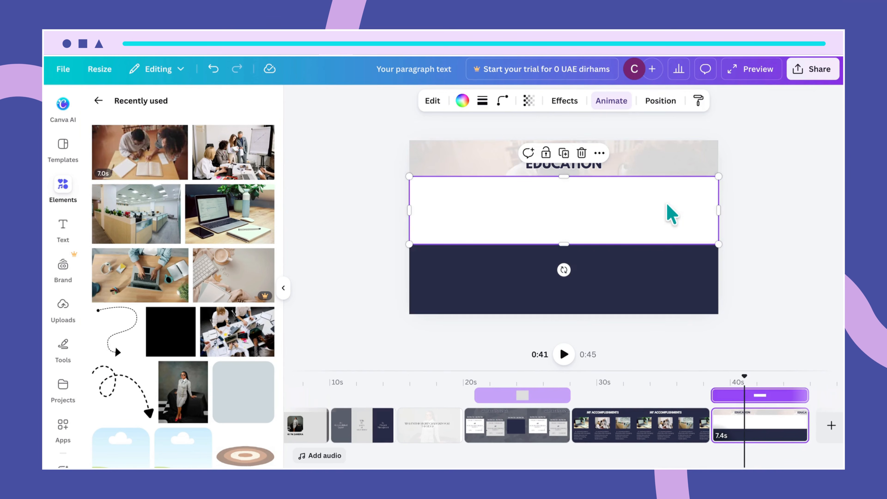
pyautogui.click(710, 299)
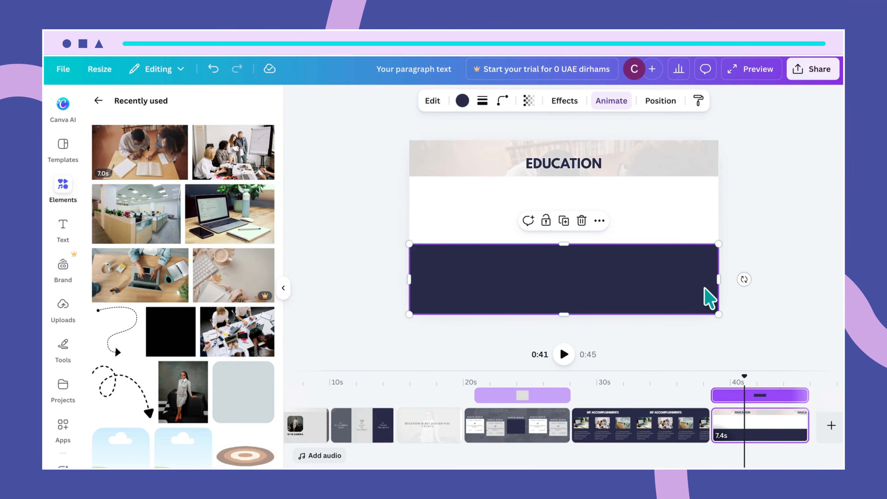
pyautogui.click(693, 159)
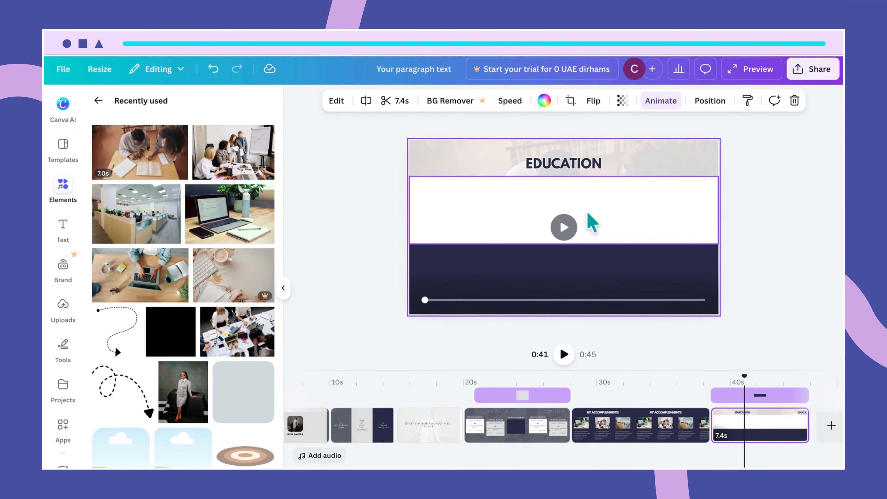
pyautogui.click(484, 219)
pyautogui.click(487, 220)
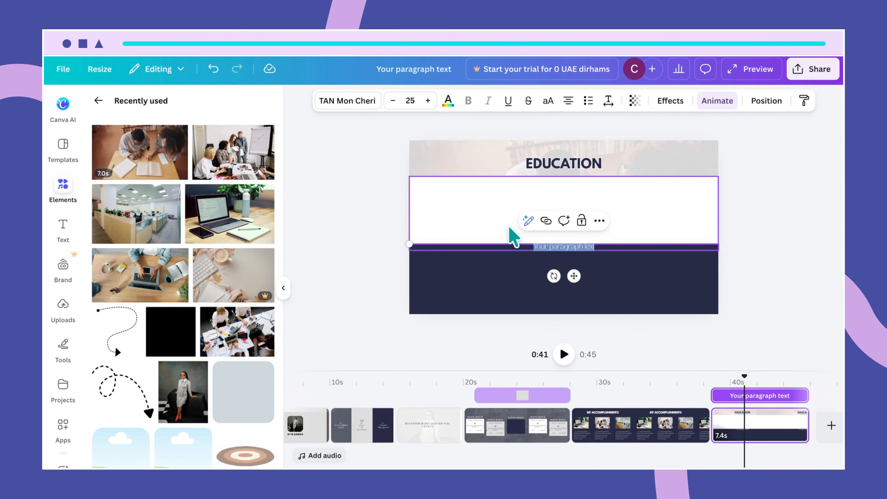
pyautogui.click(592, 270)
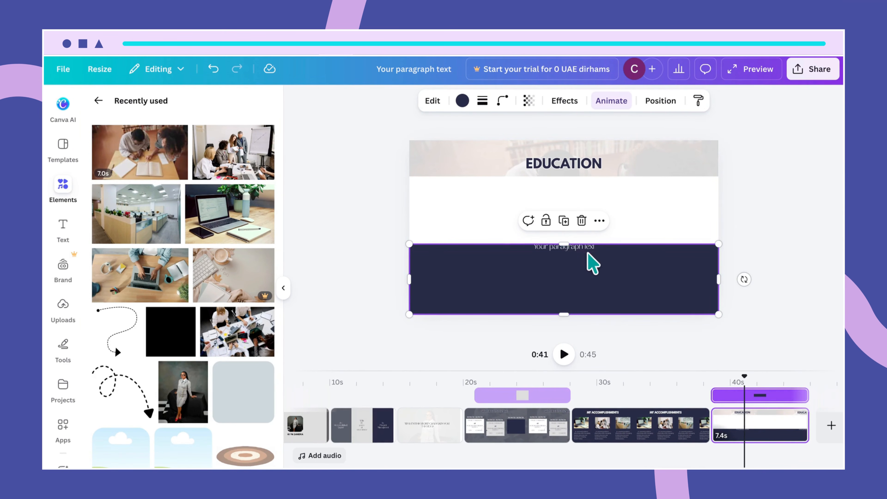
pyautogui.moveTo(588, 257); pyautogui.dragTo(524, 191)
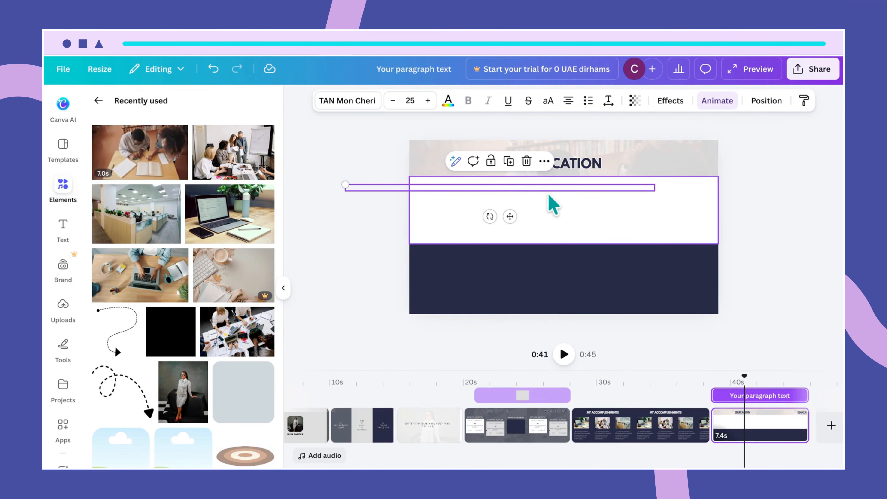
pyautogui.press('Delete')
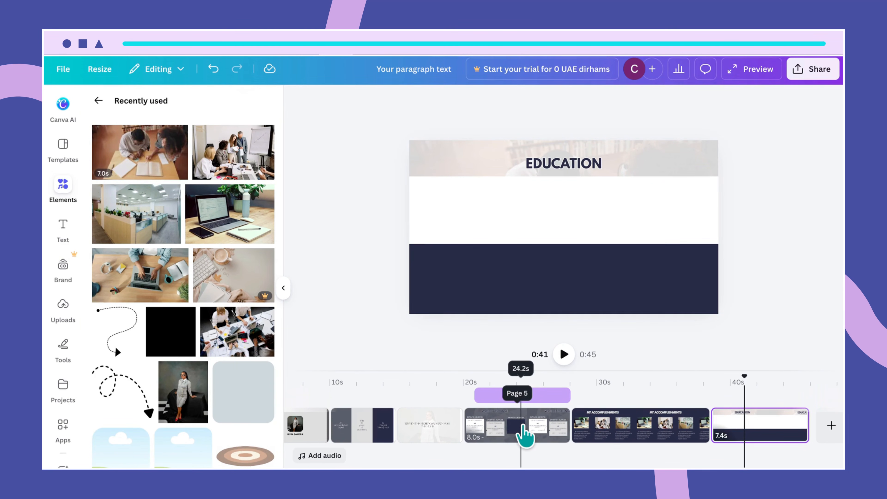
# - Colour the 24/04/22- 26/04/26 date on the Education page dark navy
pyautogui.click(522, 432)
pyautogui.click(480, 189)
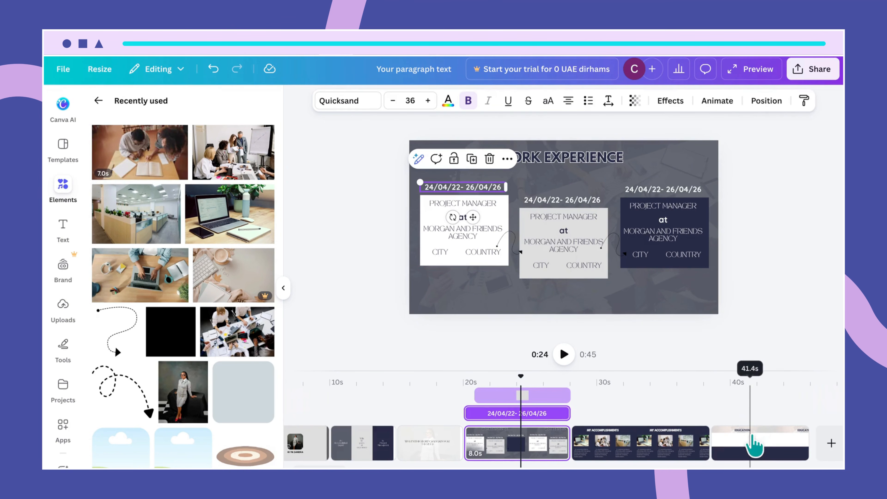
pyautogui.click(757, 447)
pyautogui.click(479, 210)
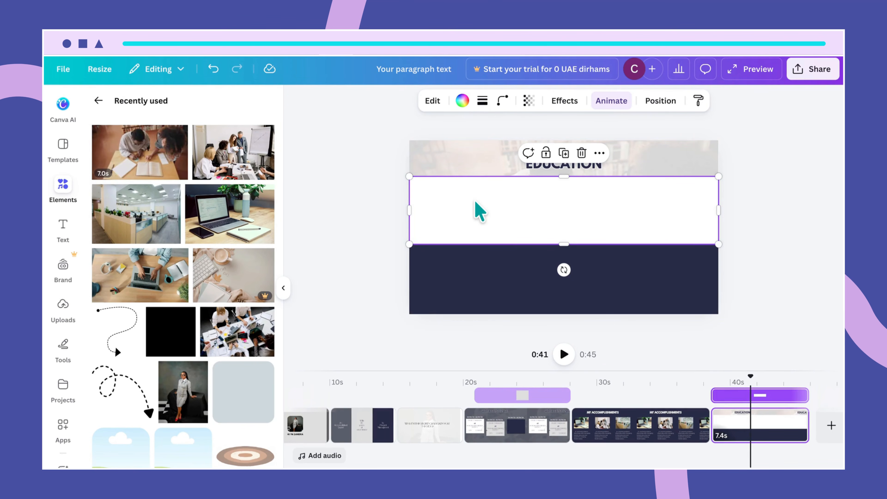
pyautogui.click(468, 190)
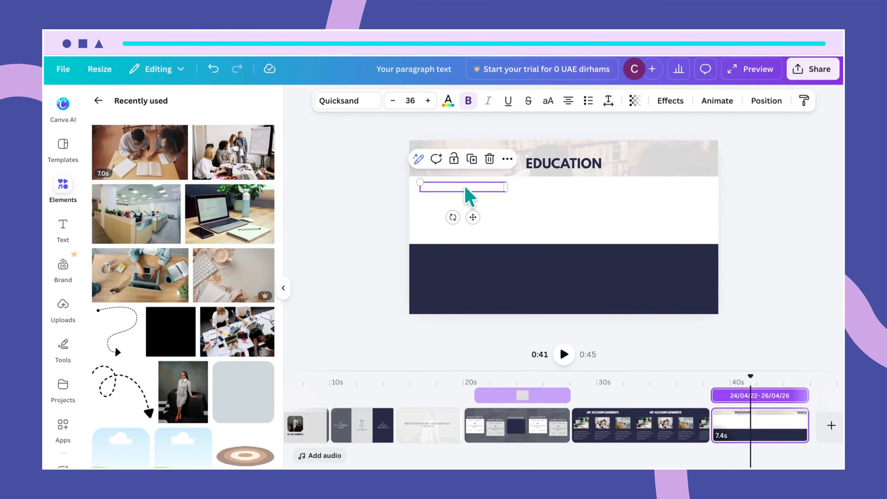
pyautogui.click(447, 105)
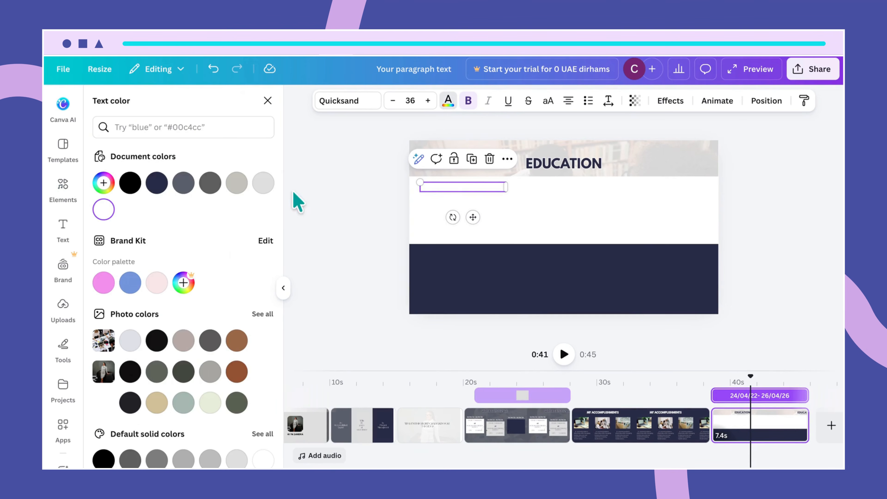
pyautogui.click(157, 186)
pyautogui.click(545, 214)
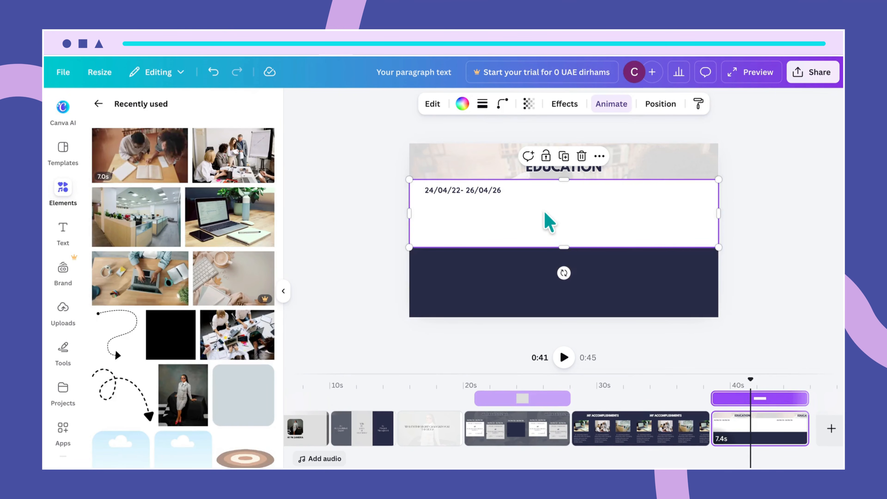
# - Nudge the date to the white band's top-left and set its font size to 40
pyautogui.click(491, 190)
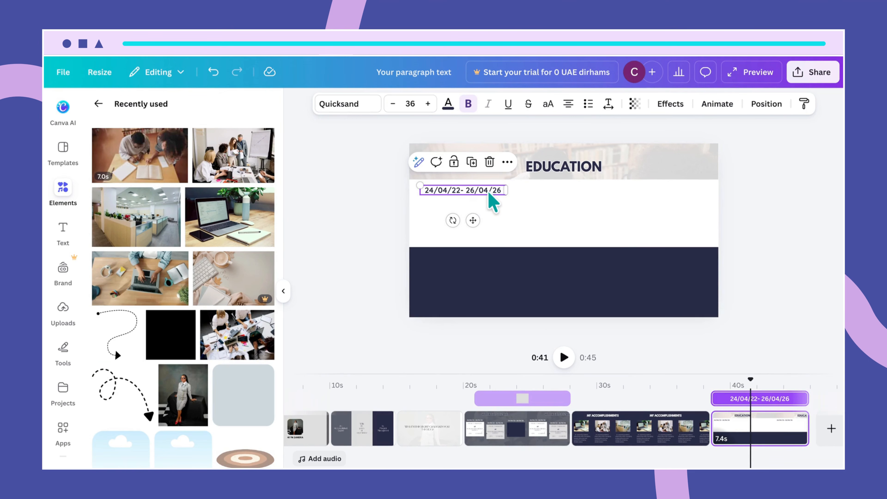
pyautogui.moveTo(488, 190); pyautogui.dragTo(486, 192)
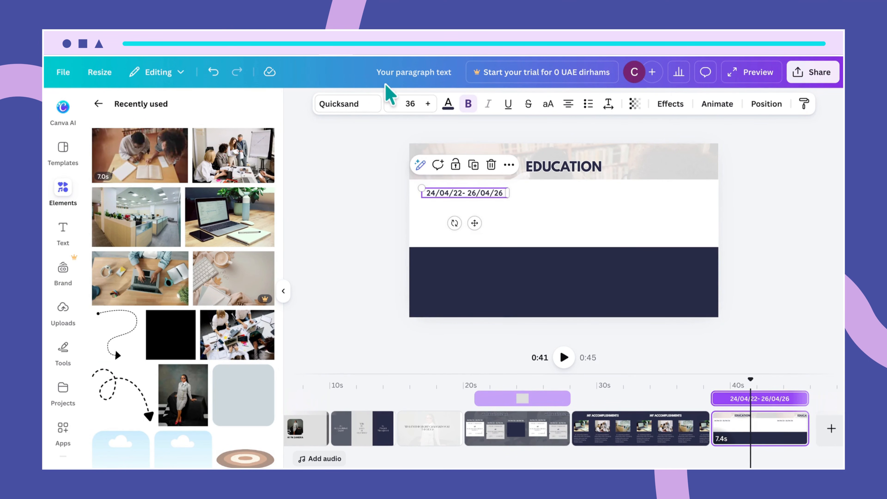
pyautogui.click(410, 105)
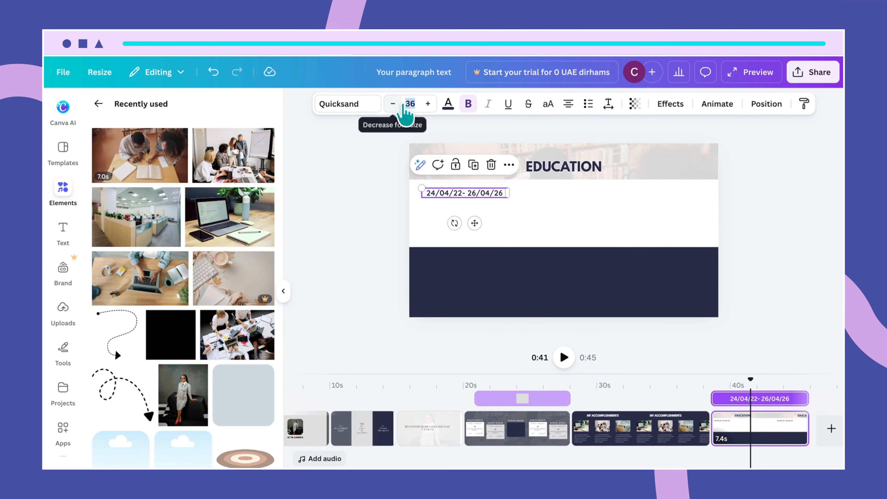
pyautogui.write('49')
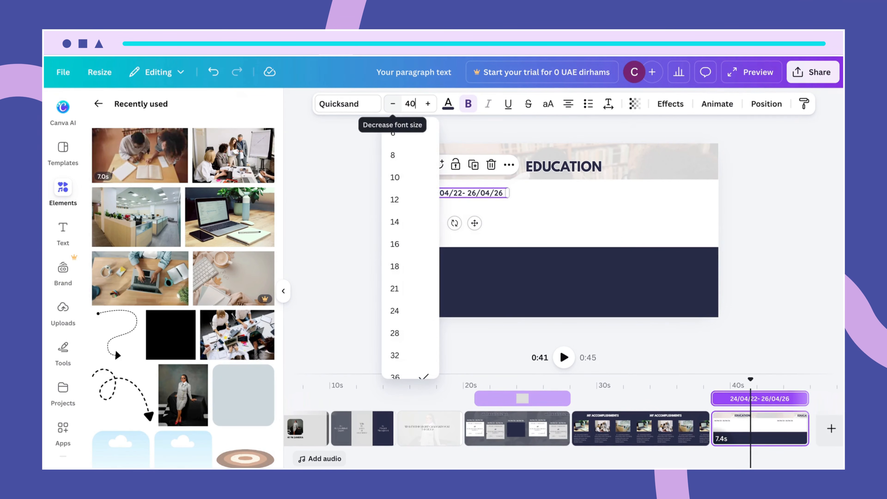
pyautogui.press('Return')
pyautogui.click(491, 349)
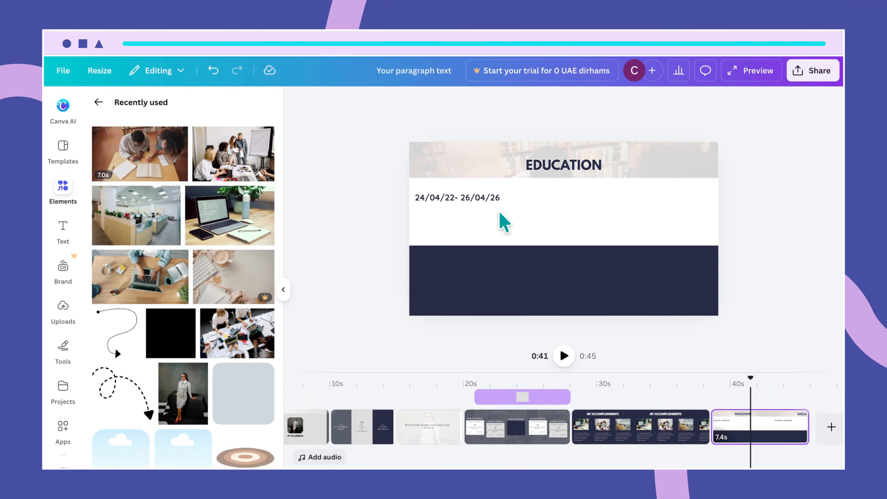
pyautogui.click(484, 201)
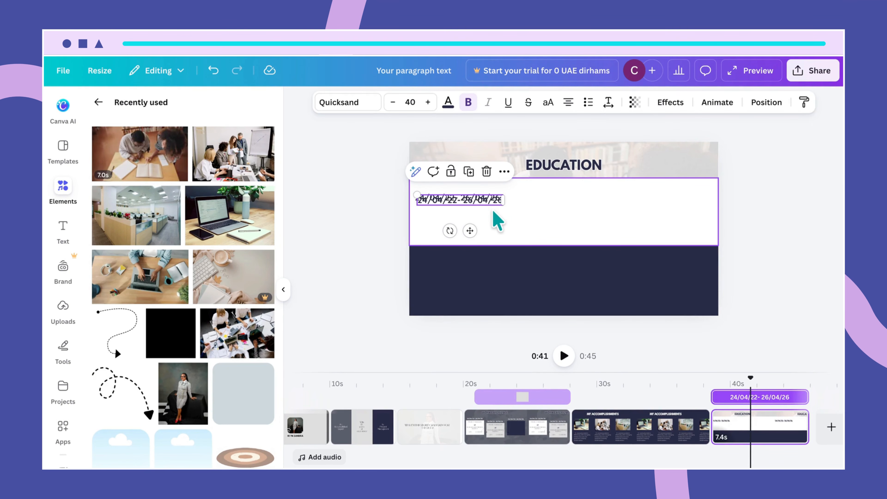
# - Duplicate the date, retype it as MASTERS DEGREE IN PROJECT MANAGEMENT, and widen the box
pyautogui.hotkey('ctrl', 'd')
pyautogui.doubleClick(488, 211)
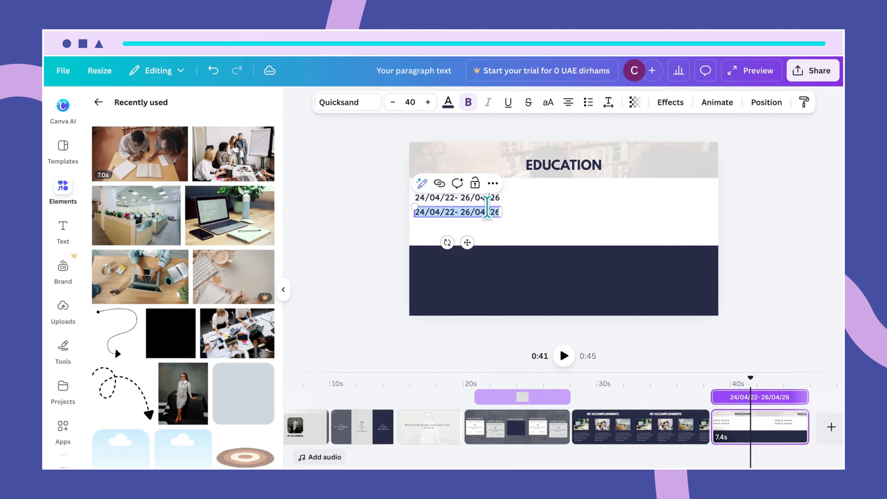
pyautogui.write('M')
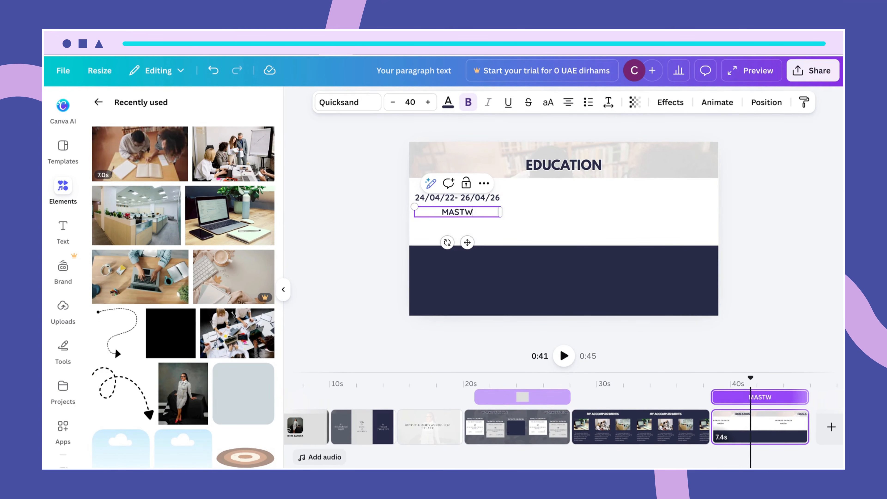
pyautogui.write('ASTERS DEGREE IN PROJECT MANAG')
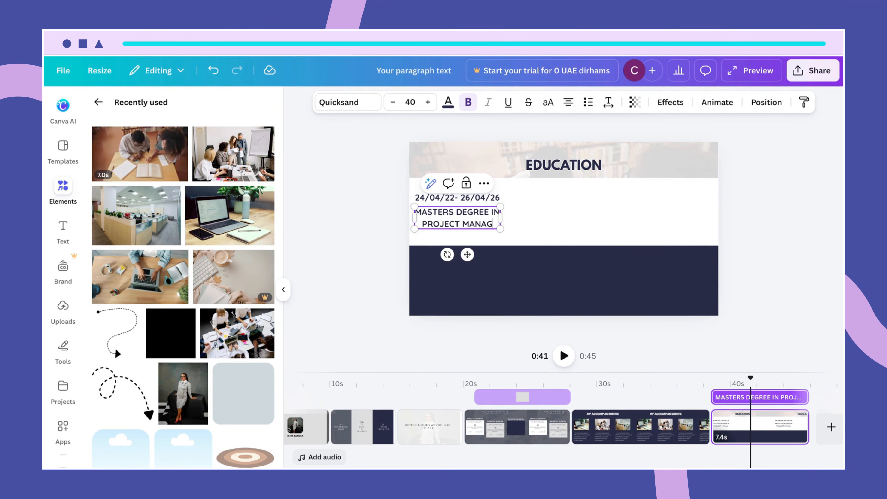
pyautogui.write('EMENT')
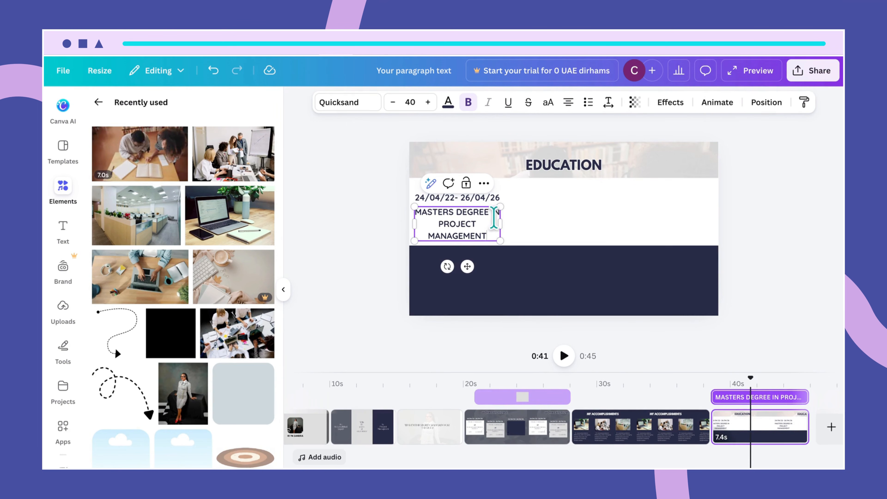
pyautogui.moveTo(506, 221); pyautogui.dragTo(619, 214)
# - Left-align the degree text, line it up with the date, and set size 30
pyautogui.click(620, 241)
pyautogui.click(588, 211)
pyautogui.moveTo(581, 207); pyautogui.dragTo(583, 207)
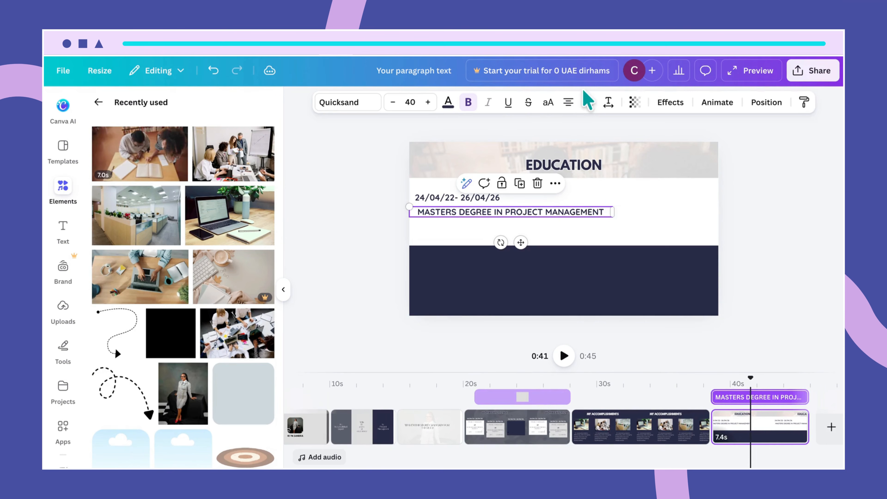
pyautogui.click(569, 102)
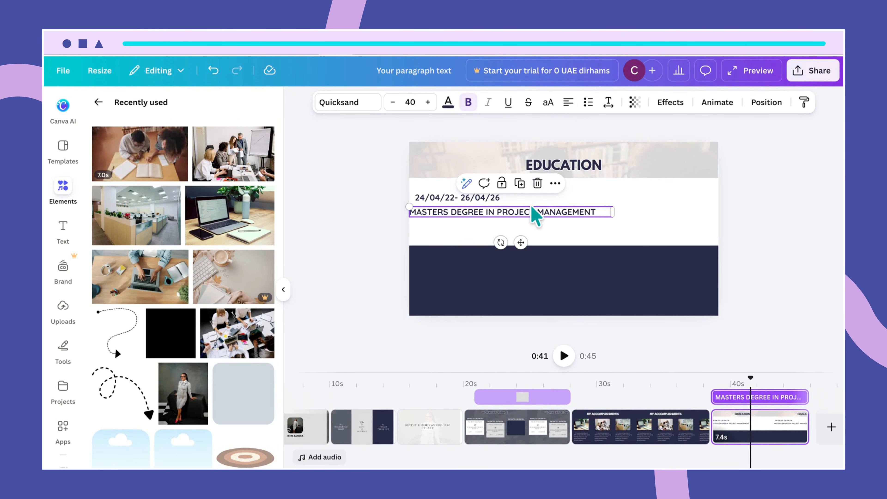
pyautogui.moveTo(538, 213); pyautogui.dragTo(543, 213)
pyautogui.click(401, 102)
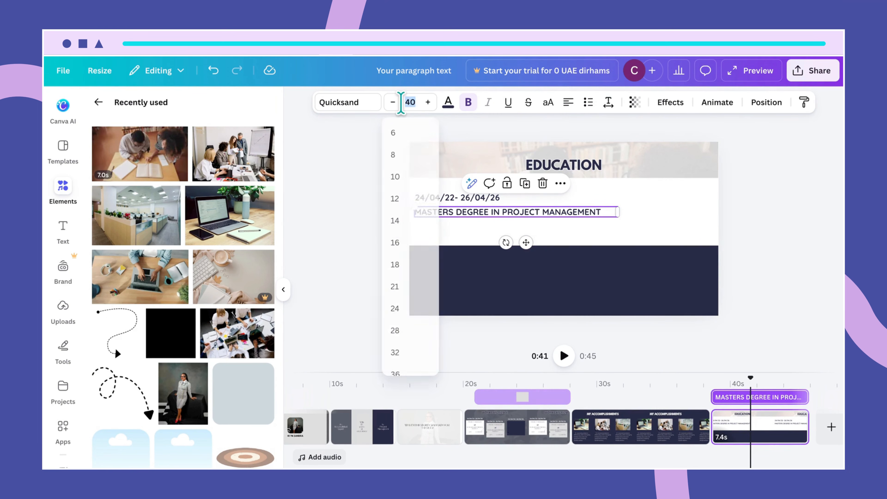
pyautogui.write('30')
pyautogui.press('Return')
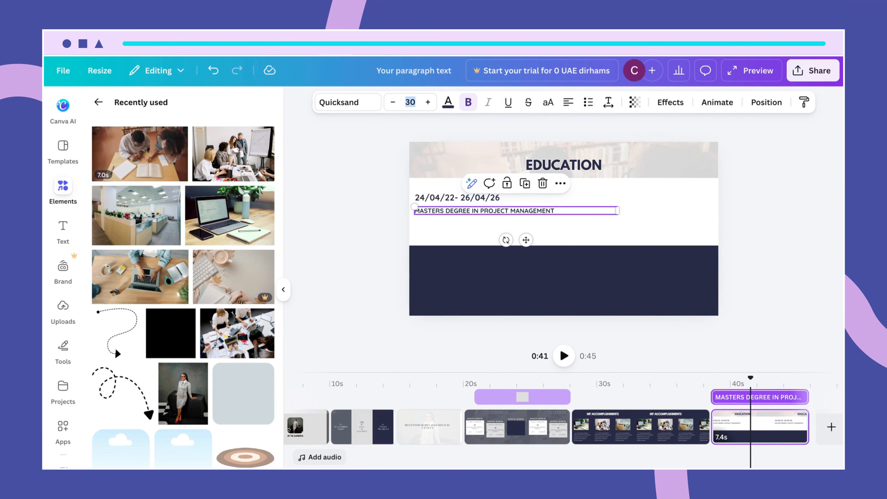
pyautogui.click(549, 234)
# - Copy the degree line just below and retype it as 'Project management, Cost and'
pyautogui.click(542, 212)
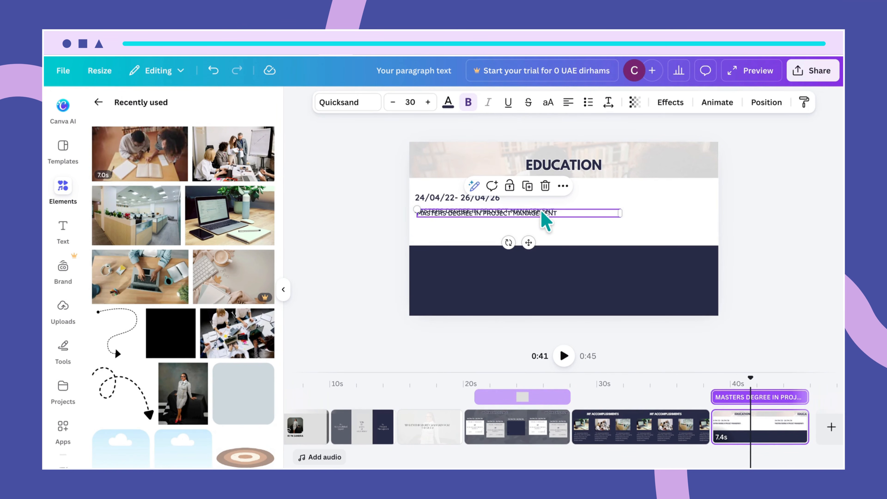
pyautogui.moveTo(555, 211); pyautogui.dragTo(554, 224)
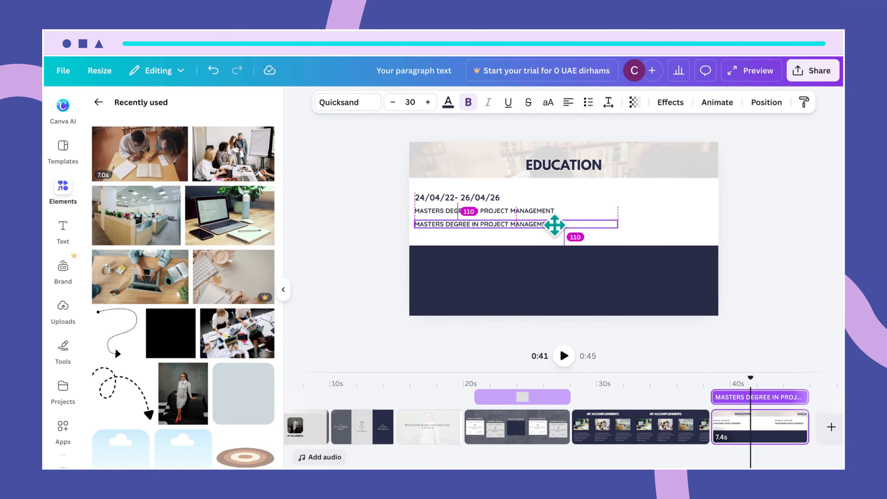
pyautogui.doubleClick(555, 224)
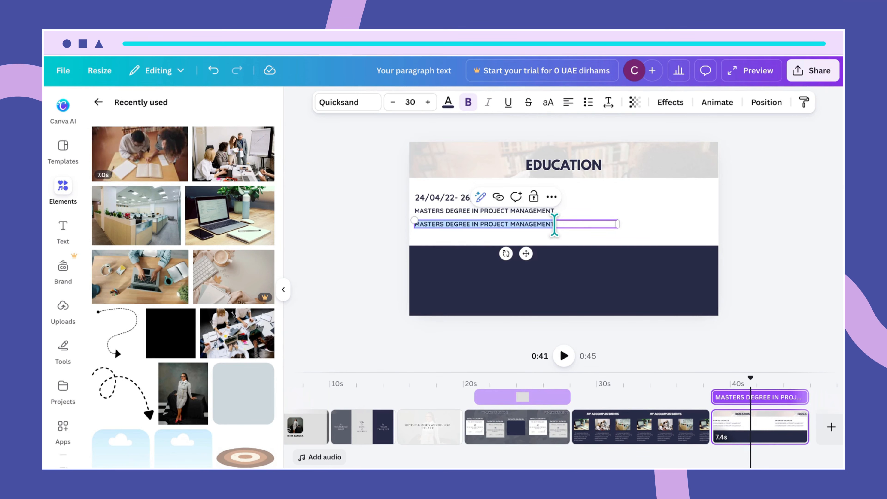
pyautogui.write('Project management')
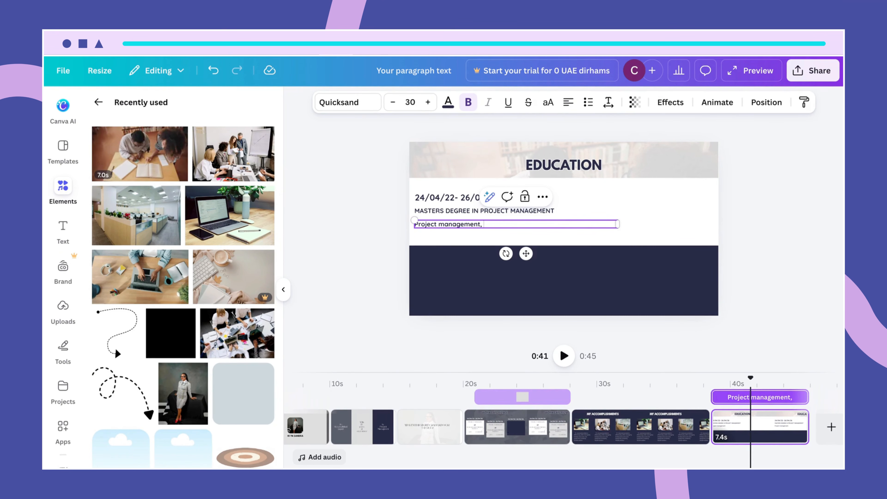
pyautogui.write(', Cost asnd')
pyautogui.press('BackSpace')
pyautogui.press('BackSpace')
pyautogui.write('nd budget management, Risk')
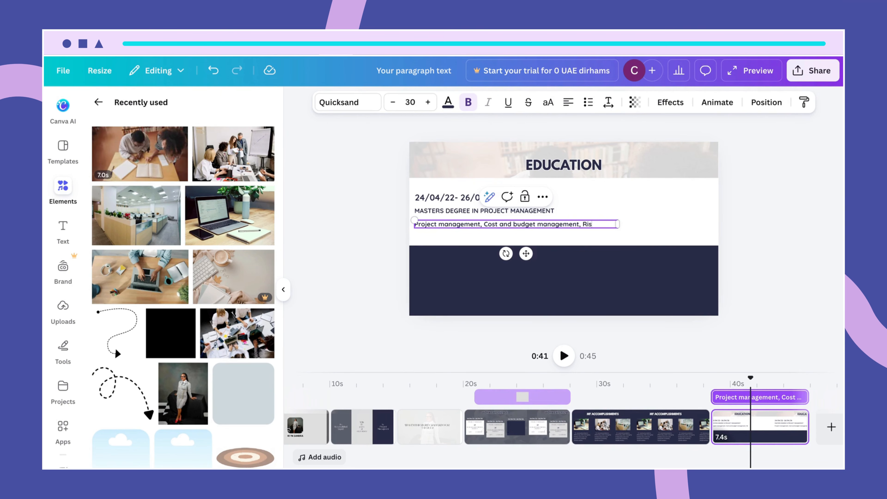
# - Finish the description with 'Risk managment' on one line and nudge the degree heading down
pyautogui.write('gment')
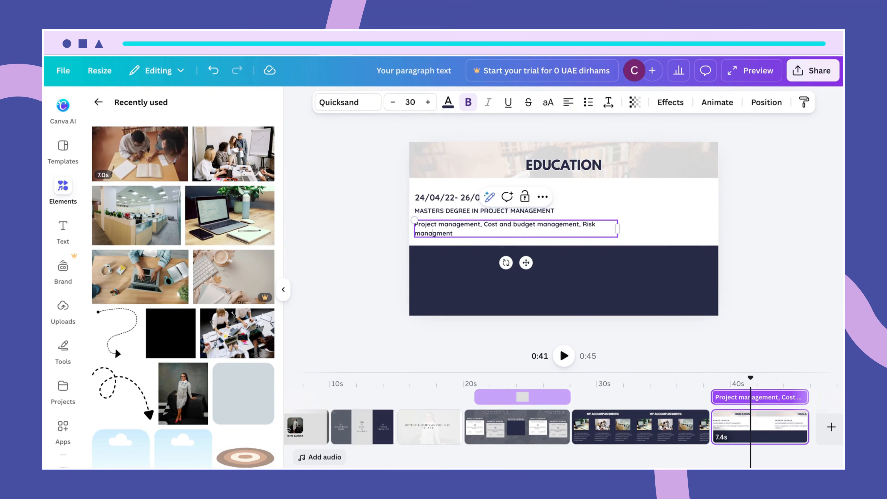
pyautogui.moveTo(622, 227); pyautogui.dragTo(653, 227)
pyautogui.click(676, 246)
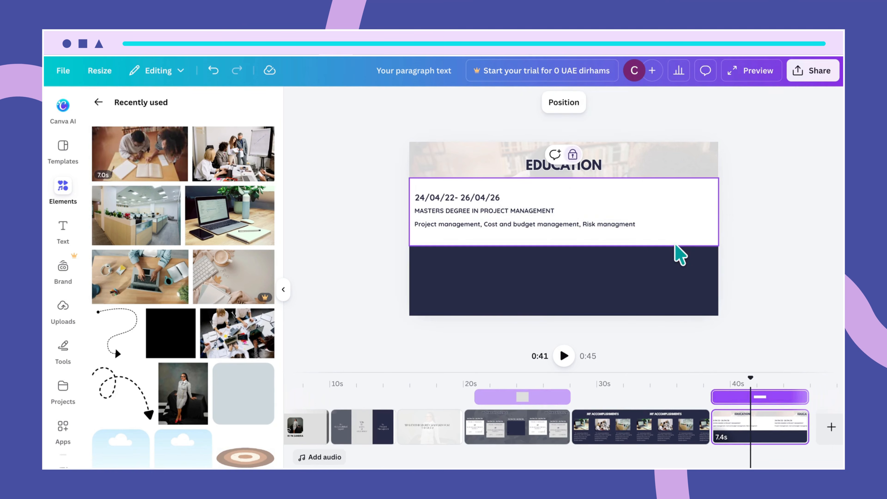
pyautogui.click(564, 214)
pyautogui.moveTo(563, 213); pyautogui.dragTo(563, 216)
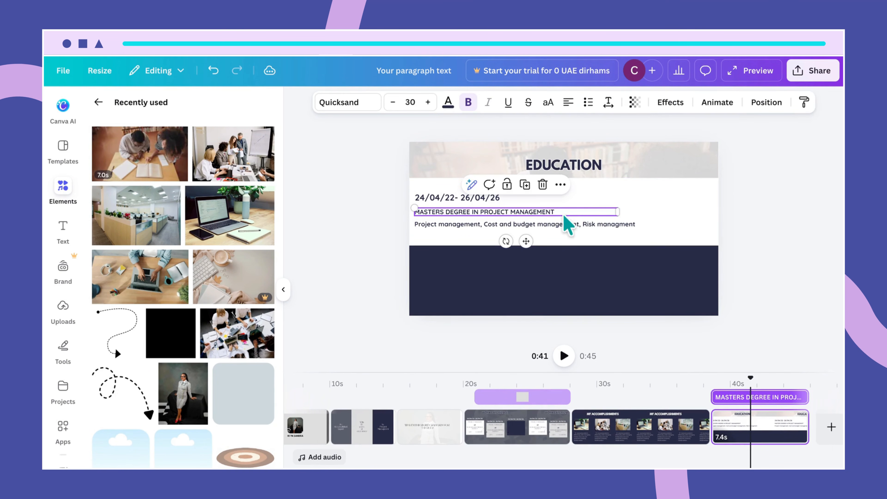
# - Lock the white education box and select the date, degree and description lines
pyautogui.click(641, 240)
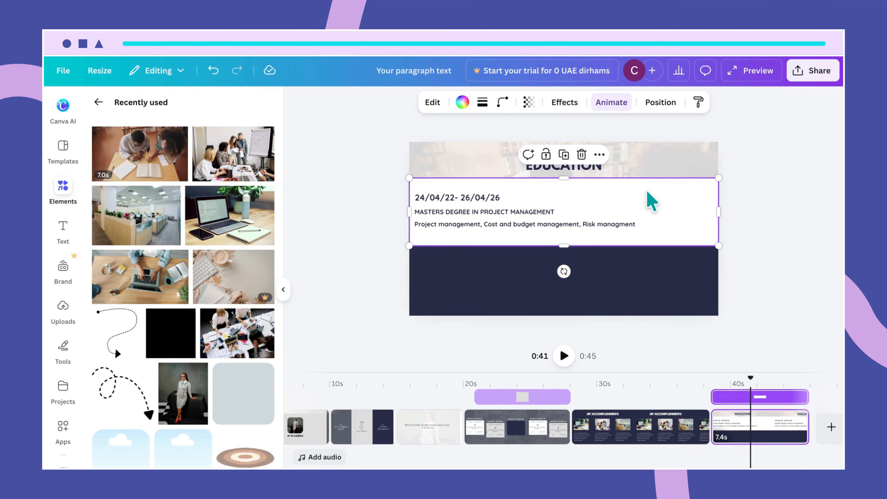
pyautogui.click(546, 156)
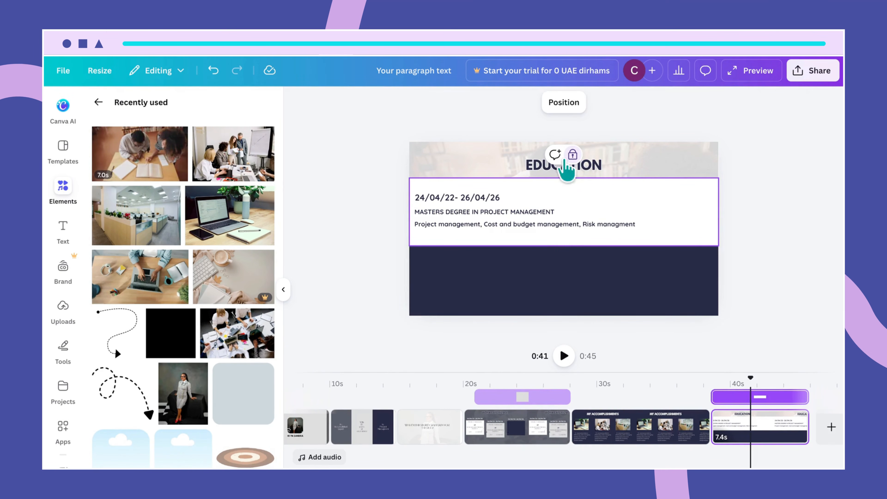
pyautogui.moveTo(416, 188); pyautogui.dragTo(617, 241)
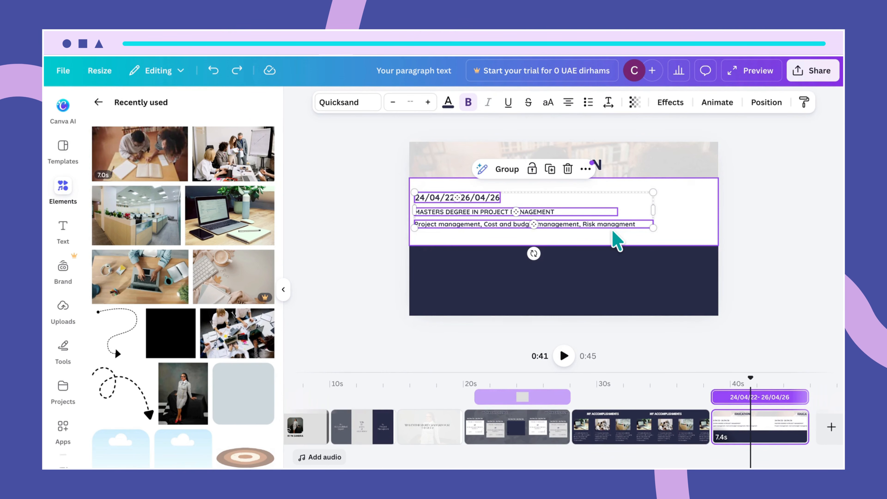
# - Paste a copy of the three text lines onto the dark lower band and colour it white
pyautogui.click(498, 282)
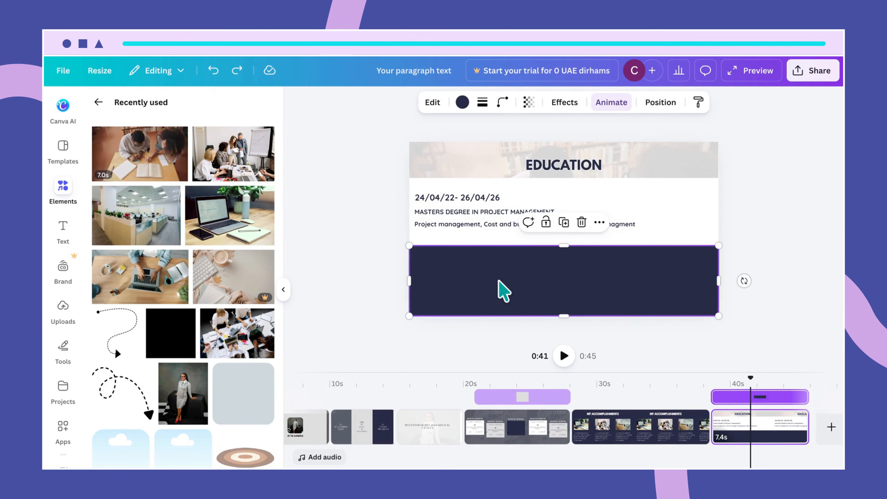
pyautogui.hotkey('ctrl', 'v')
pyautogui.moveTo(495, 224); pyautogui.dragTo(495, 293)
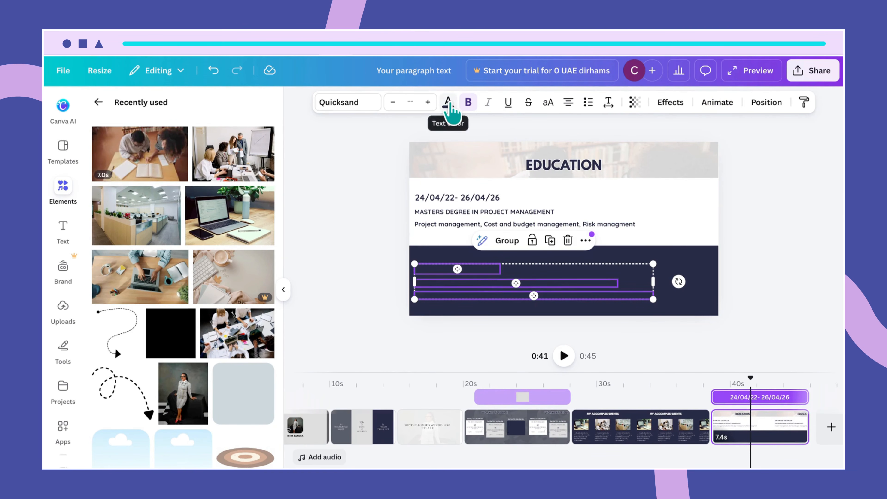
pyautogui.click(448, 102)
pyautogui.click(103, 211)
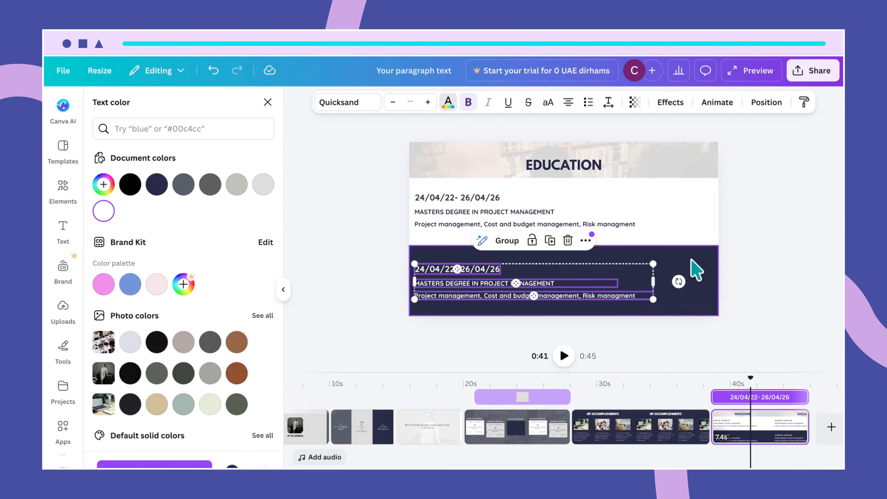
pyautogui.click(696, 270)
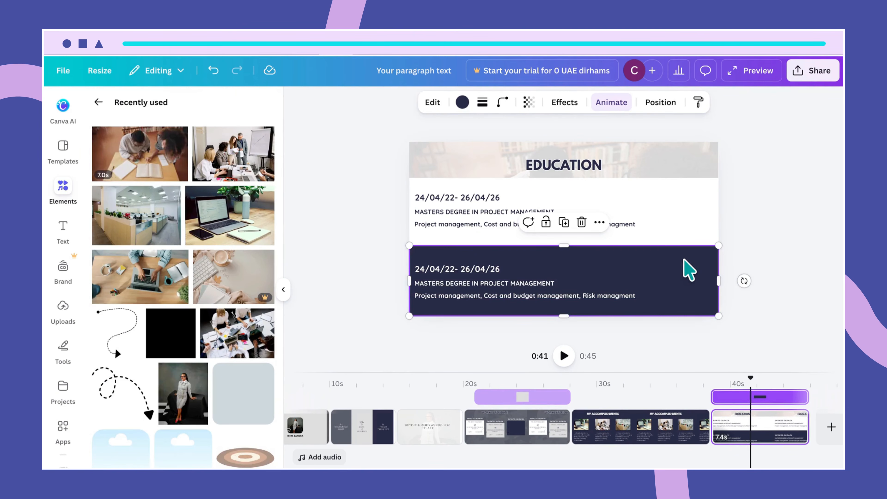
pyautogui.click(589, 297)
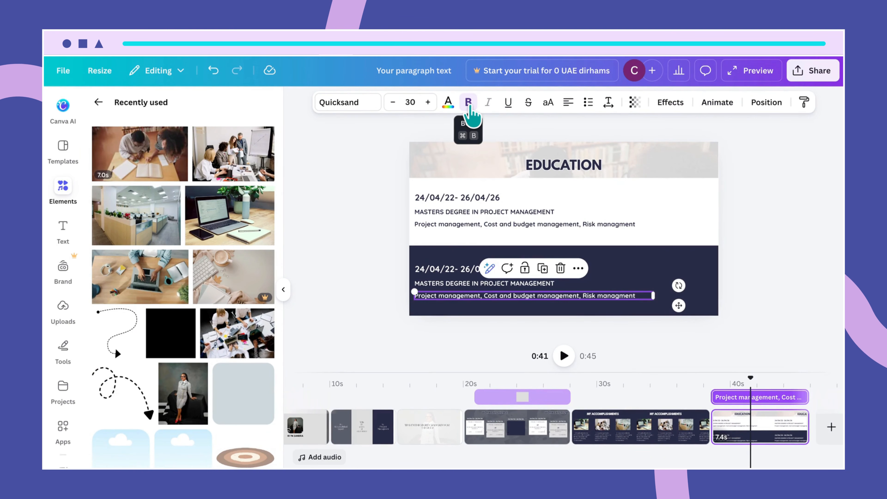
# - Turn bold off on both the top and lower Project management description lines
pyautogui.click(652, 224)
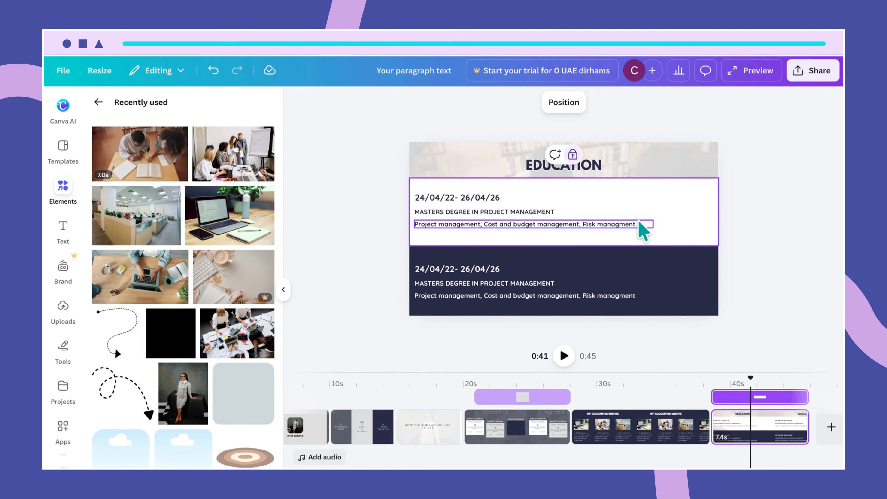
pyautogui.click(640, 226)
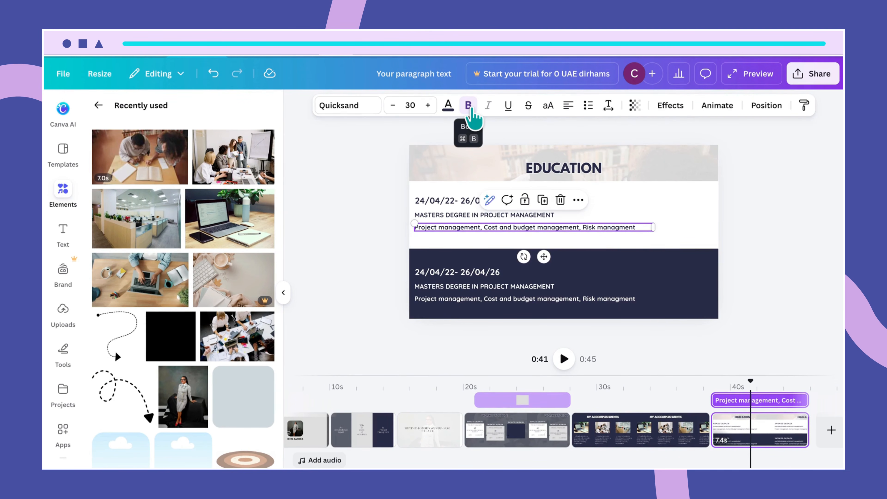
pyautogui.click(470, 109)
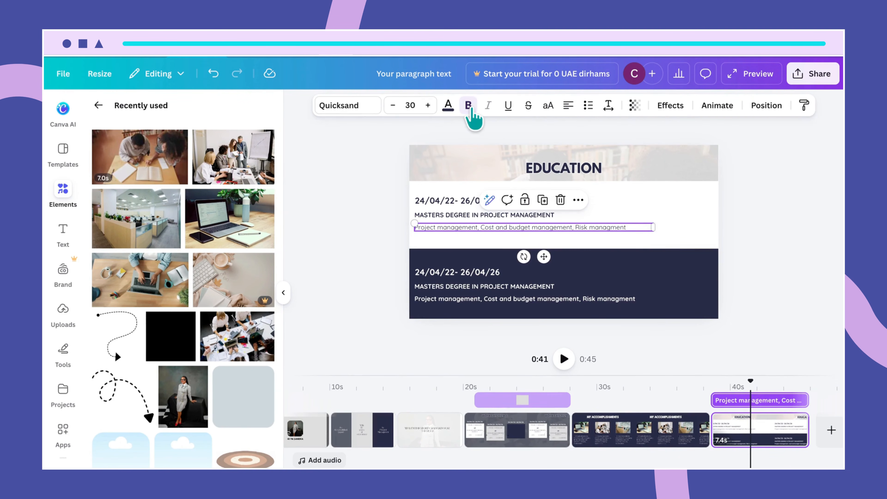
pyautogui.click(562, 298)
pyautogui.click(468, 106)
pyautogui.click(636, 275)
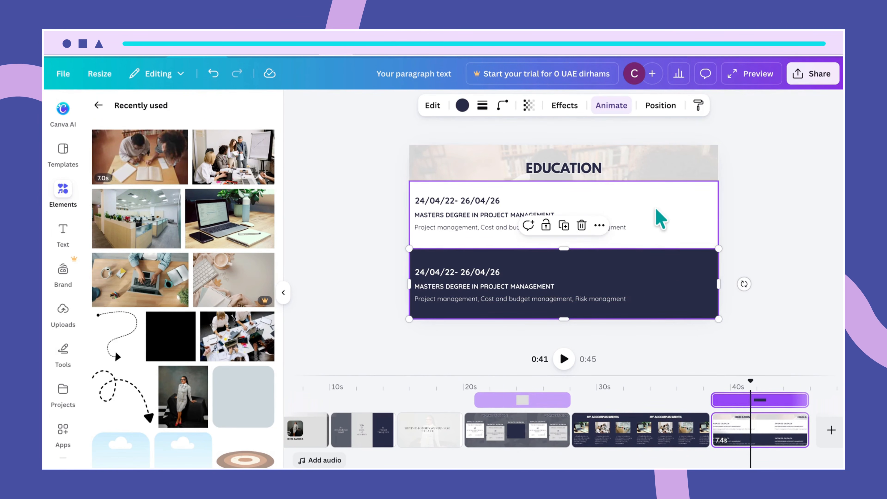
pyautogui.click(660, 234)
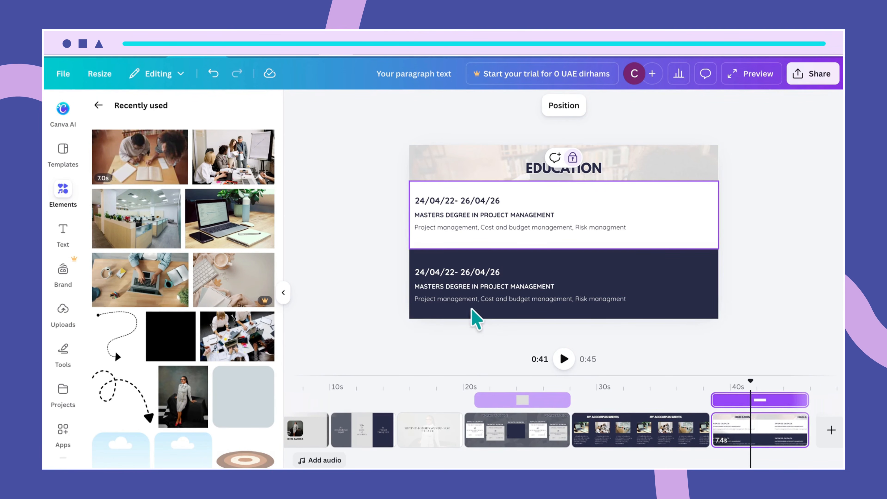
# - Replace MASTERS with Bachelors in the lower degree heading
pyautogui.click(470, 287)
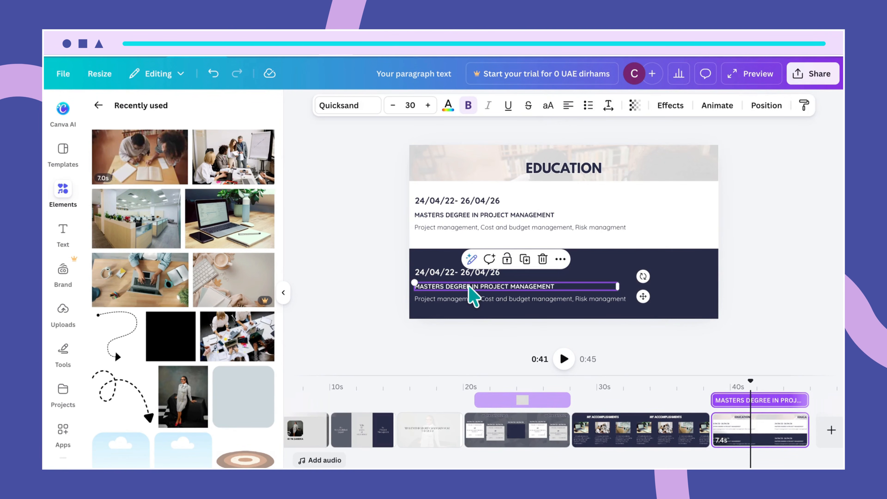
pyautogui.click(443, 286)
pyautogui.press('BackSpace')
pyautogui.press('BackSpace')
pyautogui.press('BackSpace')
pyautogui.press('BackSpace')
pyautogui.press('BackSpace')
pyautogui.press('BackSpace')
pyautogui.press('BackSpace')
pyautogui.write('Bachek')
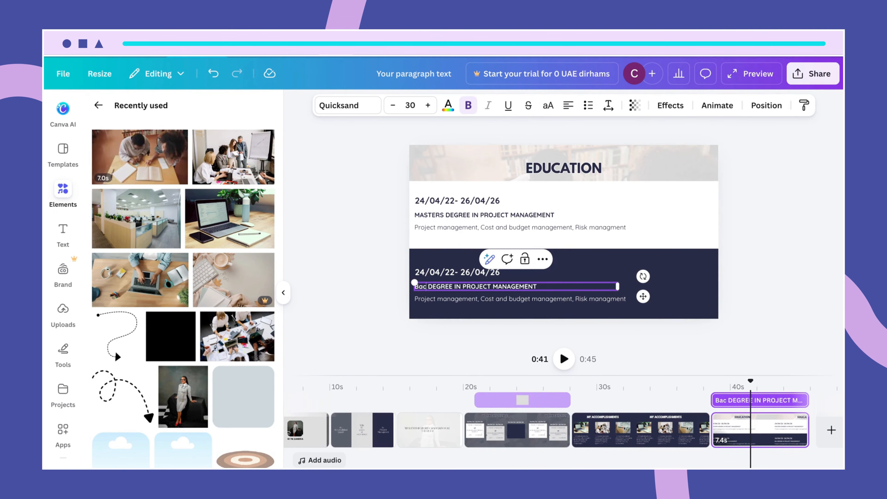
pyautogui.press('BackSpace')
pyautogui.press('BackSpace')
pyautogui.press('BackSpace')
pyautogui.press('BackSpace')
pyautogui.press('BackSpace')
pyautogui.press('BackSpace')
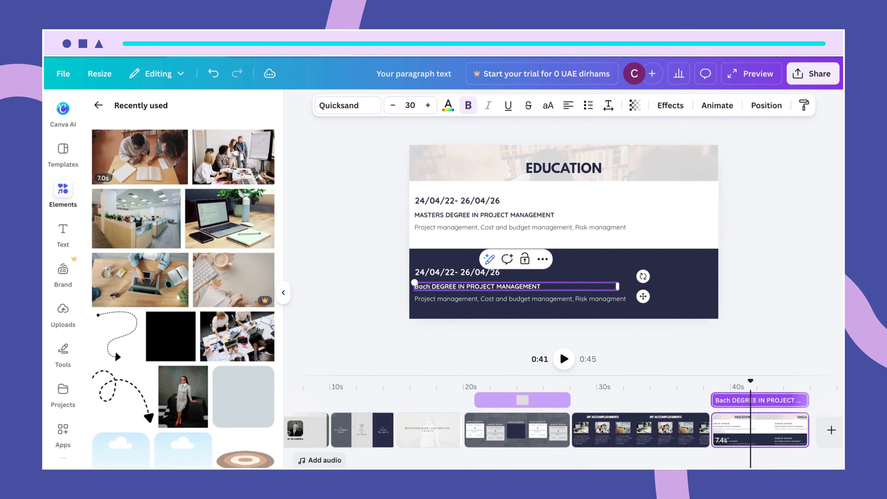
pyautogui.write('Bachelors')
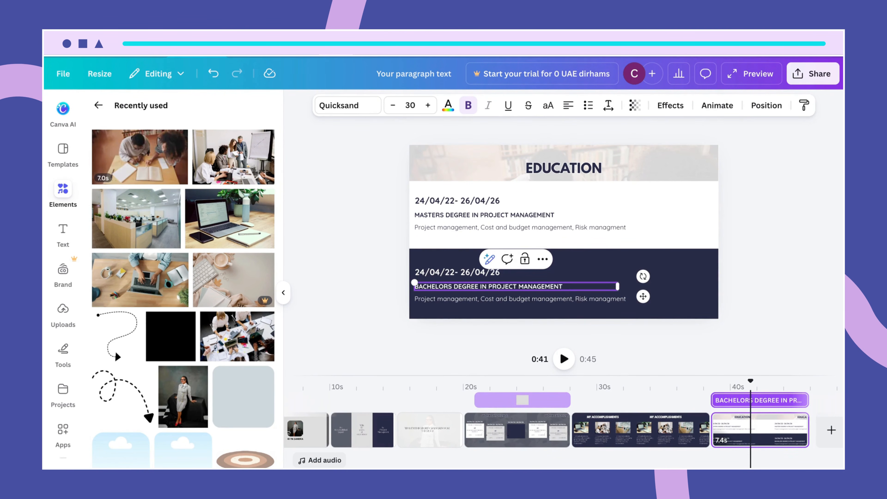
pyautogui.click(670, 314)
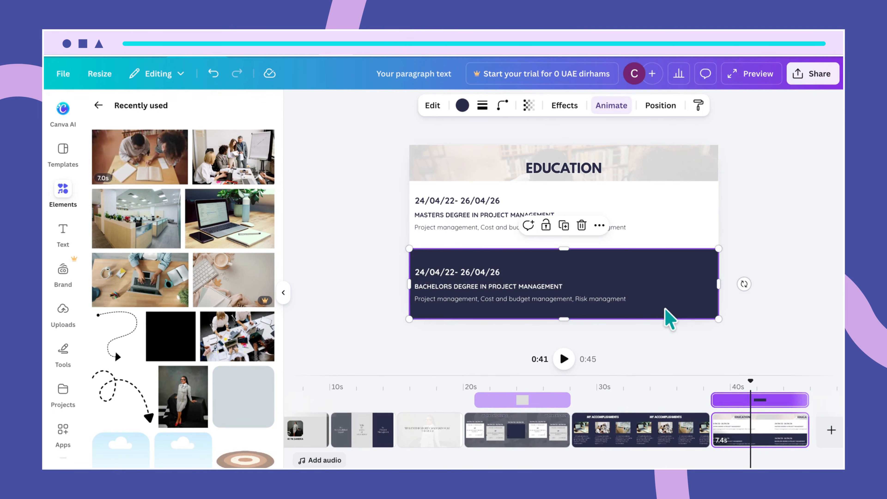
# - Pull the master's heading and description line closer together, then shift the text group slightly lower
pyautogui.moveTo(477, 226)
pyautogui.mouseDown()
pyautogui.moveTo(473, 215)
pyautogui.moveTo(478, 225)
pyautogui.mouseUp()
pyautogui.click(477, 232)
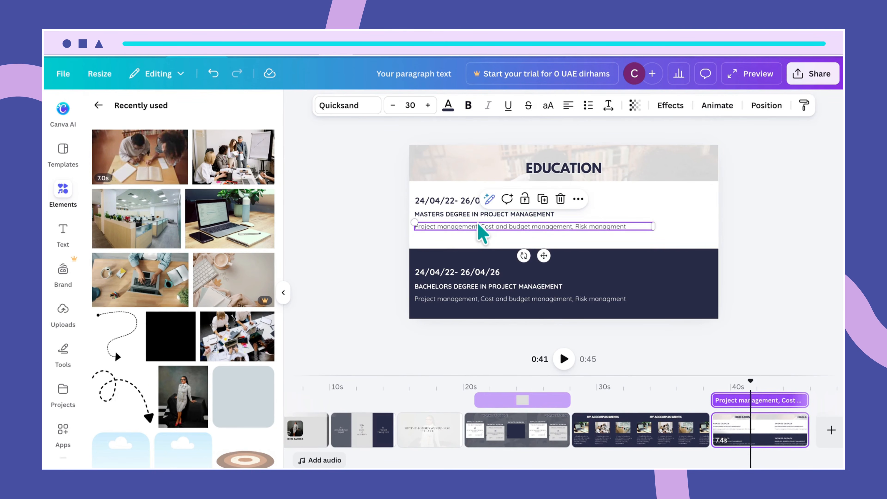
pyautogui.moveTo(479, 224); pyautogui.dragTo(466, 207)
pyautogui.click(468, 216)
pyautogui.click(471, 224)
pyautogui.click(470, 211)
pyautogui.click(455, 242)
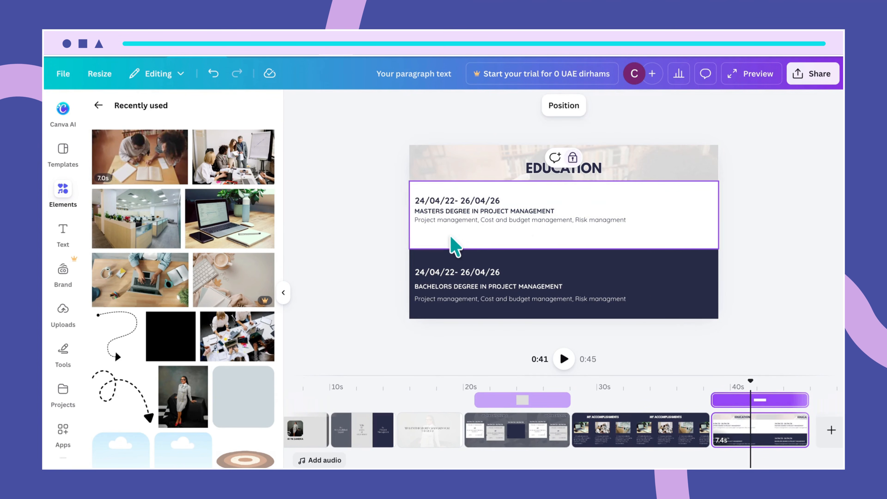
pyautogui.click(449, 218)
pyautogui.moveTo(449, 218); pyautogui.dragTo(451, 222)
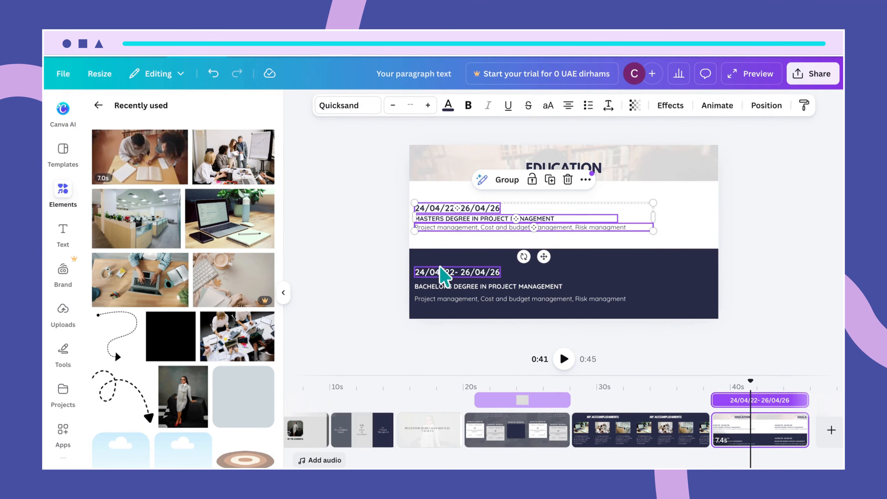
# - Tighten the spacing between the BACHELORS heading and its description line
pyautogui.click(436, 286)
pyautogui.moveTo(436, 286); pyautogui.dragTo(446, 294)
pyautogui.click(445, 301)
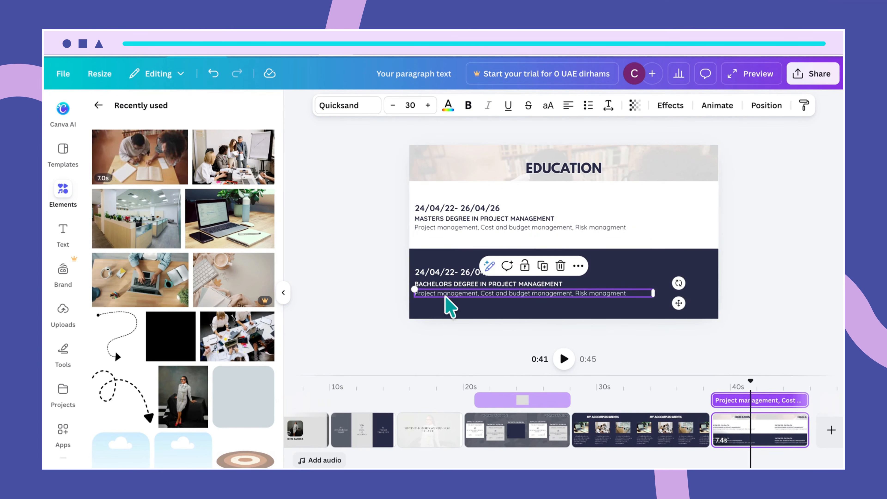
pyautogui.click(441, 285)
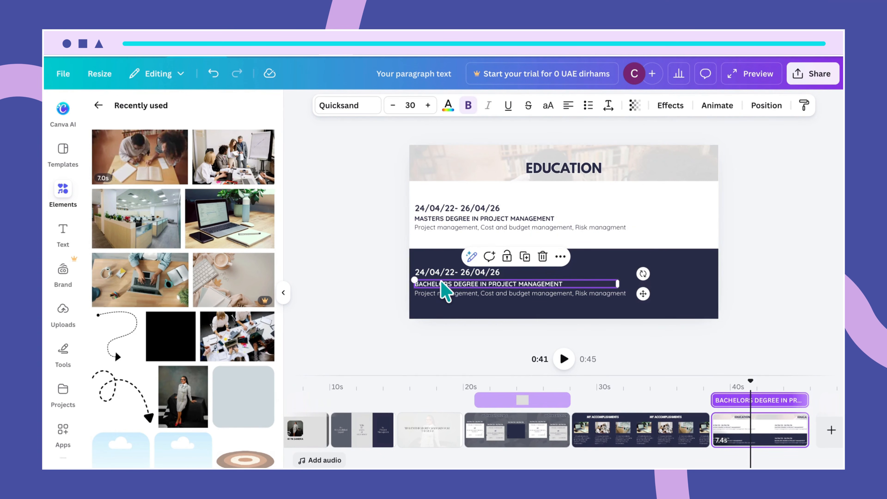
pyautogui.moveTo(441, 284); pyautogui.dragTo(452, 294)
pyautogui.click(452, 297)
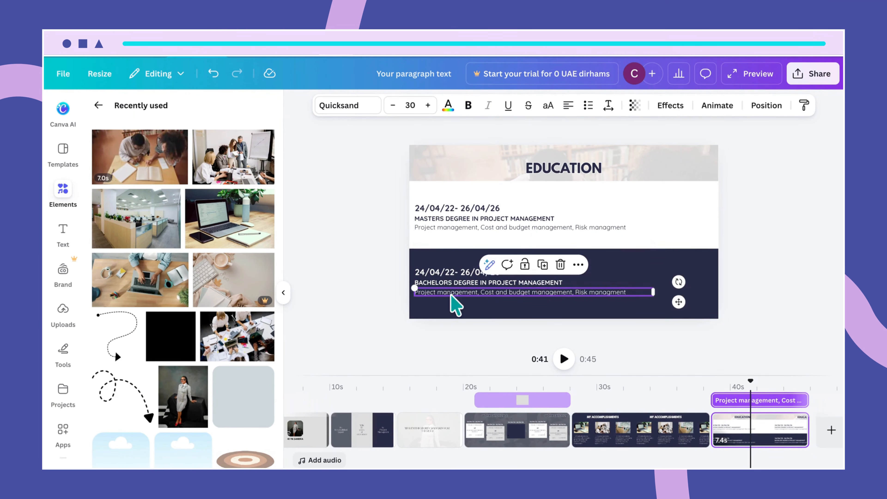
# - Lock the dark lower band, reposition the bachelor's text group, and select the master's text lines
pyautogui.click(421, 258)
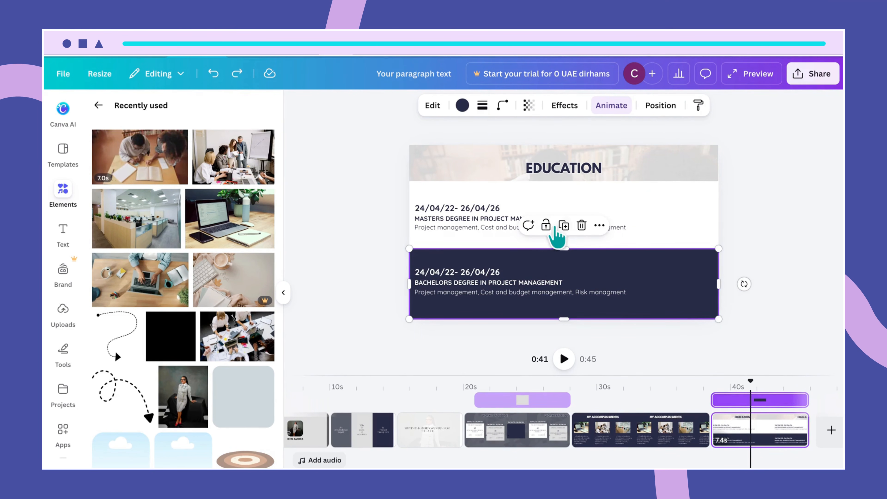
pyautogui.click(546, 225)
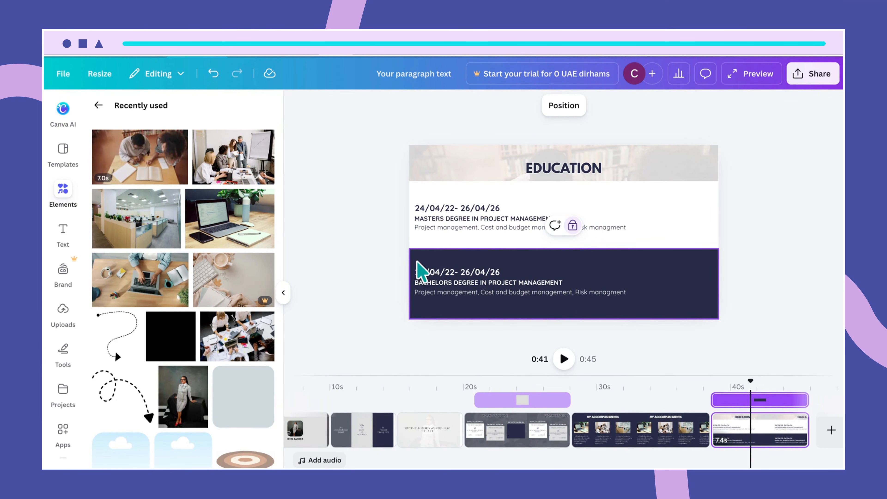
pyautogui.moveTo(418, 260); pyautogui.dragTo(478, 290)
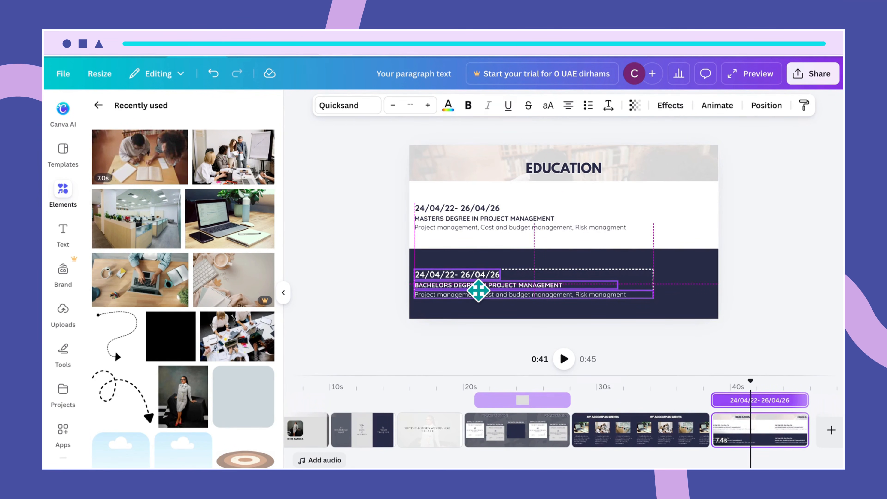
pyautogui.moveTo(478, 290); pyautogui.dragTo(479, 290)
pyautogui.click(640, 313)
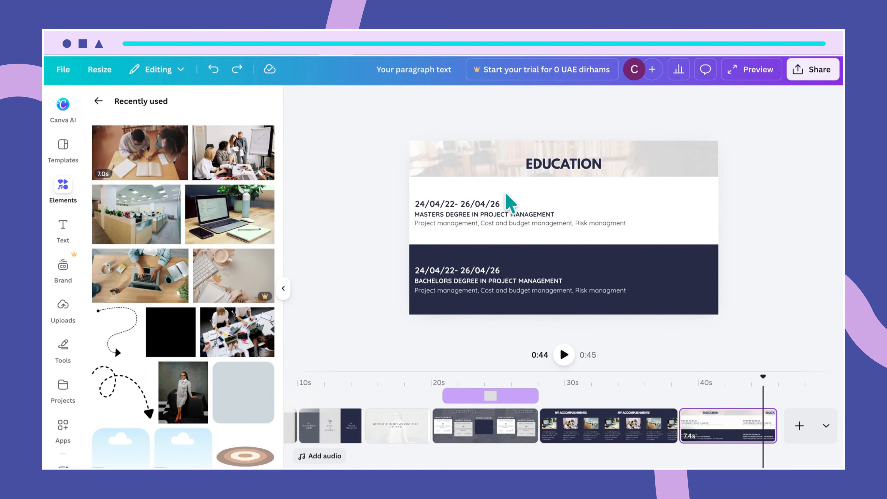
pyautogui.click(497, 199)
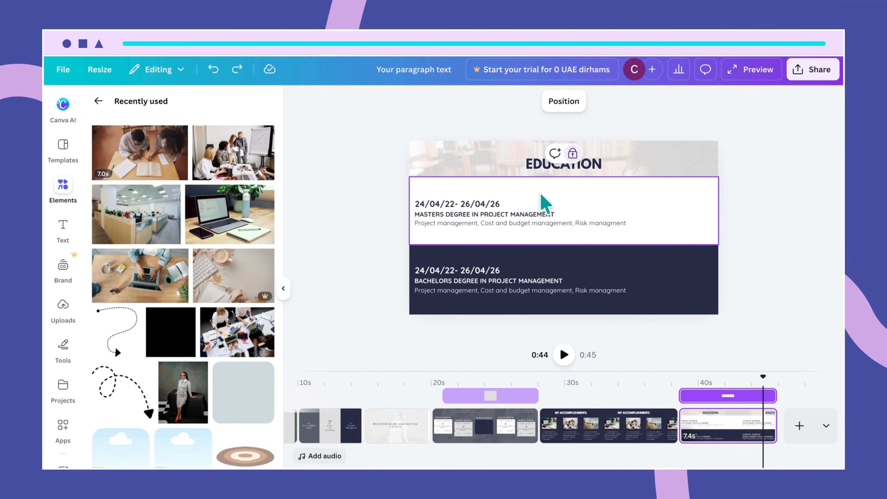
pyautogui.moveTo(465, 182); pyautogui.dragTo(545, 210)
# - Group the master's text lines and the bachelor's text lines into two groups
pyautogui.click(505, 176)
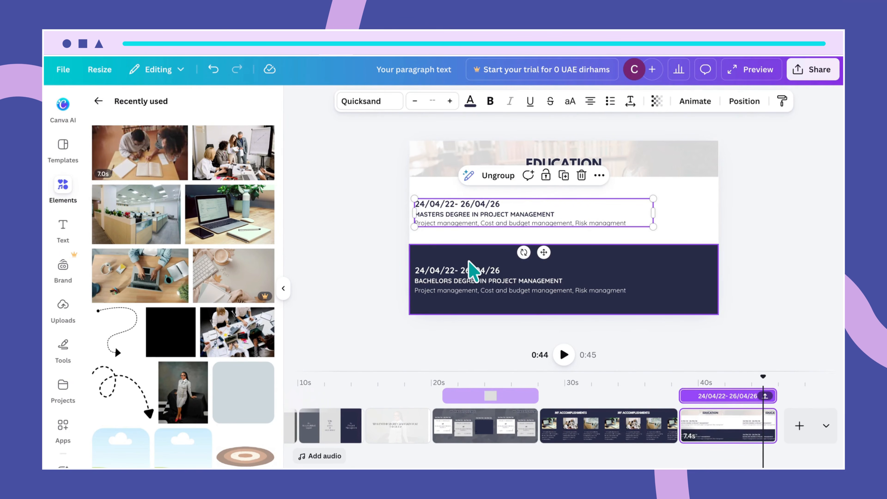
pyautogui.moveTo(466, 256); pyautogui.dragTo(505, 292)
pyautogui.click(504, 242)
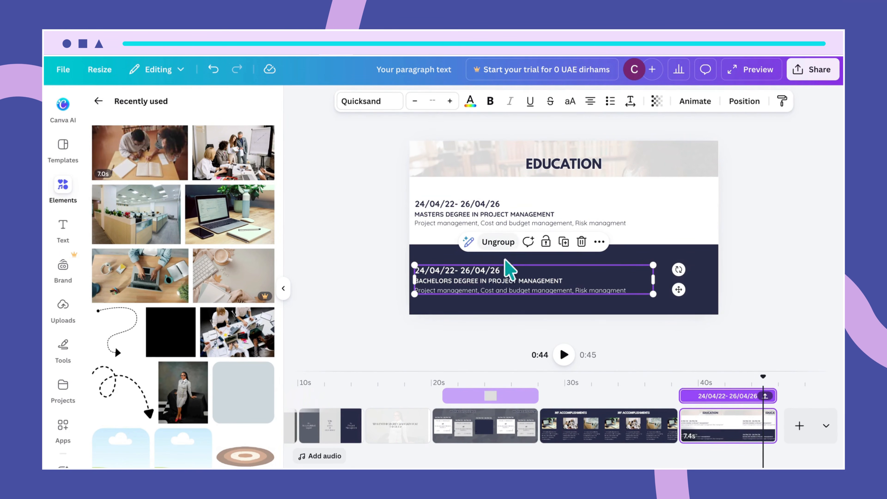
# - Give the master's text group the Clarify element animation
pyautogui.click(595, 211)
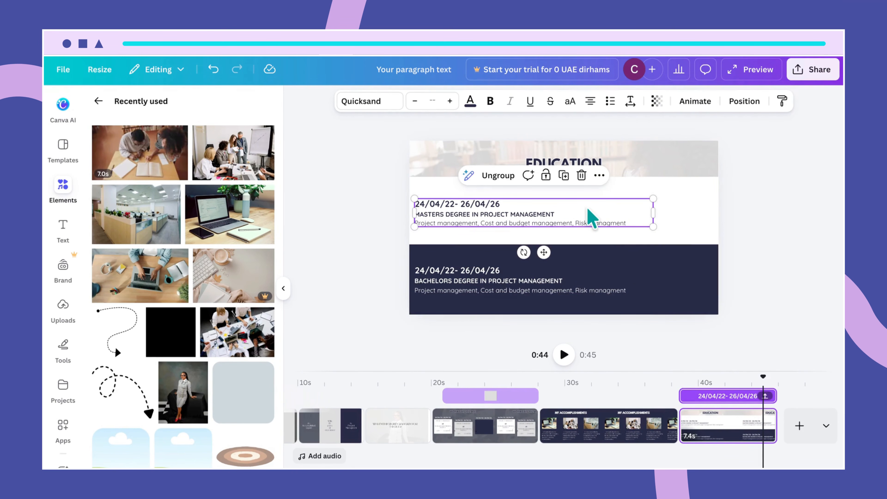
pyautogui.click(693, 102)
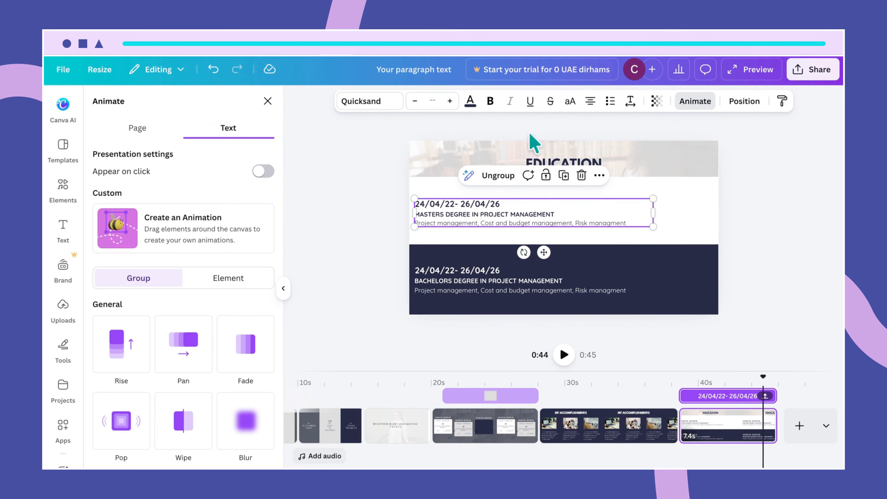
pyautogui.scroll(-1, 220, 382)
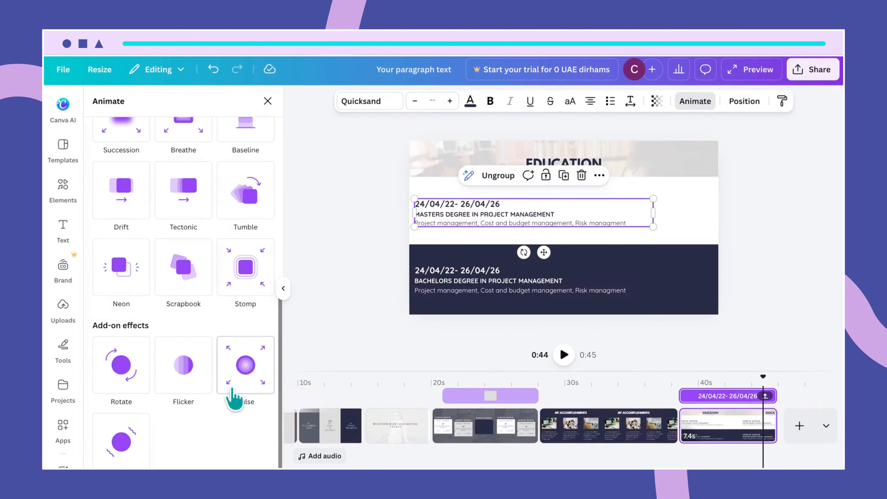
pyautogui.scroll(2, 233, 392)
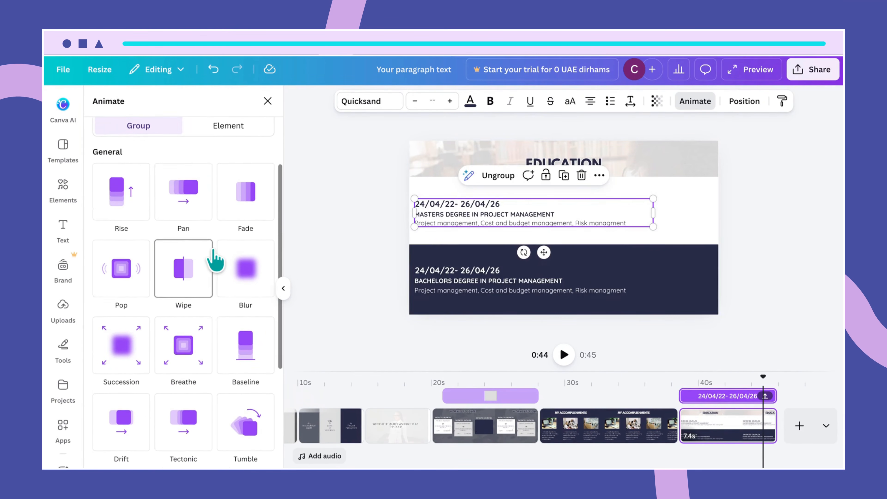
pyautogui.scroll(-4, 215, 259)
pyautogui.scroll(-5, 215, 258)
pyautogui.scroll(5, 215, 259)
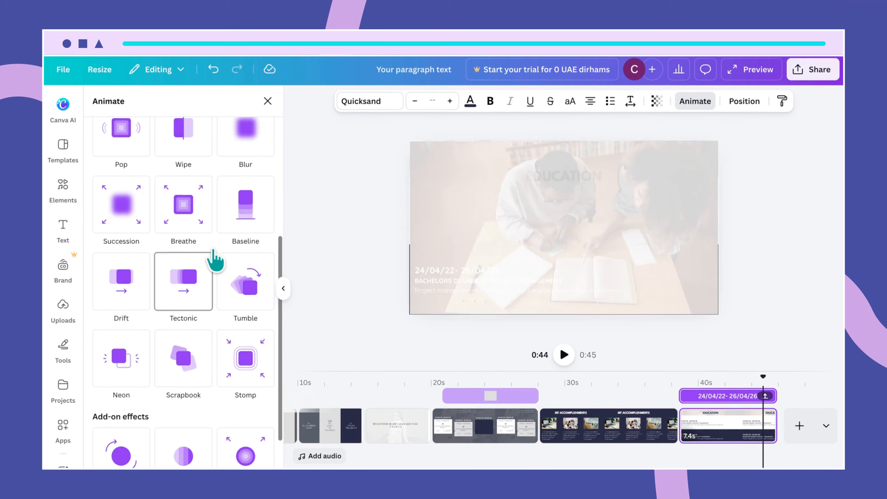
pyautogui.scroll(3, 215, 258)
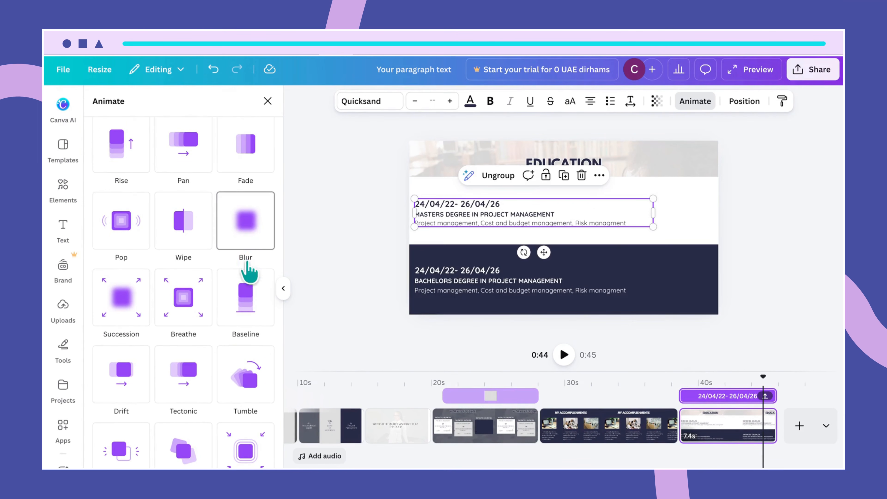
pyautogui.scroll(6, 255, 296)
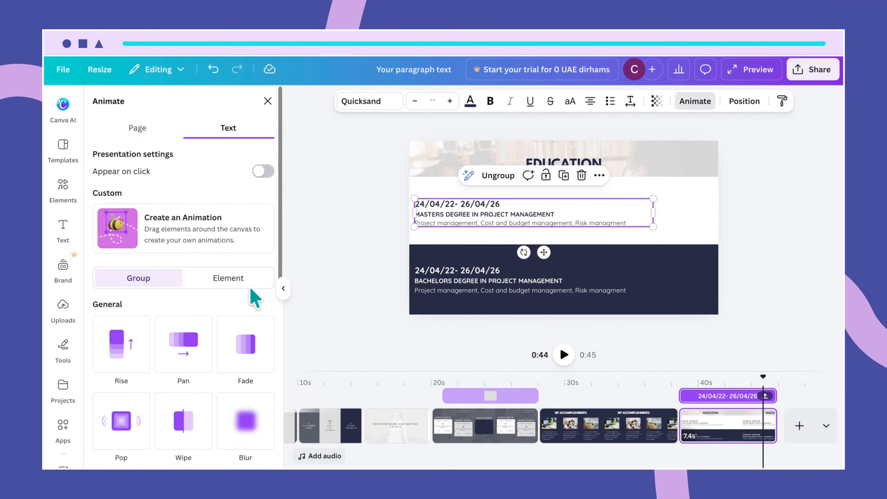
pyautogui.click(241, 277)
pyautogui.scroll(-7, 240, 314)
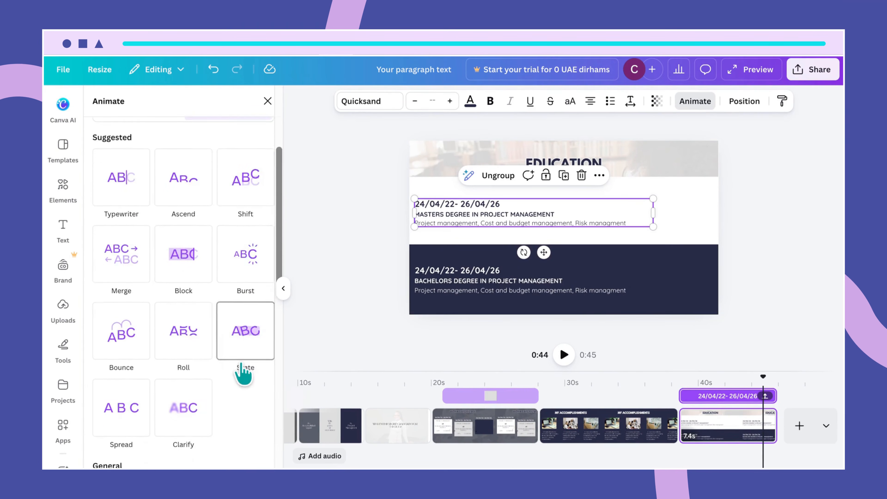
pyautogui.scroll(-3, 244, 374)
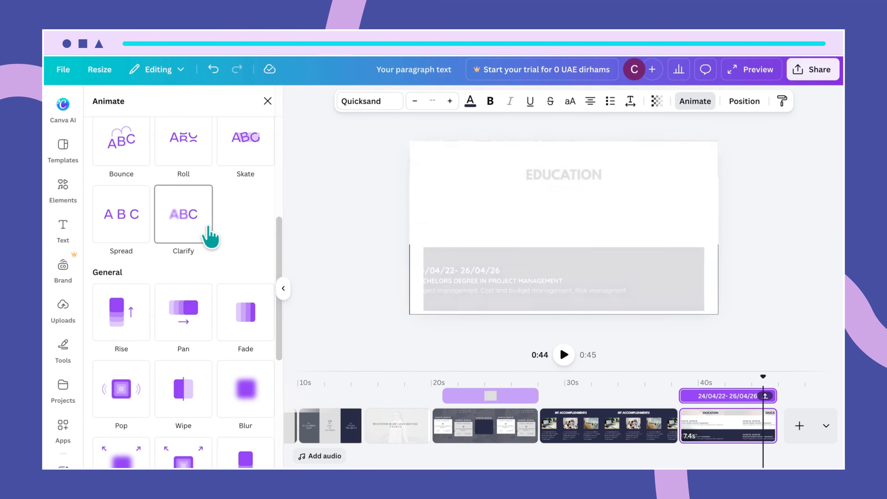
pyautogui.click(198, 223)
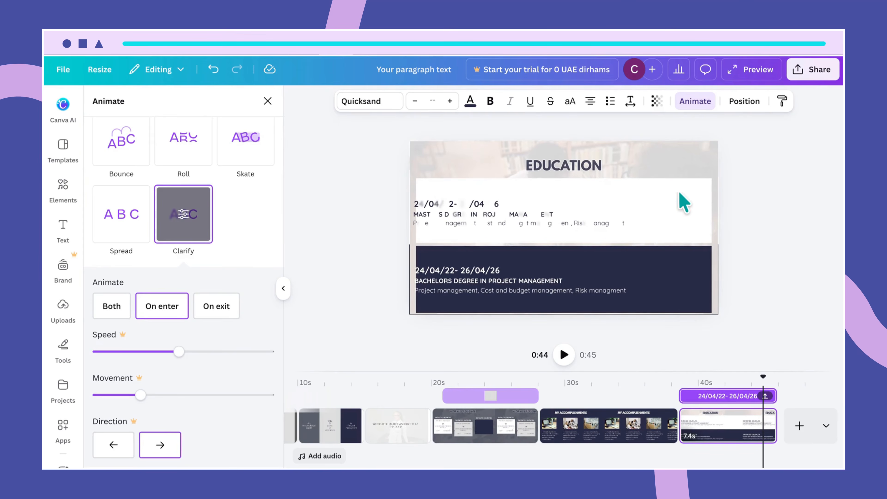
pyautogui.click(683, 201)
pyautogui.click(685, 167)
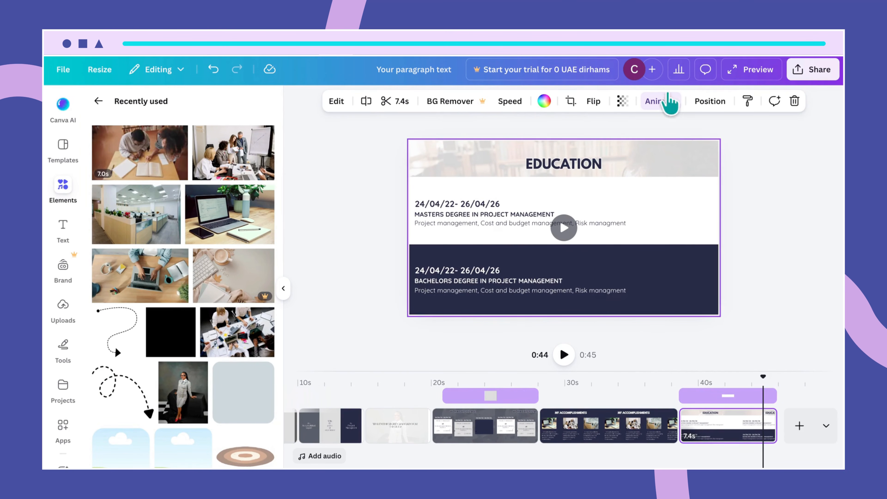
# - Apply the Clarify element animation to the bachelor's text group
pyautogui.click(567, 287)
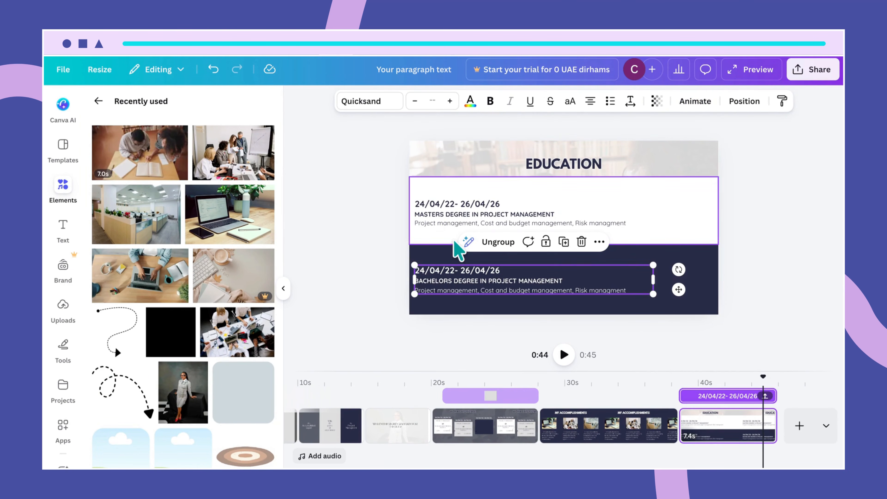
pyautogui.click(686, 105)
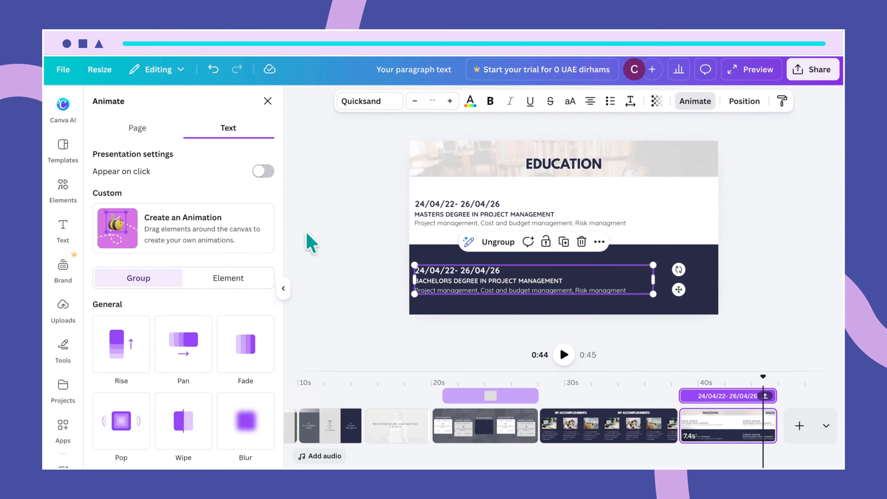
pyautogui.click(220, 280)
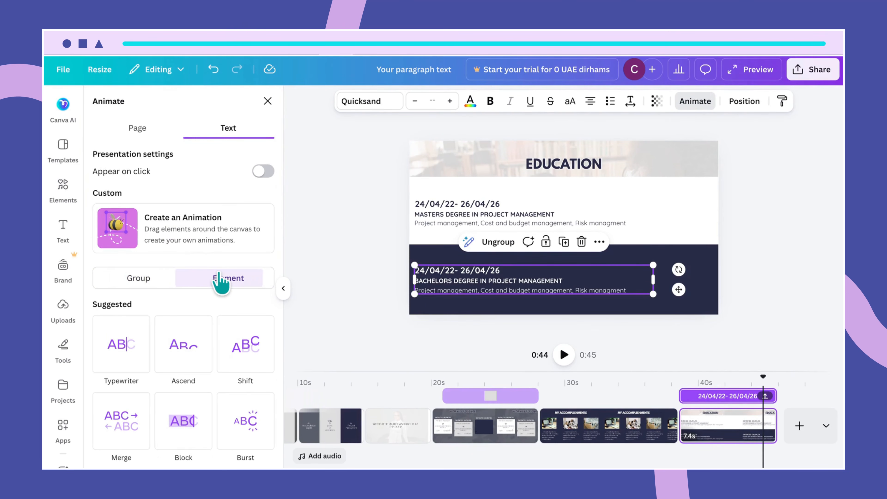
pyautogui.scroll(-7, 222, 315)
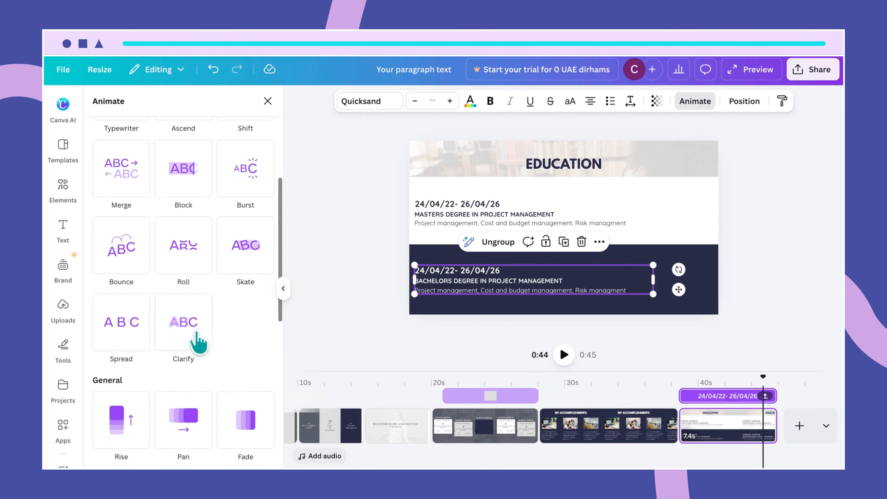
pyautogui.click(200, 337)
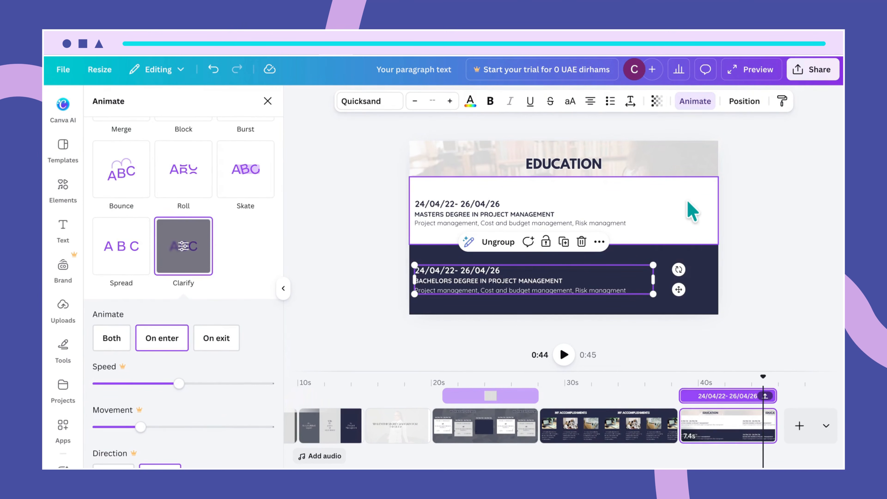
# - Unlock the white panel and remove its Breathe animation
pyautogui.click(688, 203)
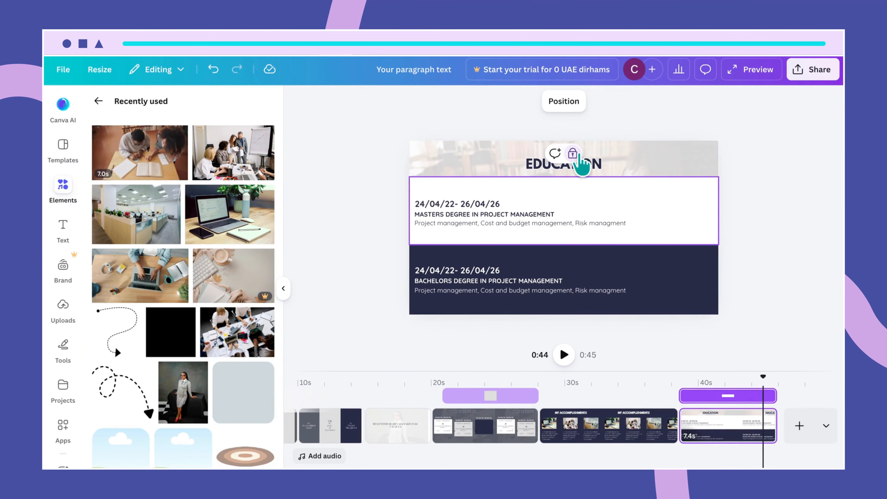
pyautogui.click(574, 155)
pyautogui.moveTo(620, 212); pyautogui.dragTo(641, 234)
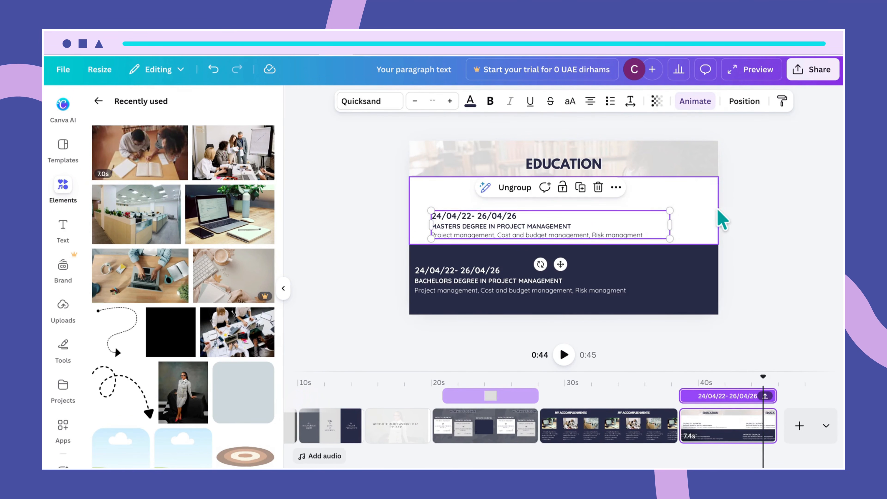
pyautogui.hotkey('ctrl', 'z')
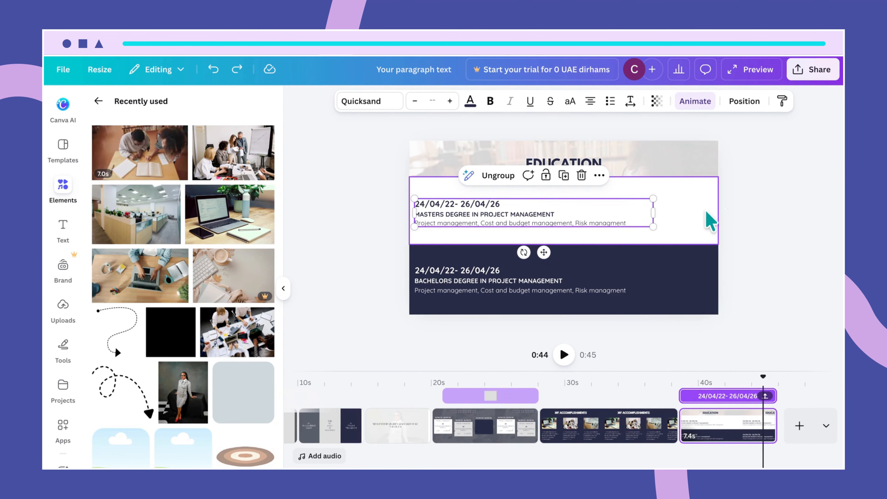
pyautogui.click(713, 214)
pyautogui.click(608, 105)
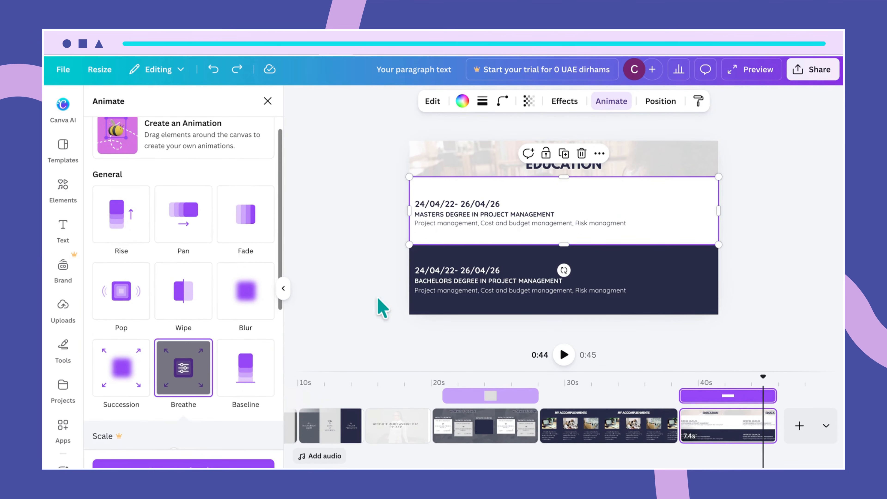
pyautogui.scroll(-3, 210, 454)
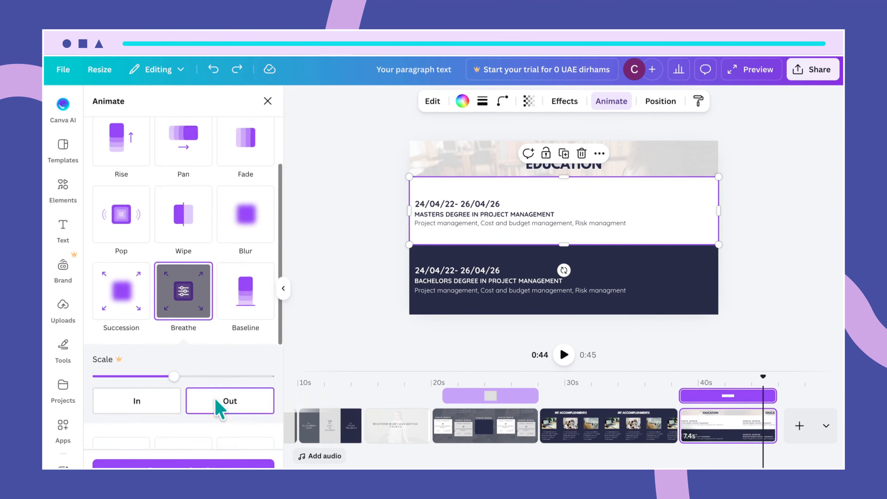
pyautogui.click(198, 462)
# - Unlock the dark panel and remove its Breathe animation
pyautogui.click(653, 273)
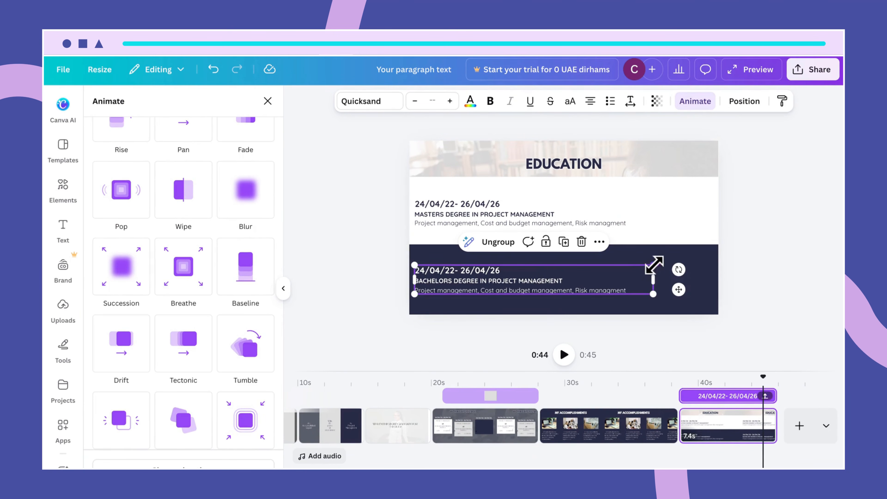
pyautogui.click(674, 264)
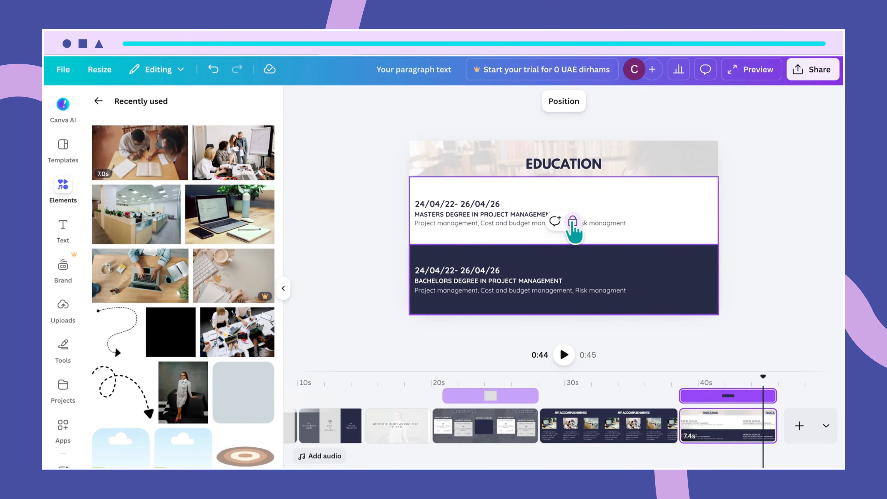
pyautogui.click(573, 220)
pyautogui.click(603, 105)
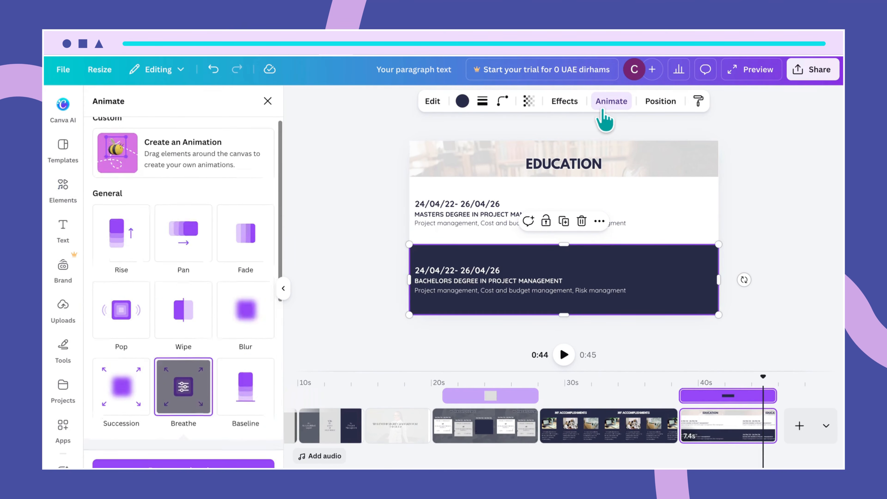
pyautogui.click(193, 463)
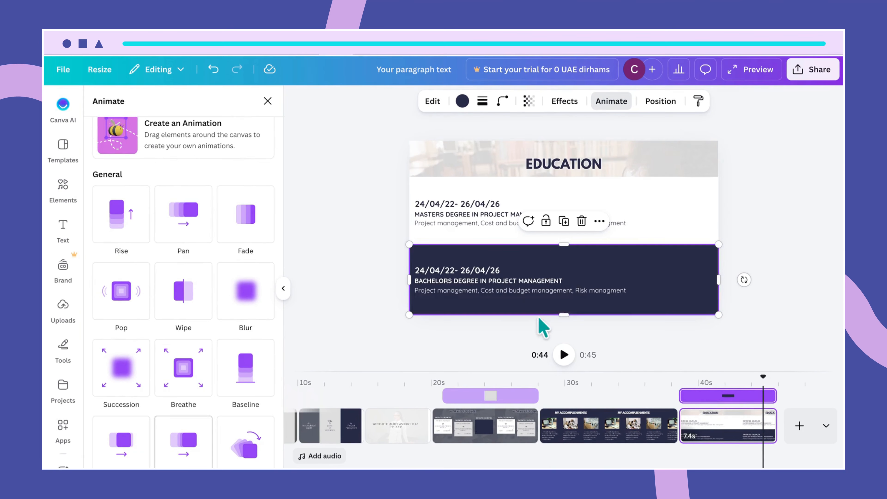
pyautogui.click(688, 232)
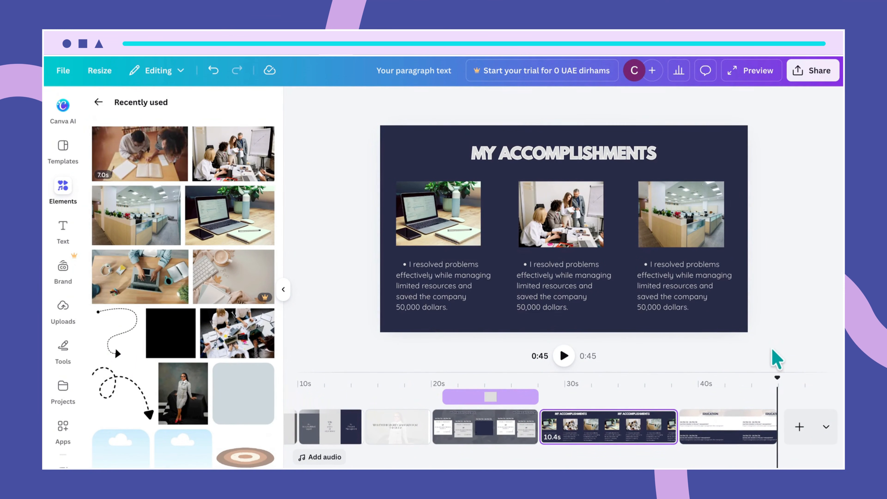
# - Go back to the start of the Education slide and play it to preview the animations
pyautogui.click(729, 316)
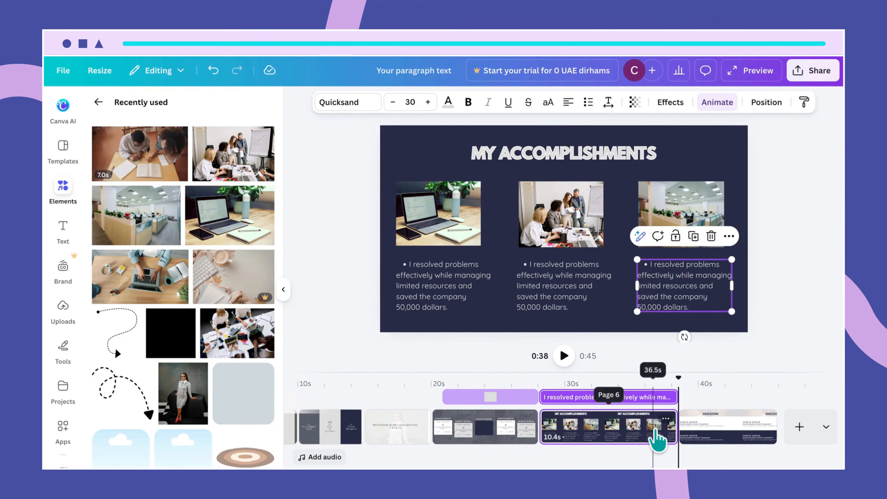
pyautogui.click(654, 439)
pyautogui.click(708, 433)
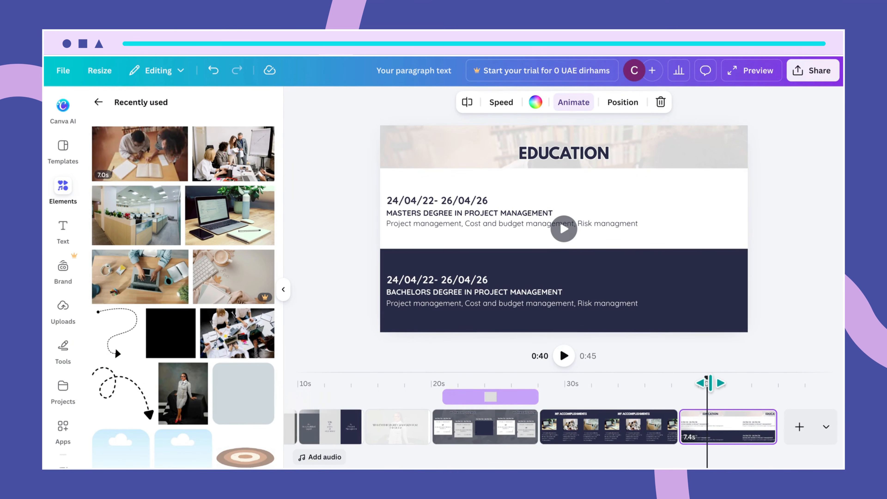
pyautogui.moveTo(707, 382); pyautogui.dragTo(681, 384)
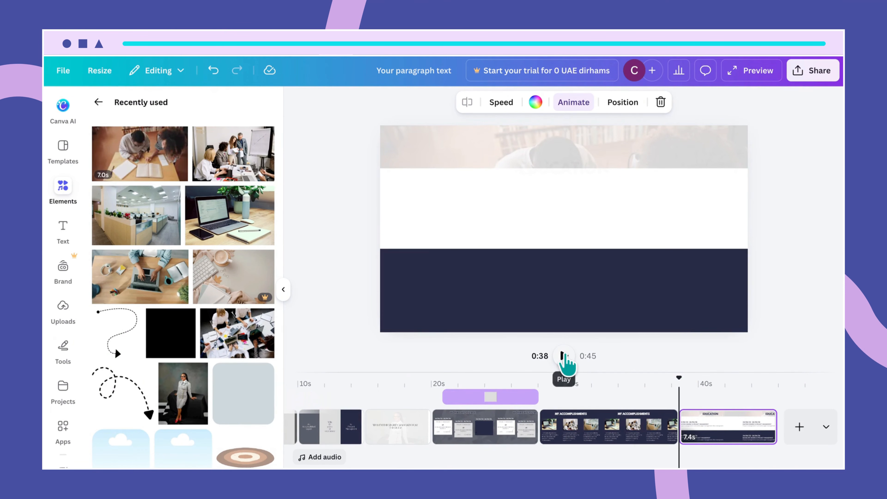
pyautogui.click(563, 356)
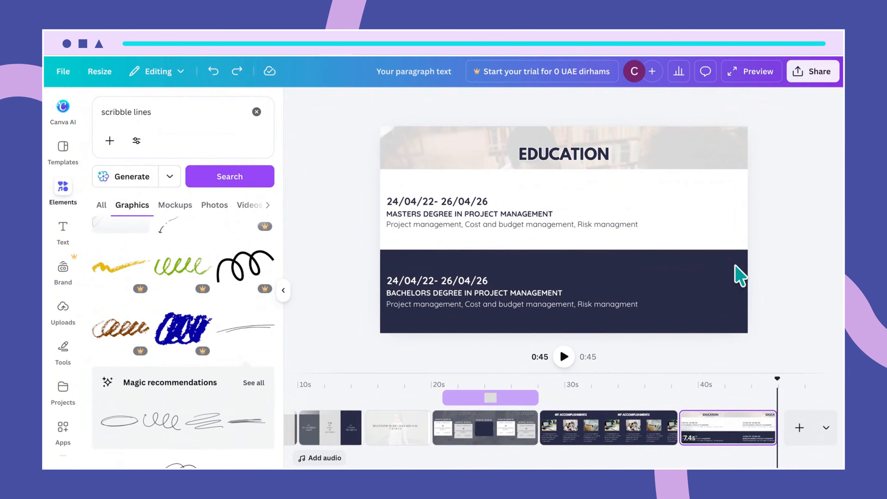
# - Add a blank page after Education and search Elements photos for 'laptop on table'
pyautogui.click(799, 428)
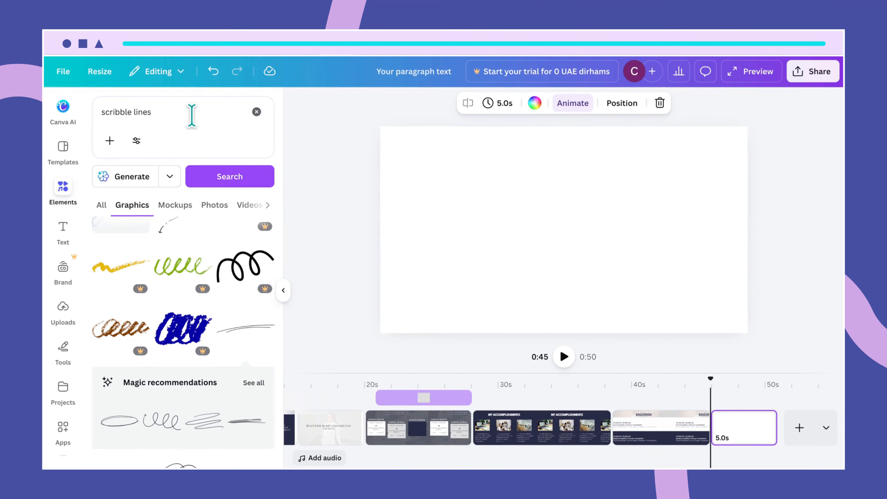
pyautogui.click(151, 111)
pyautogui.moveTo(152, 112); pyautogui.dragTo(95, 112)
pyautogui.press('BackSpace')
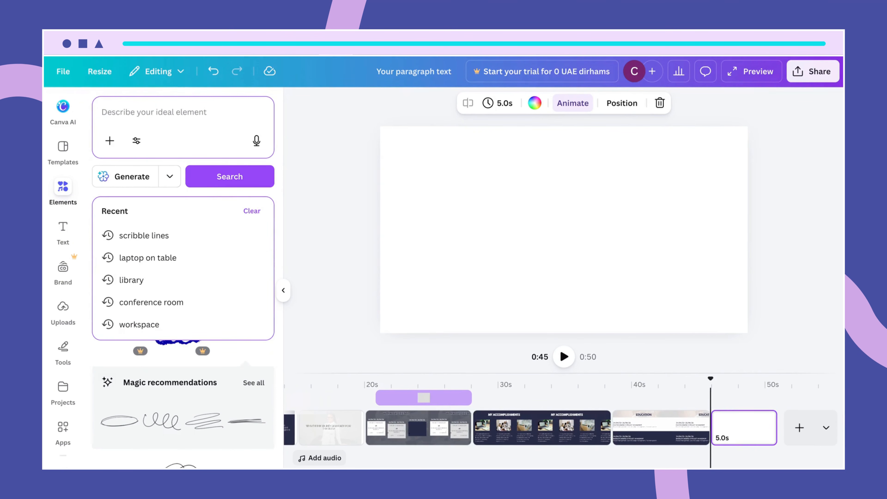
pyautogui.write('laptop on tavl')
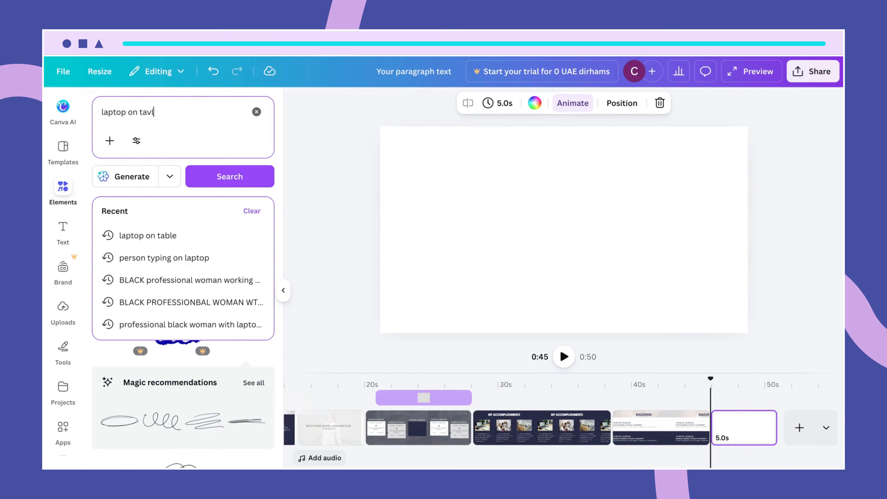
pyautogui.press('BackSpace')
pyautogui.press('BackSpace')
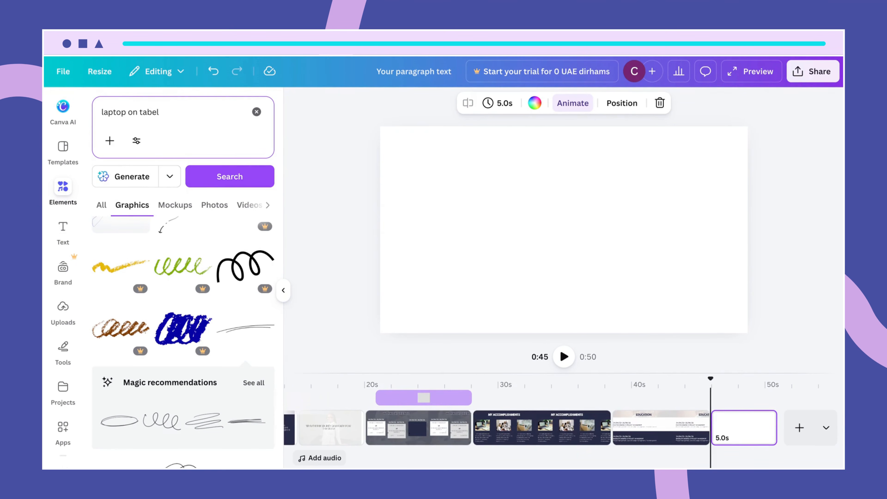
pyautogui.write('e')
pyautogui.press('Return')
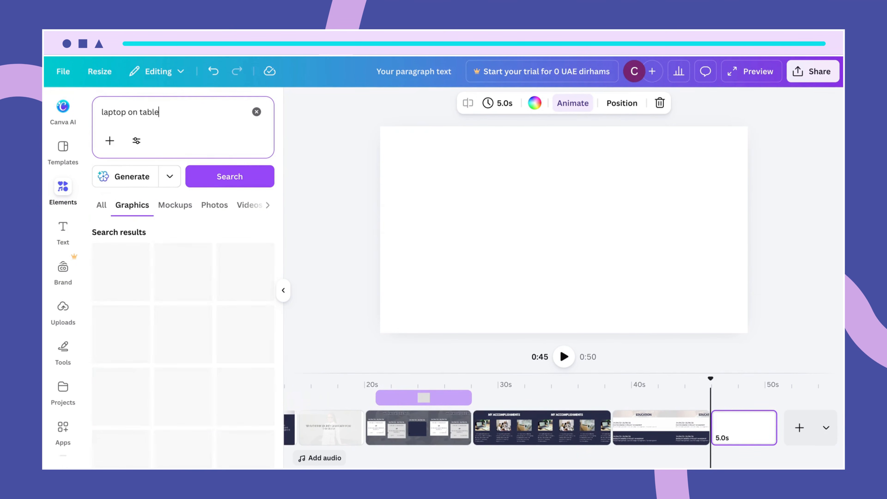
pyautogui.click(210, 206)
pyautogui.scroll(-5, 238, 402)
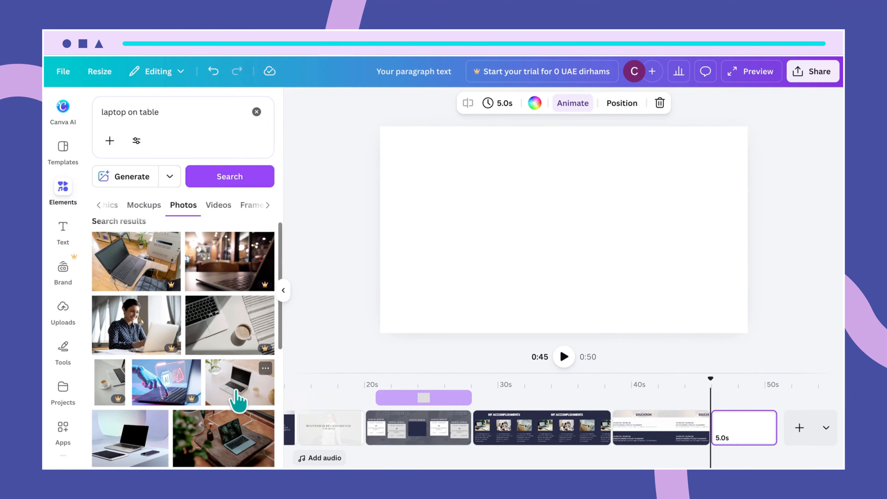
# - Place the white-desk laptop photo and crop it into a full-width banner across the top
pyautogui.click(151, 283)
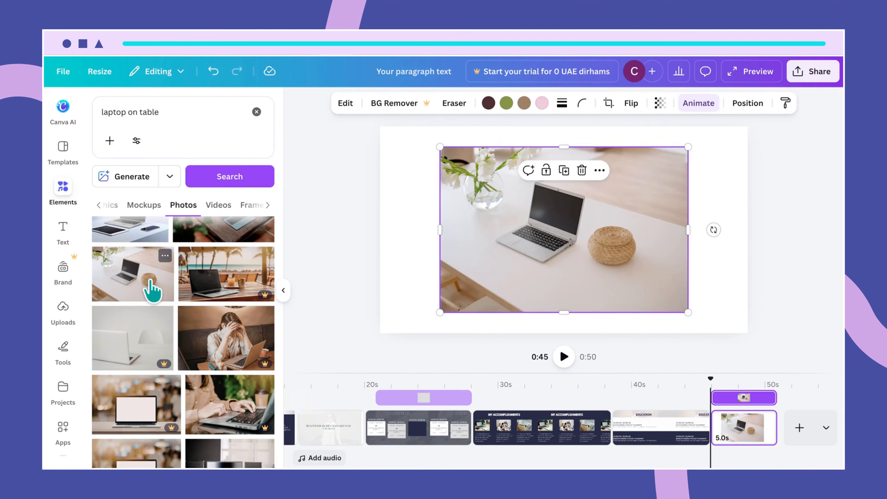
pyautogui.moveTo(440, 230); pyautogui.dragTo(380, 232)
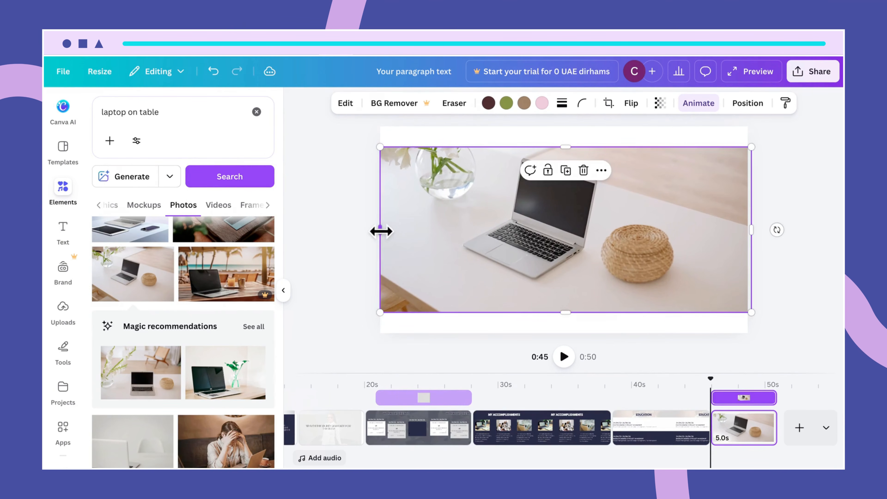
pyautogui.moveTo(531, 230); pyautogui.dragTo(529, 214)
pyautogui.moveTo(562, 294); pyautogui.dragTo(555, 200)
pyautogui.moveTo(582, 171); pyautogui.dragTo(581, 167)
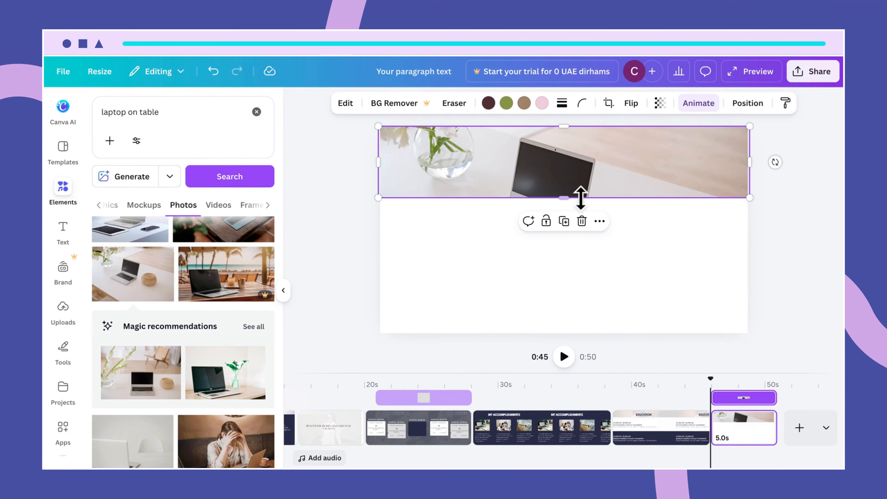
pyautogui.moveTo(567, 198); pyautogui.dragTo(565, 192)
pyautogui.click(650, 249)
pyautogui.doubleClick(612, 176)
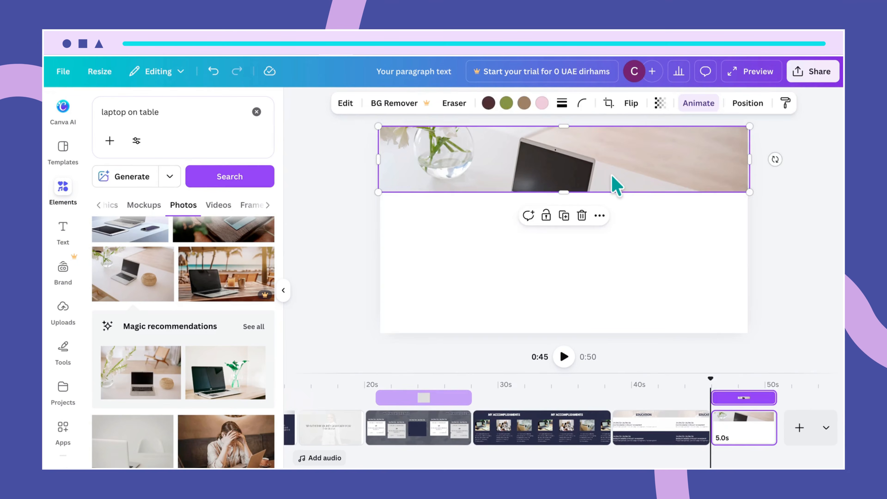
pyautogui.moveTo(612, 176); pyautogui.dragTo(610, 125)
pyautogui.click(797, 210)
# - Set the page background colour to Gray blue (#515561)
pyautogui.click(723, 252)
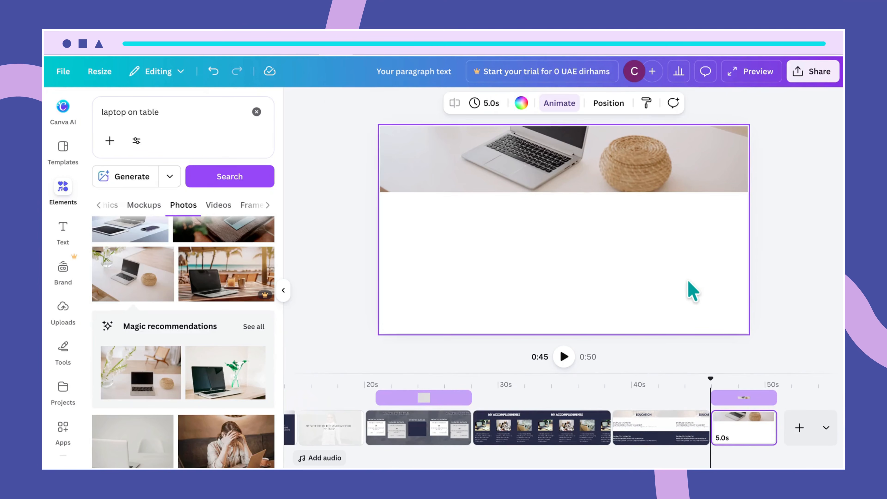
pyautogui.click(521, 103)
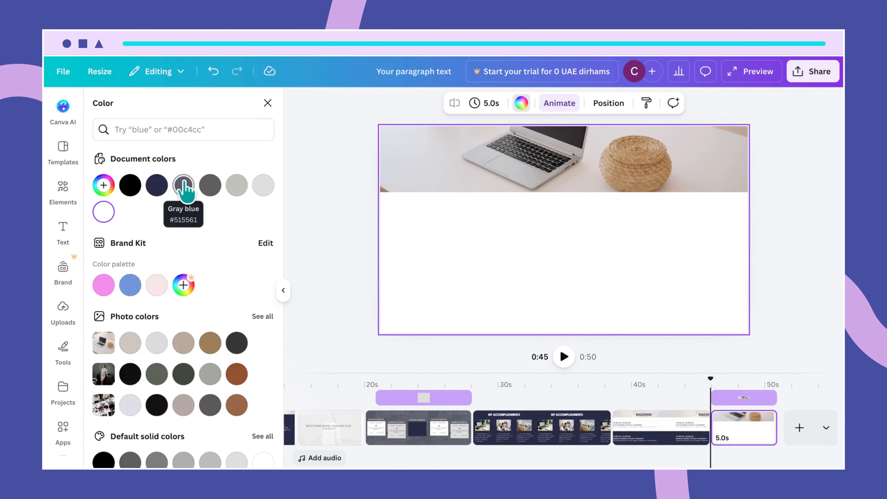
pyautogui.click(183, 184)
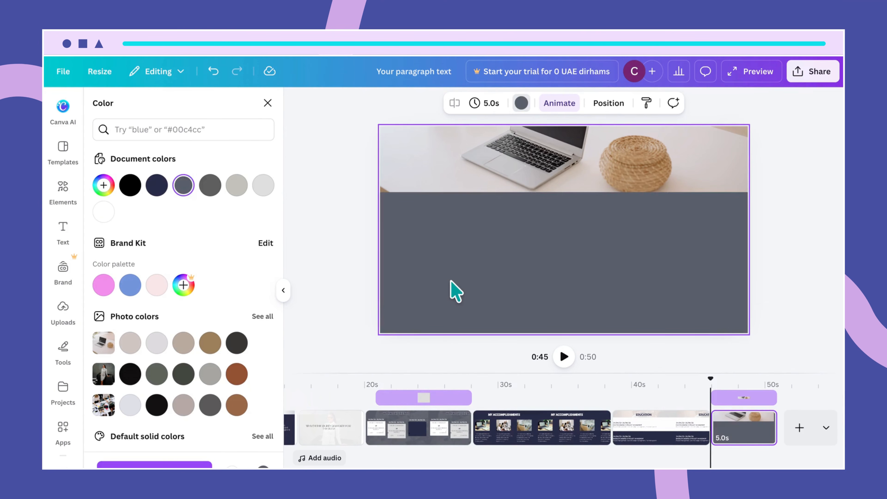
# - Add a THANK YOU heading at font size 71 and move it to the page centre
pyautogui.press('t')
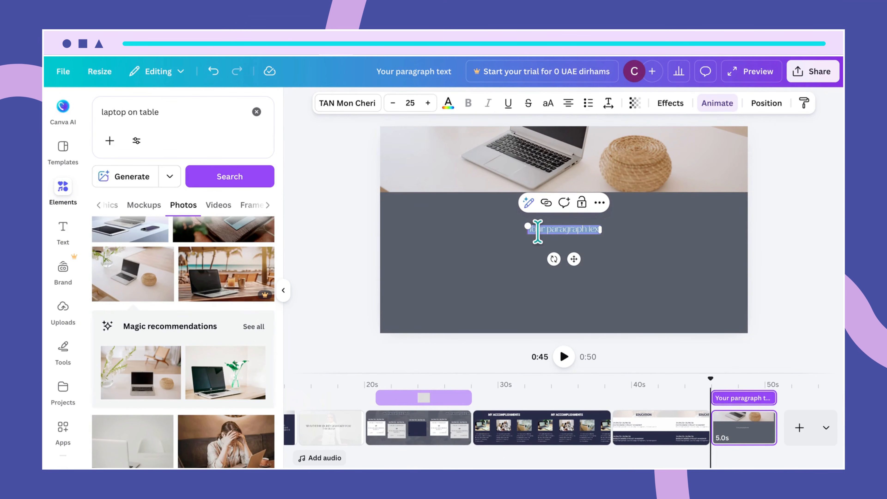
pyautogui.write('THANK YOU')
pyautogui.click(523, 241)
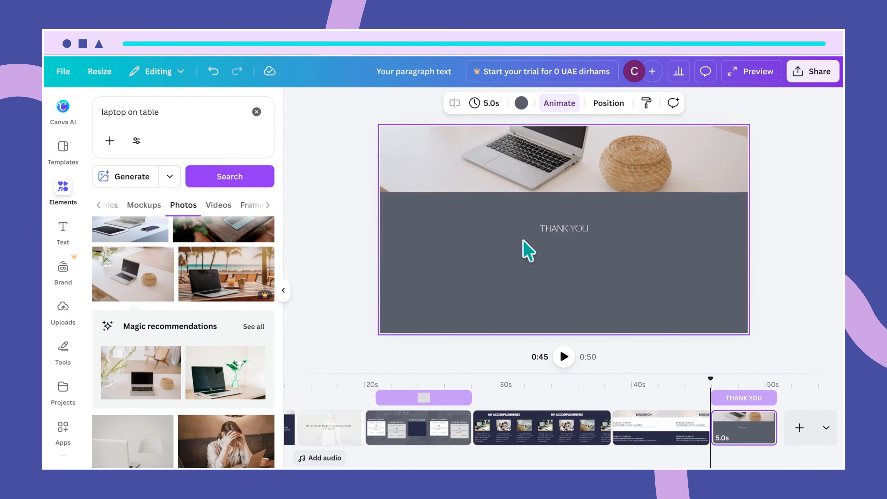
pyautogui.click(559, 225)
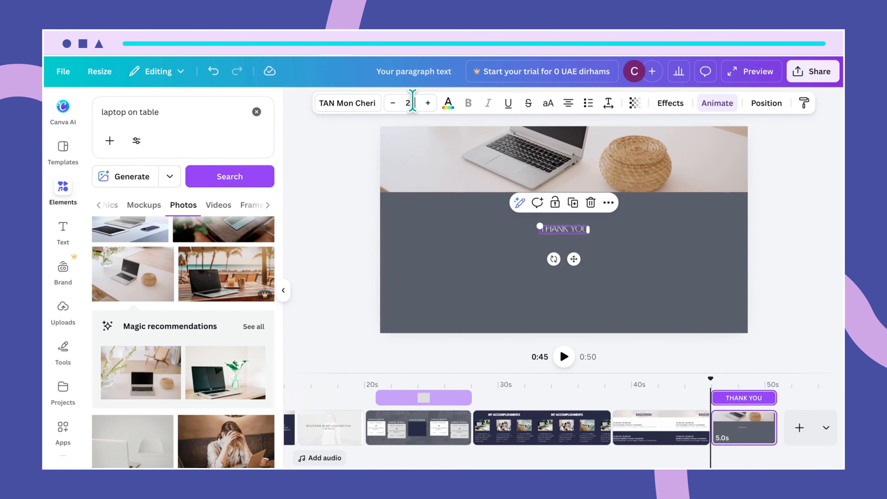
pyautogui.click(401, 103)
pyautogui.press('Return')
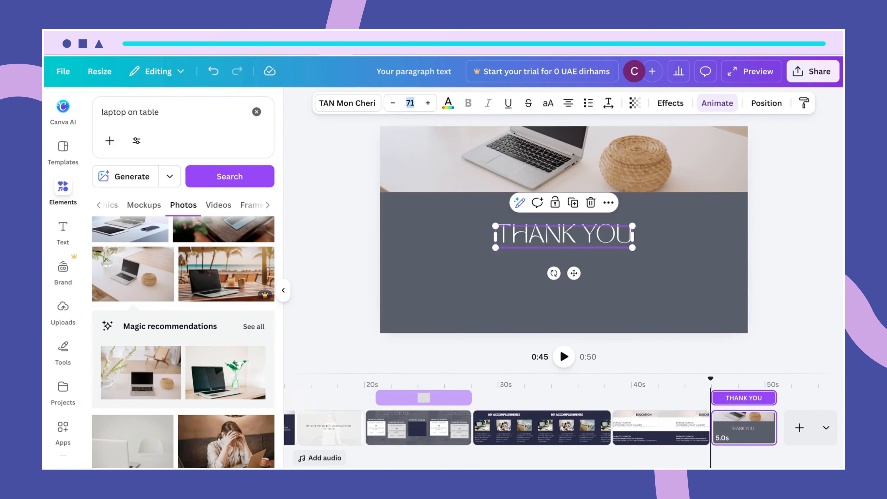
pyautogui.click(628, 292)
pyautogui.click(585, 239)
pyautogui.moveTo(585, 237); pyautogui.dragTo(581, 218)
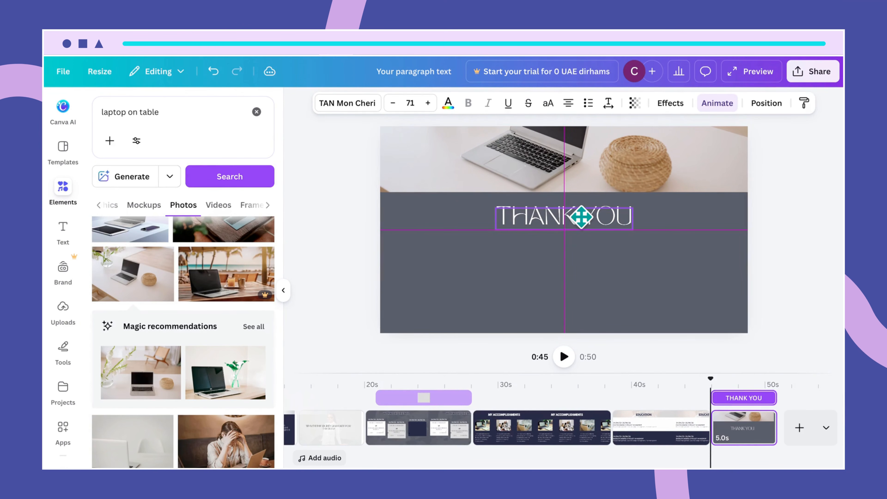
pyautogui.moveTo(581, 215)
pyautogui.mouseDown()
pyautogui.moveTo(581, 224)
pyautogui.moveTo(579, 214)
pyautogui.mouseUp()
pyautogui.click(645, 274)
pyautogui.click(623, 260)
pyautogui.click(585, 214)
# - Duplicate the heading just below, retyped as FOR YOU TIME at size 32
pyautogui.hotkey('ctrl', 'd')
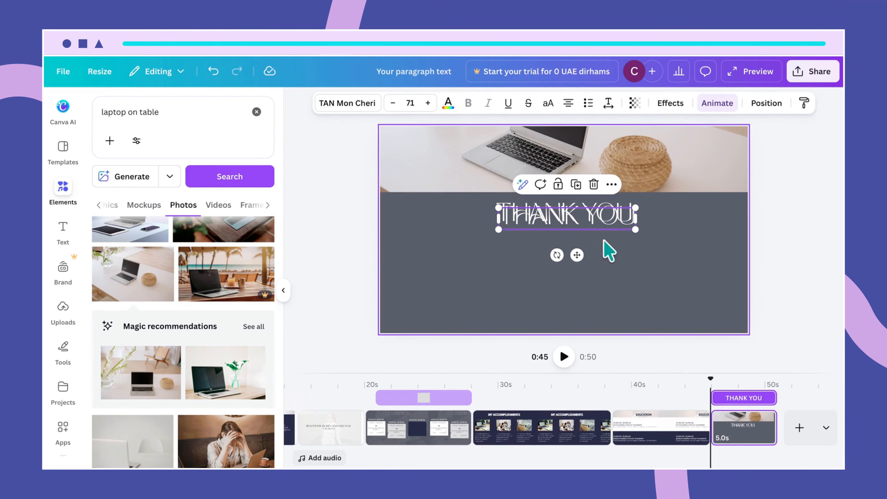
pyautogui.moveTo(596, 223); pyautogui.dragTo(595, 239)
pyautogui.doubleClick(595, 239)
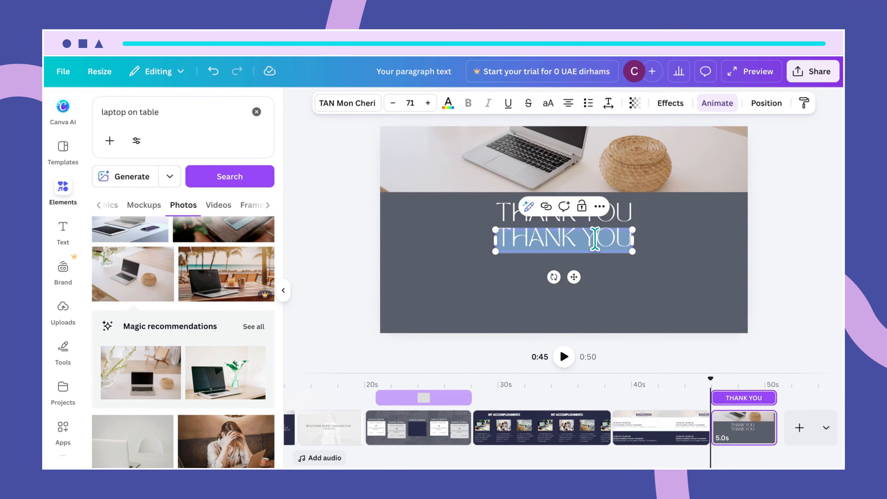
pyautogui.write('FOR YOU')
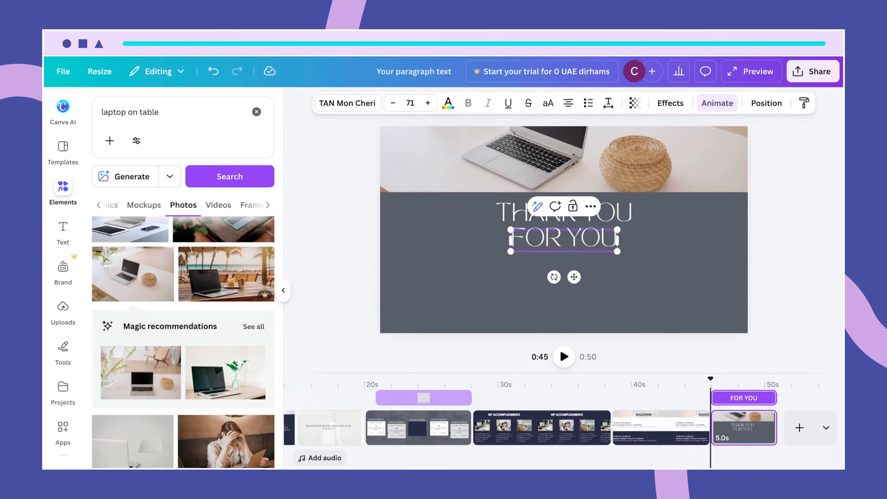
pyautogui.write('IME')
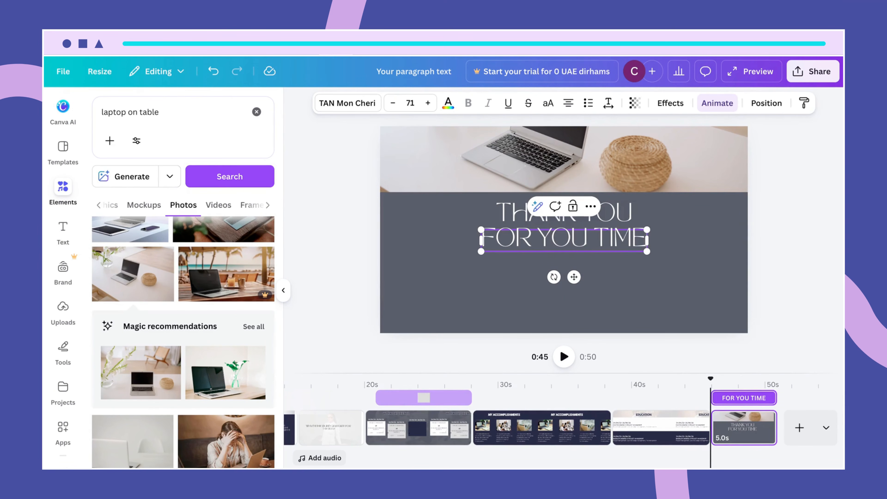
pyautogui.click(657, 281)
pyautogui.click(610, 245)
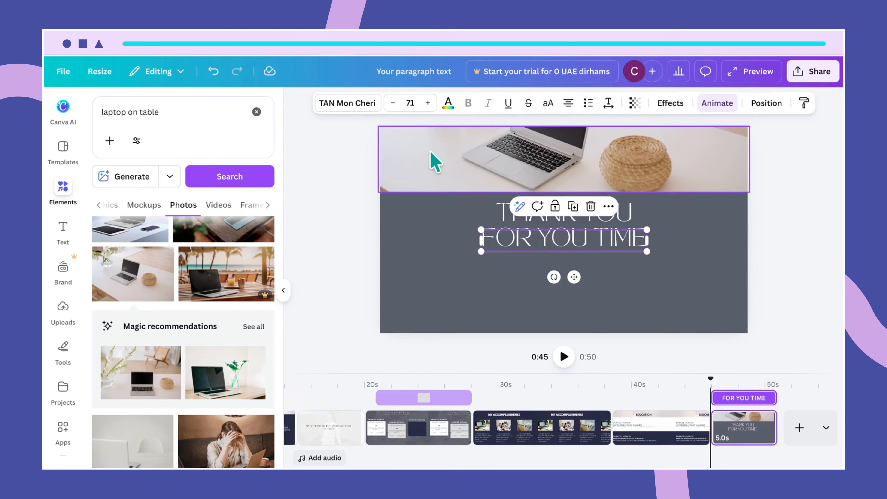
pyautogui.click(407, 103)
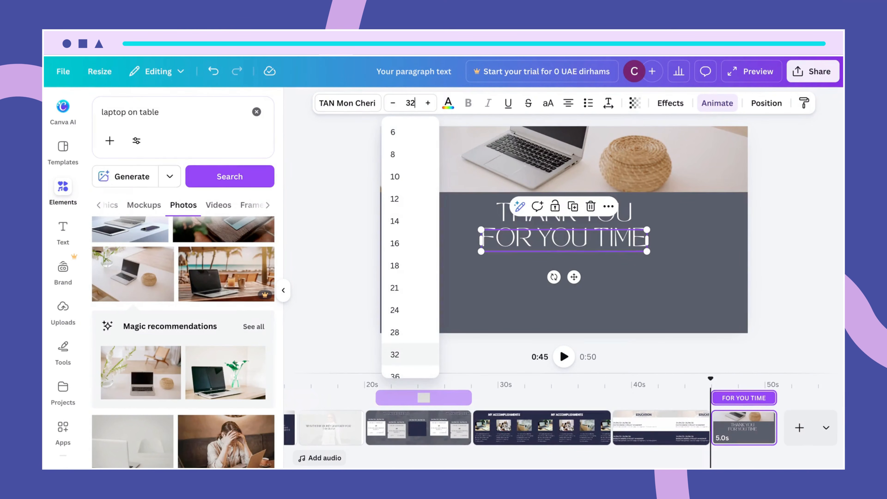
pyautogui.click(398, 353)
pyautogui.click(630, 266)
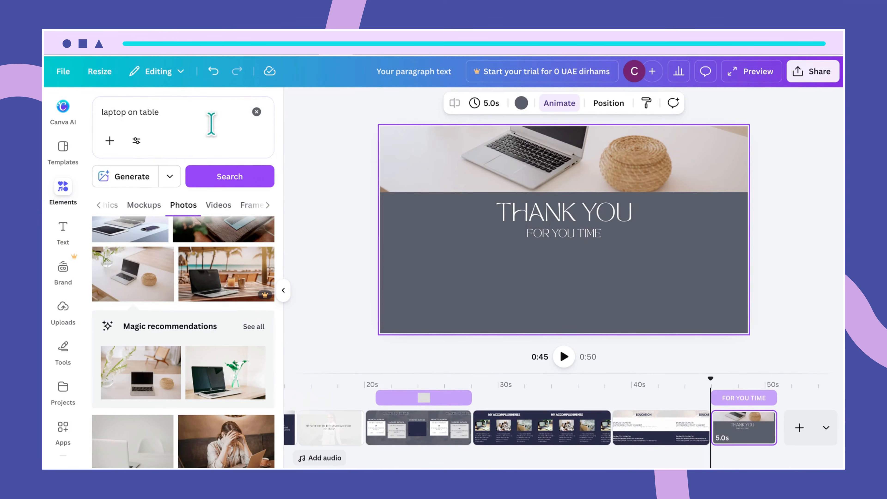
# - Search Elements for 'scribble lines' and add a thin scribble-line graphic to the slide
pyautogui.moveTo(178, 114); pyautogui.dragTo(103, 112)
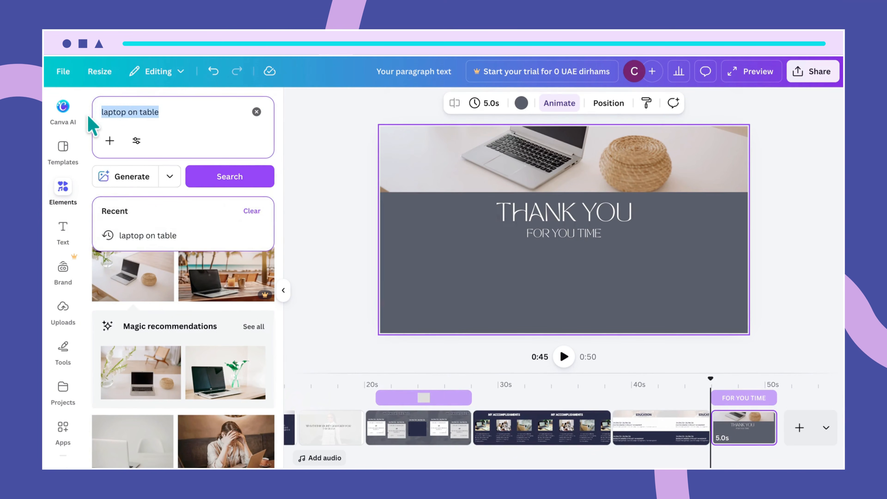
pyautogui.write('scri')
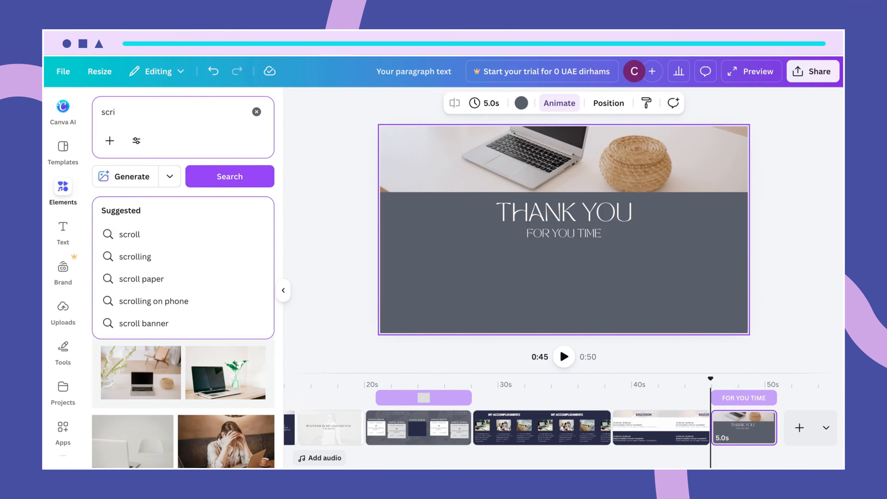
pyautogui.write('bble lines')
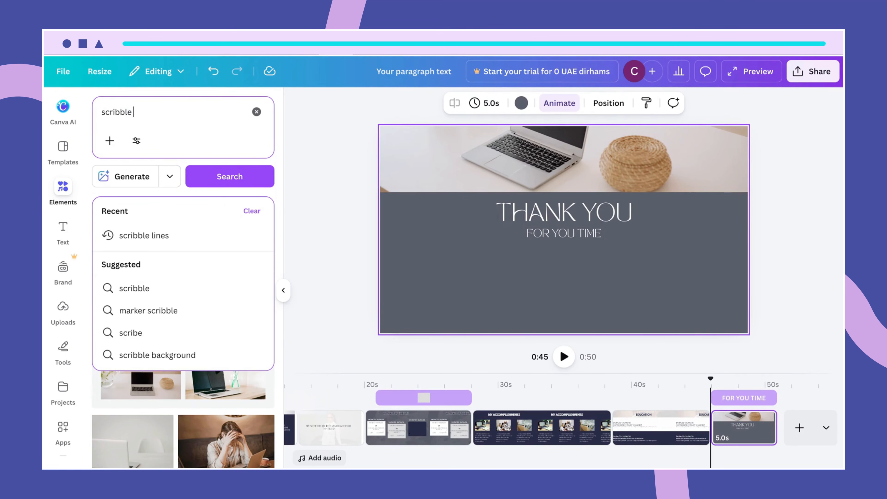
pyautogui.press('Return')
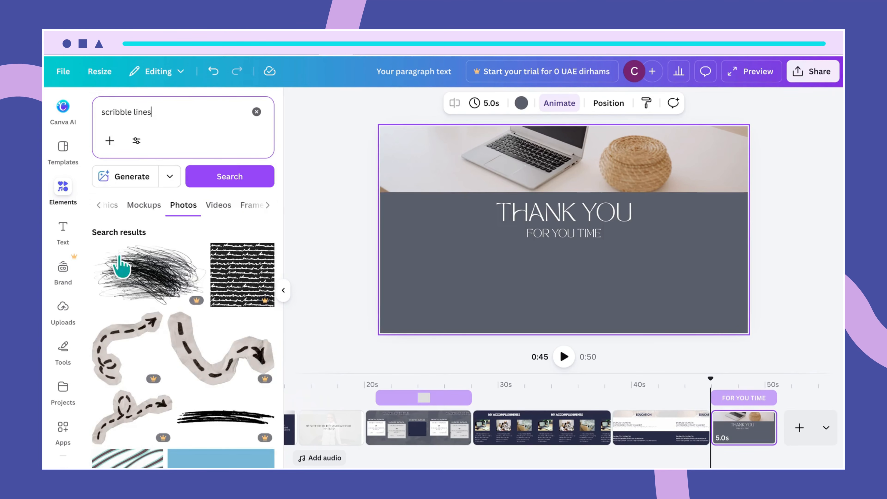
pyautogui.click(111, 205)
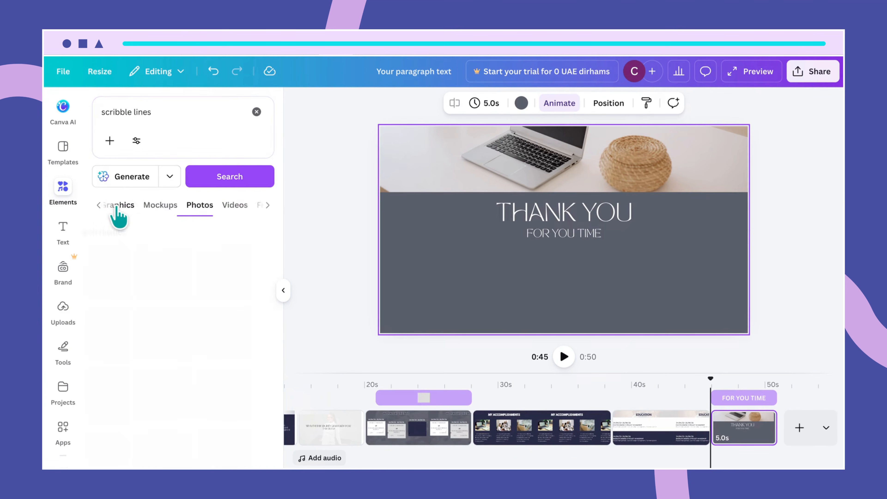
pyautogui.scroll(-10, 184, 315)
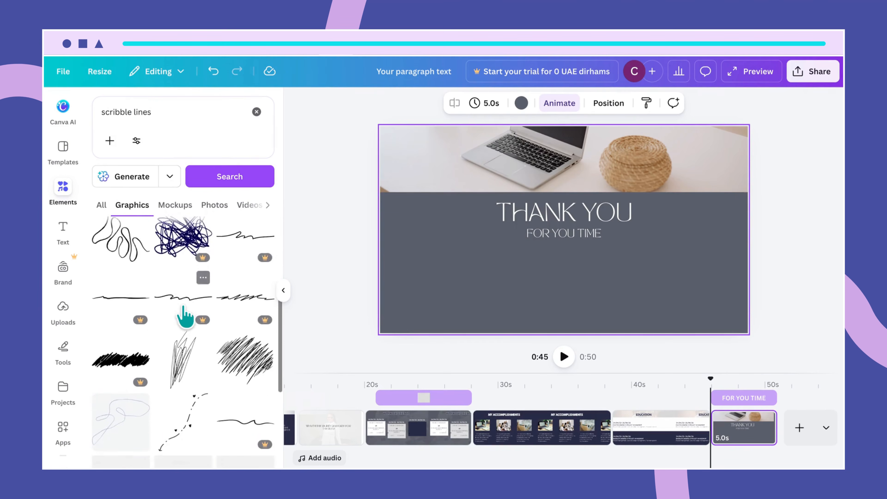
pyautogui.scroll(-1, 181, 307)
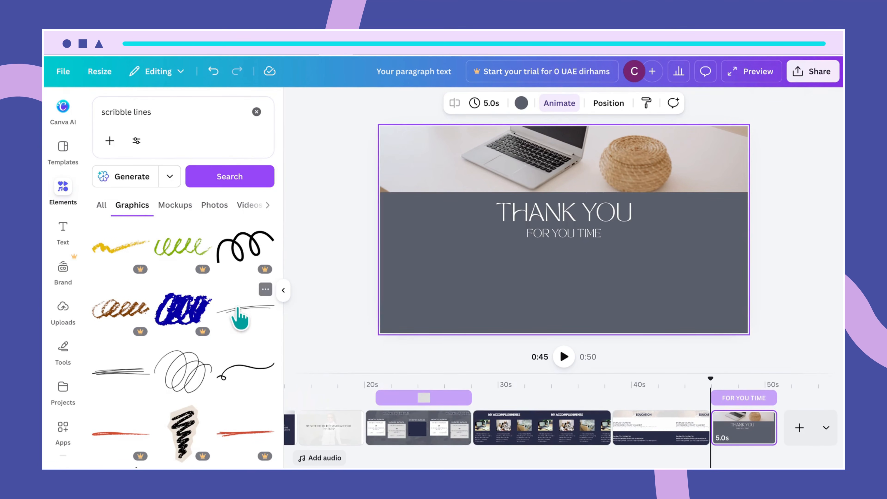
pyautogui.click(236, 310)
pyautogui.click(265, 290)
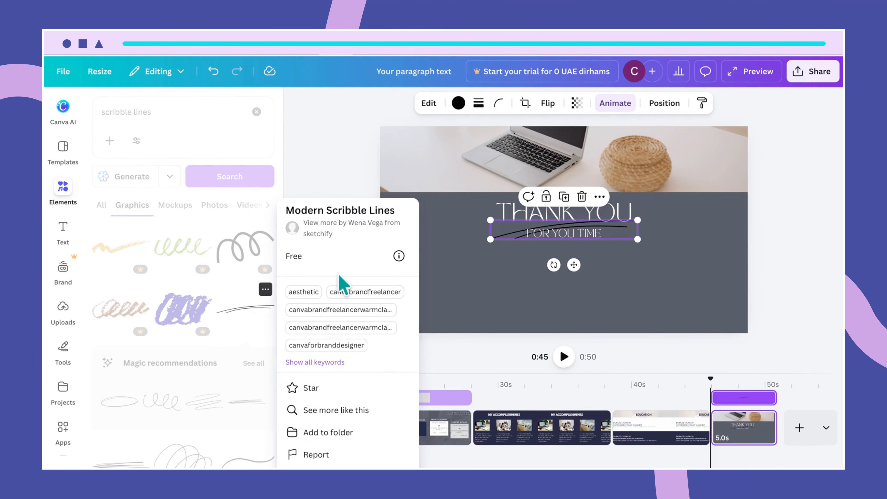
pyautogui.click(494, 272)
# - Place the scribble line under FOR YOU TIME, colour it white and centre it
pyautogui.moveTo(509, 237); pyautogui.dragTo(515, 259)
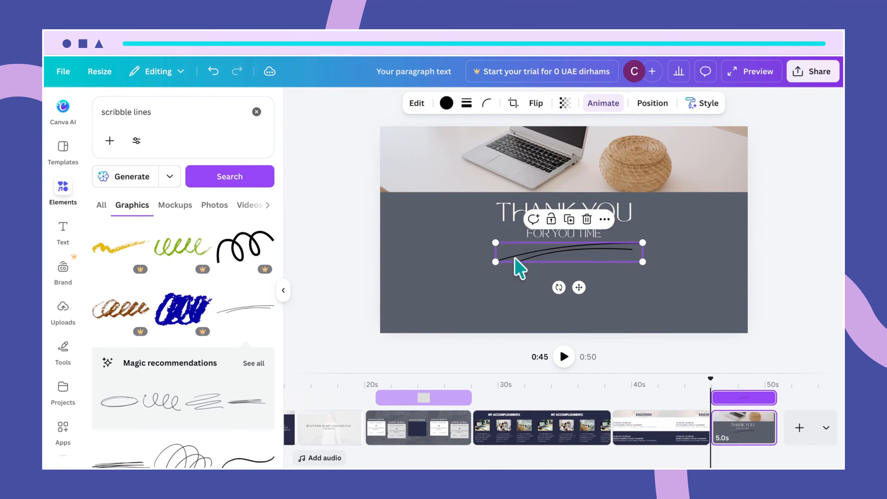
pyautogui.click(447, 102)
pyautogui.click(103, 212)
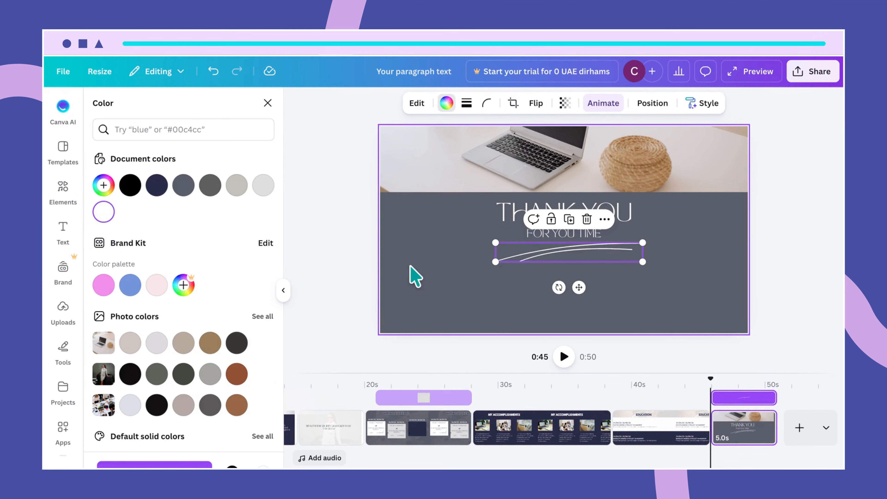
pyautogui.moveTo(587, 242); pyautogui.dragTo(582, 242)
pyautogui.click(623, 283)
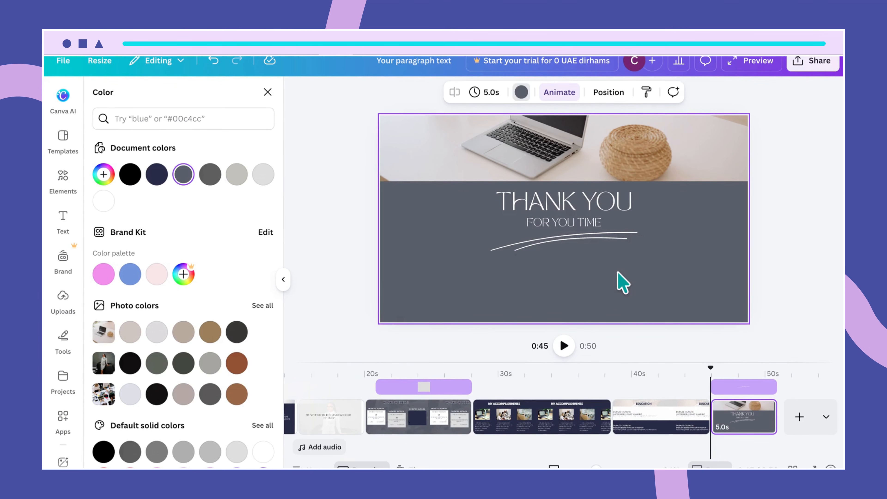
pyautogui.click(519, 325)
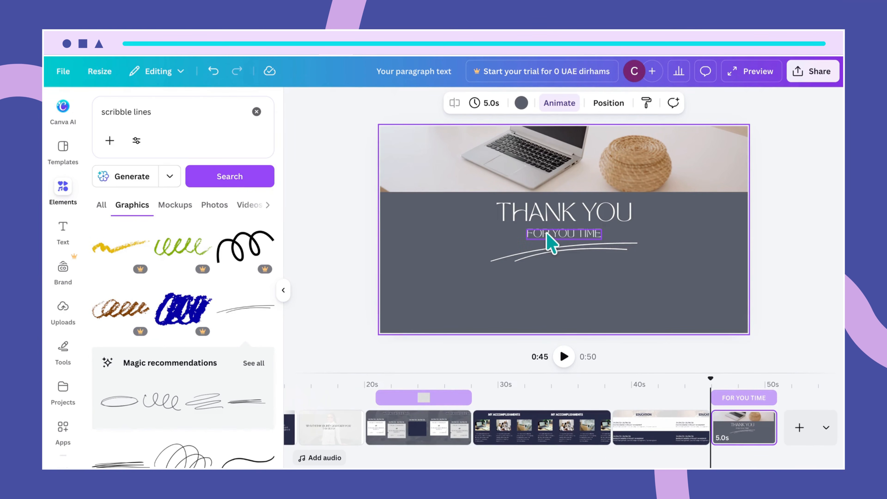
# - Insert the missing R so the subtitle reads FOR YOUR TIME
pyautogui.click(552, 241)
pyautogui.click(608, 297)
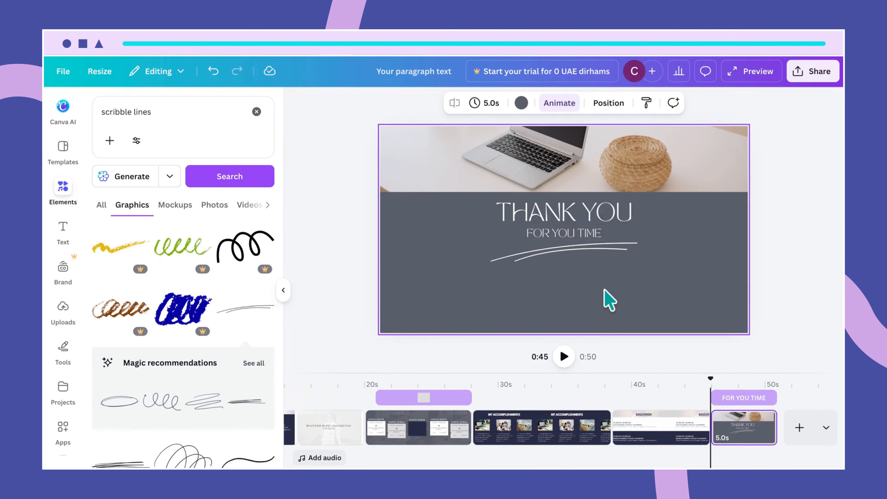
pyautogui.click(578, 235)
pyautogui.click(577, 233)
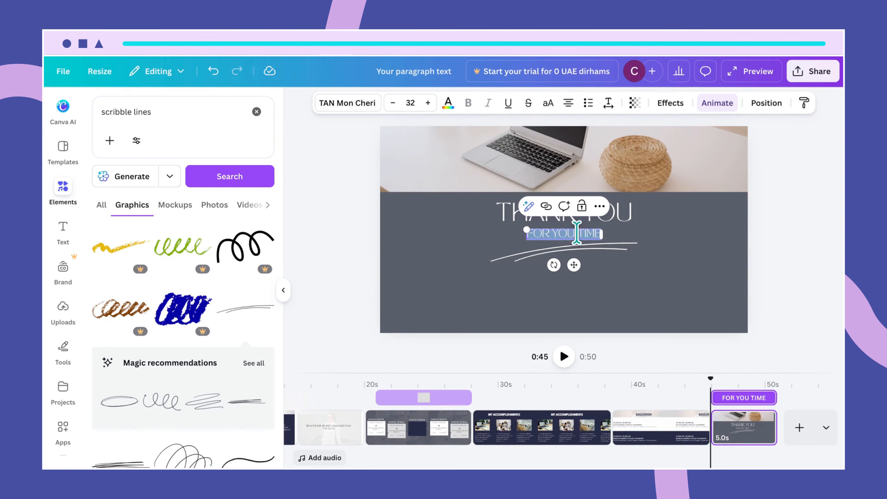
pyautogui.write('R')
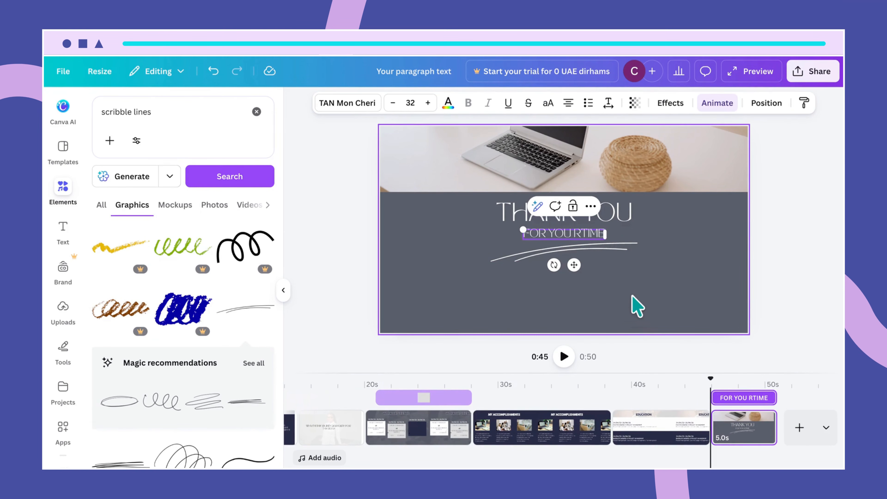
pyautogui.click(608, 283)
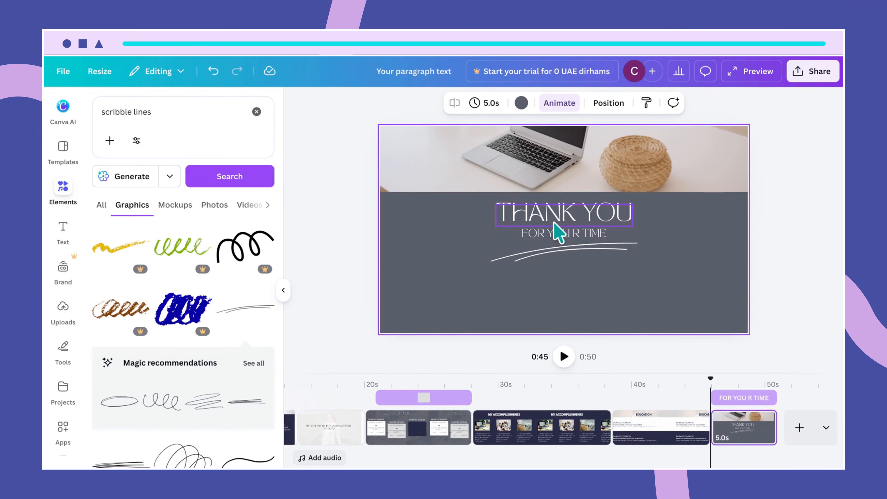
# - Duplicate the subtitle below the scribble line and retype it as LET'S CONNECT
pyautogui.click(559, 241)
pyautogui.moveTo(559, 239); pyautogui.dragTo(553, 271)
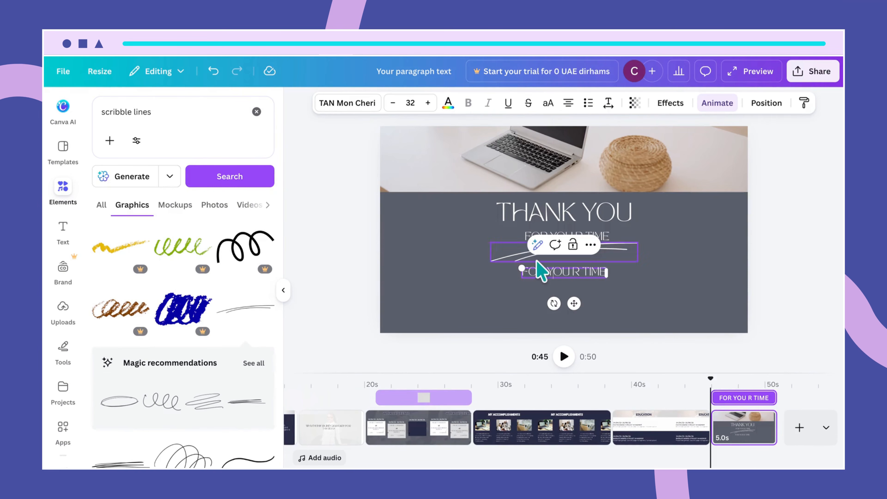
pyautogui.moveTo(523, 273); pyautogui.dragTo(602, 272)
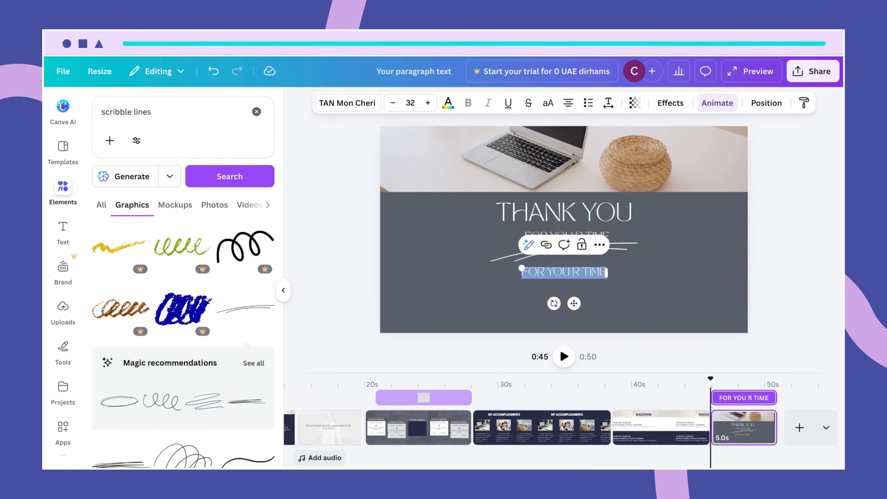
pyautogui.write("LET'S CONNECT")
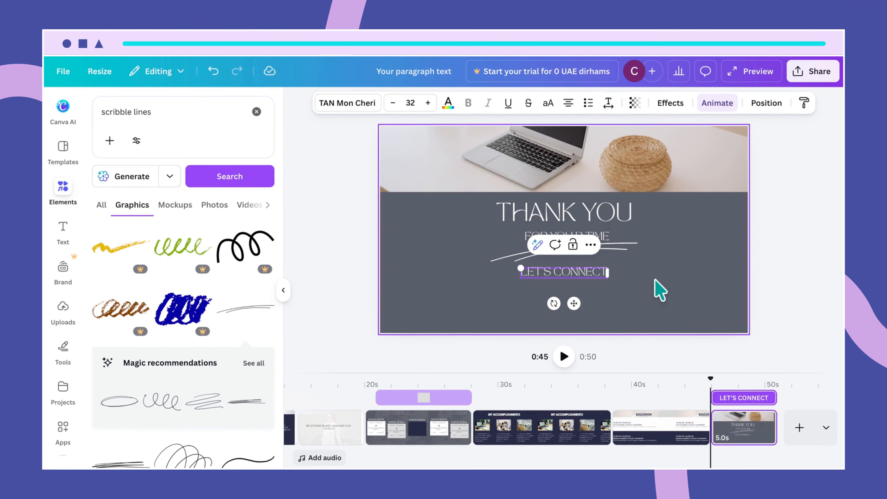
pyautogui.click(620, 283)
# - Make LET'S CONNECT bold Quicksand at size 36 and position it beneath the scribble line
pyautogui.click(590, 273)
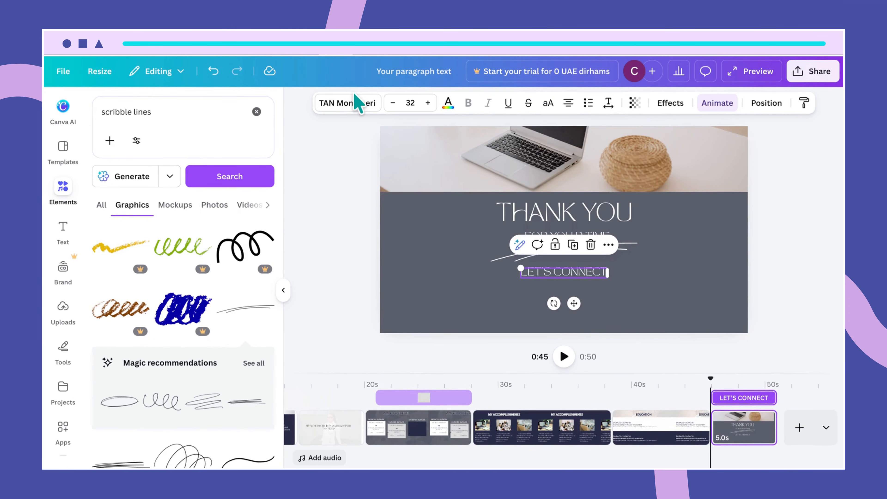
pyautogui.click(357, 105)
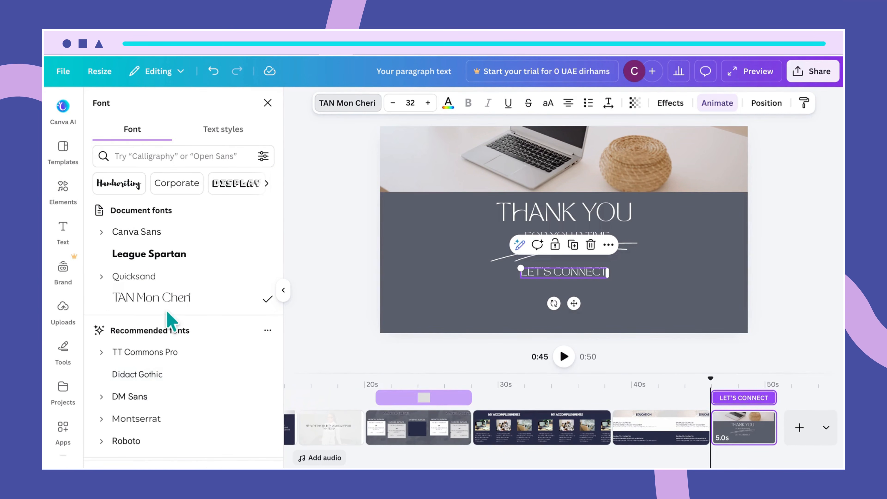
pyautogui.click(155, 277)
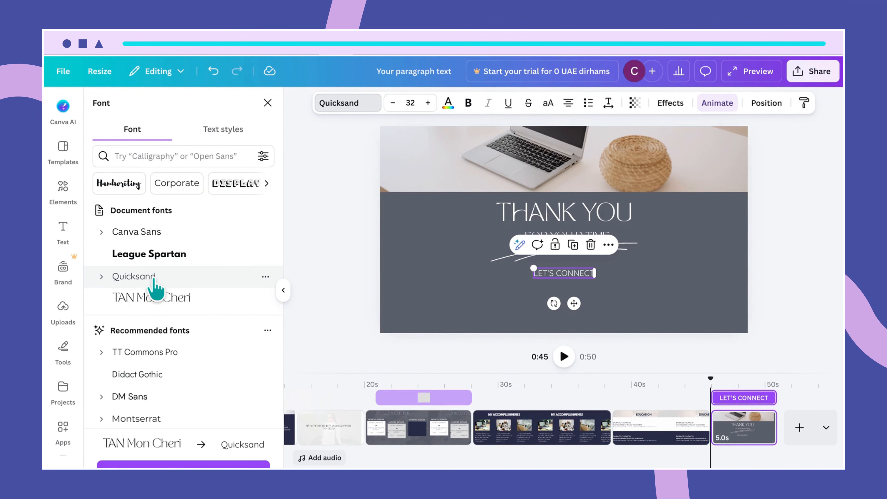
pyautogui.click(410, 103)
pyautogui.write('36')
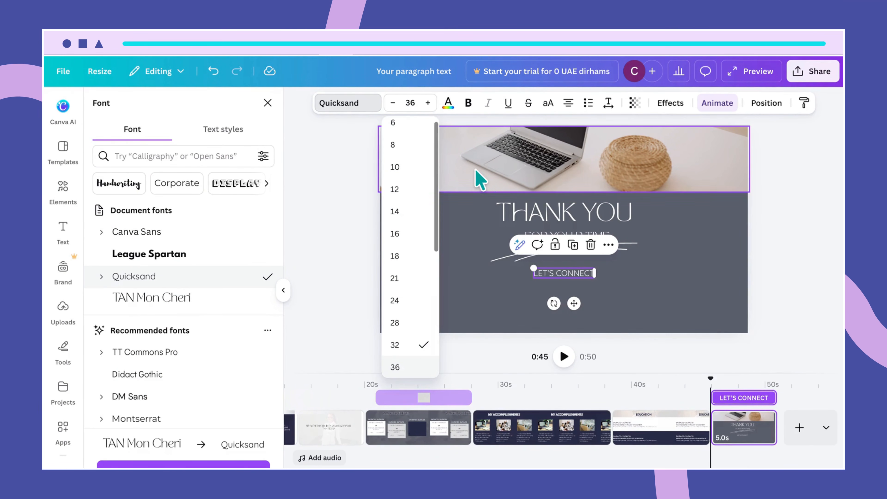
pyautogui.press('Return')
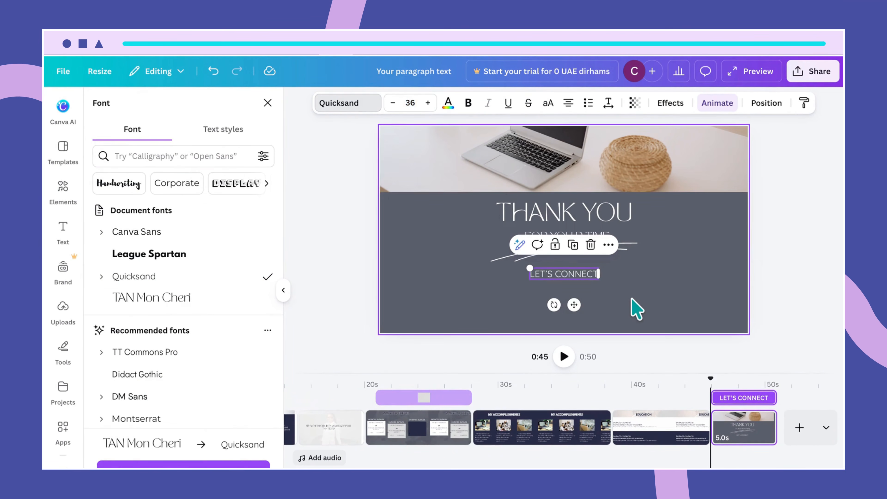
pyautogui.click(637, 309)
pyautogui.click(562, 279)
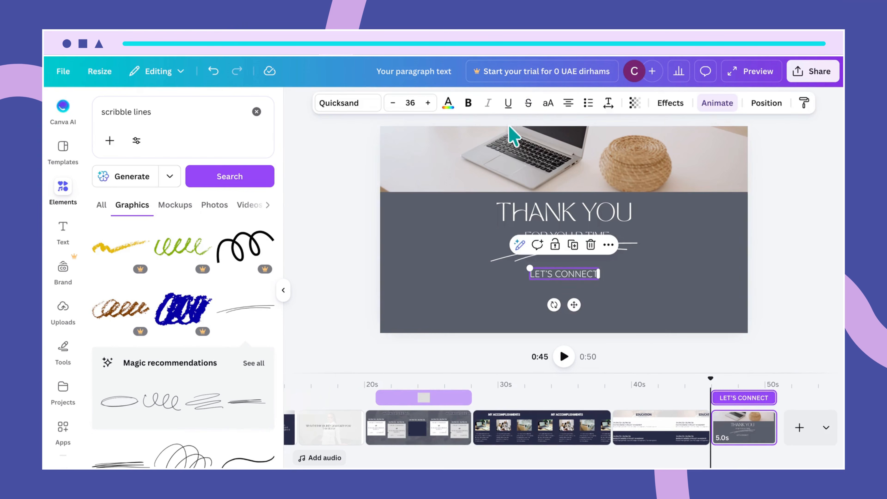
pyautogui.click(466, 102)
pyautogui.click(645, 287)
pyautogui.click(576, 277)
pyautogui.moveTo(577, 277); pyautogui.dragTo(497, 290)
pyautogui.click(632, 306)
# - Turn the LET'S CONNECT copy into a PHONE NO. label with the phone number beneath it
pyautogui.click(594, 281)
pyautogui.doubleClick(498, 286)
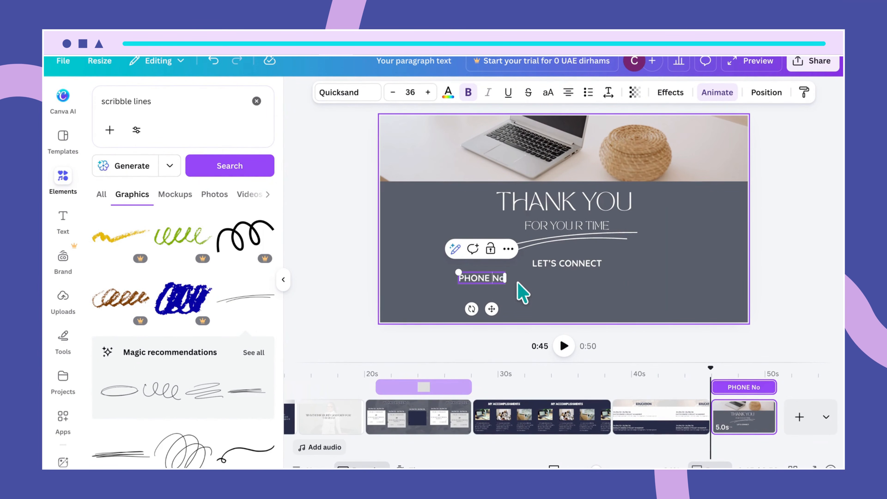
pyautogui.press('BackSpace')
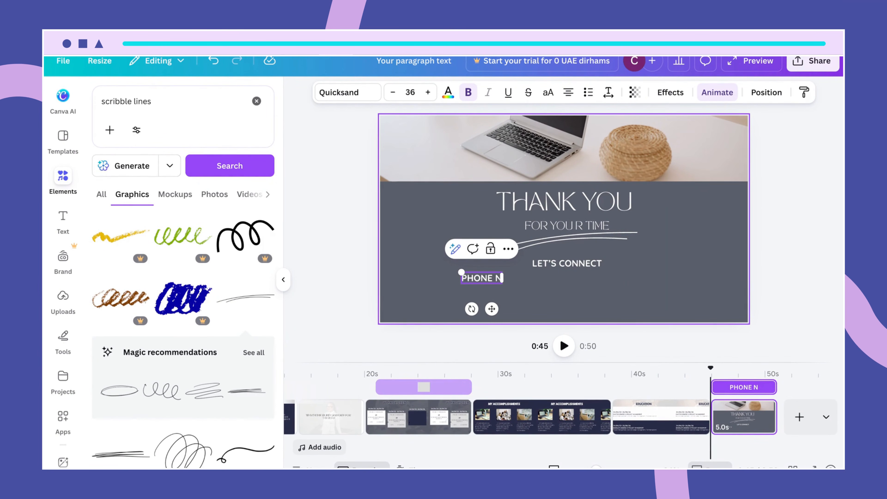
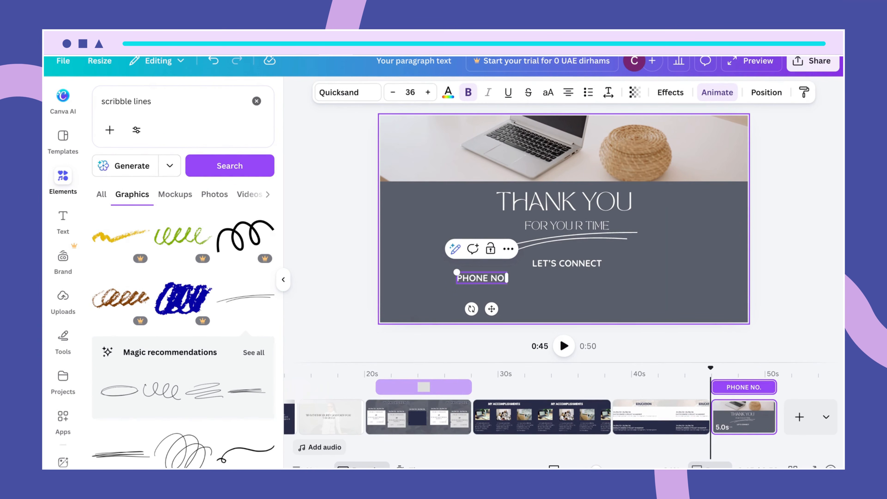
pyautogui.press('Return')
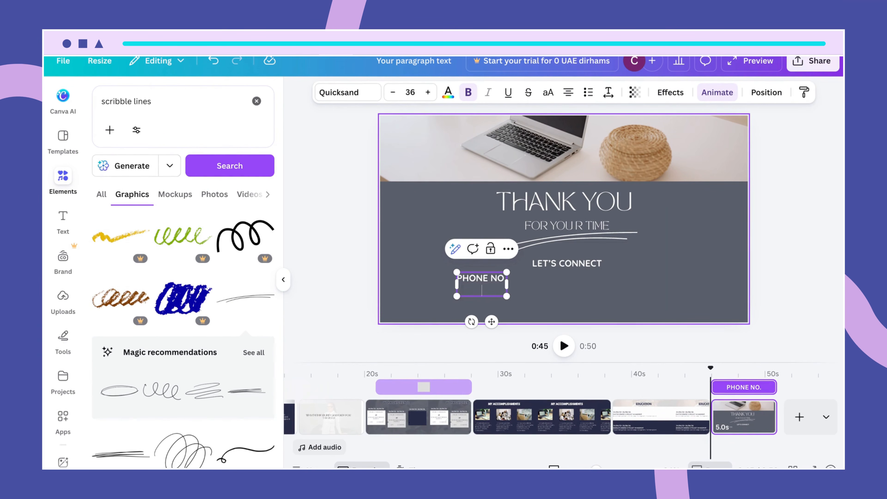
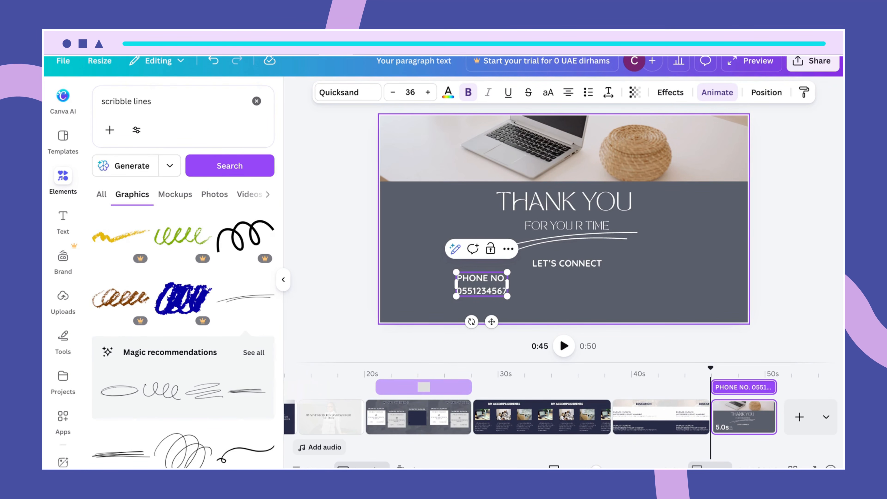
pyautogui.click(555, 306)
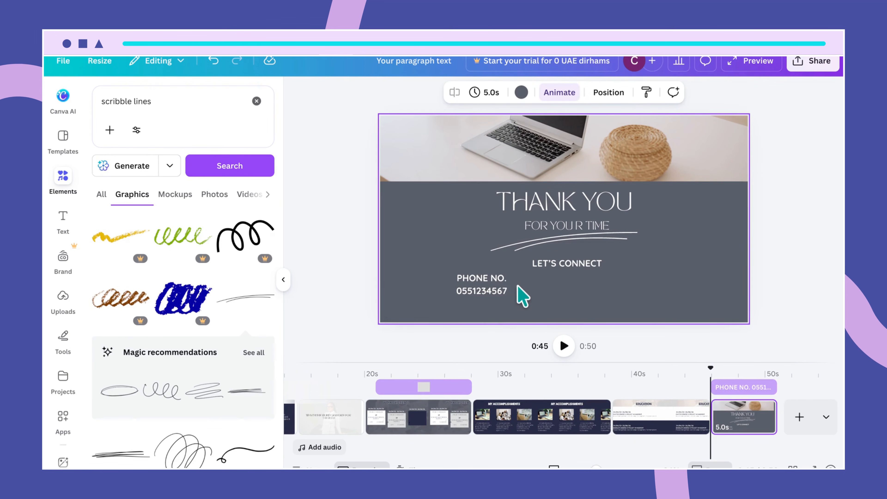
# - Duplicate the phone block to the right as an EMAIL label with the contact's e-mail address
pyautogui.click(507, 287)
pyautogui.moveTo(500, 298); pyautogui.dragTo(632, 285)
pyautogui.click(632, 280)
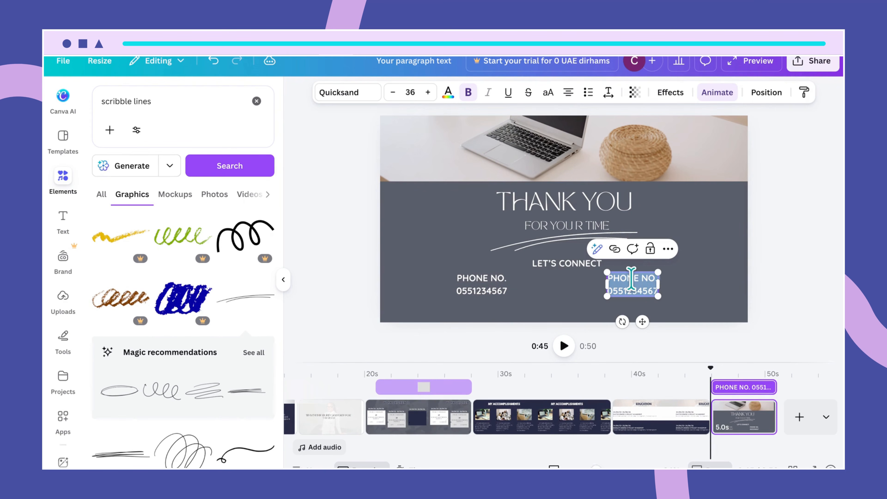
pyautogui.click(656, 279)
pyautogui.moveTo(609, 276); pyautogui.dragTo(658, 274)
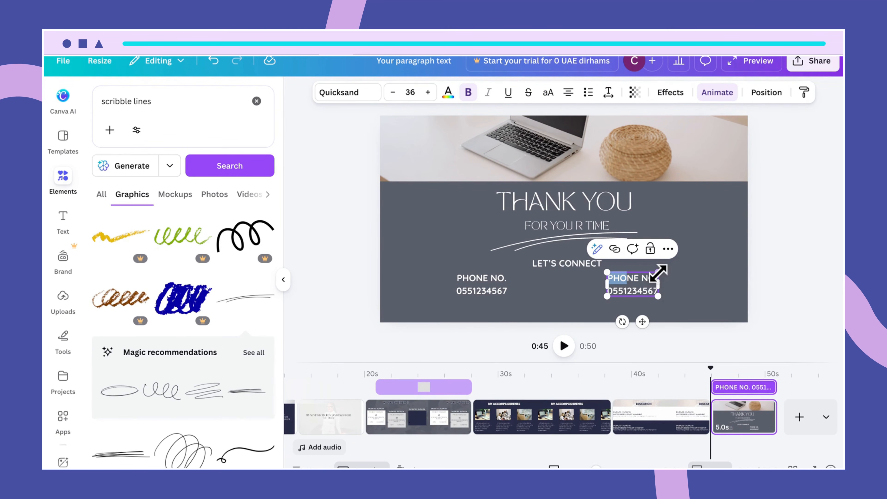
pyautogui.write('EM')
pyautogui.write('AIL')
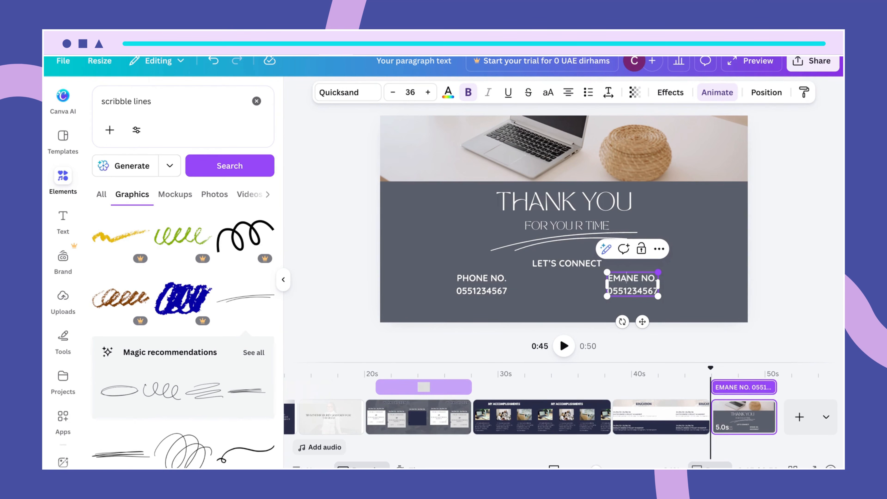
pyautogui.press('BackSpace')
pyautogui.press('BackSpace')
pyautogui.press('BackSpace')
pyautogui.press('BackSpace')
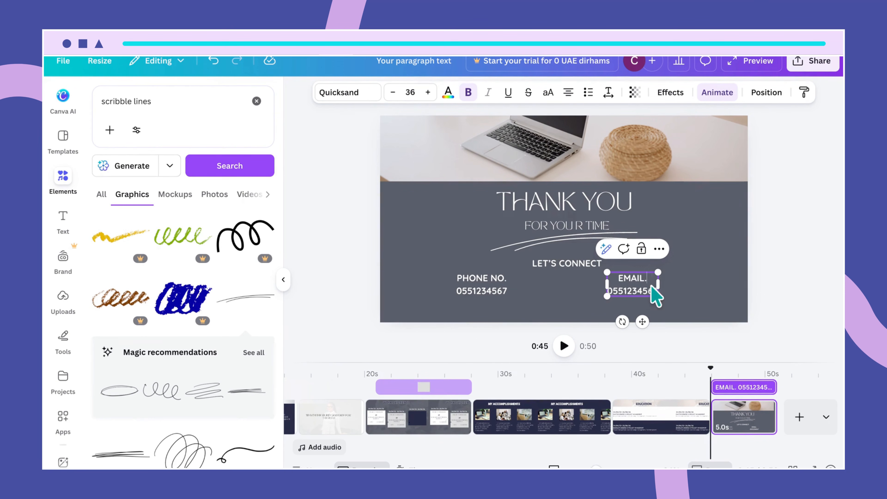
pyautogui.press('BackSpace')
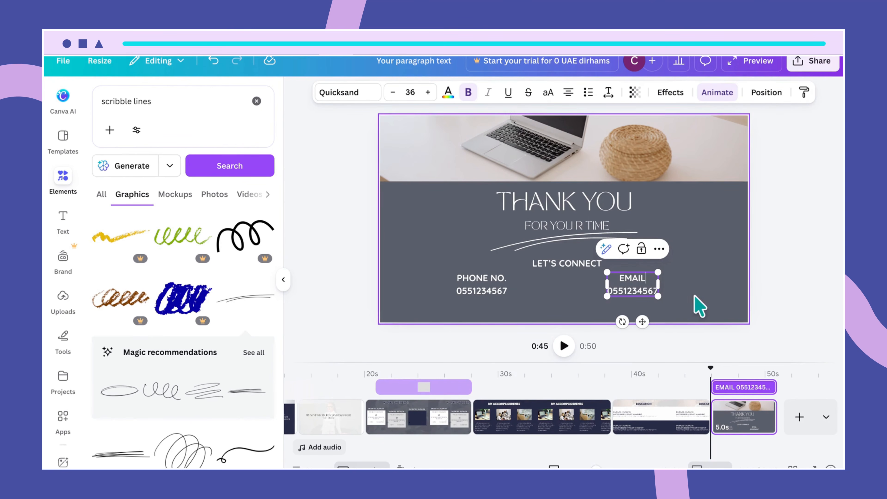
pyautogui.moveTo(657, 288); pyautogui.dragTo(612, 292)
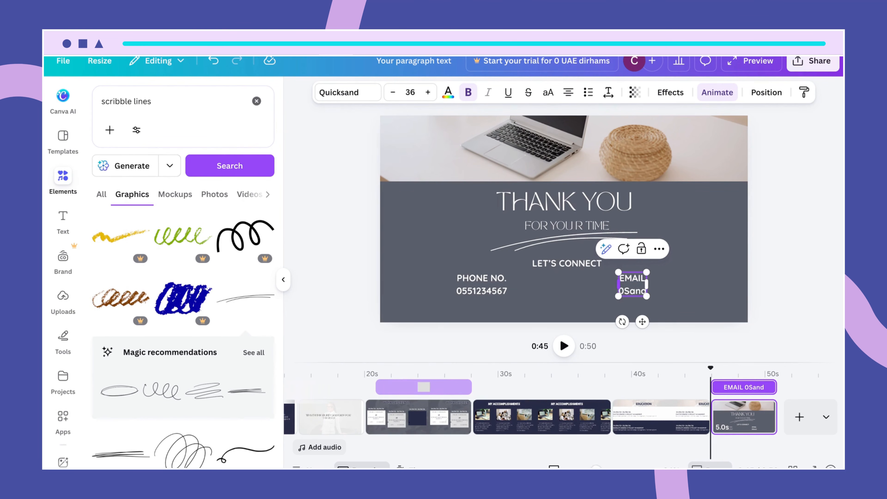
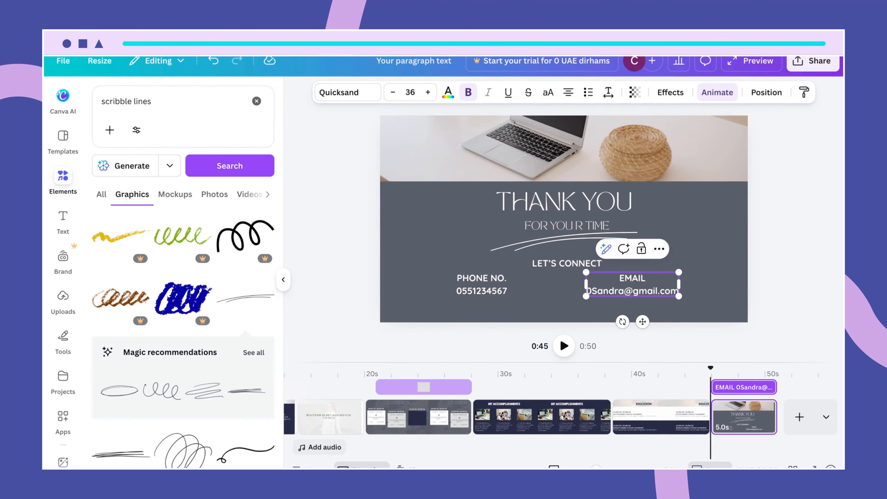
# - Delete the leading 0 in front of the e-mail address
pyautogui.click(592, 292)
pyautogui.press('BackSpace')
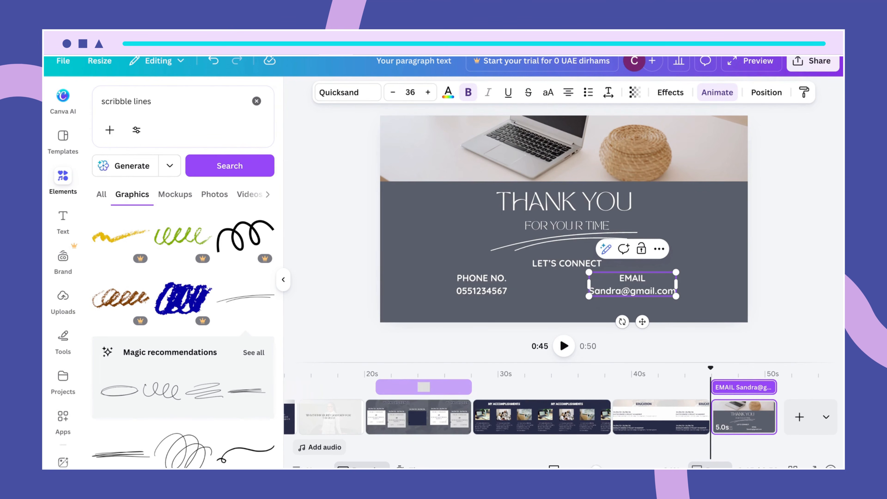
pyautogui.click(556, 304)
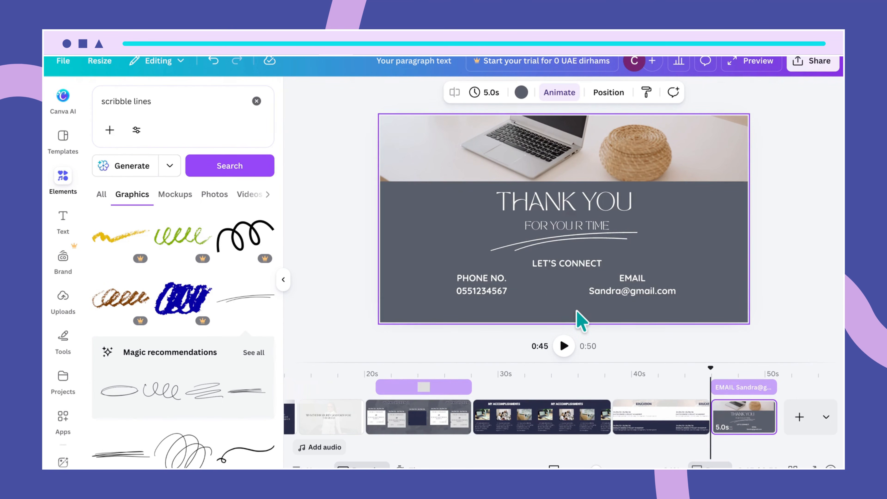
# - Copy LET'S CONNECT below the contact details and retype it as ADDRESS
pyautogui.click(559, 266)
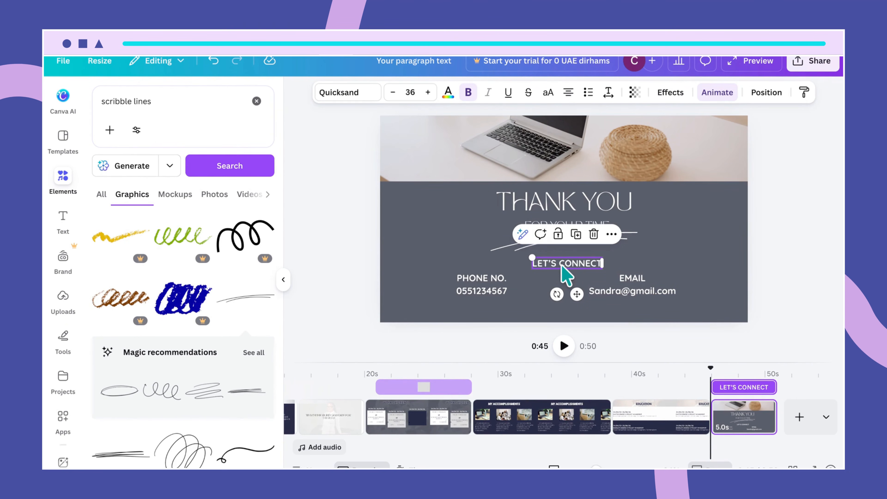
pyautogui.click(630, 272)
pyautogui.click(596, 263)
pyautogui.moveTo(601, 271); pyautogui.dragTo(591, 300)
pyautogui.doubleClick(591, 299)
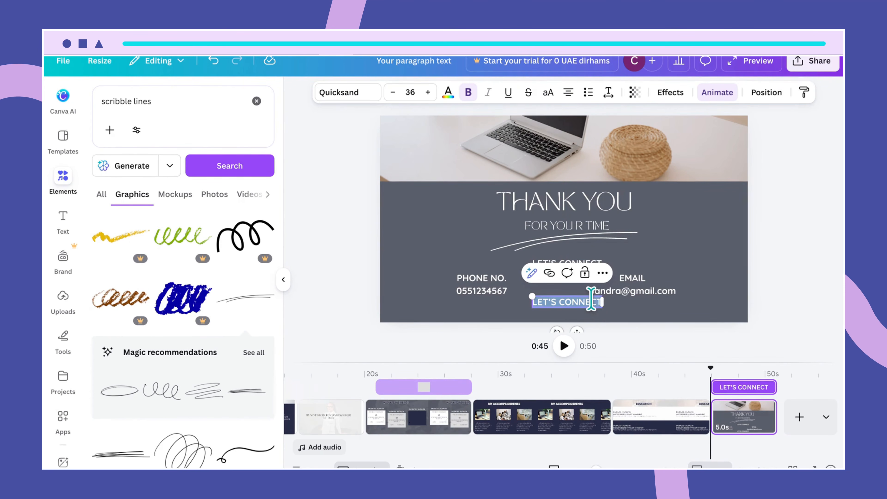
pyautogui.write('ADDRESS')
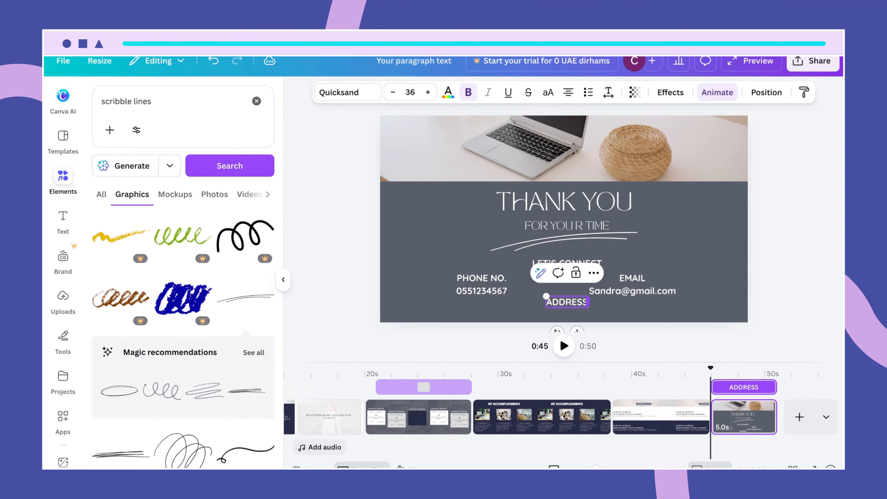
pyautogui.click(586, 317)
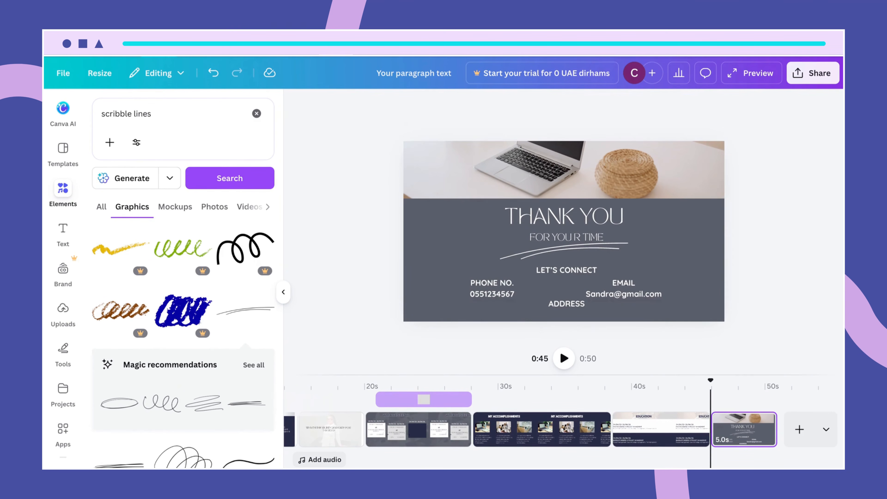
# - Add a 'Residence - City - State - Country' line centred under the ADDRESS heading
pyautogui.click(566, 306)
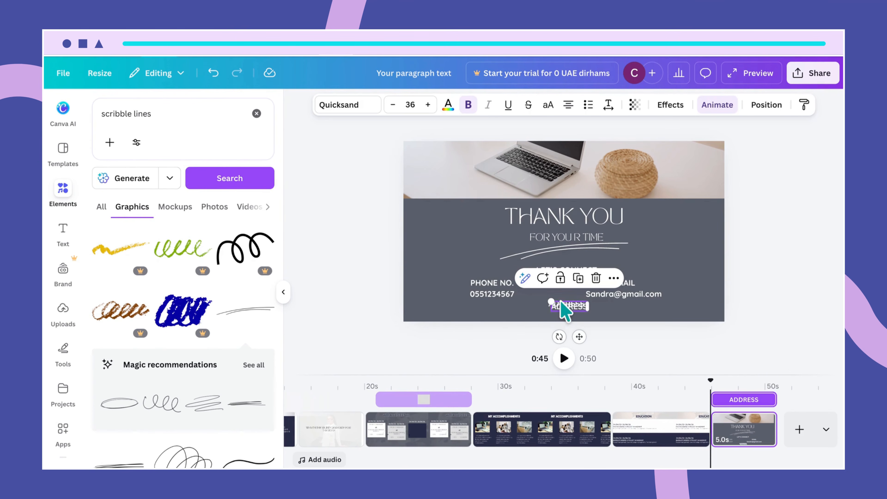
pyautogui.moveTo(566, 308); pyautogui.dragTo(496, 313)
pyautogui.doubleClick(496, 314)
pyautogui.write('Re')
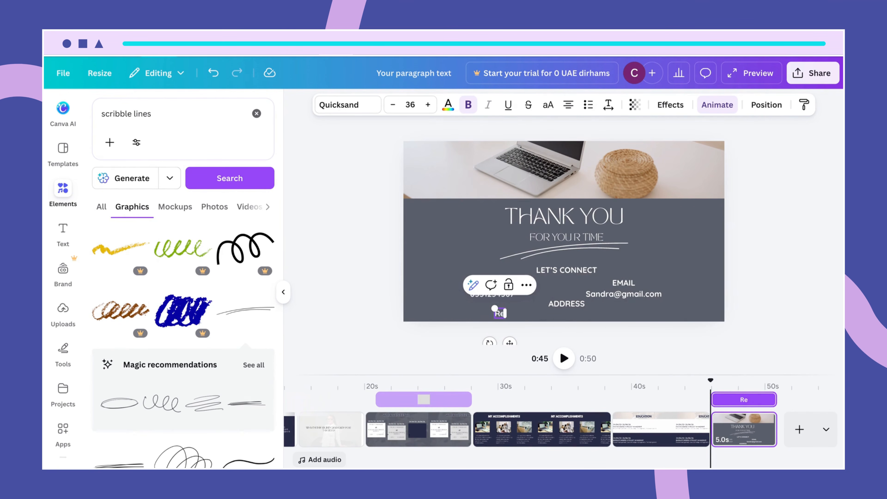
pyautogui.write('sidence')
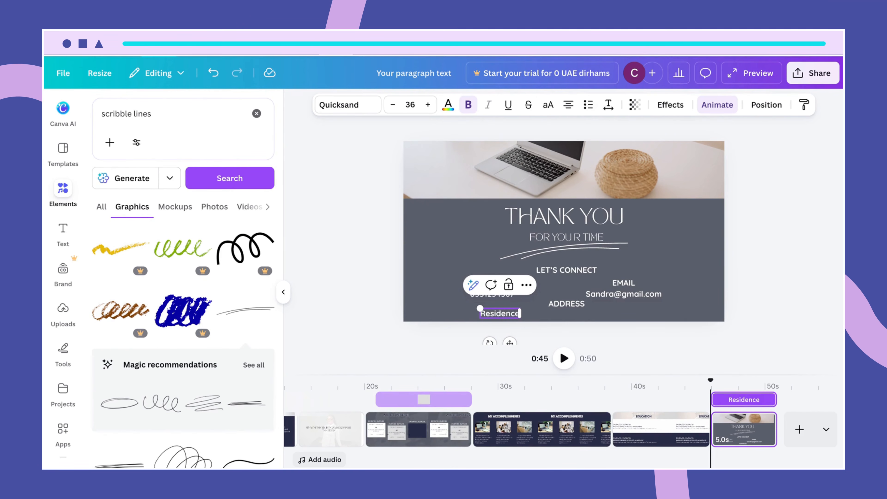
pyautogui.write('-')
pyautogui.press('BackSpace')
pyautogui.write('- City -')
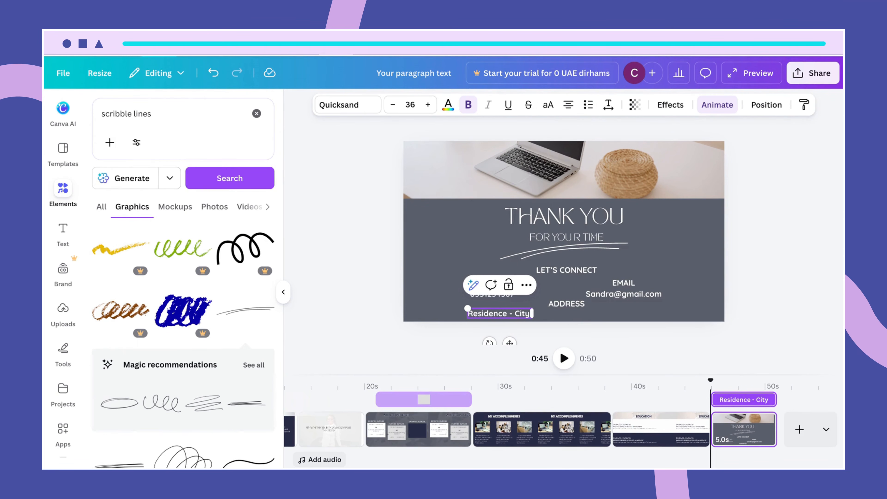
pyautogui.write(' State -Country')
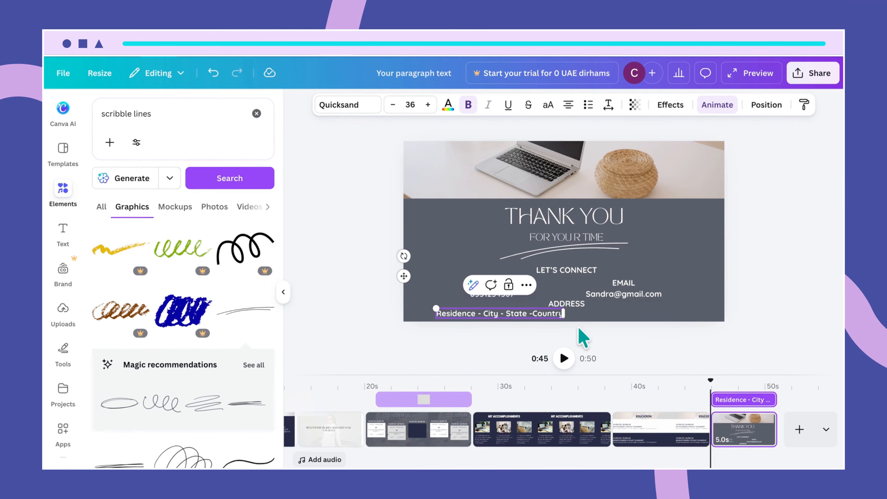
pyautogui.click(609, 318)
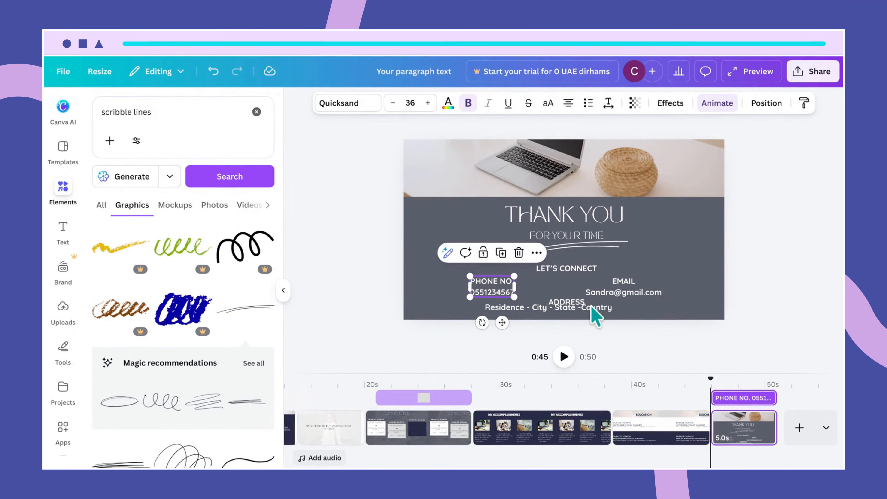
pyautogui.click(590, 309)
pyautogui.moveTo(592, 309); pyautogui.dragTo(609, 315)
pyautogui.click(598, 316)
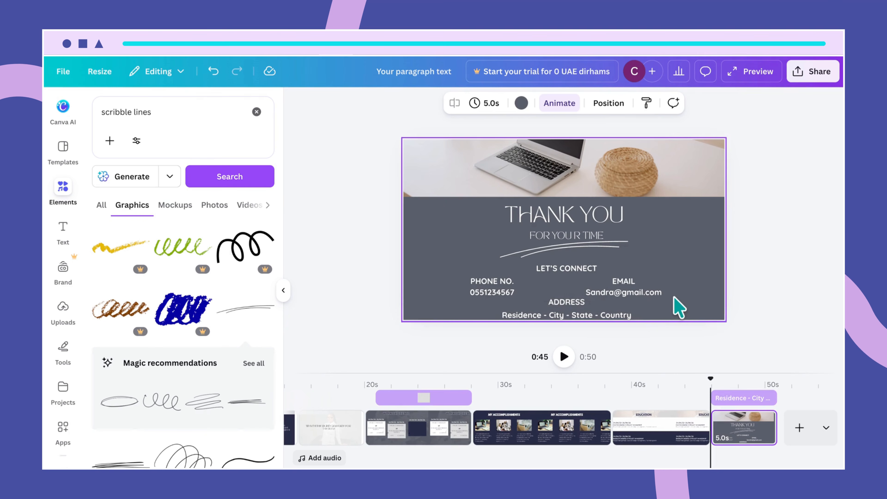
pyautogui.click(504, 290)
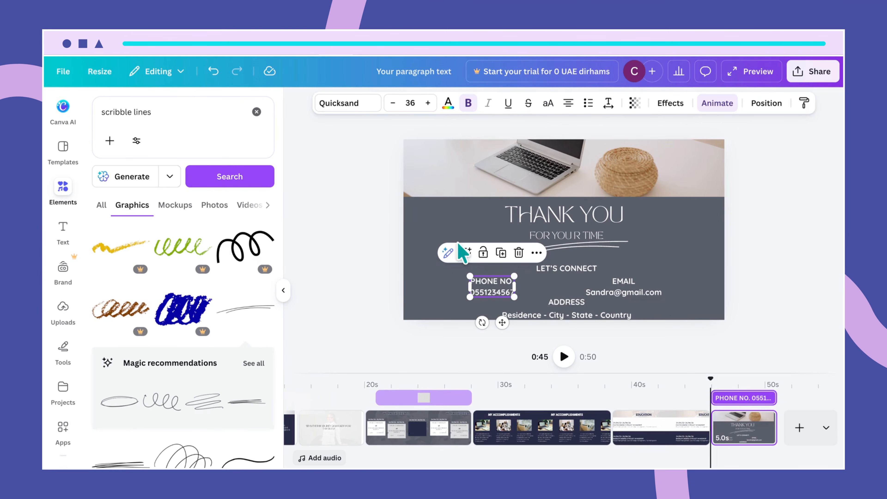
pyautogui.click(409, 104)
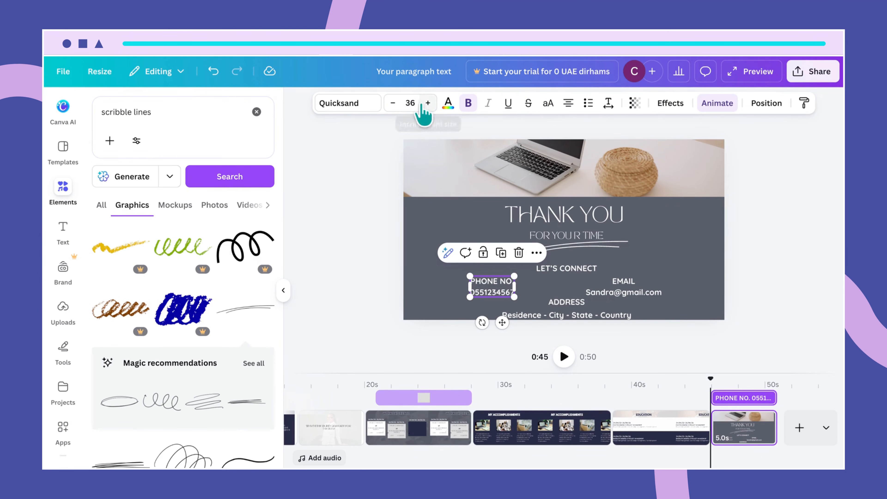
# - Reduce the phone and e-mail text to font size 29
pyautogui.write('29')
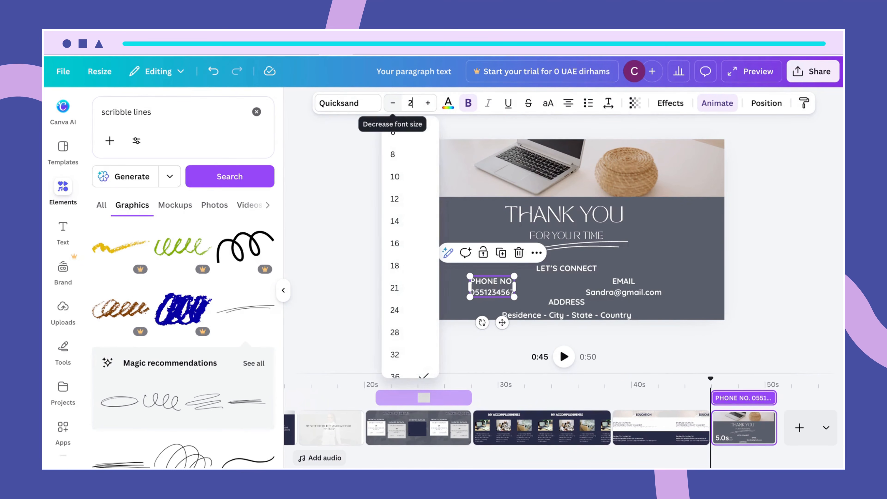
pyautogui.press('Return')
pyautogui.click(648, 291)
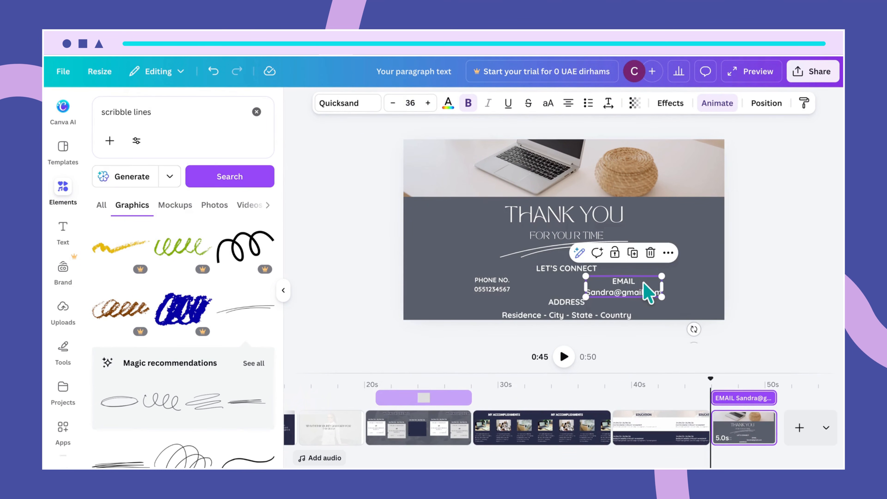
pyautogui.write('2')
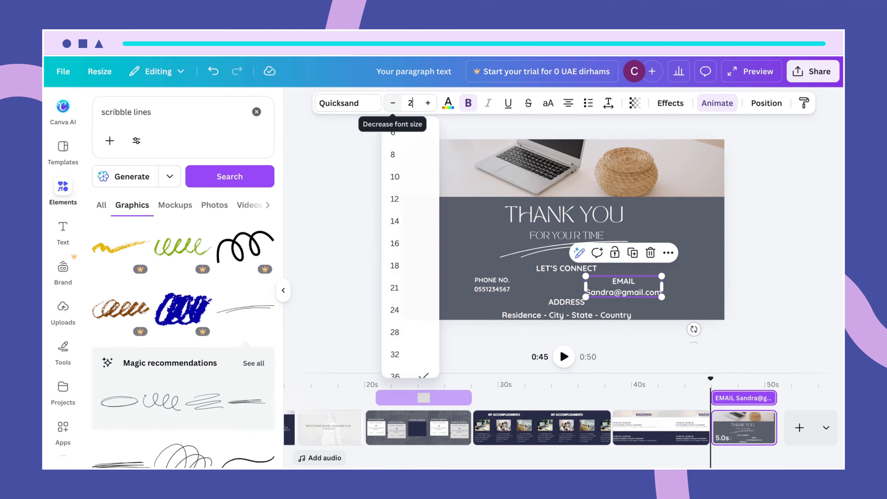
pyautogui.press('Return')
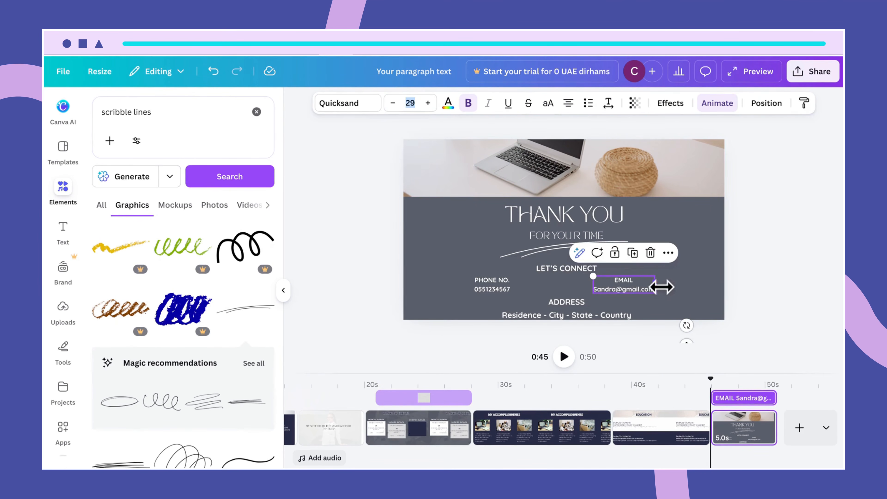
pyautogui.click(684, 303)
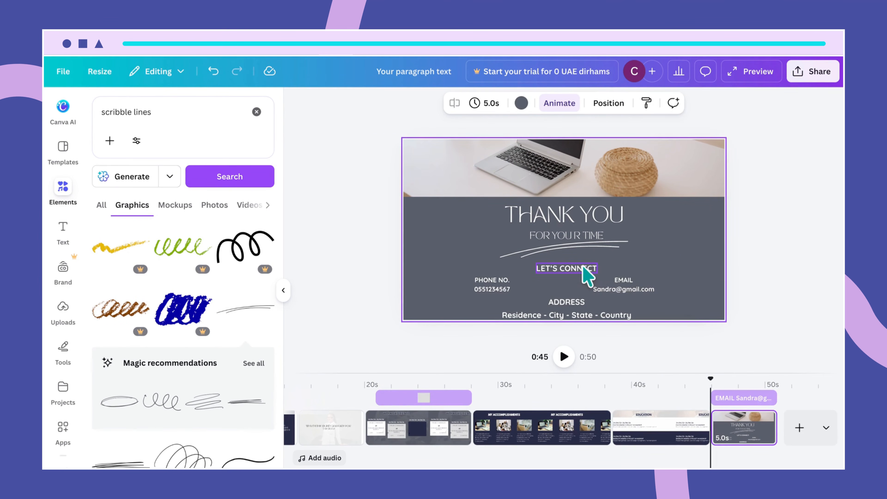
# - Shift LET'S CONNECT, the phone and e-mail details and the address lines up slightly
pyautogui.moveTo(588, 270); pyautogui.dragTo(582, 262)
pyautogui.click(495, 291)
pyautogui.moveTo(495, 291); pyautogui.dragTo(503, 284)
pyautogui.click(642, 292)
pyautogui.moveTo(643, 291); pyautogui.dragTo(639, 281)
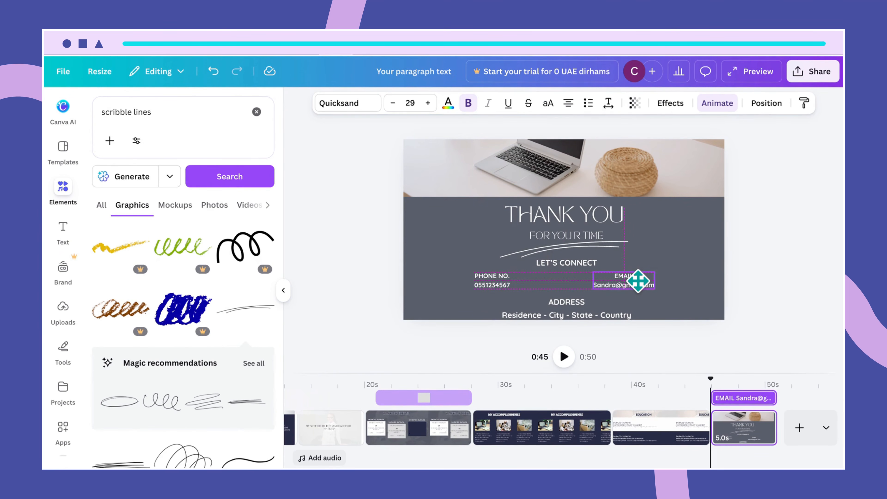
pyautogui.click(568, 303)
pyautogui.moveTo(569, 302); pyautogui.dragTo(590, 307)
pyautogui.click(588, 313)
pyautogui.click(729, 276)
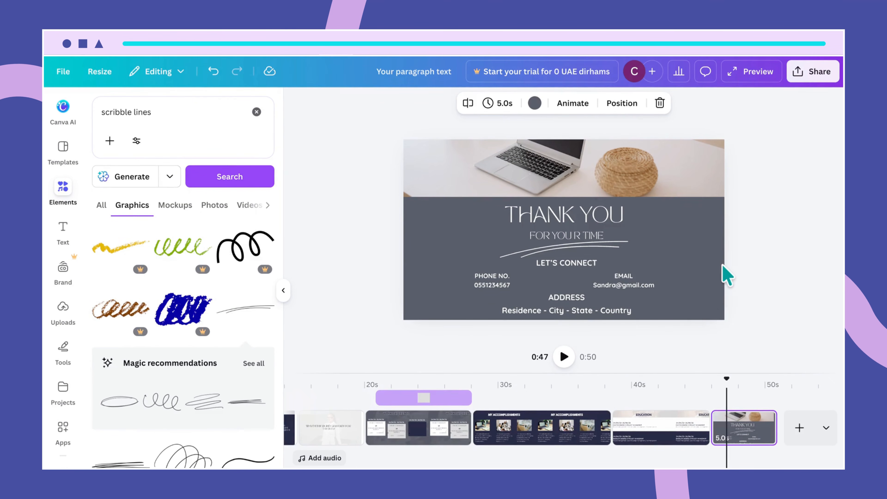
# - Apply the Fun page animation to the thank-you page
pyautogui.click(576, 102)
pyautogui.click(259, 273)
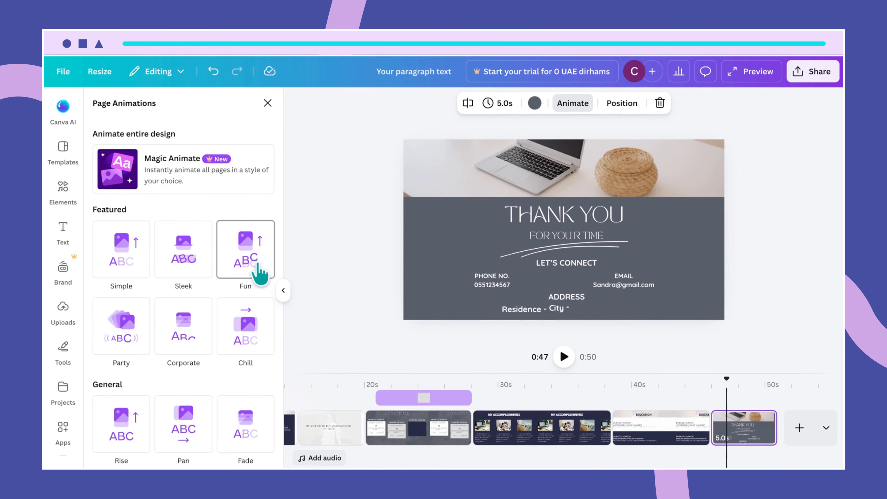
pyautogui.click(261, 272)
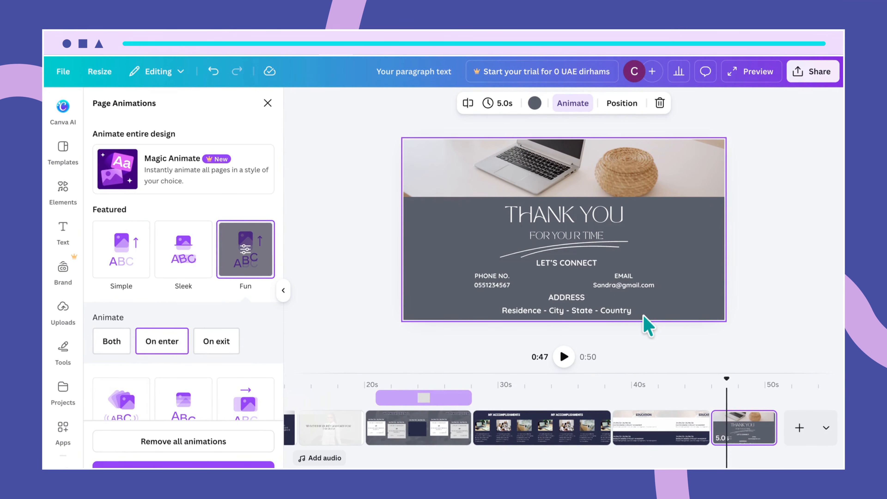
# - Nudge the grouped address heading and line into their final position
pyautogui.click(535, 289)
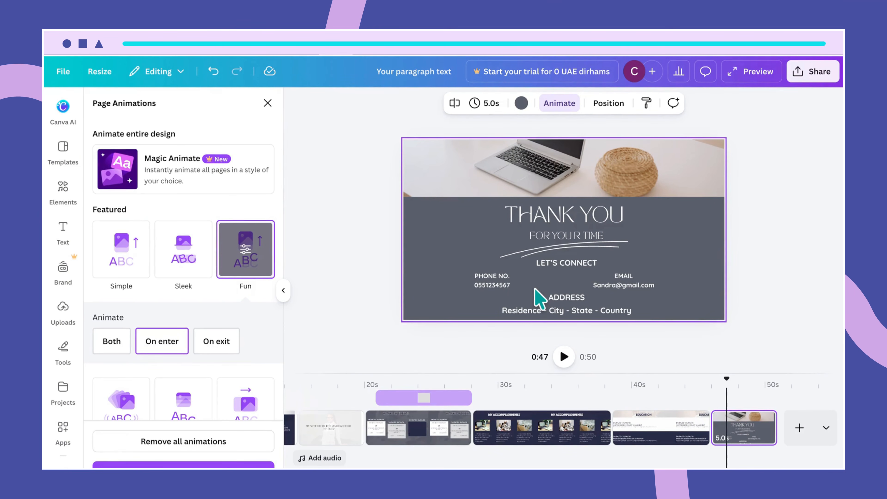
pyautogui.click(575, 302)
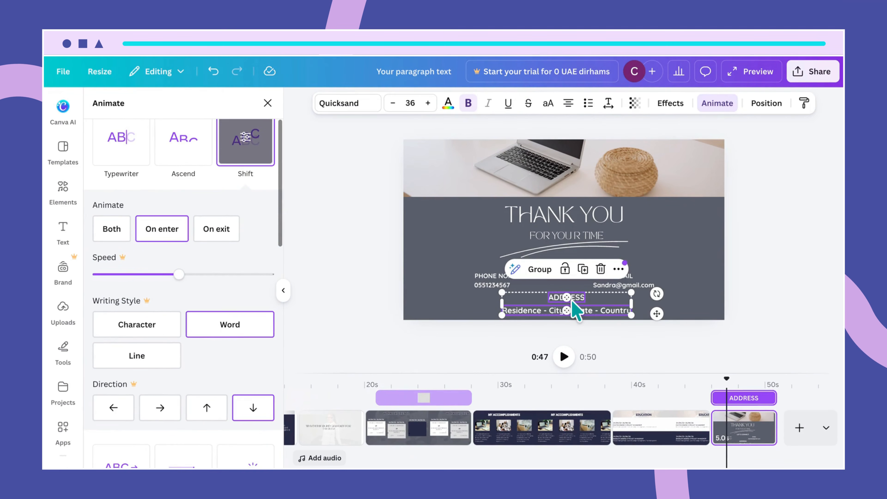
pyautogui.moveTo(577, 300); pyautogui.dragTo(574, 298)
pyautogui.click(717, 303)
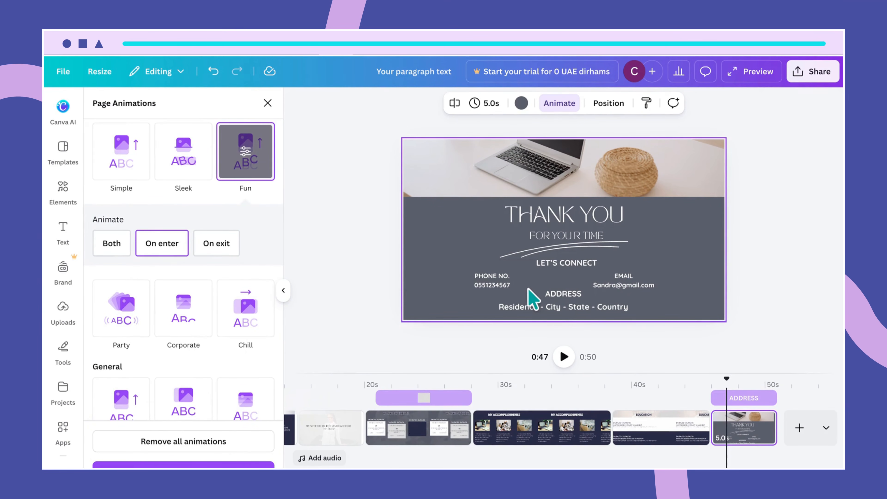
pyautogui.click(563, 310)
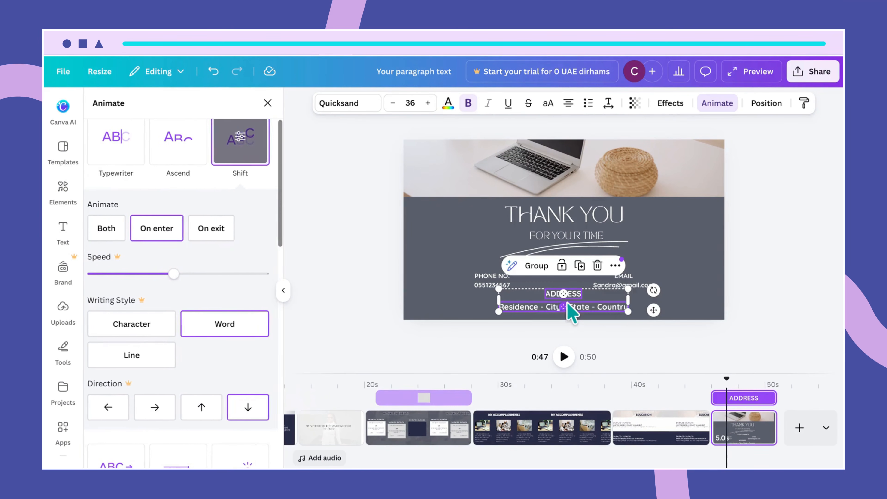
pyautogui.moveTo(567, 303); pyautogui.dragTo(568, 306)
pyautogui.click(684, 314)
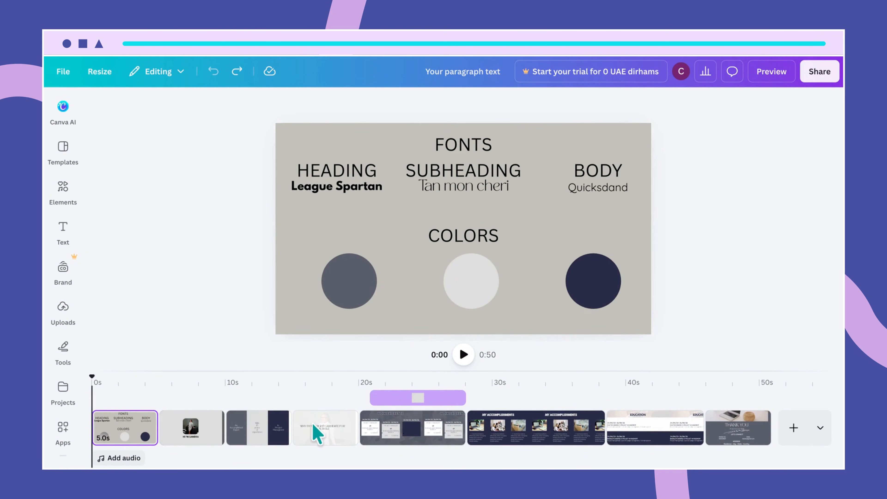
# - Delete the first FONTS and COLORS page from the timeline so the intro page leads
pyautogui.click(125, 442)
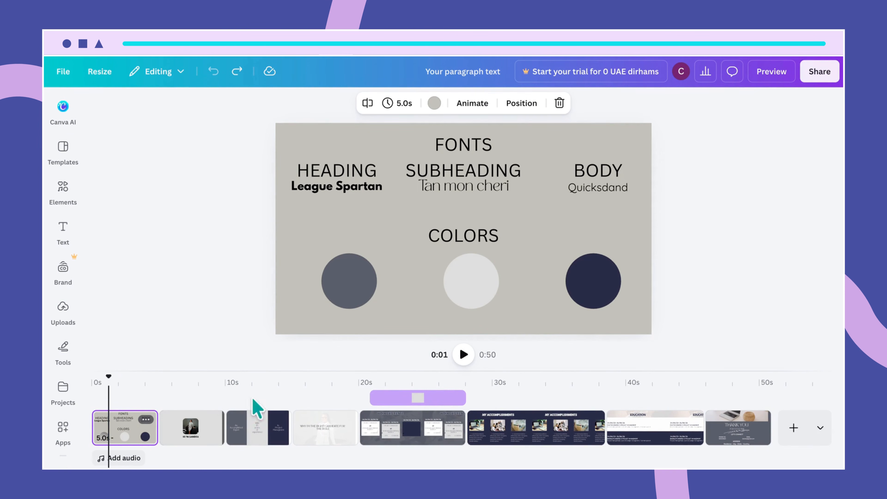
pyautogui.click(317, 442)
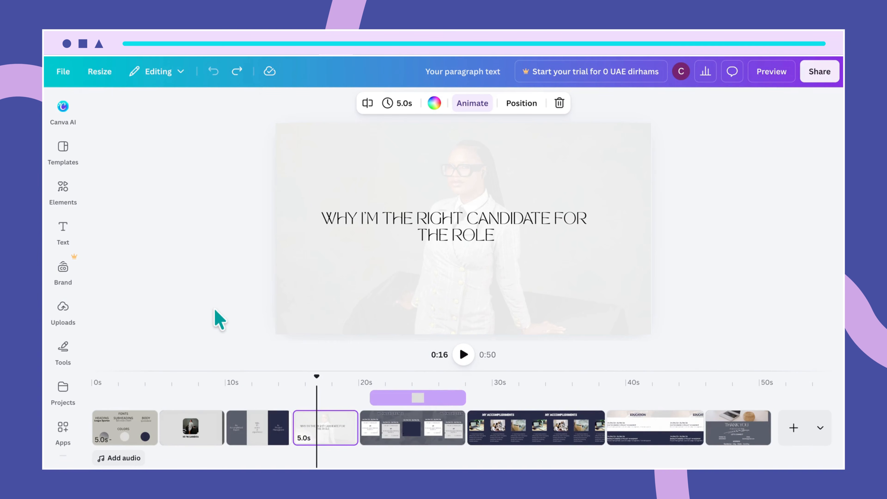
pyautogui.click(125, 427)
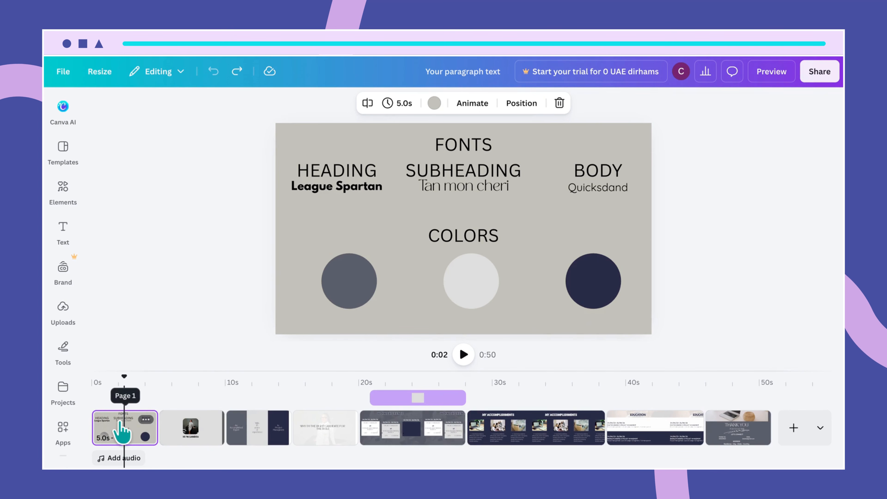
pyautogui.click(146, 419)
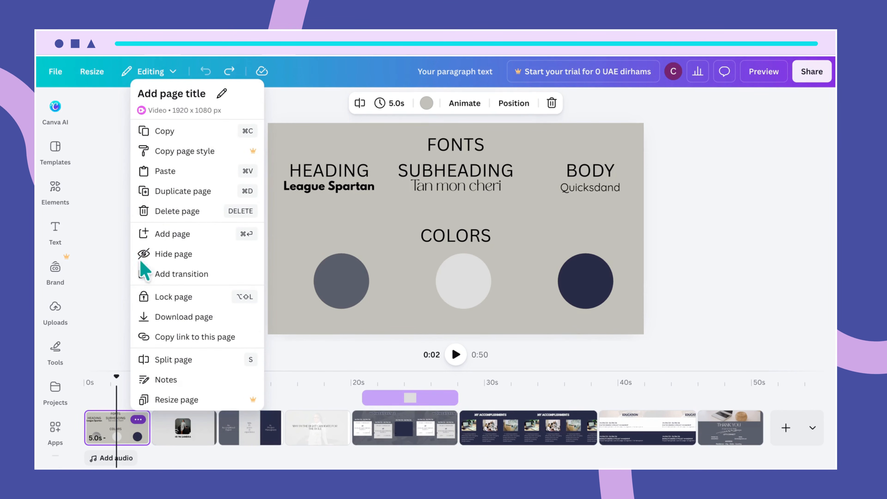
pyautogui.click(176, 216)
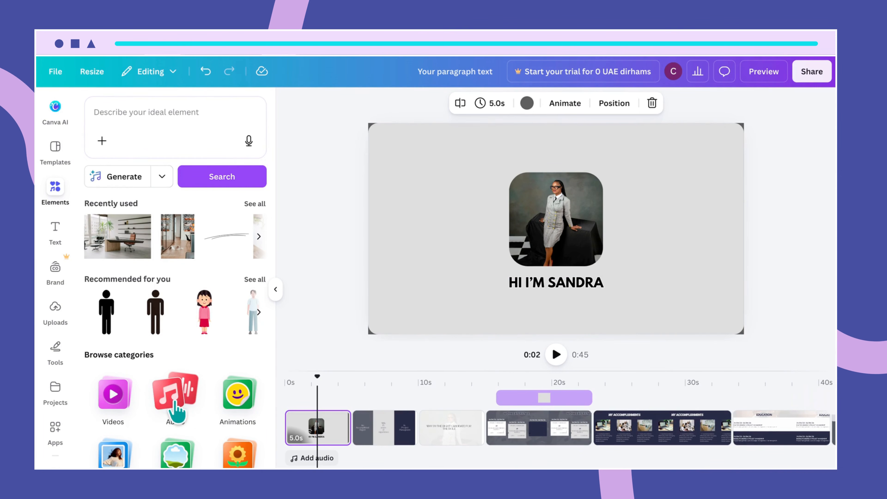
# - Browse all recommended music tracks in the Audio library, then close the panel without adding one
pyautogui.click(176, 411)
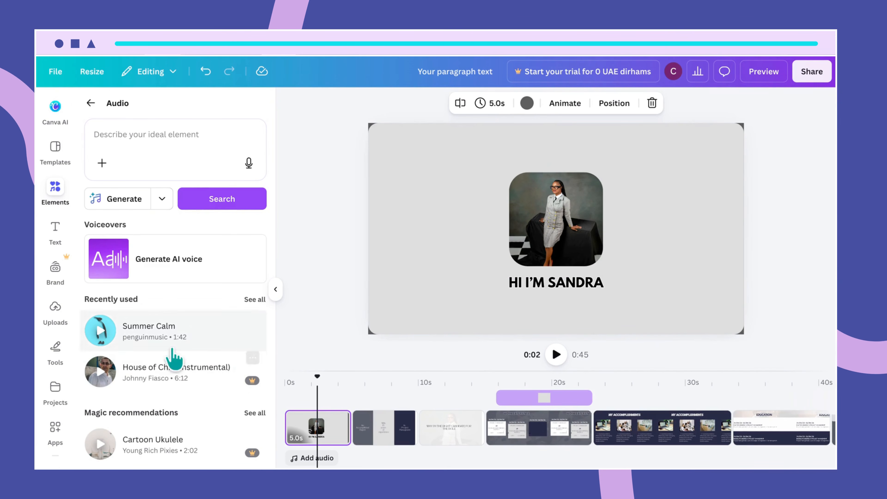
pyautogui.scroll(-2, 187, 405)
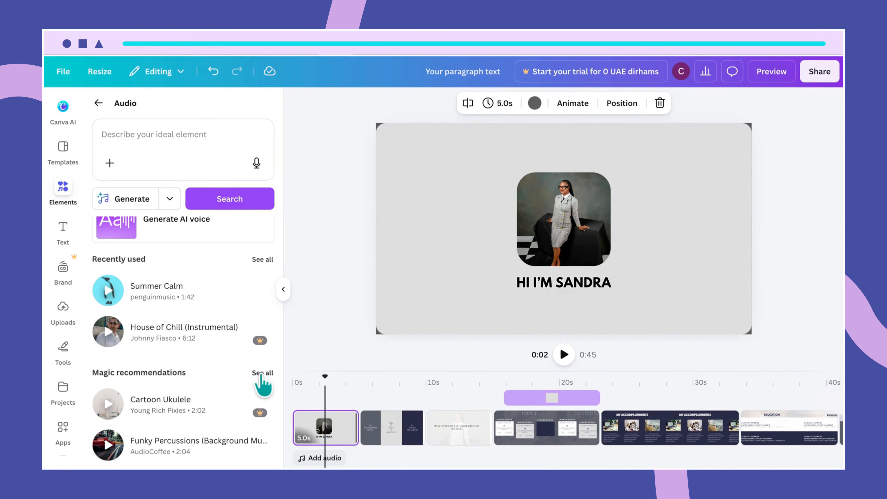
pyautogui.click(262, 374)
pyautogui.scroll(-6, 228, 421)
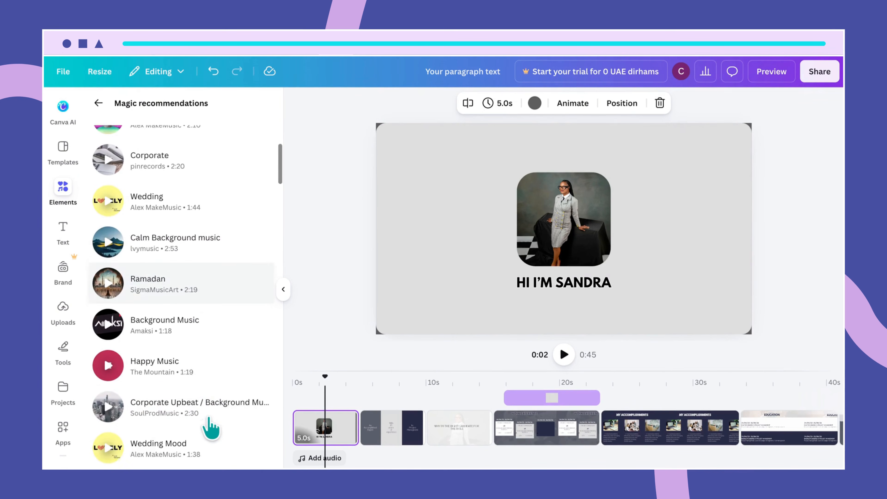
pyautogui.scroll(-3, 211, 425)
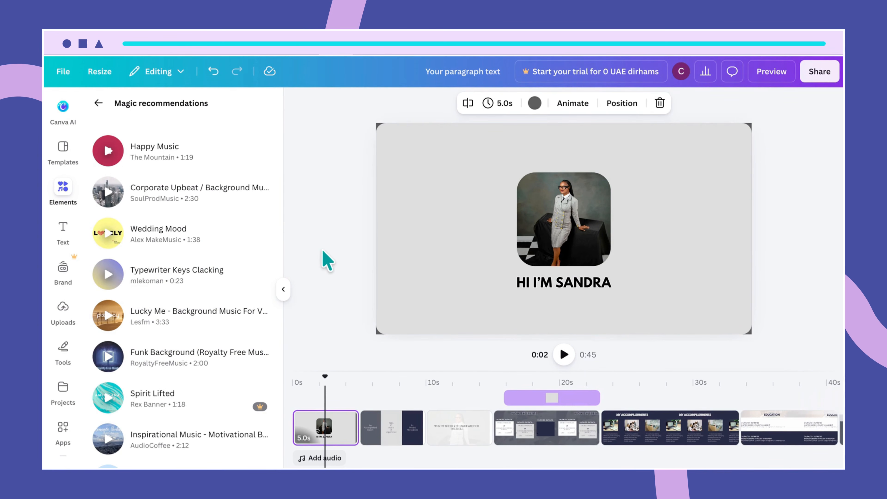
pyautogui.click(284, 290)
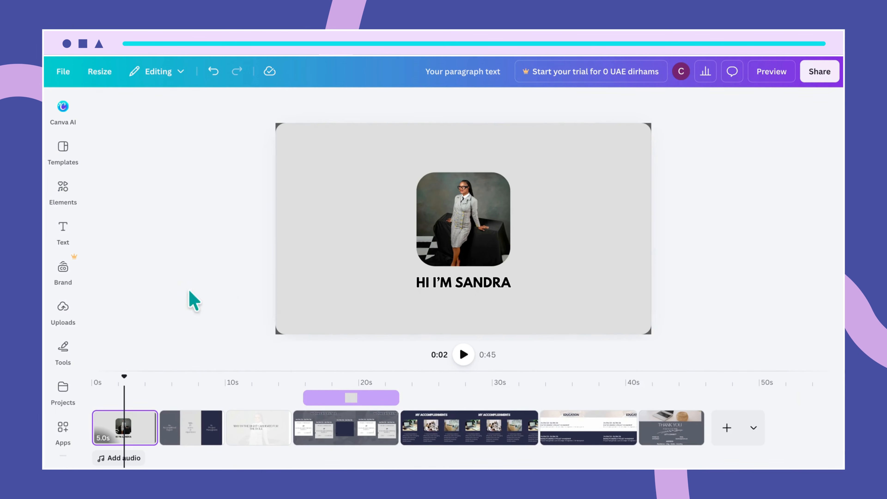
# - Drop the uploaded Dusty Road Magic audio onto the video as its background track
pyautogui.click(61, 316)
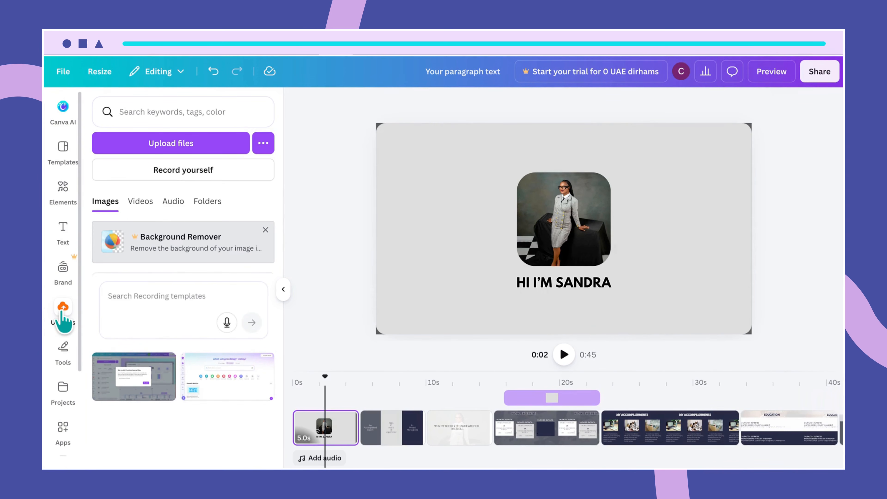
pyautogui.click(62, 316)
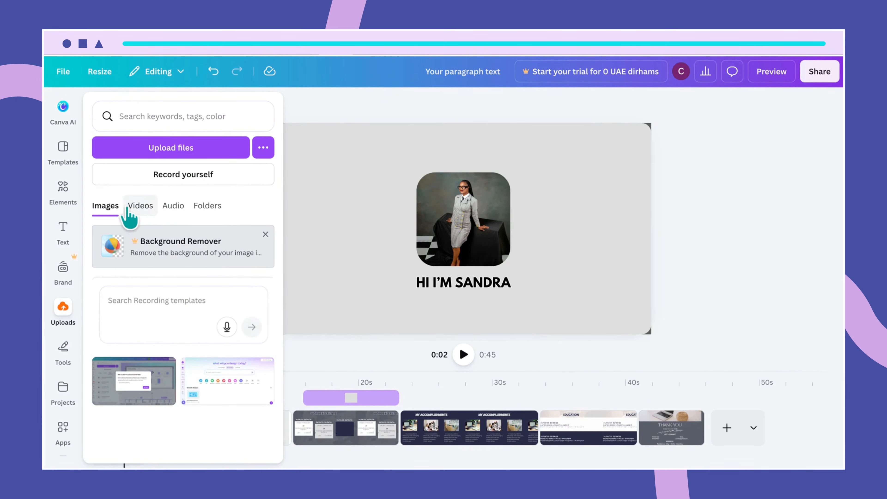
pyautogui.click(163, 207)
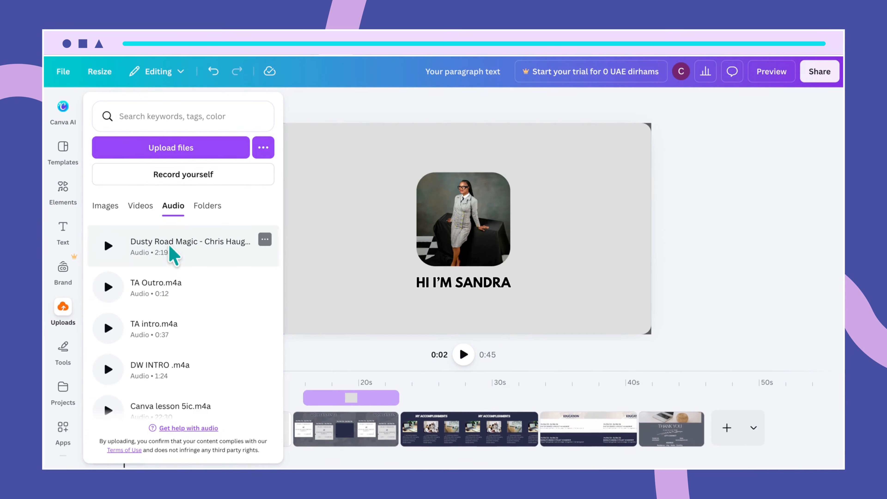
pyautogui.click(346, 264)
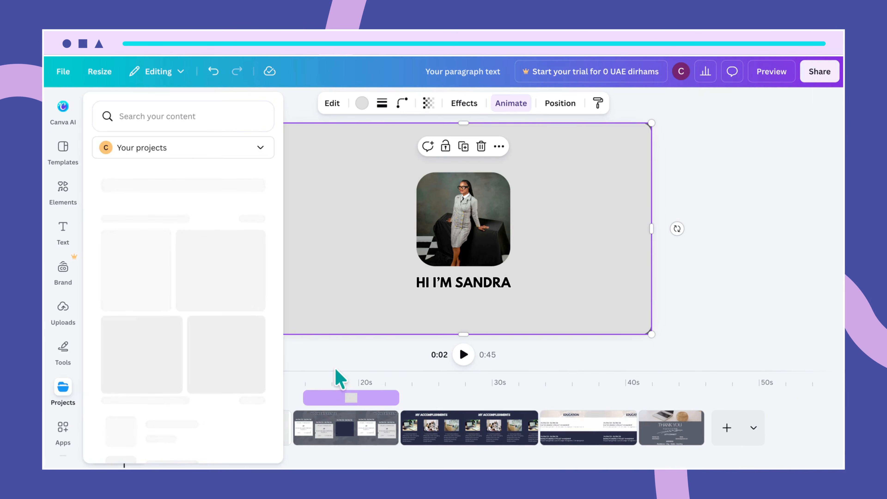
pyautogui.moveTo(123, 372); pyautogui.dragTo(92, 375)
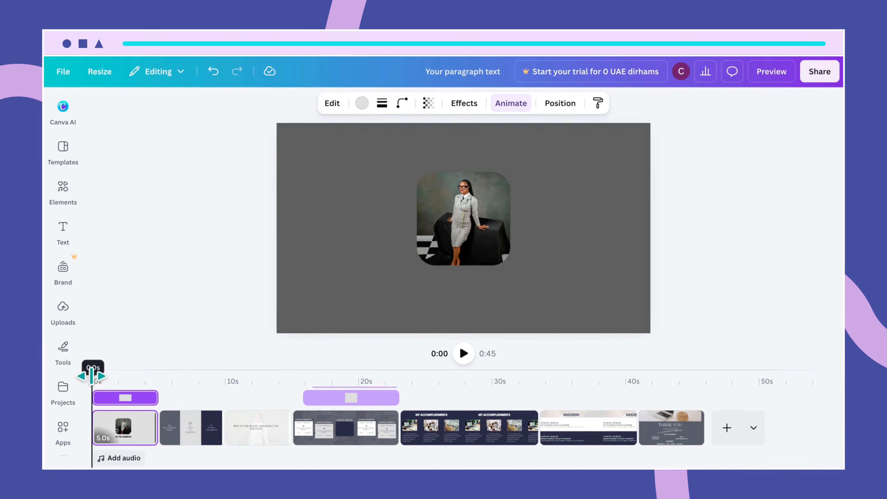
pyautogui.click(64, 312)
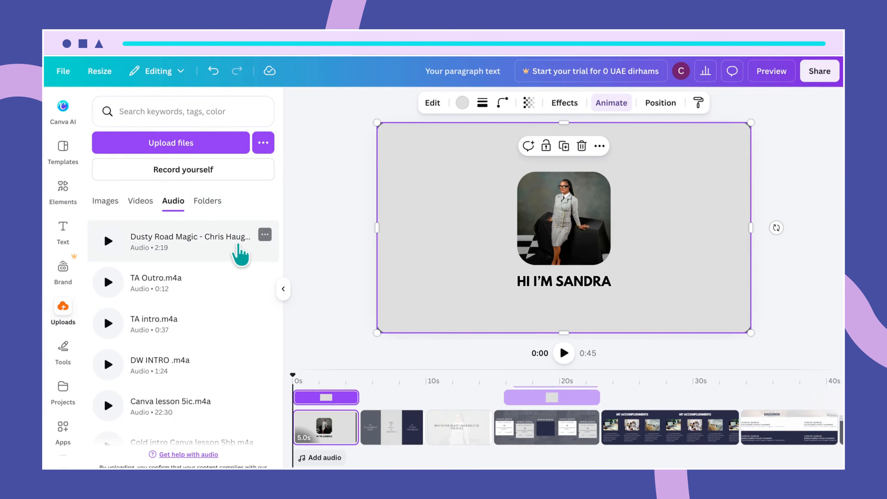
pyautogui.moveTo(156, 232); pyautogui.dragTo(431, 229)
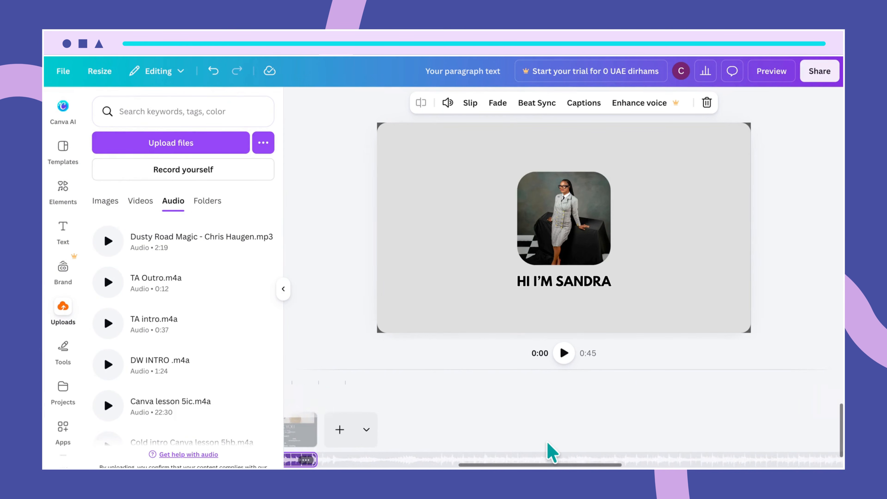
pyautogui.hscroll(-4, 548, 443)
pyautogui.hscroll(-4, 552, 451)
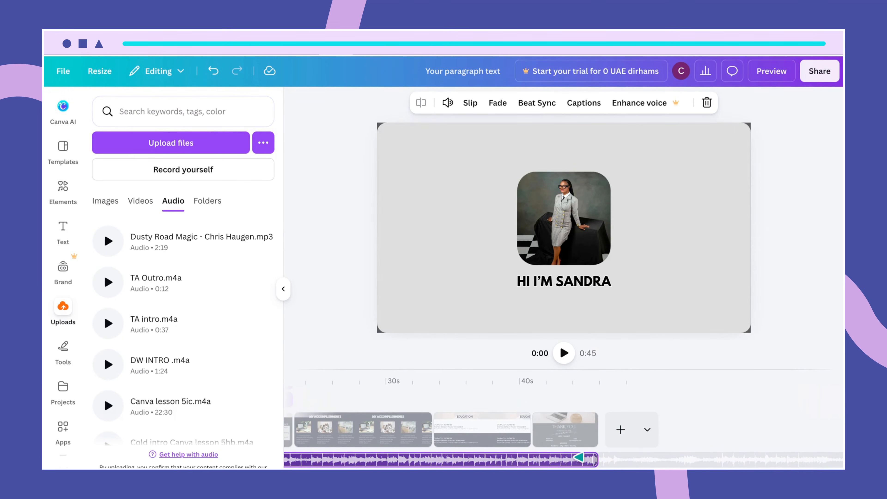
# - Give the Dusty Road Magic music track a 3-second fade-out
pyautogui.rightClick(584, 463)
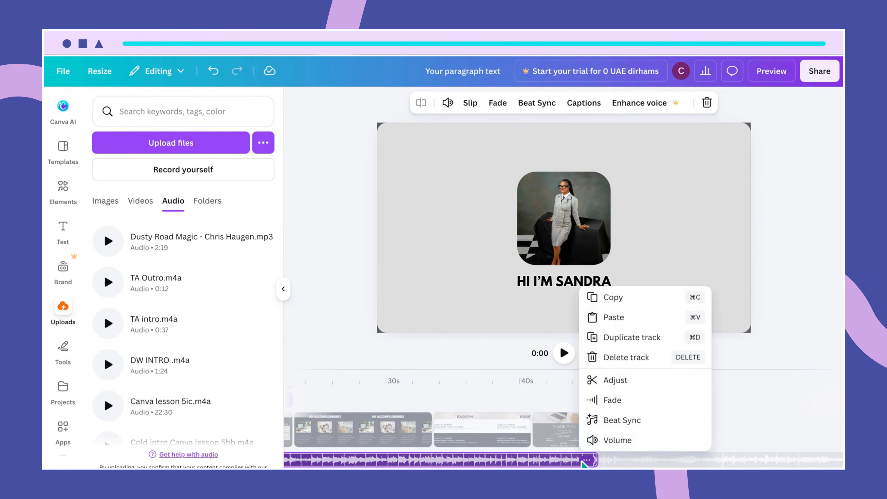
pyautogui.click(612, 400)
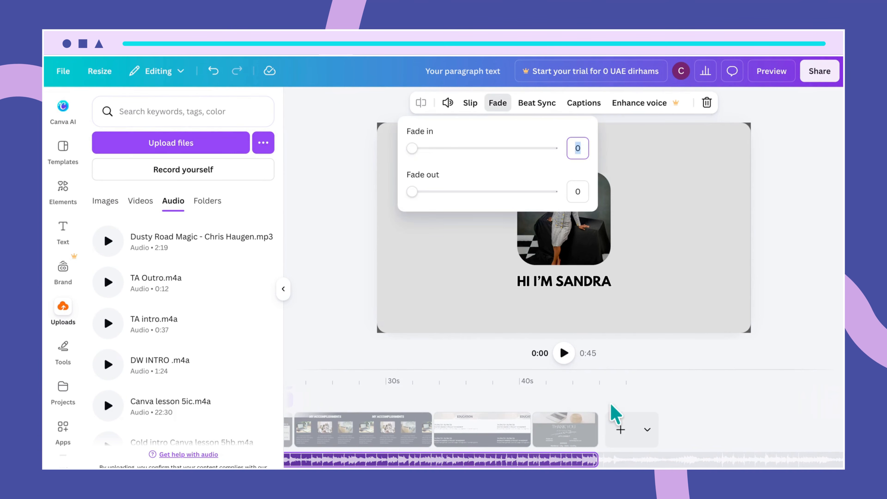
pyautogui.click(577, 191)
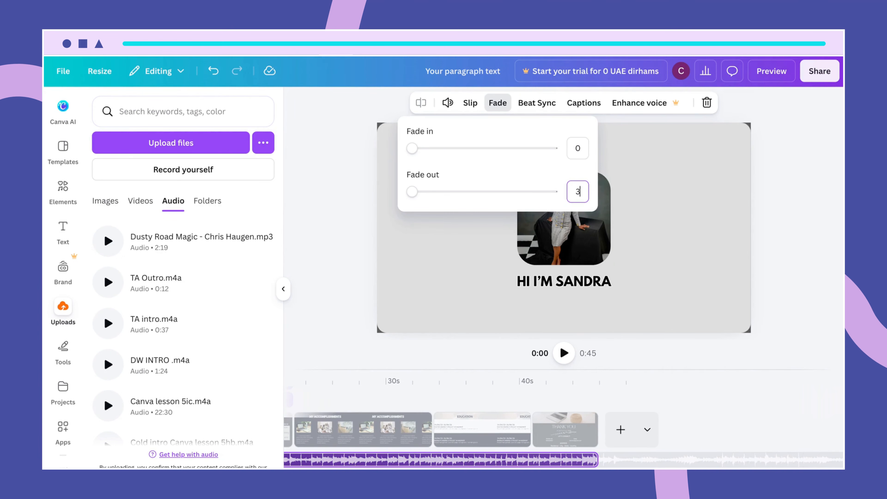
pyautogui.press('Return')
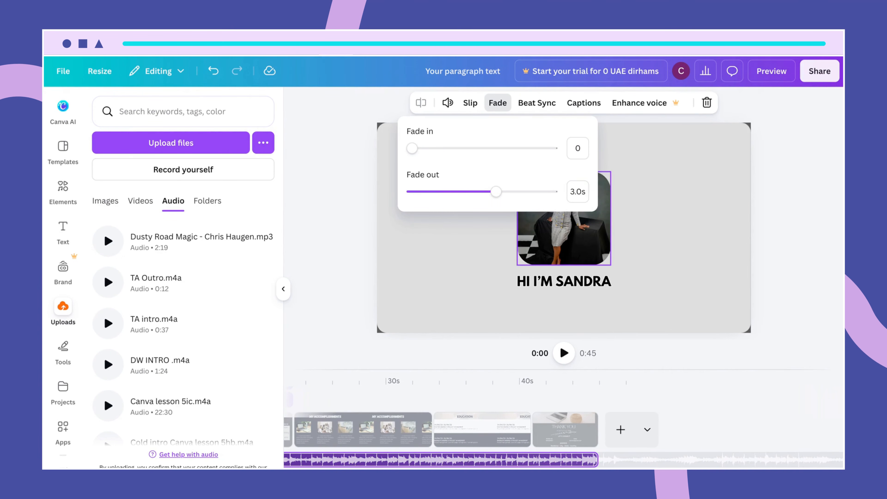
pyautogui.click(528, 463)
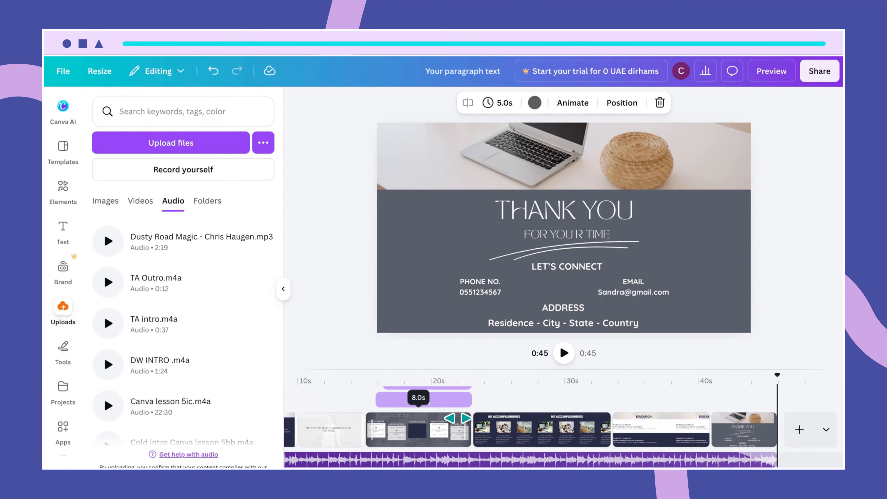
# - Extend the Work Experience page to 10.0 seconds, bringing the video to 47 seconds
pyautogui.hscroll(-2, 416, 455)
pyautogui.hscroll(-2, 419, 458)
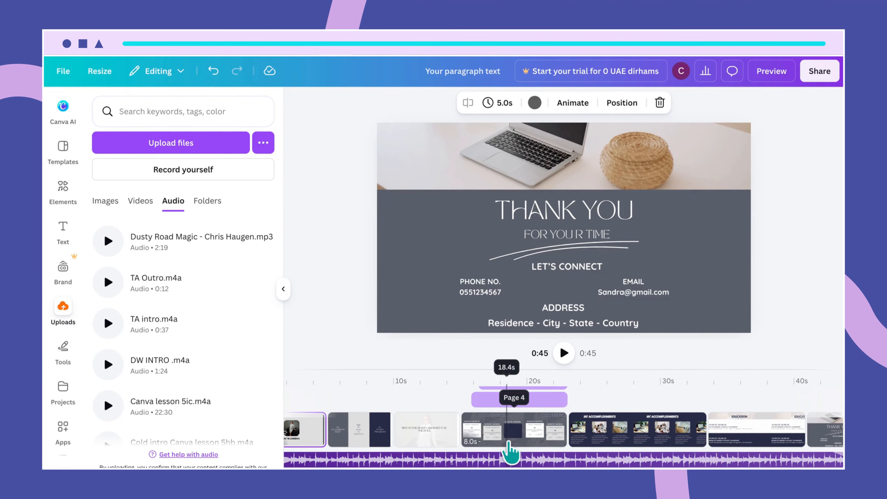
pyautogui.click(509, 444)
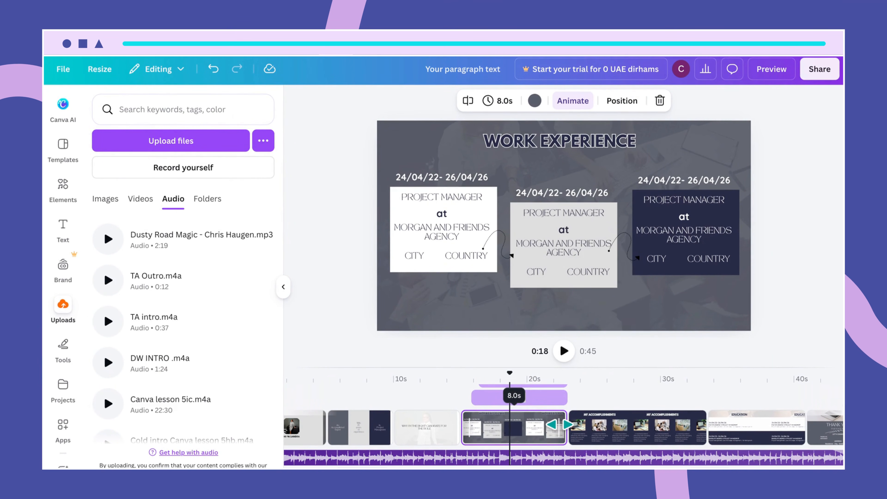
pyautogui.moveTo(559, 424); pyautogui.dragTo(589, 420)
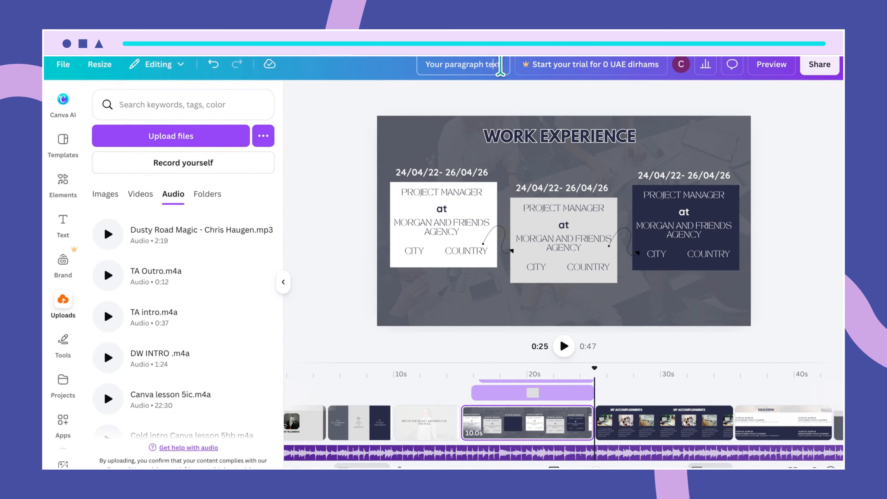
# - Rename the design 'My video Cv' and play the 47-second video full screen
pyautogui.moveTo(501, 66); pyautogui.dragTo(356, 65)
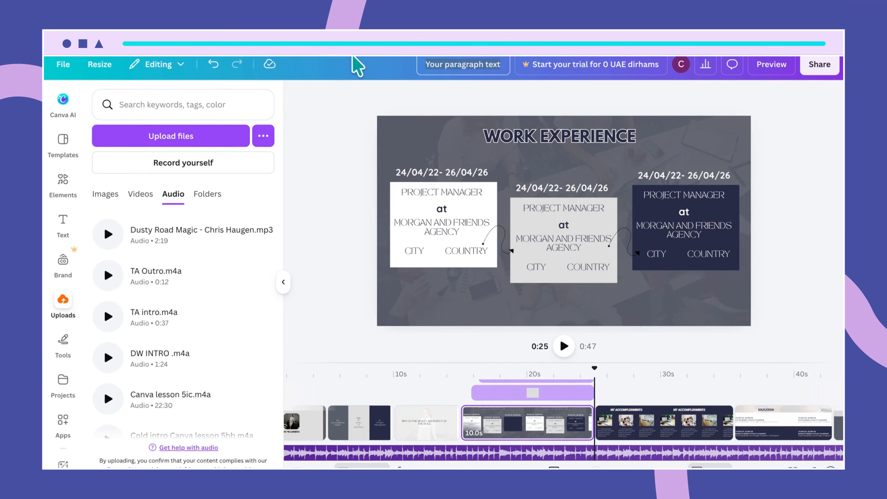
pyautogui.write('My video Cv')
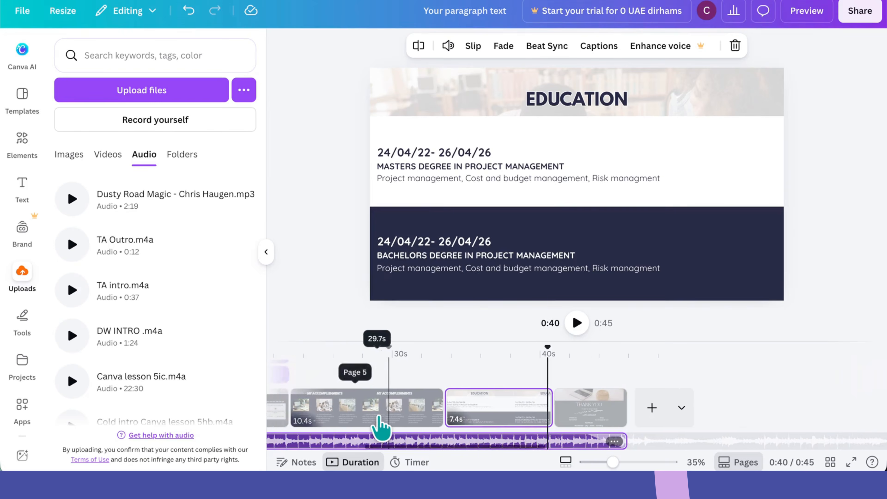
pyautogui.hscroll(-10, 380, 427)
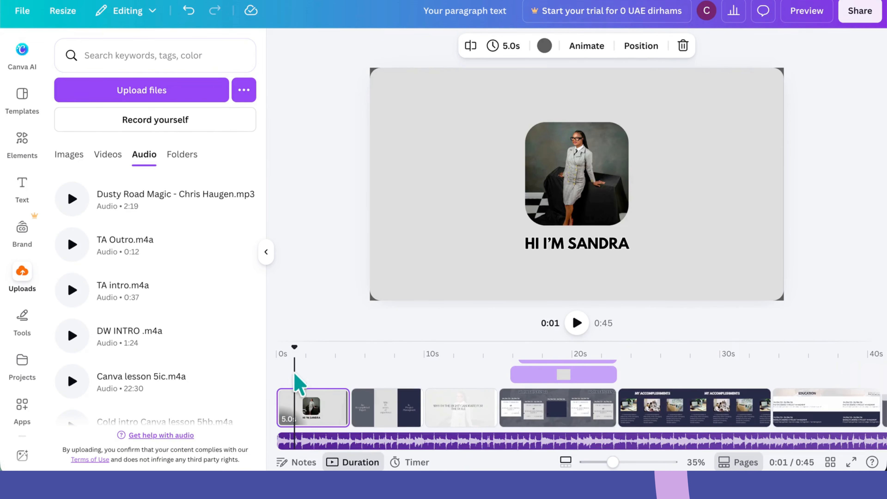
pyautogui.hscroll(10, 370, 395)
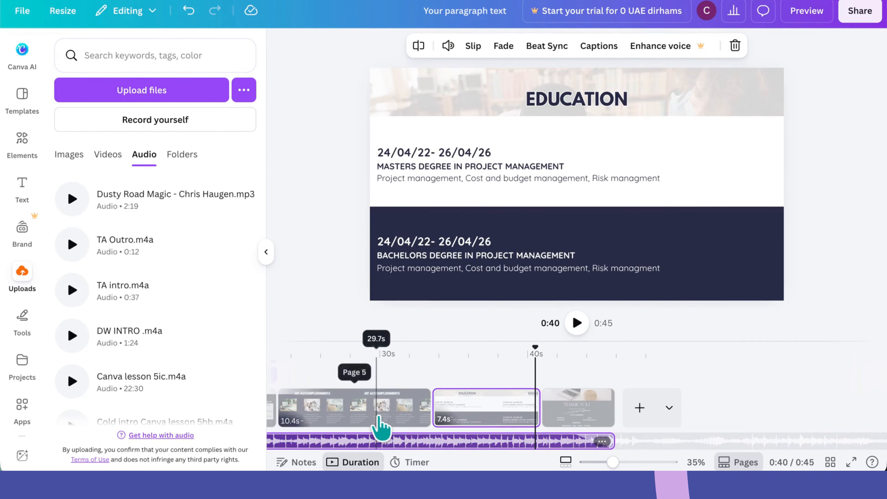
pyautogui.hscroll(-10, 376, 426)
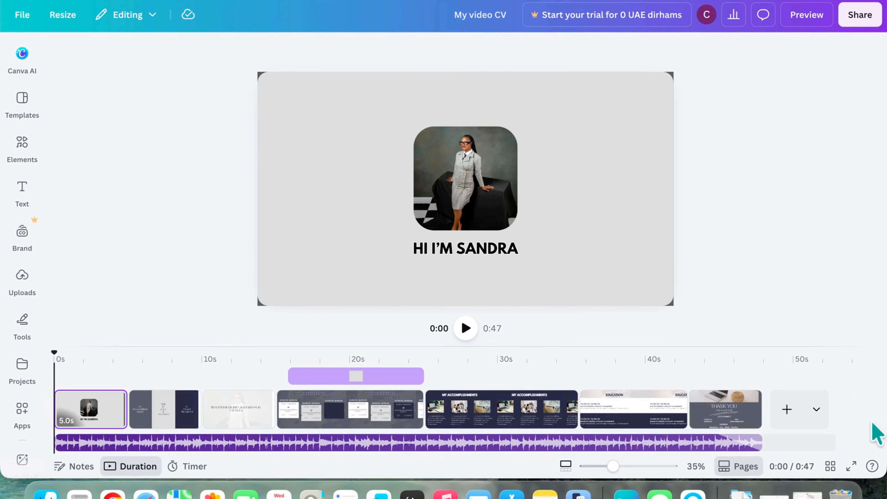
pyautogui.click(853, 469)
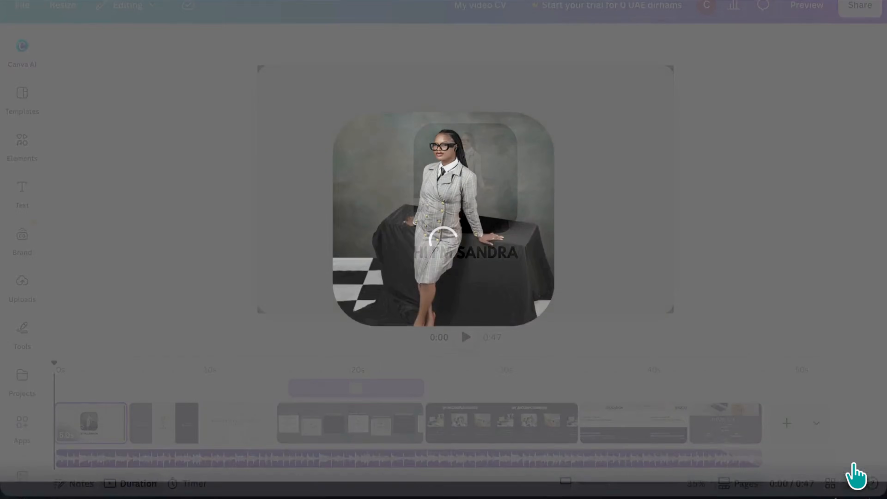